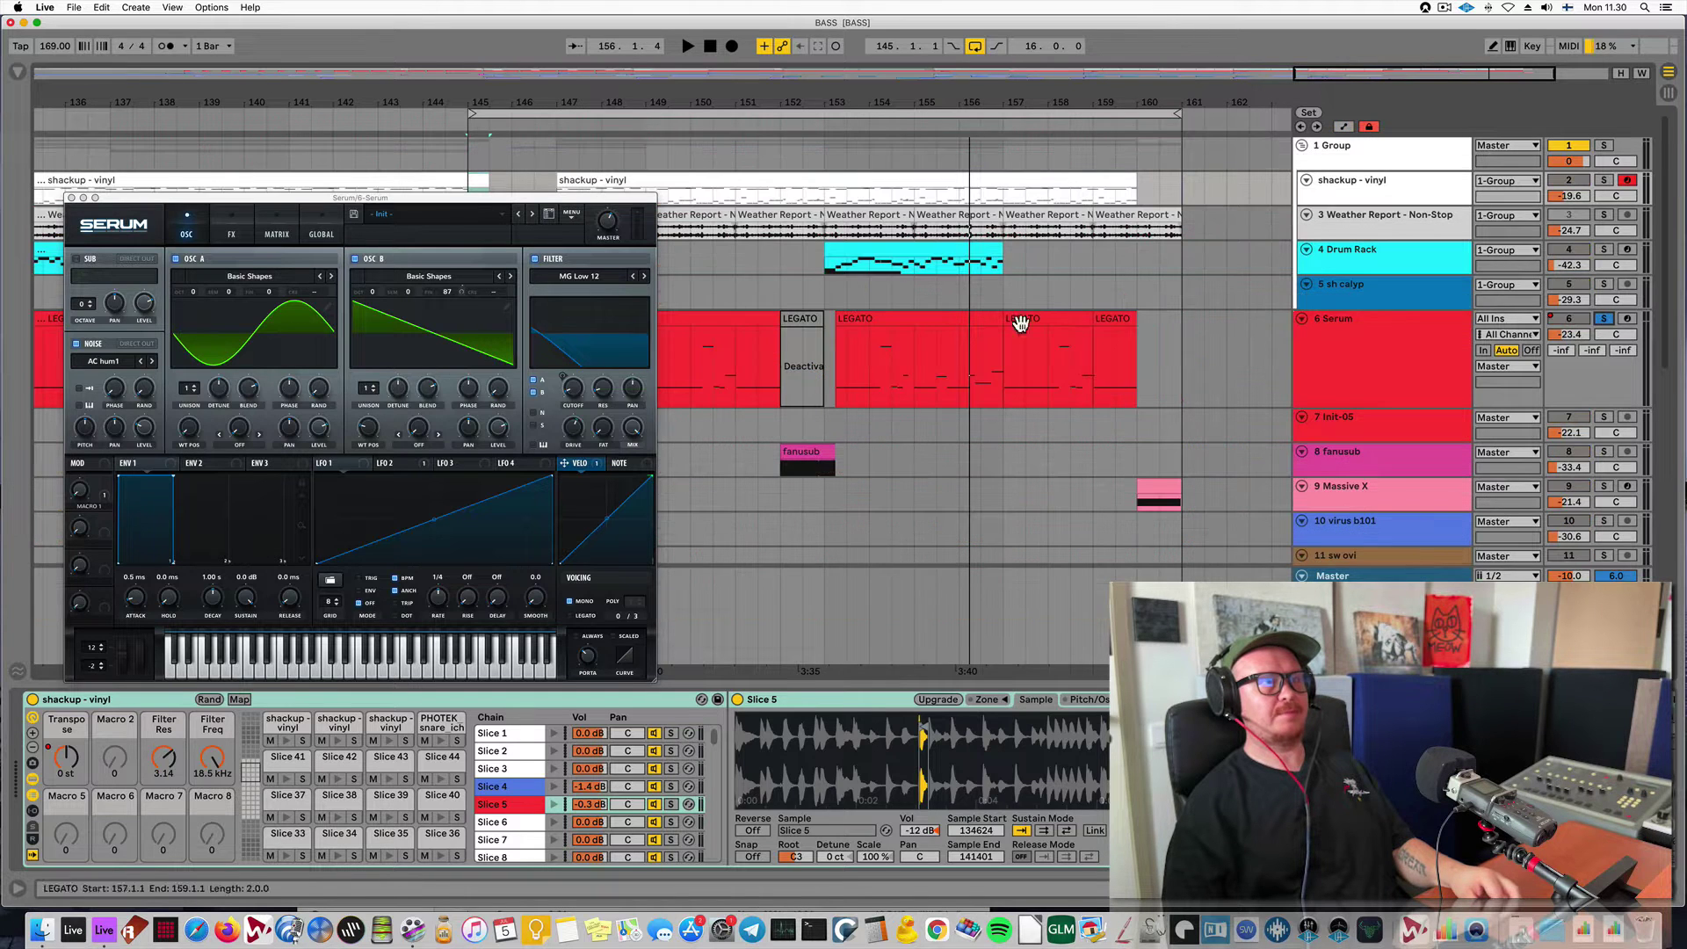
# Play the arrangement from bar 153 and toggle the solo of the shackup - vinyl track to hear the bass with the drums.
pyautogui.press('a')
pyautogui.click(824, 364)
pyautogui.press('space')
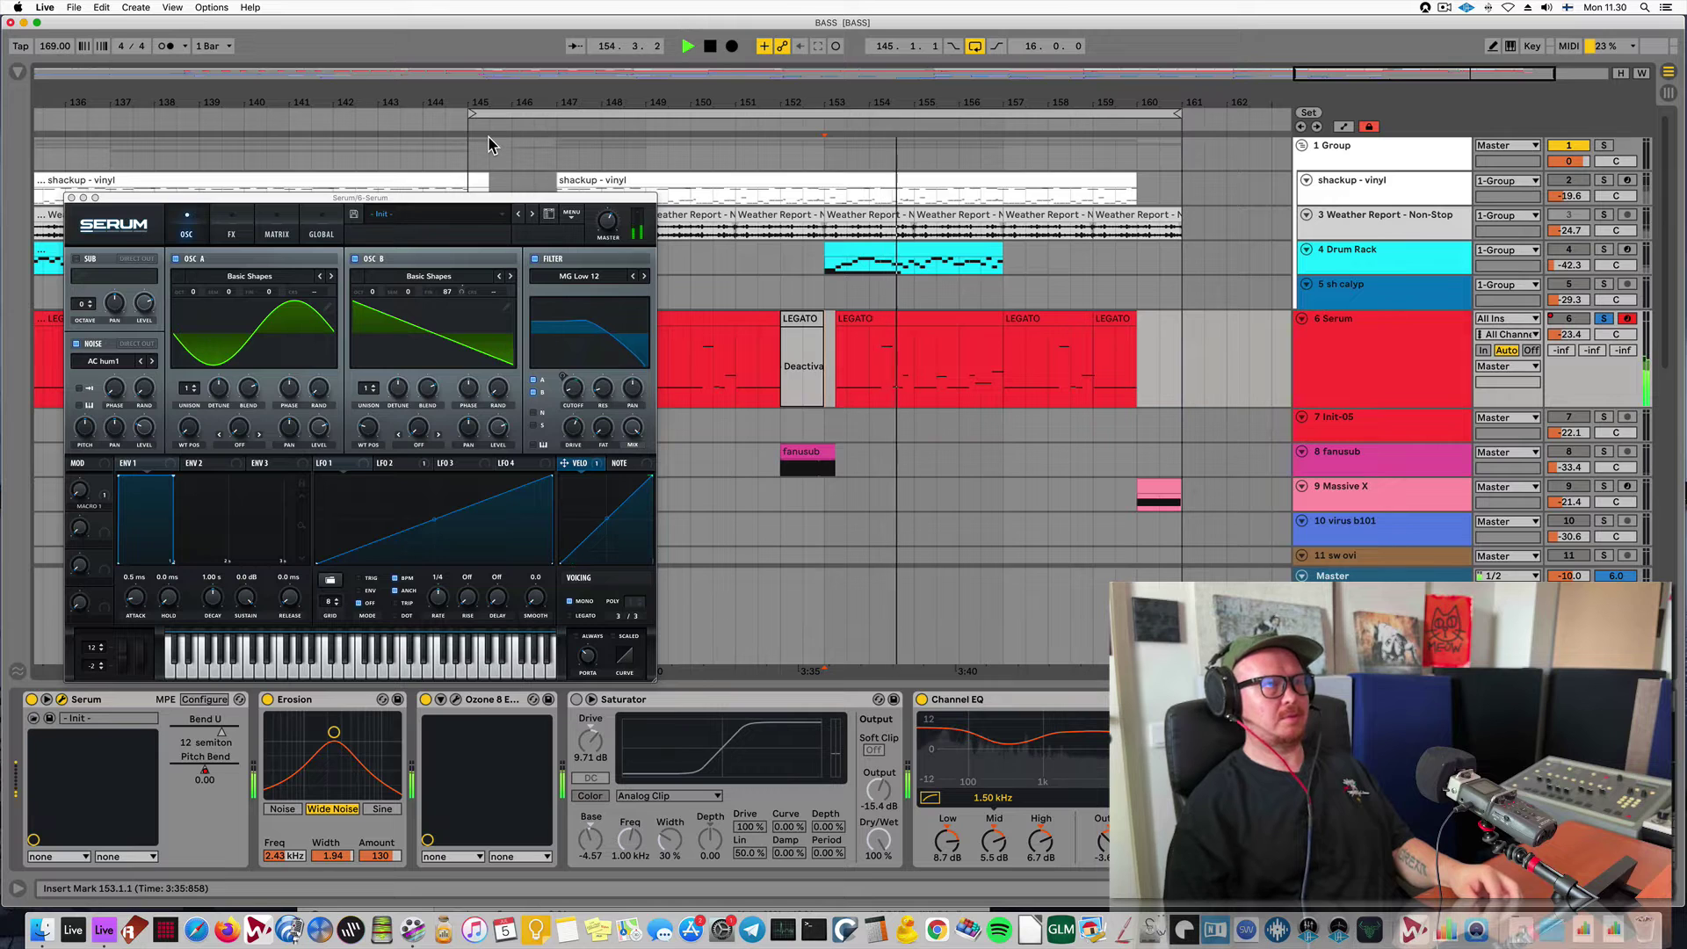
pyautogui.click(1603, 181)
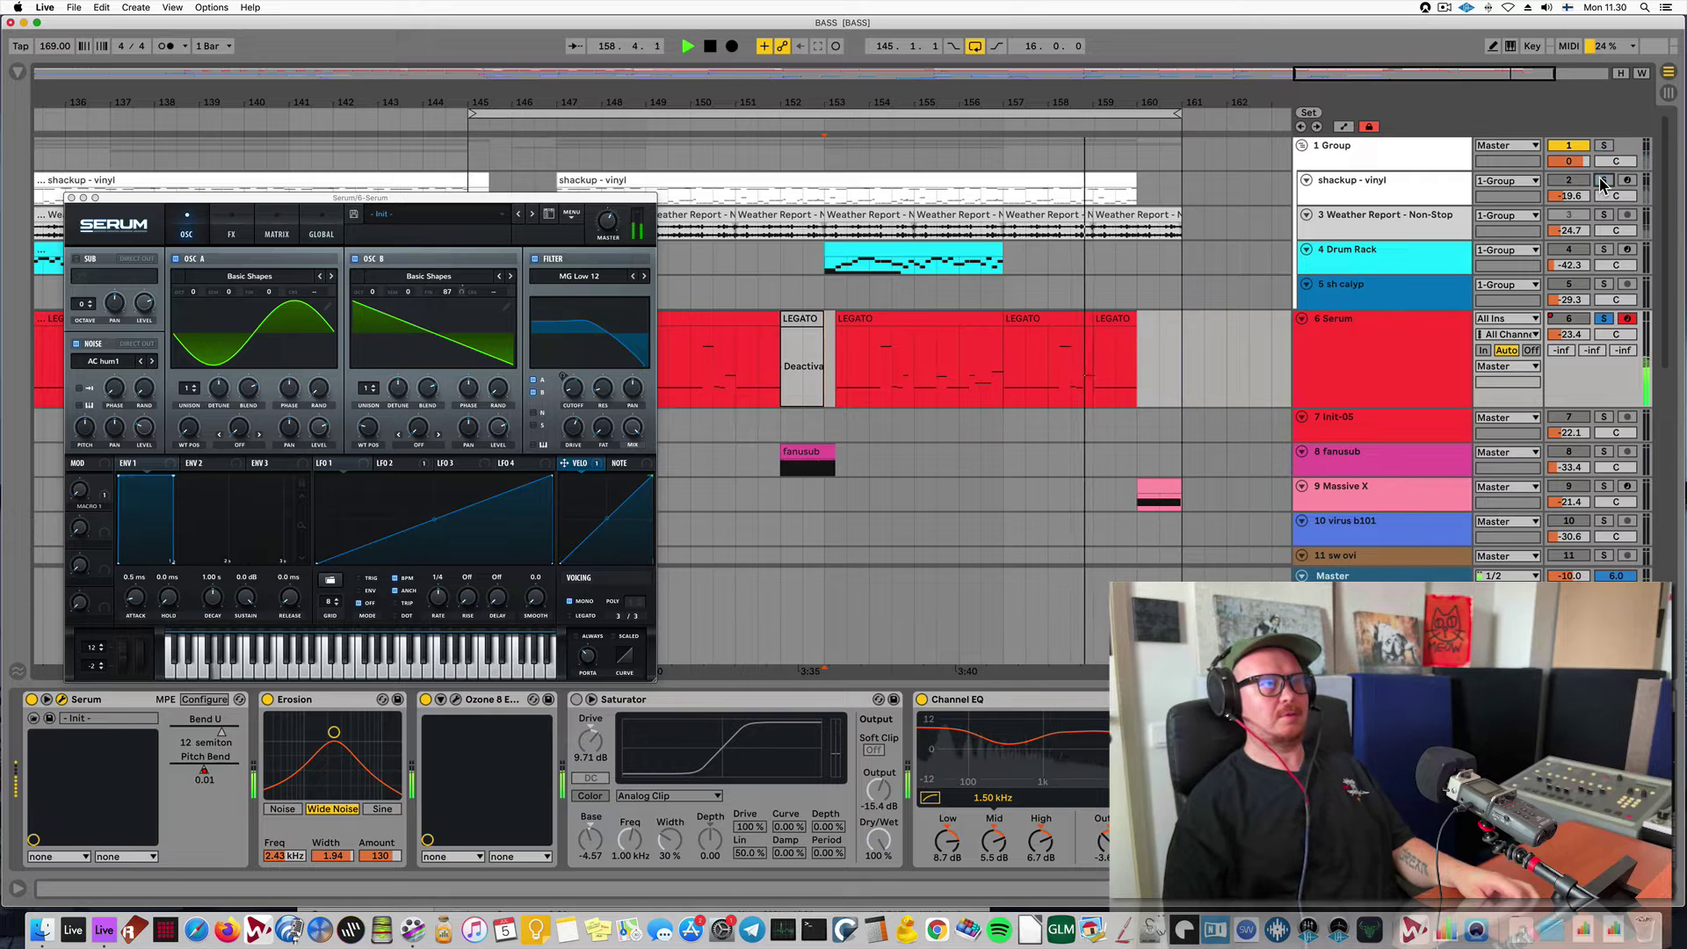
pyautogui.click(1603, 181)
pyautogui.press('space')
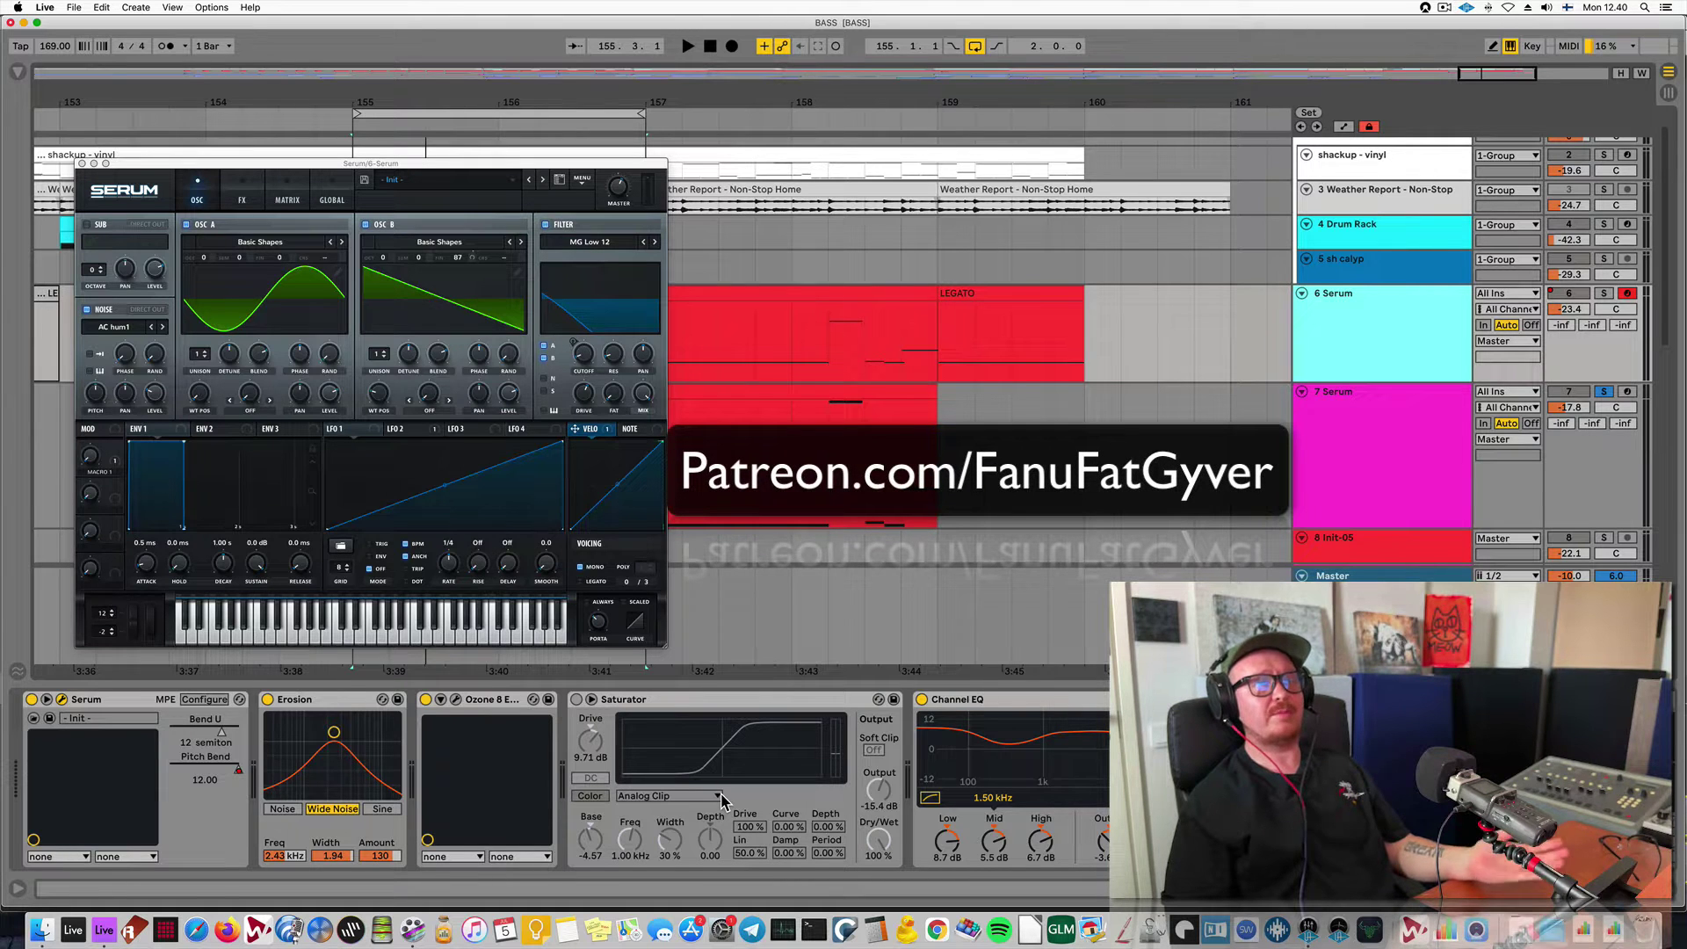
# Solo the 6 Serum track and listen to its looped bassline on its own.
pyautogui.click(1605, 294)
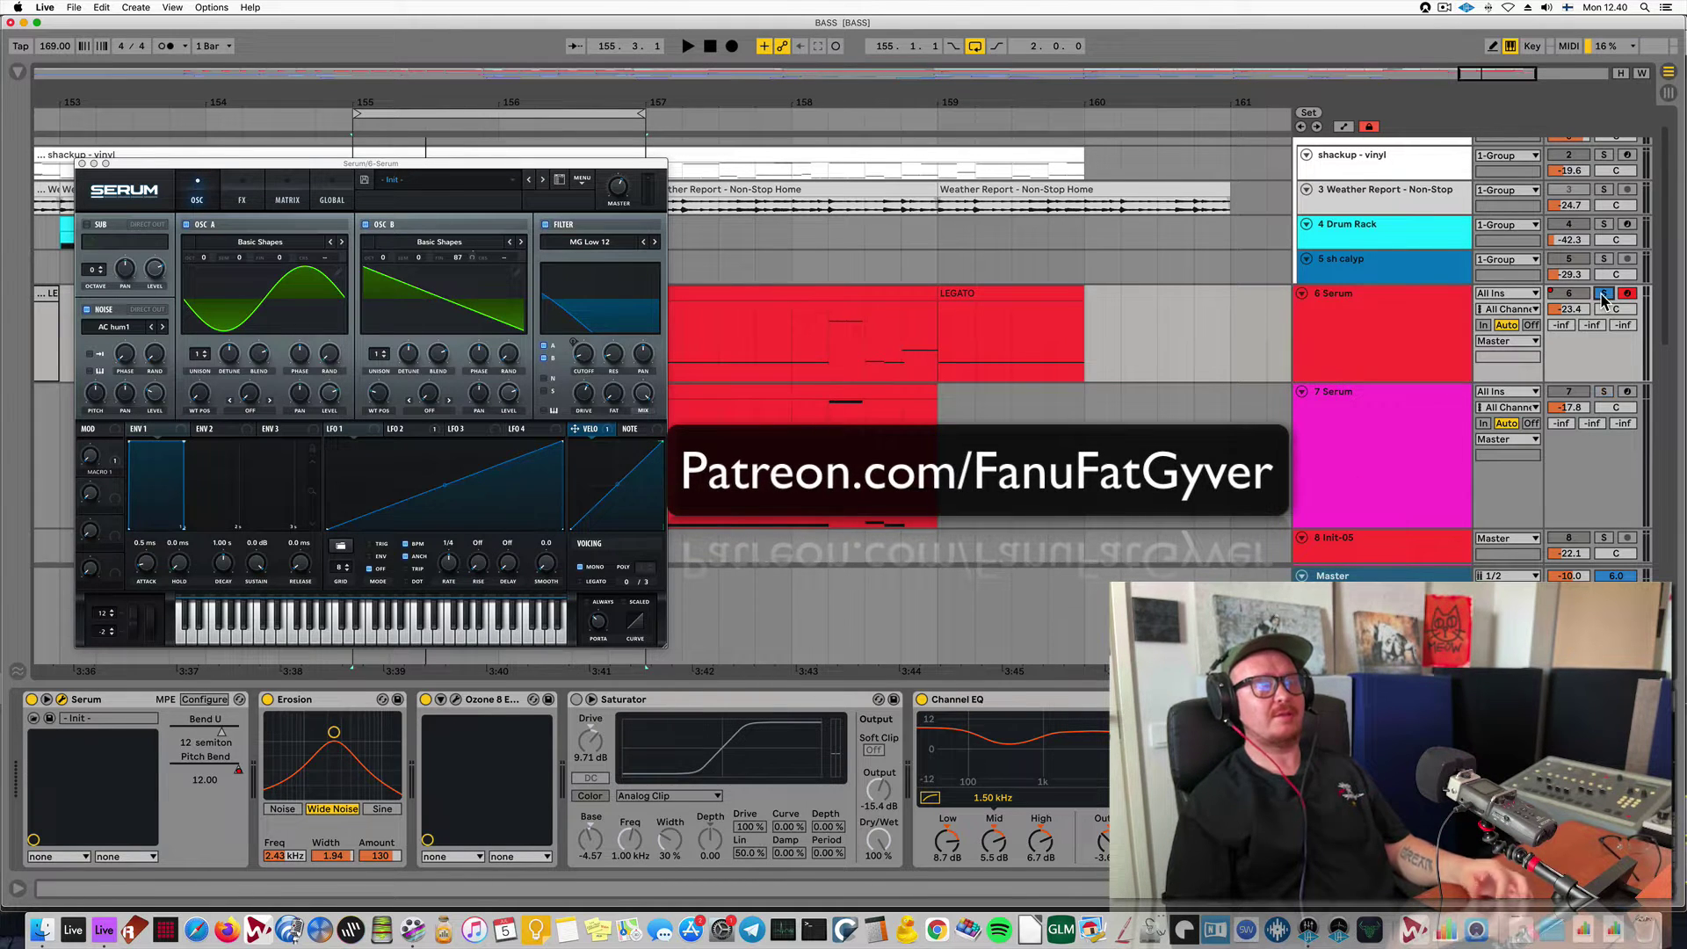
pyautogui.press('space')
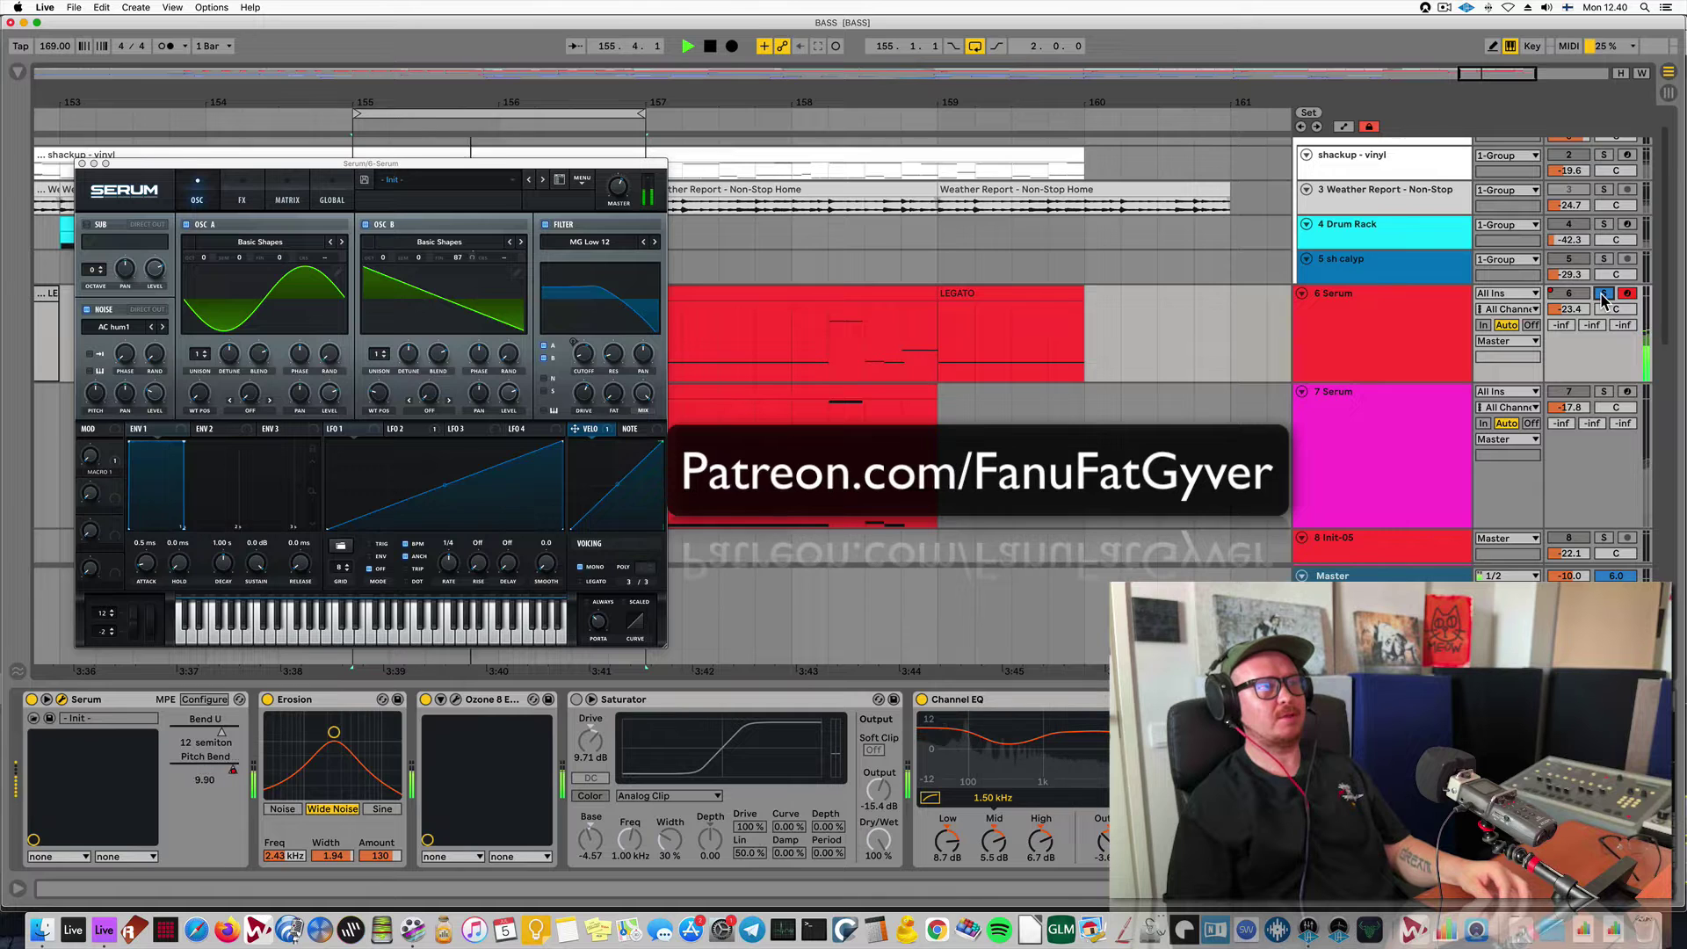
pyautogui.press('space')
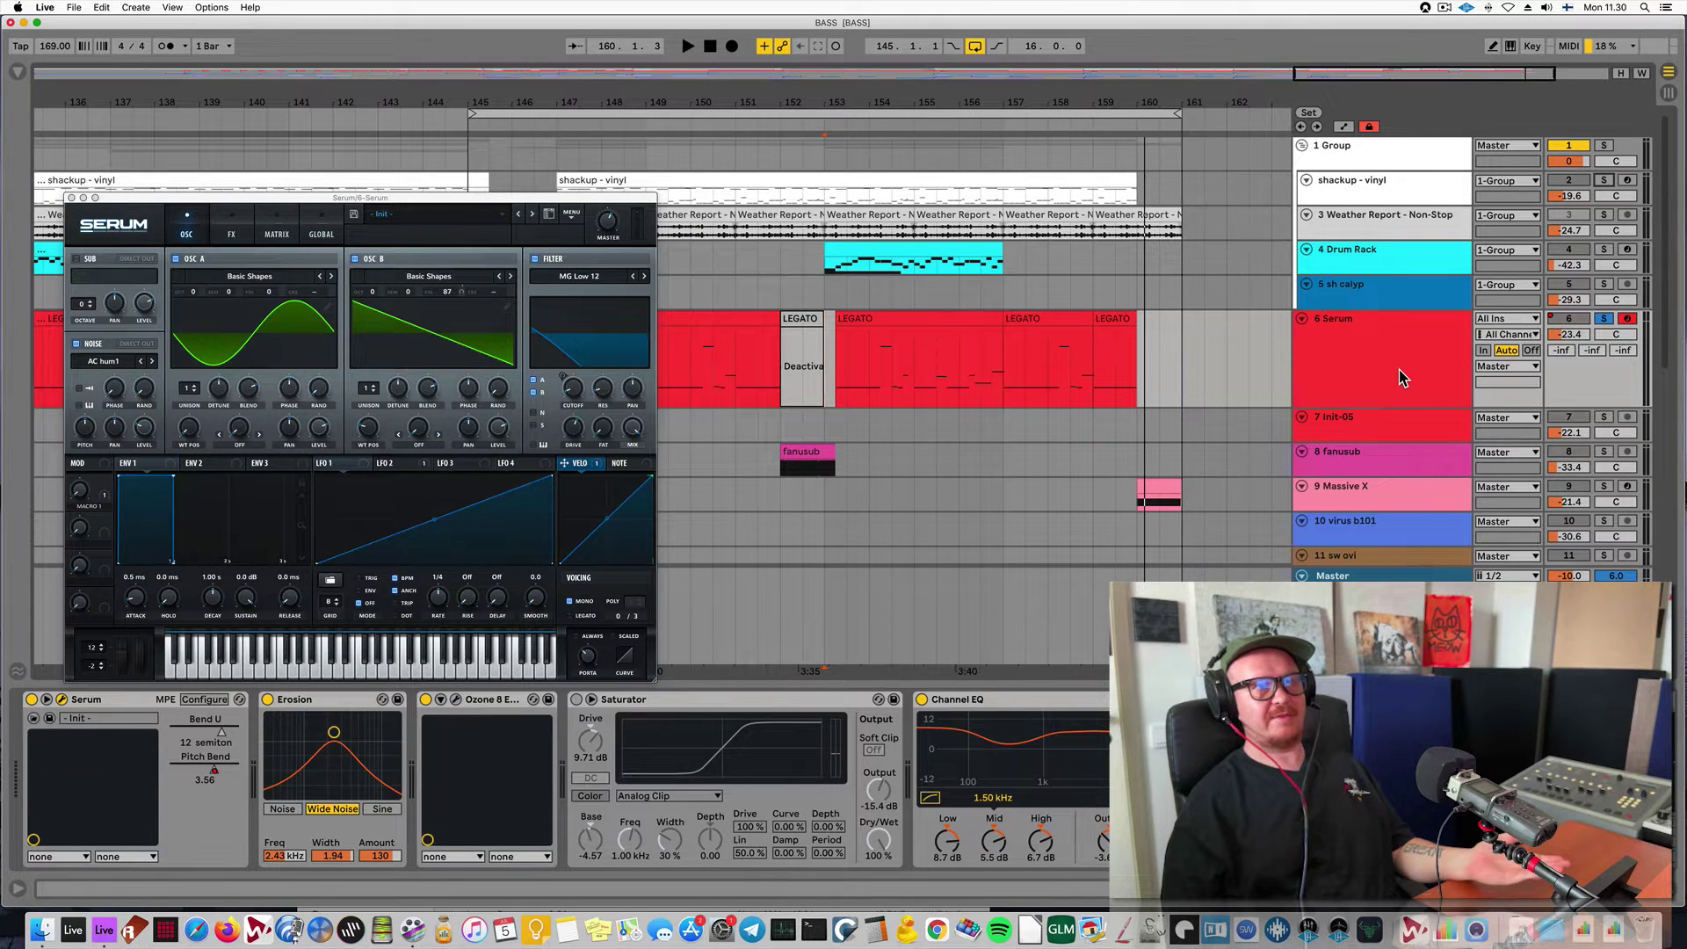
# Insert a new MIDI track below the 6 Serum track and loop bars 155 to 157.
pyautogui.click(1401, 377)
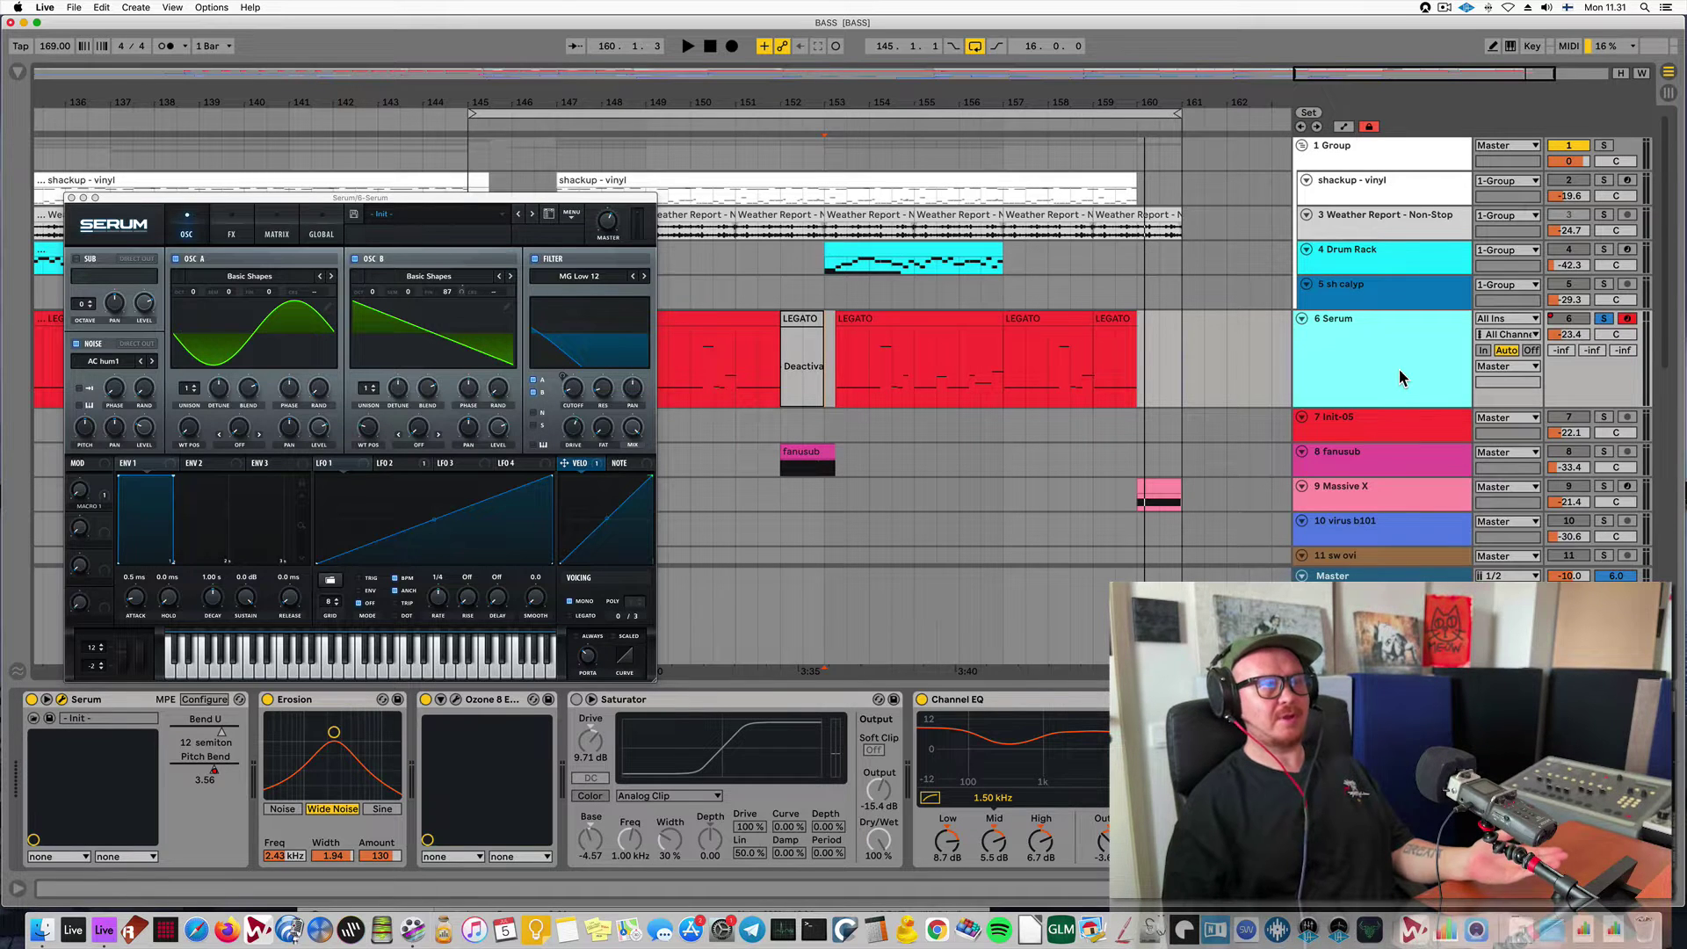
pyautogui.click(71, 199)
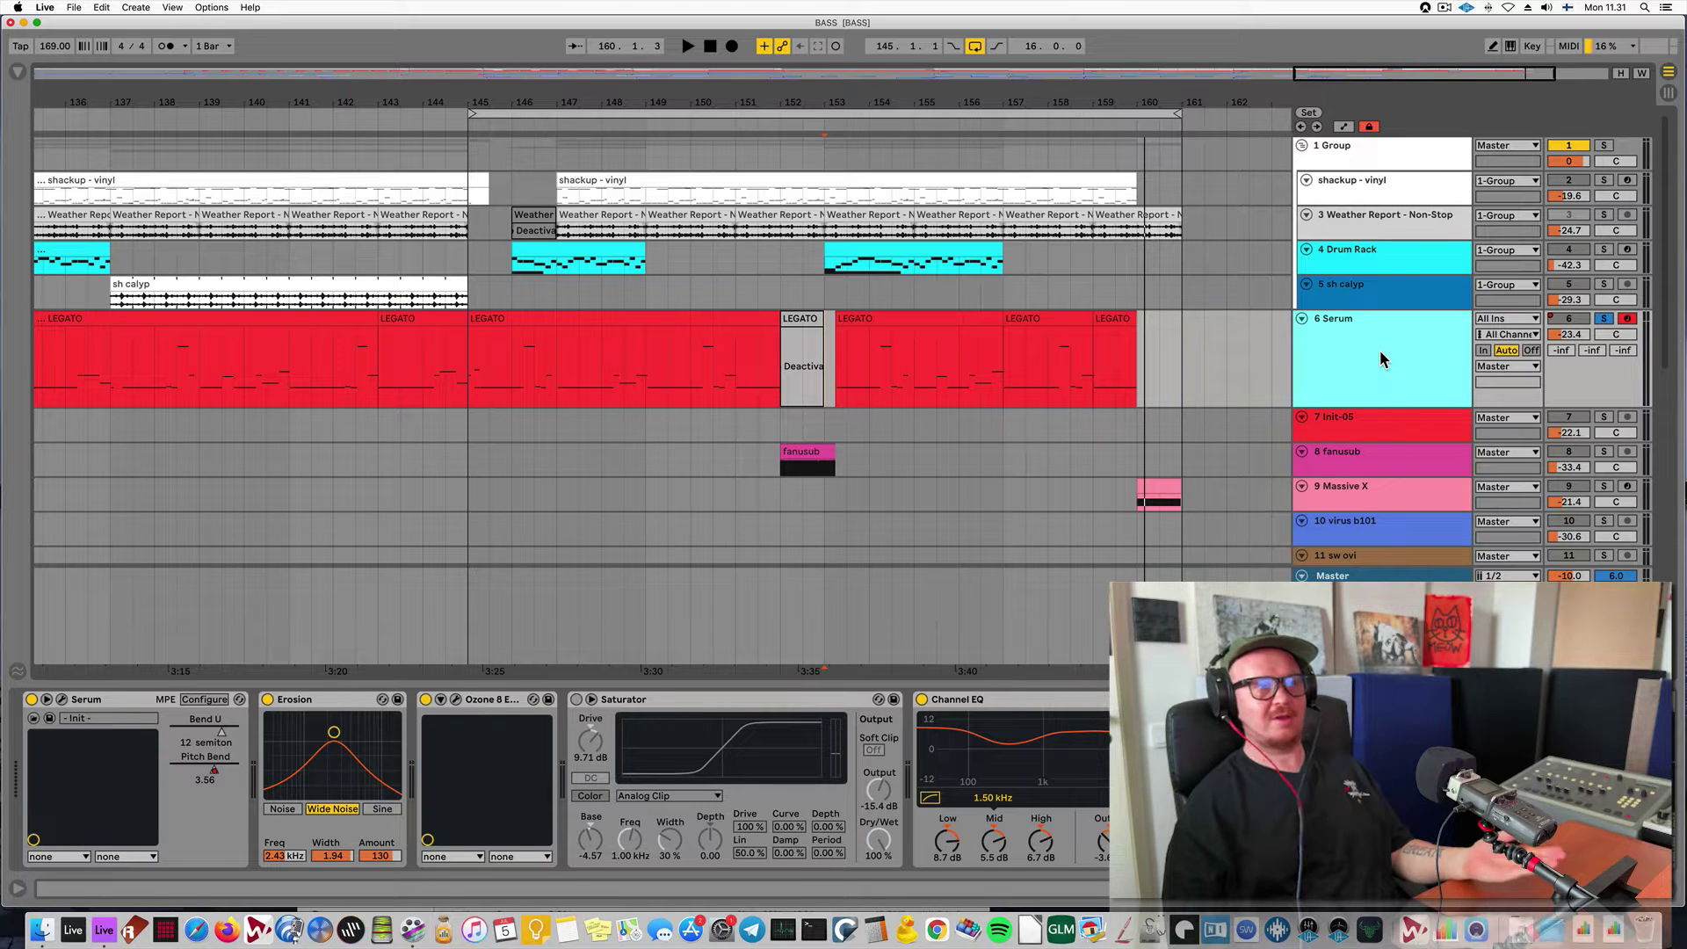
pyautogui.press('super+shift+t')
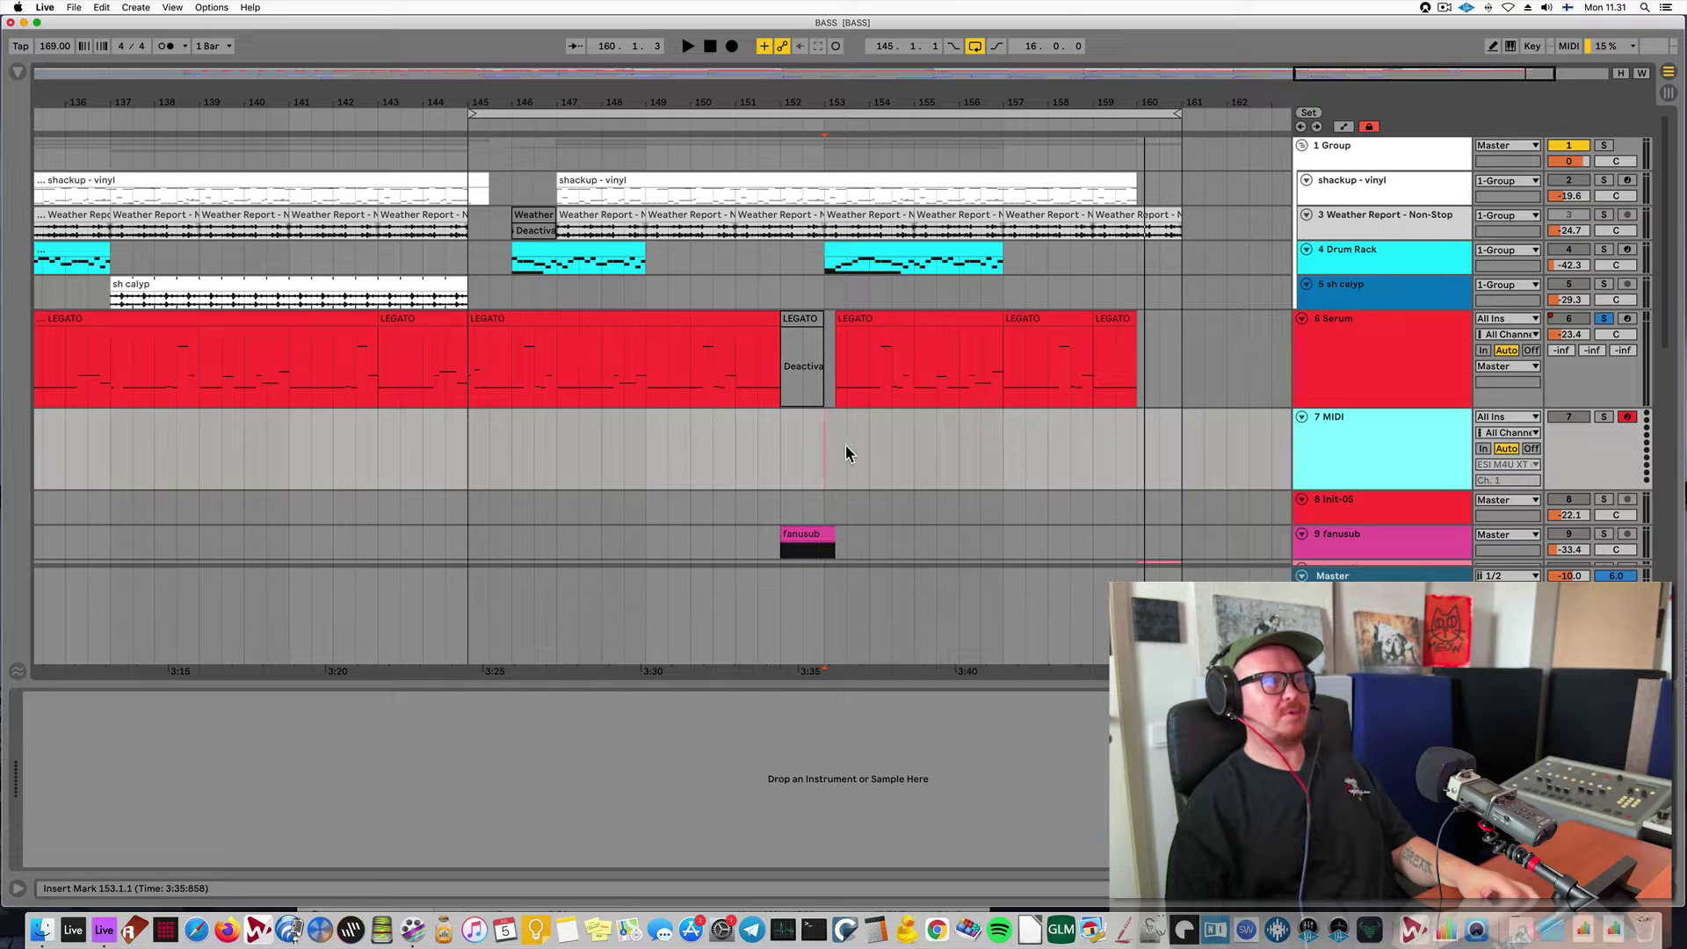
pyautogui.moveTo(916, 444); pyautogui.dragTo(1004, 449)
pyautogui.press('super+l')
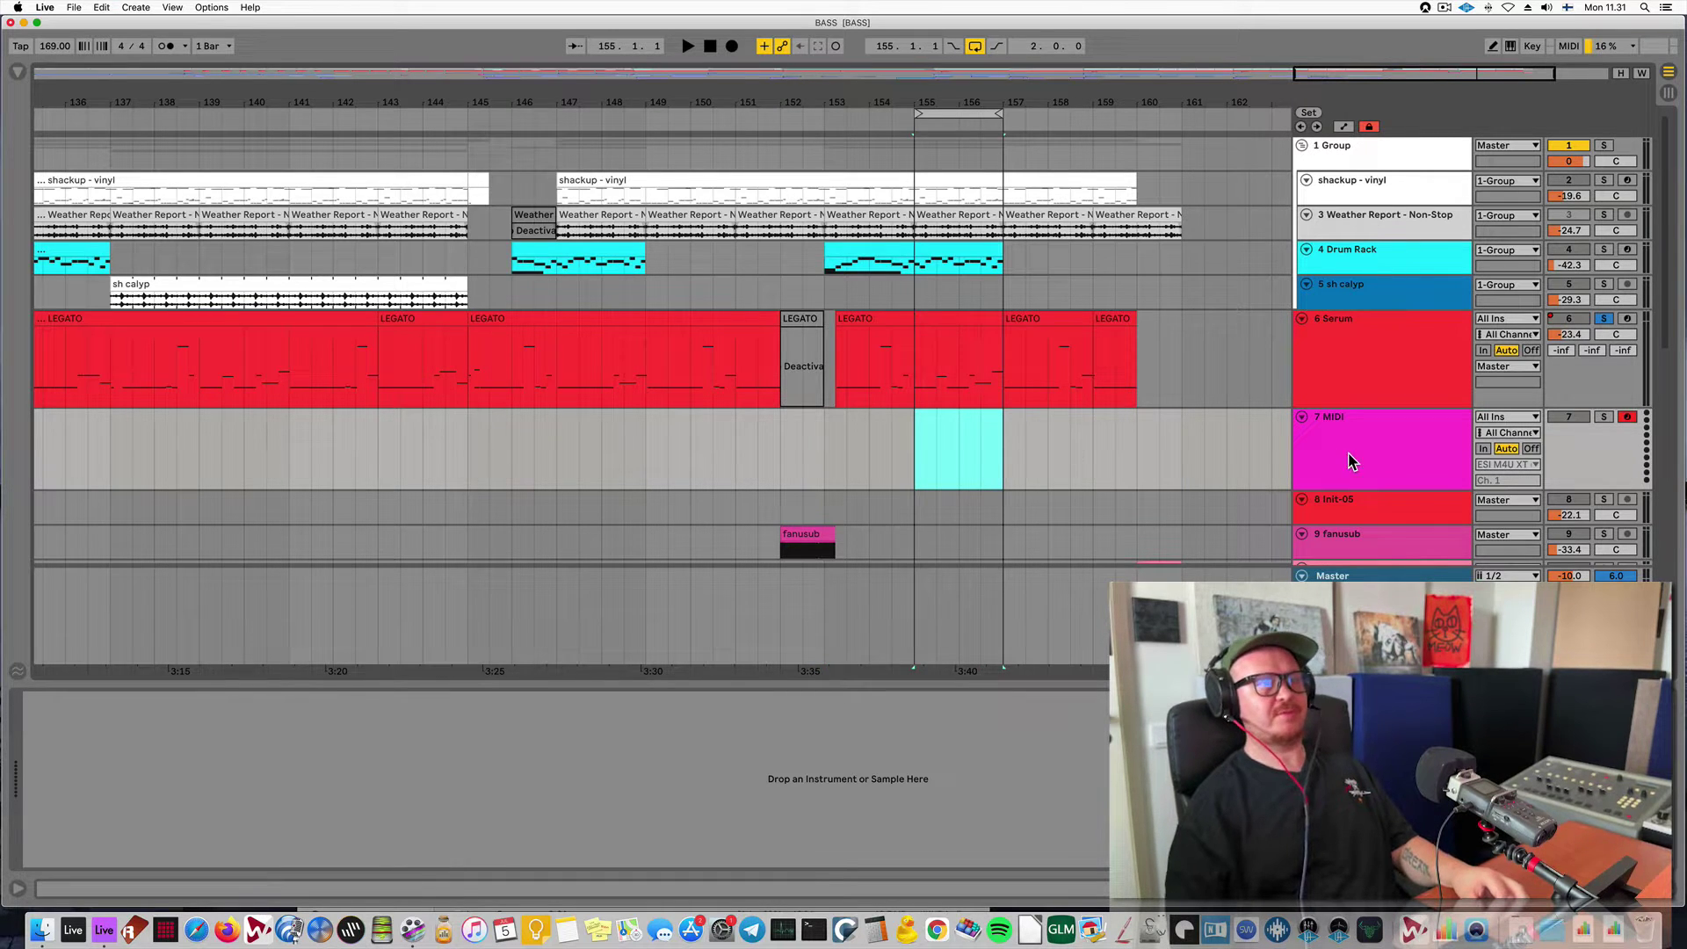
# Search the browser for serum and load the Serum instrument onto the new MIDI track.
pyautogui.click(1423, 468)
pyautogui.click(17, 73)
pyautogui.click(108, 78)
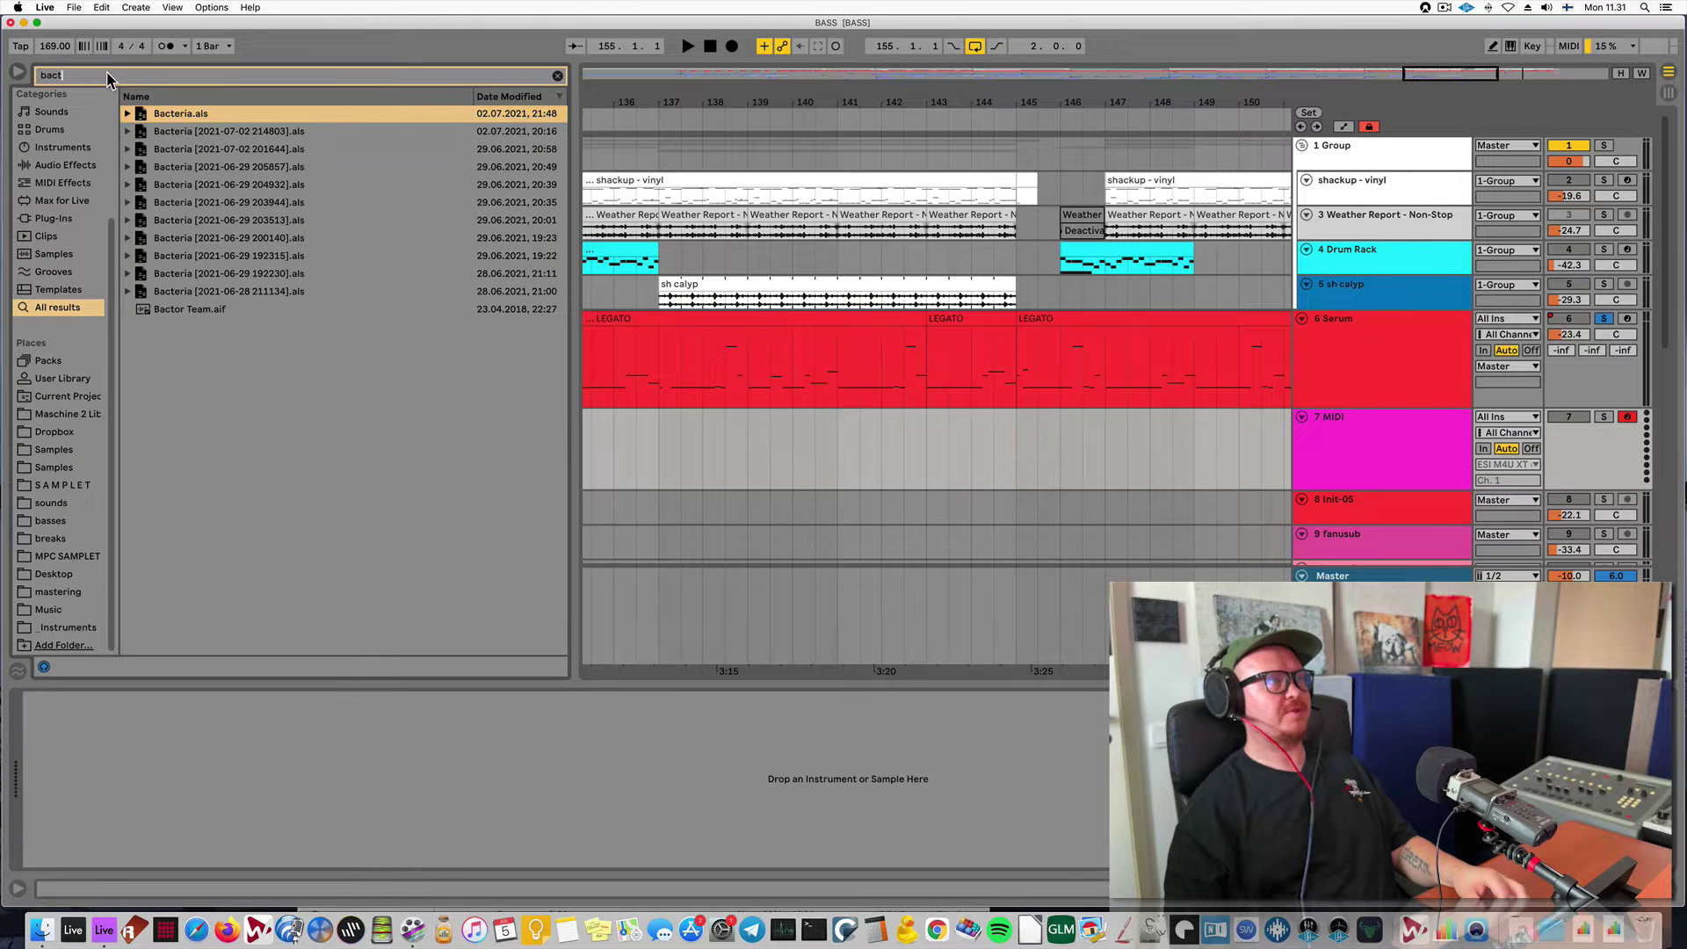
pyautogui.write('serum')
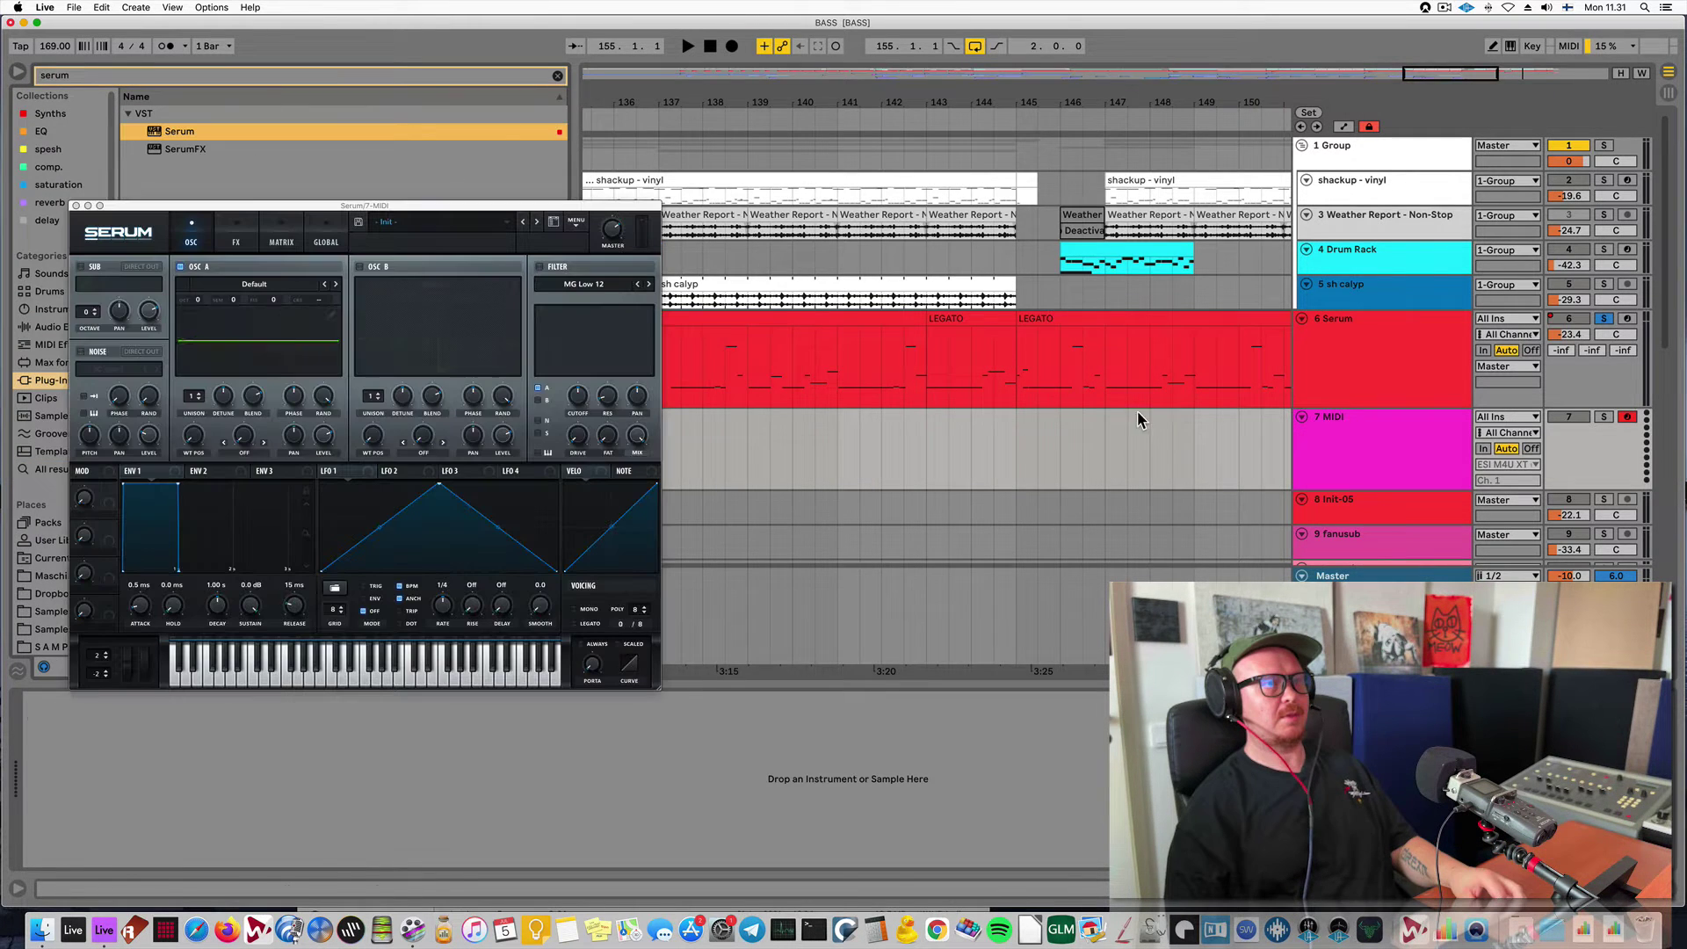
pyautogui.hscroll(10, 1134, 437)
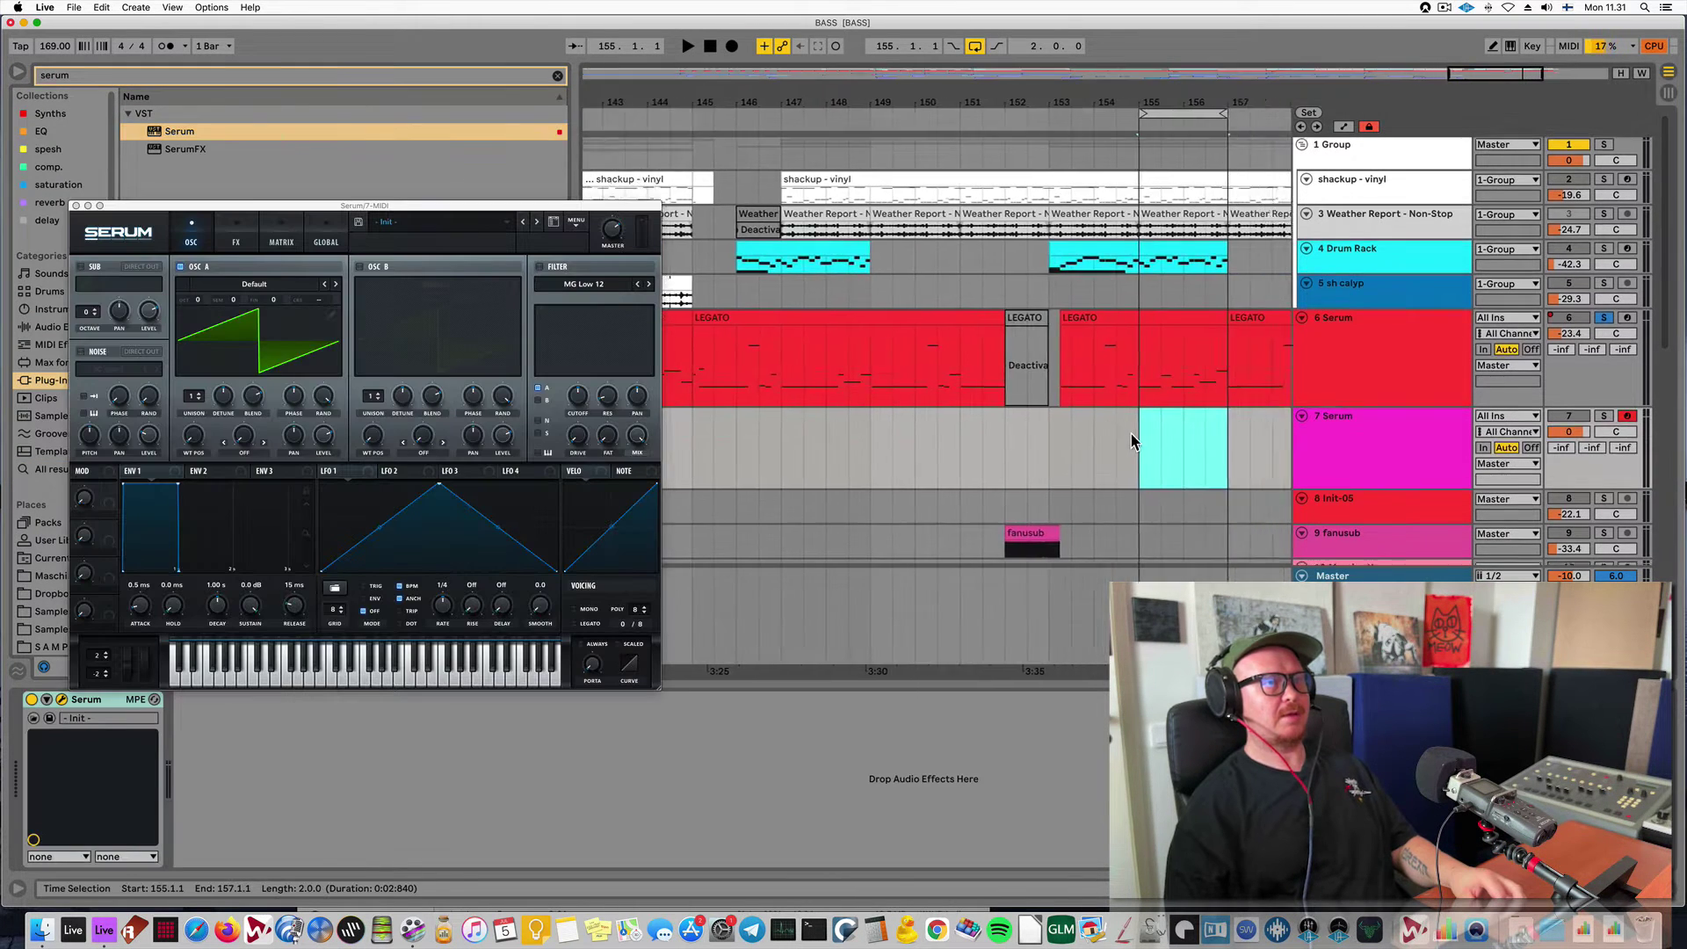
pyautogui.click(887, 446)
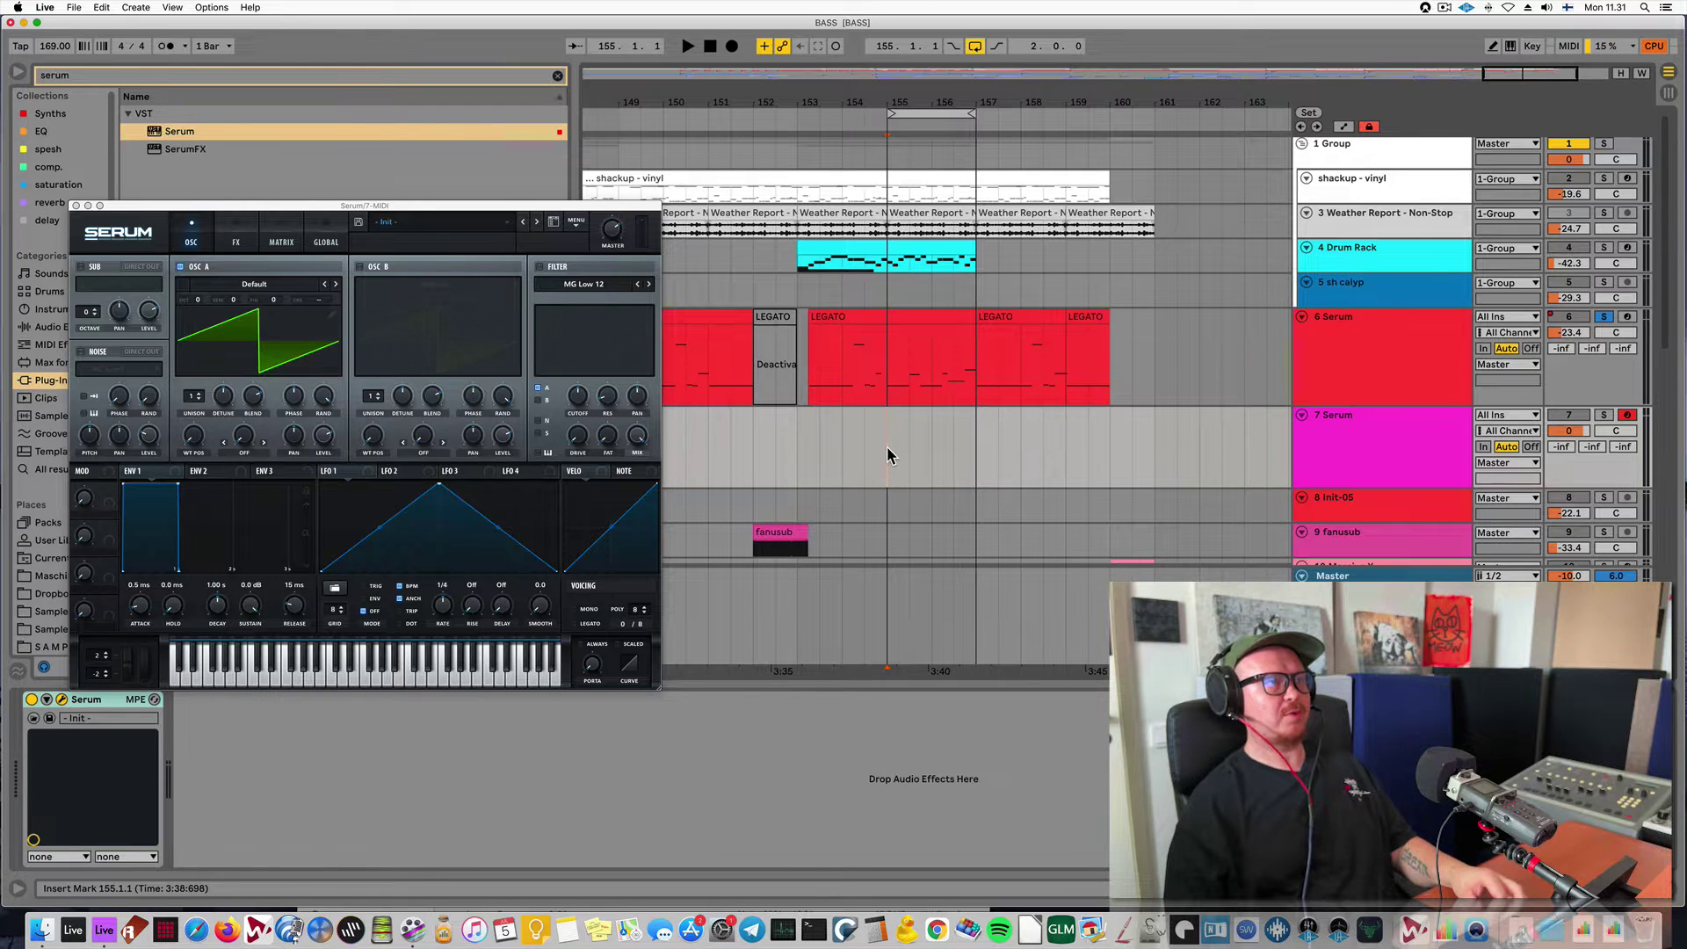
# Reopen the original synth of the 6 Serum track, play it briefly, and arrange both Serum windows for comparison.
pyautogui.click(1384, 366)
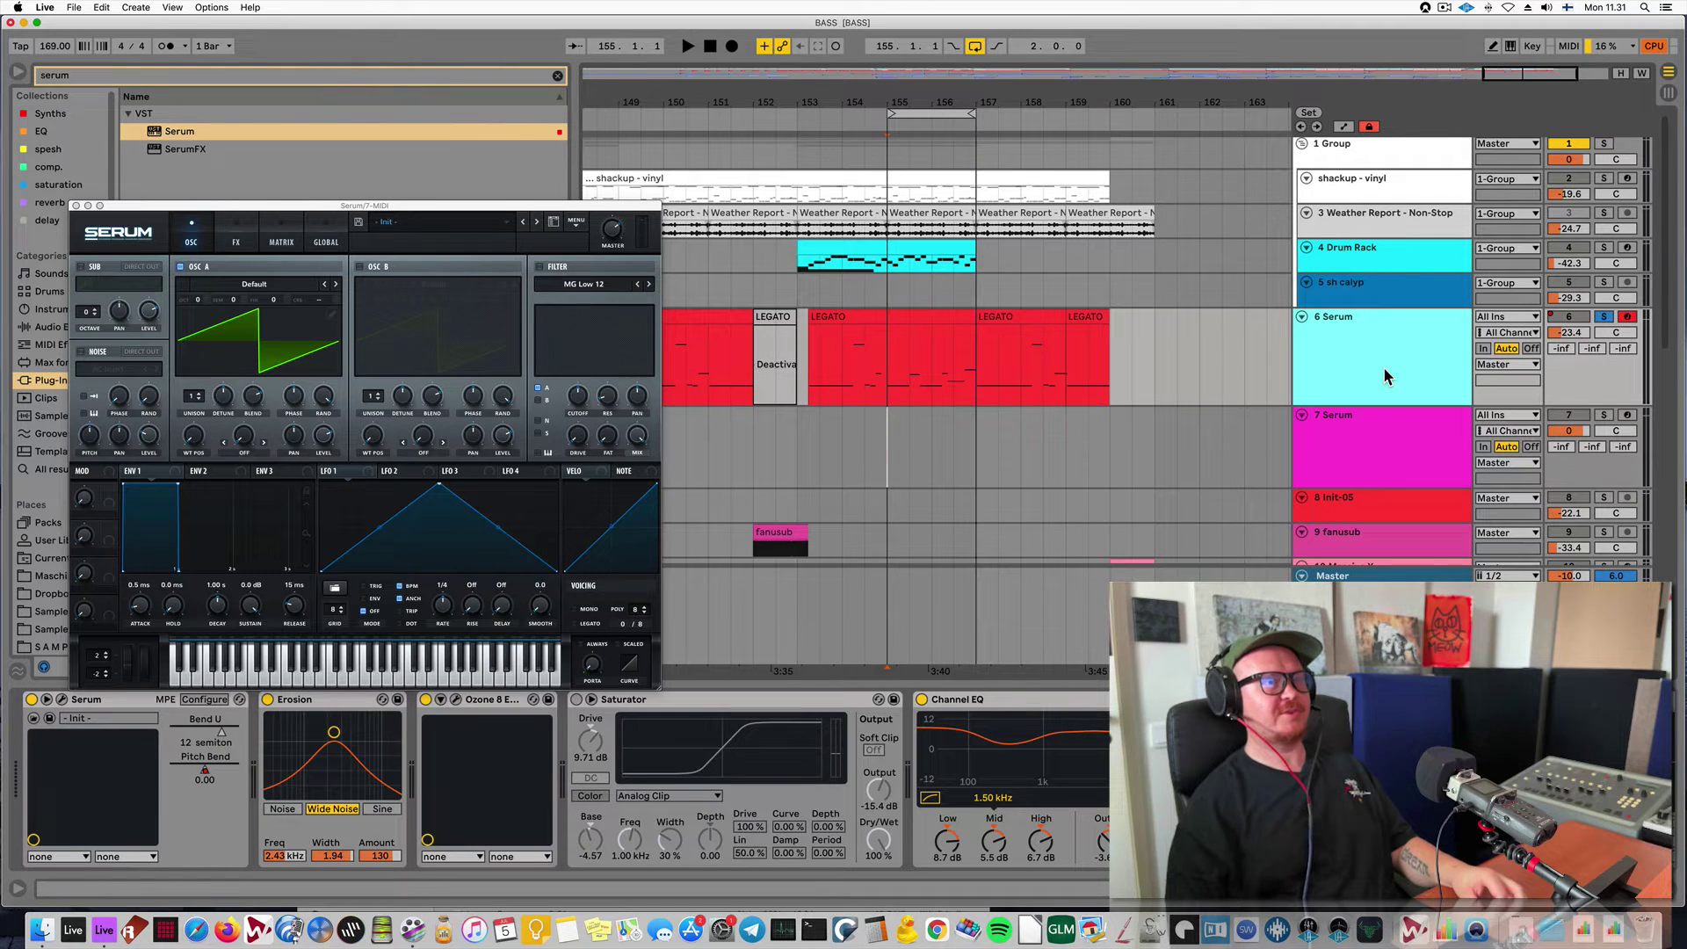
pyautogui.click(61, 700)
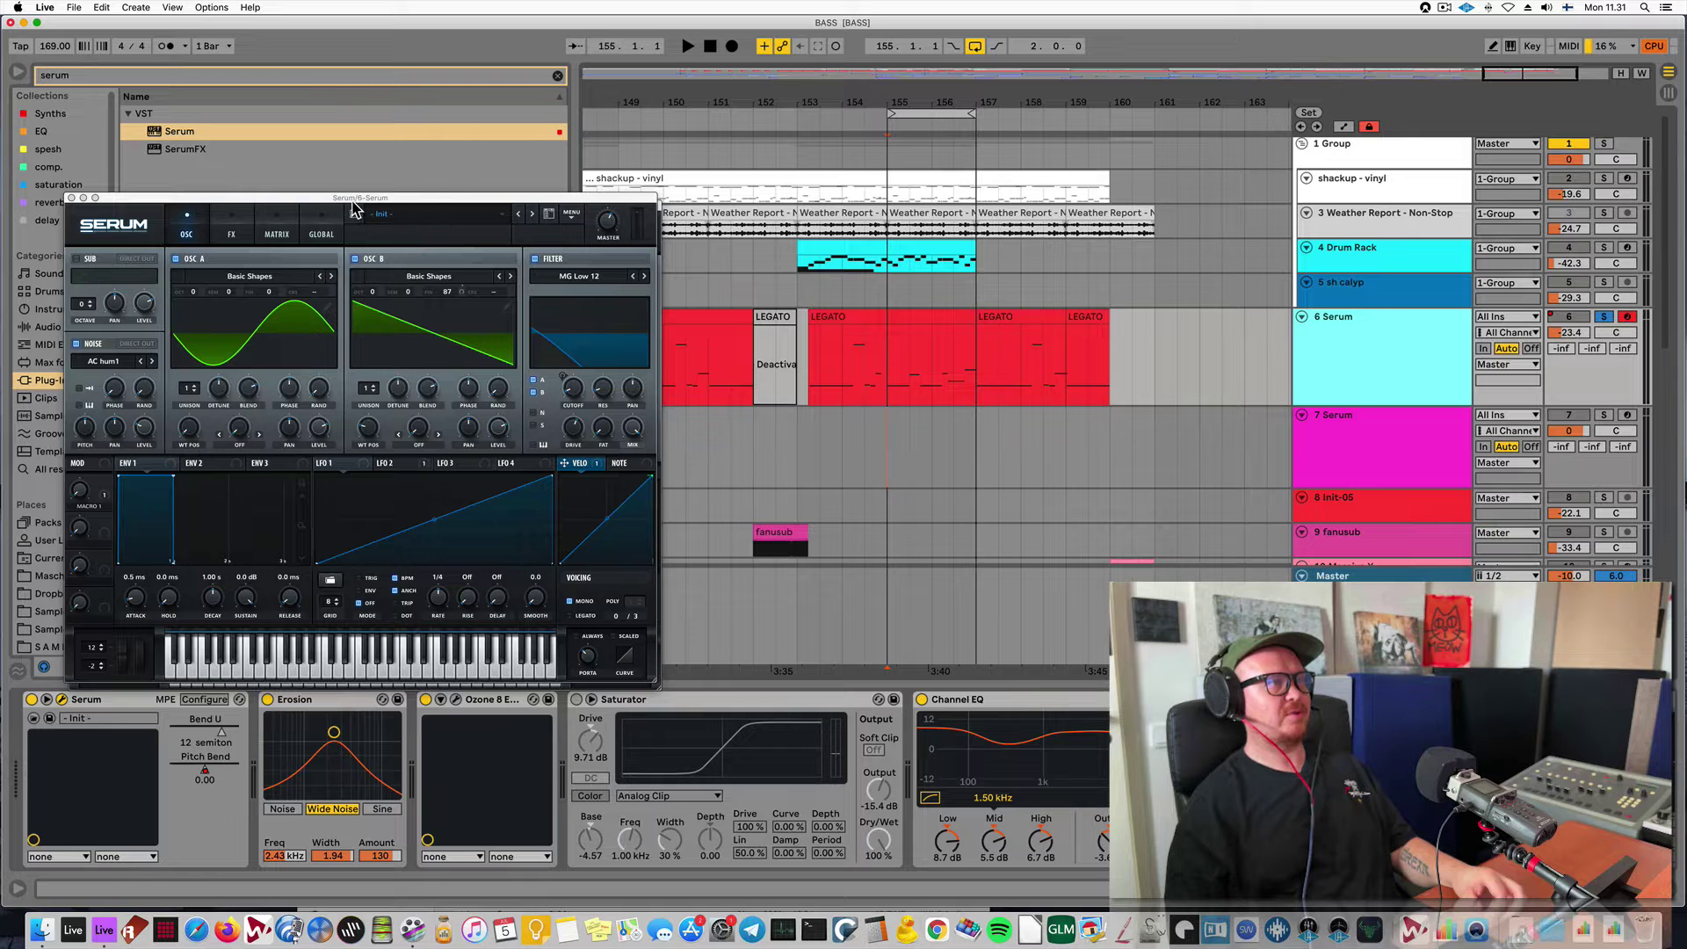
pyautogui.press('space')
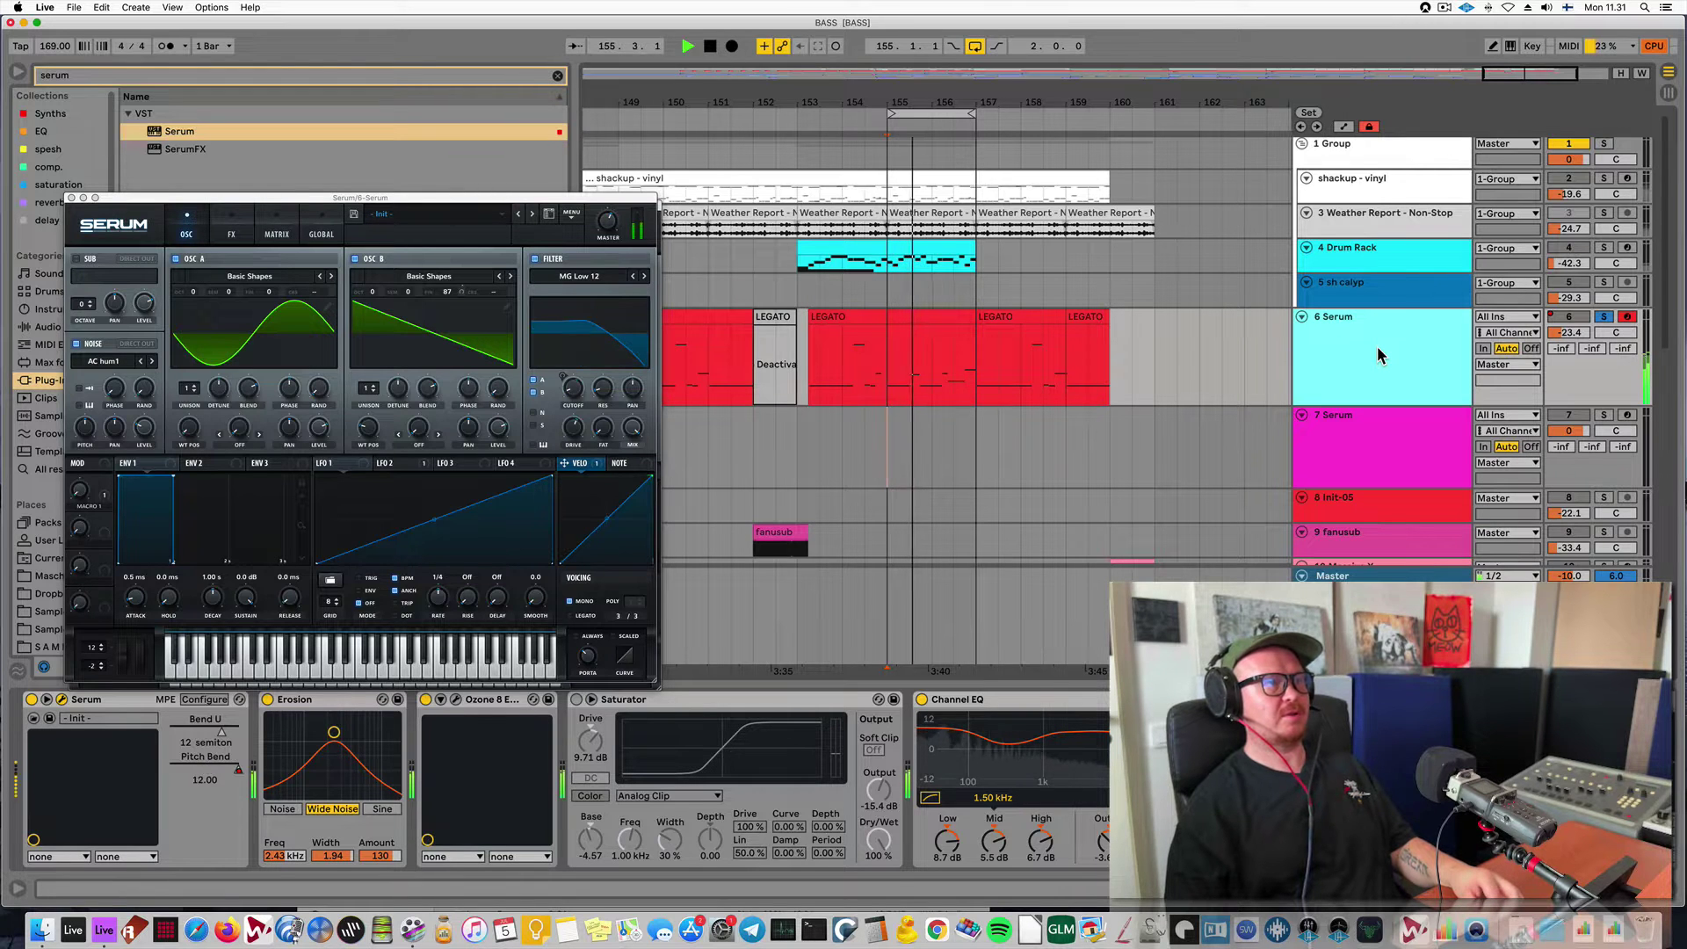
pyautogui.press('space')
pyautogui.moveTo(470, 199); pyautogui.dragTo(374, 90)
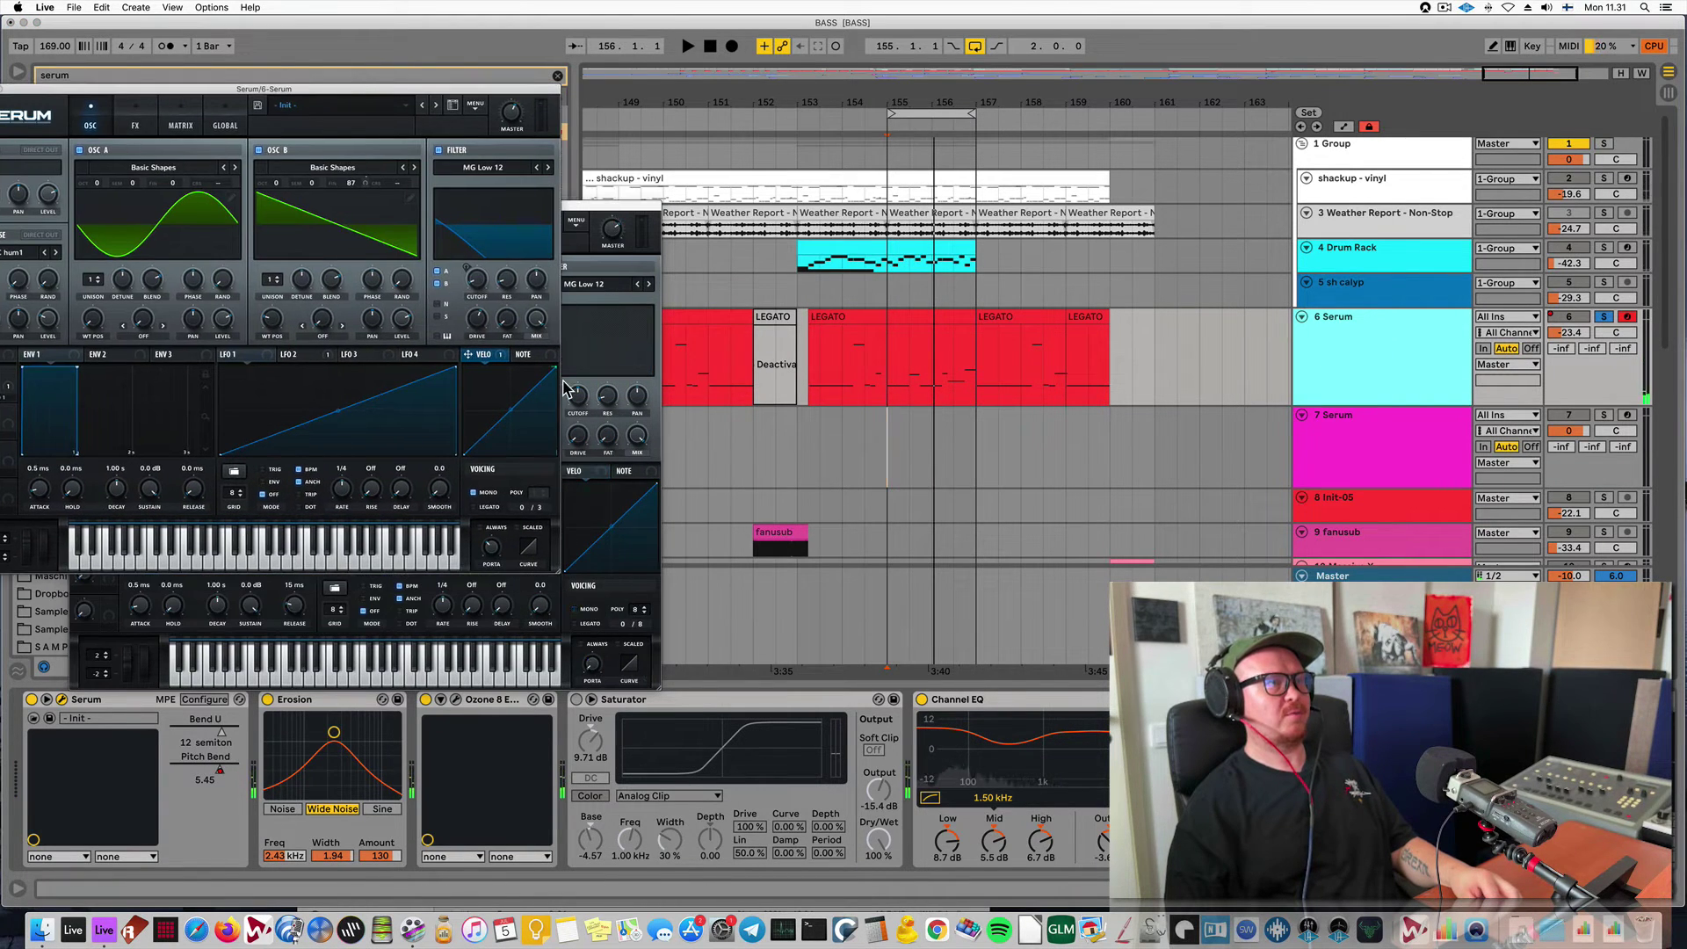
pyautogui.moveTo(601, 207); pyautogui.dragTo(696, 363)
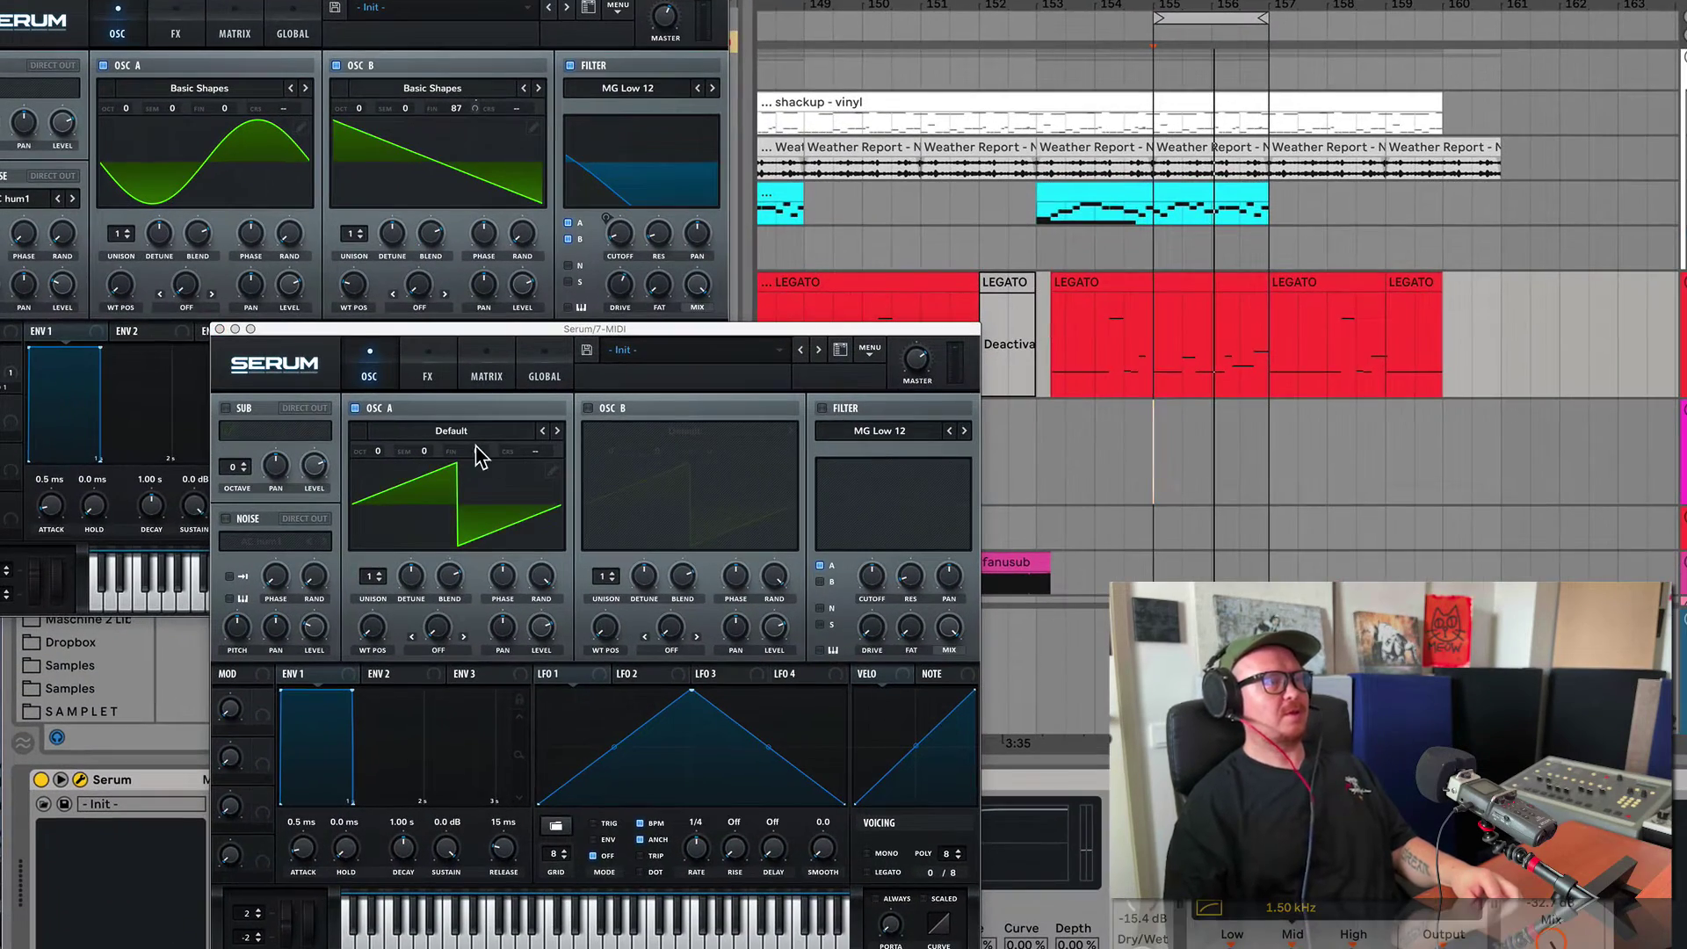
# Load the Analog wavetable Basic Shapes into oscillator A of the new Serum.
pyautogui.click(449, 434)
pyautogui.moveTo(441, 448)
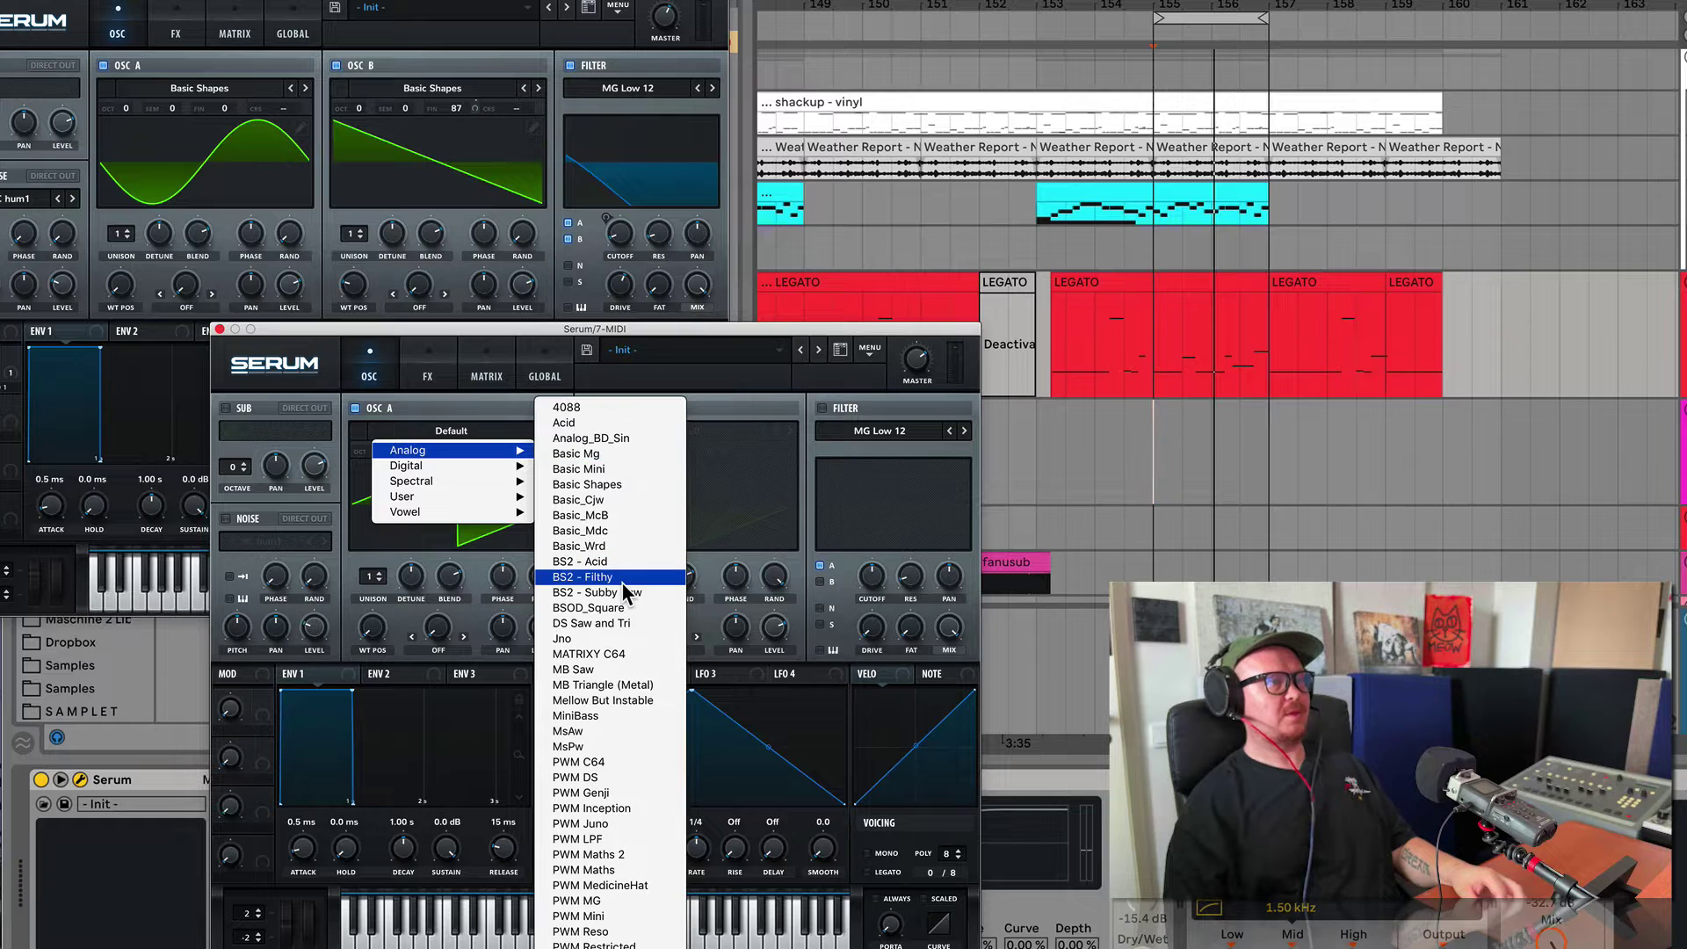
pyautogui.click(622, 486)
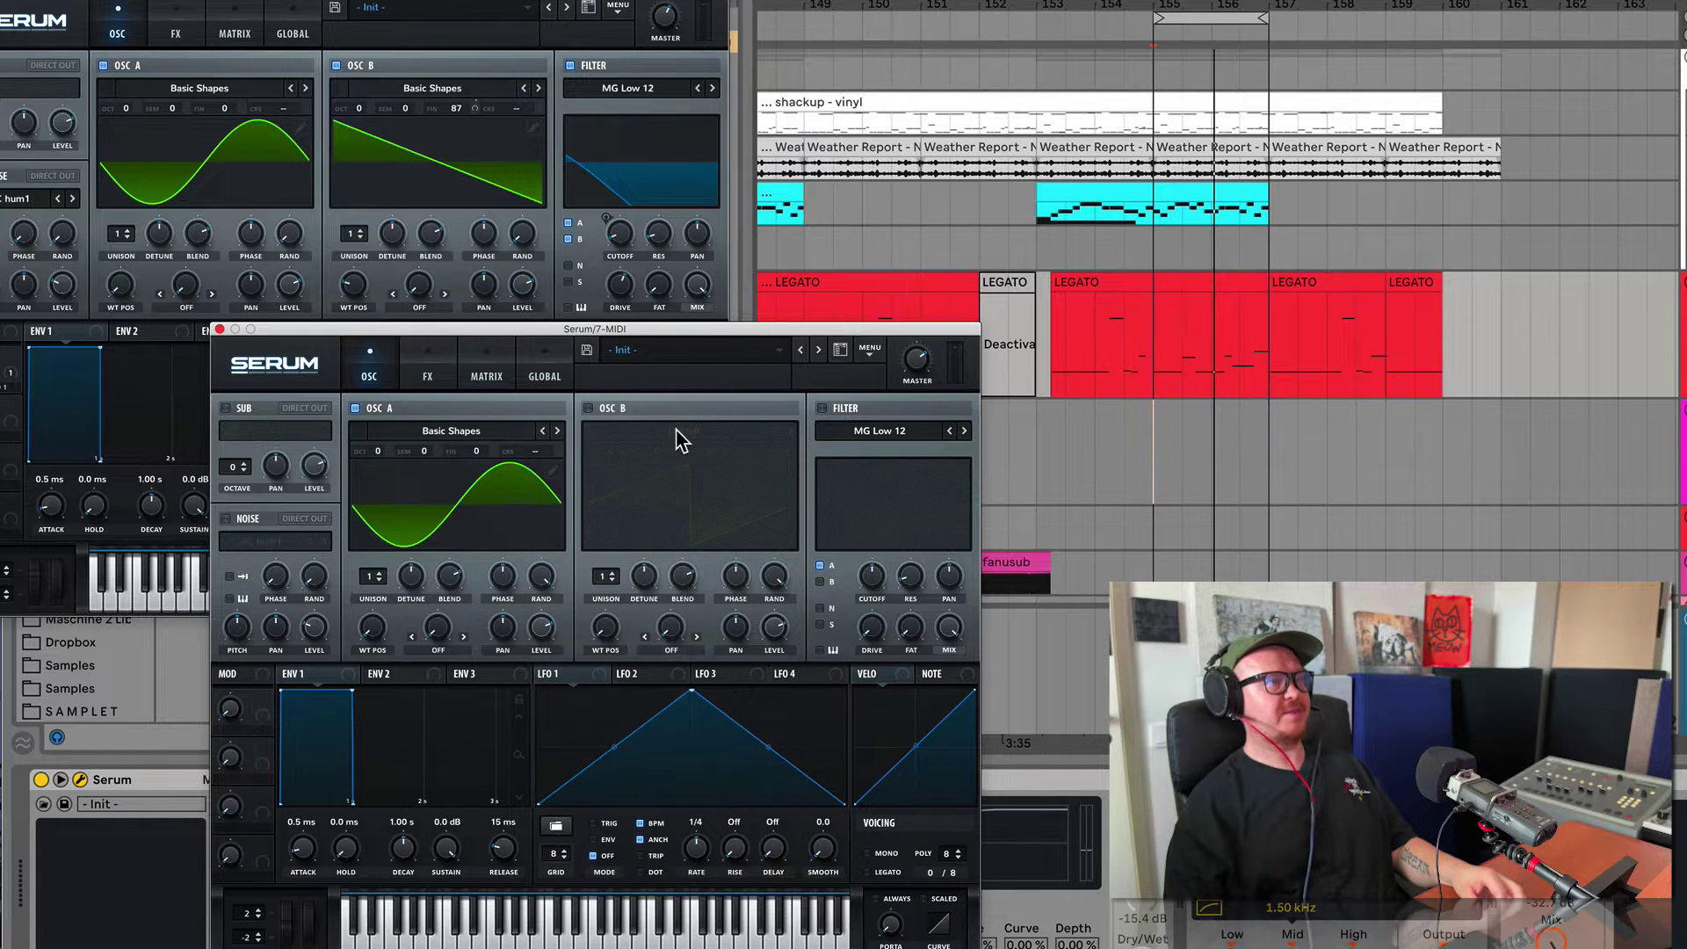
# Enable oscillator B with the Analog wavetable Basic Shapes and raise its wavetable position to a sawtooth.
pyautogui.click(591, 408)
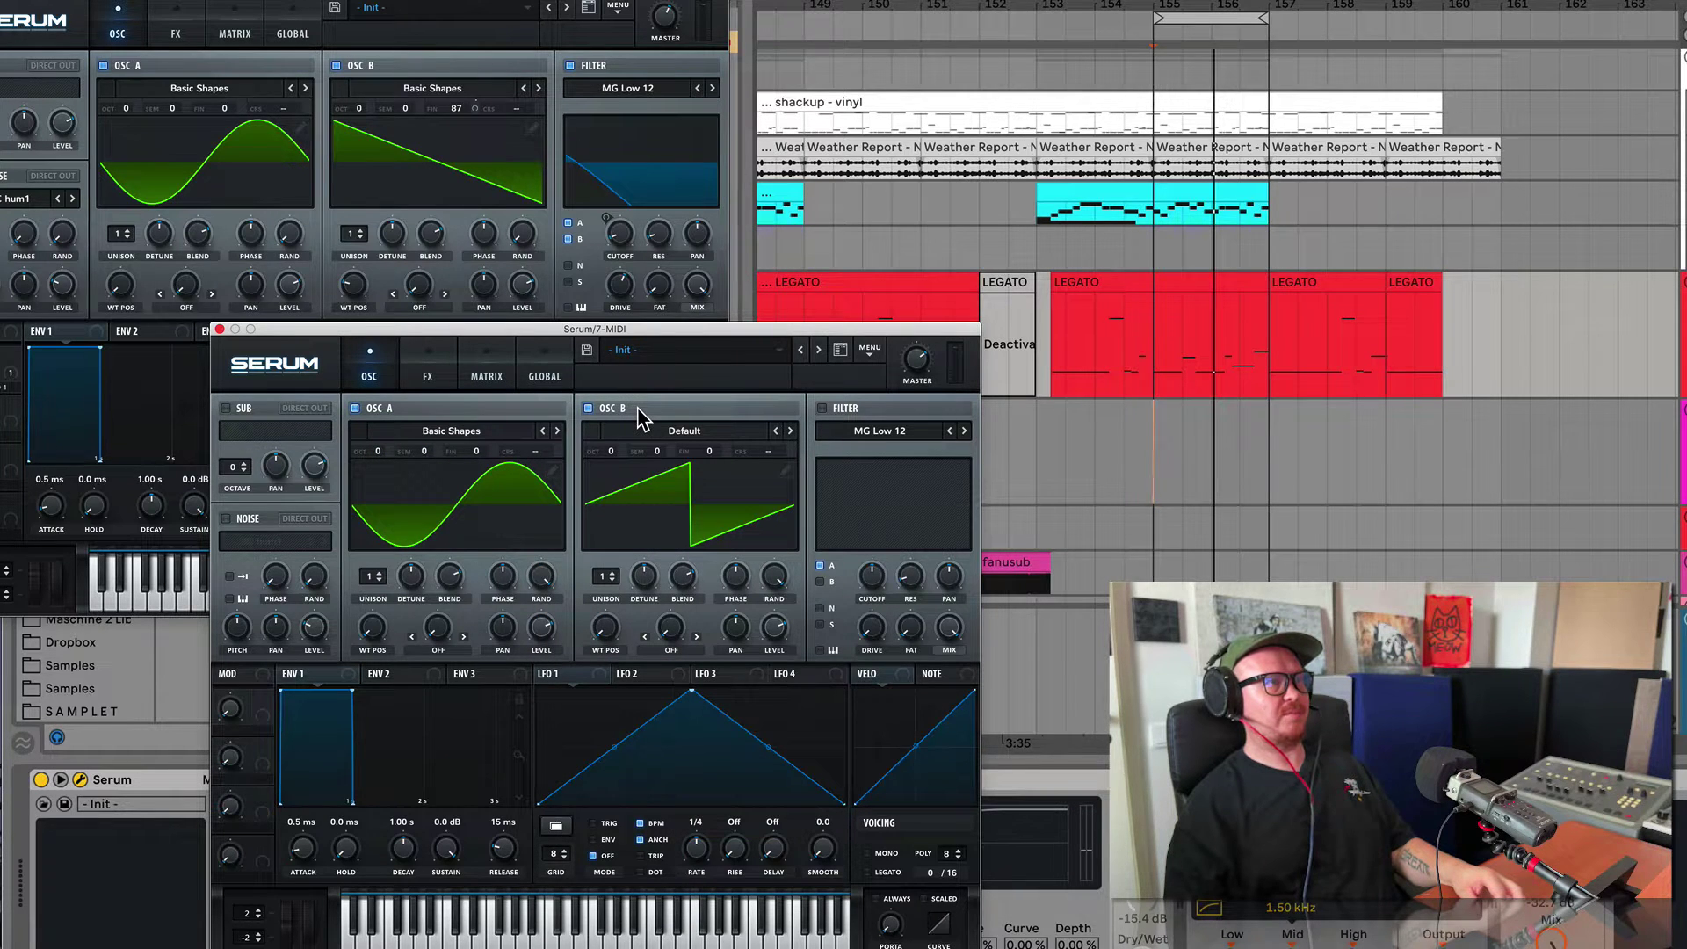
pyautogui.click(665, 433)
pyautogui.moveTo(661, 455)
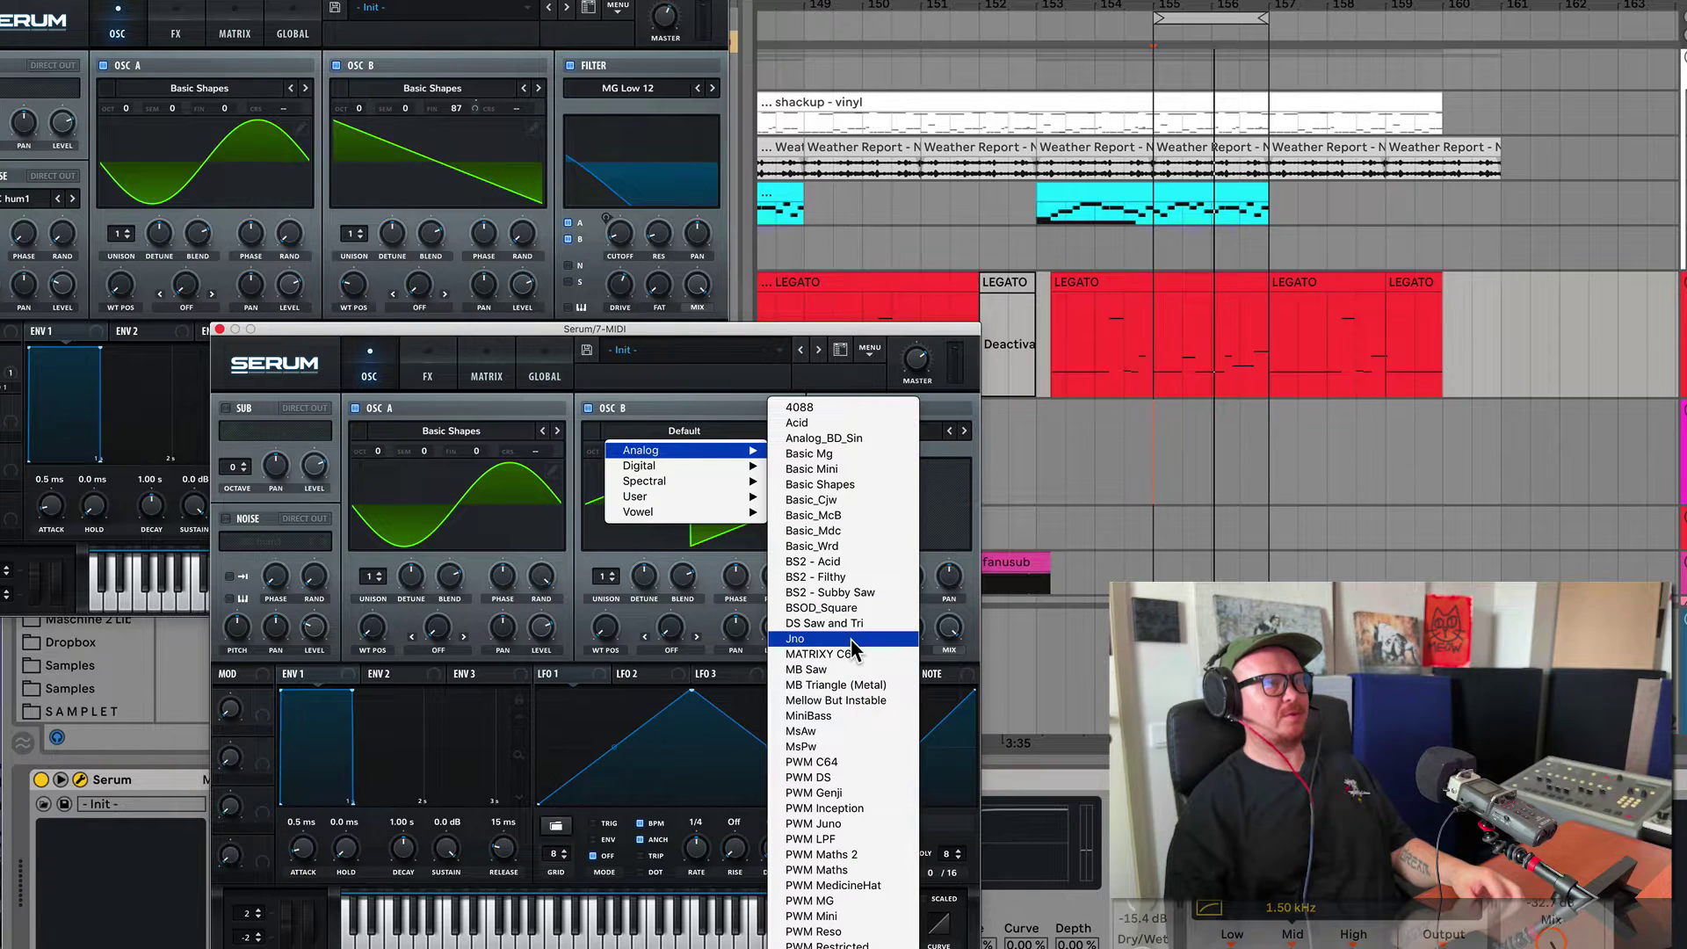
pyautogui.click(856, 484)
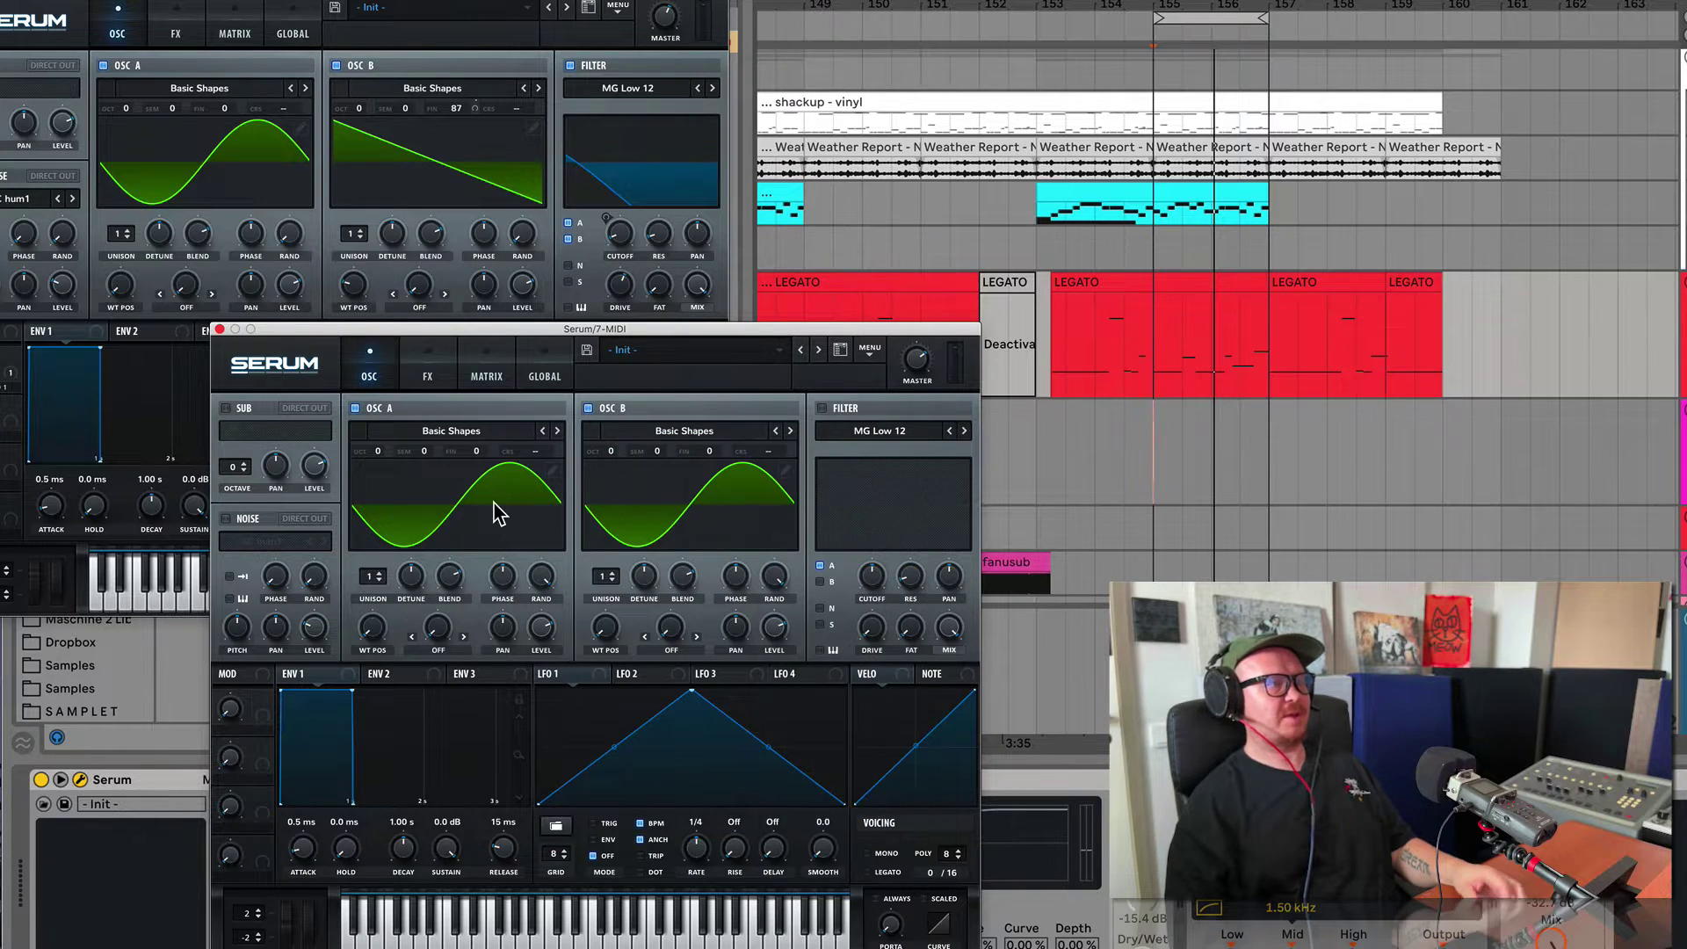
pyautogui.moveTo(603, 631); pyautogui.dragTo(597, 595)
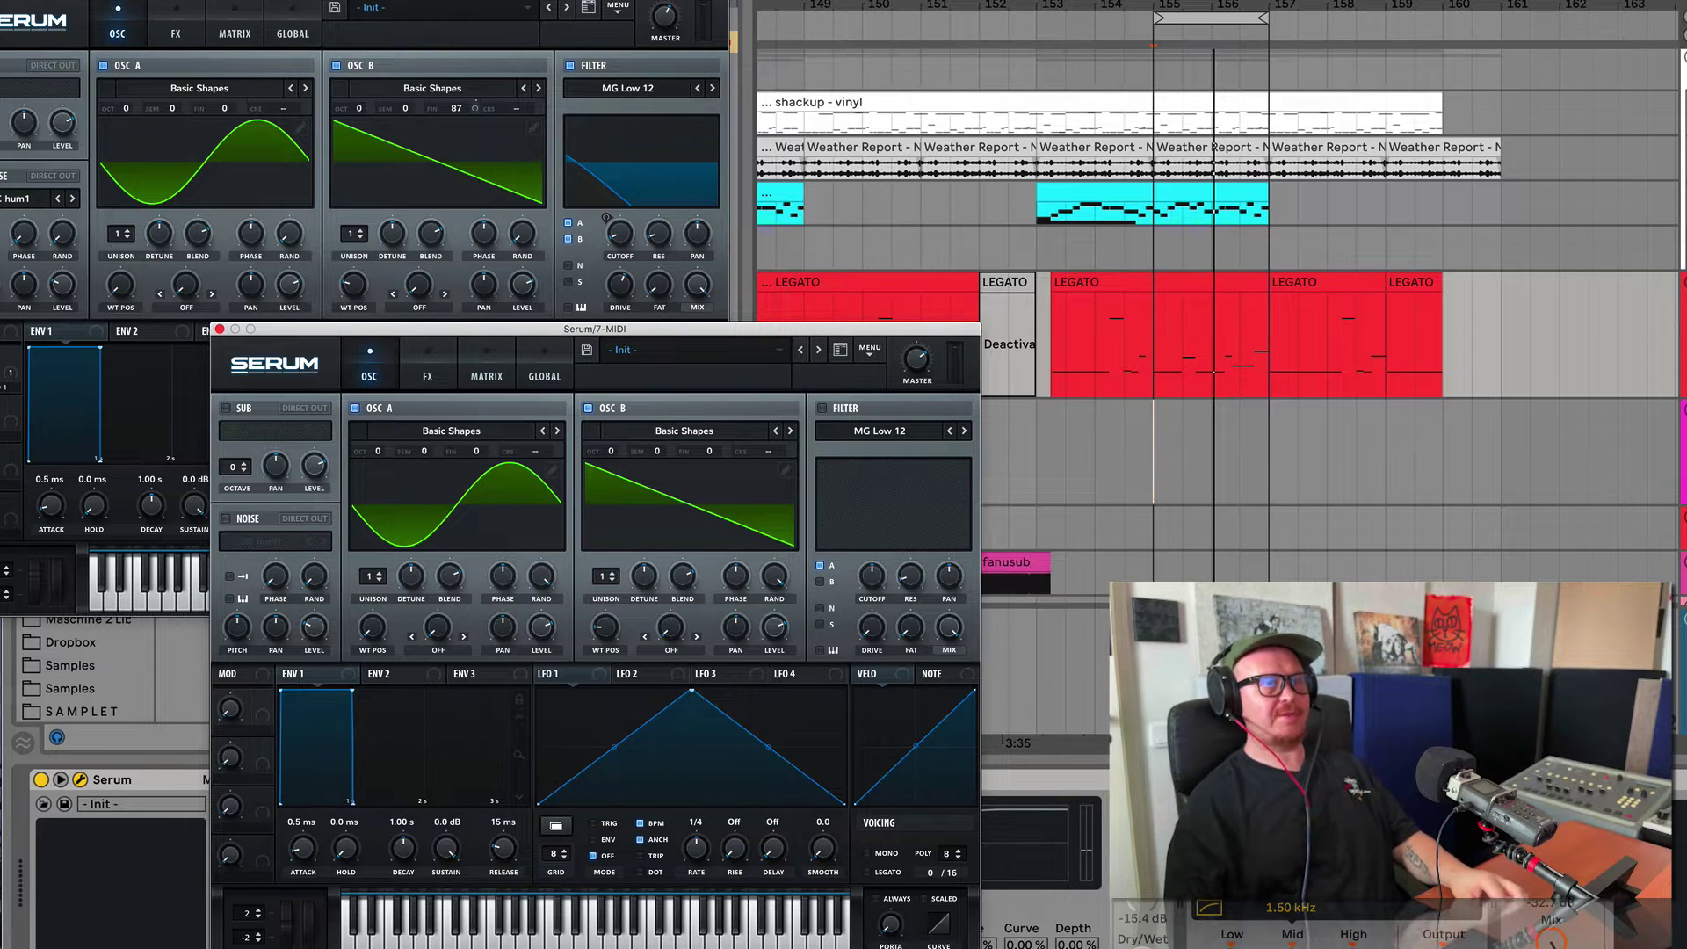
# Play a test note on the 7 Serum track and enlarge its Serum window to about 120%.
pyautogui.click(1684, 452)
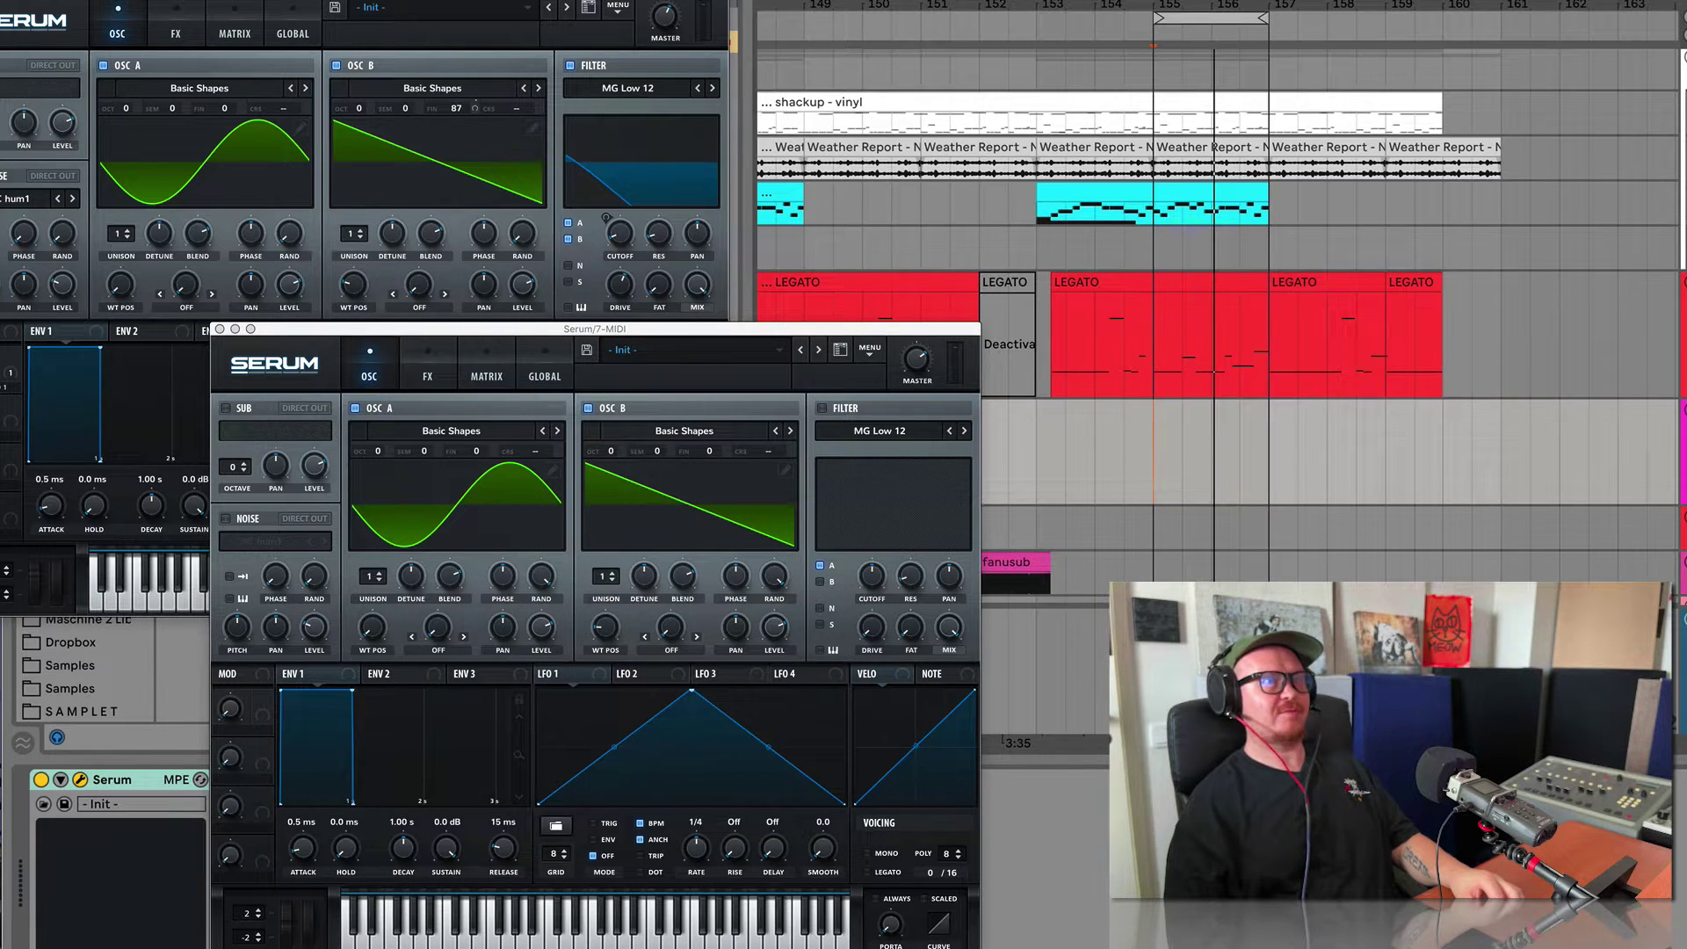
pyautogui.press('a')
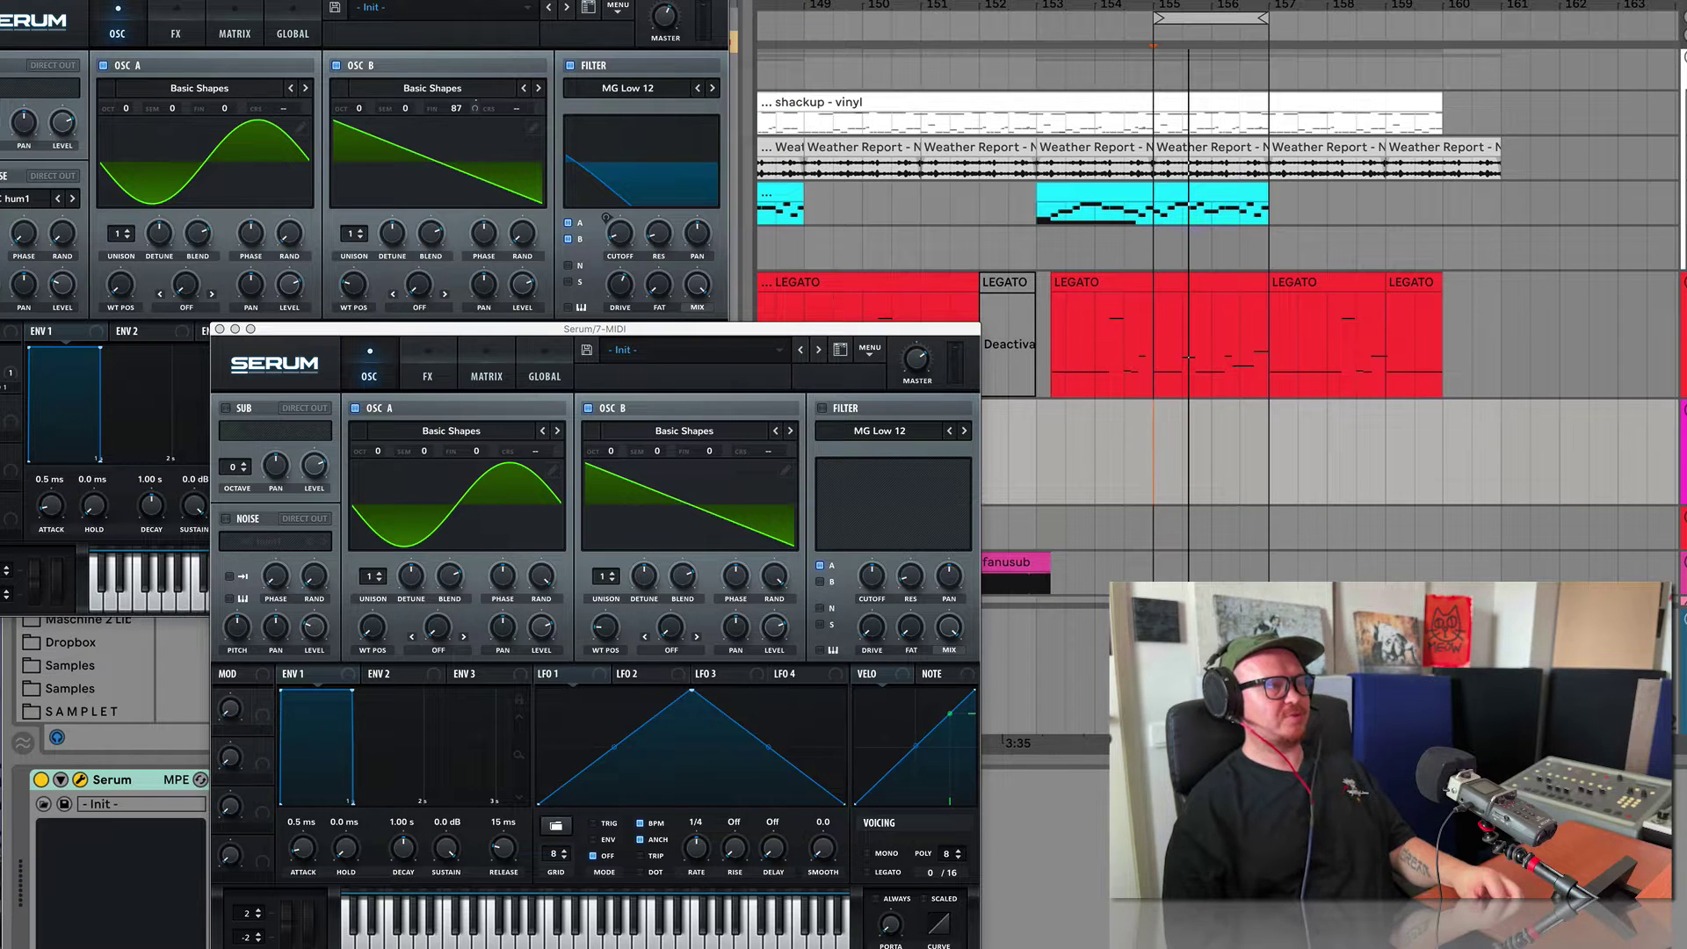
pyautogui.moveTo(835, 332); pyautogui.dragTo(961, 282)
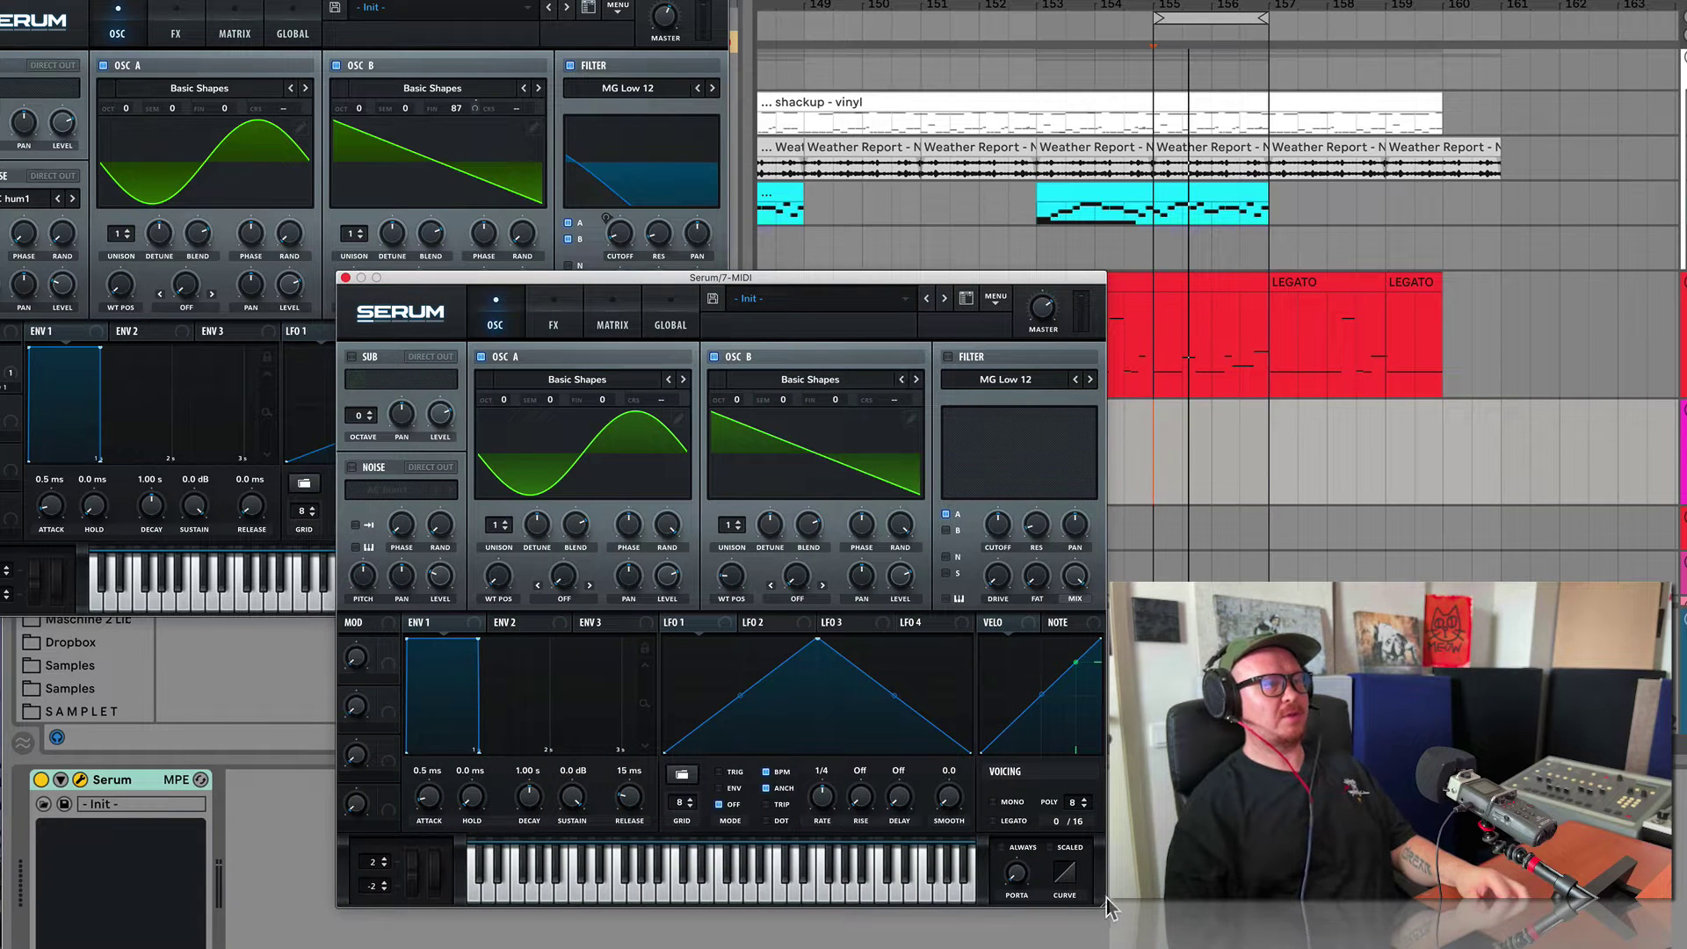
pyautogui.moveTo(1104, 903); pyautogui.dragTo(1257, 948)
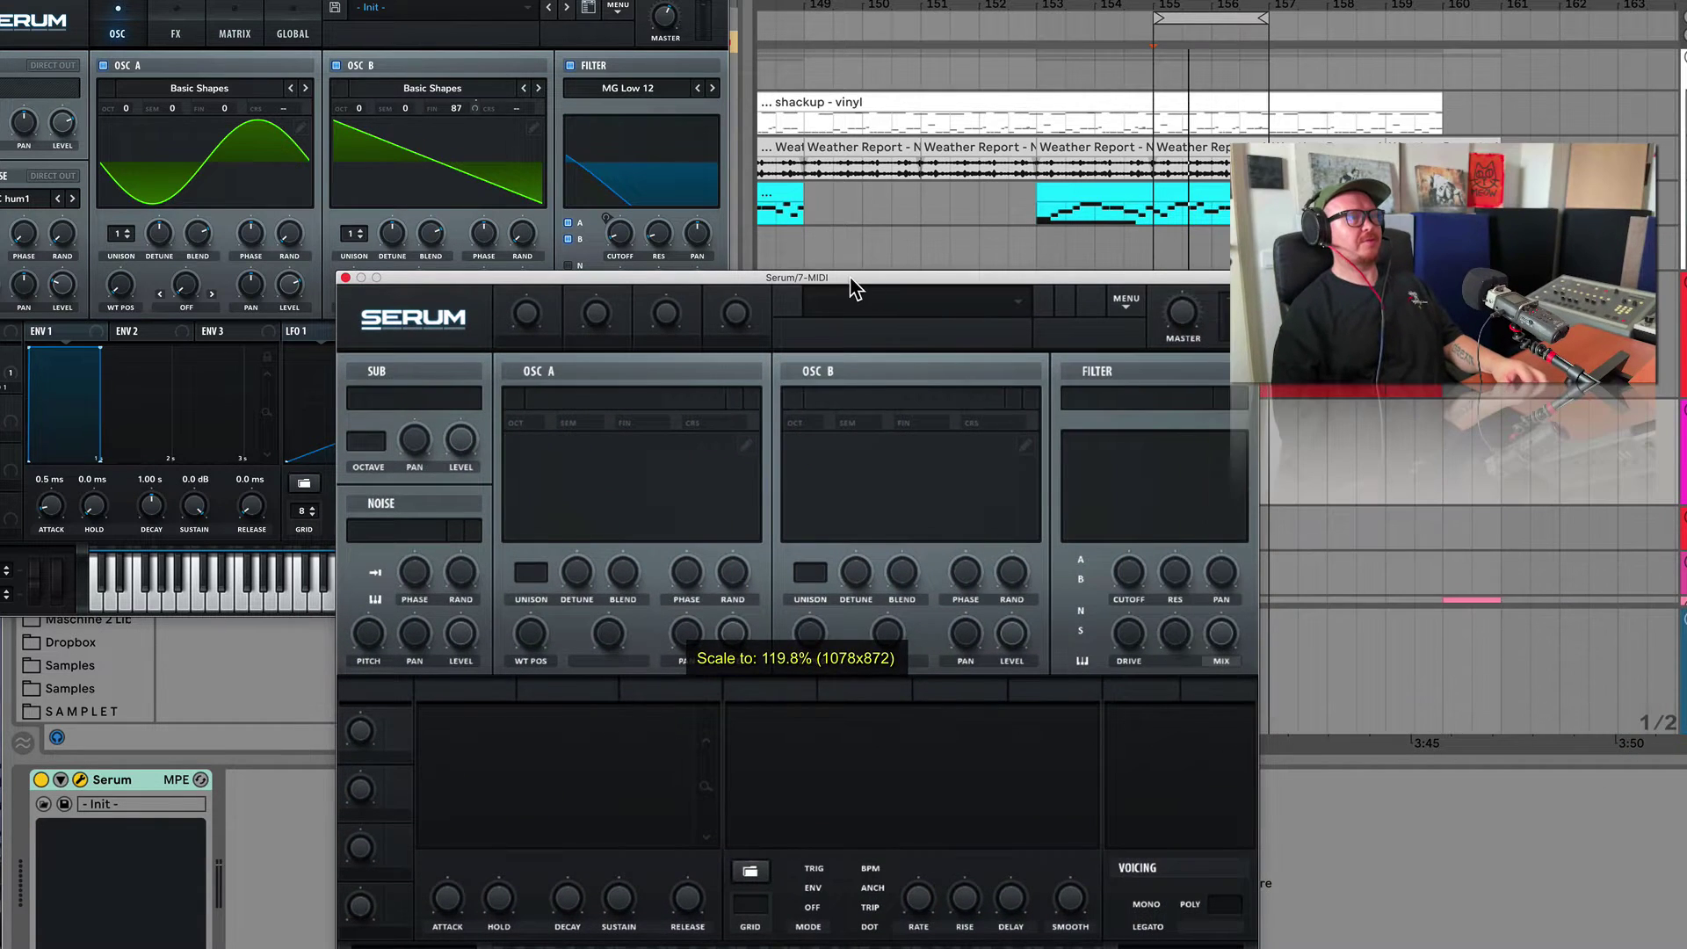
pyautogui.moveTo(847, 282); pyautogui.dragTo(789, 176)
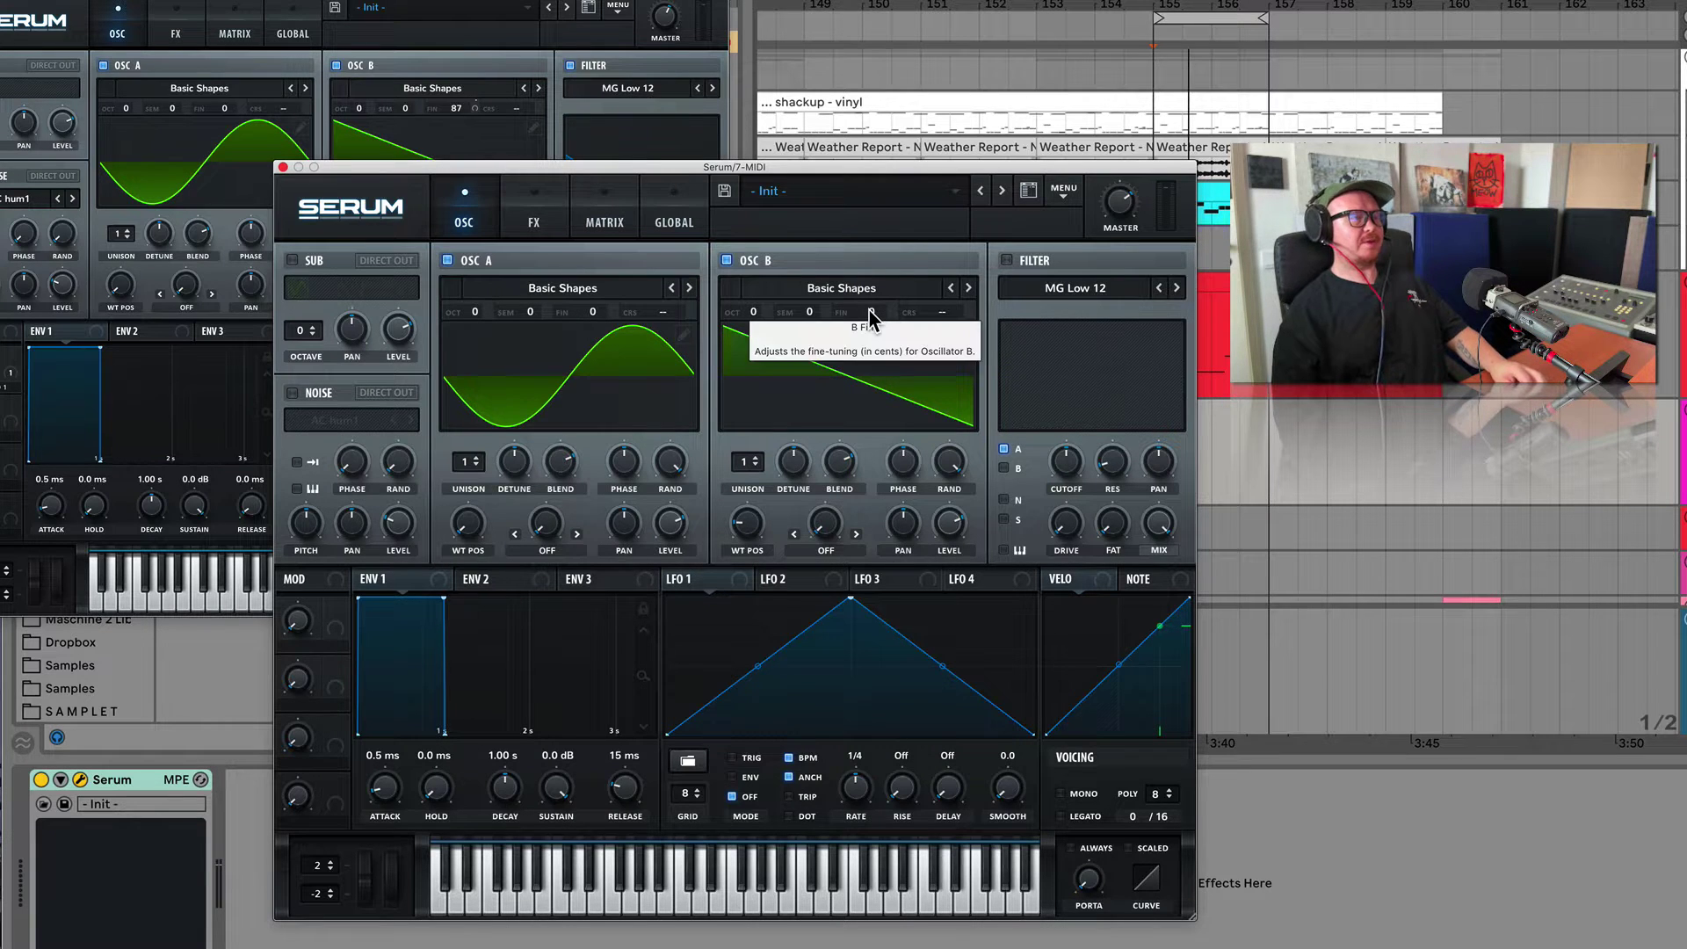
# Try several fine-tuning offsets on oscillator B while playing notes, and reset it to 0 cents.
pyautogui.moveTo(871, 315); pyautogui.dragTo(874, 227)
pyautogui.moveTo(874, 315)
pyautogui.mouseDown()
pyautogui.moveTo(870, 346)
pyautogui.moveTo(868, 312)
pyautogui.mouseUp()
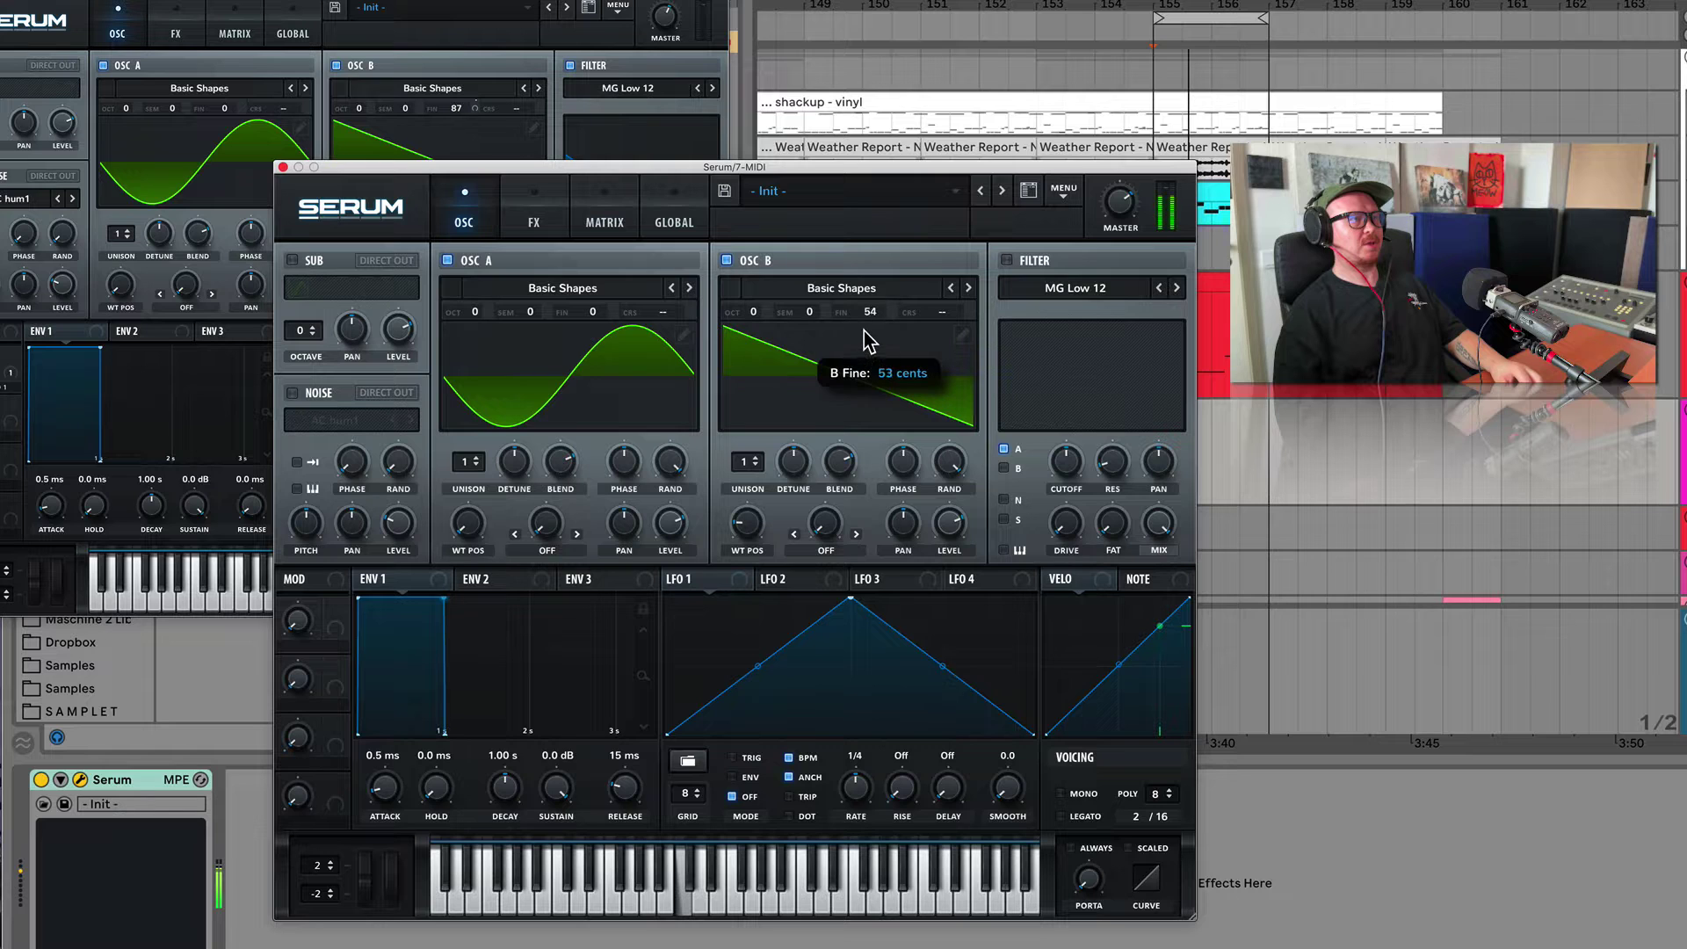
pyautogui.moveTo(867, 327); pyautogui.dragTo(866, 319)
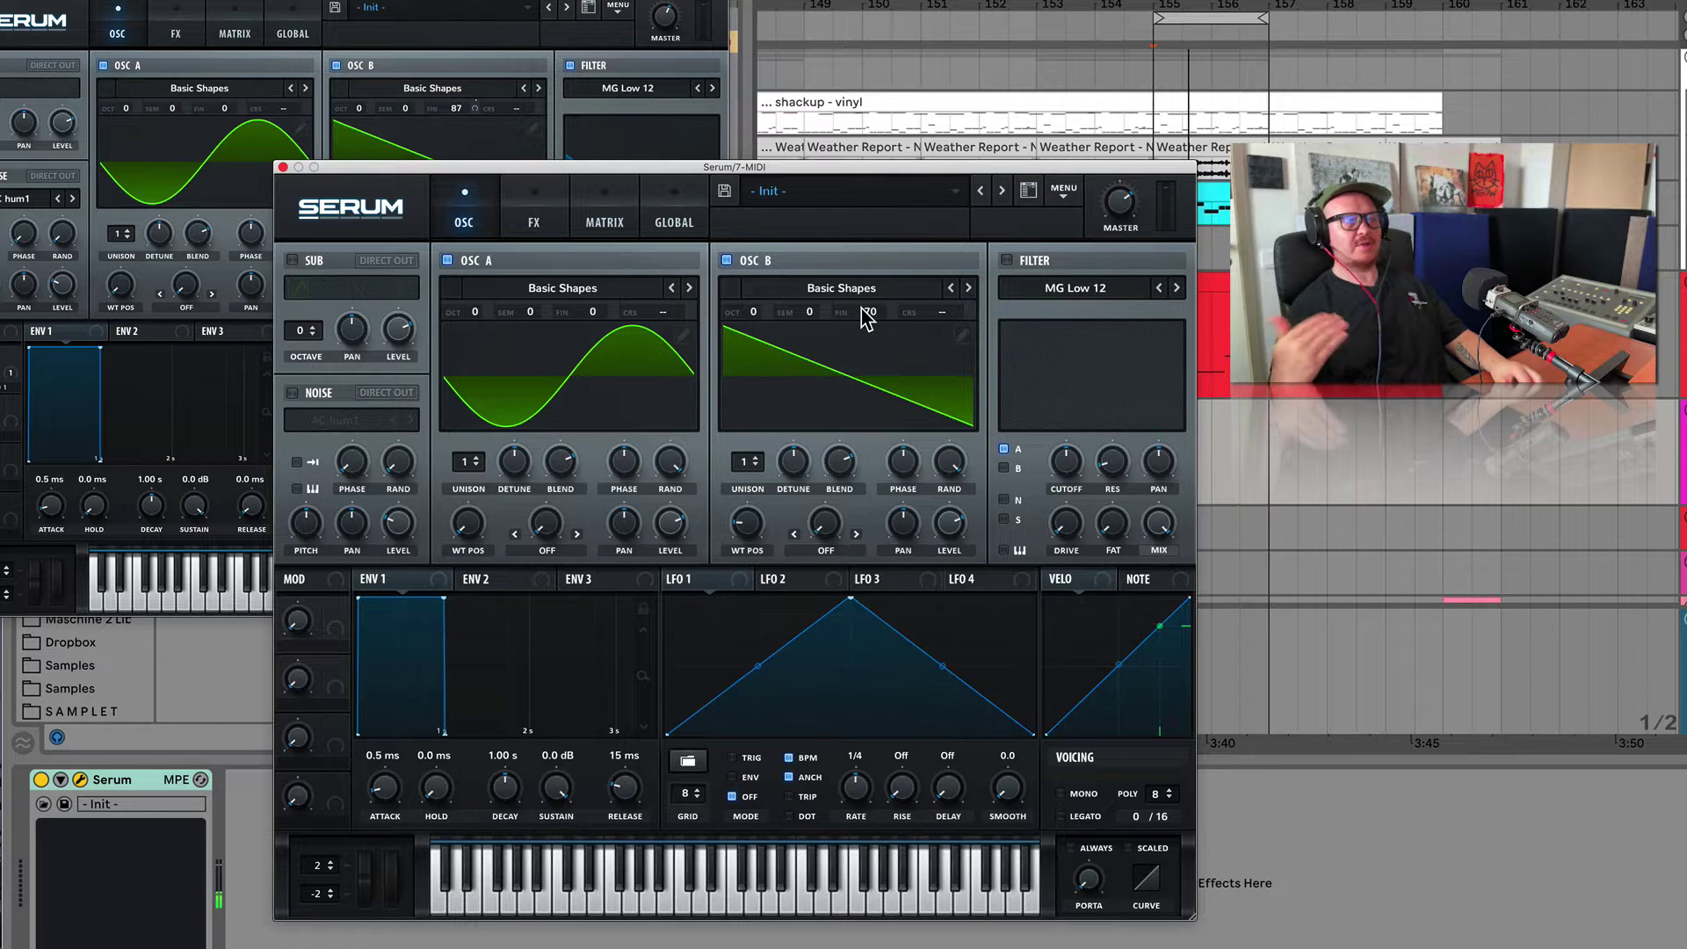
pyautogui.doubleClick(872, 315)
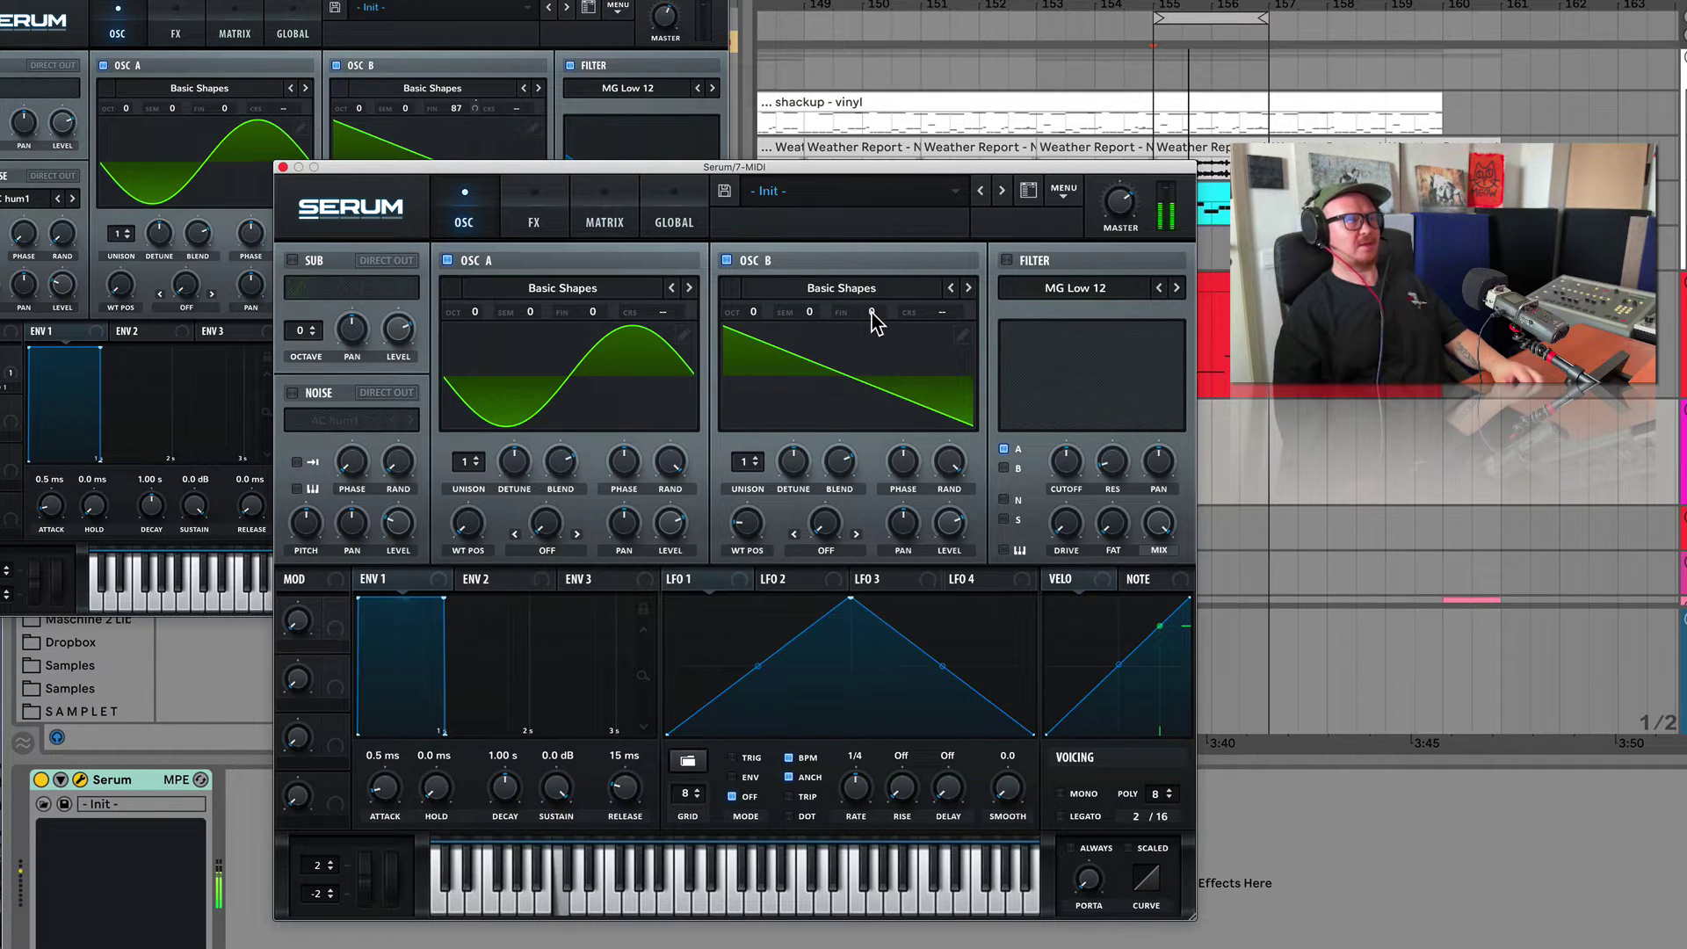
# Set oscillator B's fine tuning to 87 cents and route oscillator B into the filter.
pyautogui.moveTo(872, 314); pyautogui.dragTo(861, 188)
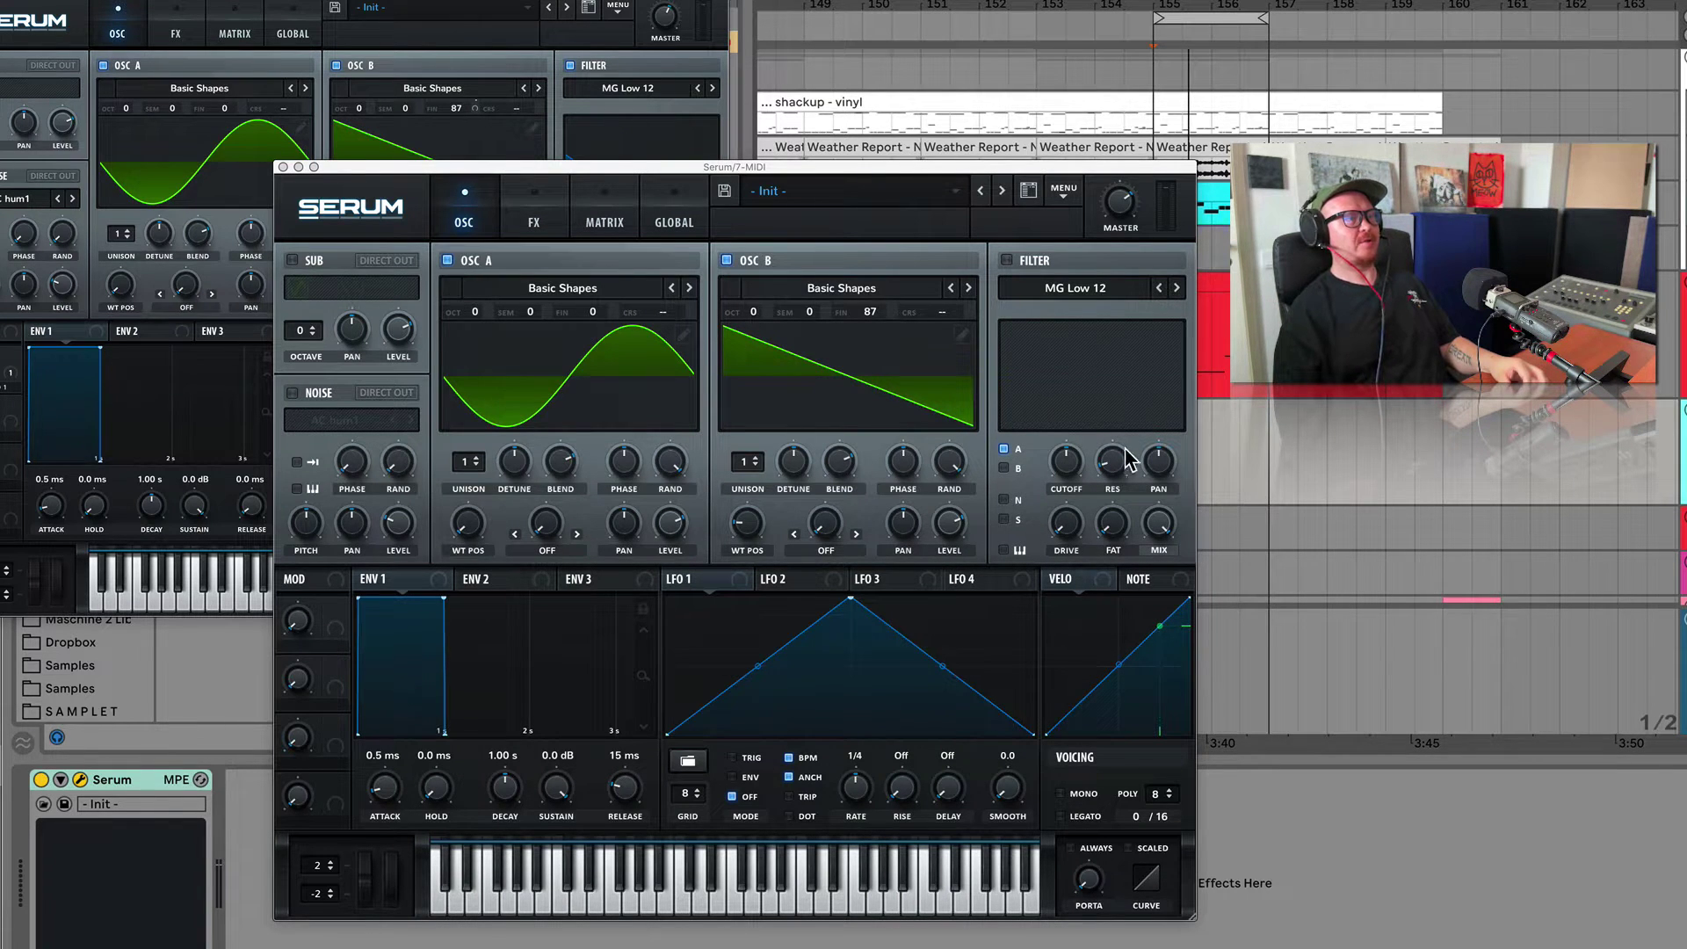
pyautogui.click(1005, 468)
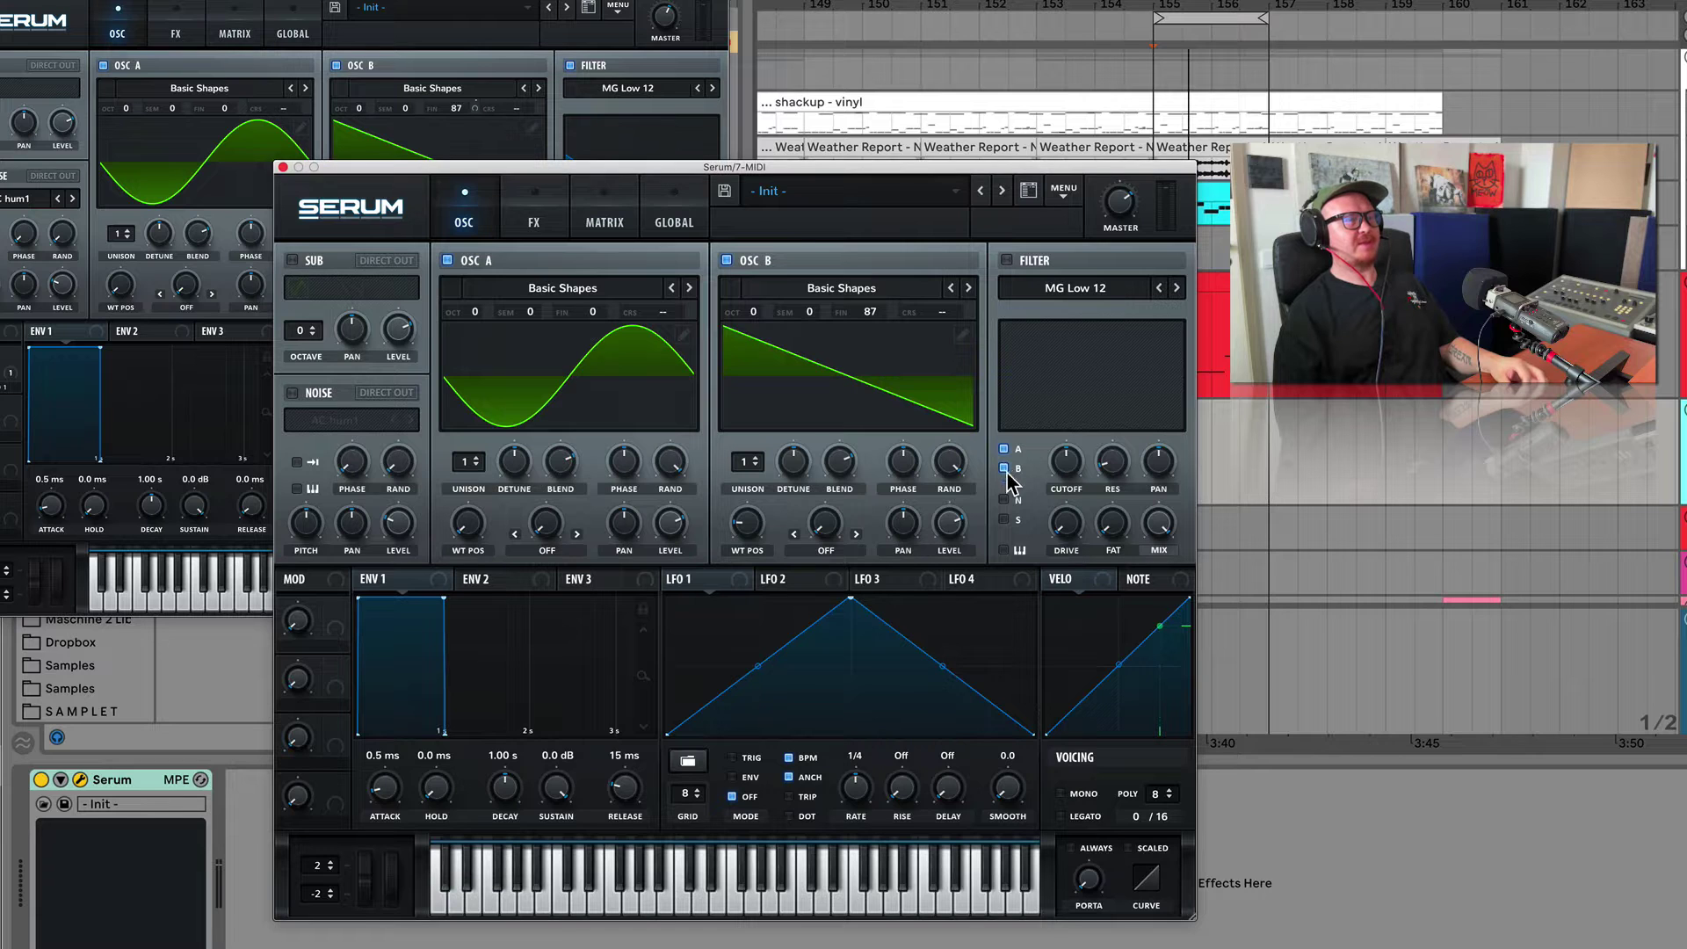
# Enable the MG Low 12 filter and sweep its cutoff while playing notes.
pyautogui.click(1006, 260)
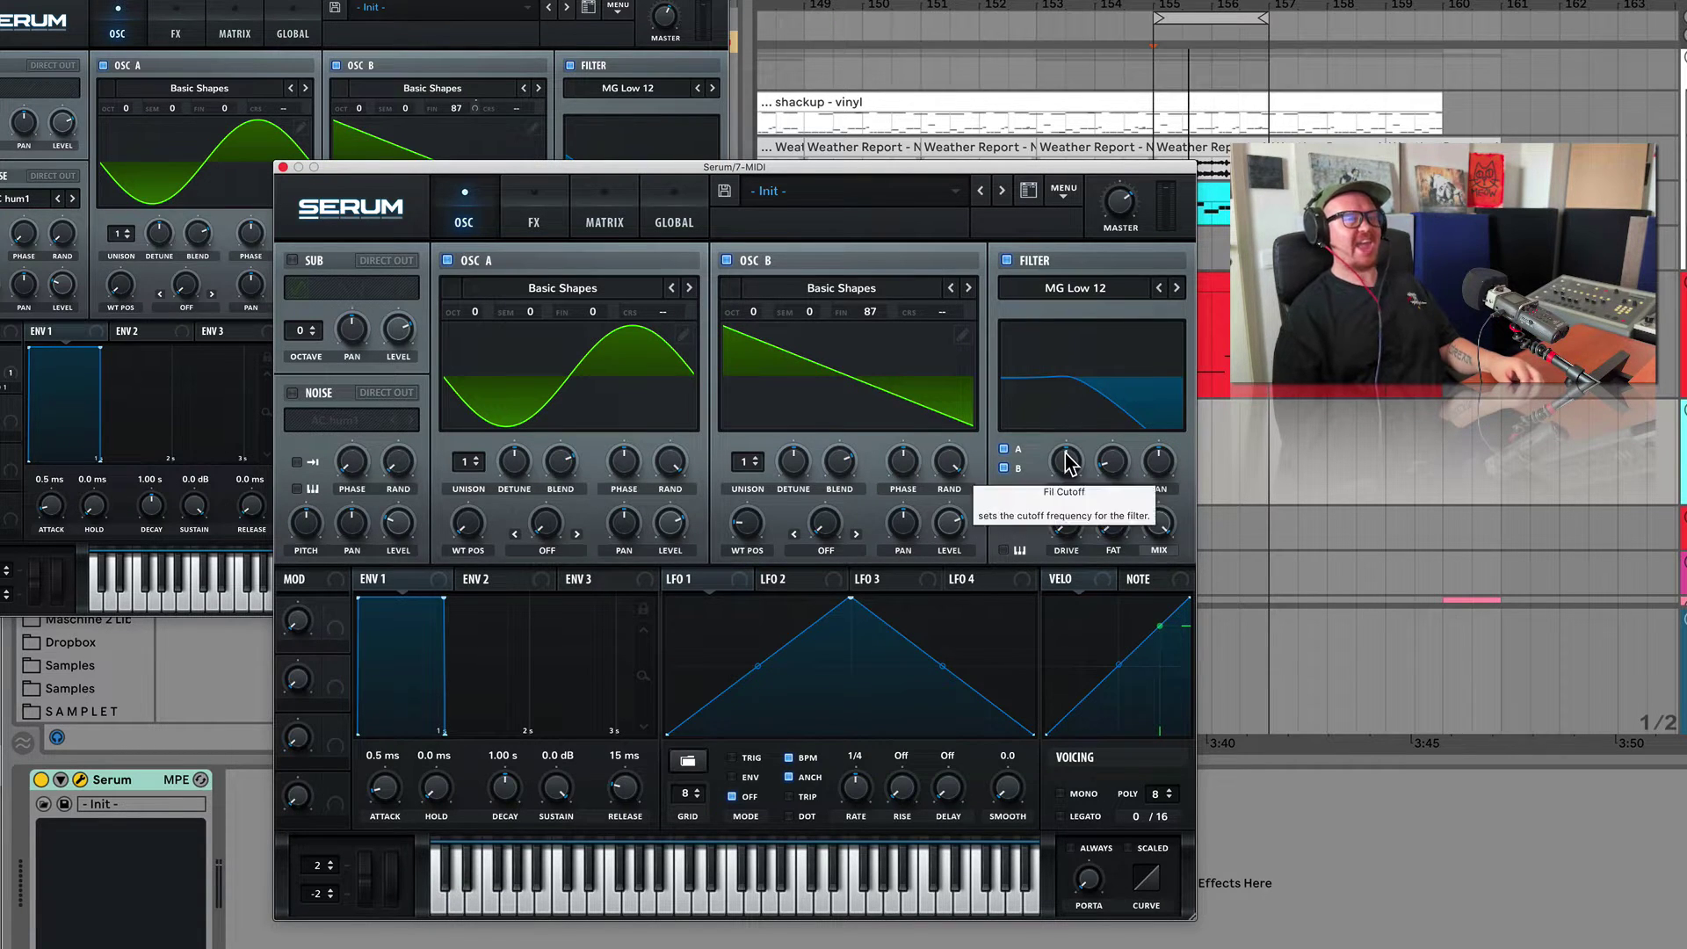
pyautogui.moveTo(1067, 462); pyautogui.dragTo(1027, 407)
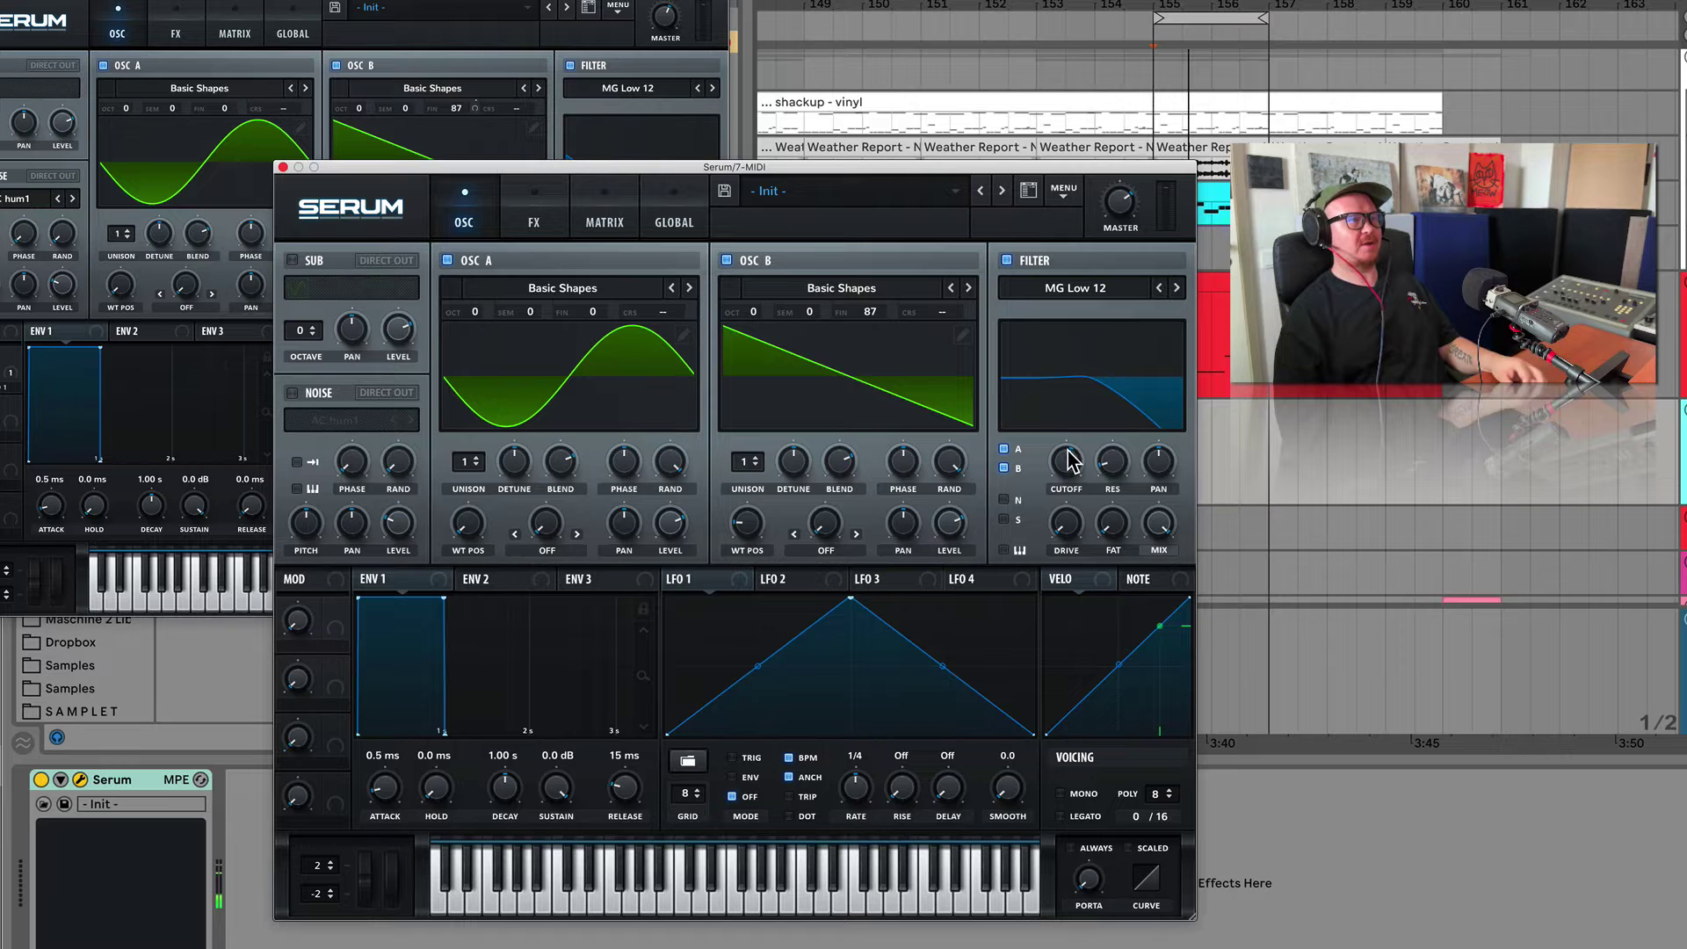
# Enable the noise oscillator with AC hum1, route it into the filter, and fine-adjust the filter cutoff.
pyautogui.click(292, 394)
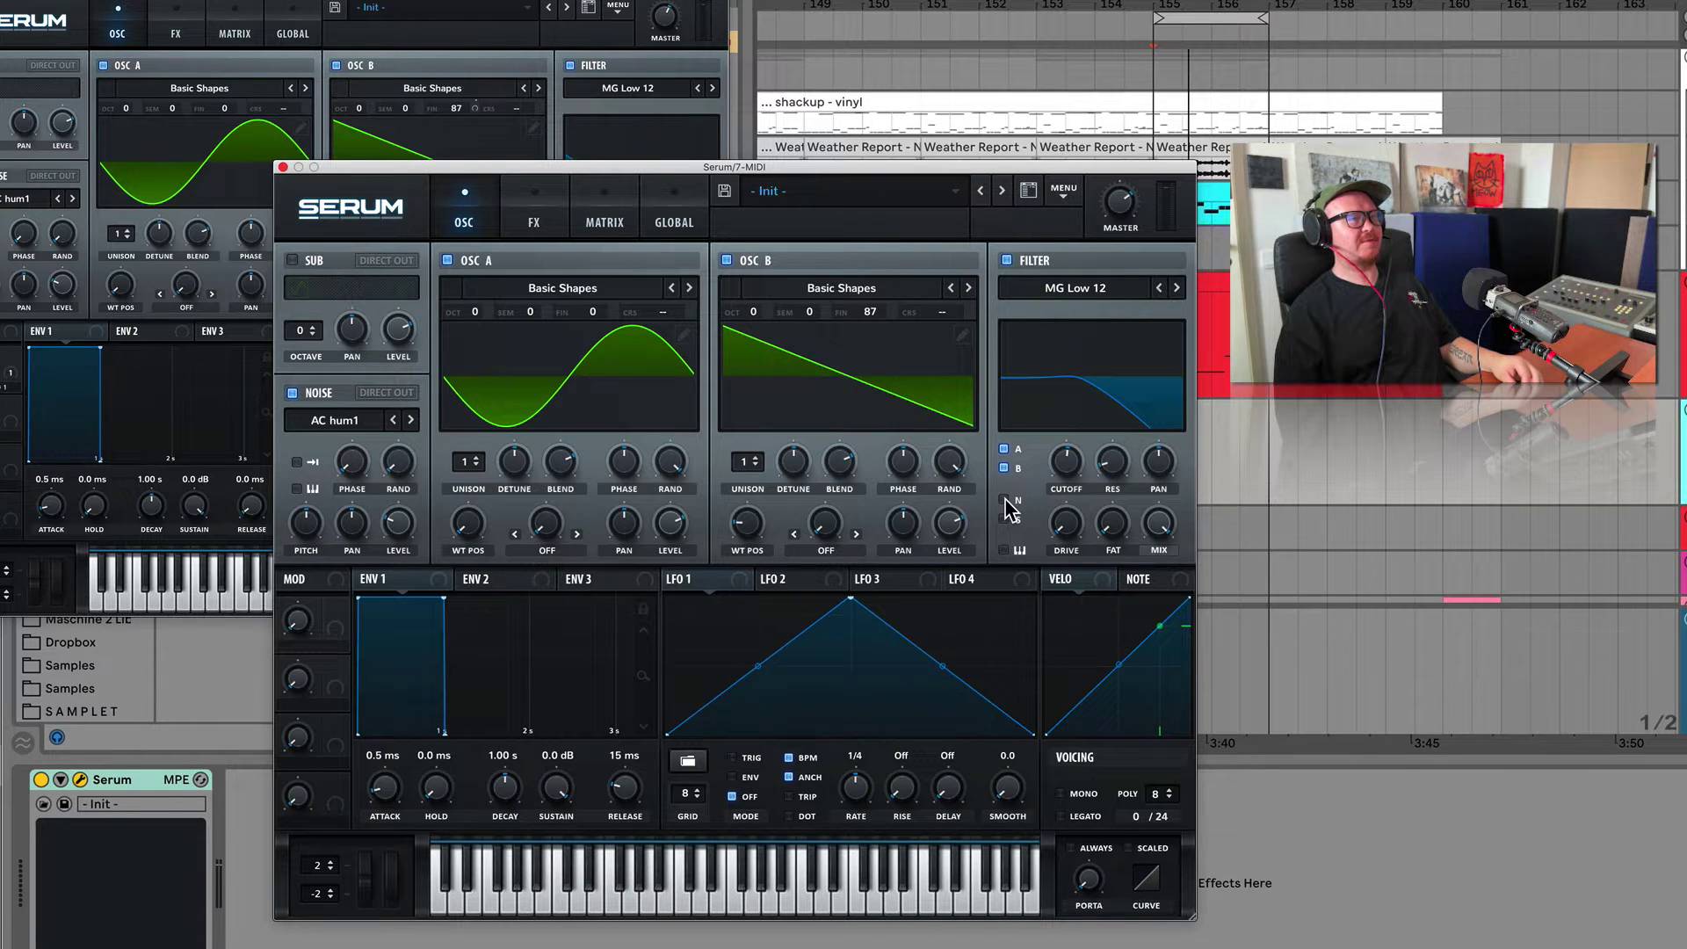
pyautogui.moveTo(1072, 474)
pyautogui.mouseDown()
pyautogui.moveTo(1059, 398)
pyautogui.moveTo(1071, 466)
pyautogui.mouseUp()
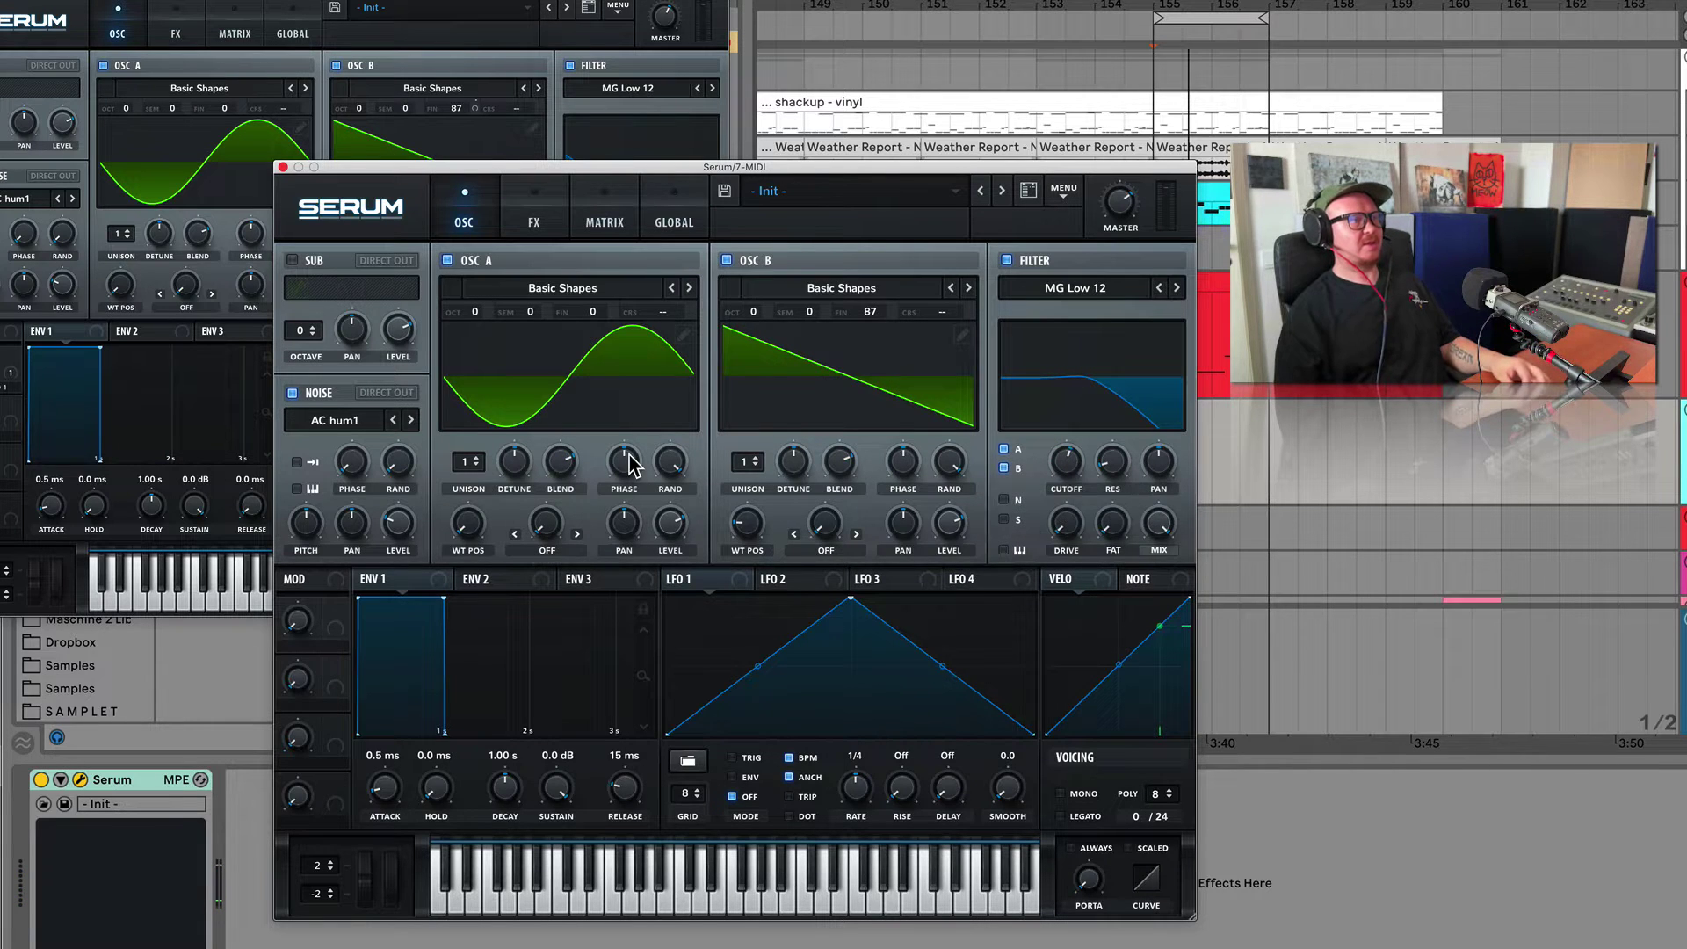
pyautogui.moveTo(1050, 474); pyautogui.dragTo(1055, 450)
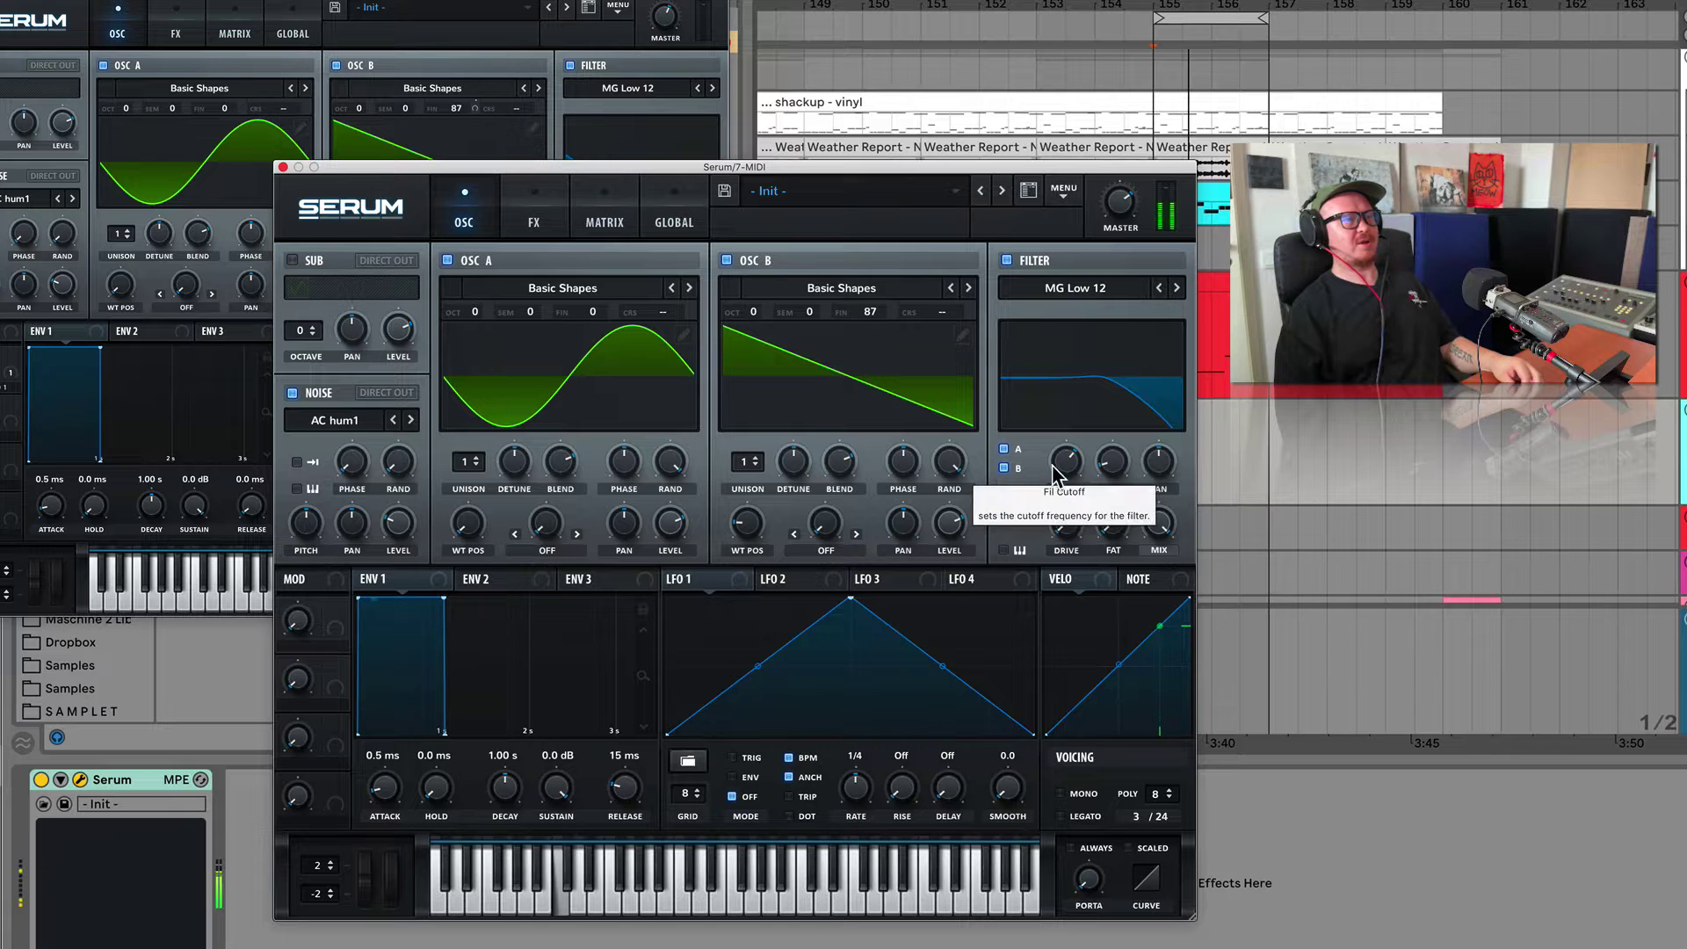
pyautogui.moveTo(1063, 464)
pyautogui.mouseDown()
pyautogui.moveTo(1052, 518)
pyautogui.moveTo(1047, 479)
pyautogui.mouseUp()
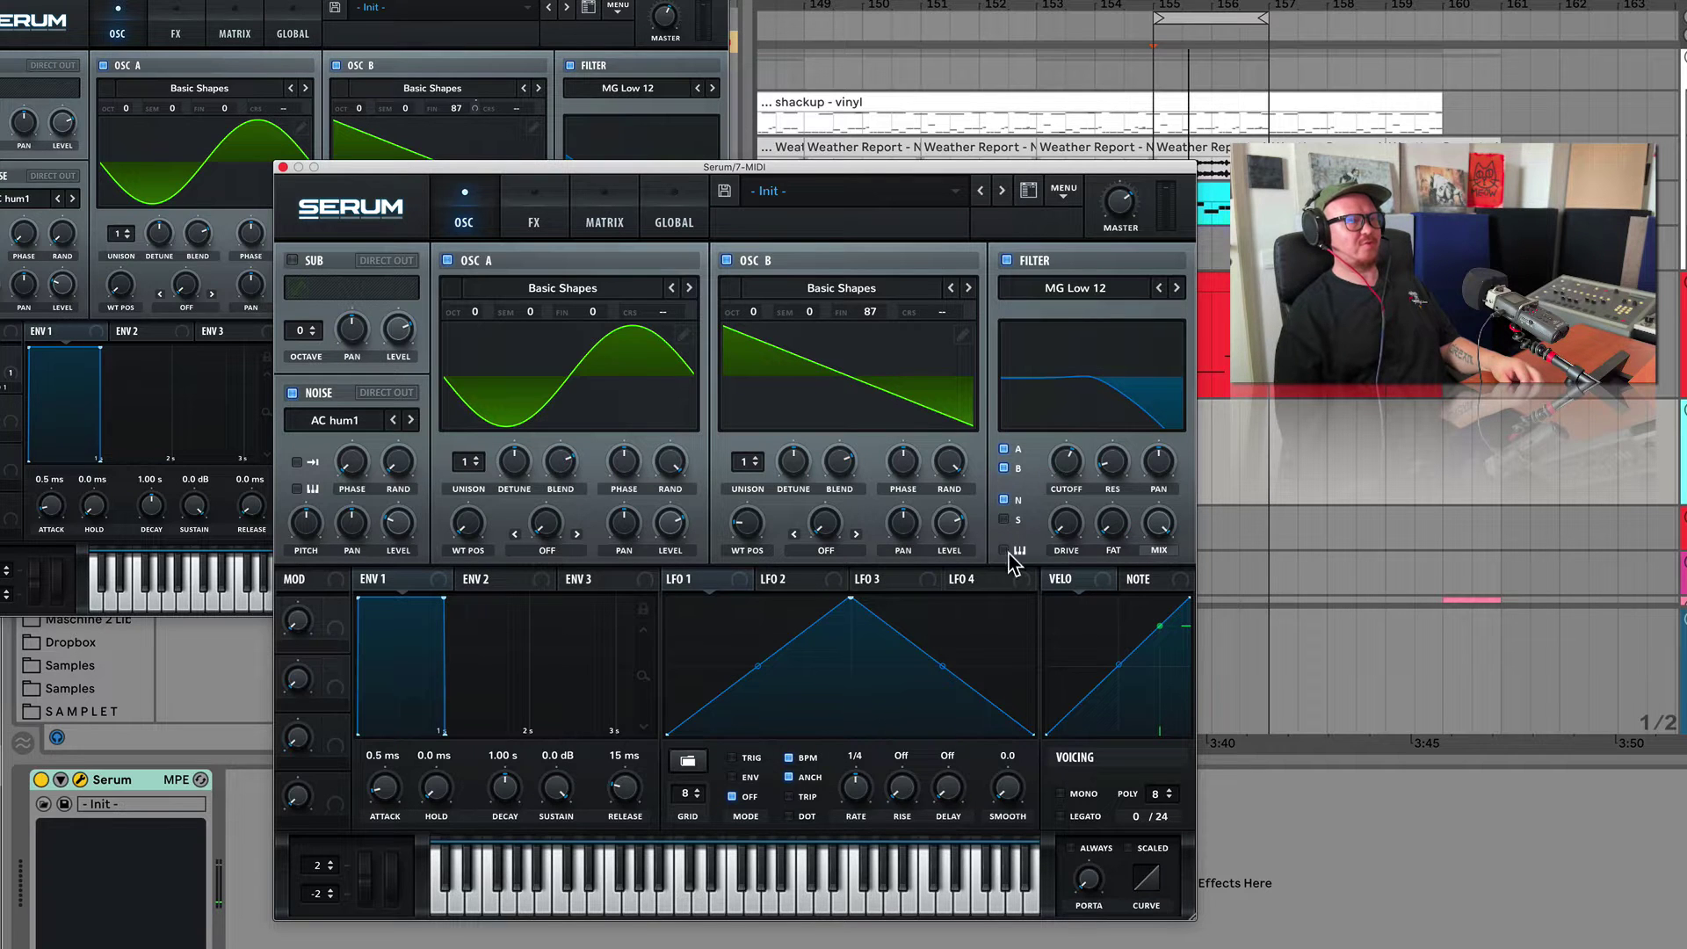
# Reshape LFO 1 into a falling ramp, assign it to the filter cutoff, and place the window beside the reference Serum.
pyautogui.moveTo(853, 602); pyautogui.dragTo(639, 601)
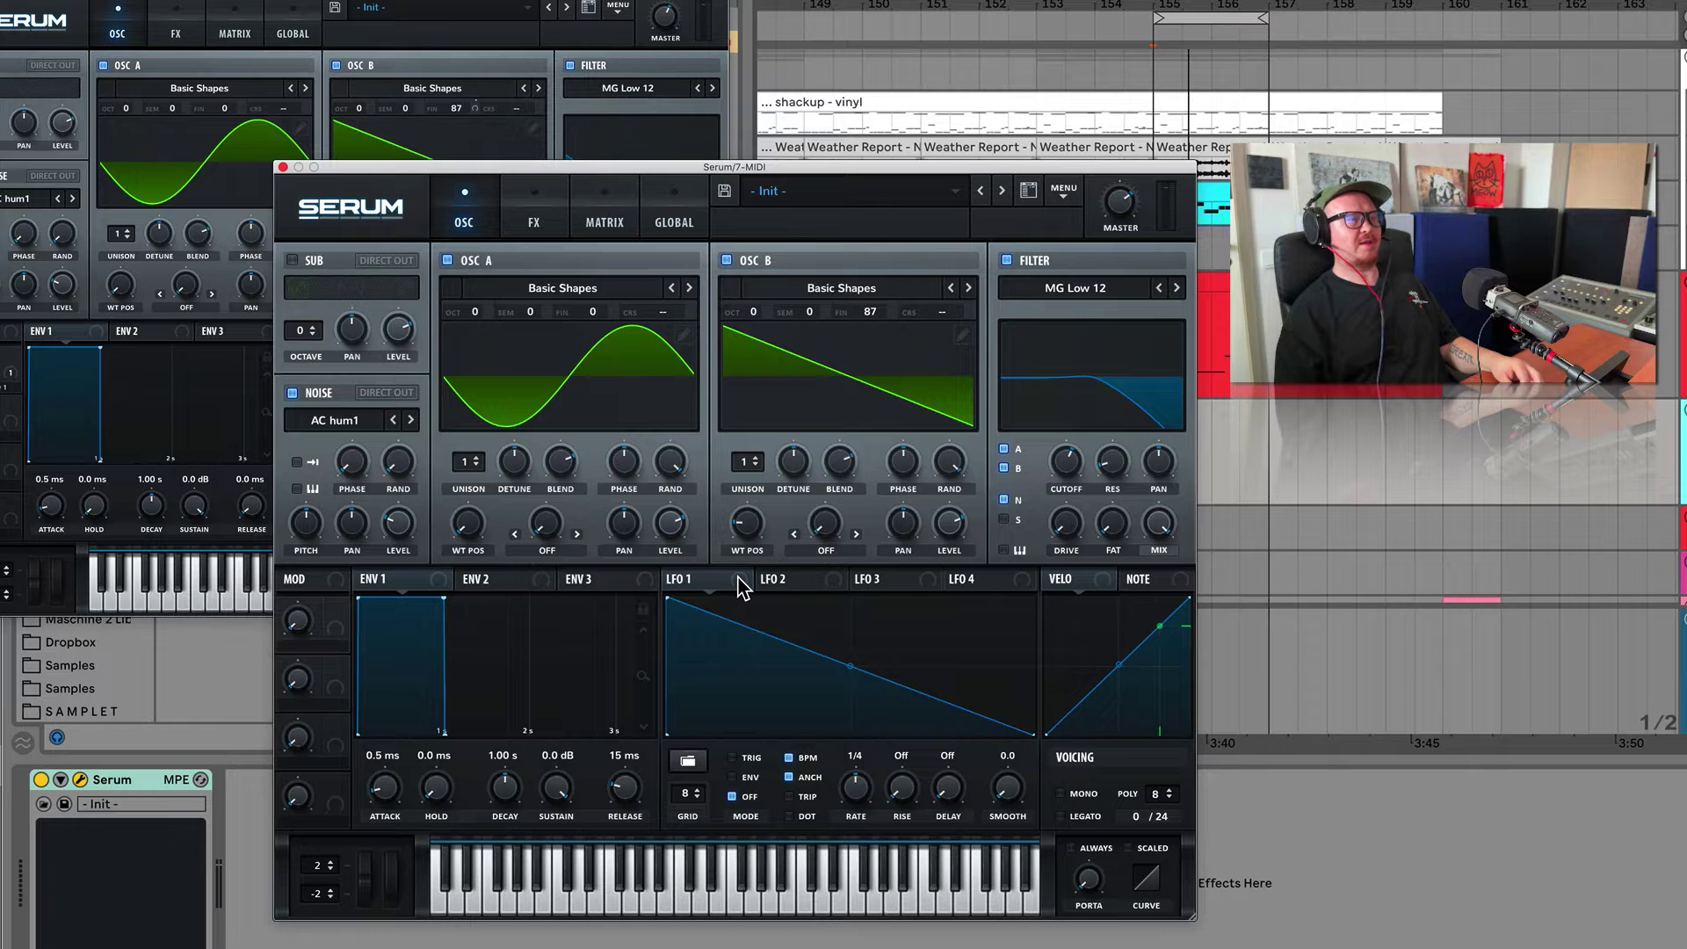
pyautogui.moveTo(740, 587); pyautogui.dragTo(1066, 468)
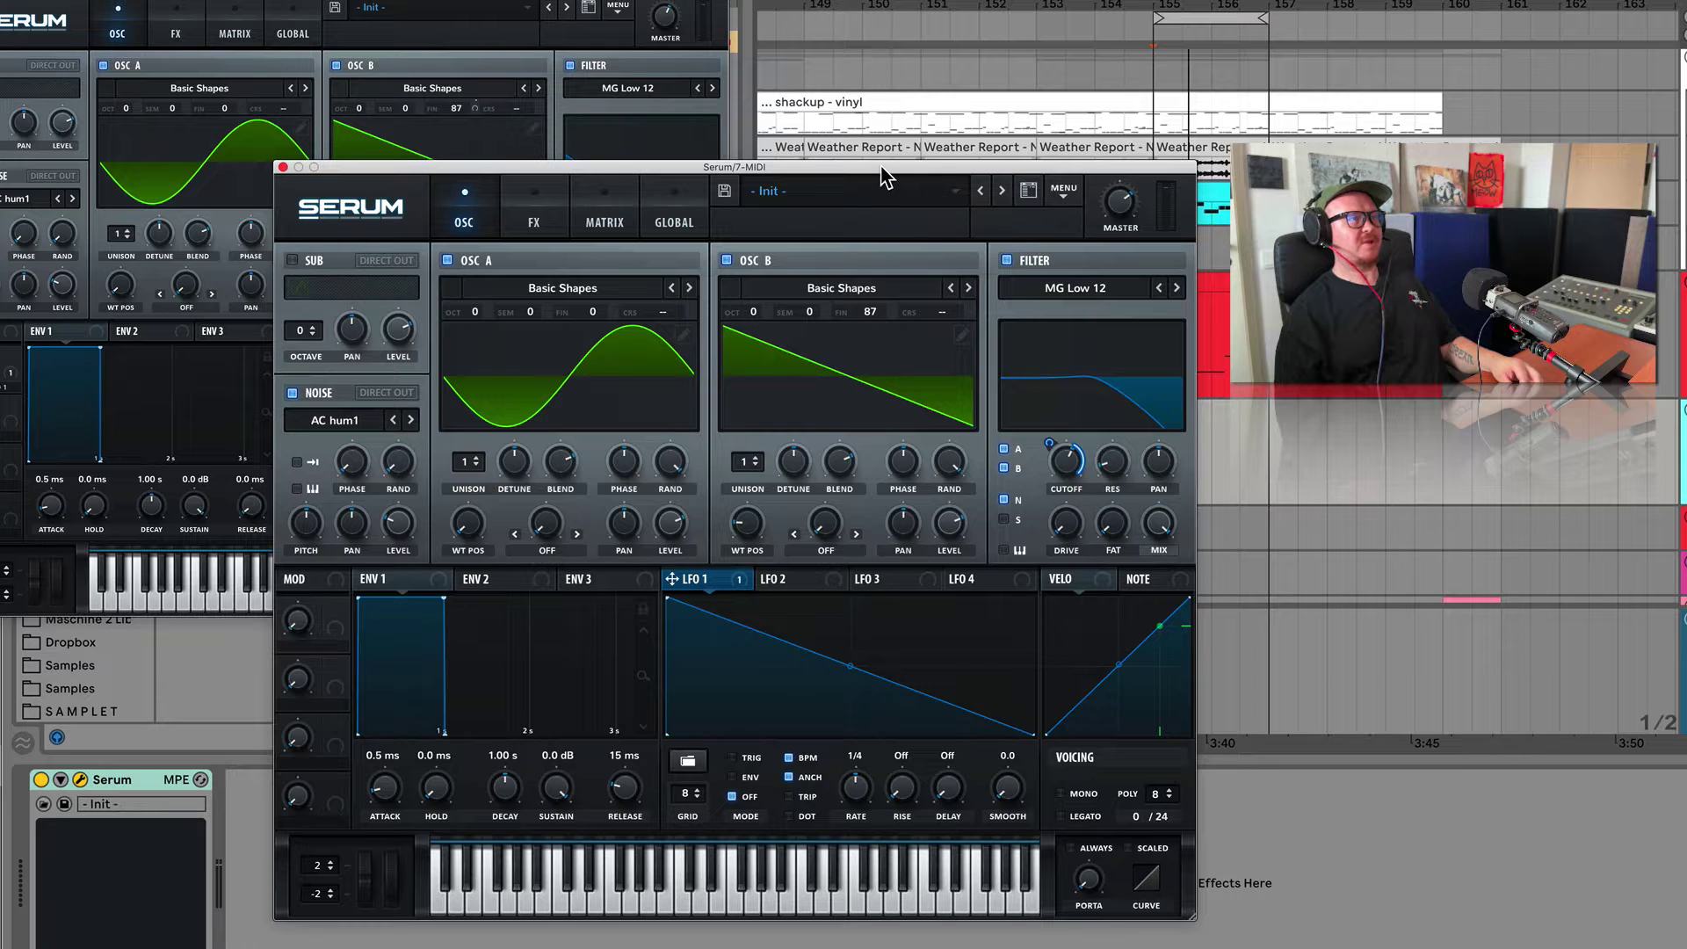
pyautogui.moveTo(883, 175); pyautogui.dragTo(1349, 0)
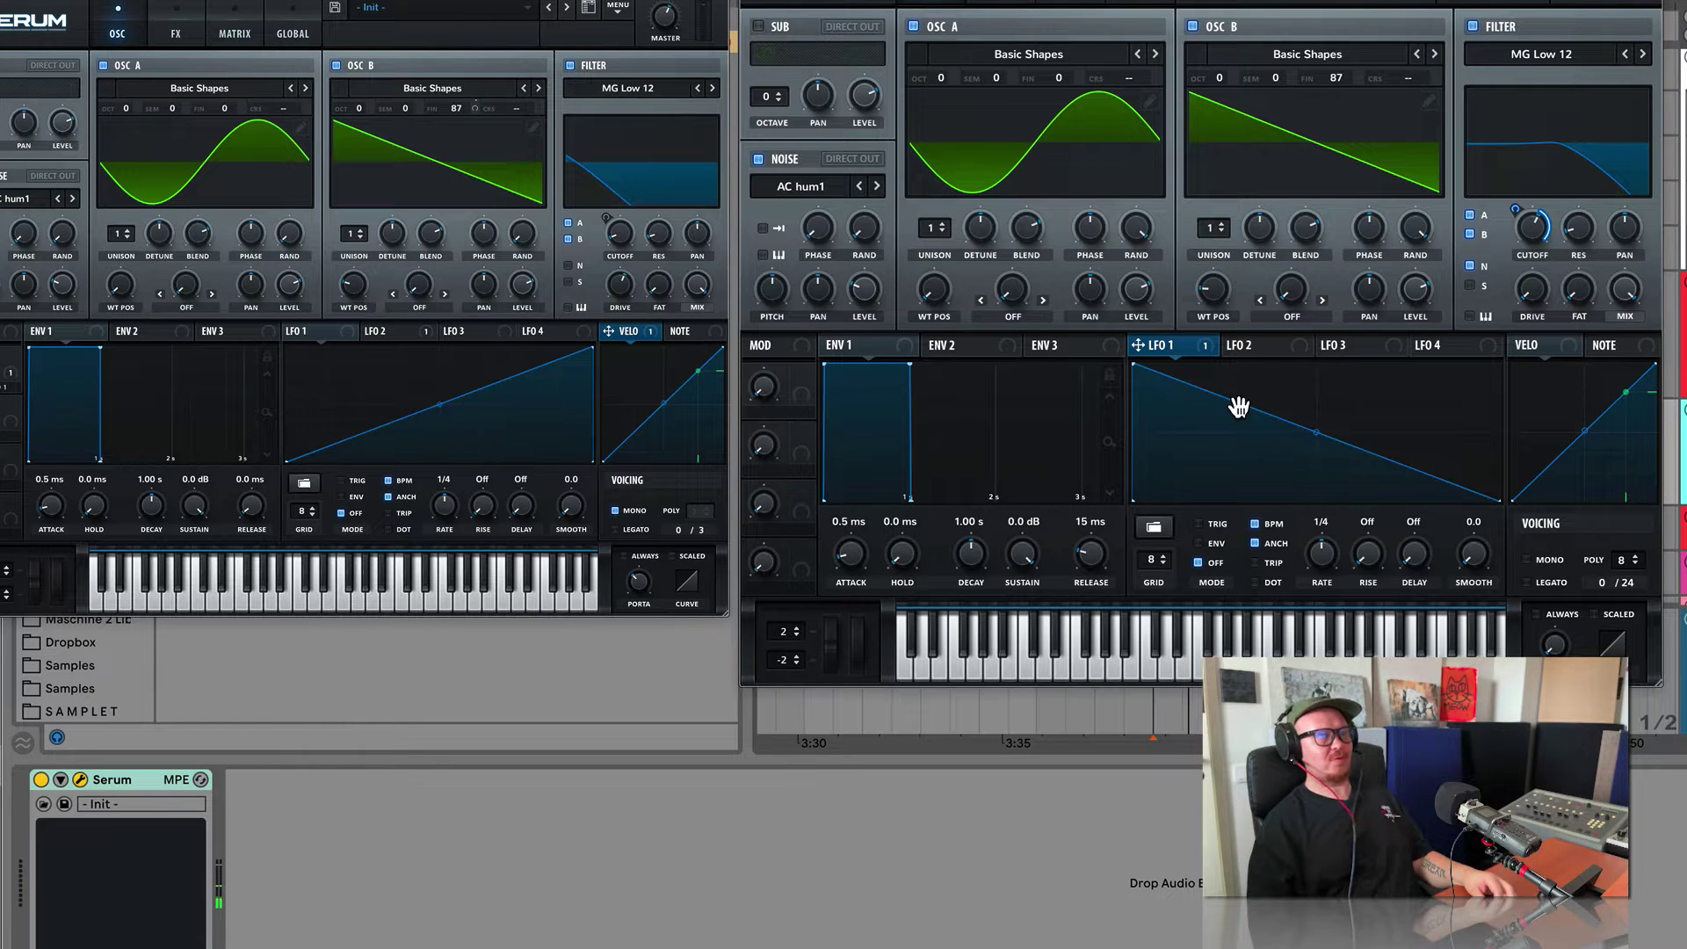
# Set LFO 1 to ENV mode and reshape it into a rising ramp with a downward-bent curve.
pyautogui.click(1198, 543)
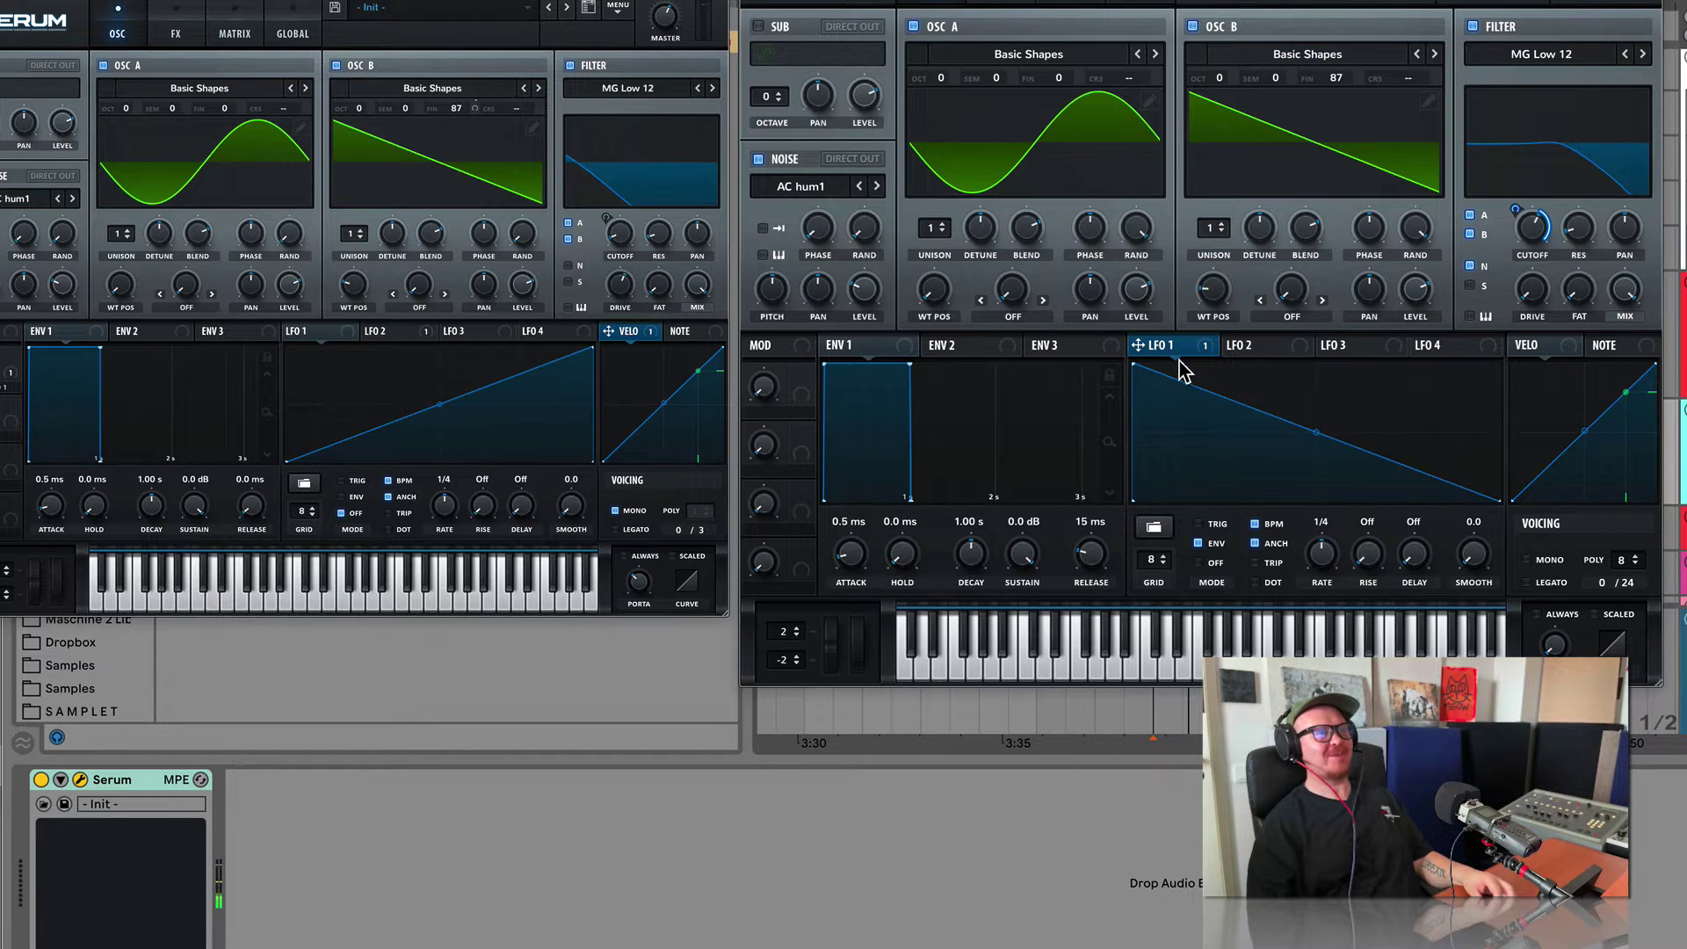
pyautogui.moveTo(1134, 364); pyautogui.dragTo(1094, 367)
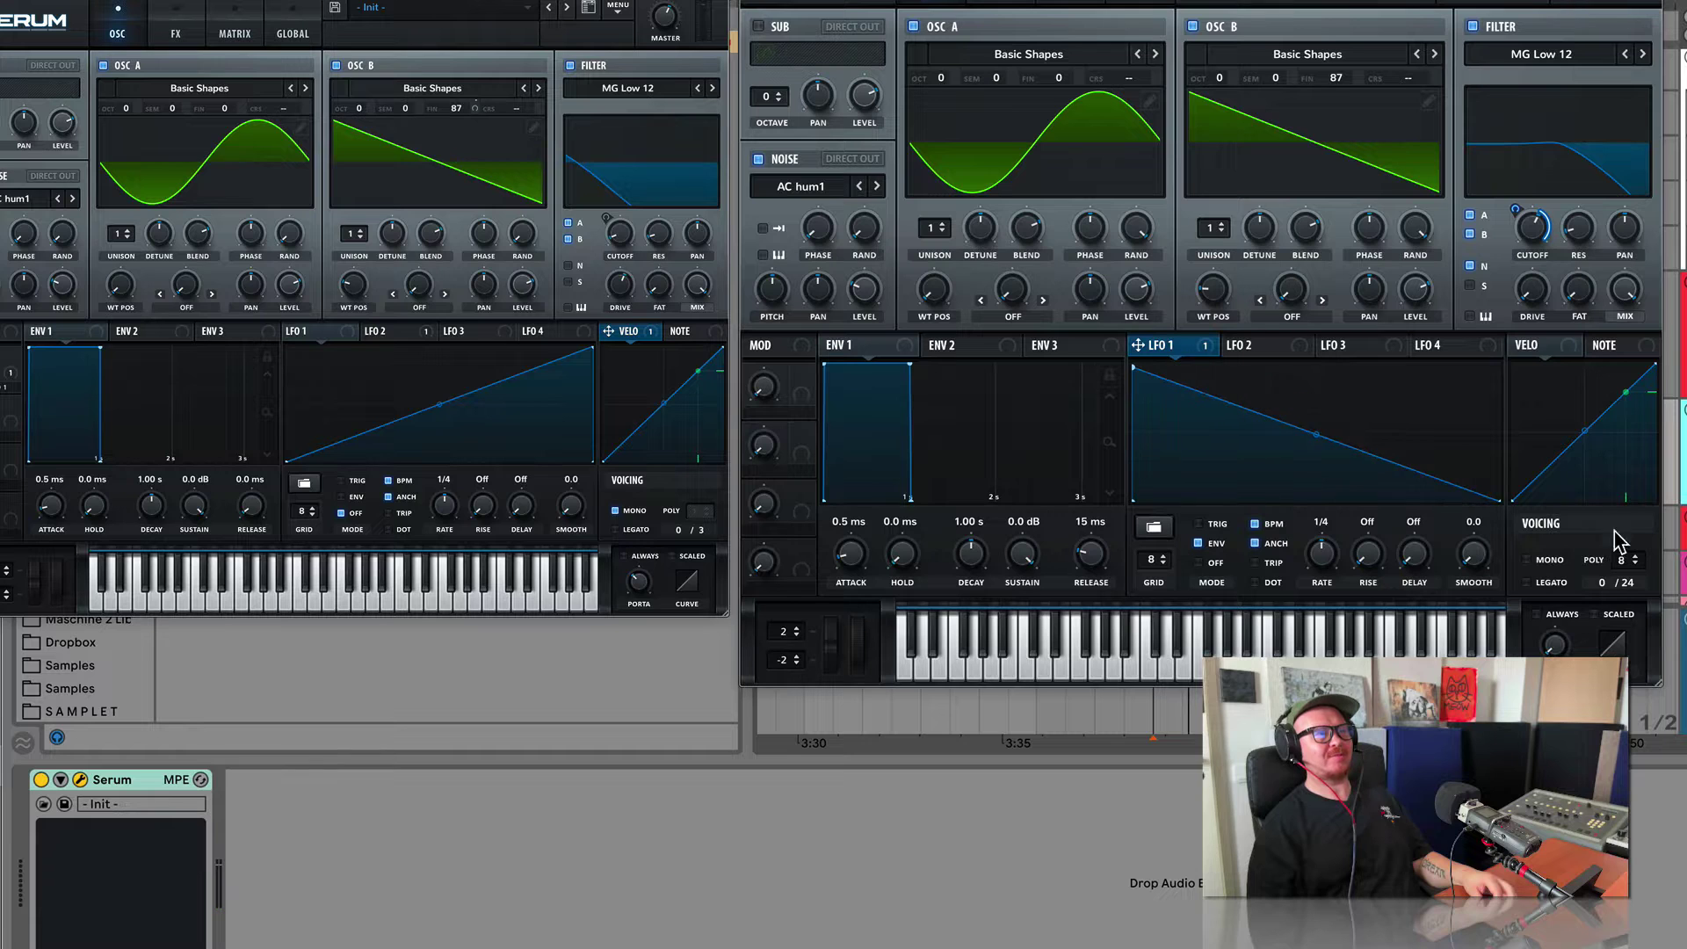
pyautogui.moveTo(1498, 506); pyautogui.dragTo(1499, 365)
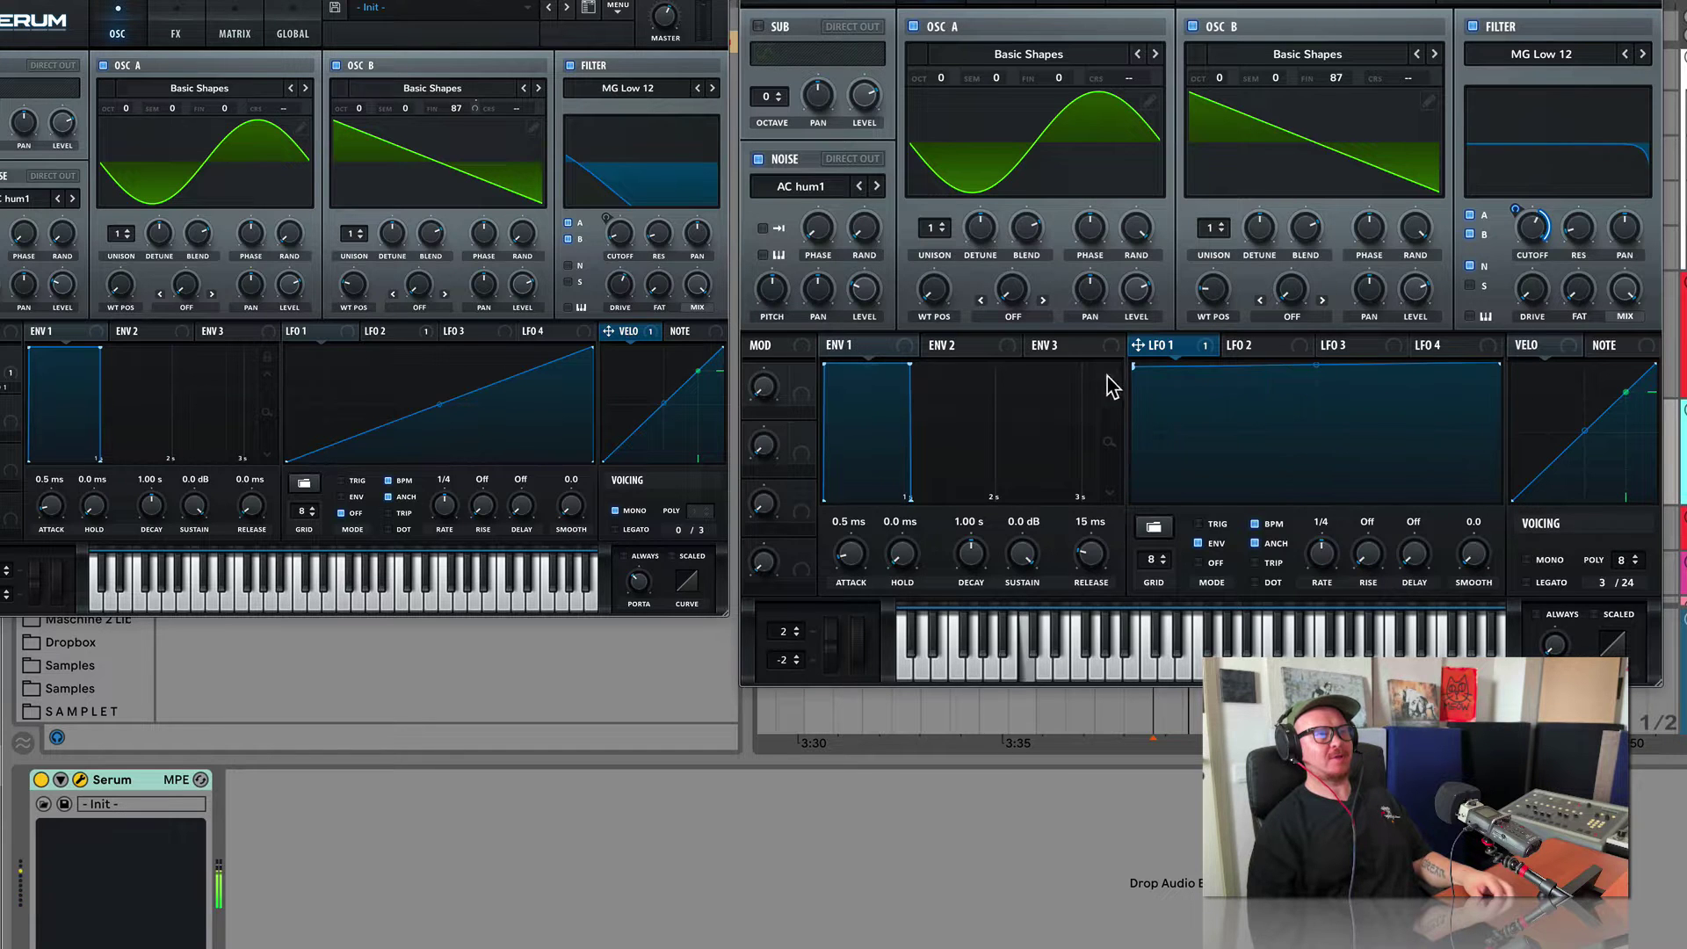
pyautogui.moveTo(1133, 370); pyautogui.dragTo(1133, 500)
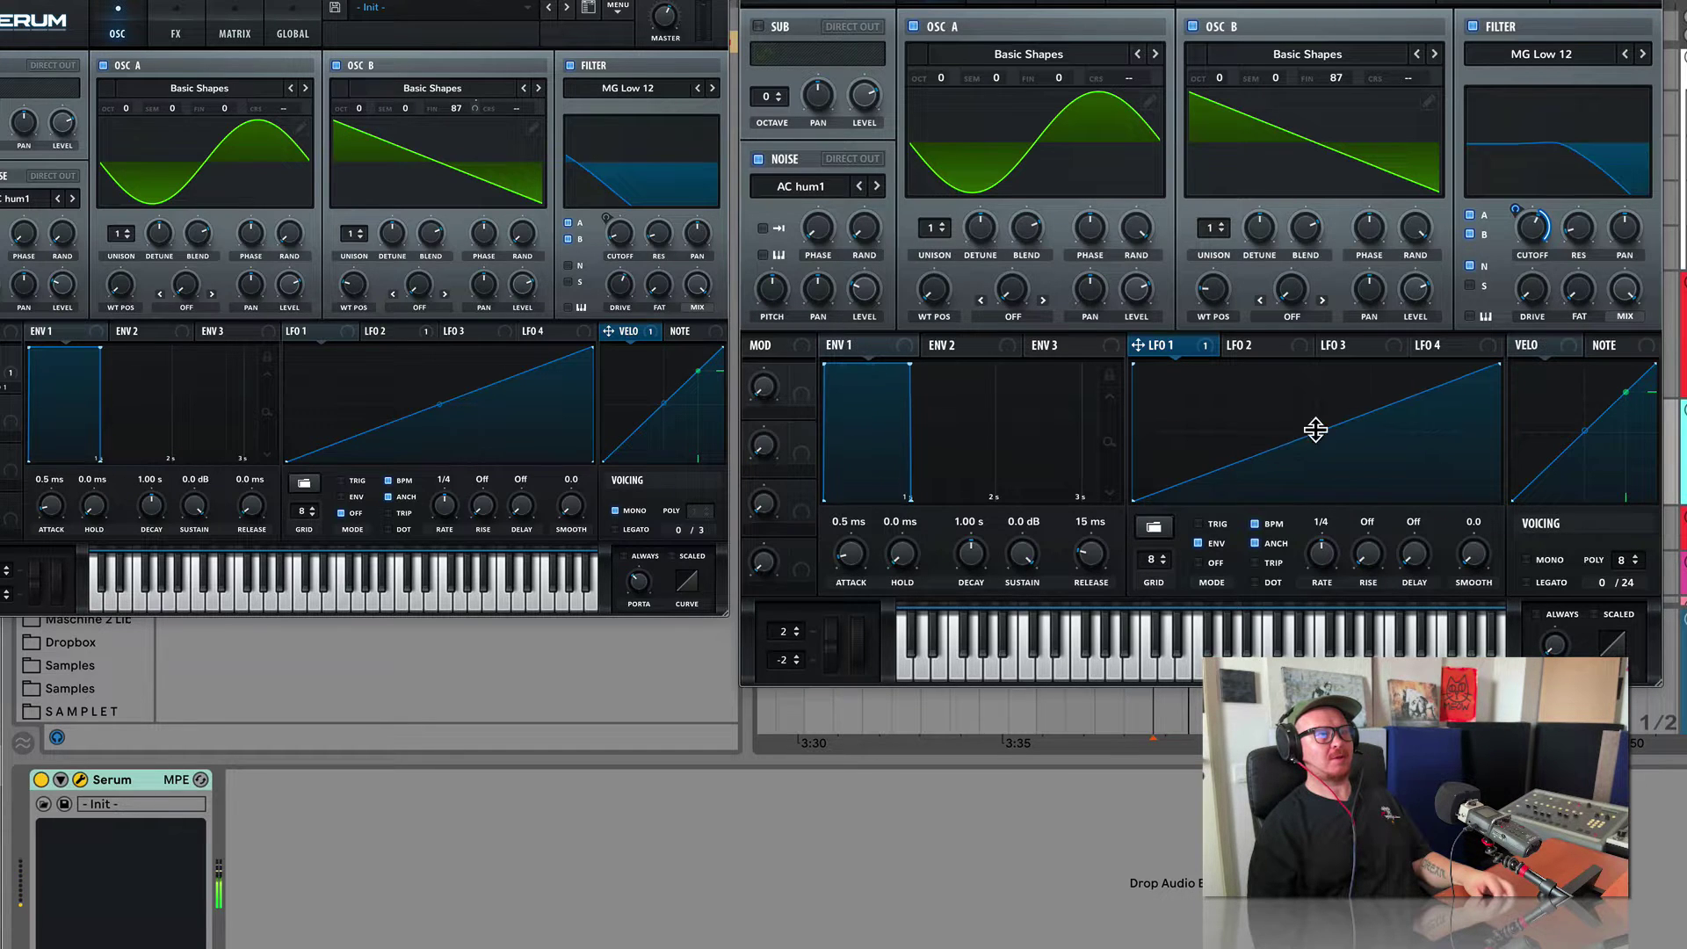
pyautogui.moveTo(1315, 430); pyautogui.dragTo(1315, 443)
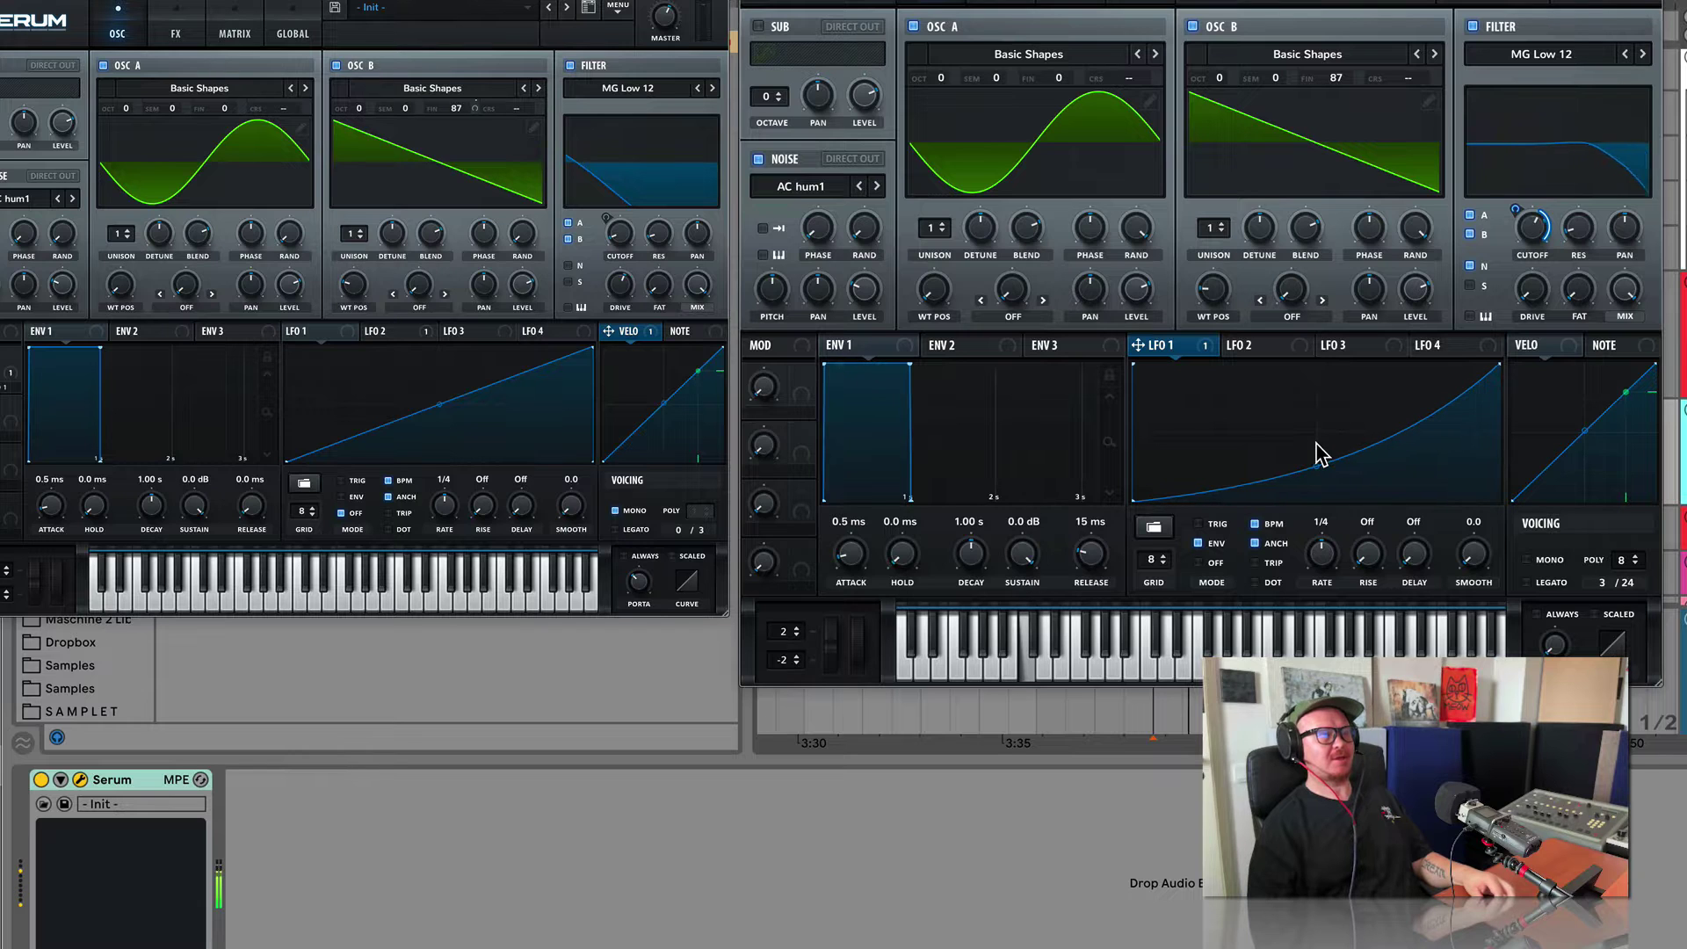
# Lower the filter cutoff and adjust the LFO 1 modulation depth on it for a darker opening sweep.
pyautogui.moveTo(1534, 233); pyautogui.dragTo(1509, 290)
pyautogui.moveTo(1514, 208); pyautogui.dragTo(1514, 220)
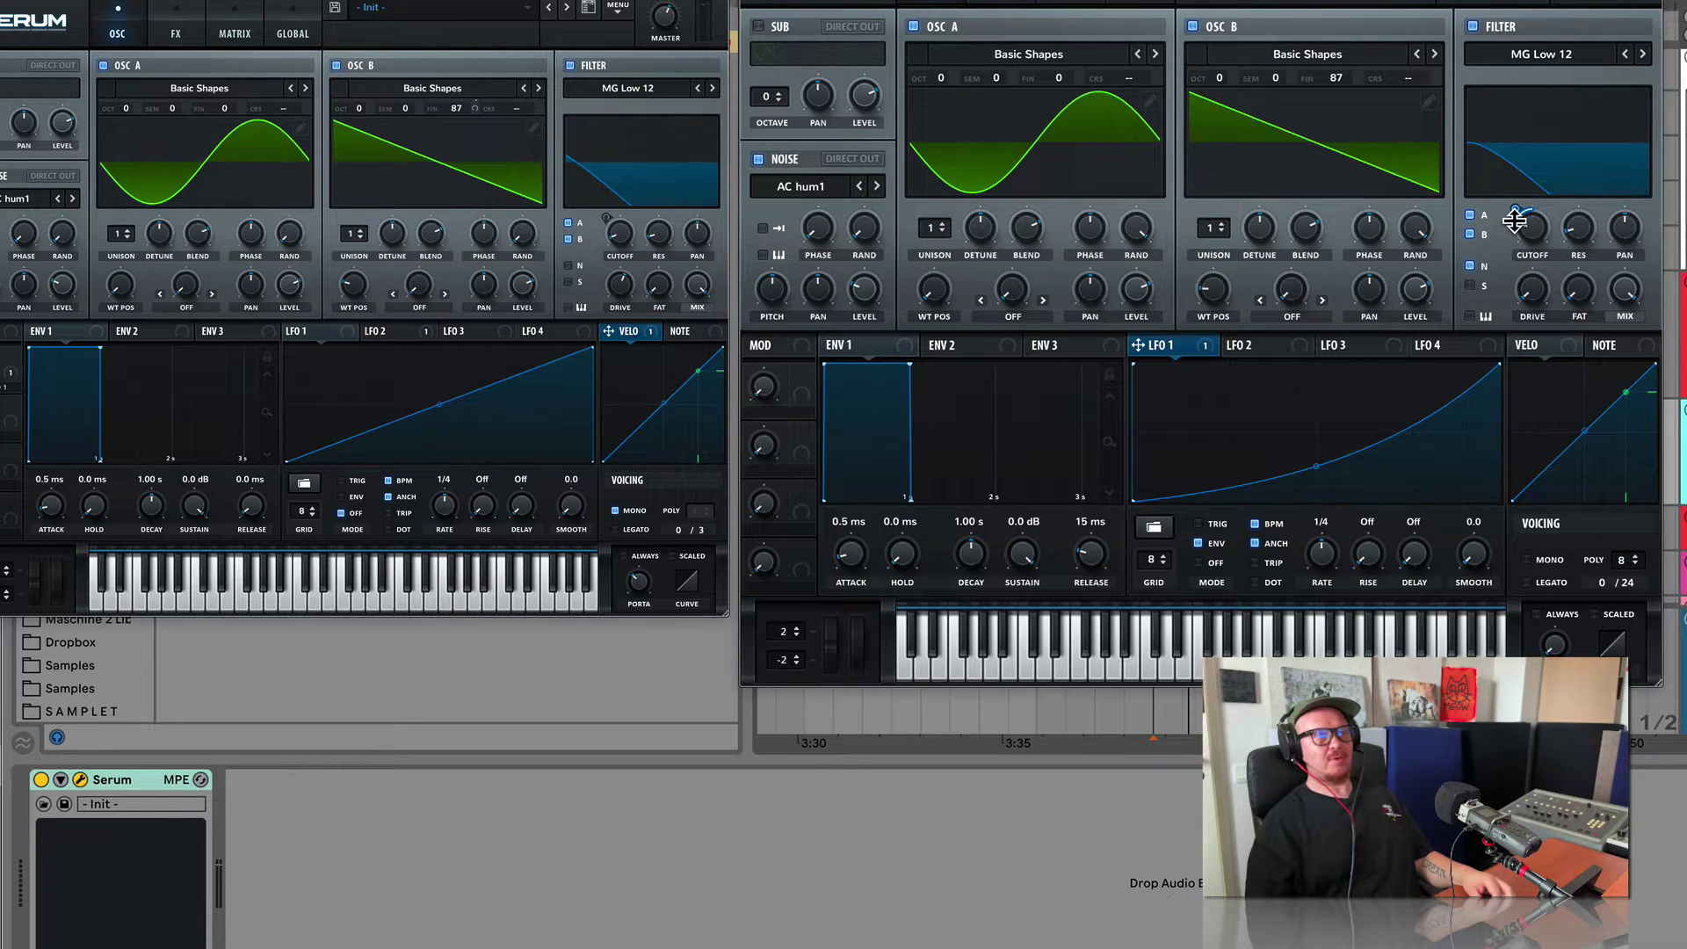
pyautogui.click(1514, 221)
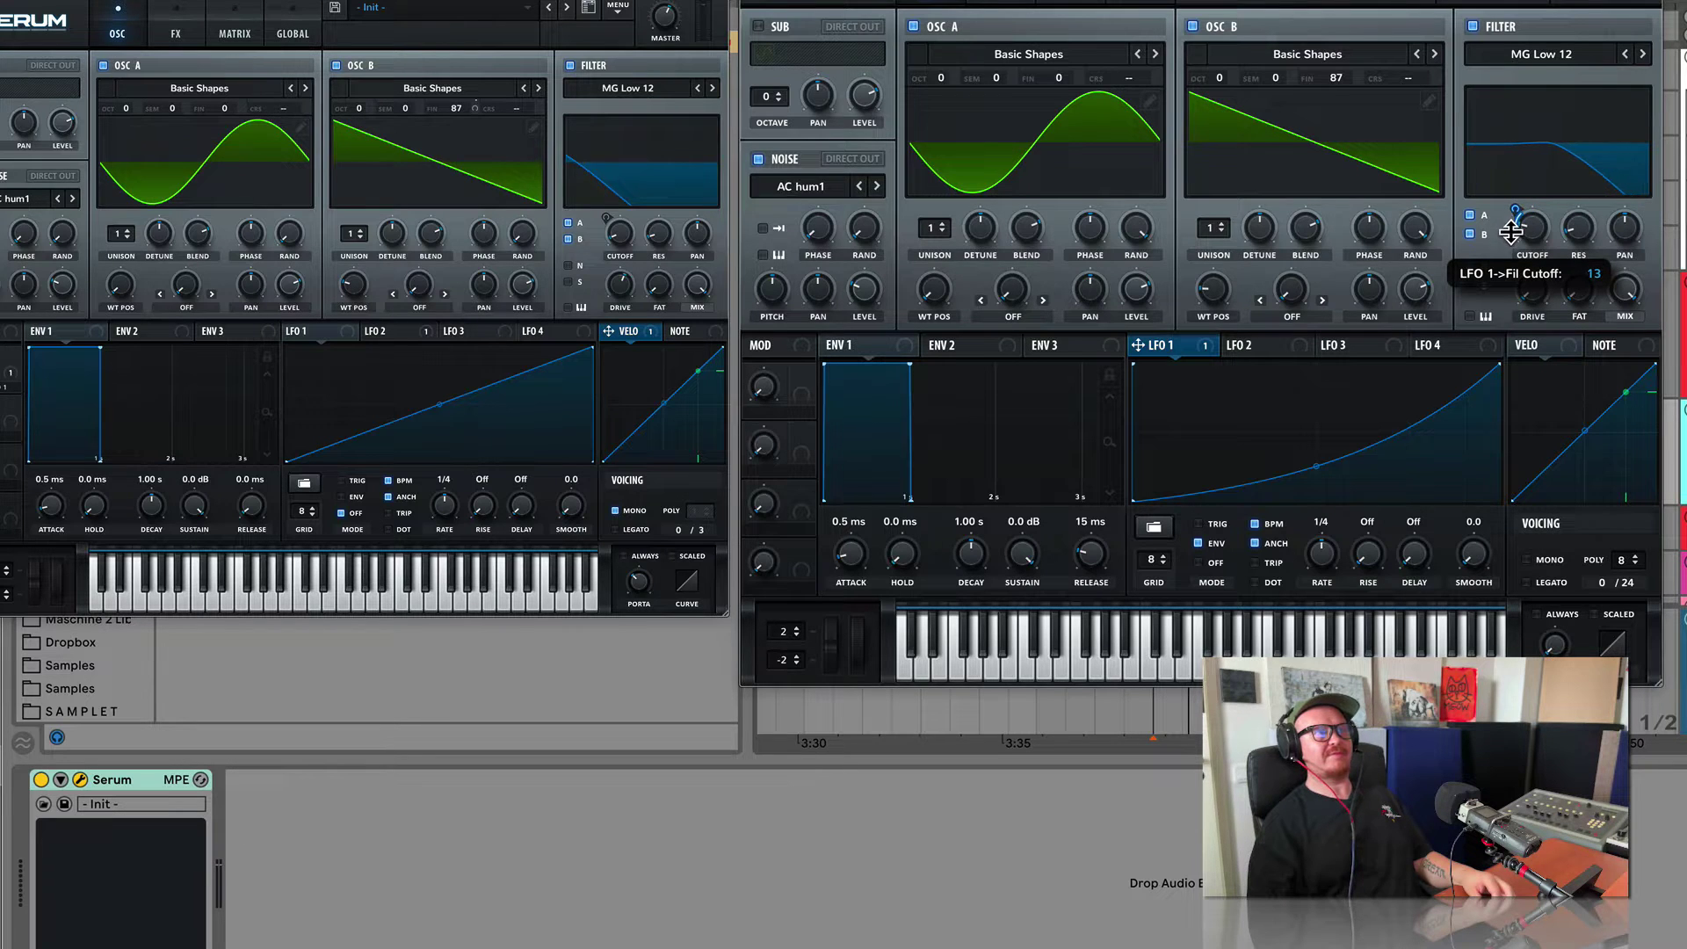
pyautogui.moveTo(1514, 226)
pyautogui.mouseDown()
pyautogui.moveTo(1513, 241)
pyautogui.moveTo(1515, 189)
pyautogui.moveTo(1511, 220)
pyautogui.moveTo(1533, 229)
pyautogui.mouseUp()
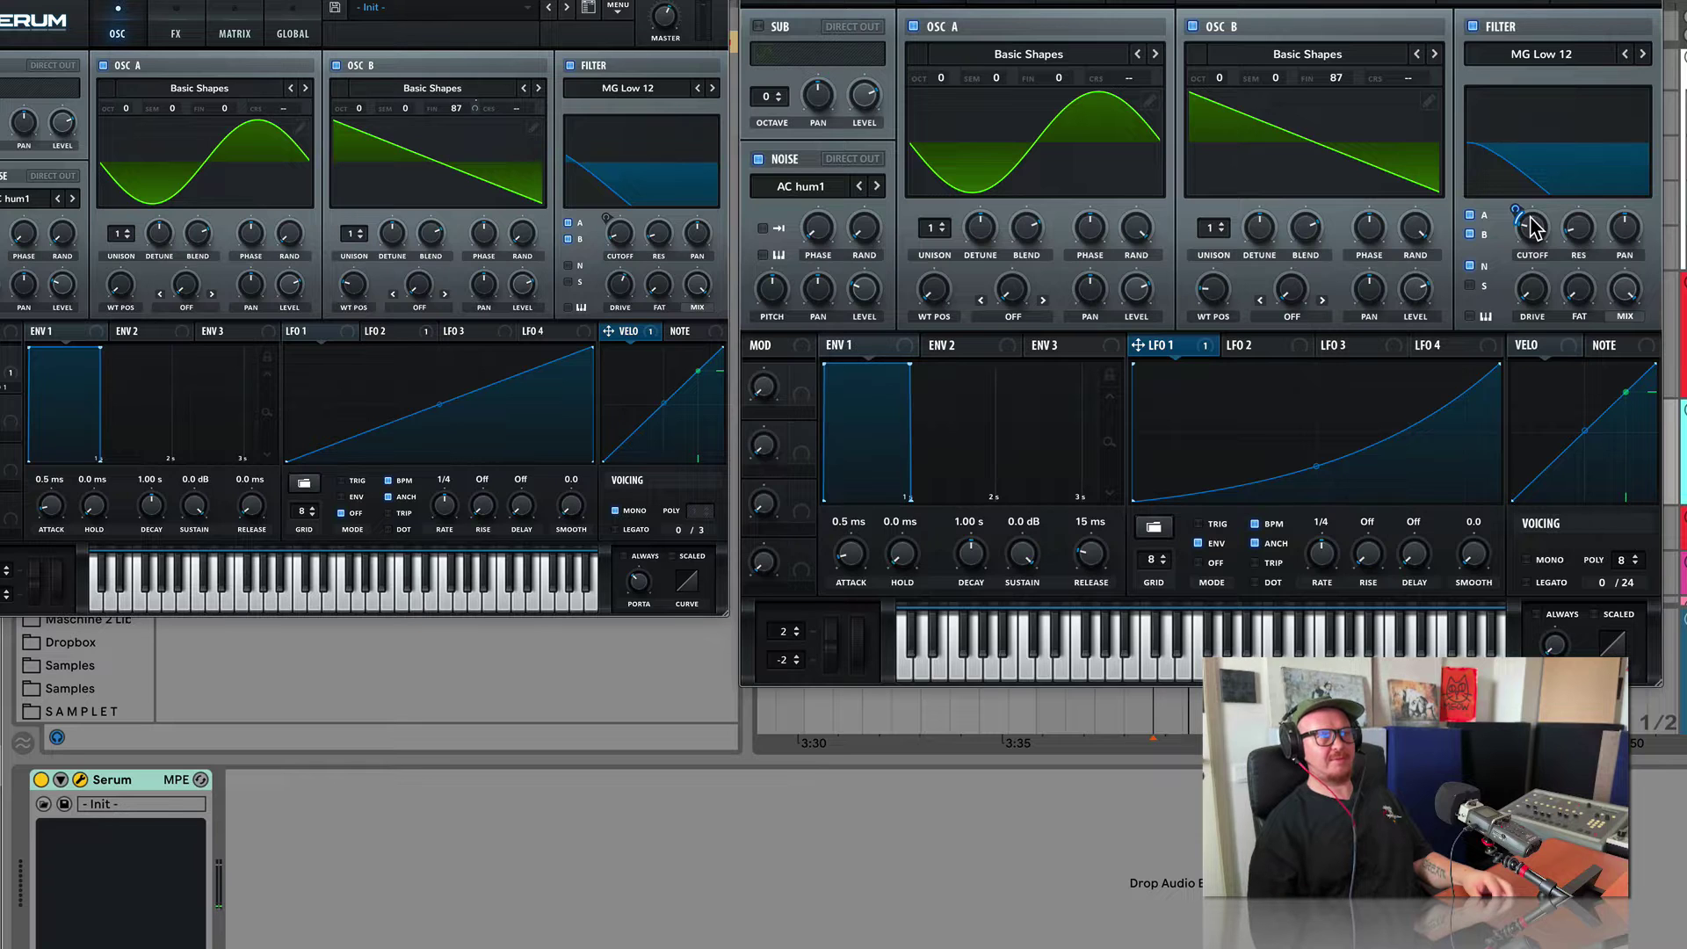
pyautogui.moveTo(1522, 209)
pyautogui.mouseDown()
pyautogui.moveTo(1516, 163)
pyautogui.moveTo(1514, 180)
pyautogui.mouseUp()
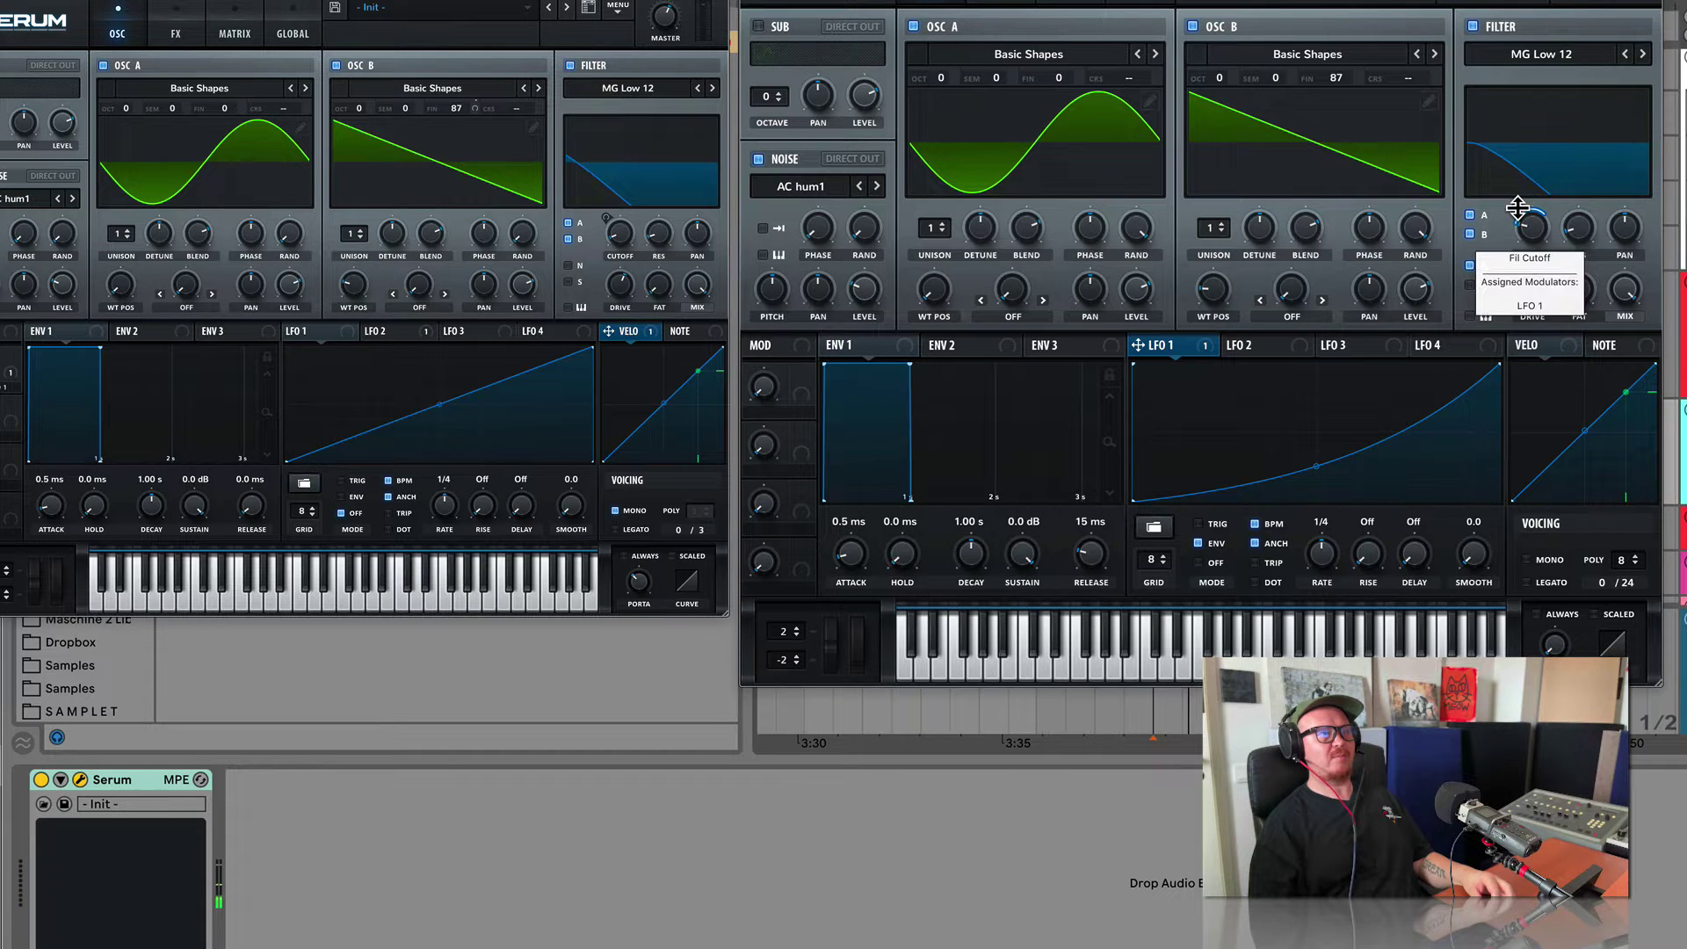
pyautogui.moveTo(1527, 220); pyautogui.dragTo(1540, 243)
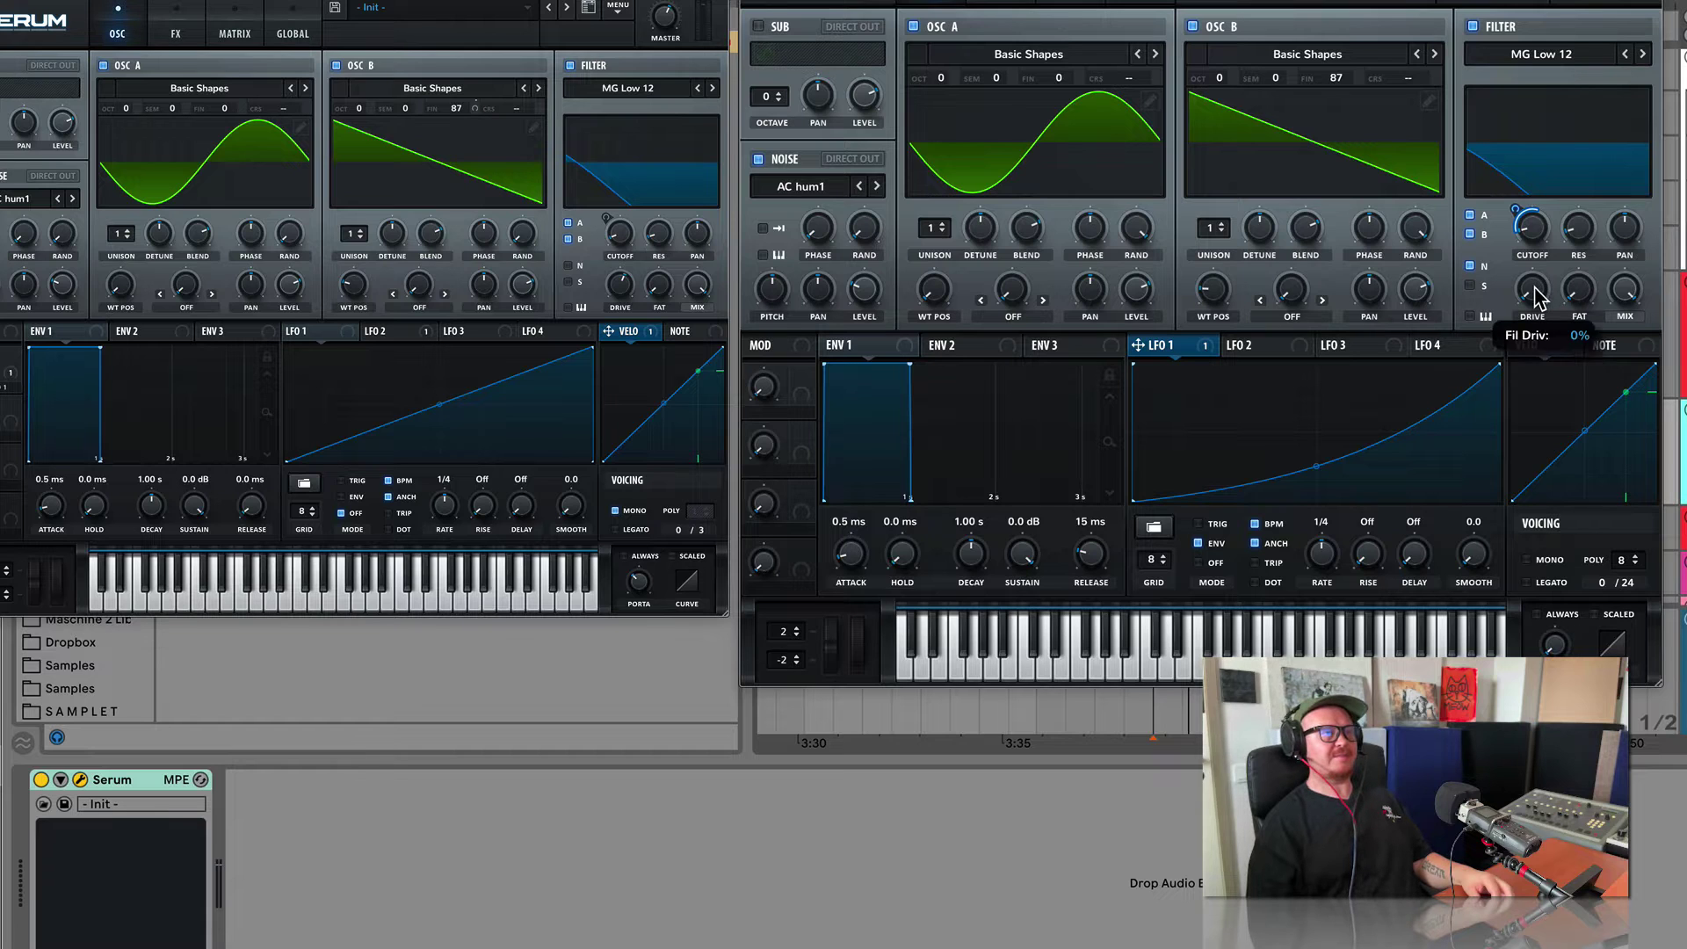
# Check the filter types, keep MG Low 12, and raise the filter drive while playing test notes.
pyautogui.click(1565, 61)
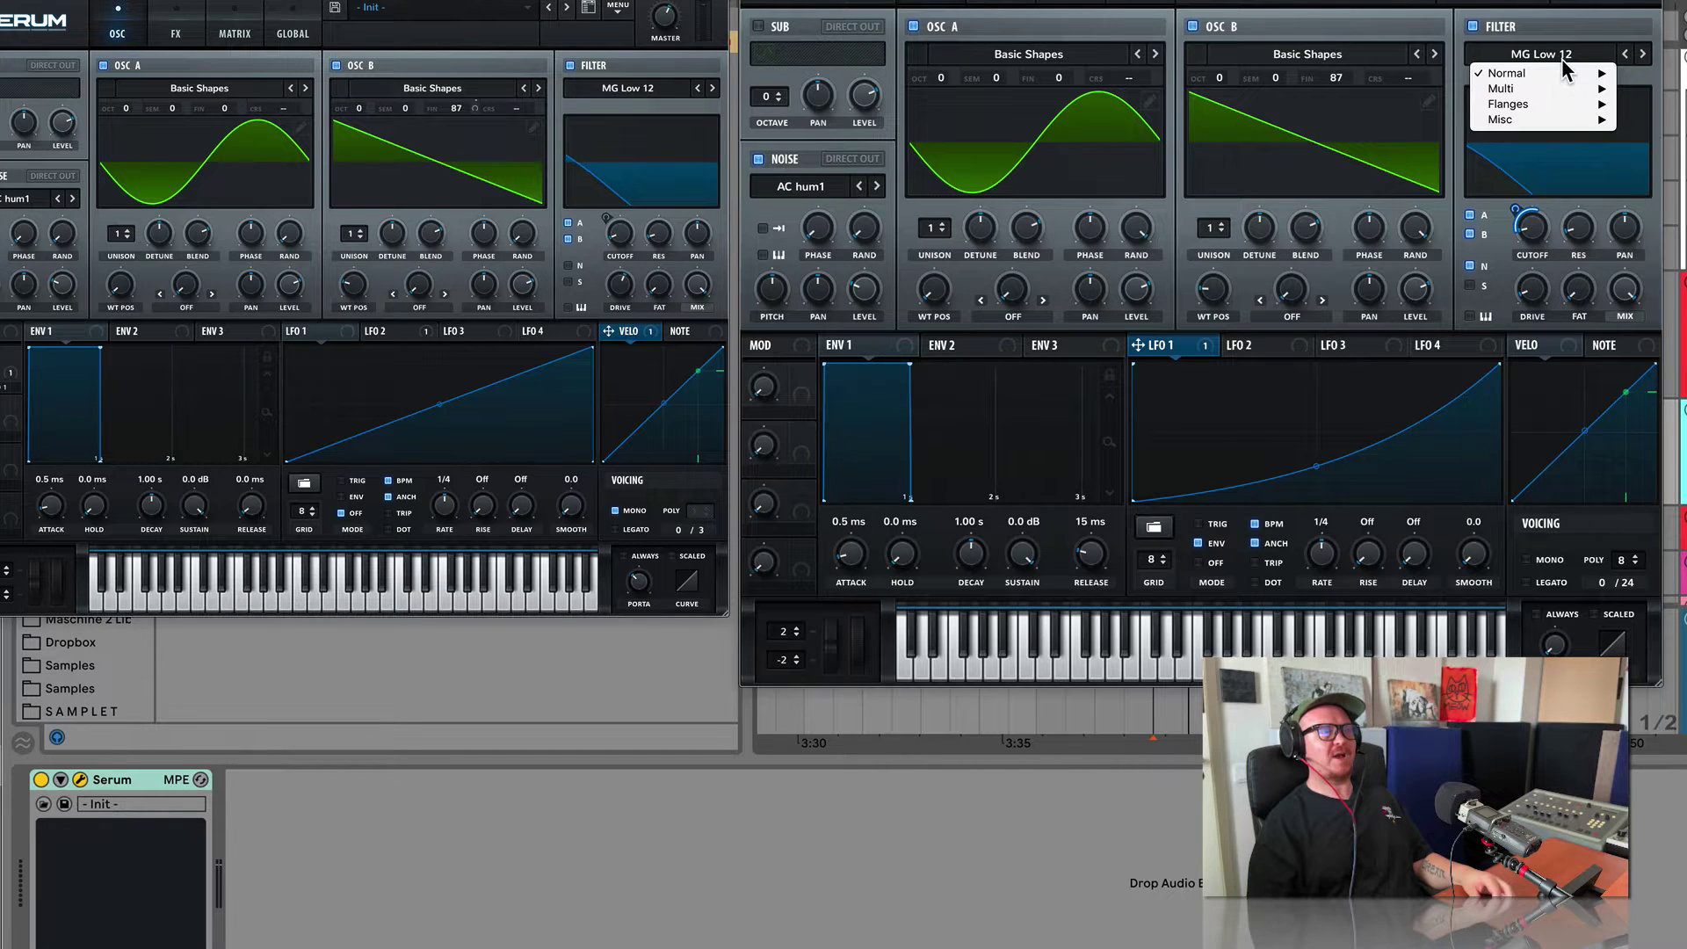
pyautogui.click(1554, 37)
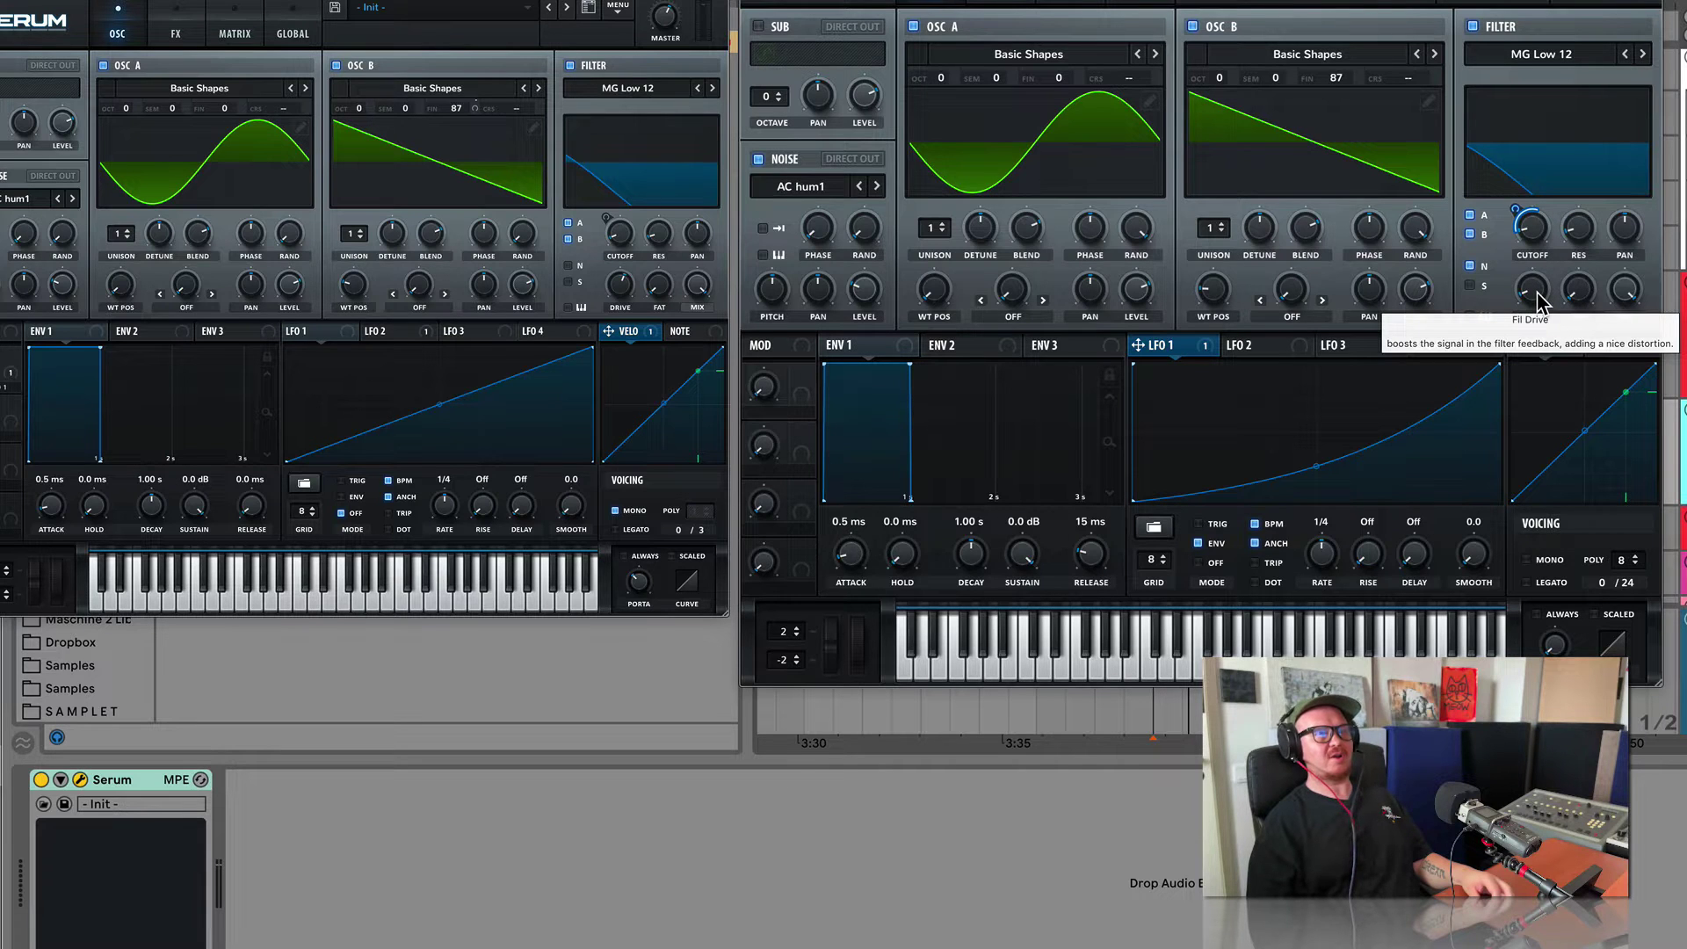
pyautogui.moveTo(1538, 304); pyautogui.dragTo(1547, 190)
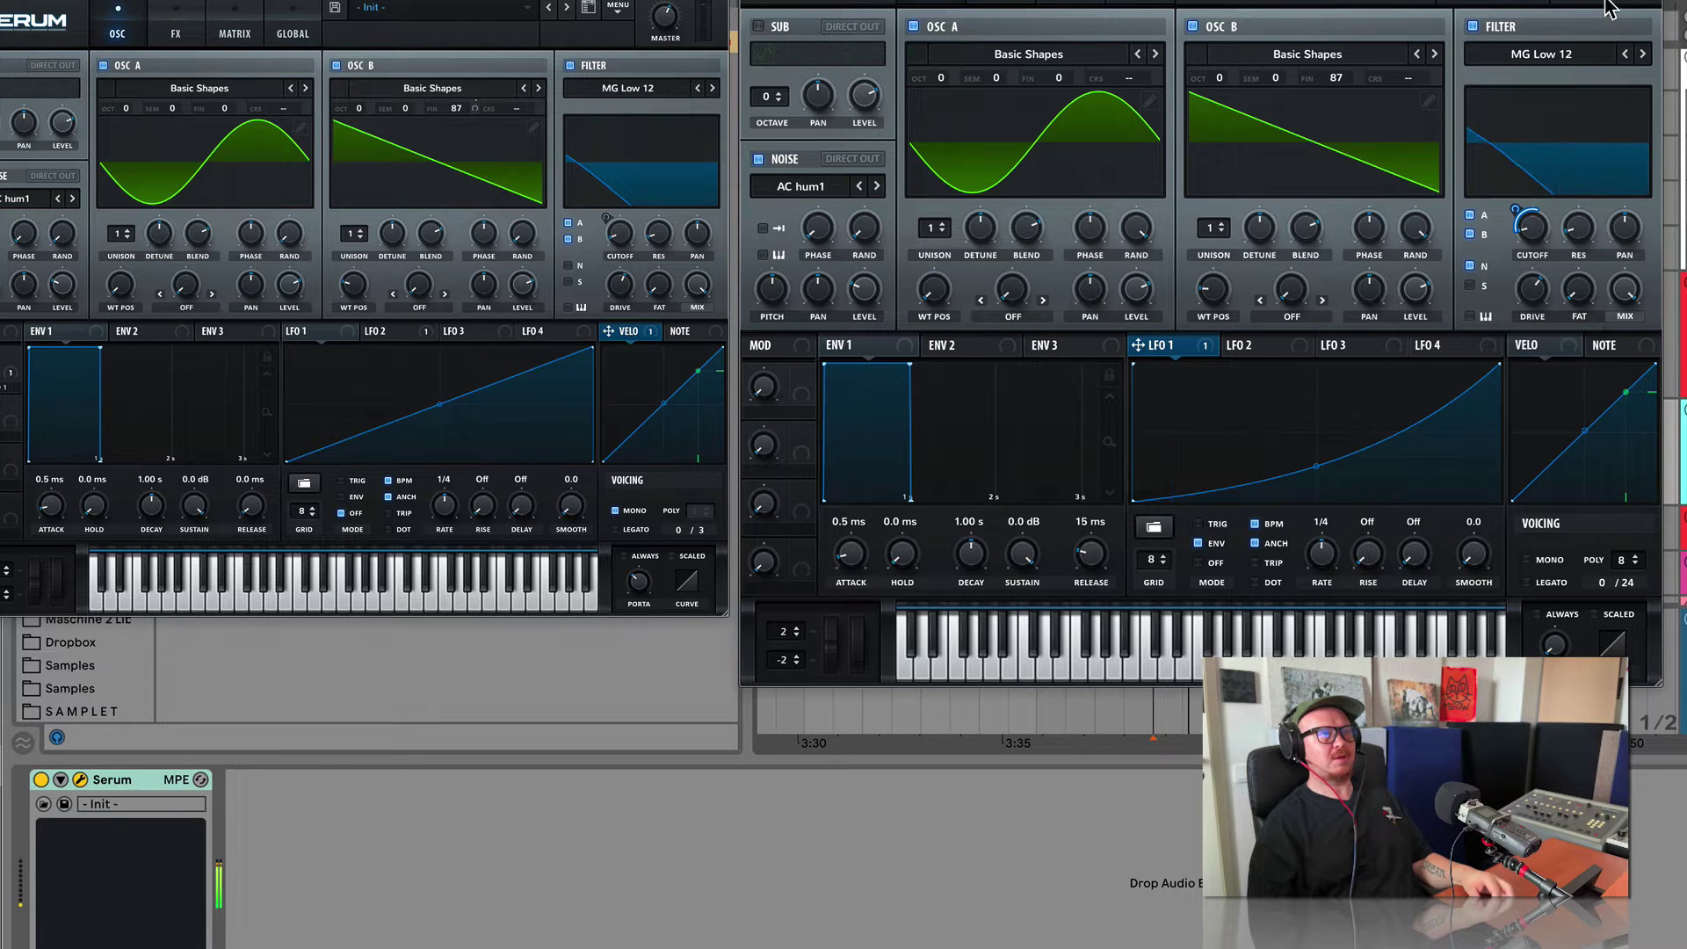
pyautogui.moveTo(1591, 0); pyautogui.dragTo(1591, 0)
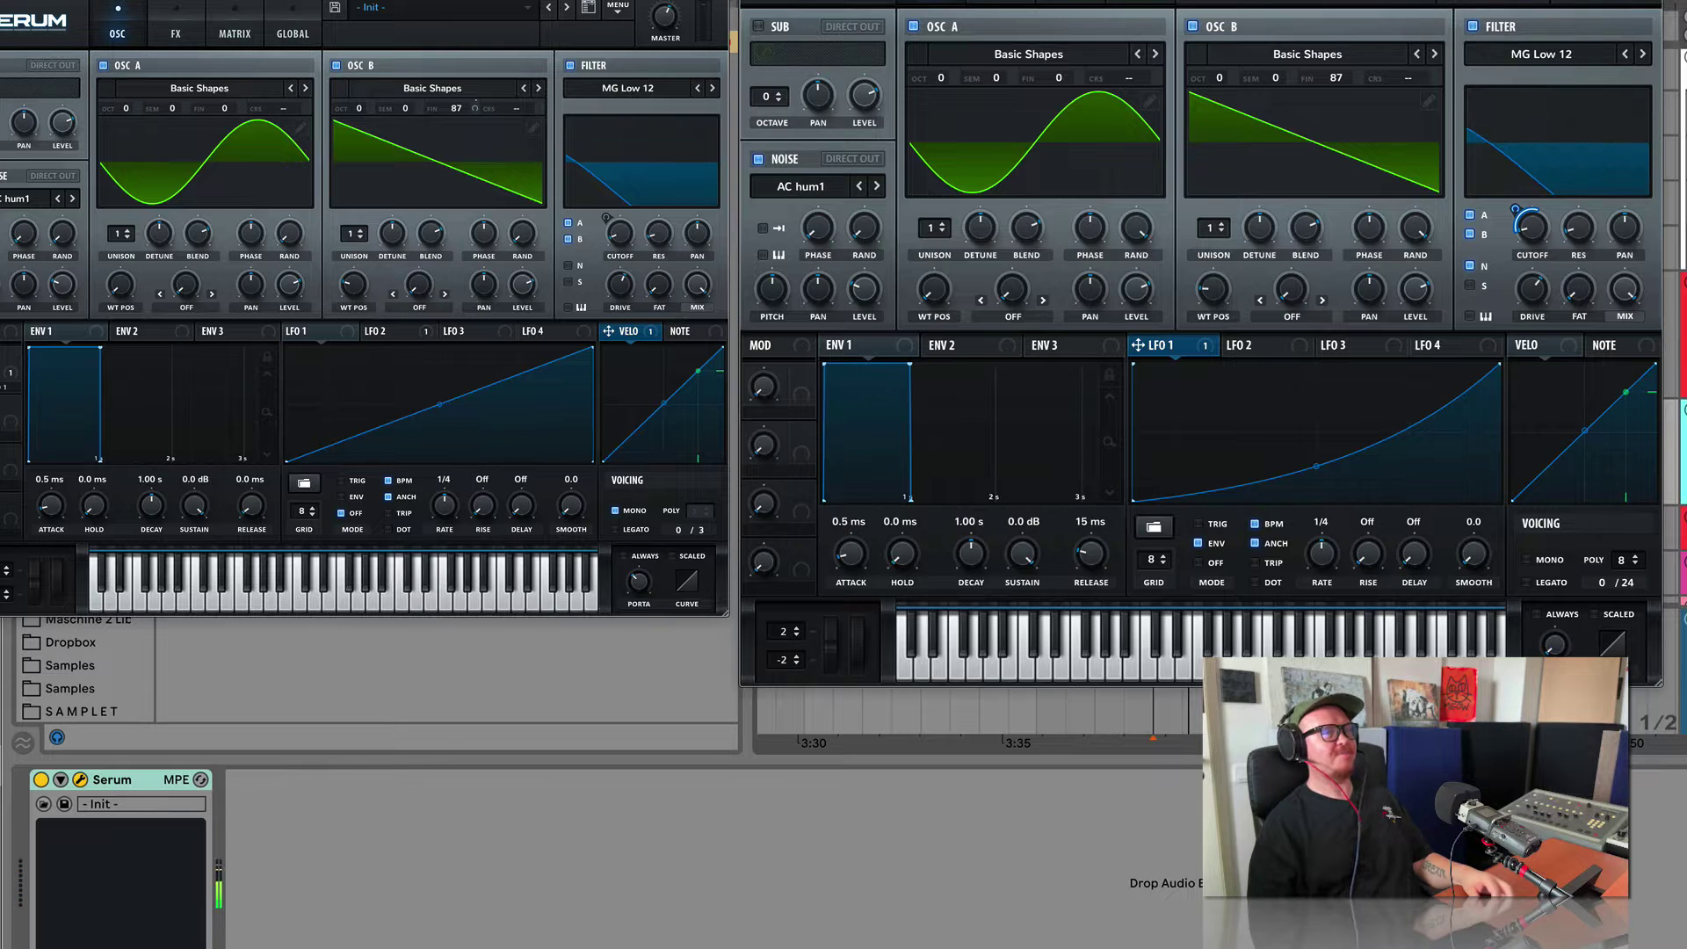
pyautogui.press('Up')
pyautogui.press('Down')
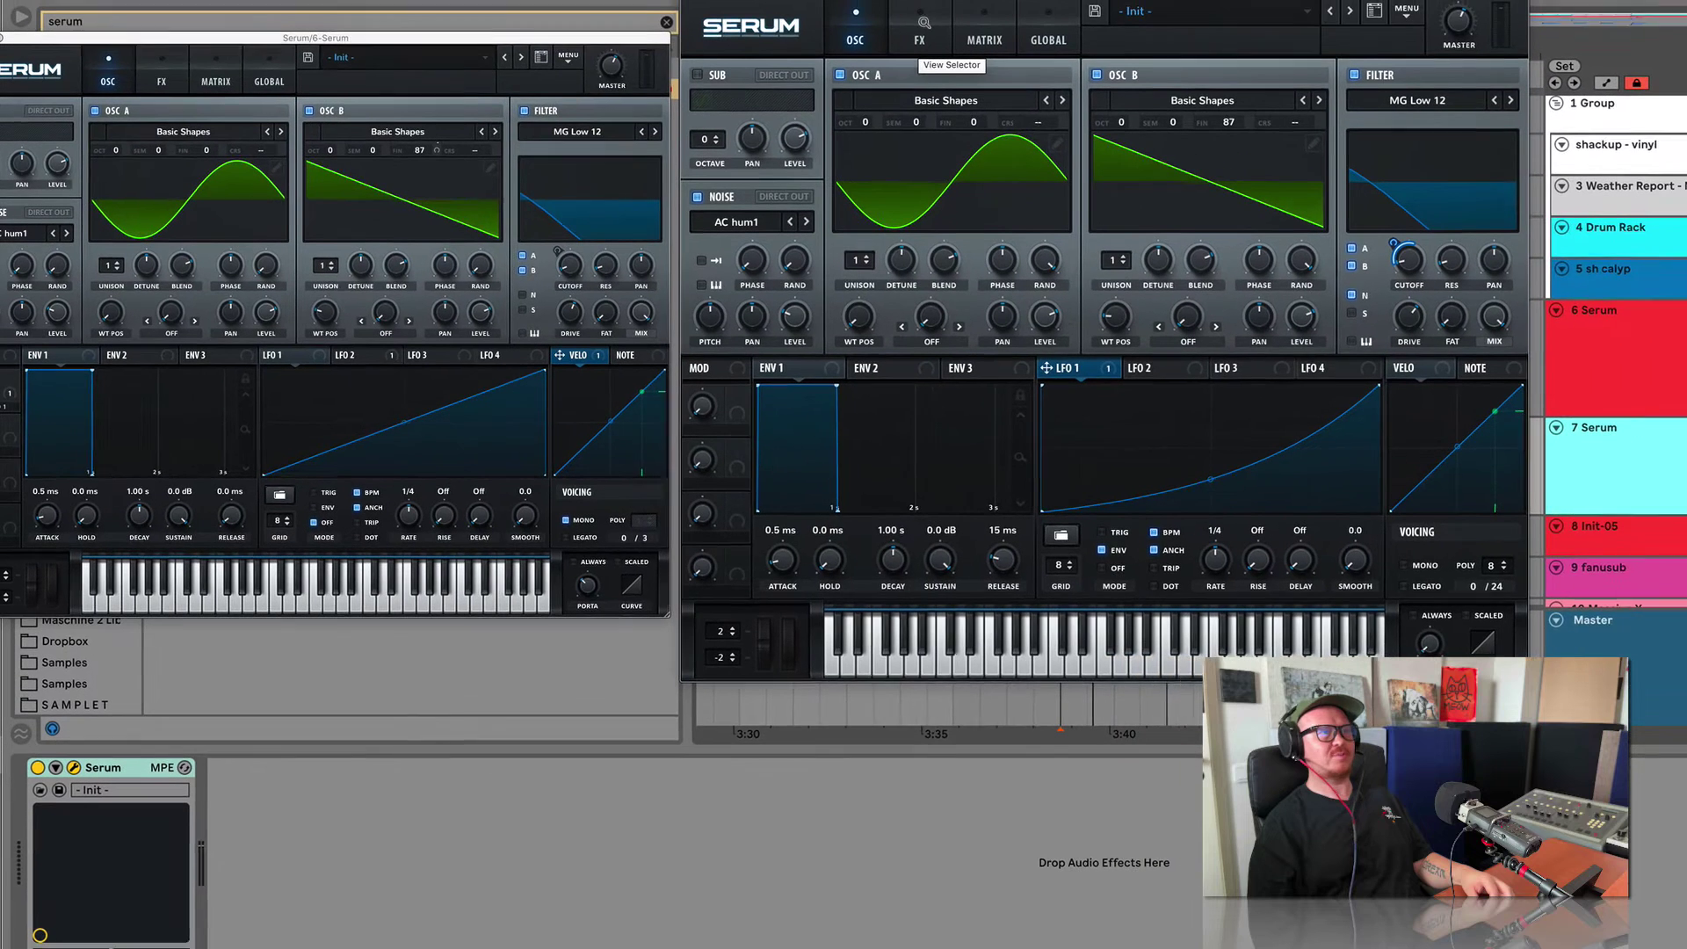
# Add a Tube distortion effect to the new patch and show the reference patch's effects beside it for comparison.
pyautogui.click(914, 30)
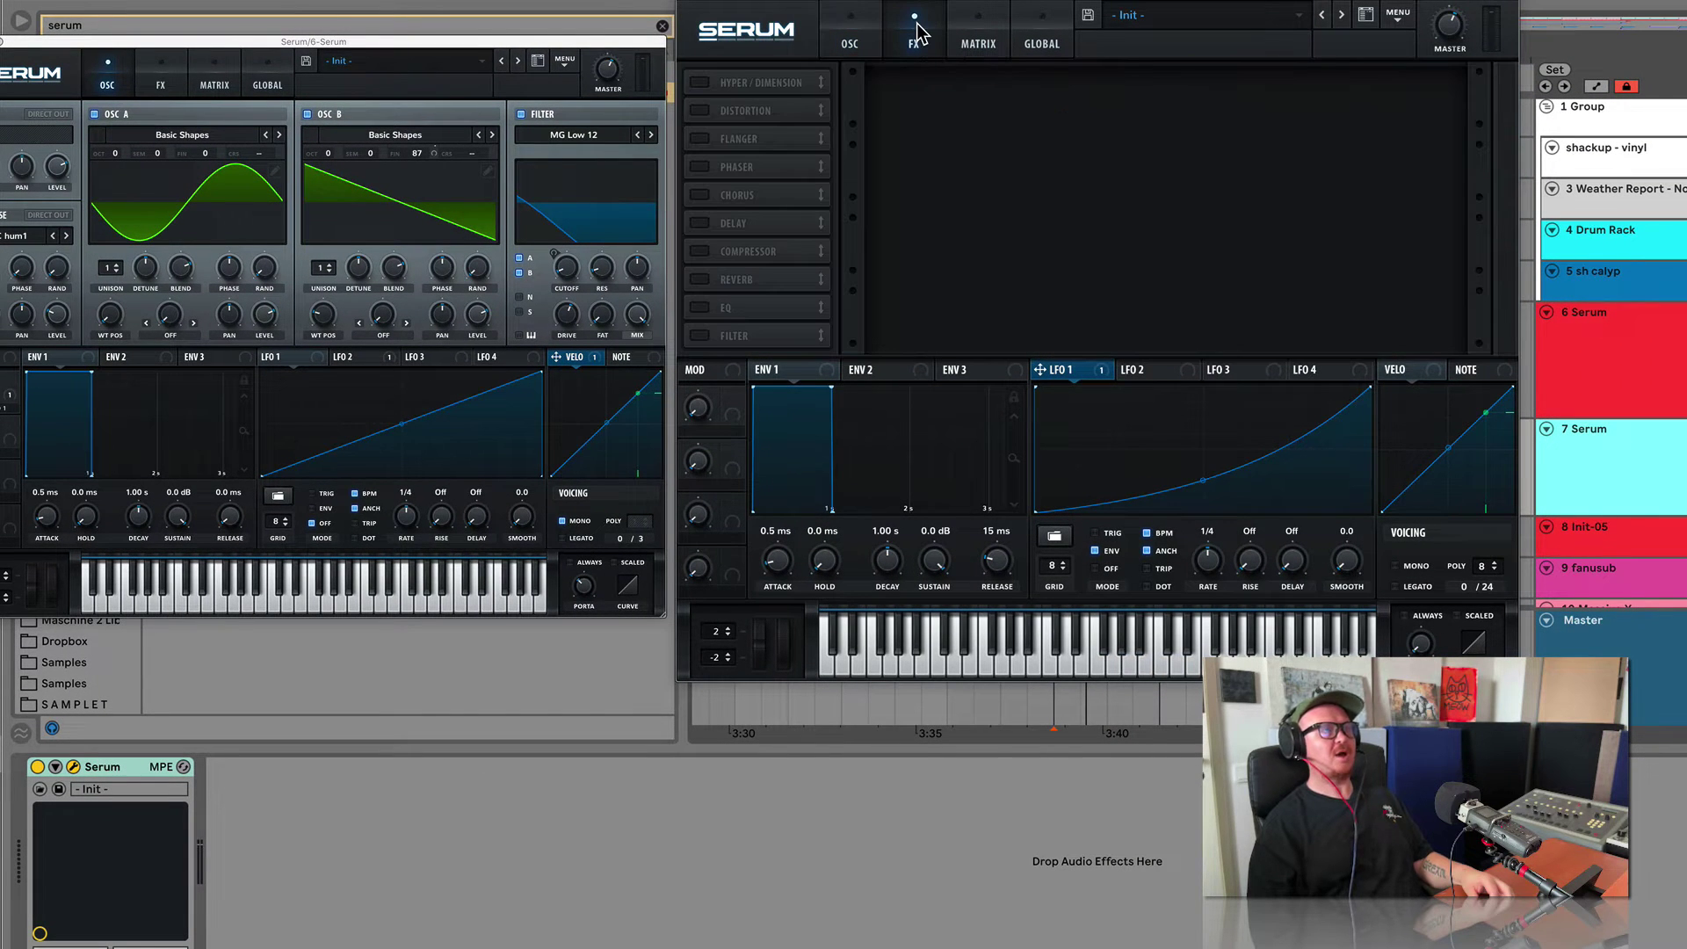
pyautogui.click(700, 111)
pyautogui.click(163, 53)
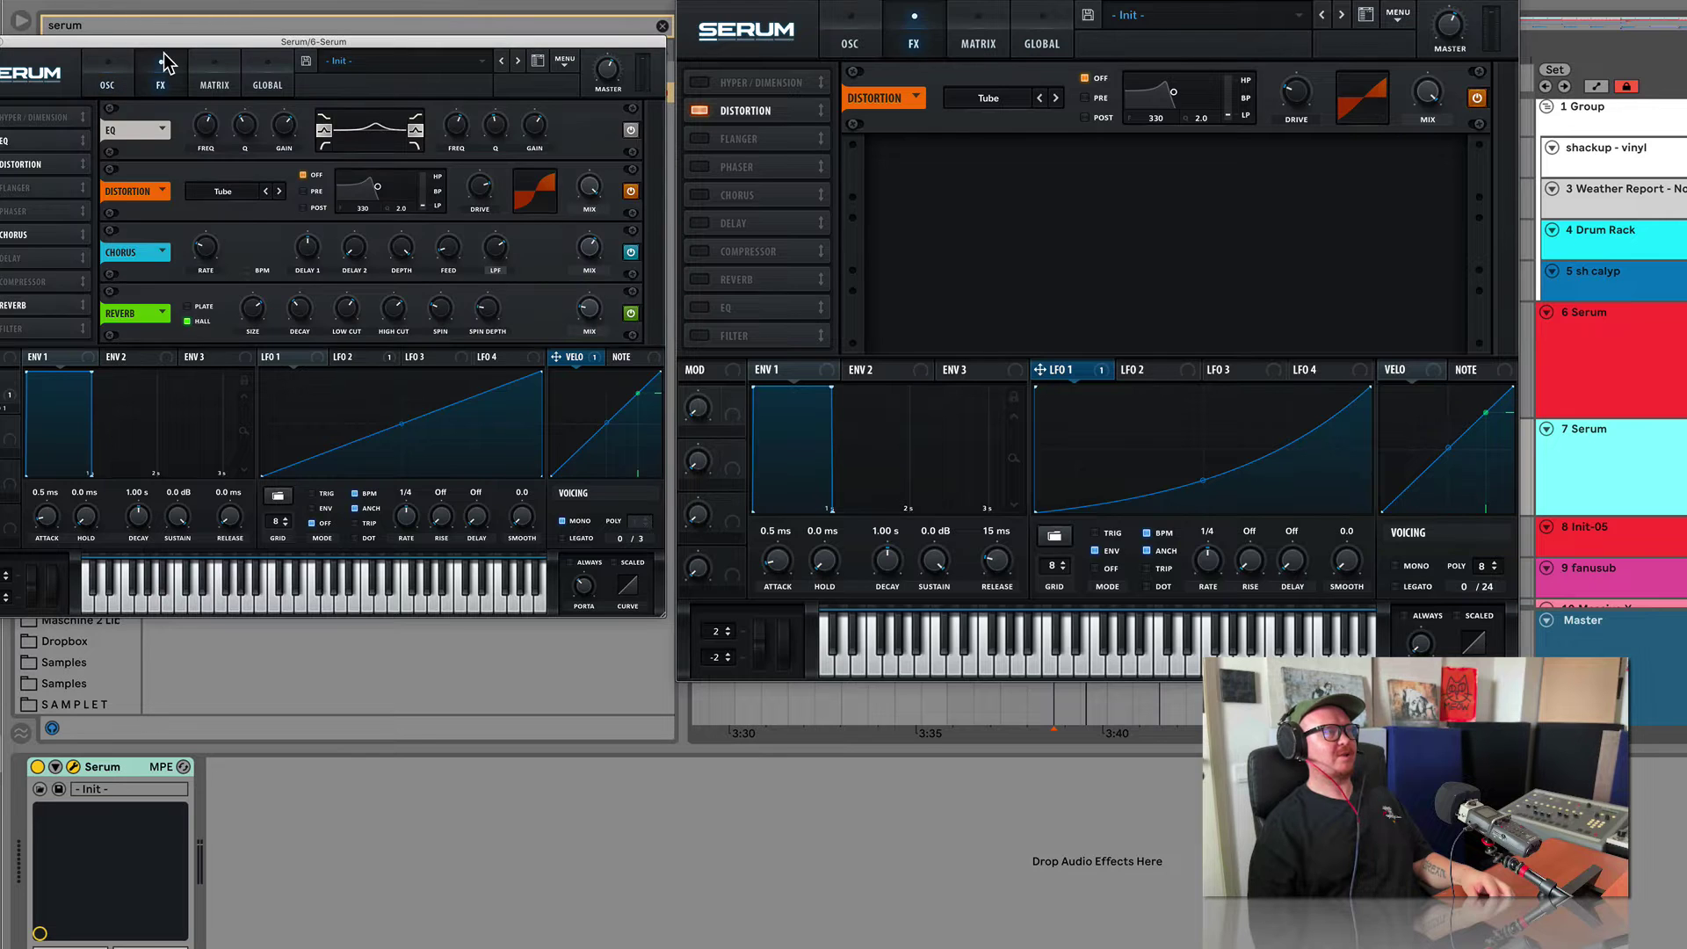
pyautogui.moveTo(850, 7); pyautogui.dragTo(876, 7)
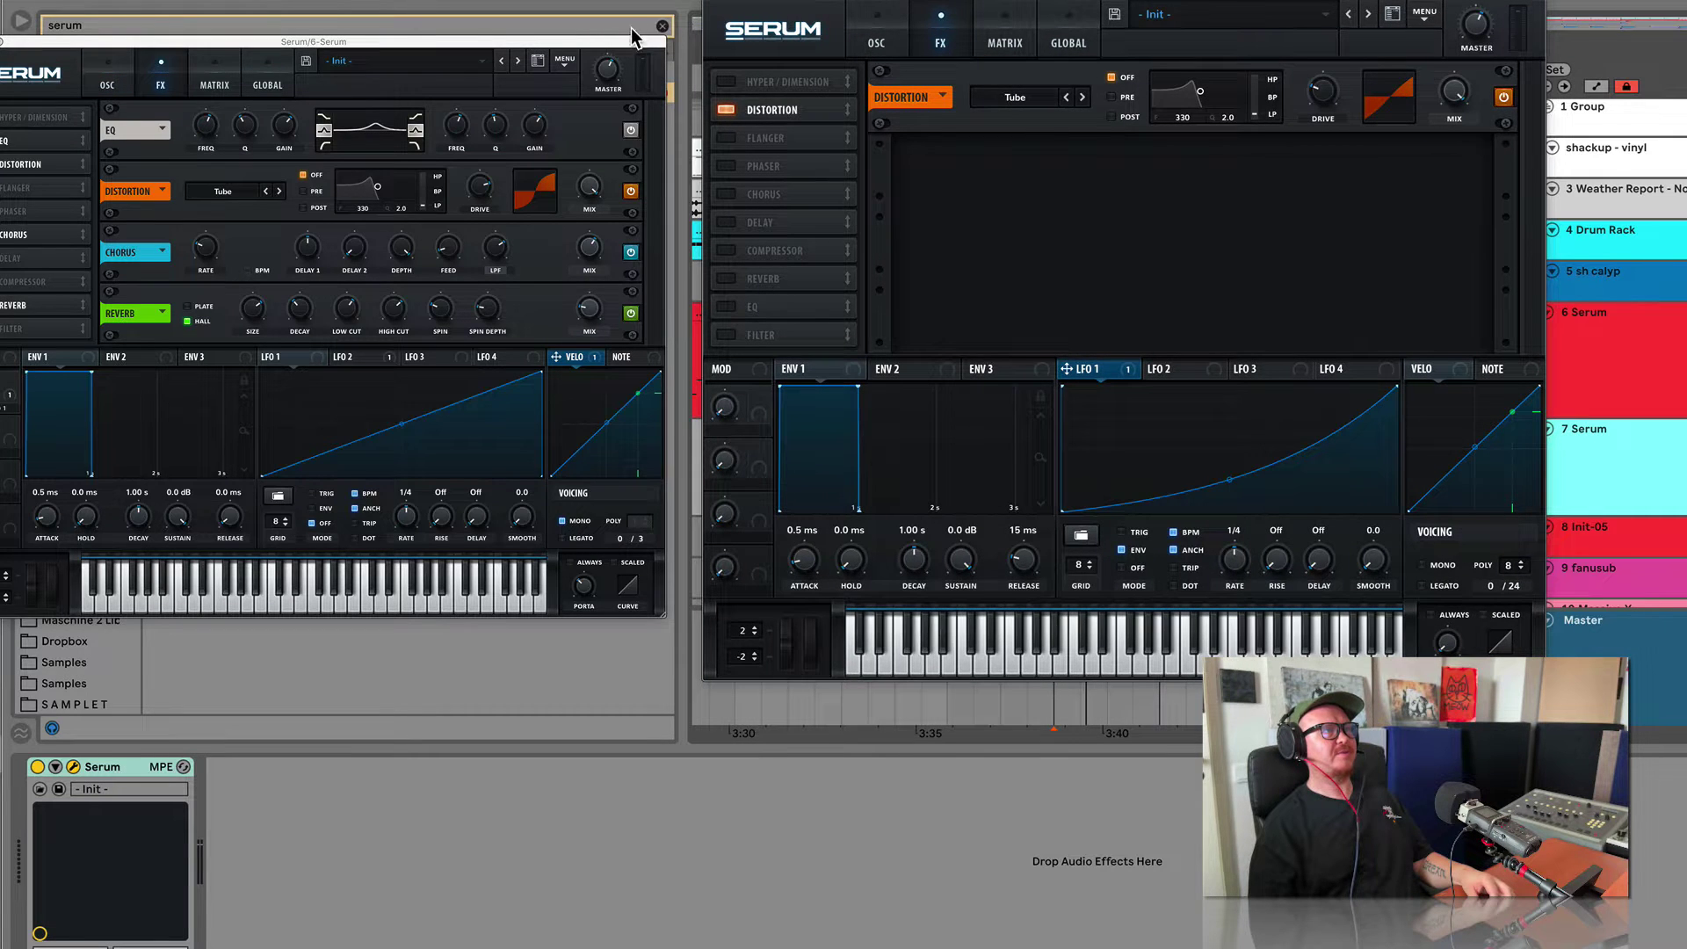
pyautogui.moveTo(631, 38); pyautogui.dragTo(651, 16)
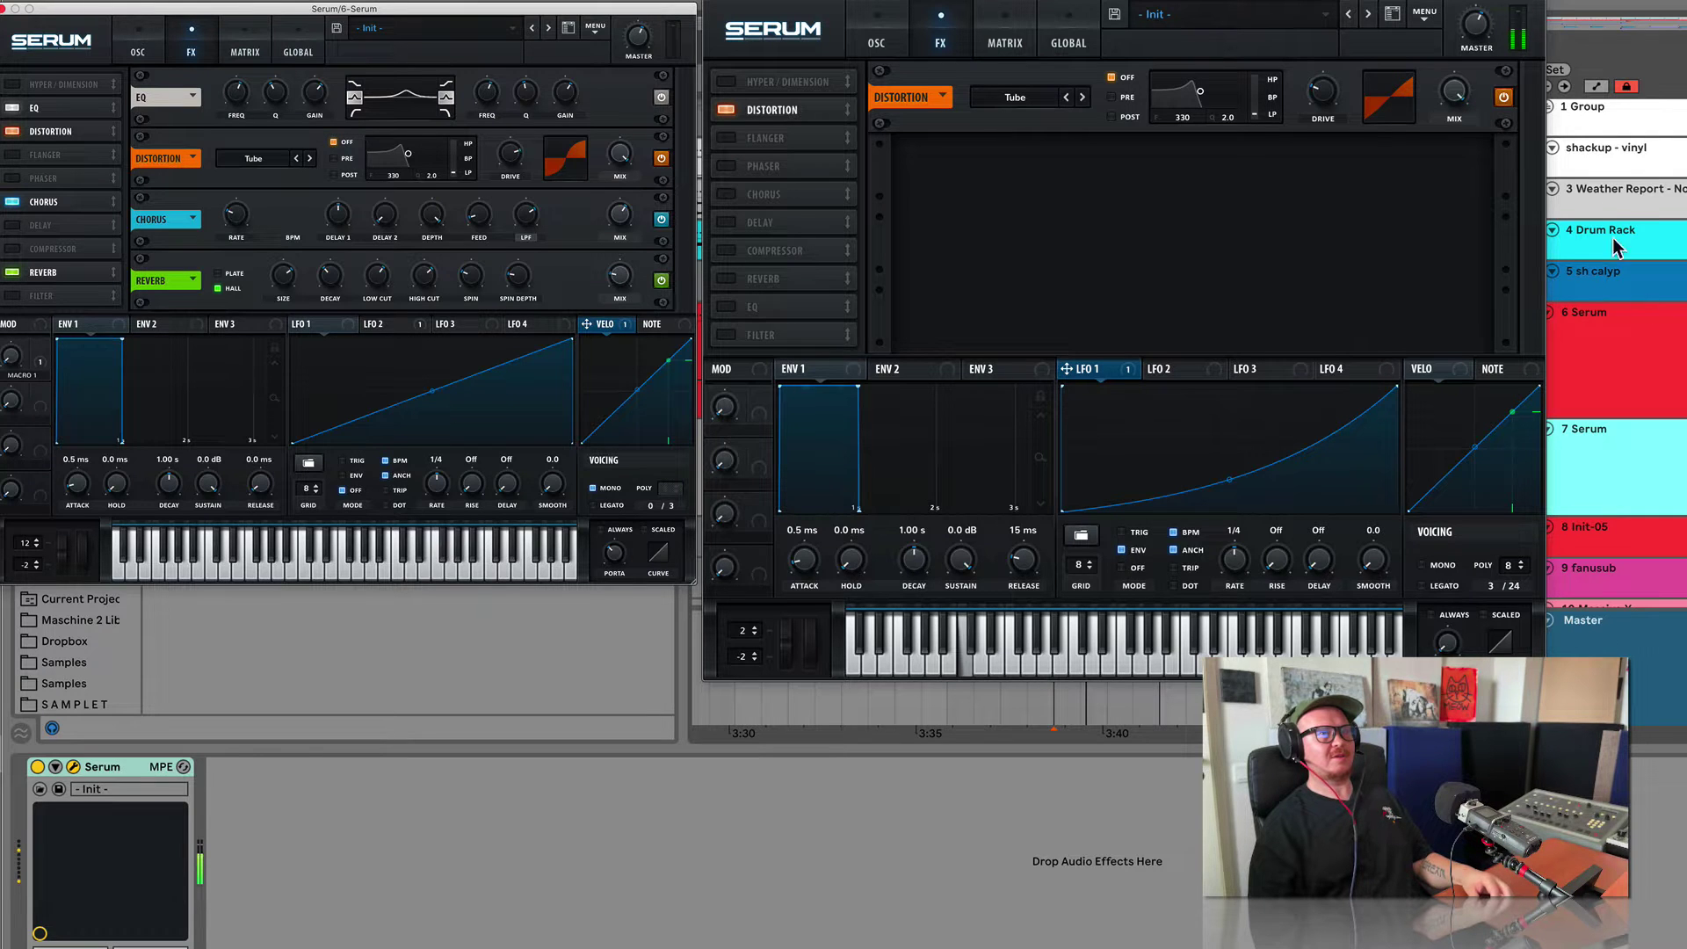
# Raise the Tube distortion's drive to about 82%, comparing it with the effect bypassed and with the 6 Serum track.
pyautogui.click(1638, 350)
pyautogui.click(1641, 450)
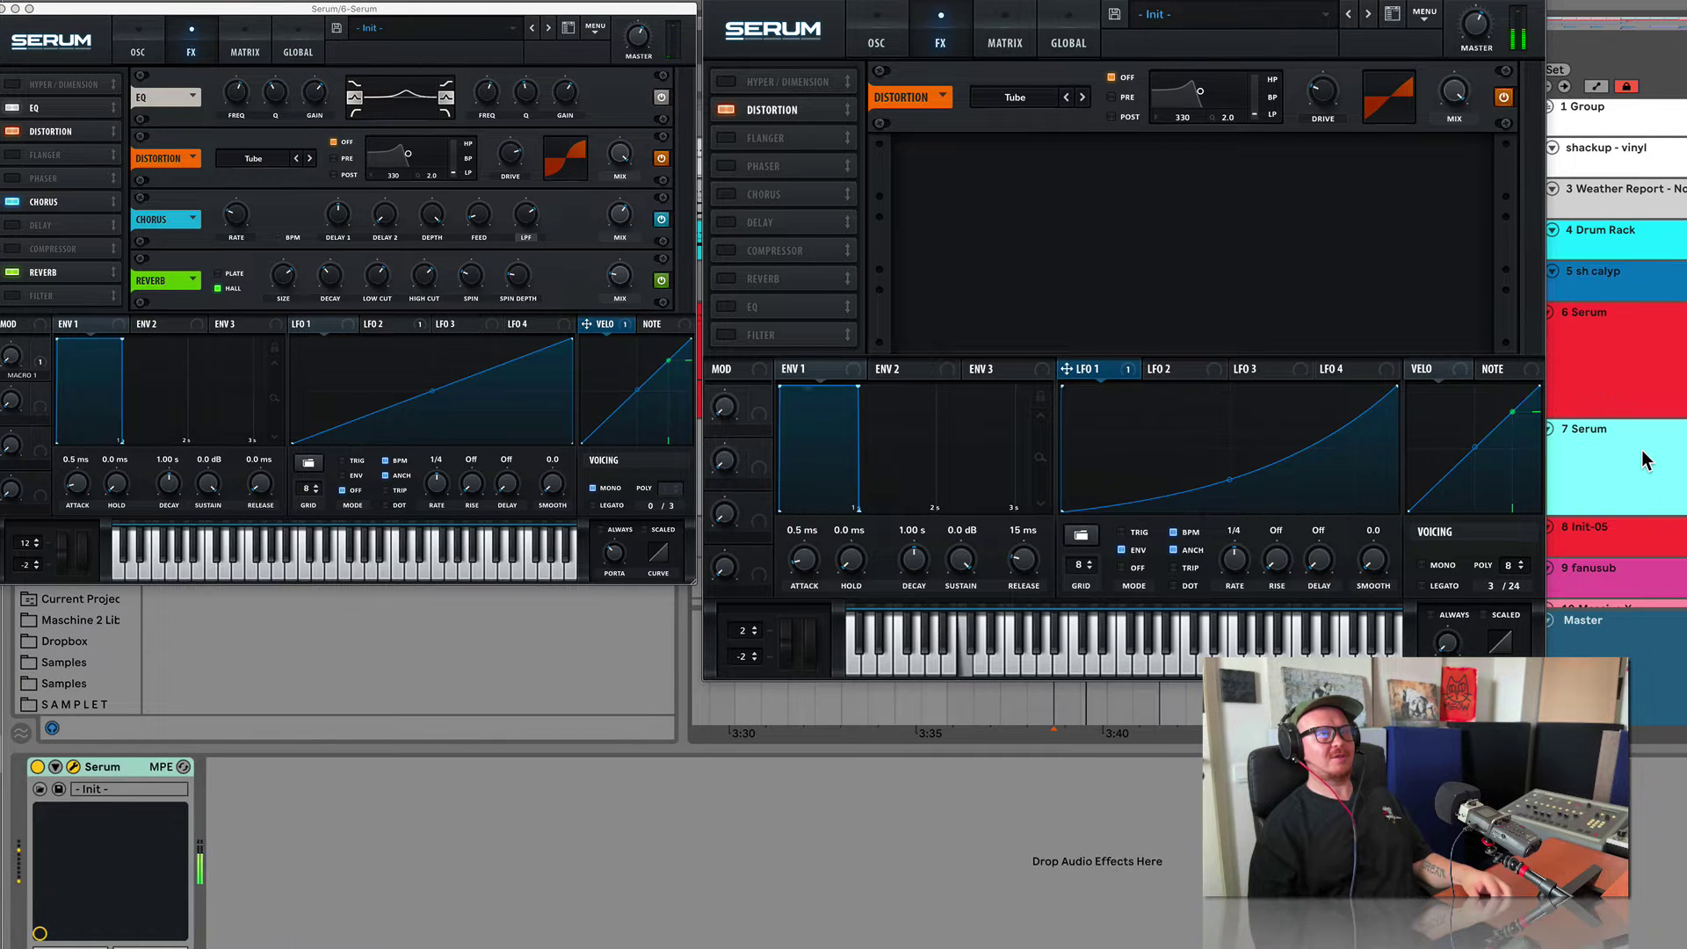
pyautogui.click(1504, 99)
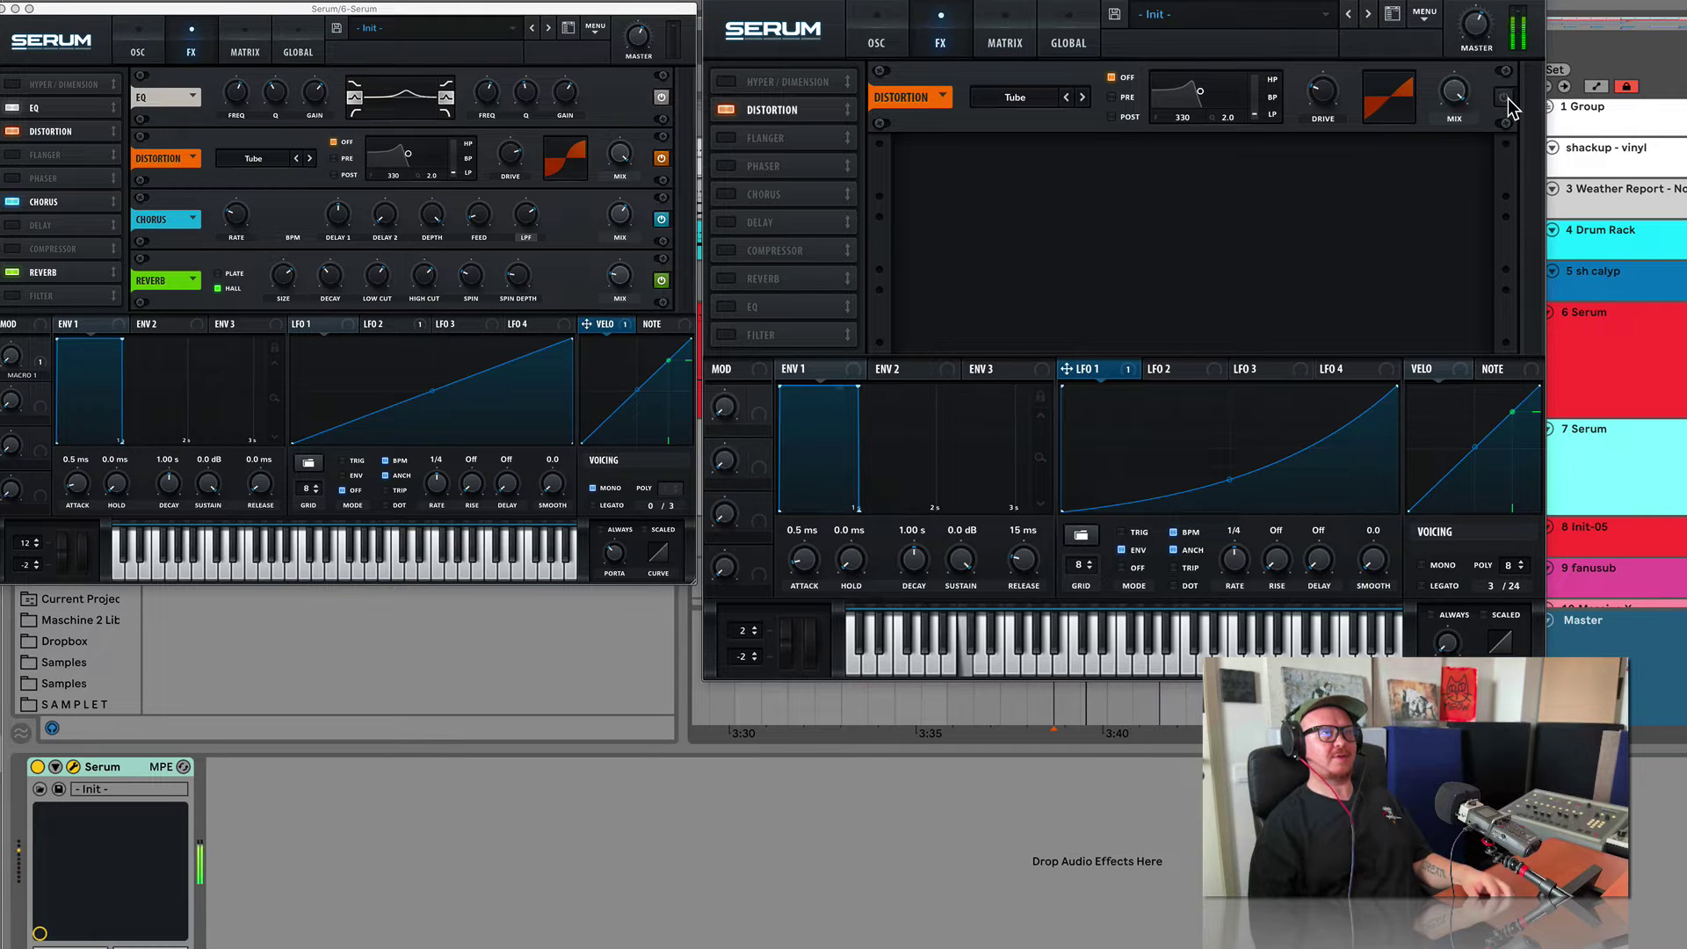
pyautogui.click(1504, 98)
pyautogui.moveTo(1325, 101); pyautogui.dragTo(1331, 2)
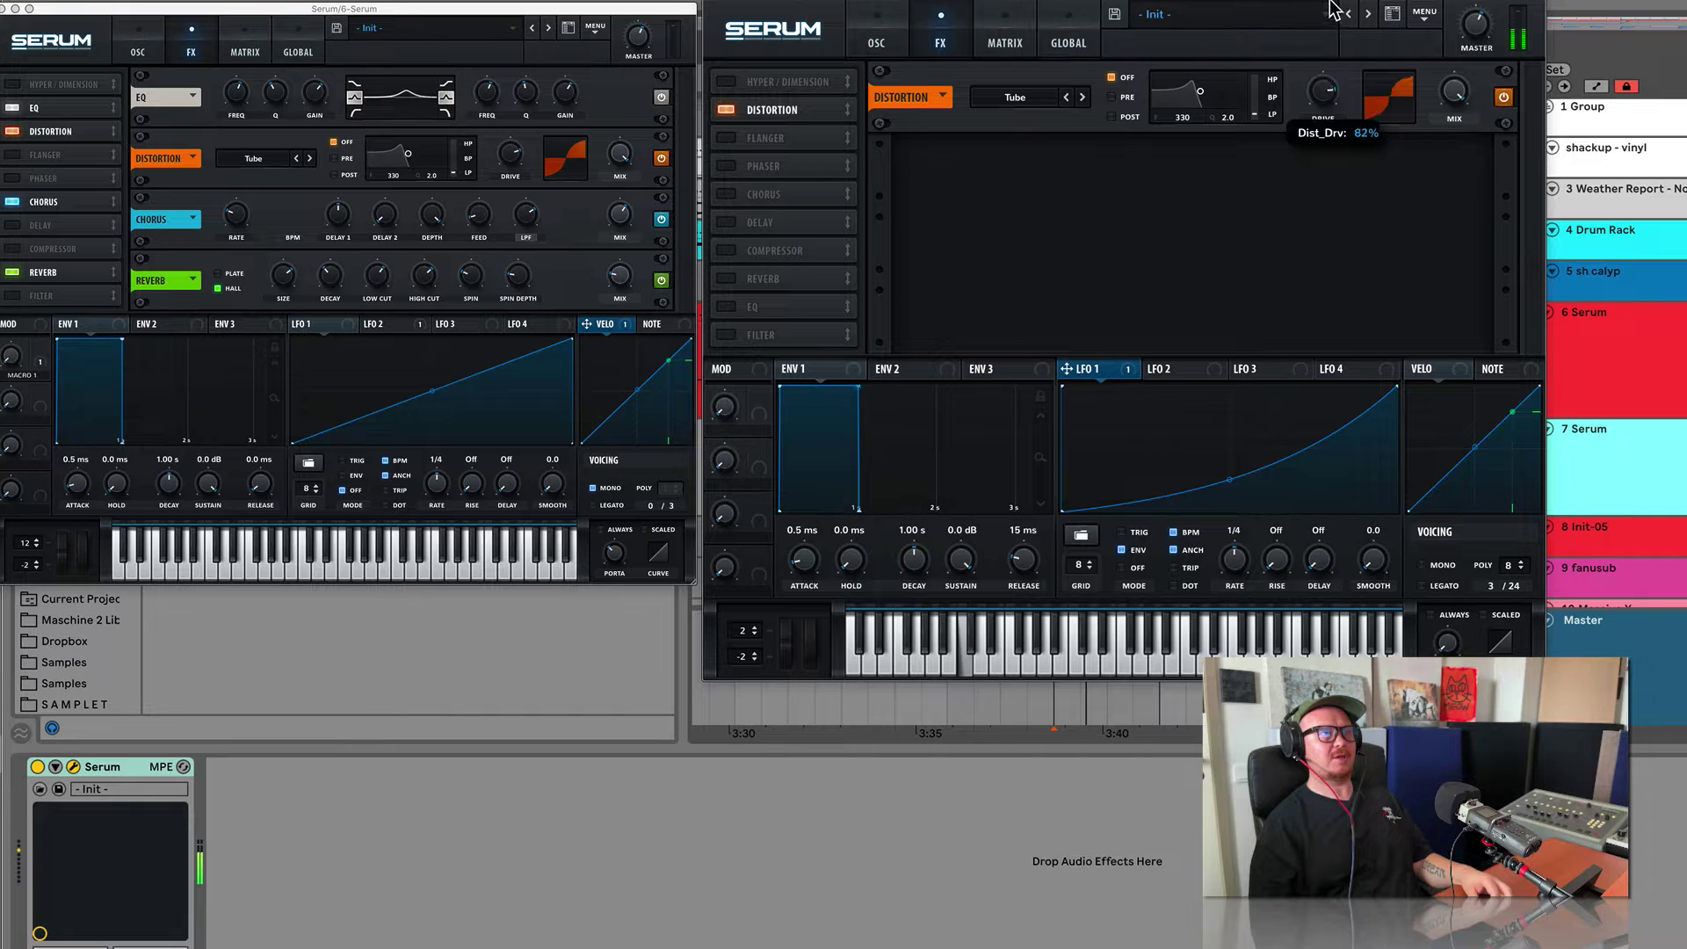
pyautogui.click(1666, 338)
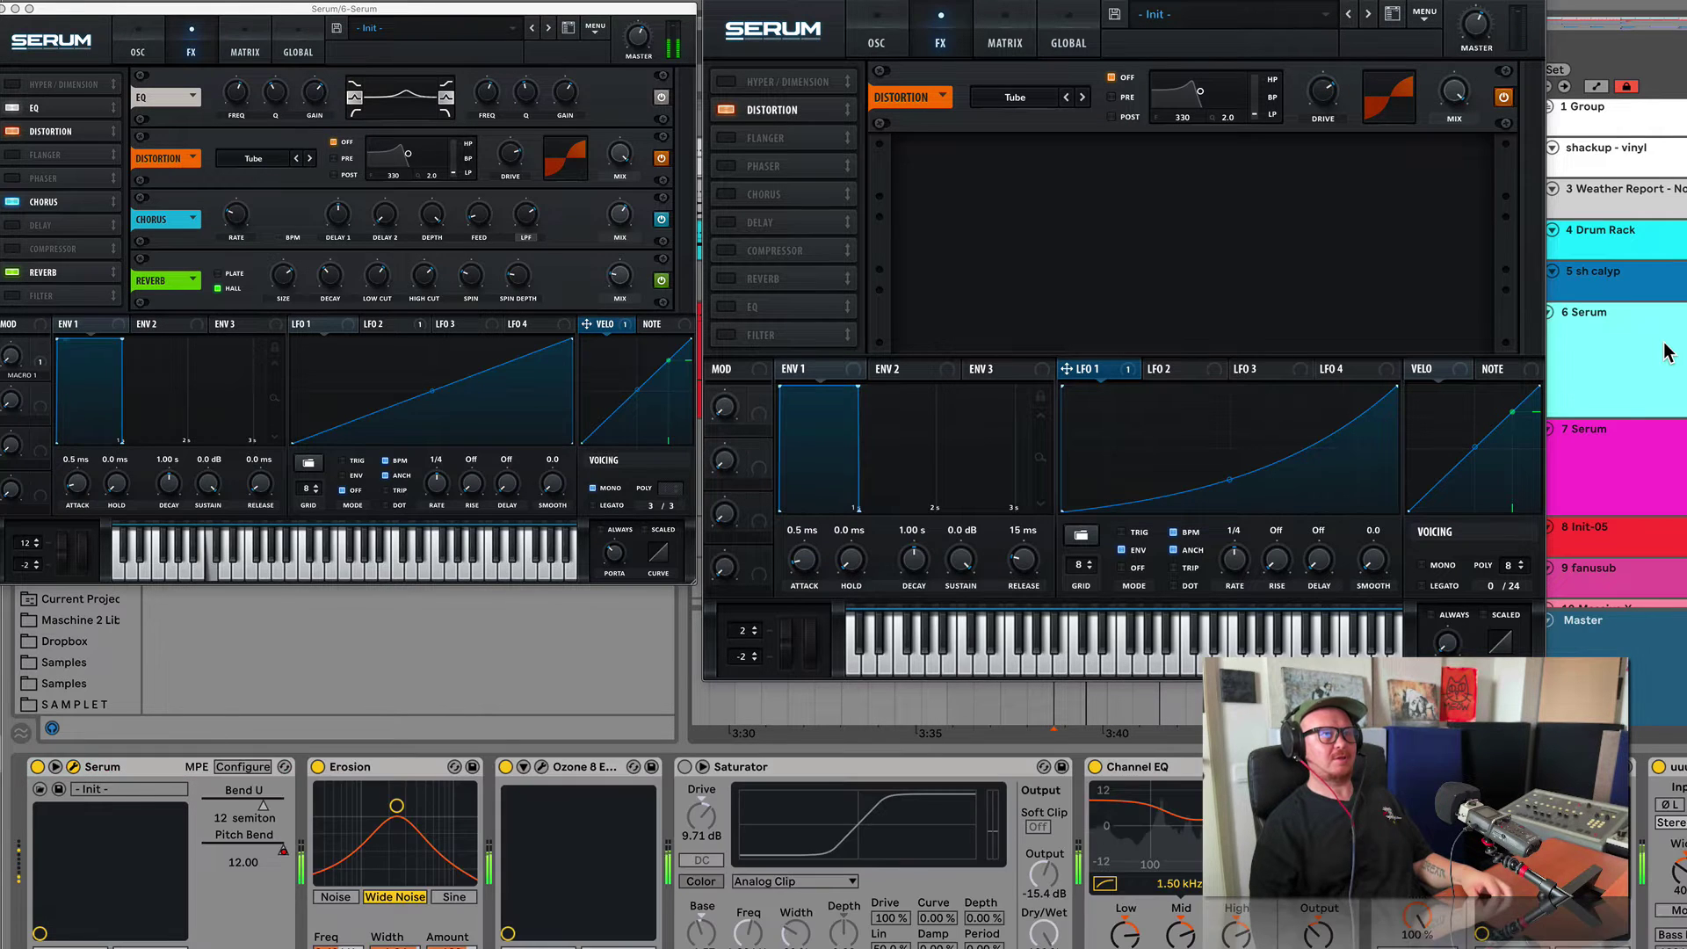
pyautogui.click(1631, 449)
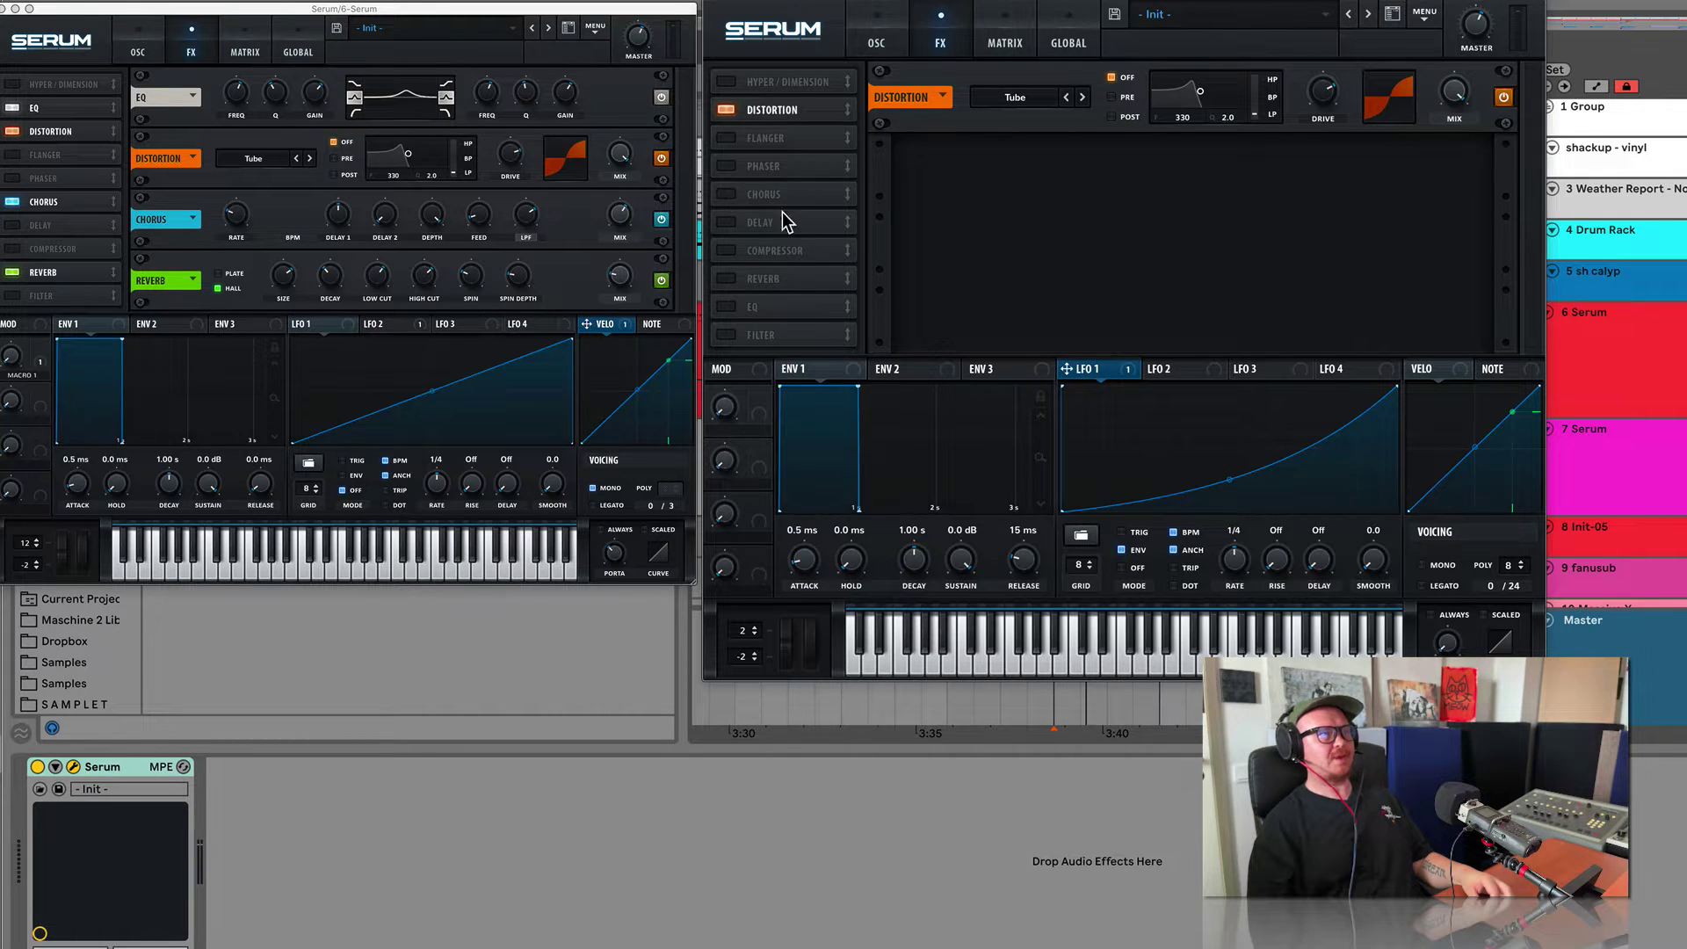
# Enable the EQ effect and move it ahead of the distortion in the effects chain.
pyautogui.click(726, 307)
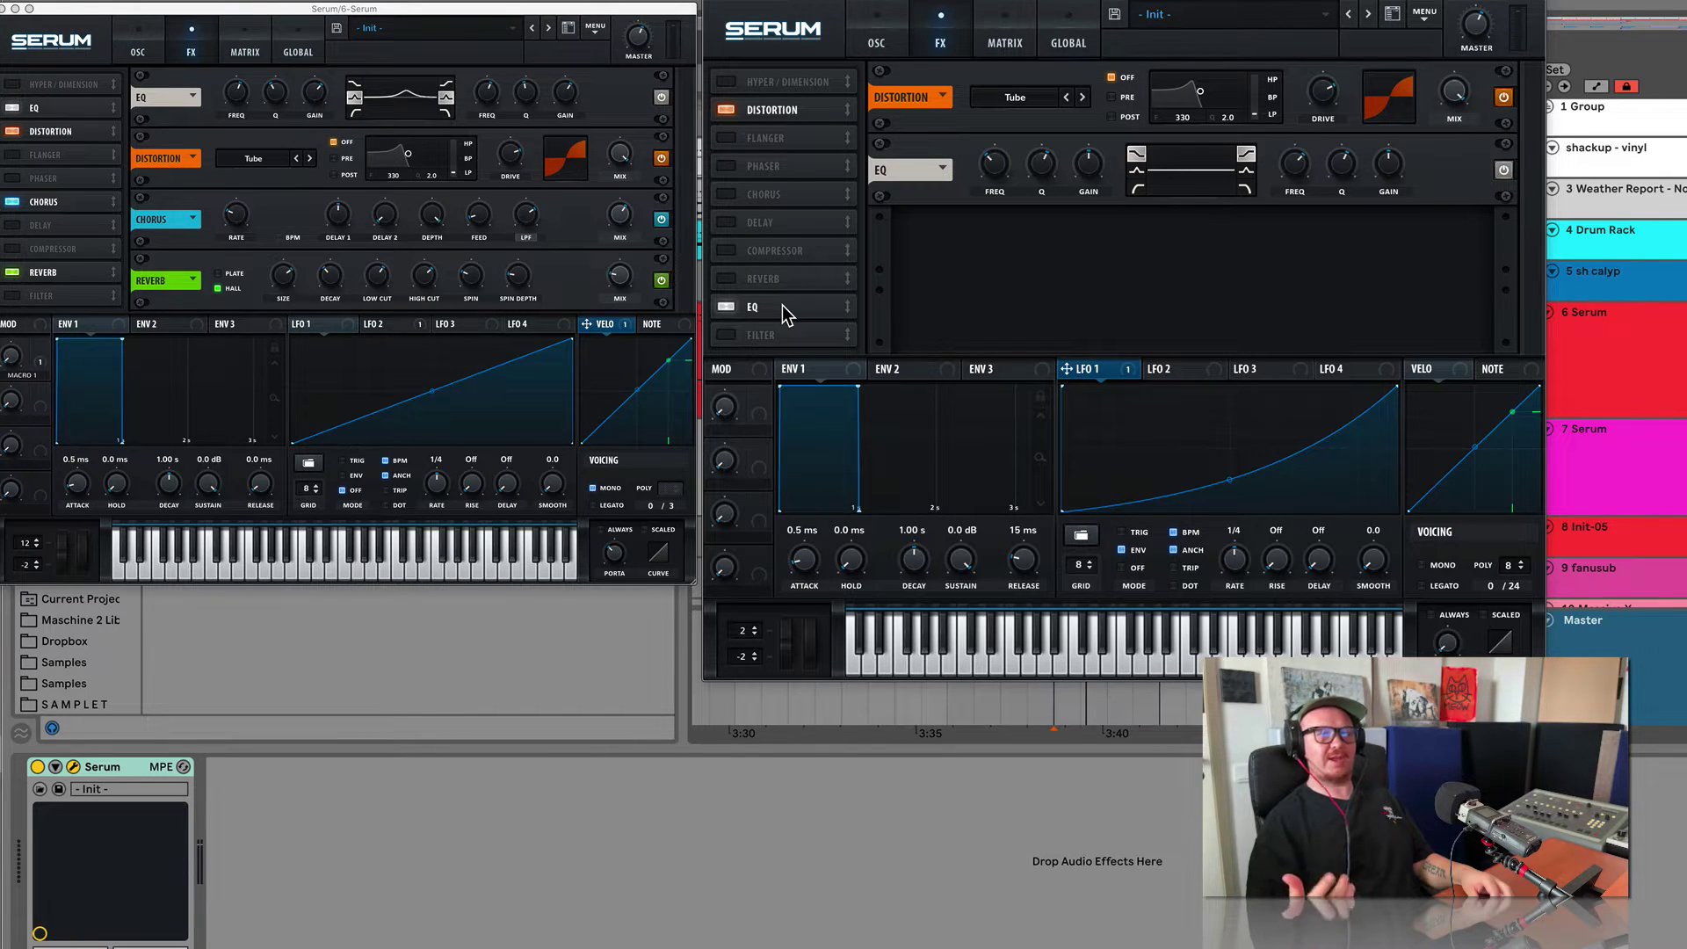
pyautogui.moveTo(782, 304); pyautogui.dragTo(800, 108)
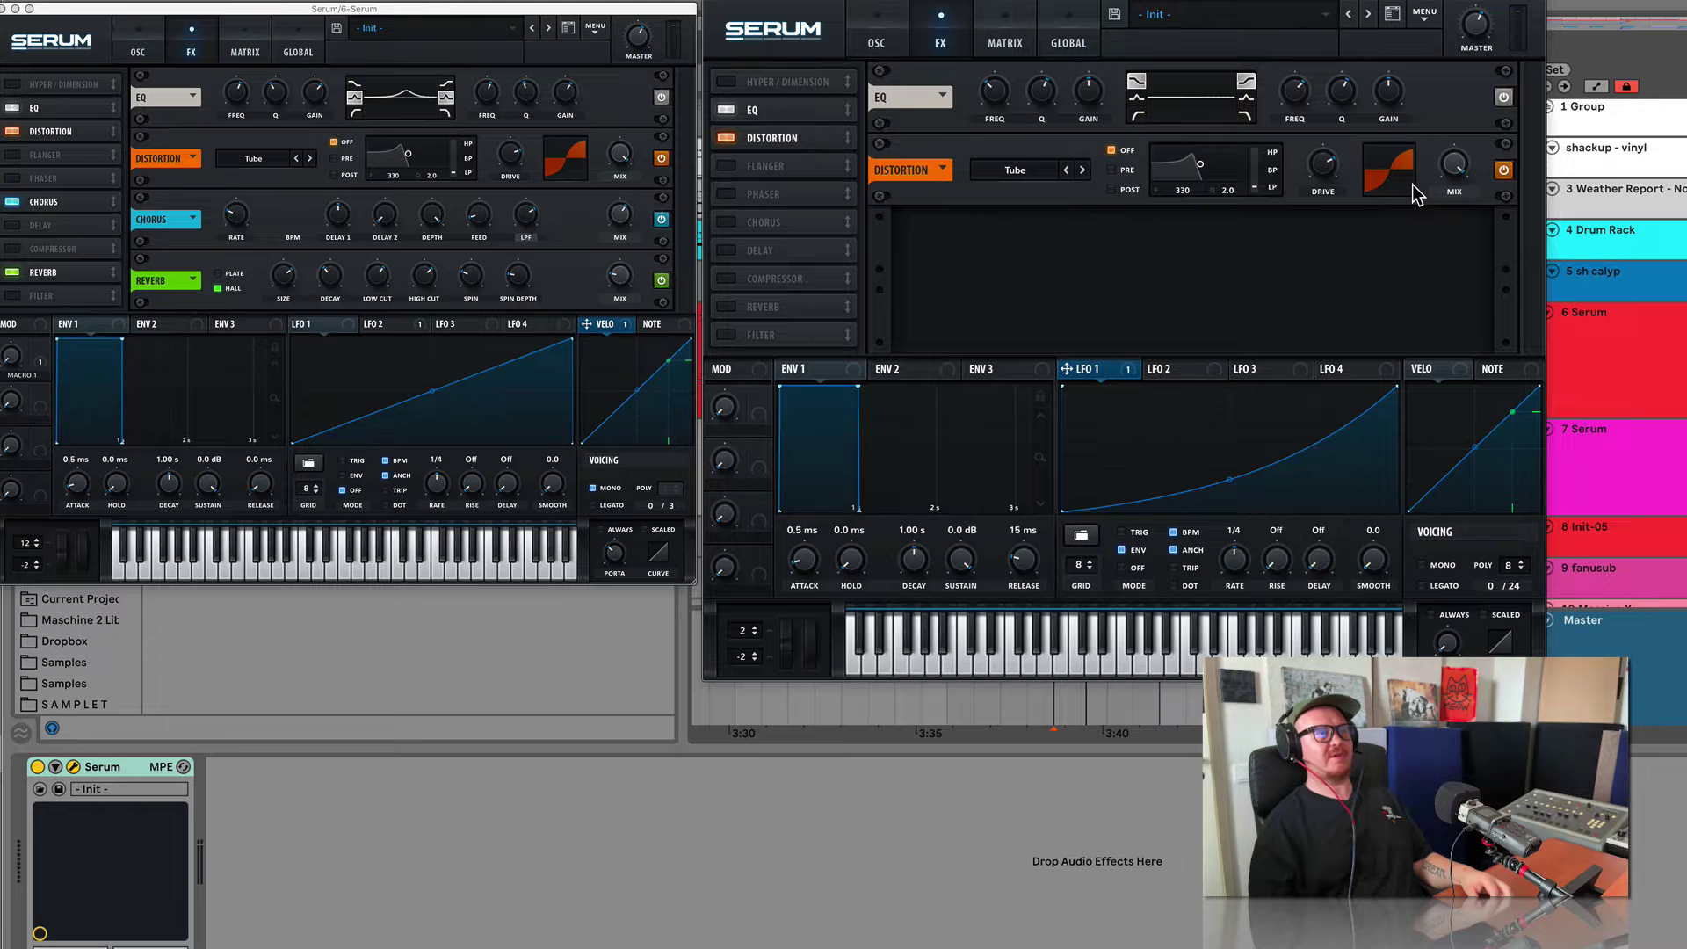
# Set both EQ bands to the peak shape and boost the high band's gain, comparing with the 6 Serum track.
pyautogui.click(1245, 98)
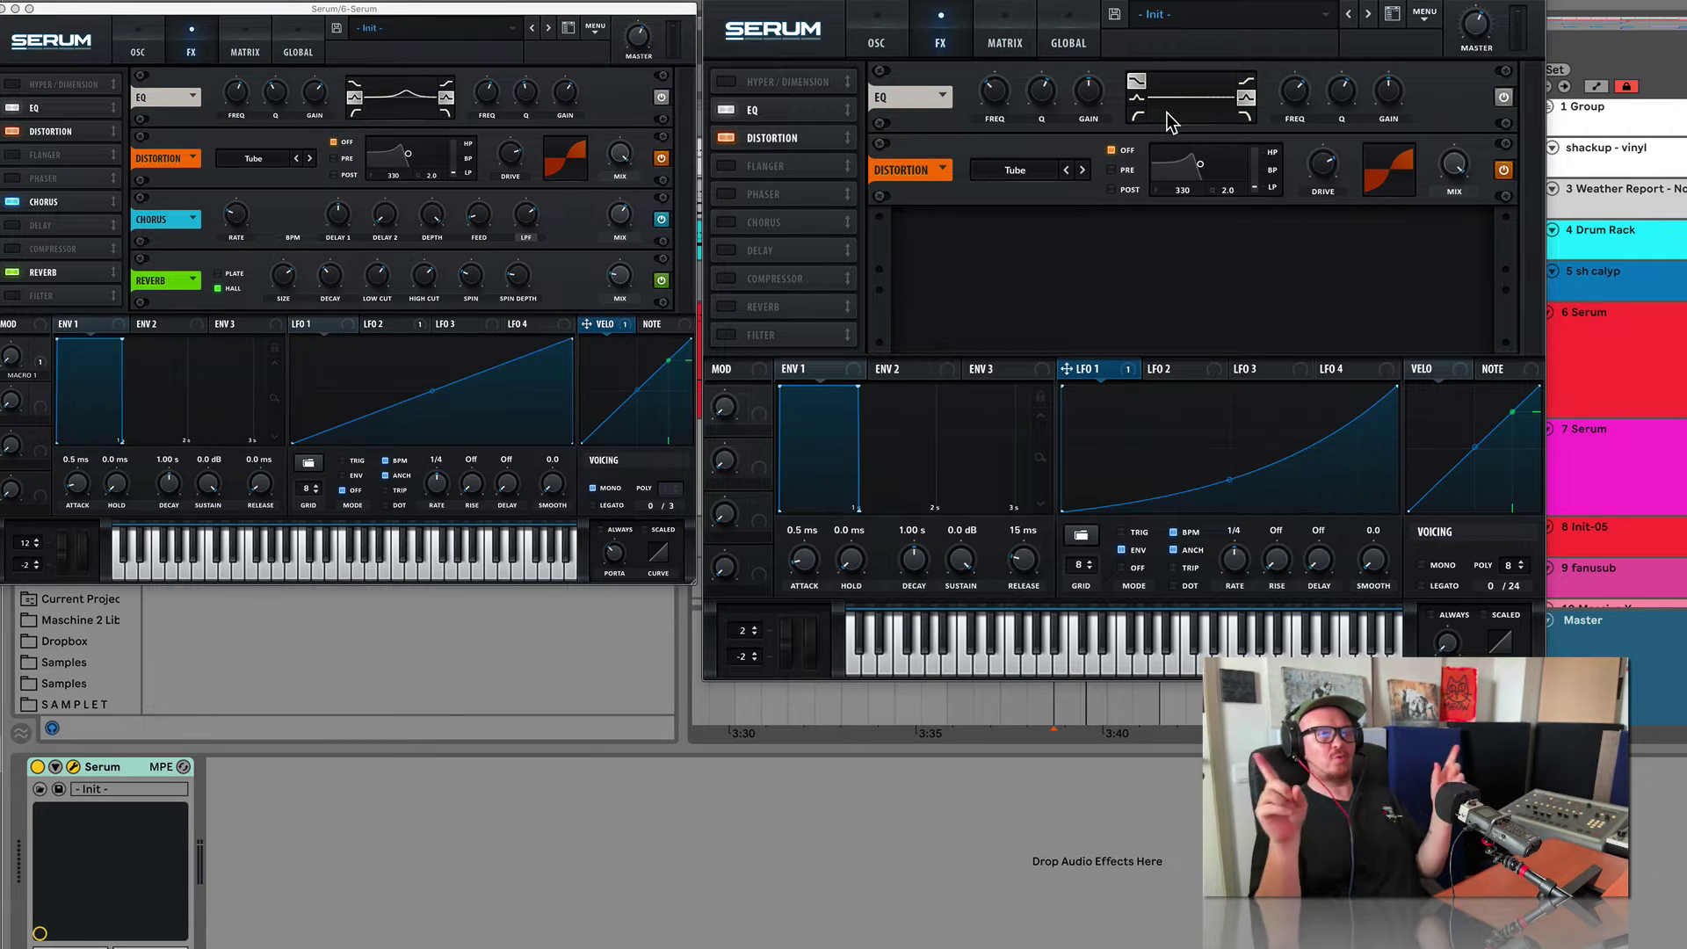
pyautogui.click(1137, 97)
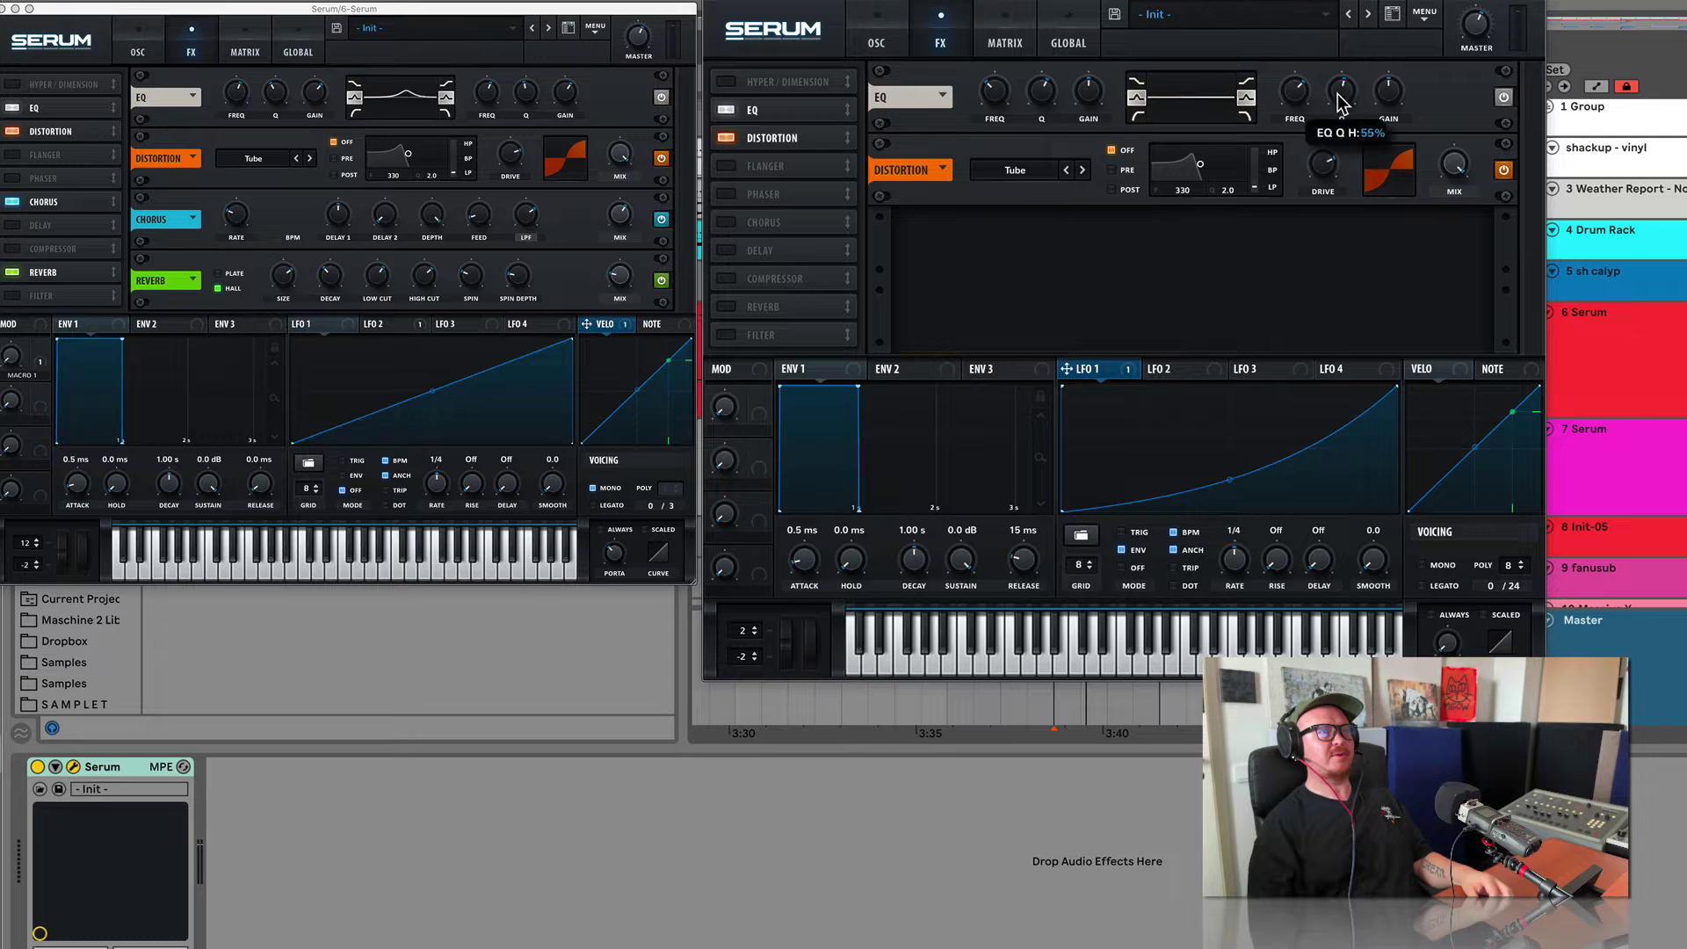
pyautogui.moveTo(1390, 102); pyautogui.dragTo(1393, 25)
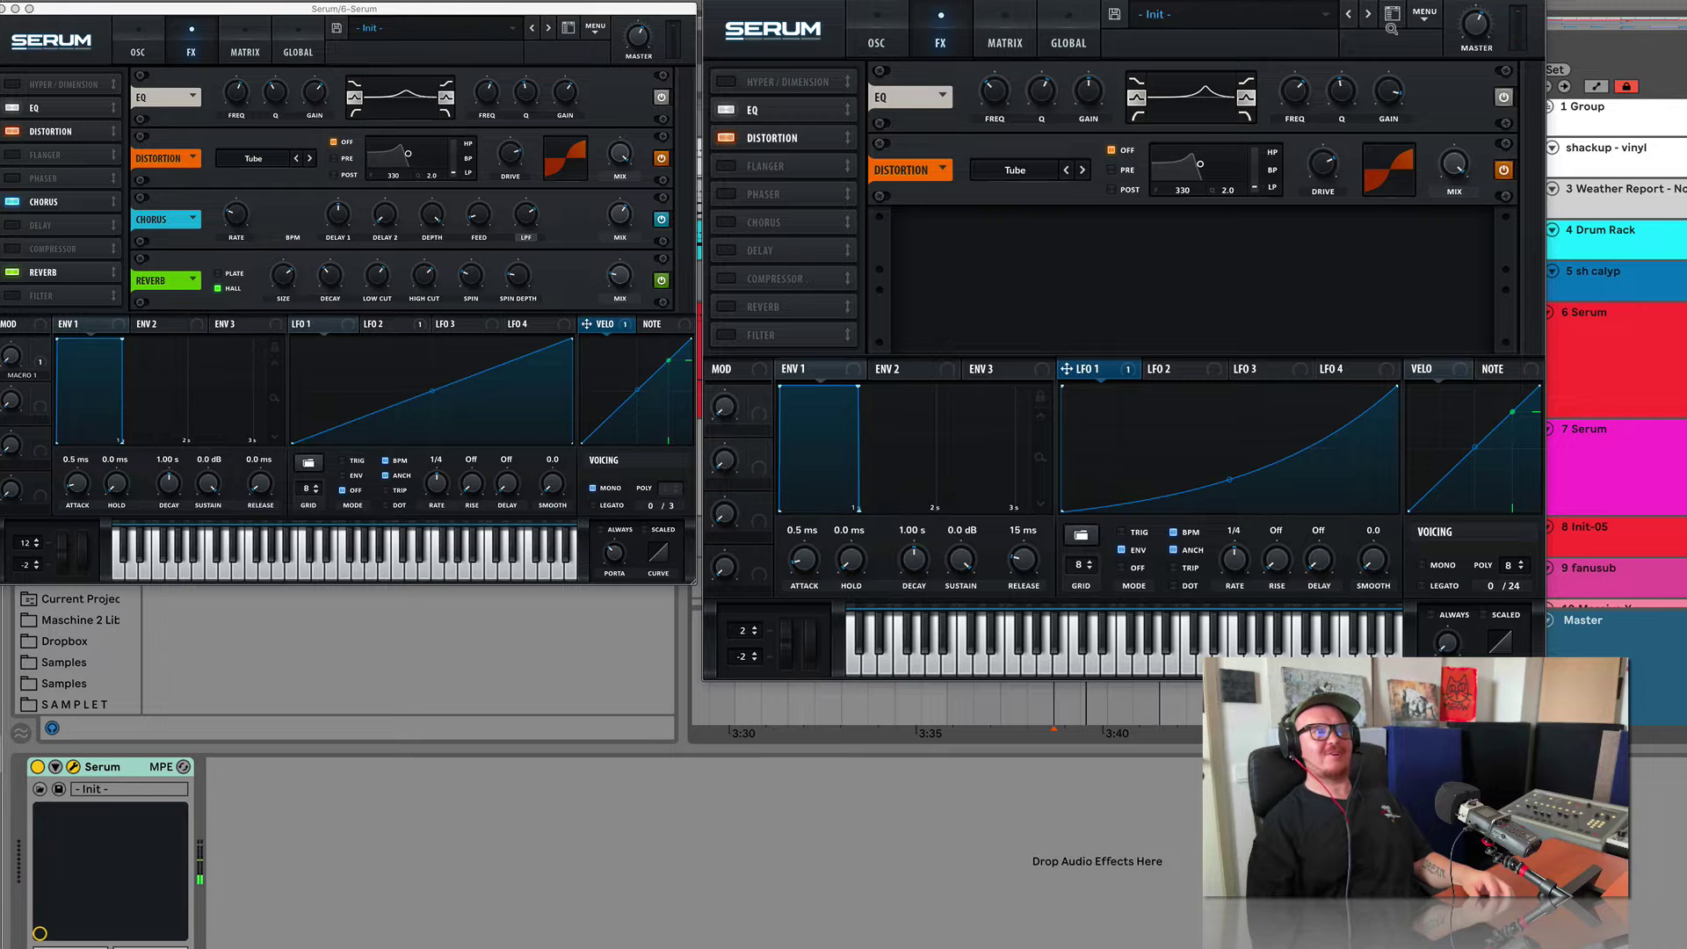
pyautogui.click(1669, 334)
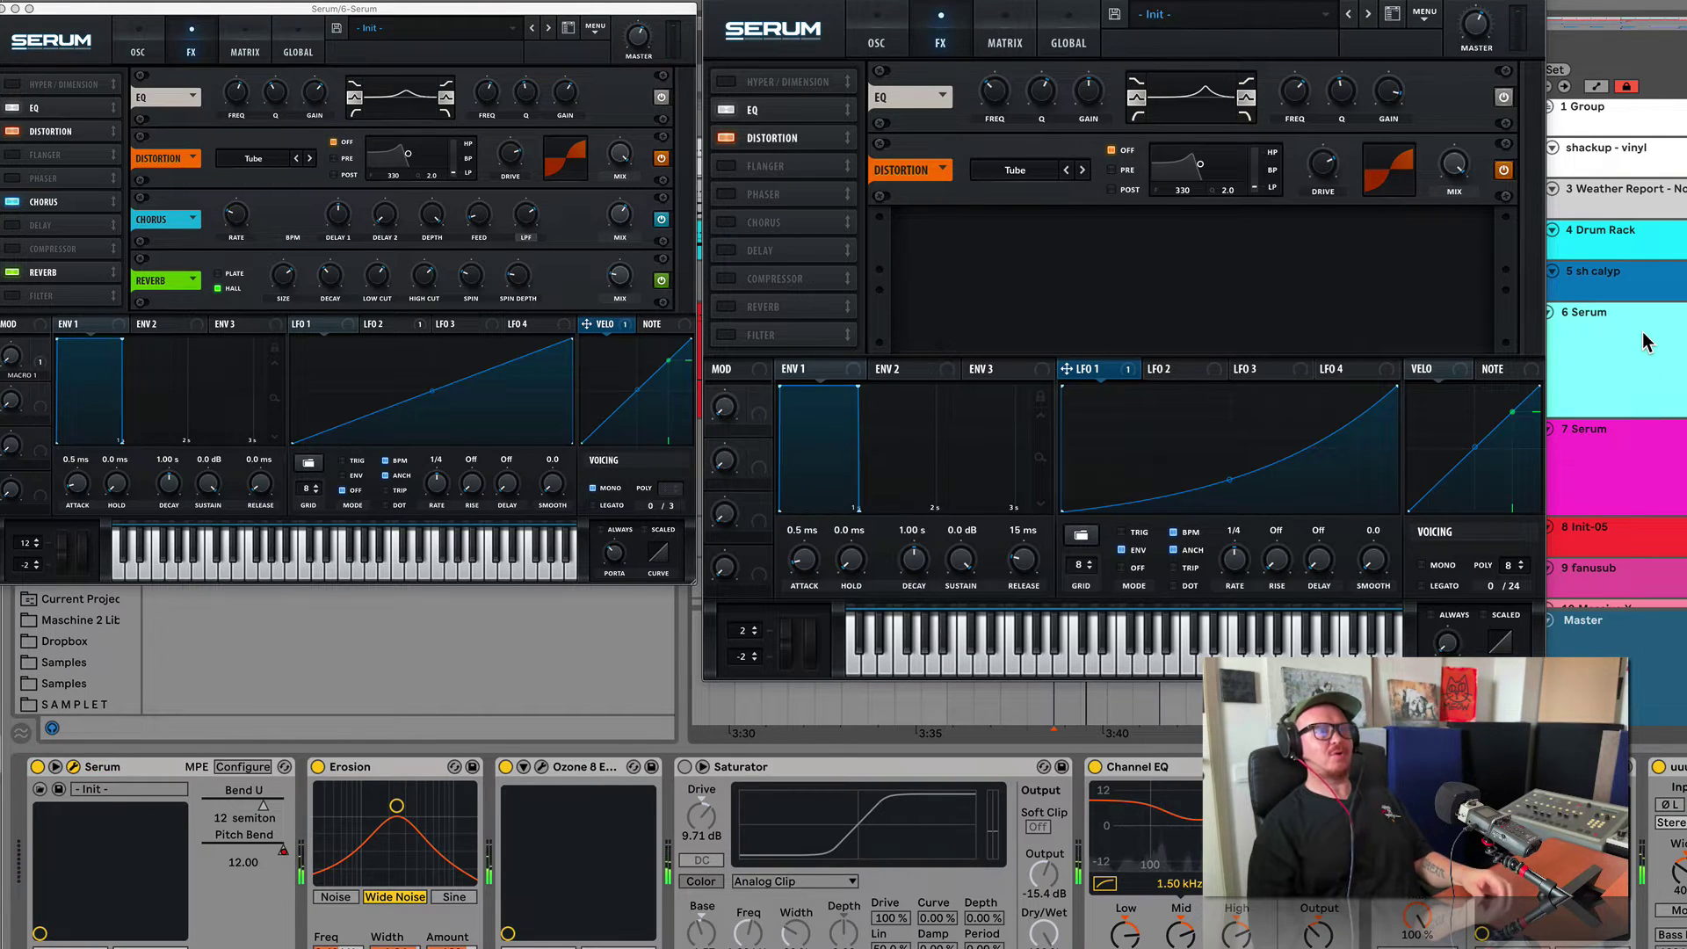
pyautogui.click(1632, 478)
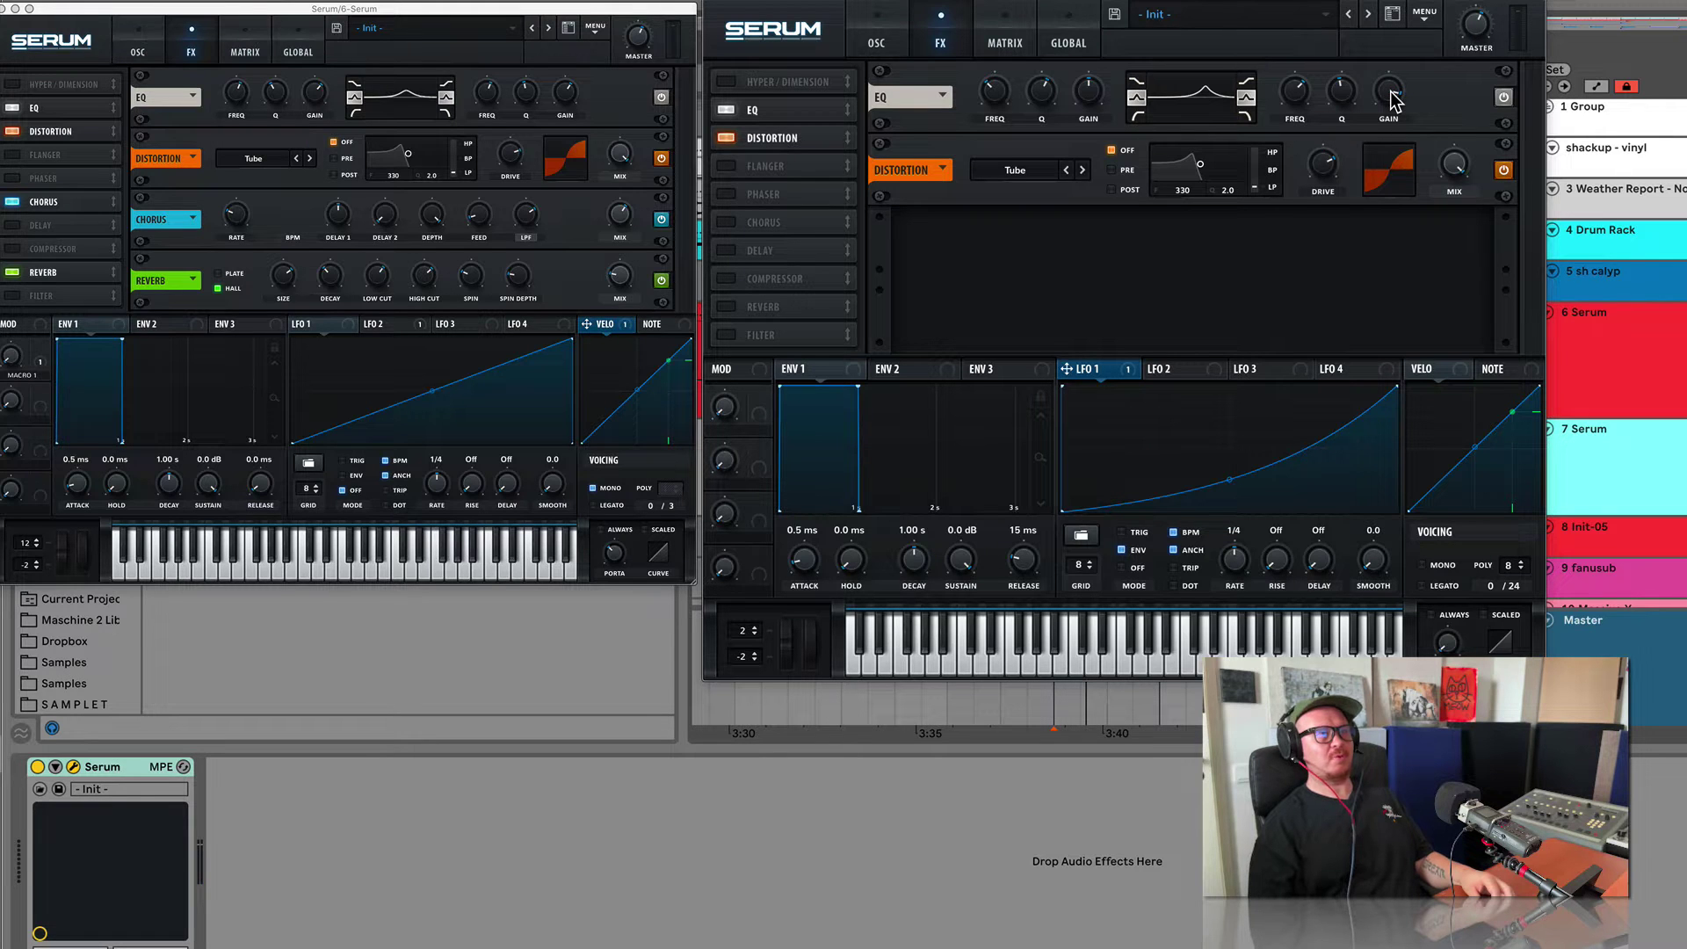
# Lower the EQ high band's Q to about 31%, readjust its gain, and compare with the EQ and distortion bypassed.
pyautogui.moveTo(1340, 92); pyautogui.dragTo(1384, 151)
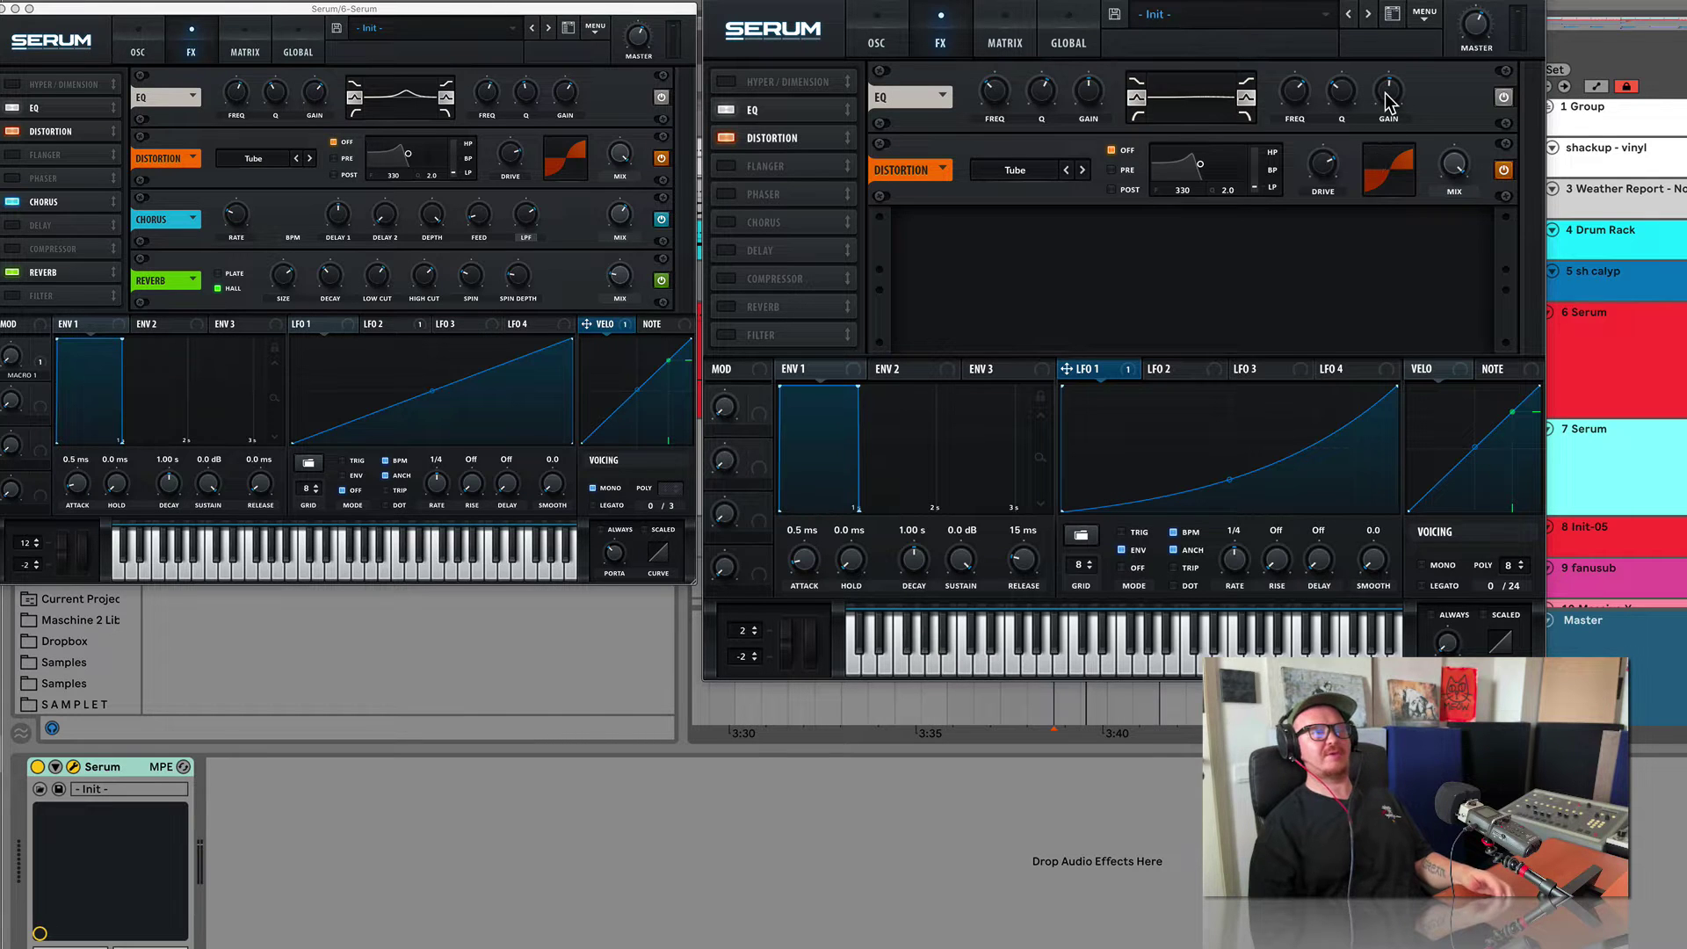
pyautogui.moveTo(1388, 99); pyautogui.dragTo(1373, 26)
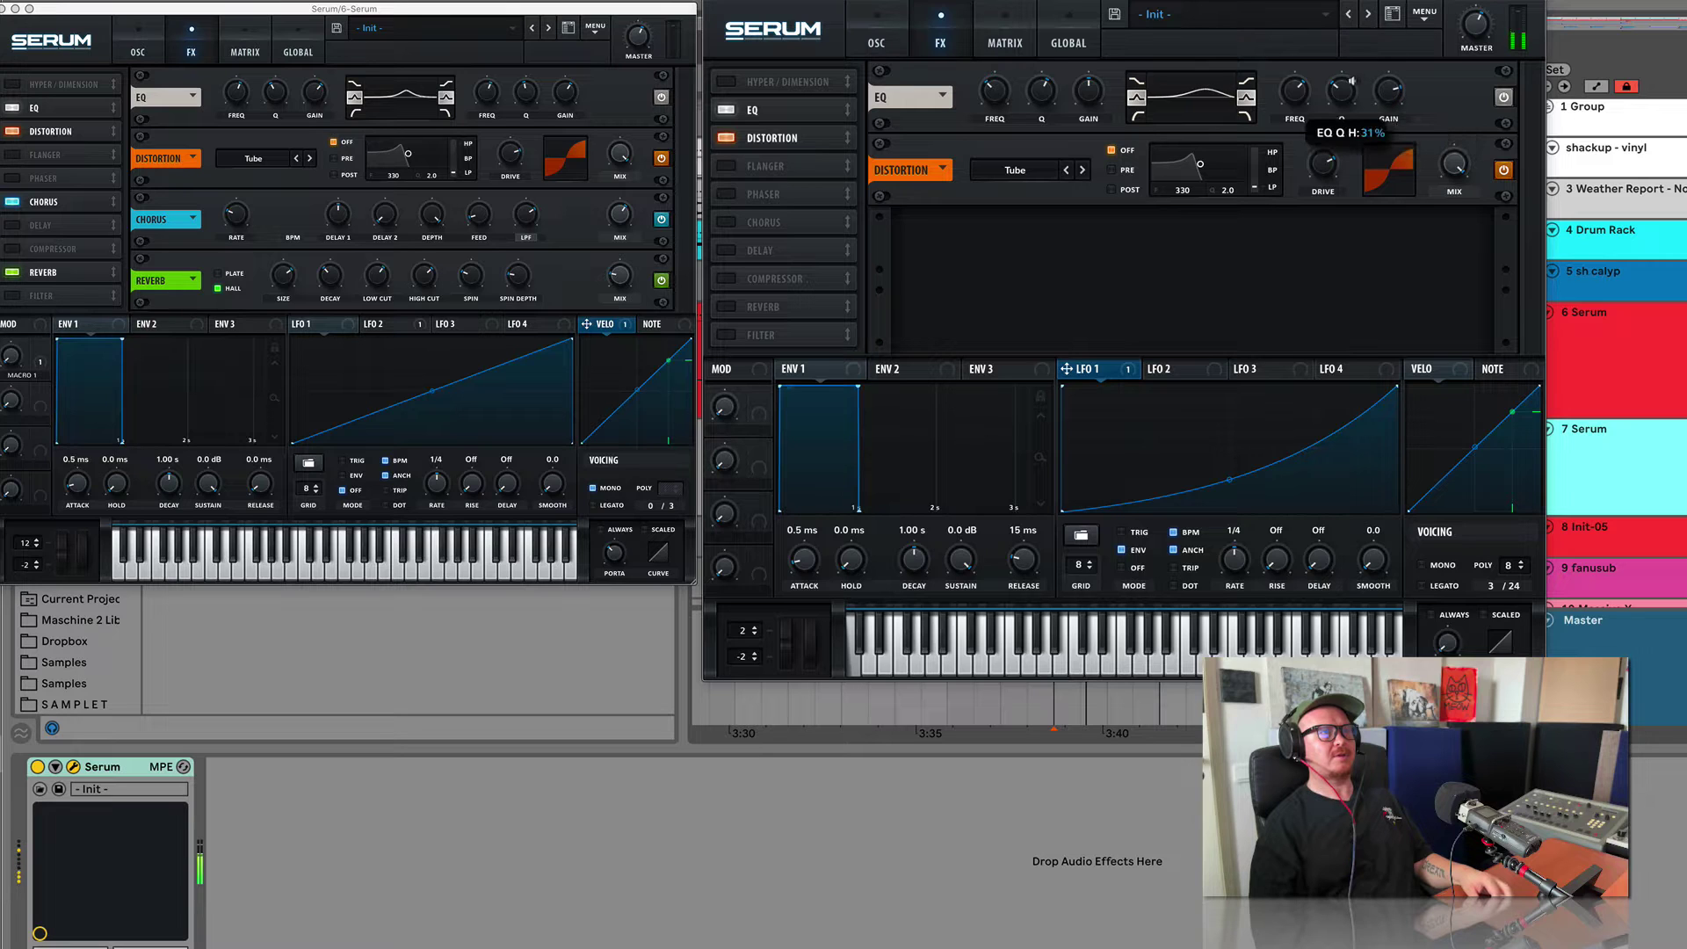
pyautogui.moveTo(1298, 87); pyautogui.dragTo(1327, 61)
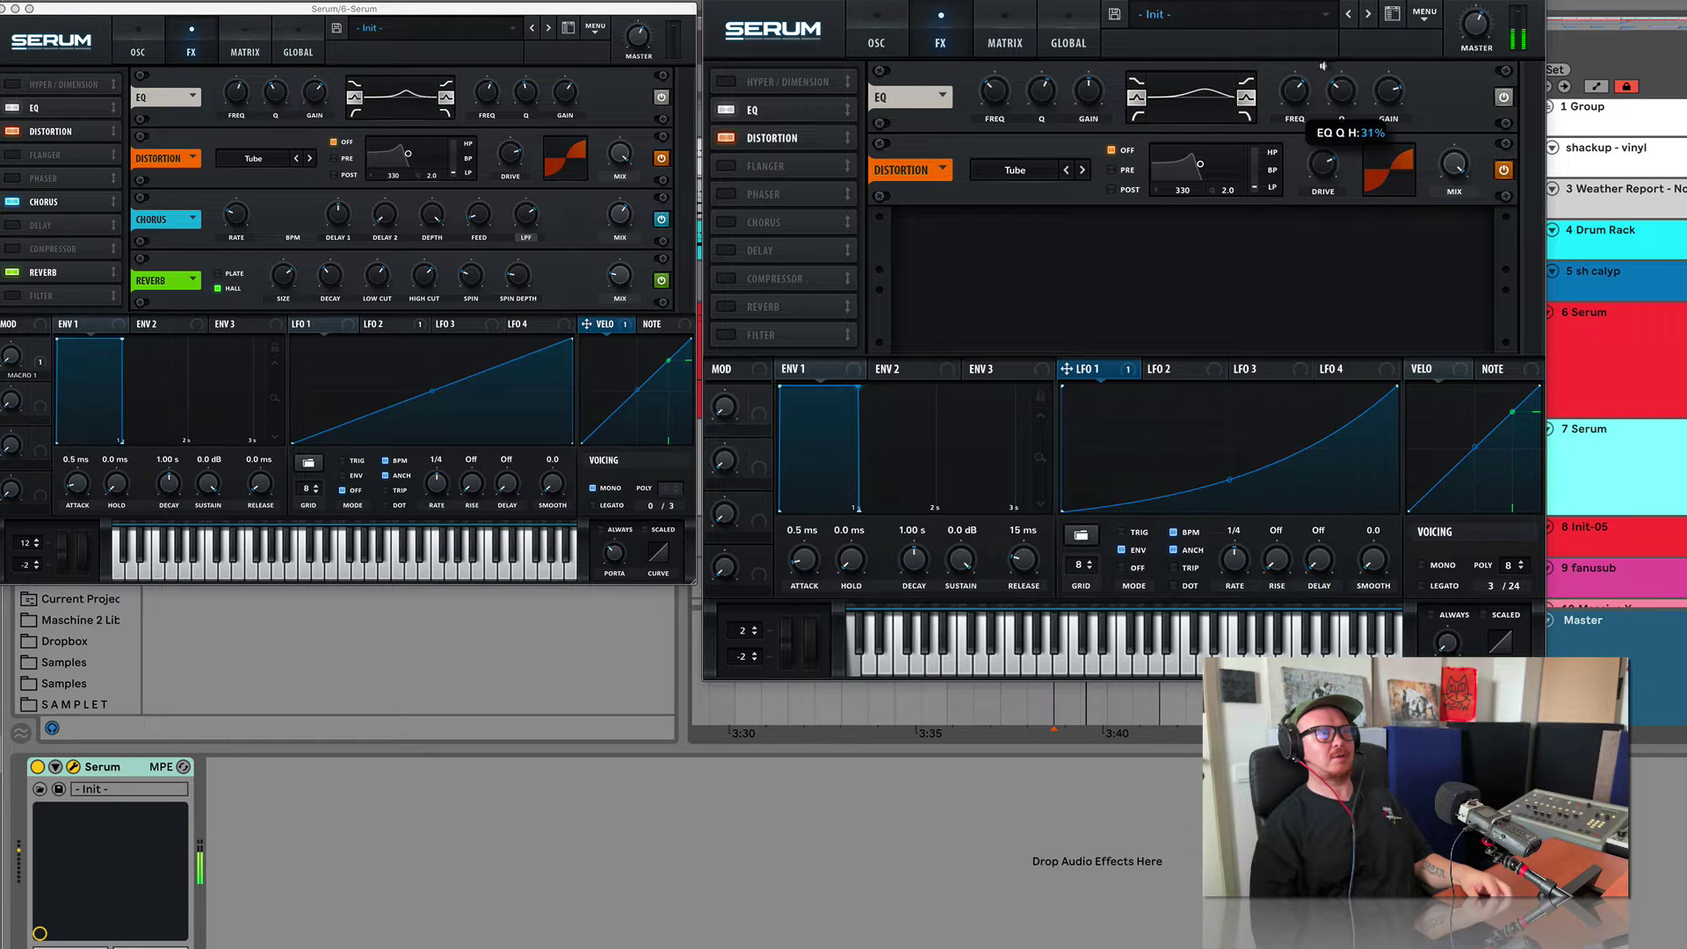
pyautogui.moveTo(1388, 91); pyautogui.dragTo(1389, 149)
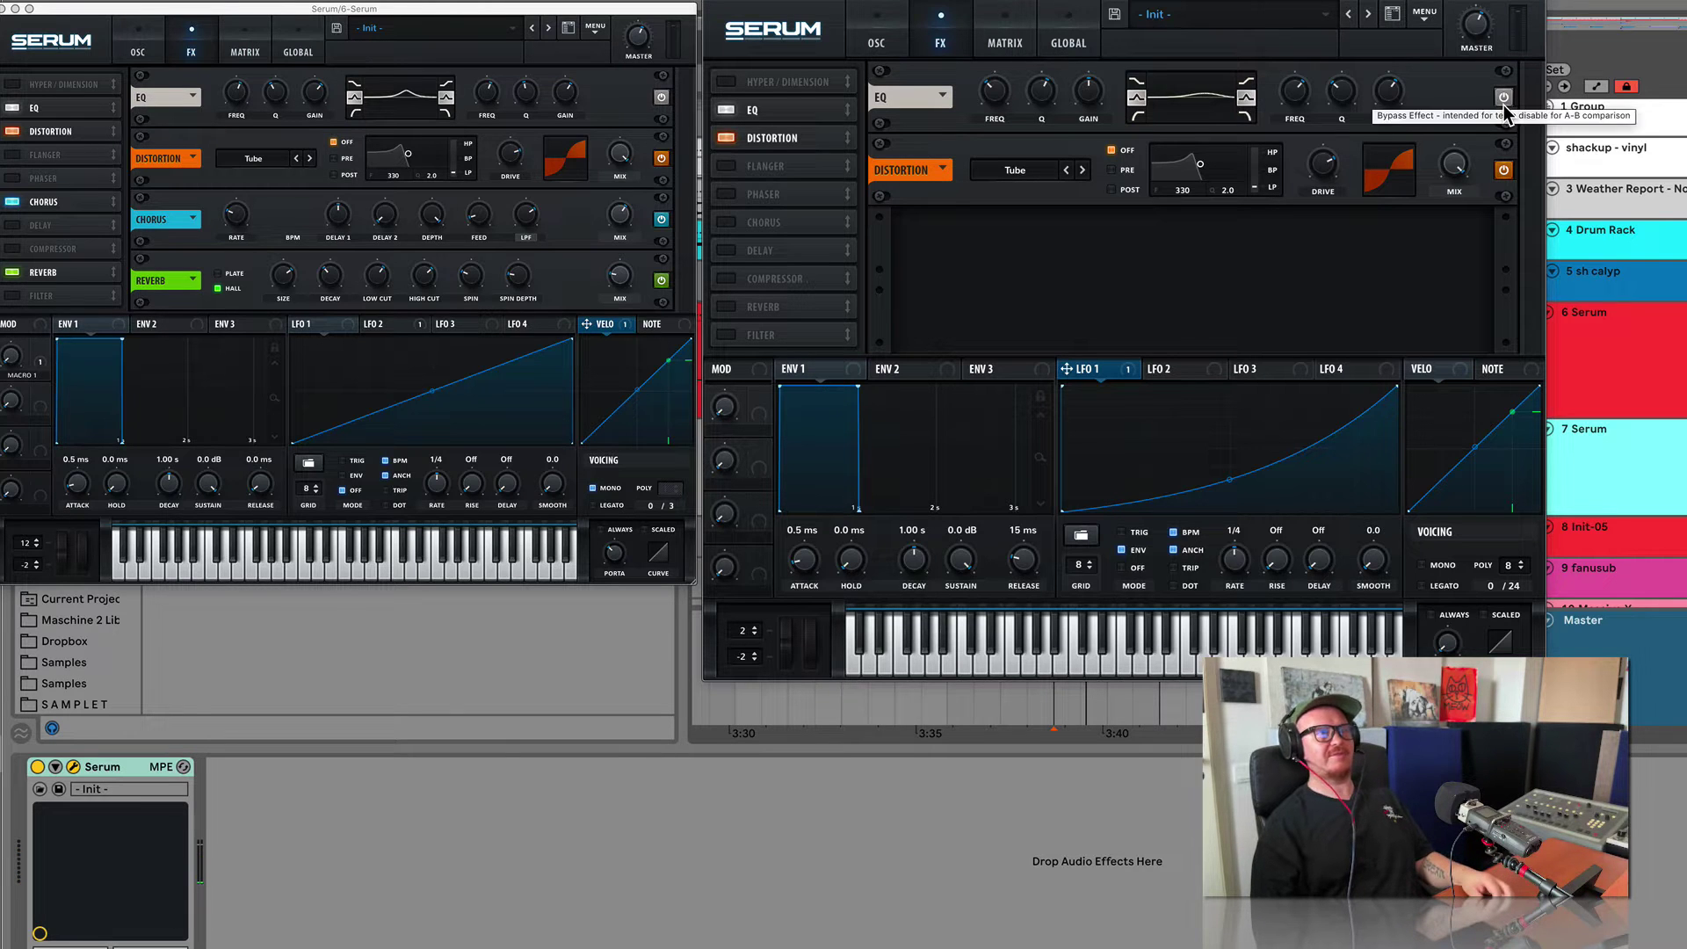
pyautogui.click(1502, 166)
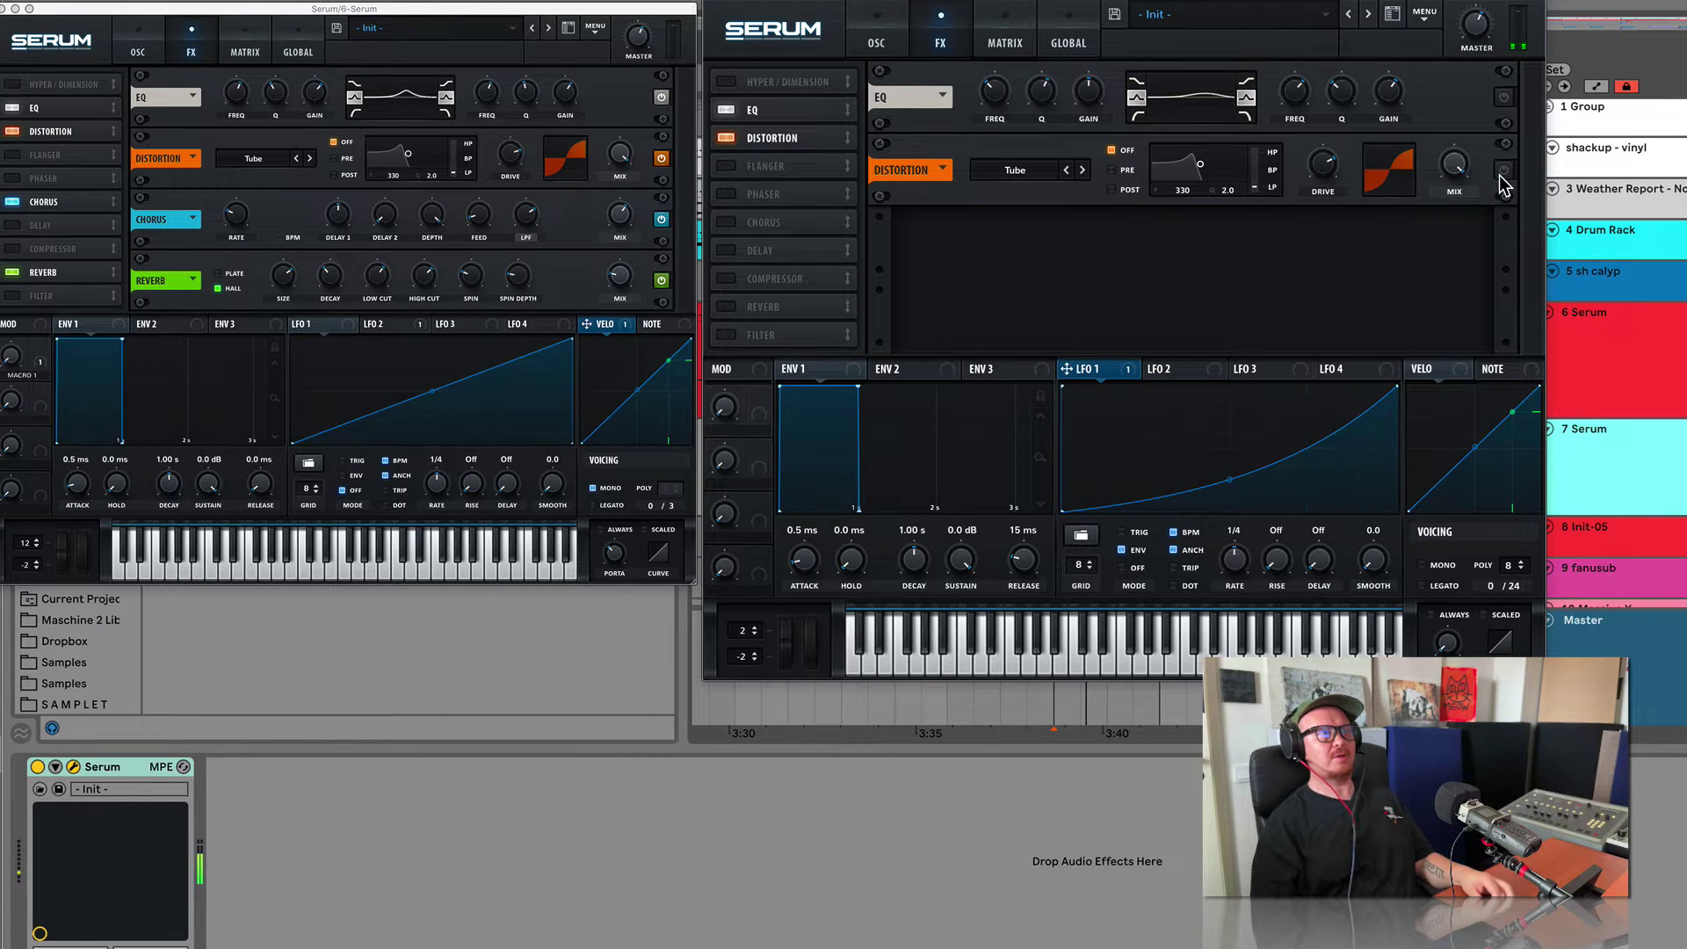
pyautogui.click(1501, 170)
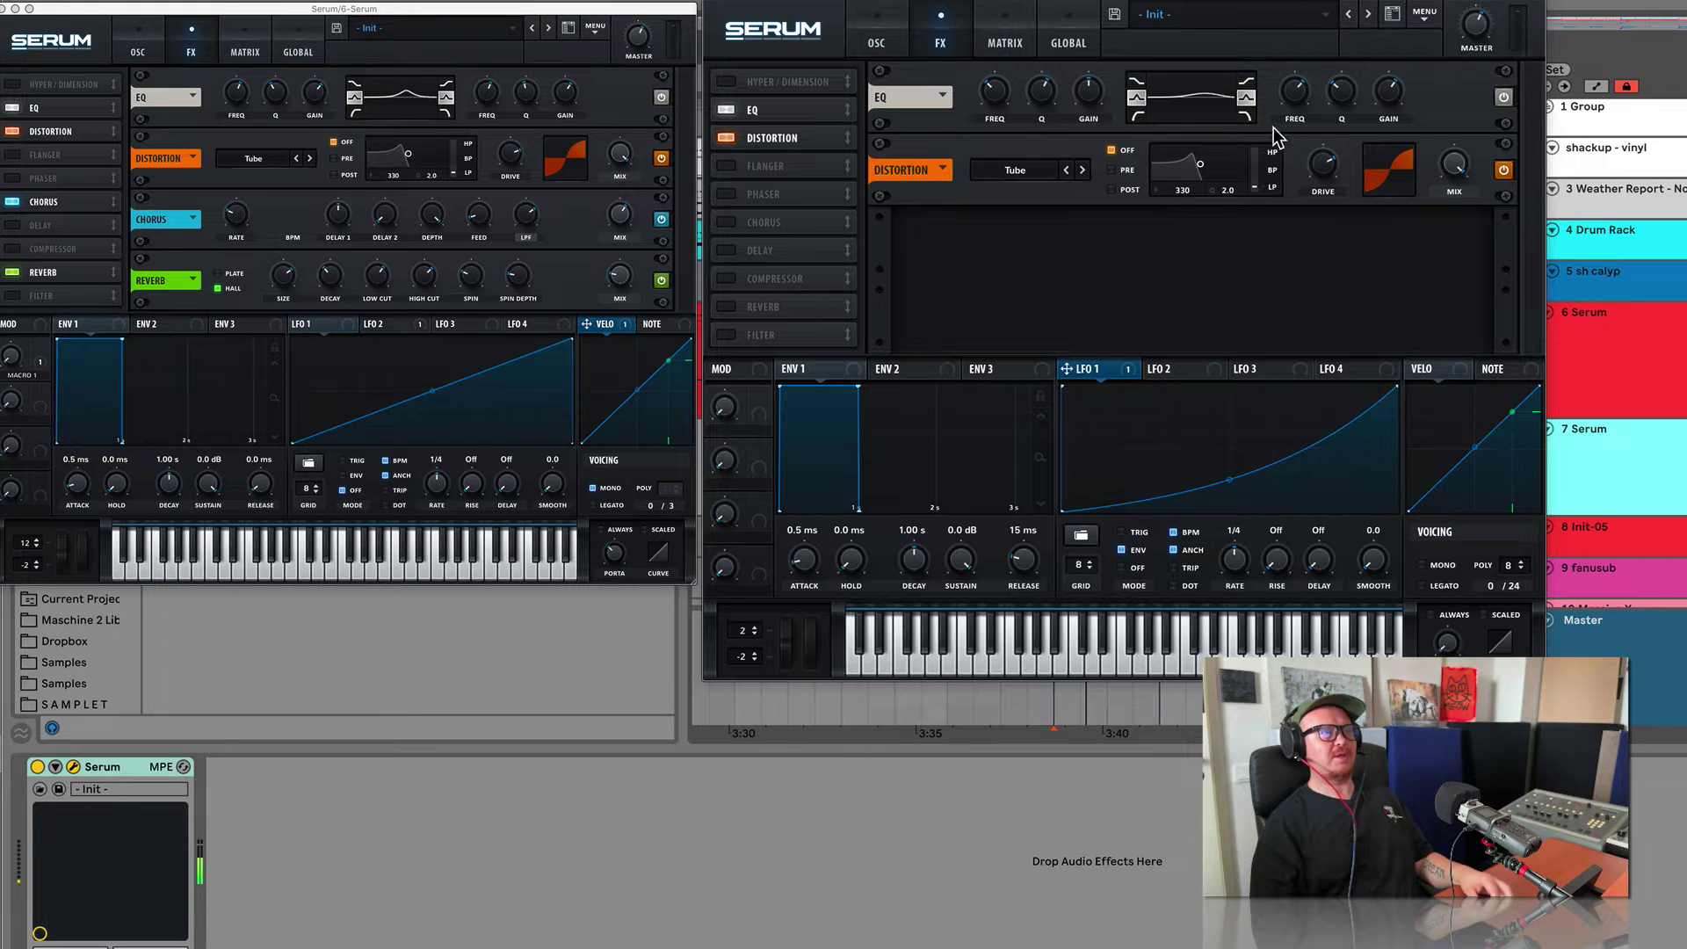
# Try the EQ low band's gain, set the high band's Q to about 44%, and compare with the 6 Serum track.
pyautogui.moveTo(1088, 90); pyautogui.dragTo(1002, 50)
pyautogui.moveTo(1088, 102); pyautogui.dragTo(1042, 81)
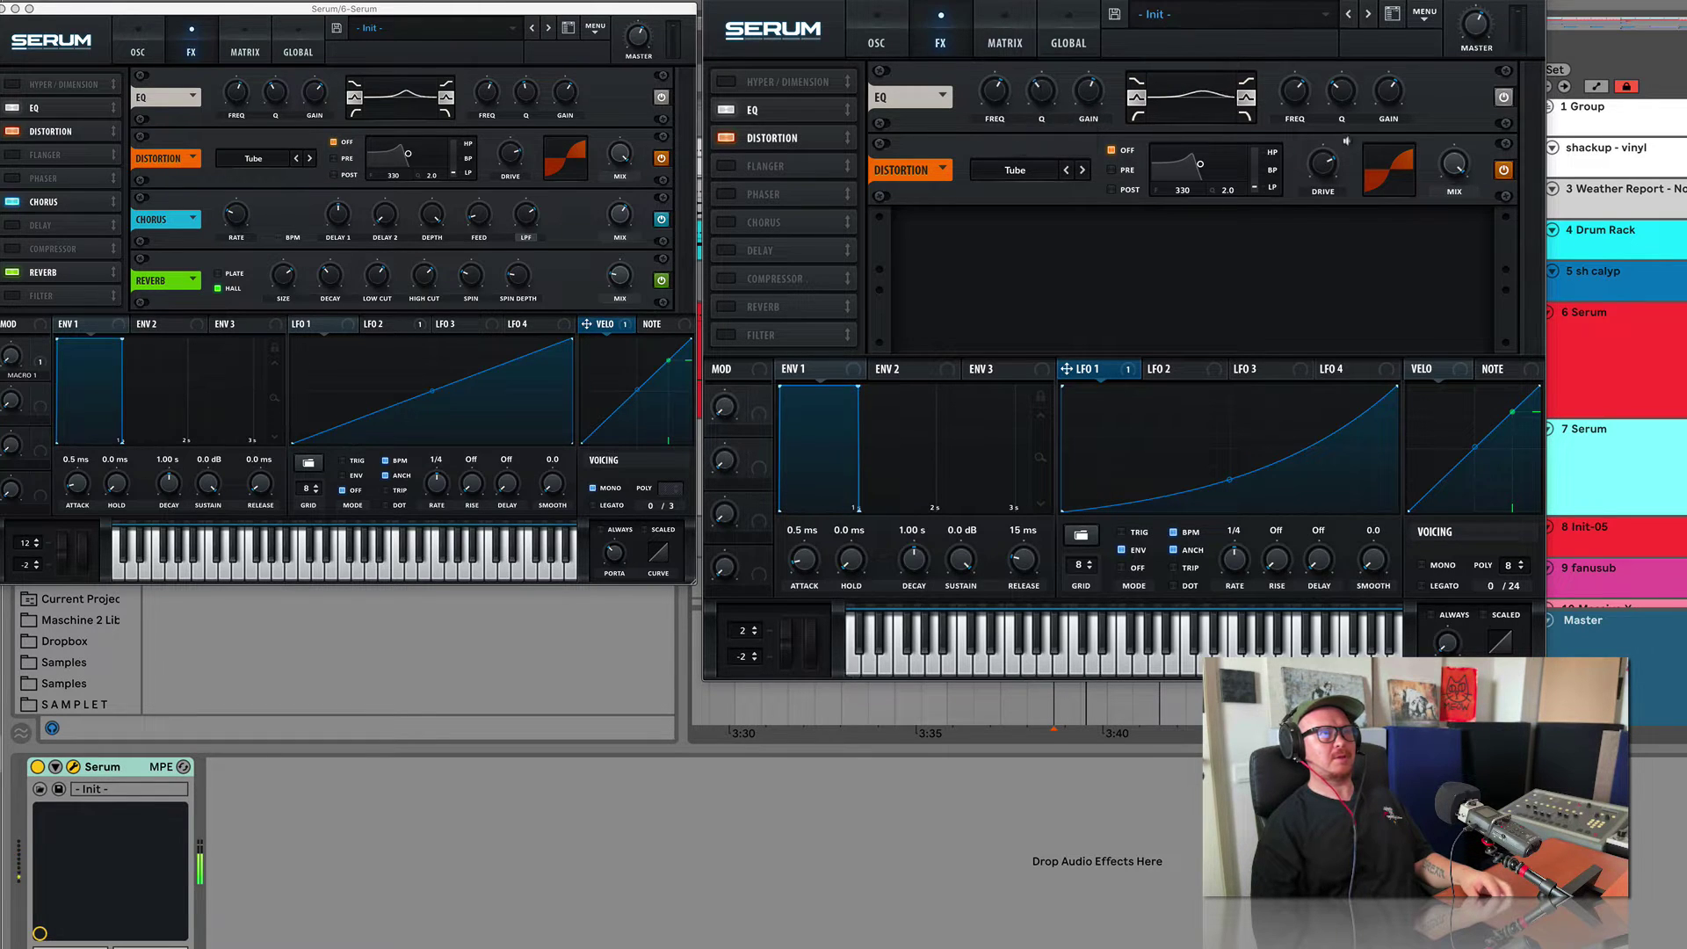
pyautogui.moveTo(1341, 93); pyautogui.dragTo(1337, 65)
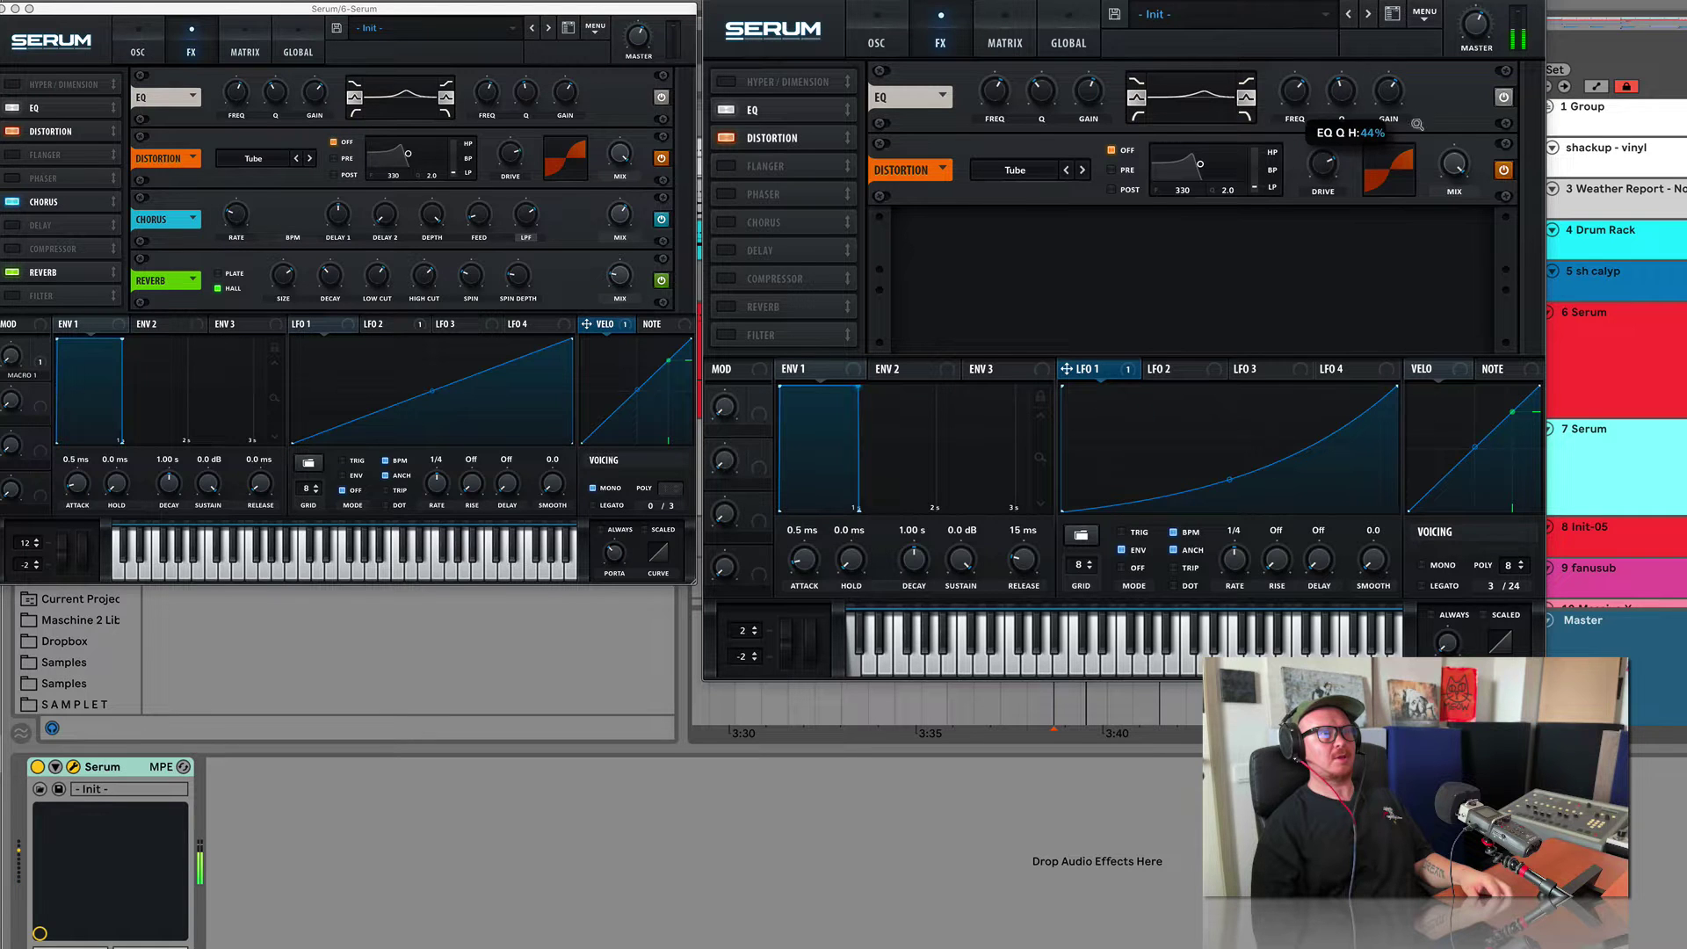
pyautogui.click(1641, 371)
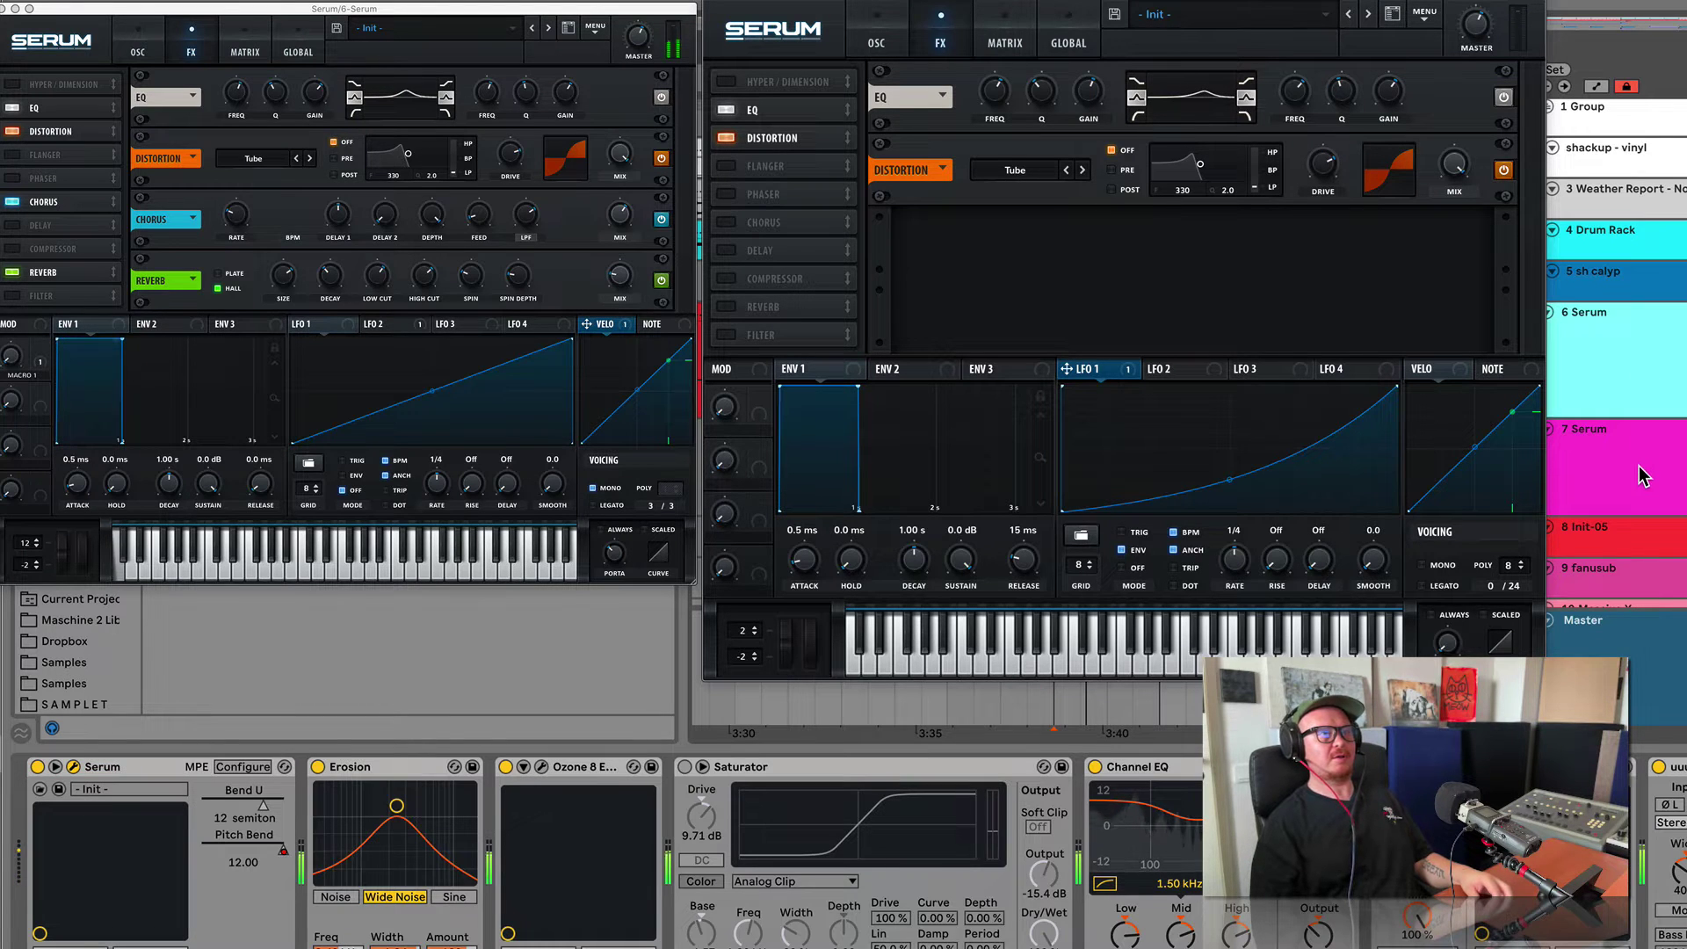
pyautogui.click(1641, 475)
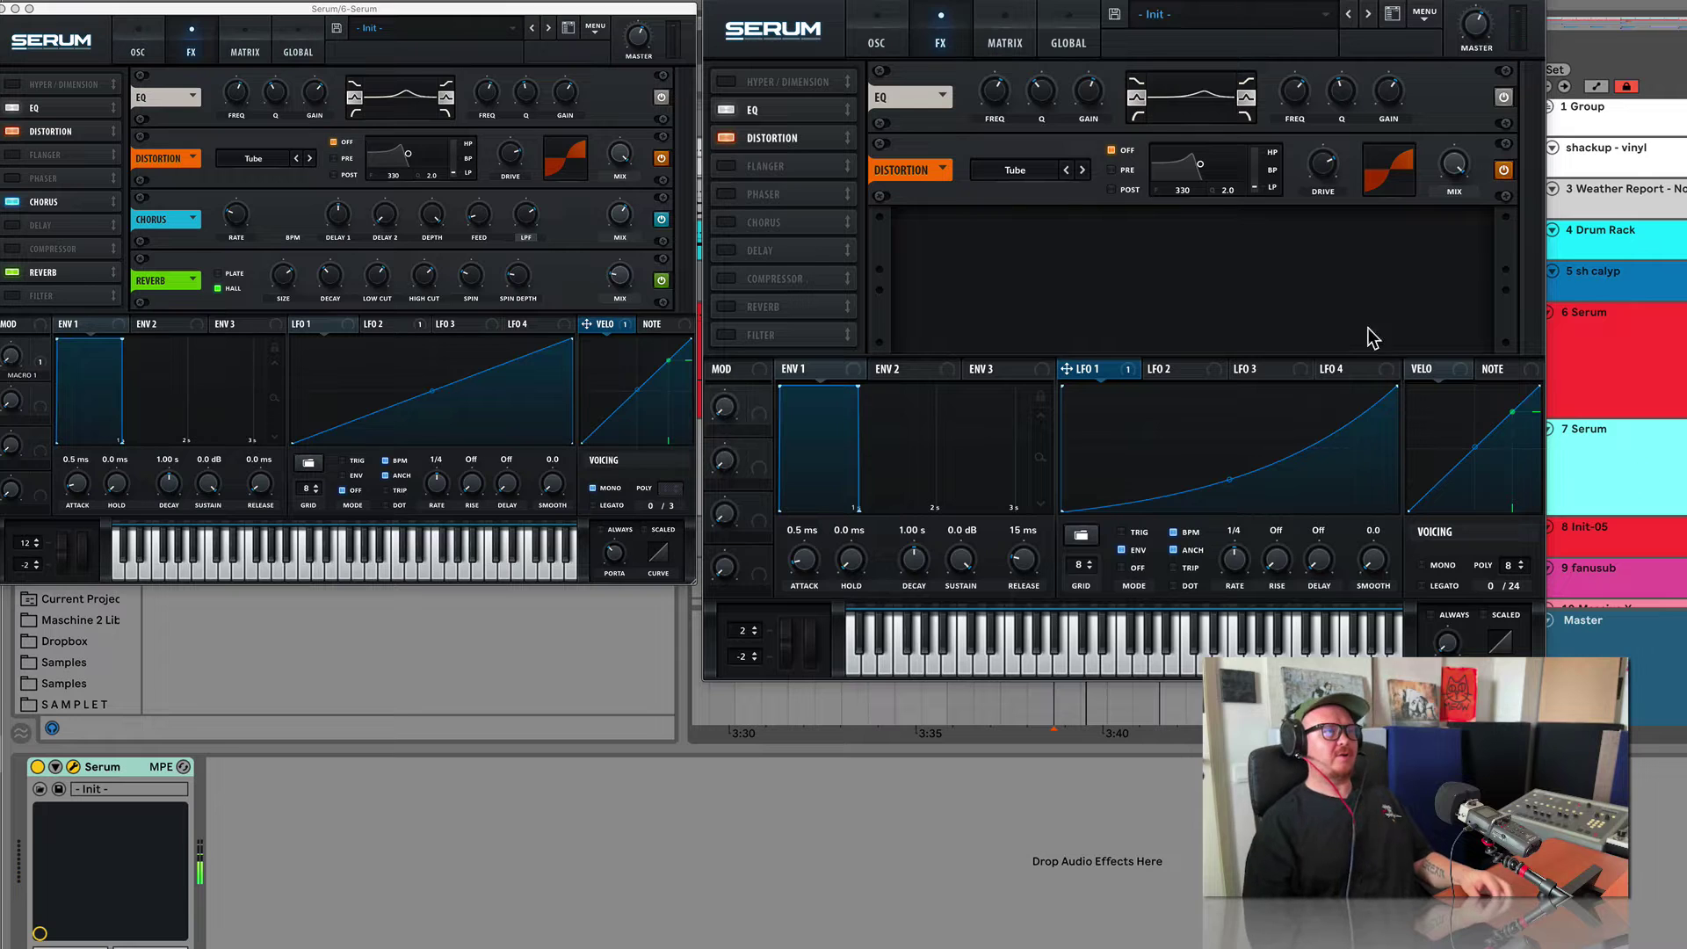
# Add a Chorus effect to the new patch with its mix at about 53%, and compare the sound with the chorus bypassed.
pyautogui.click(725, 223)
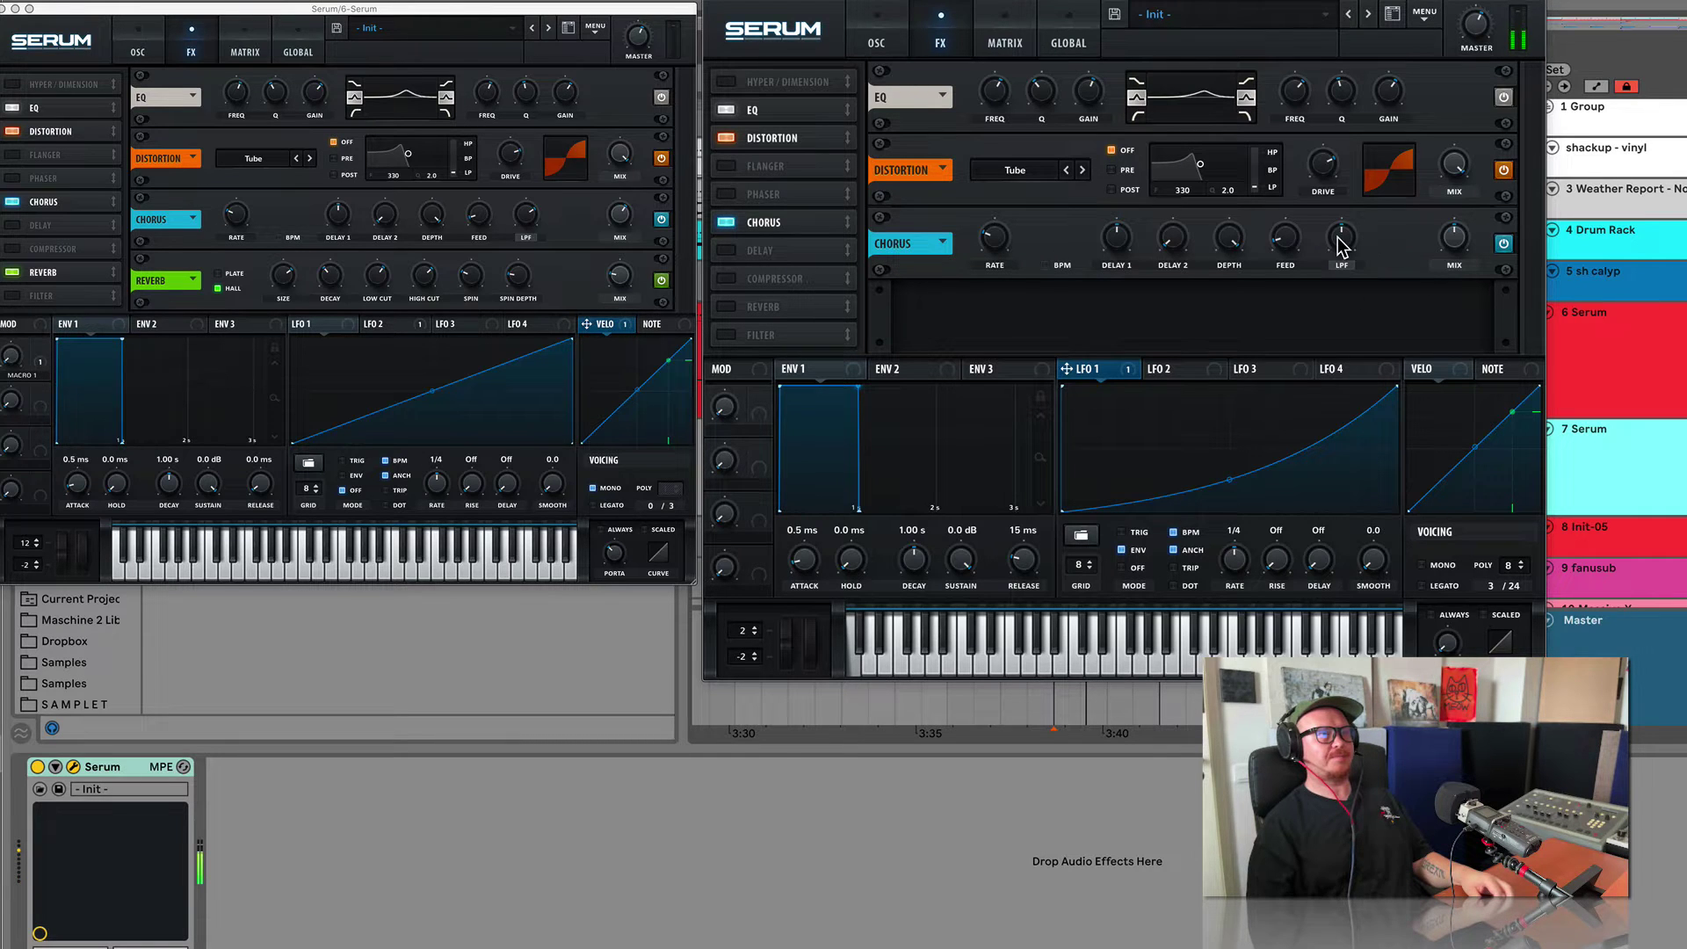
pyautogui.moveTo(1466, 243)
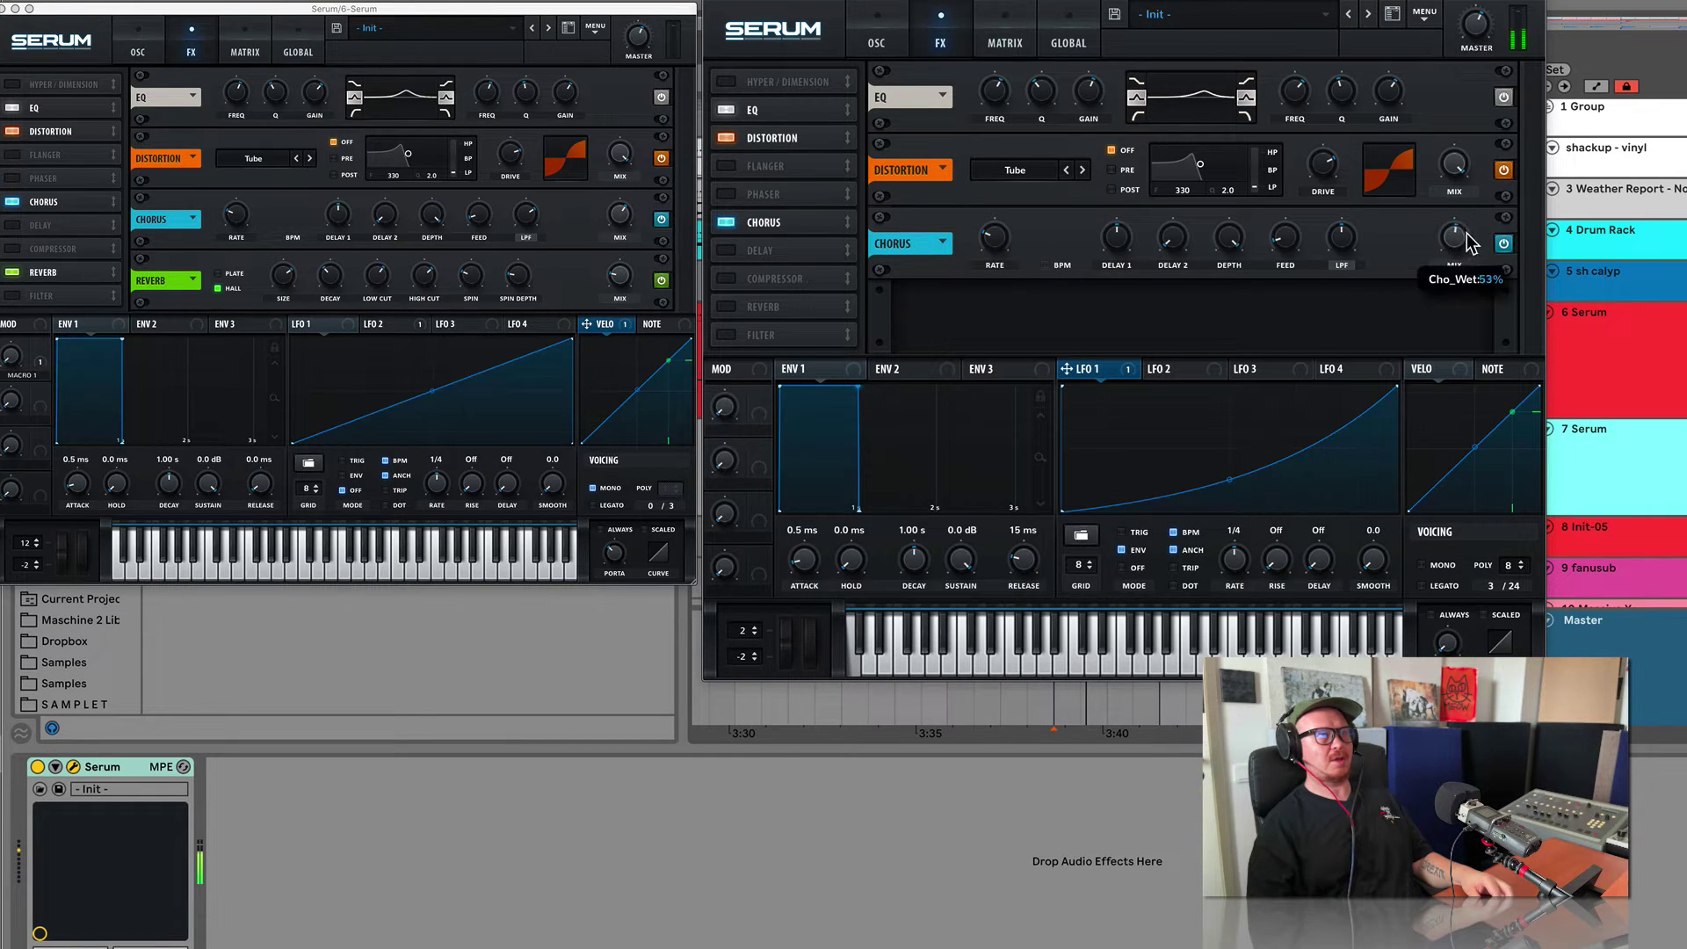
pyautogui.moveTo(1468, 224); pyautogui.dragTo(1467, 211)
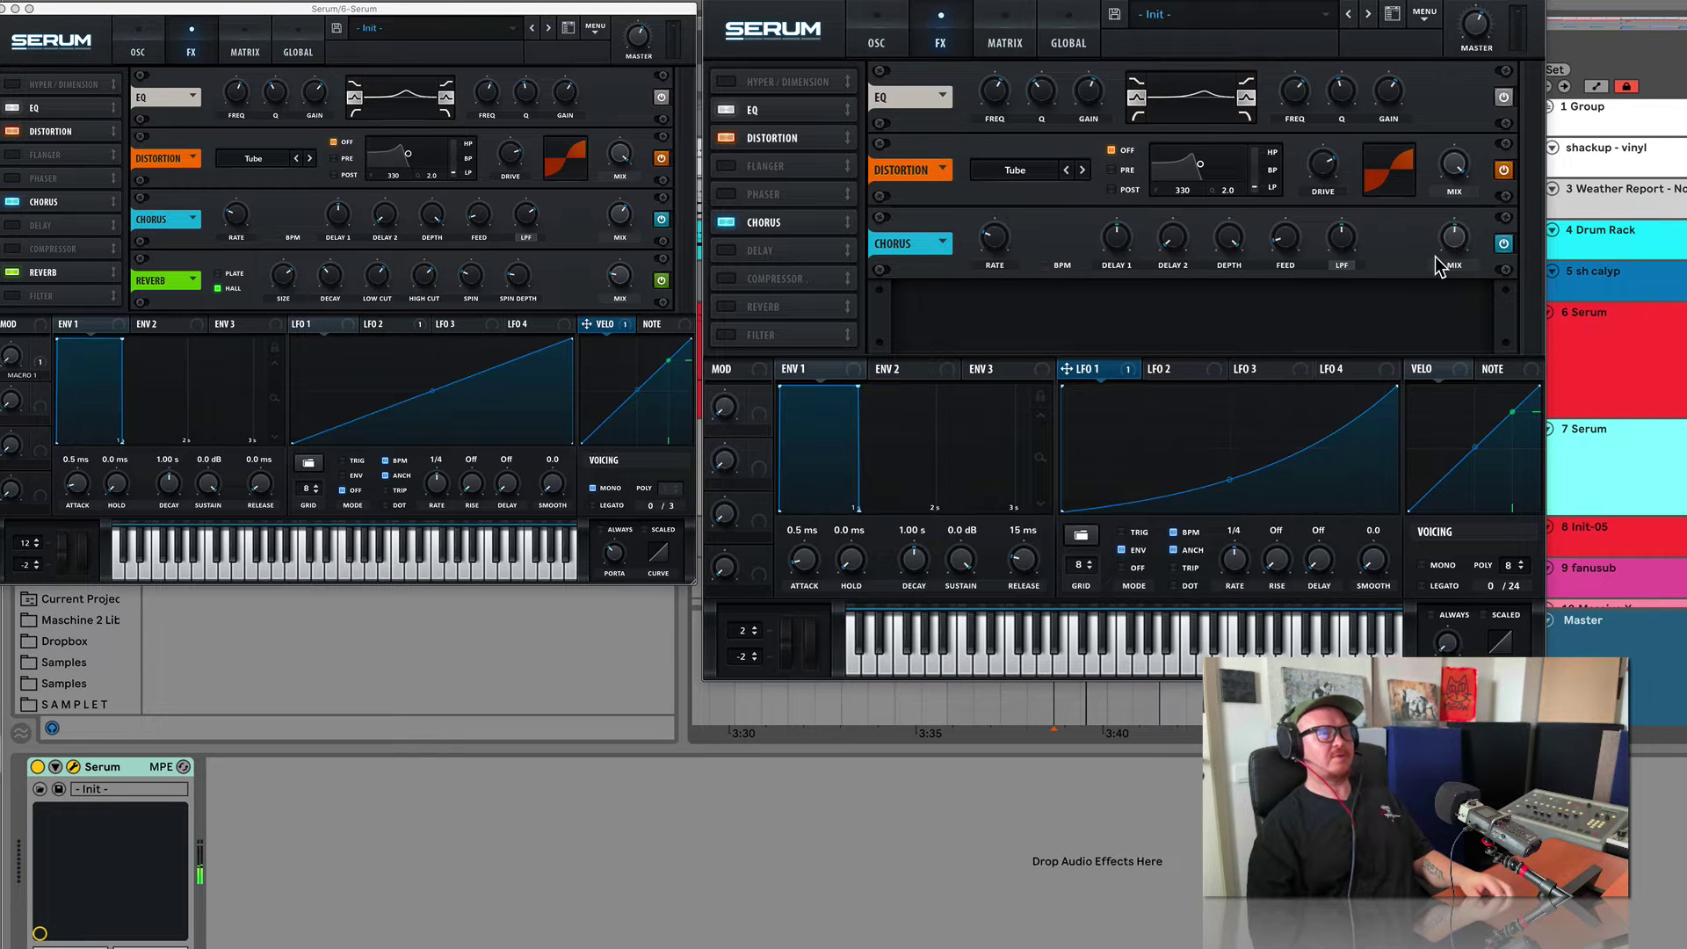
pyautogui.click(1508, 245)
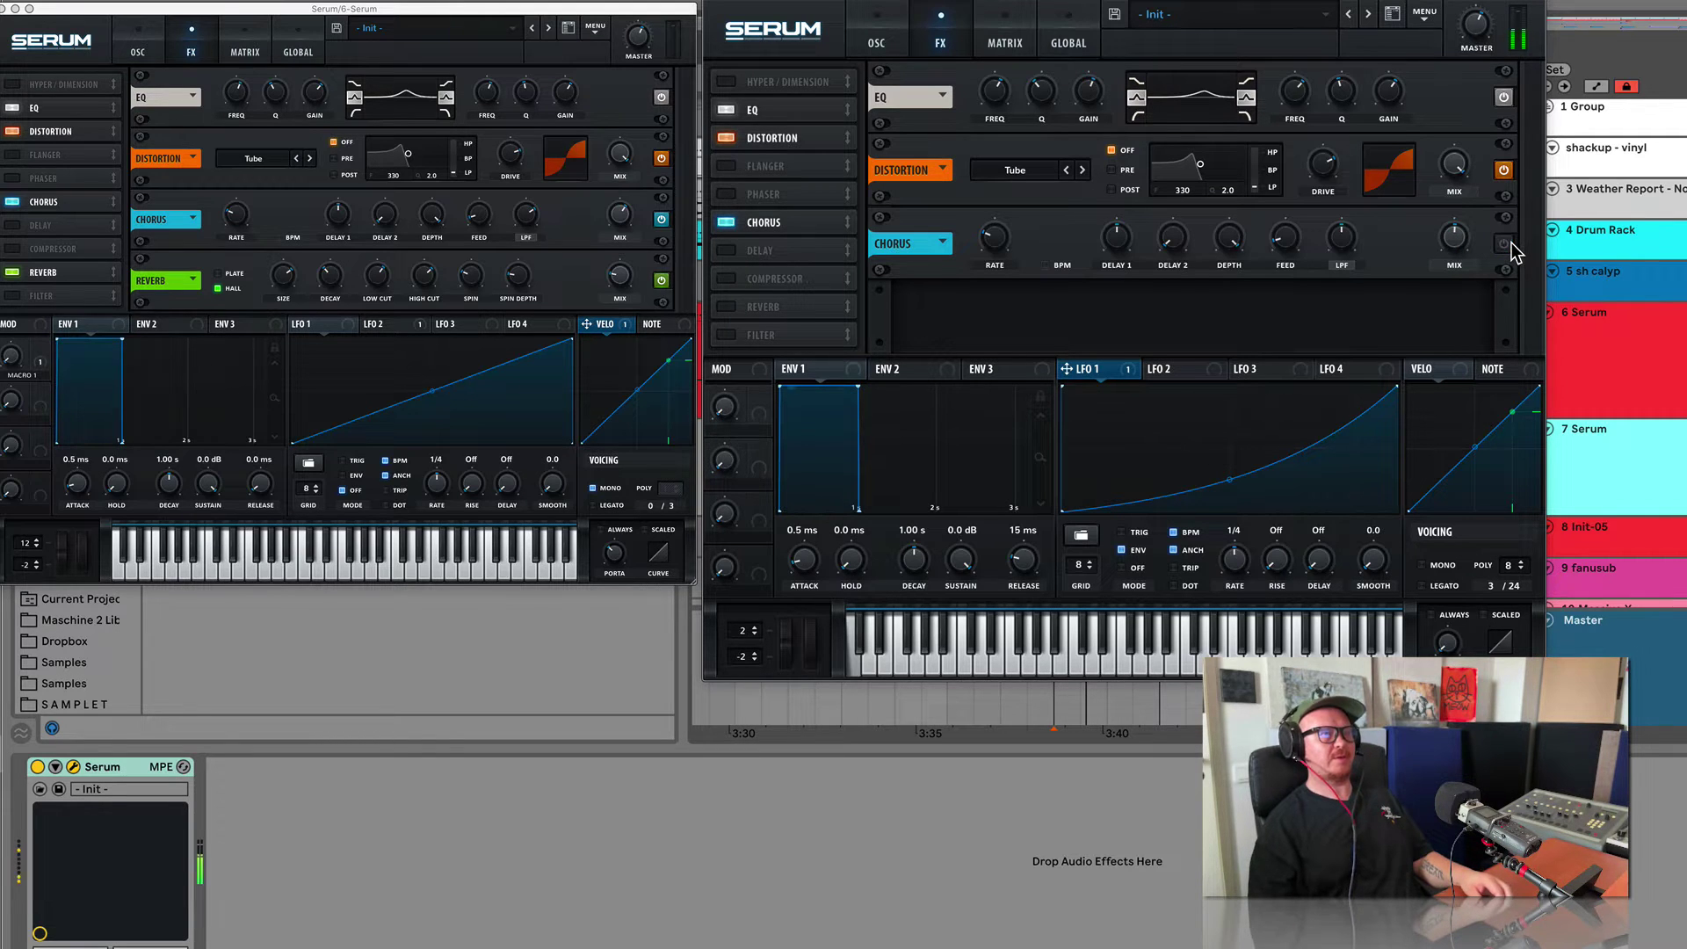
pyautogui.click(1505, 245)
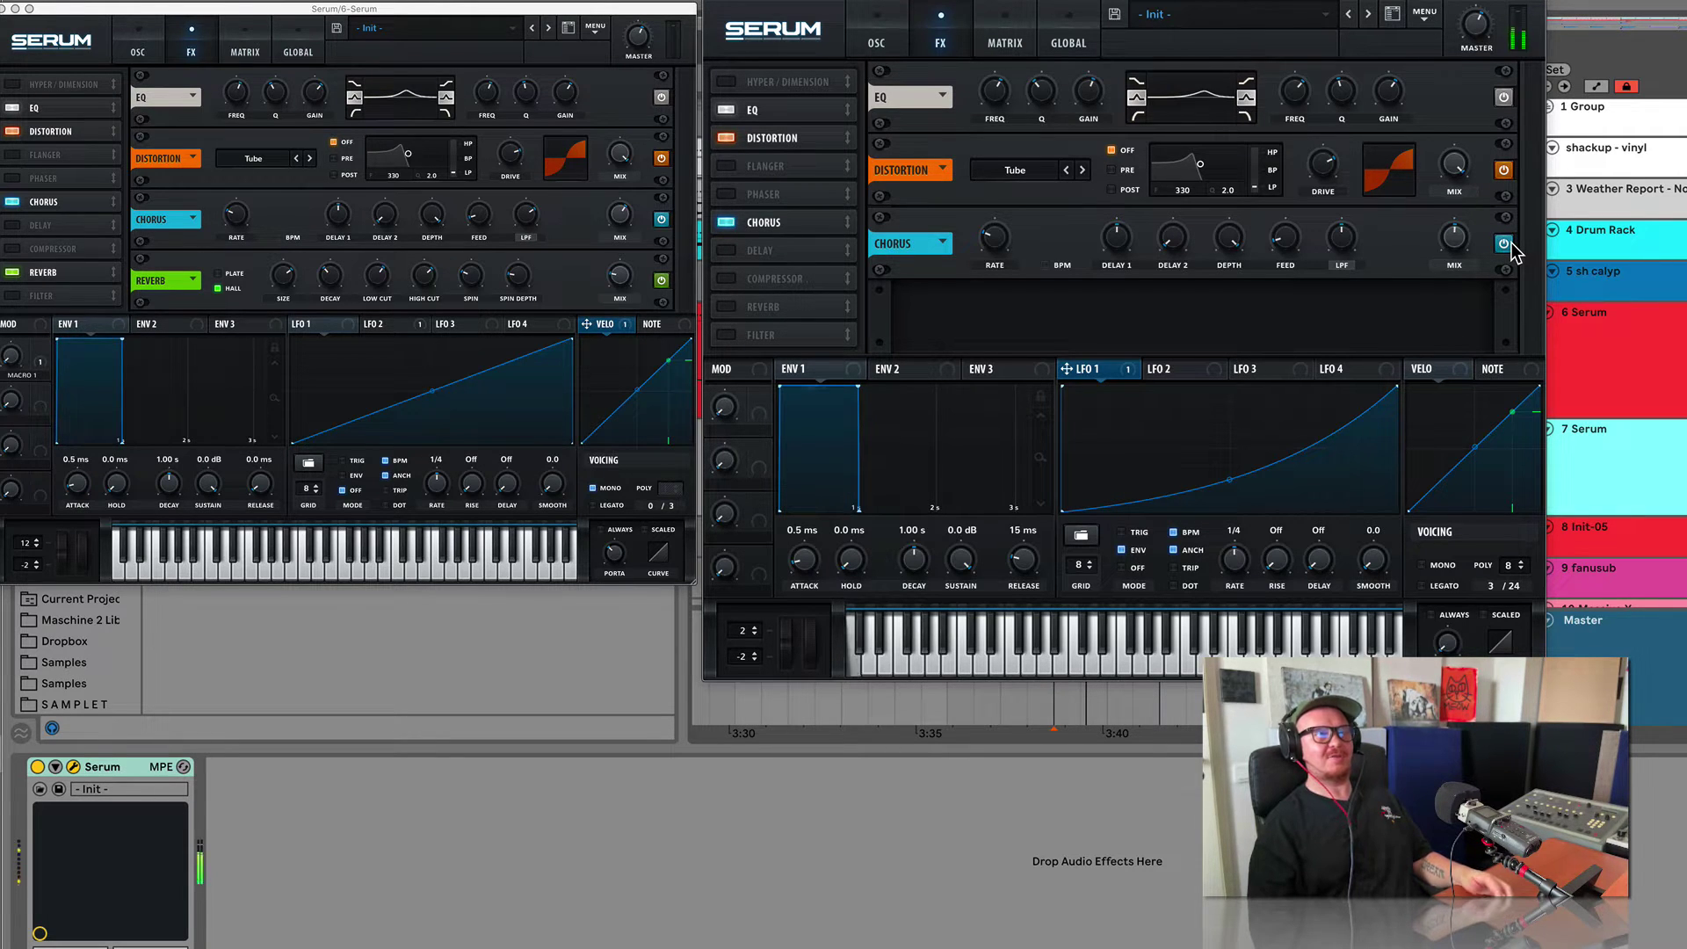
pyautogui.click(1505, 245)
pyautogui.click(1509, 245)
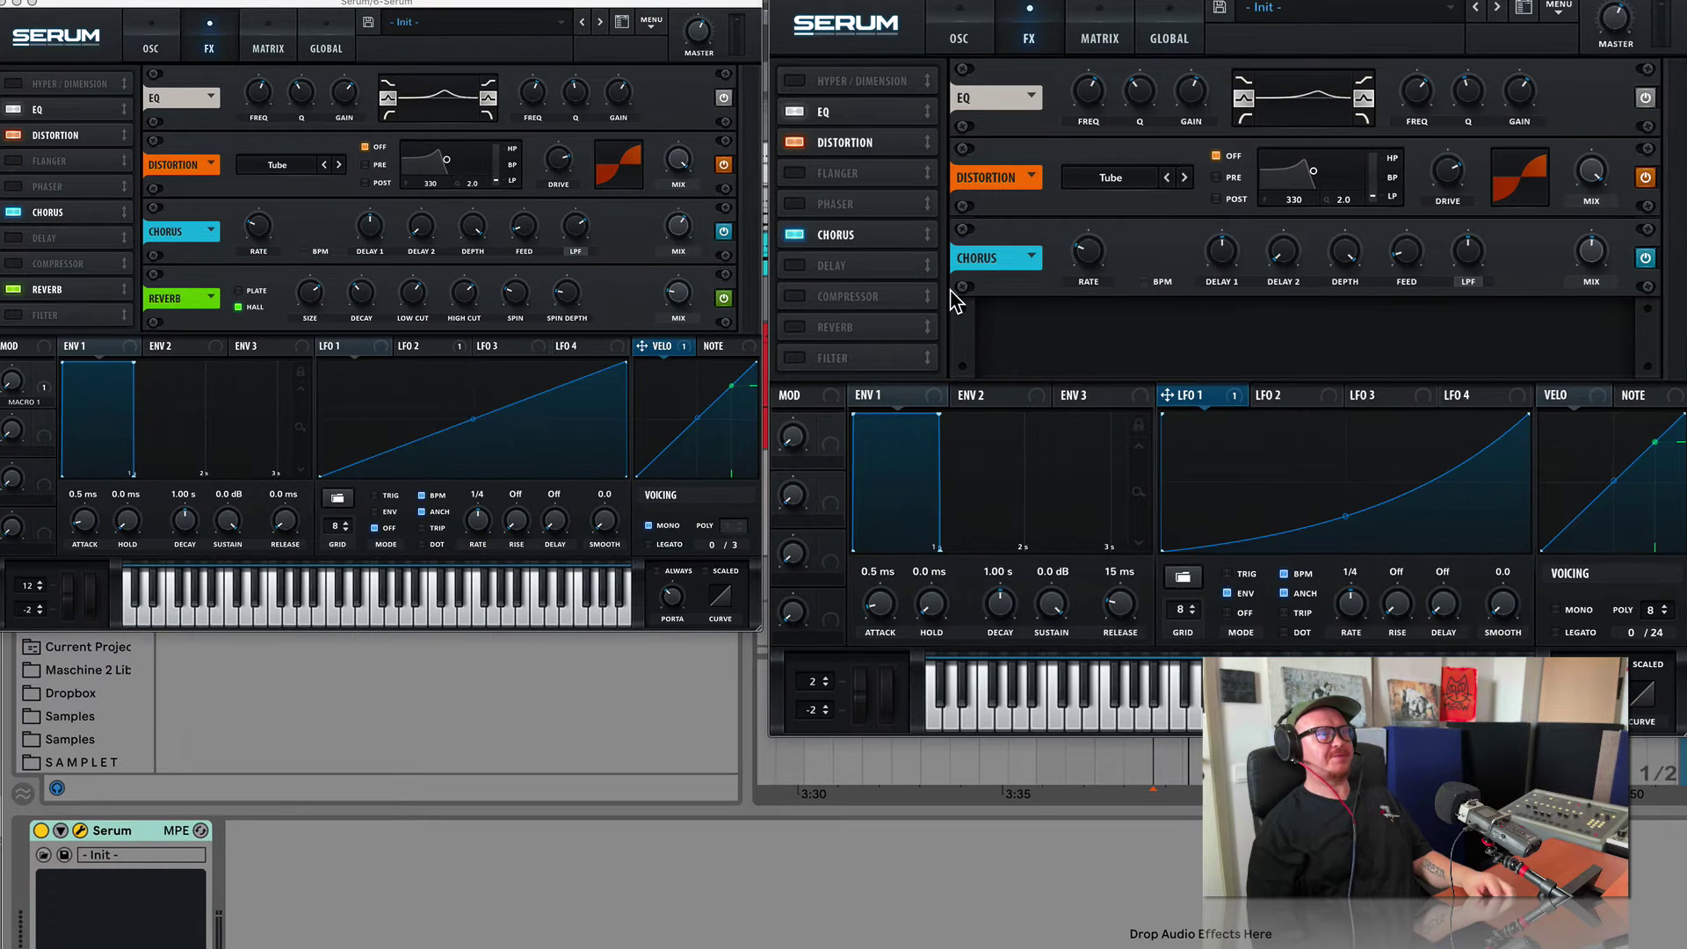
# Add a Reverb effect after the chorus and raise its low cut, checking against the 6 Serum track.
pyautogui.click(794, 328)
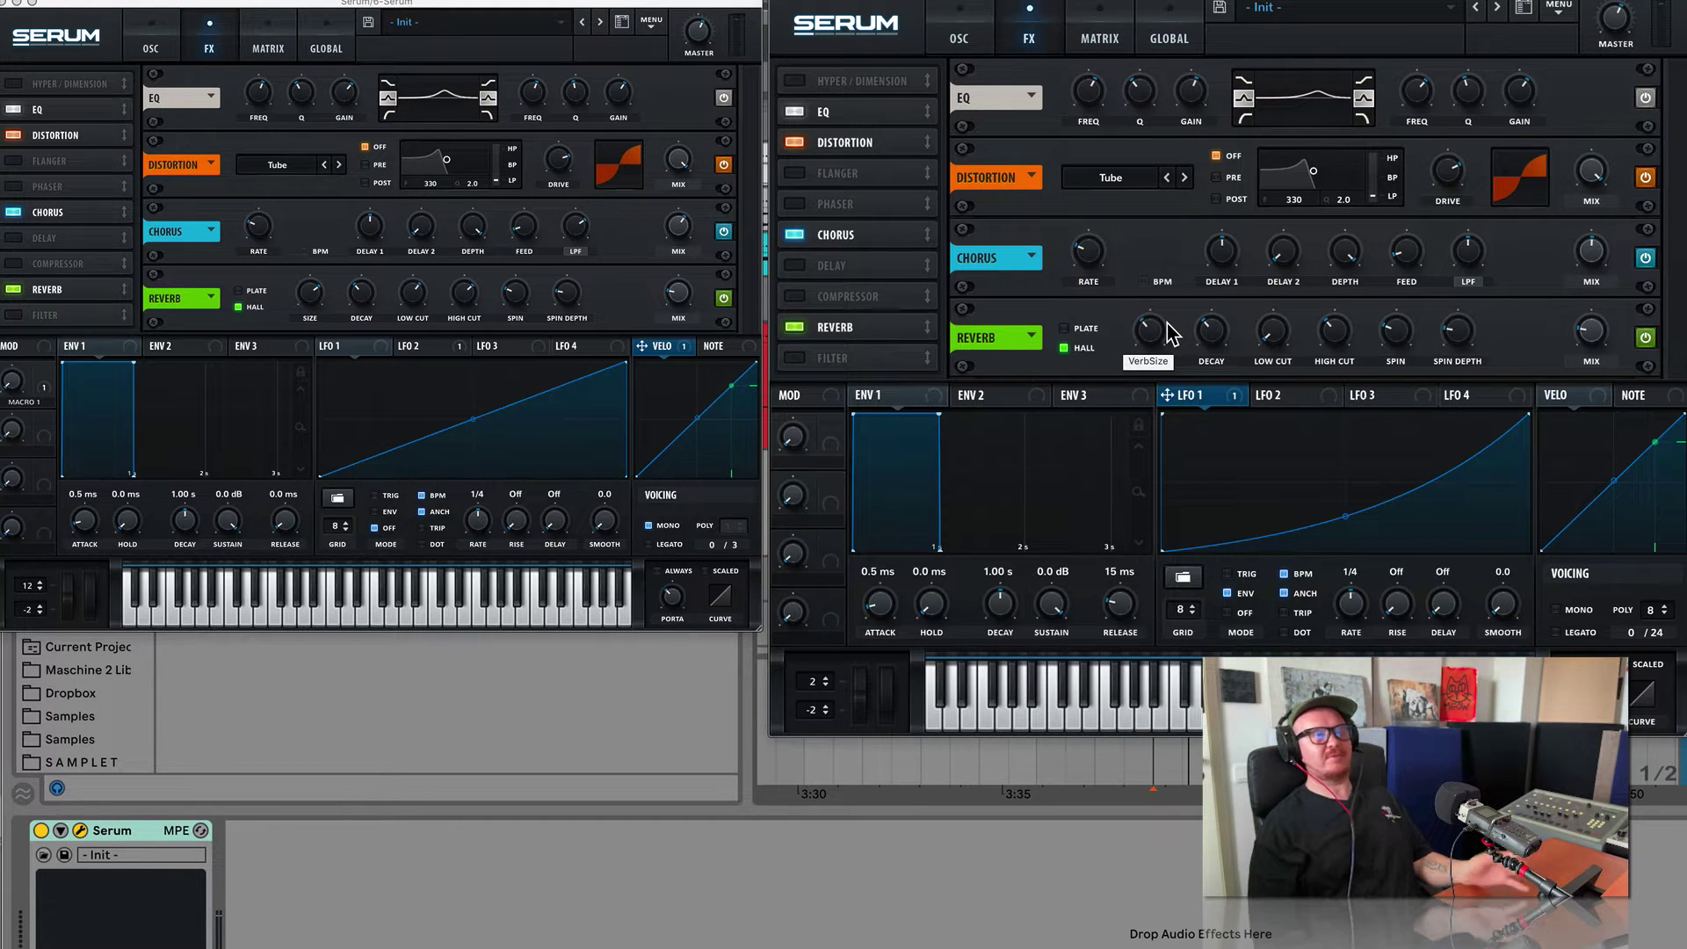
pyautogui.click(1684, 391)
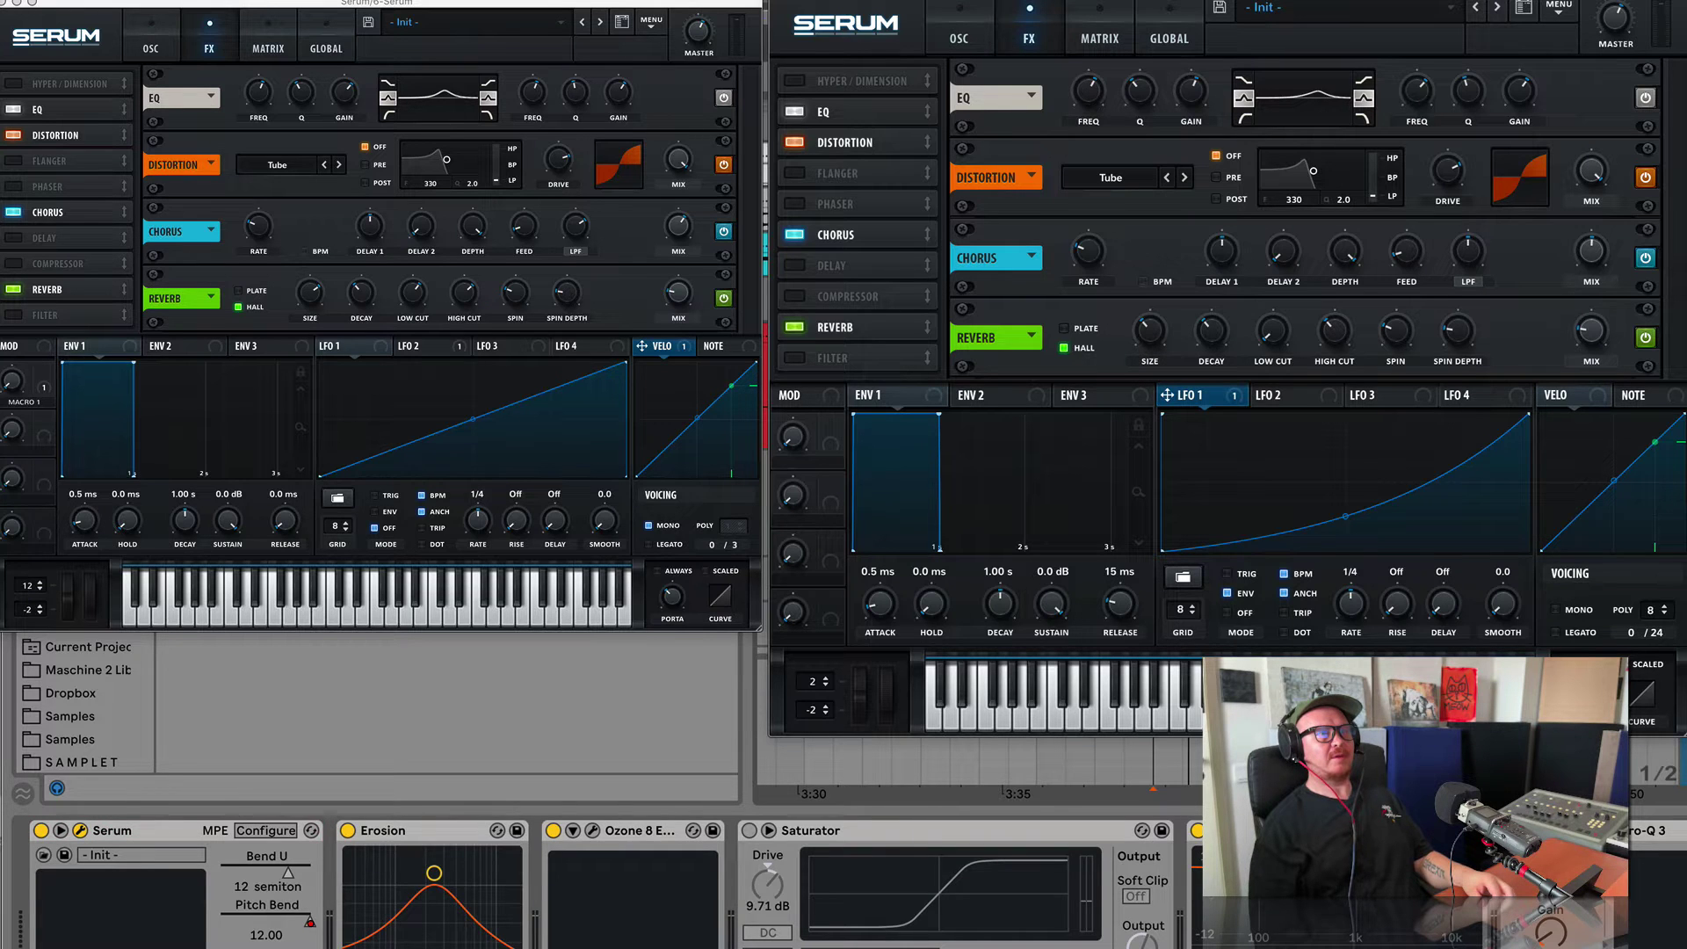
pyautogui.press('Down')
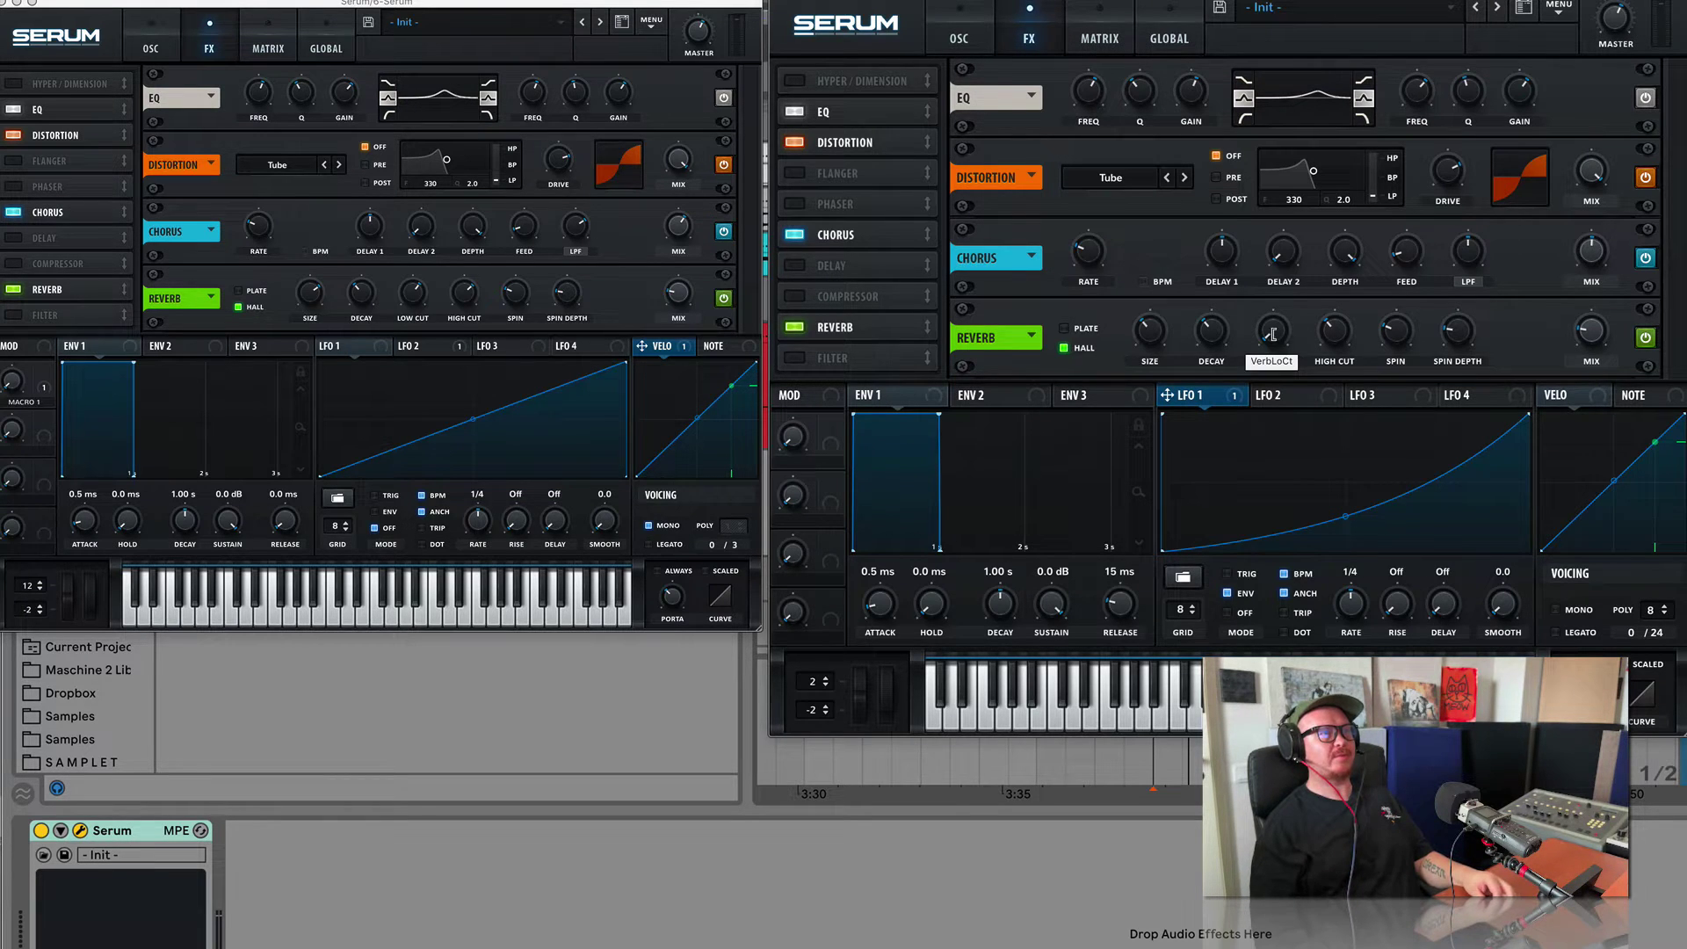
pyautogui.moveTo(1273, 334); pyautogui.dragTo(1285, 220)
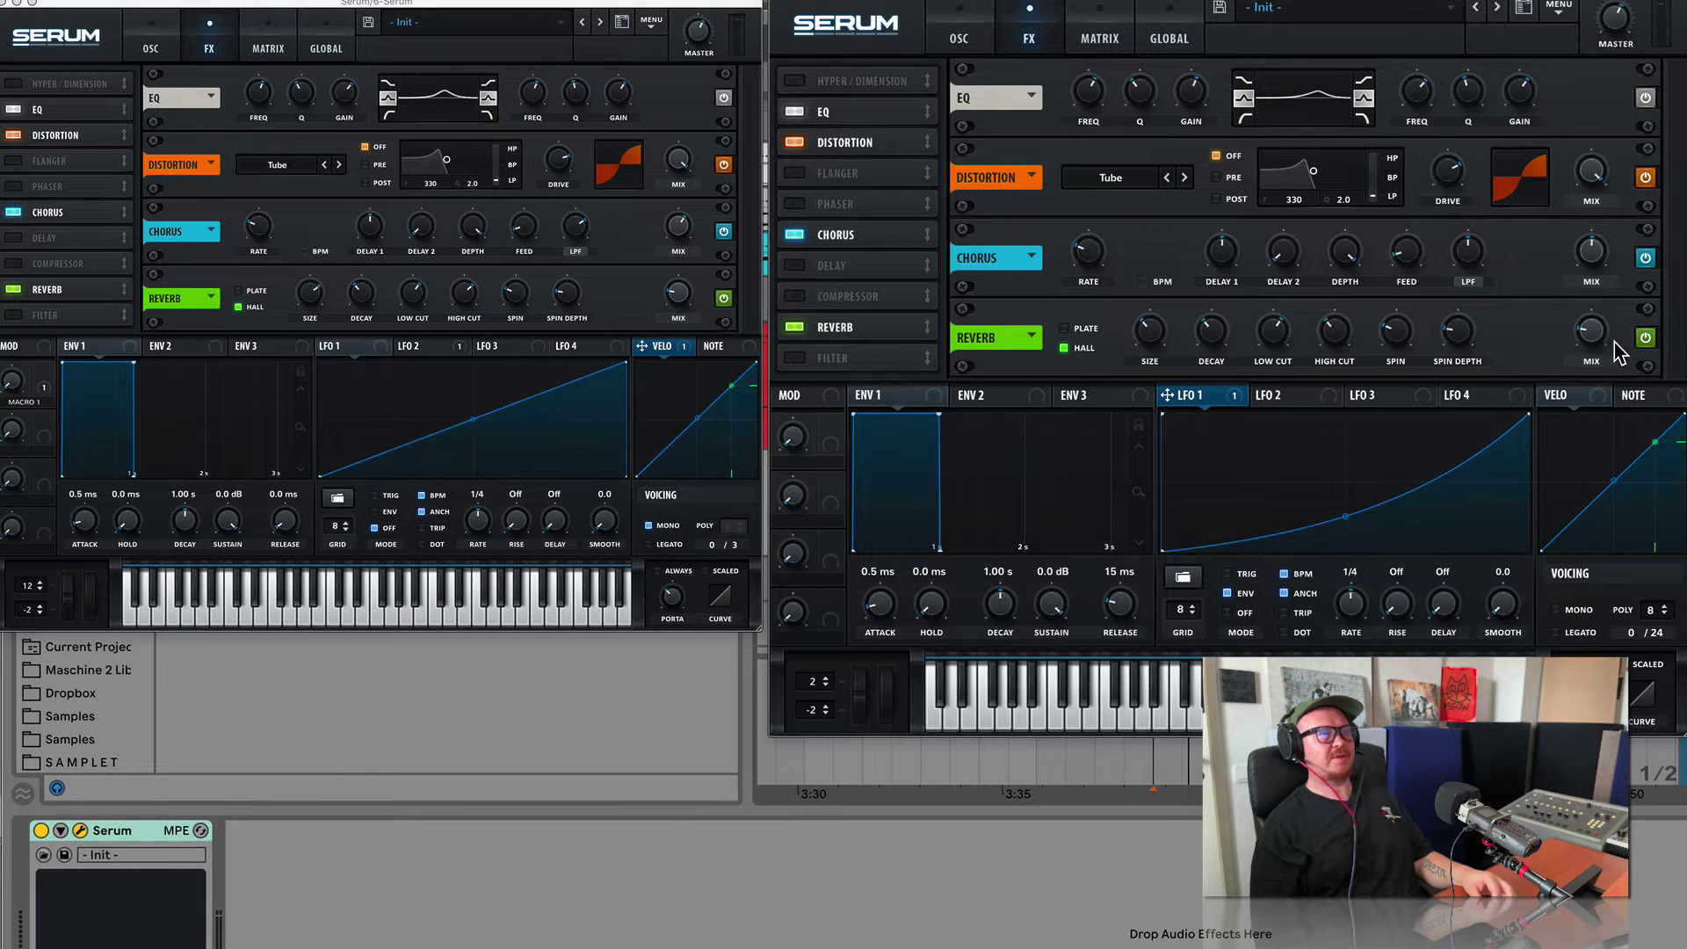
# Try the reverb's Plate type, return it to Hall, and raise its mix to about 43%.
pyautogui.moveTo(1597, 330)
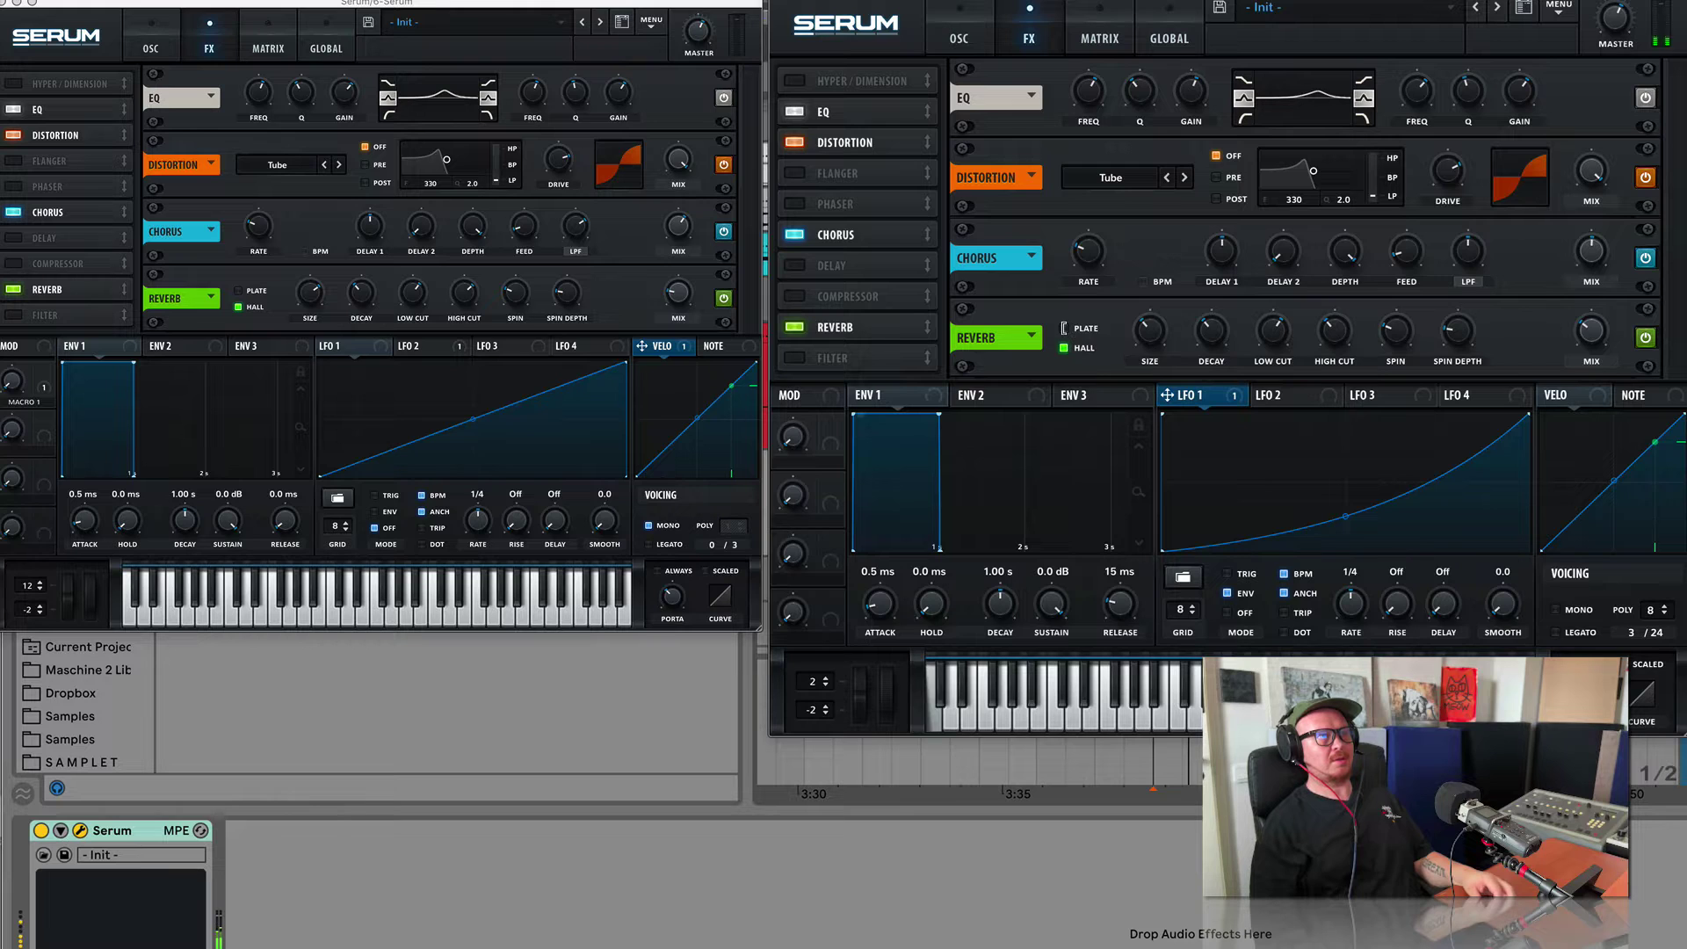
pyautogui.click(1065, 328)
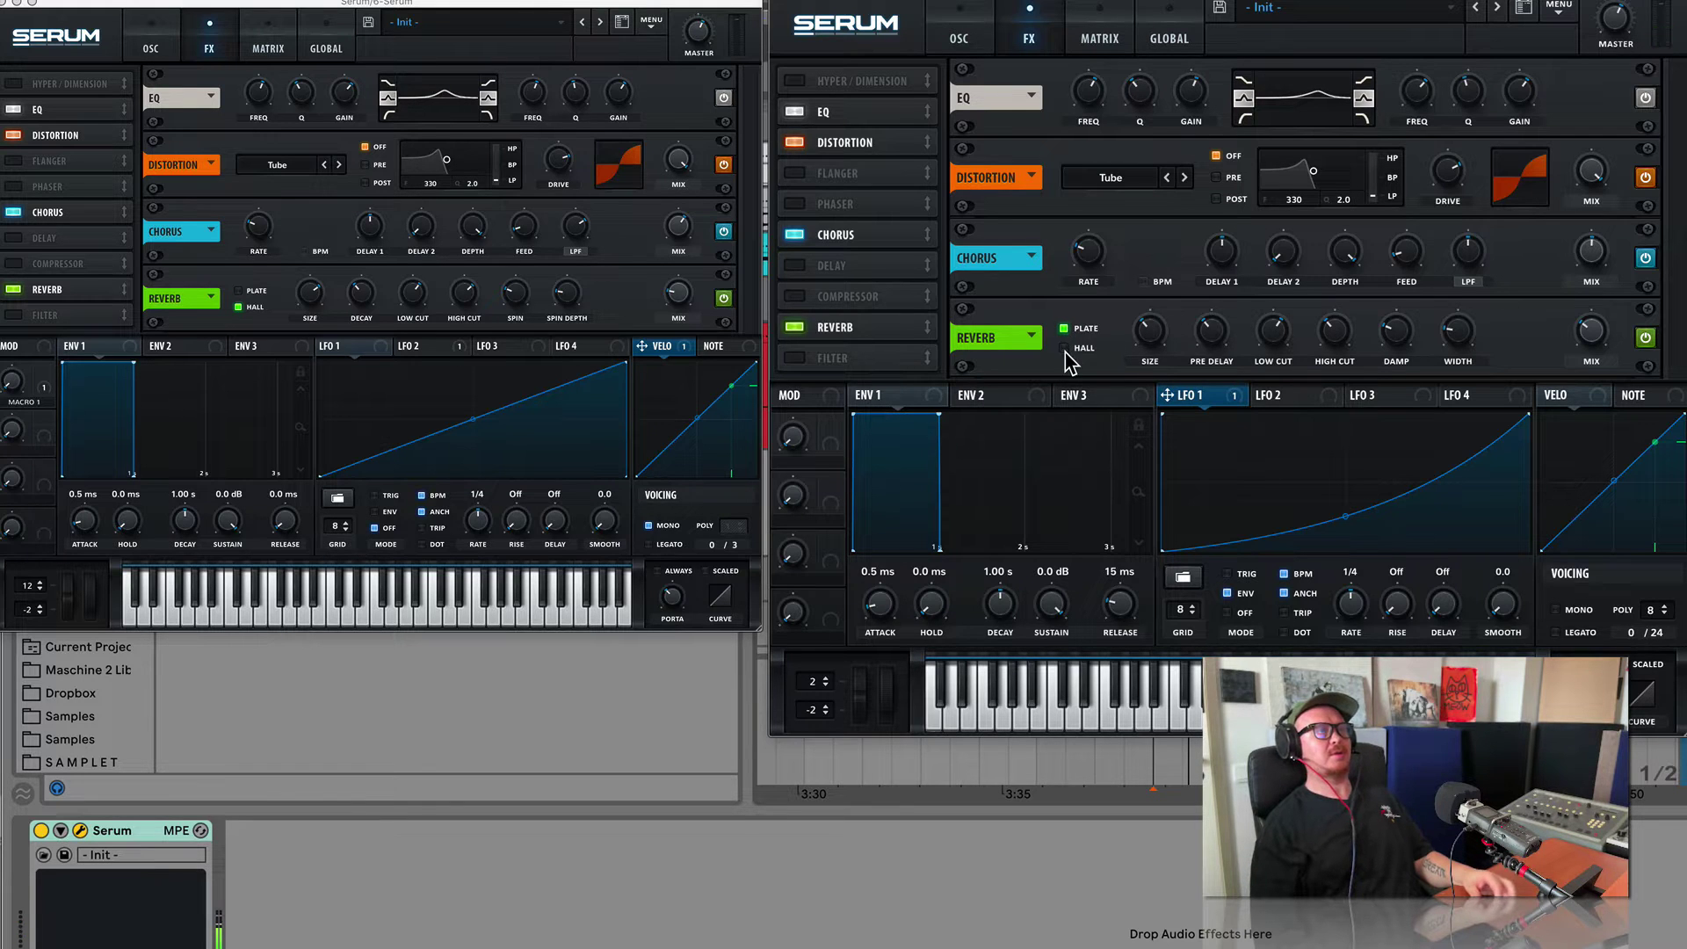
pyautogui.click(1065, 348)
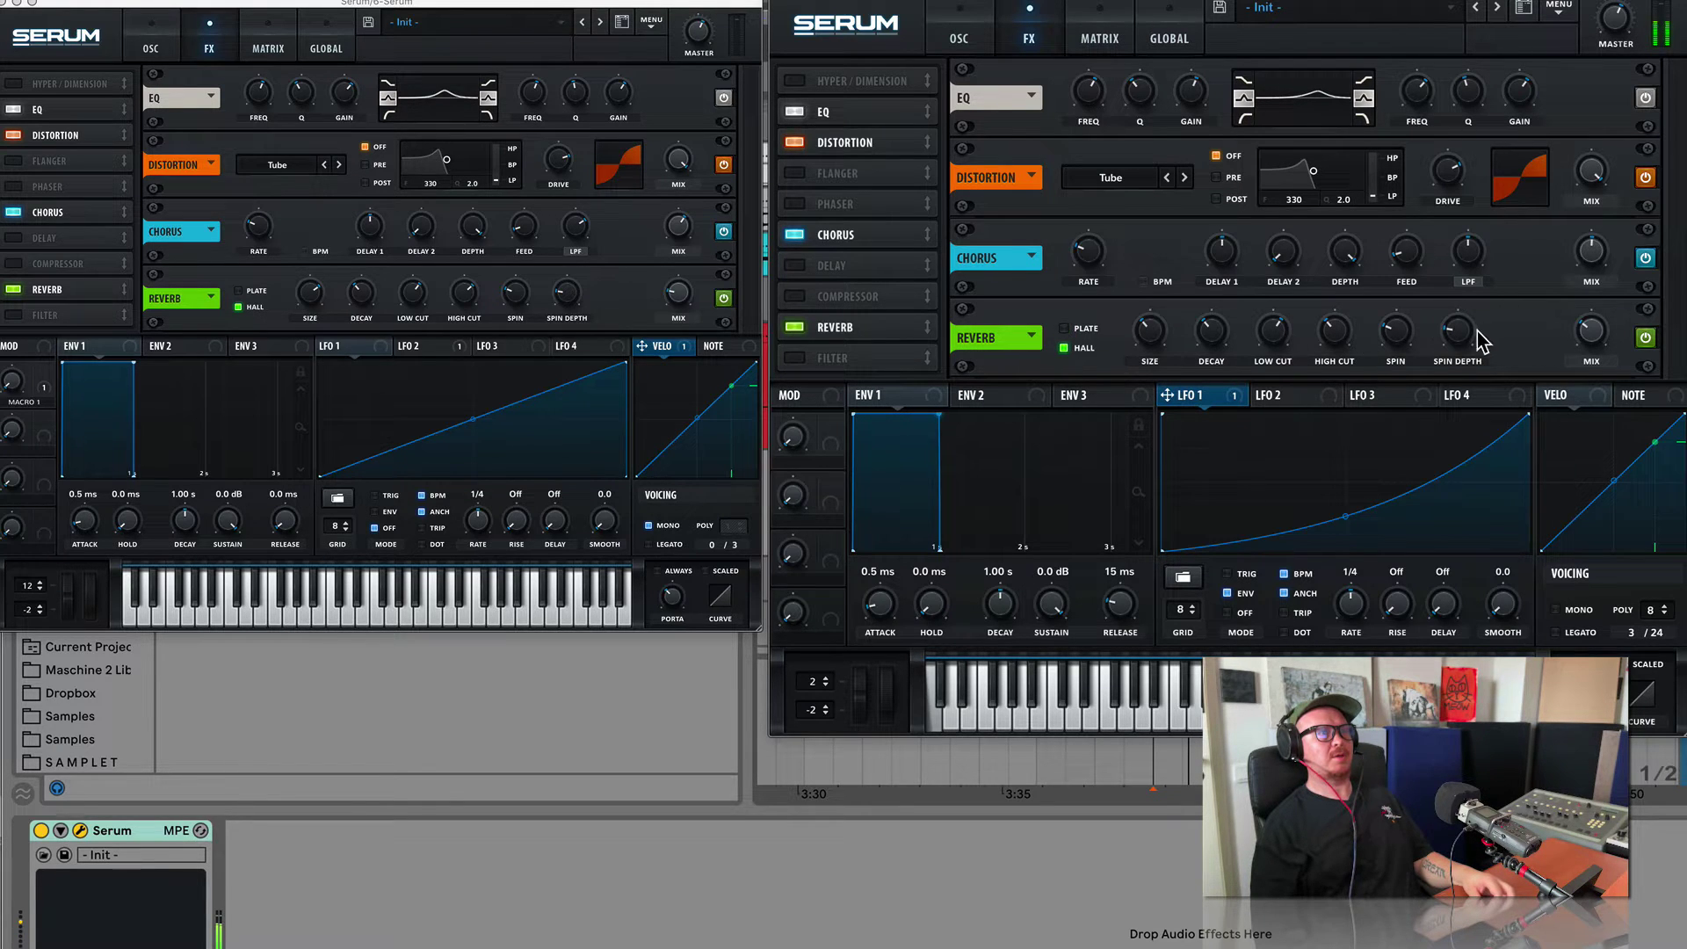
pyautogui.moveTo(1598, 332)
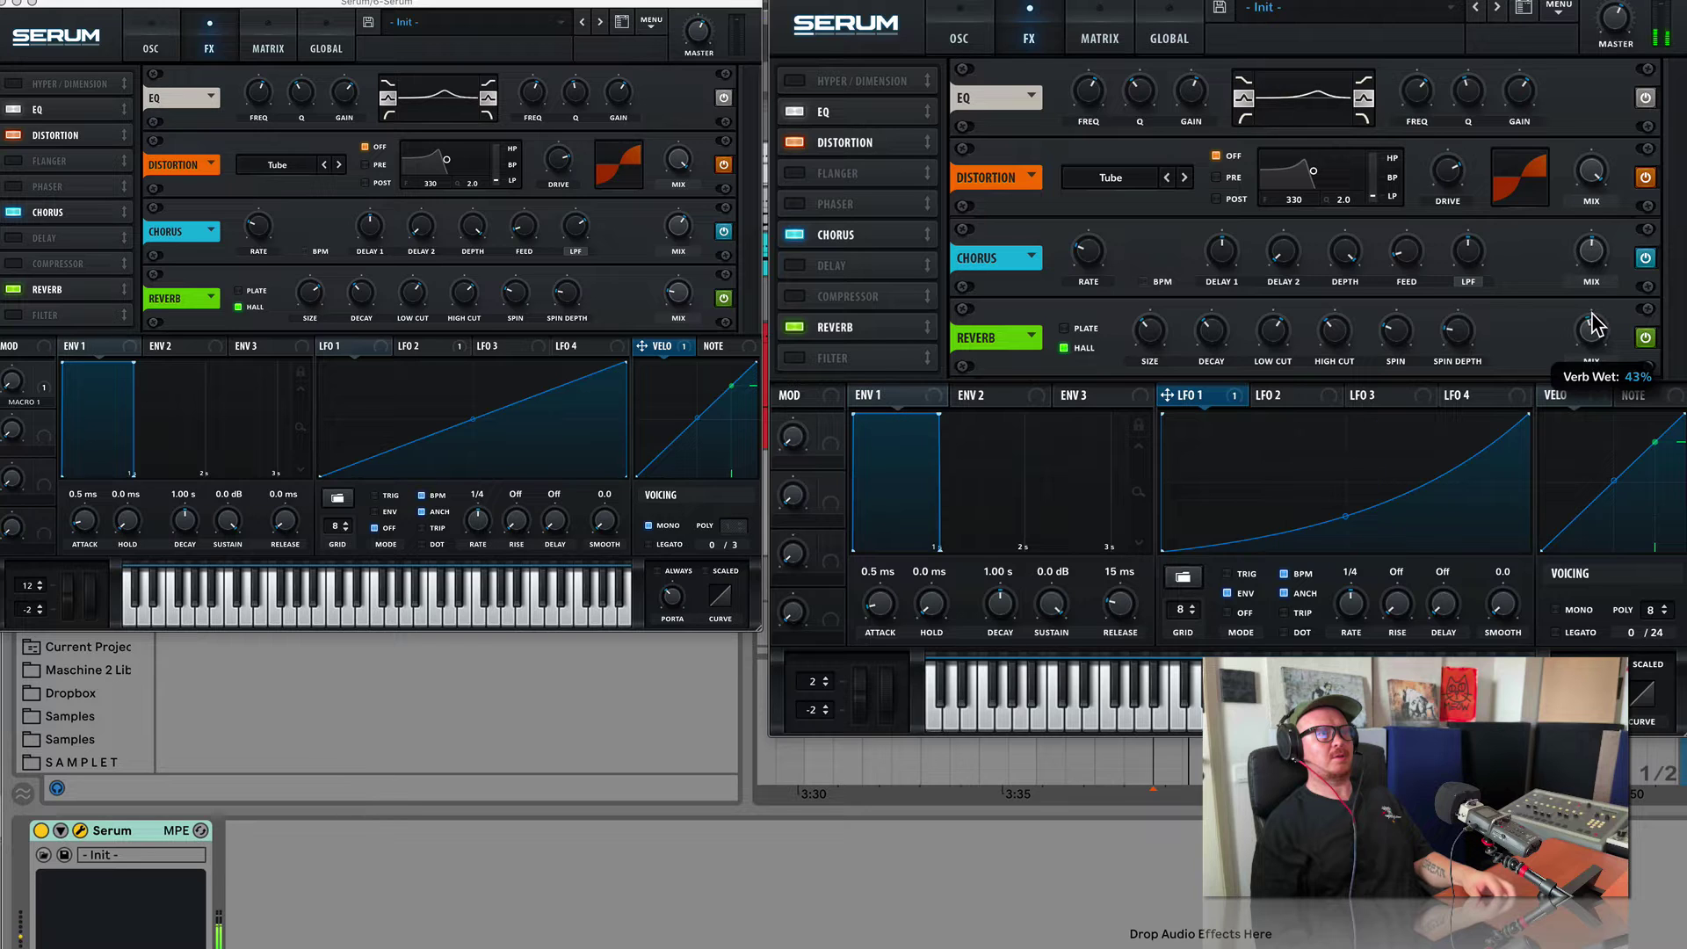
pyautogui.moveTo(1591, 313); pyautogui.dragTo(1587, 320)
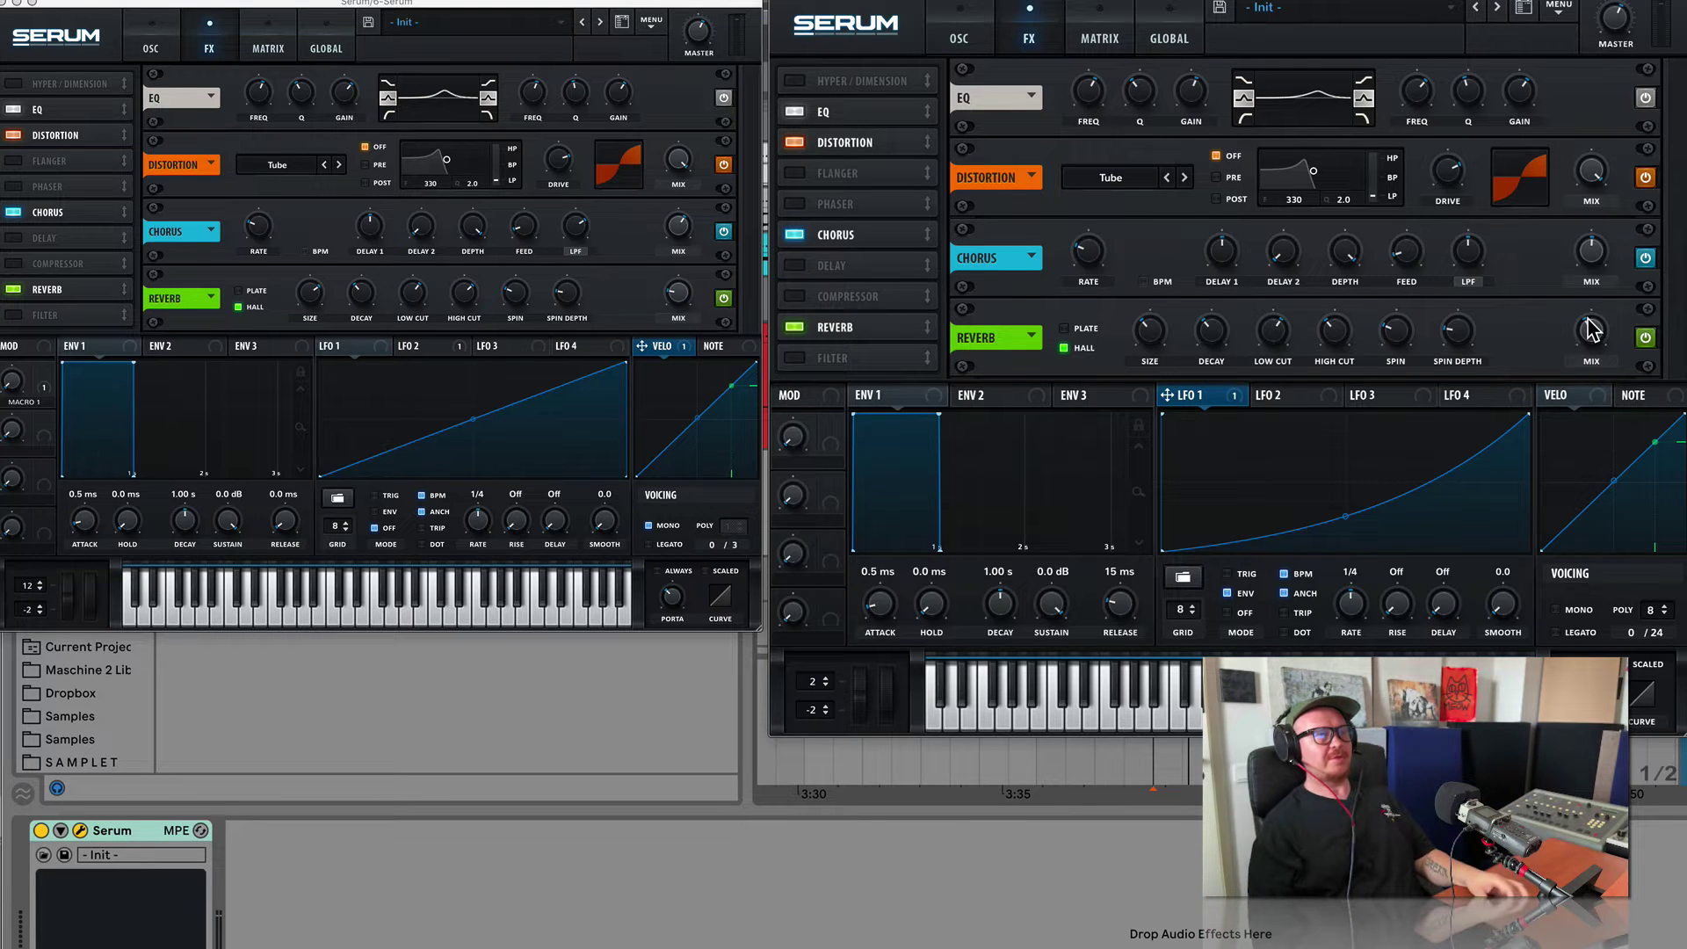
# Compare the new patch's sound with the 6 Serum track and examine both patches' oscillator and filter settings.
pyautogui.press('Down')
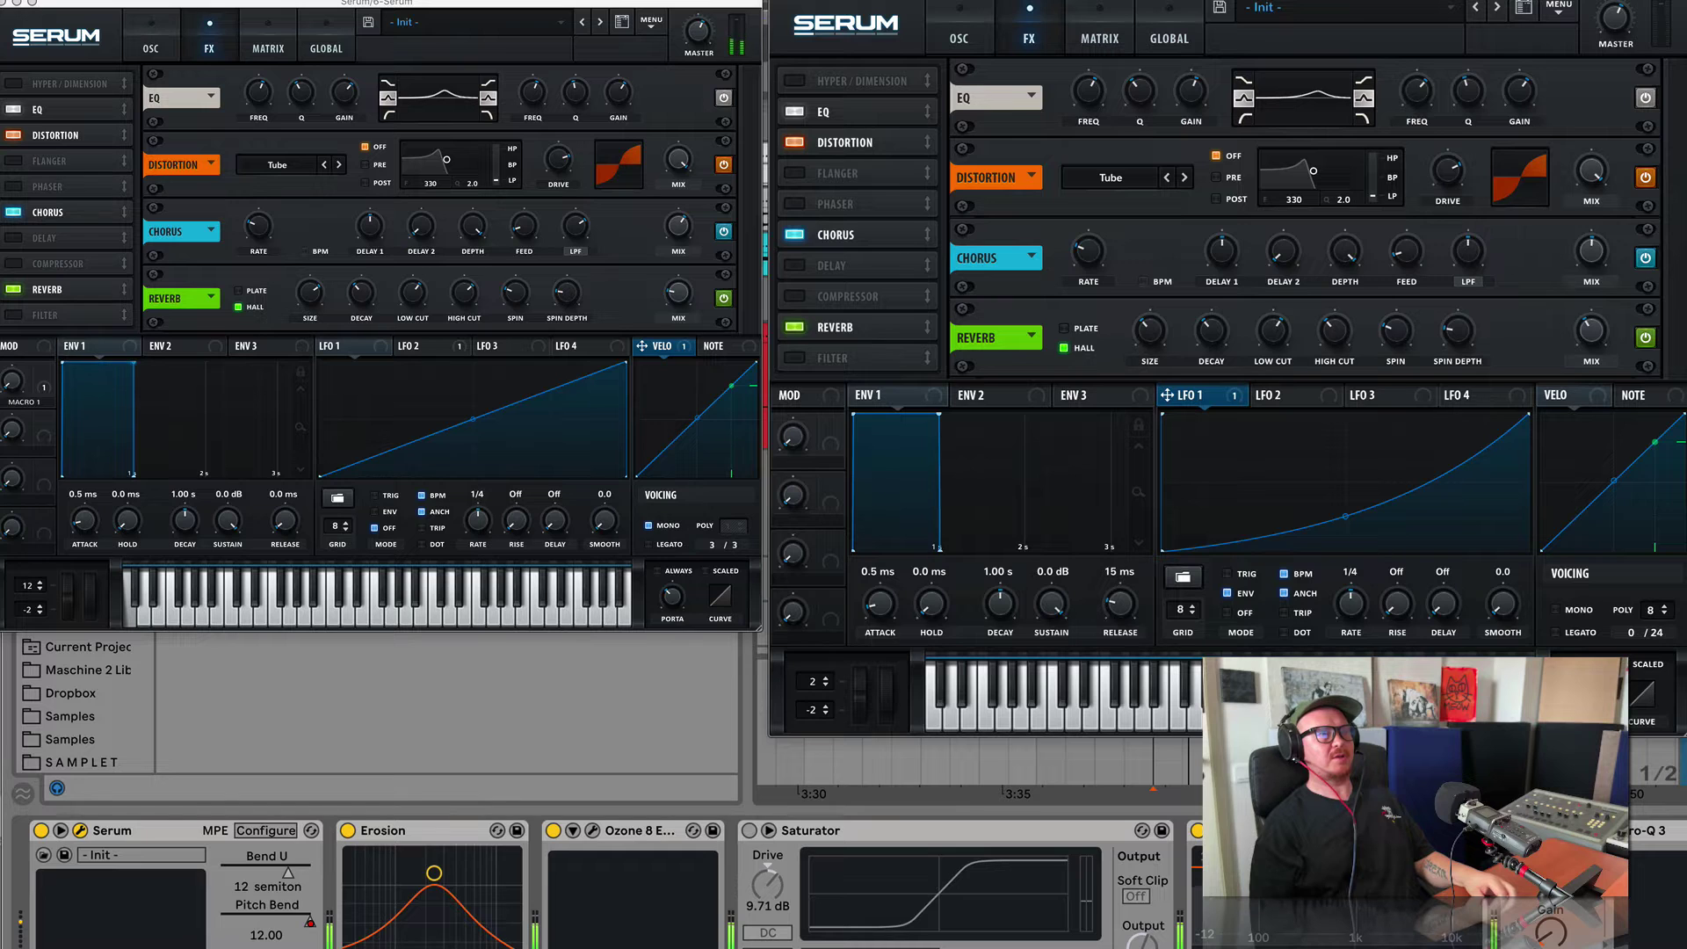
pyautogui.press('Up')
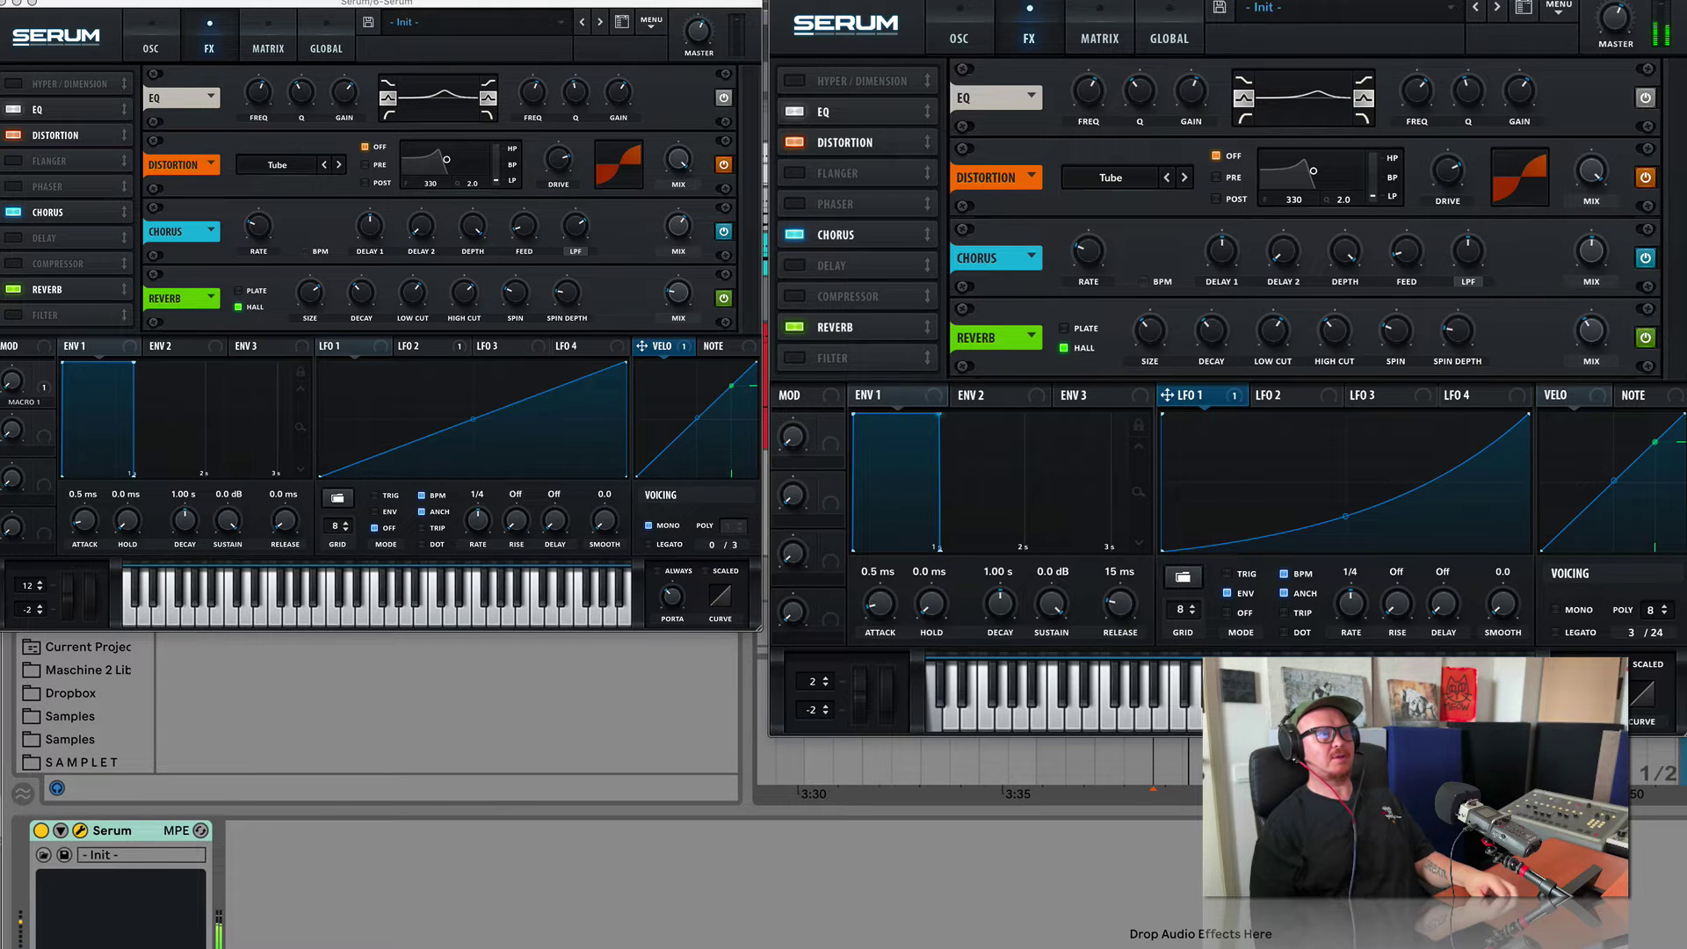
pyautogui.click(960, 35)
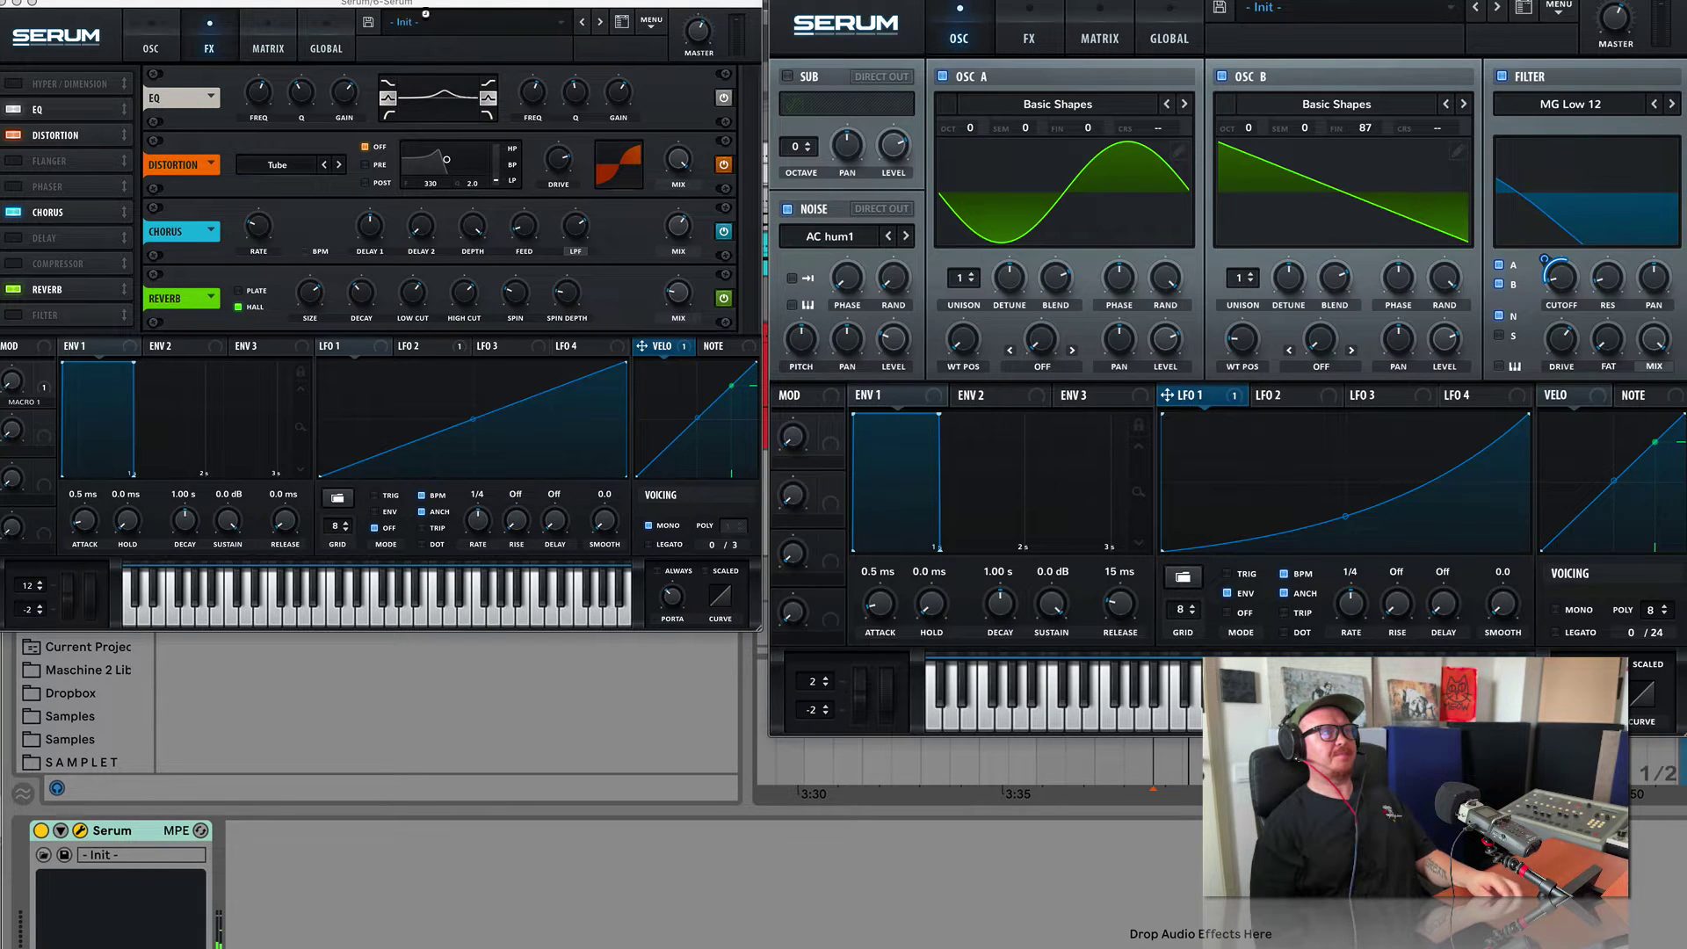
pyautogui.click(171, 42)
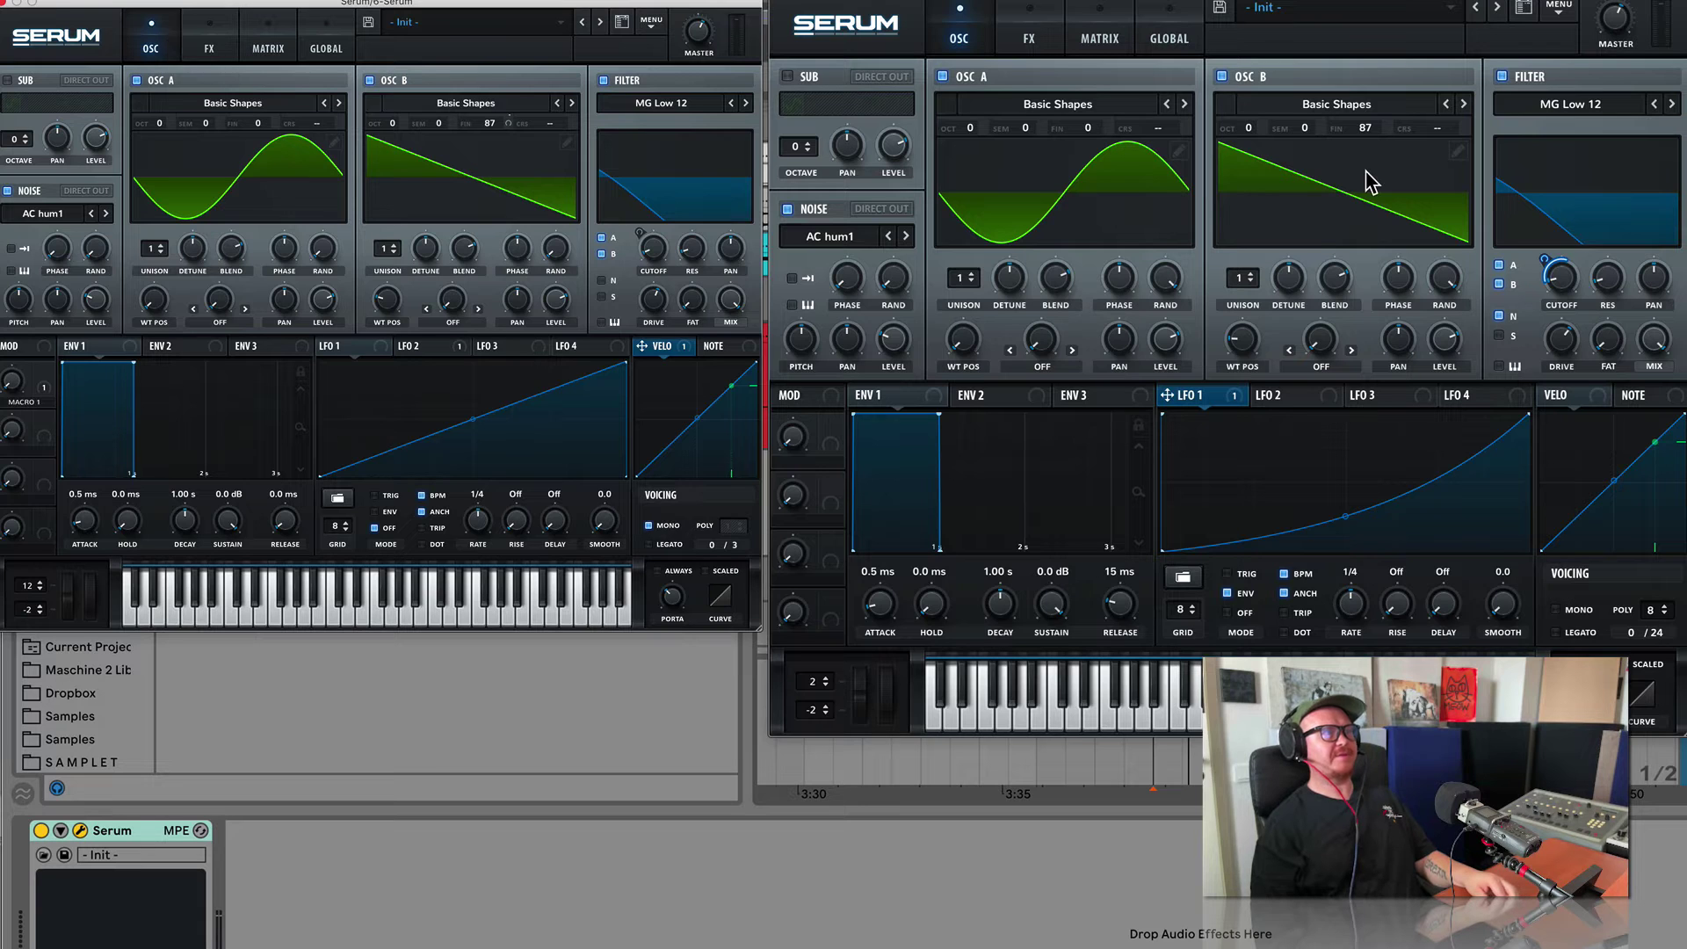
pyautogui.moveTo(1569, 283)
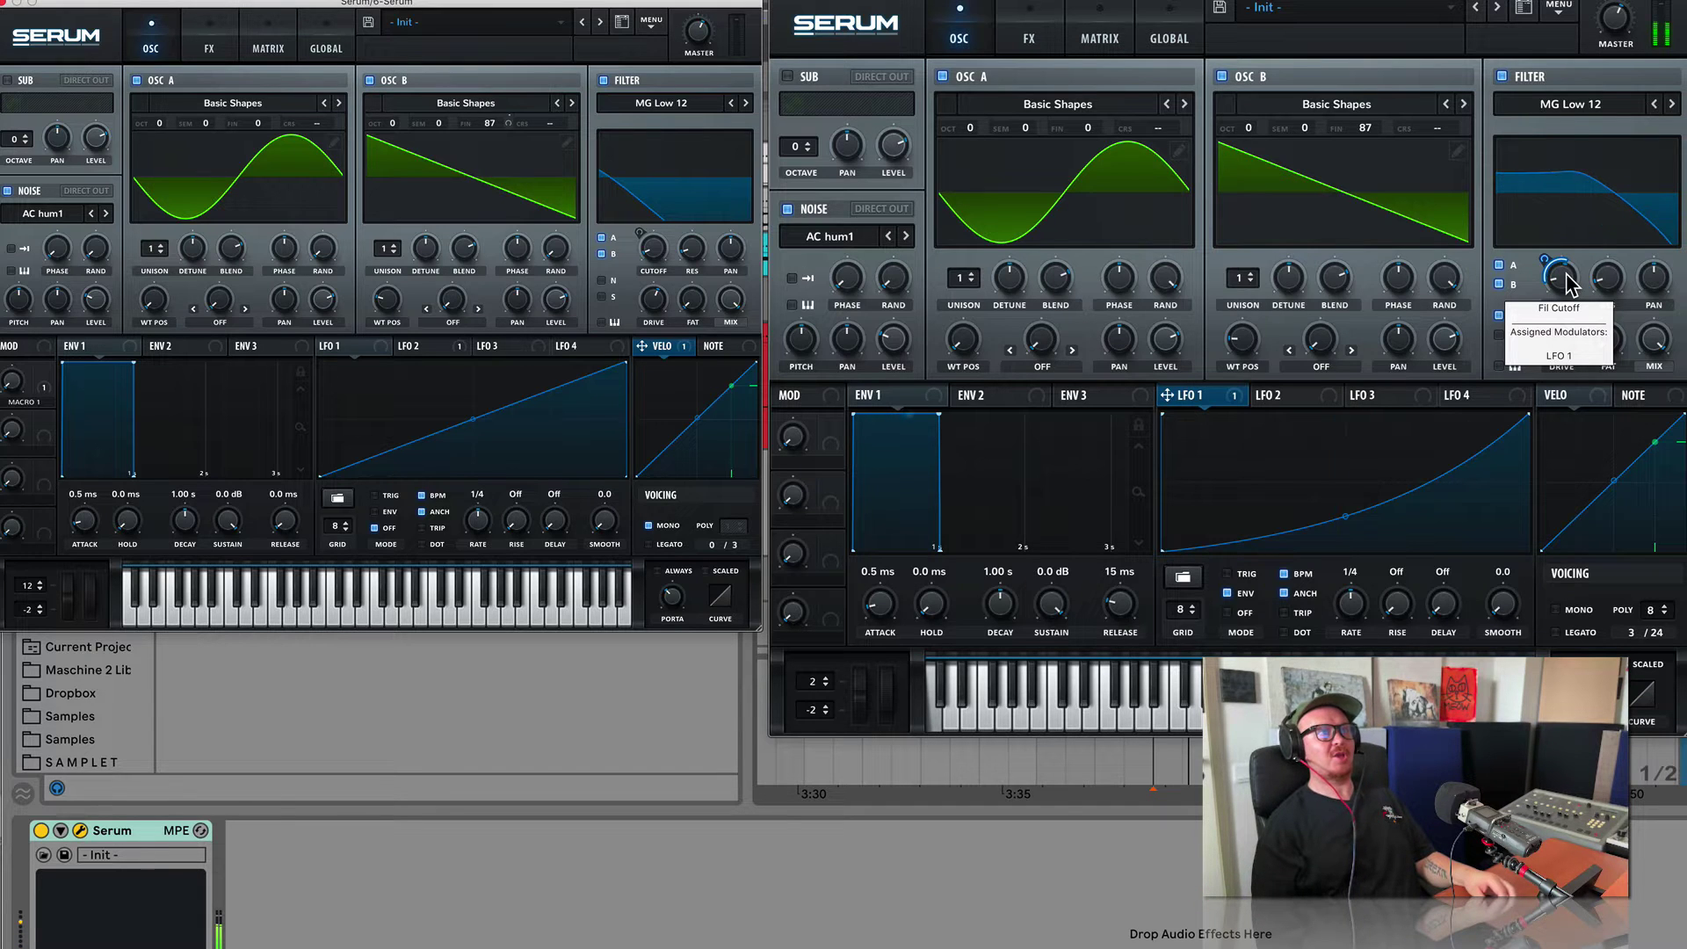
# Fine-tune the new patch's LFO-modulated filter cutoff and compare its sound with the 6 Serum track.
pyautogui.moveTo(1569, 283); pyautogui.dragTo(1538, 233)
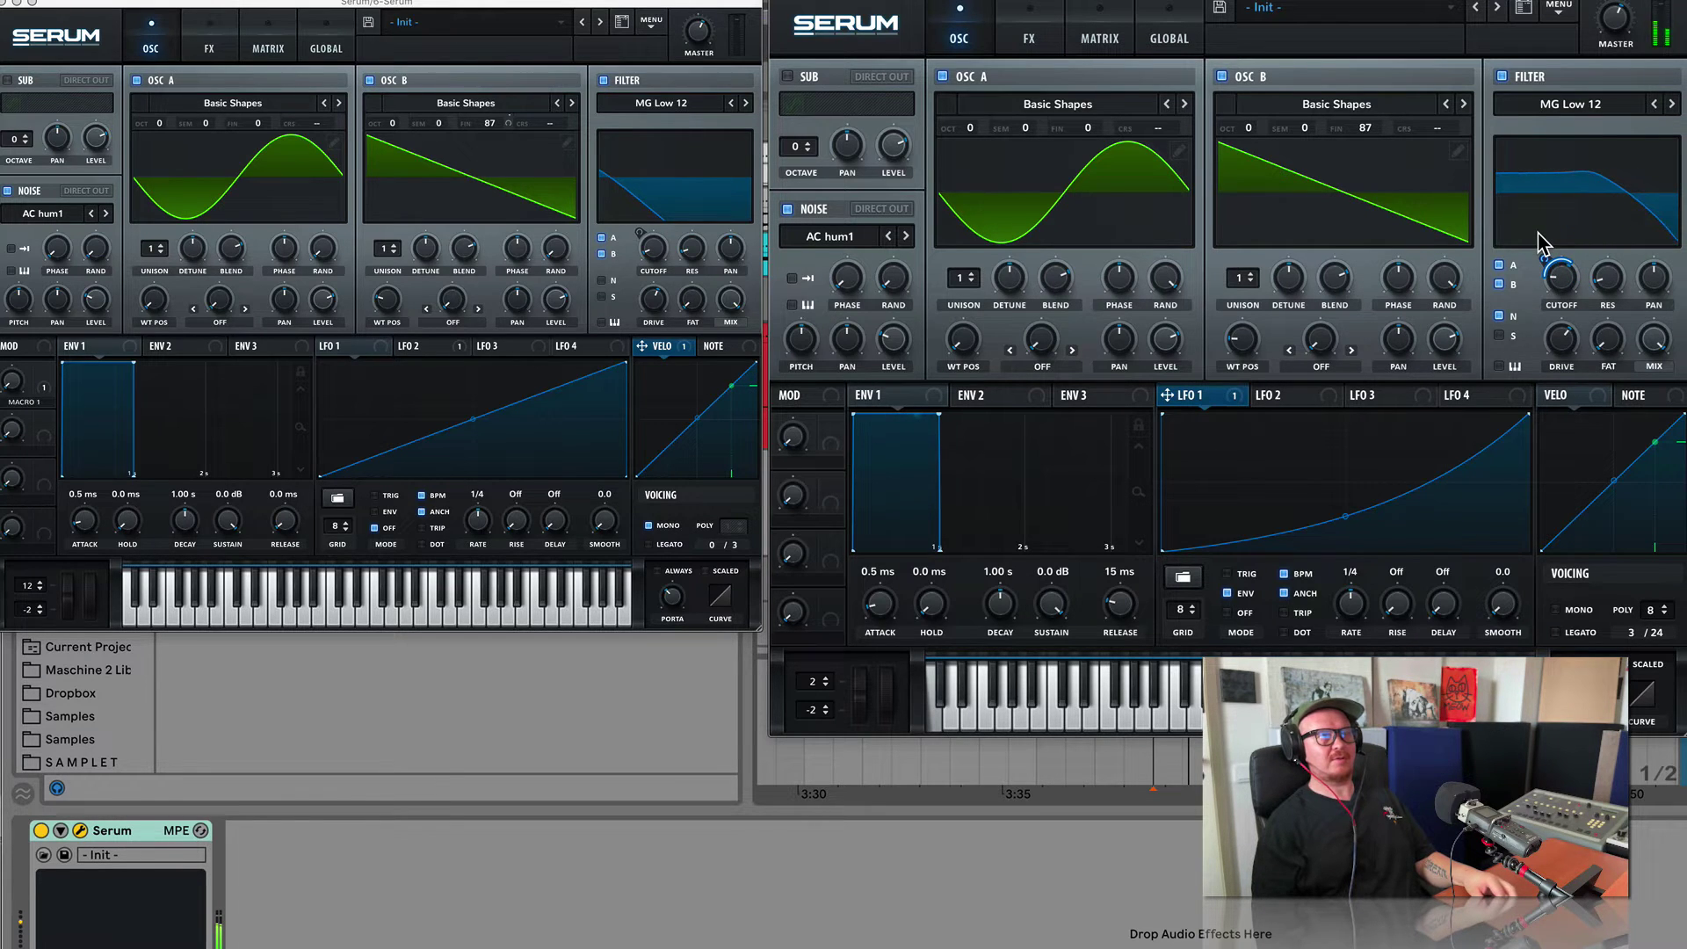
pyautogui.press('Up')
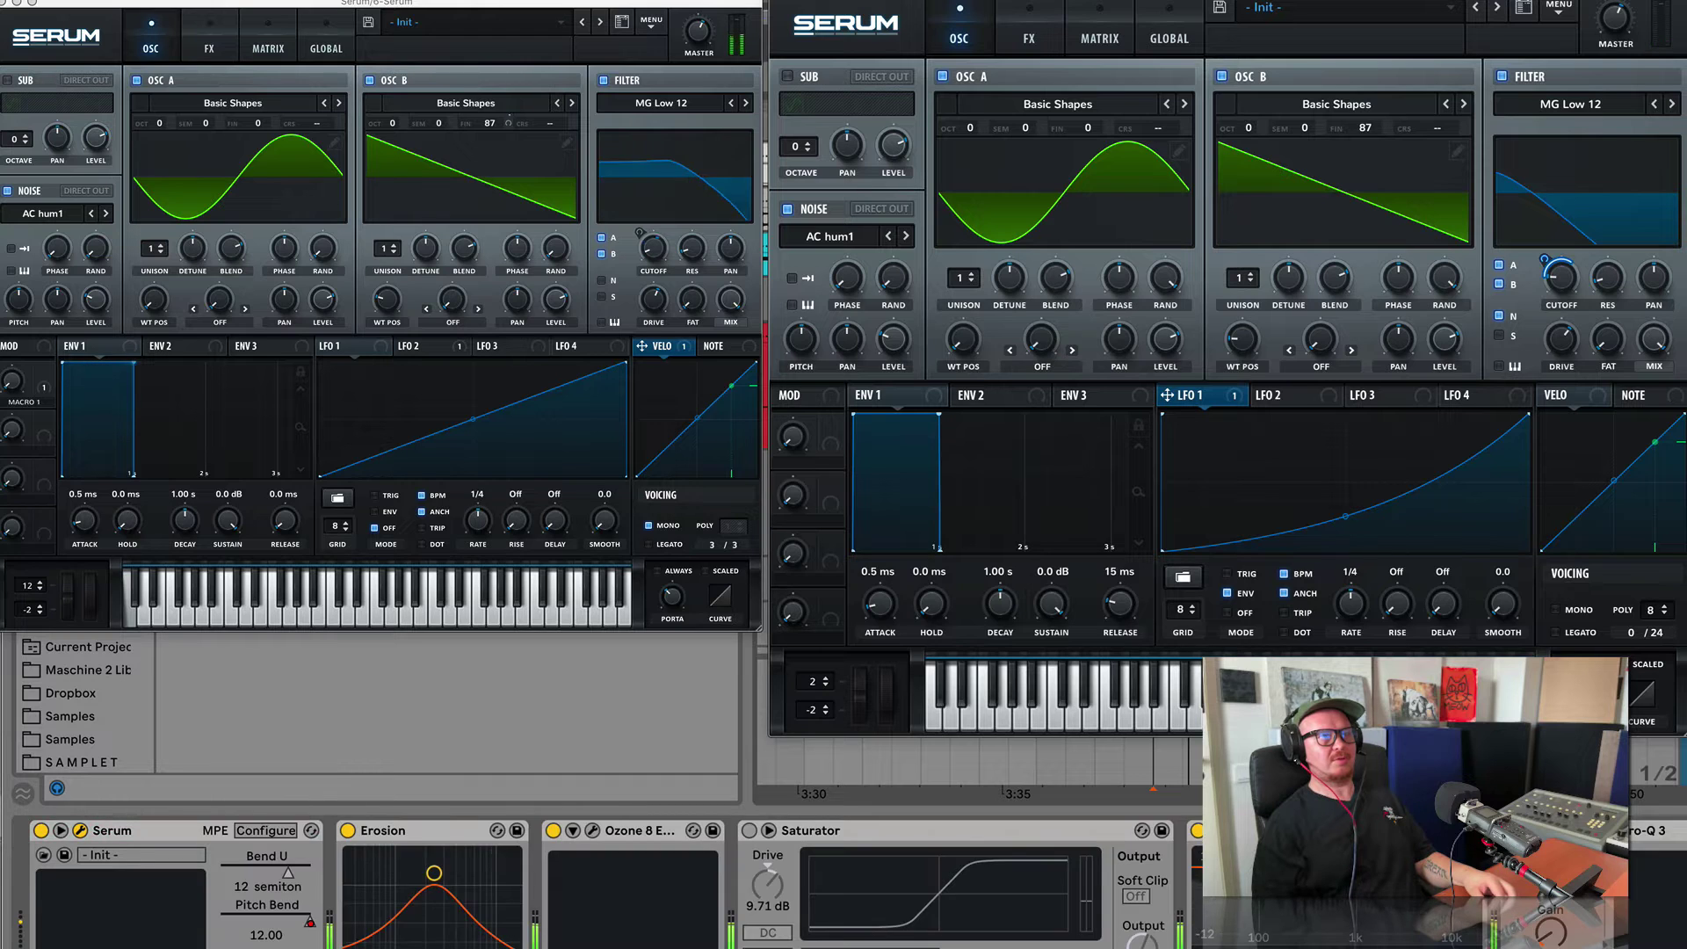
pyautogui.press('Up')
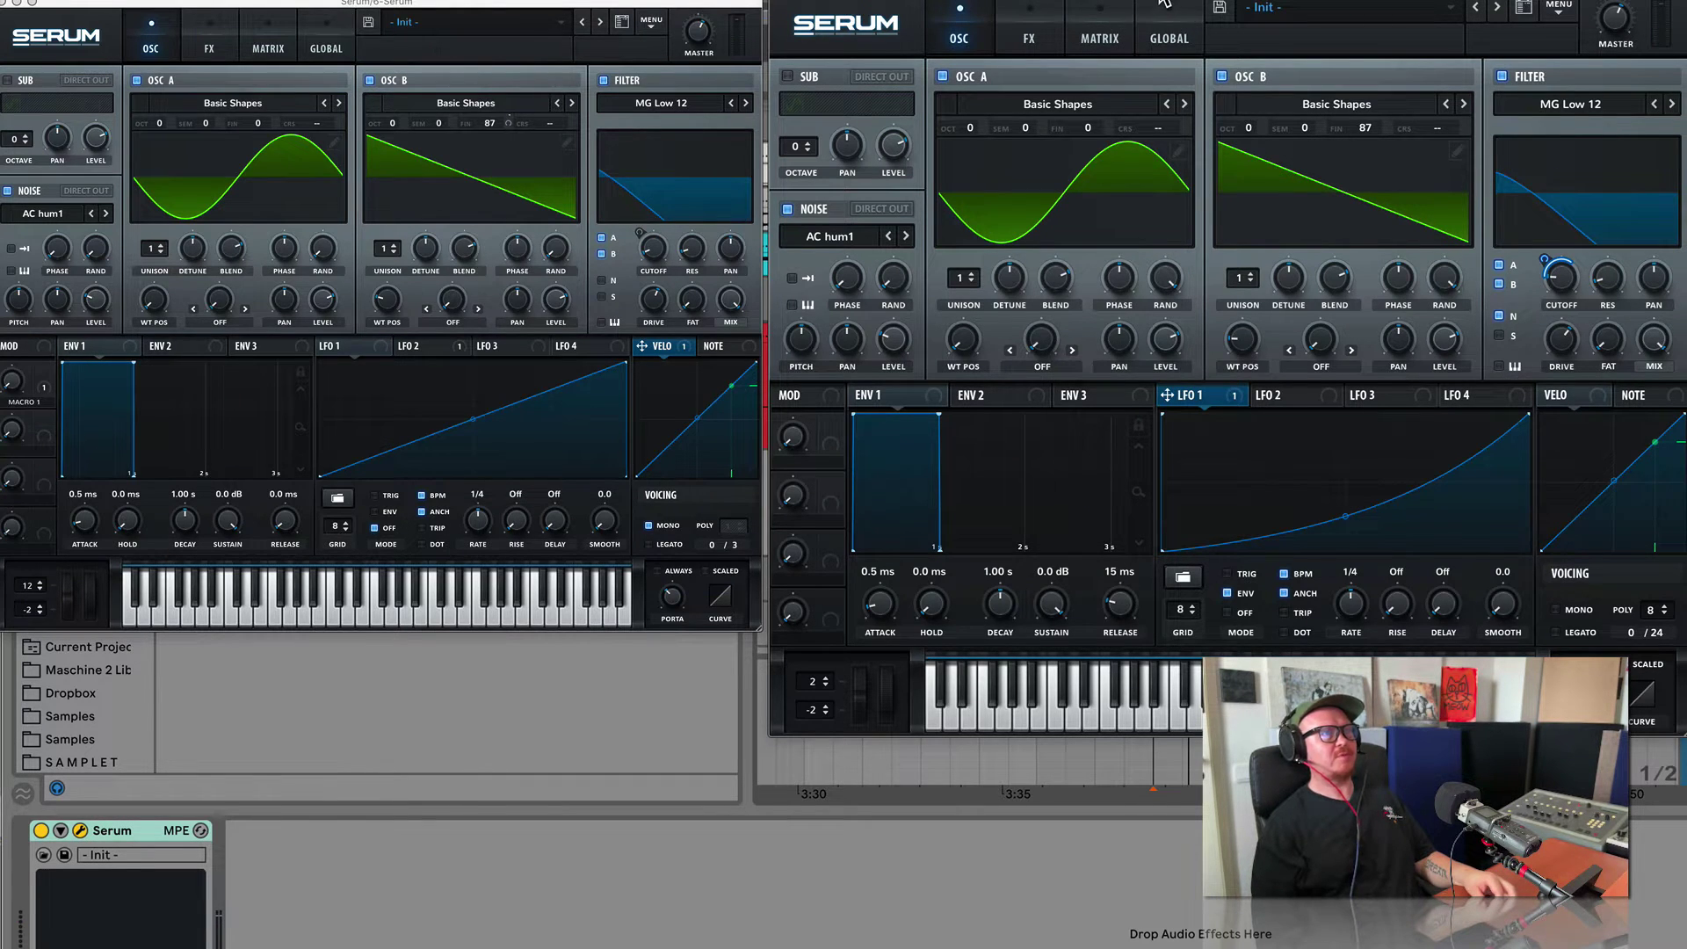
# Move both Serum windows aside to uncover the browser and its search field.
pyautogui.moveTo(1164, 5); pyautogui.dragTo(1460, 4)
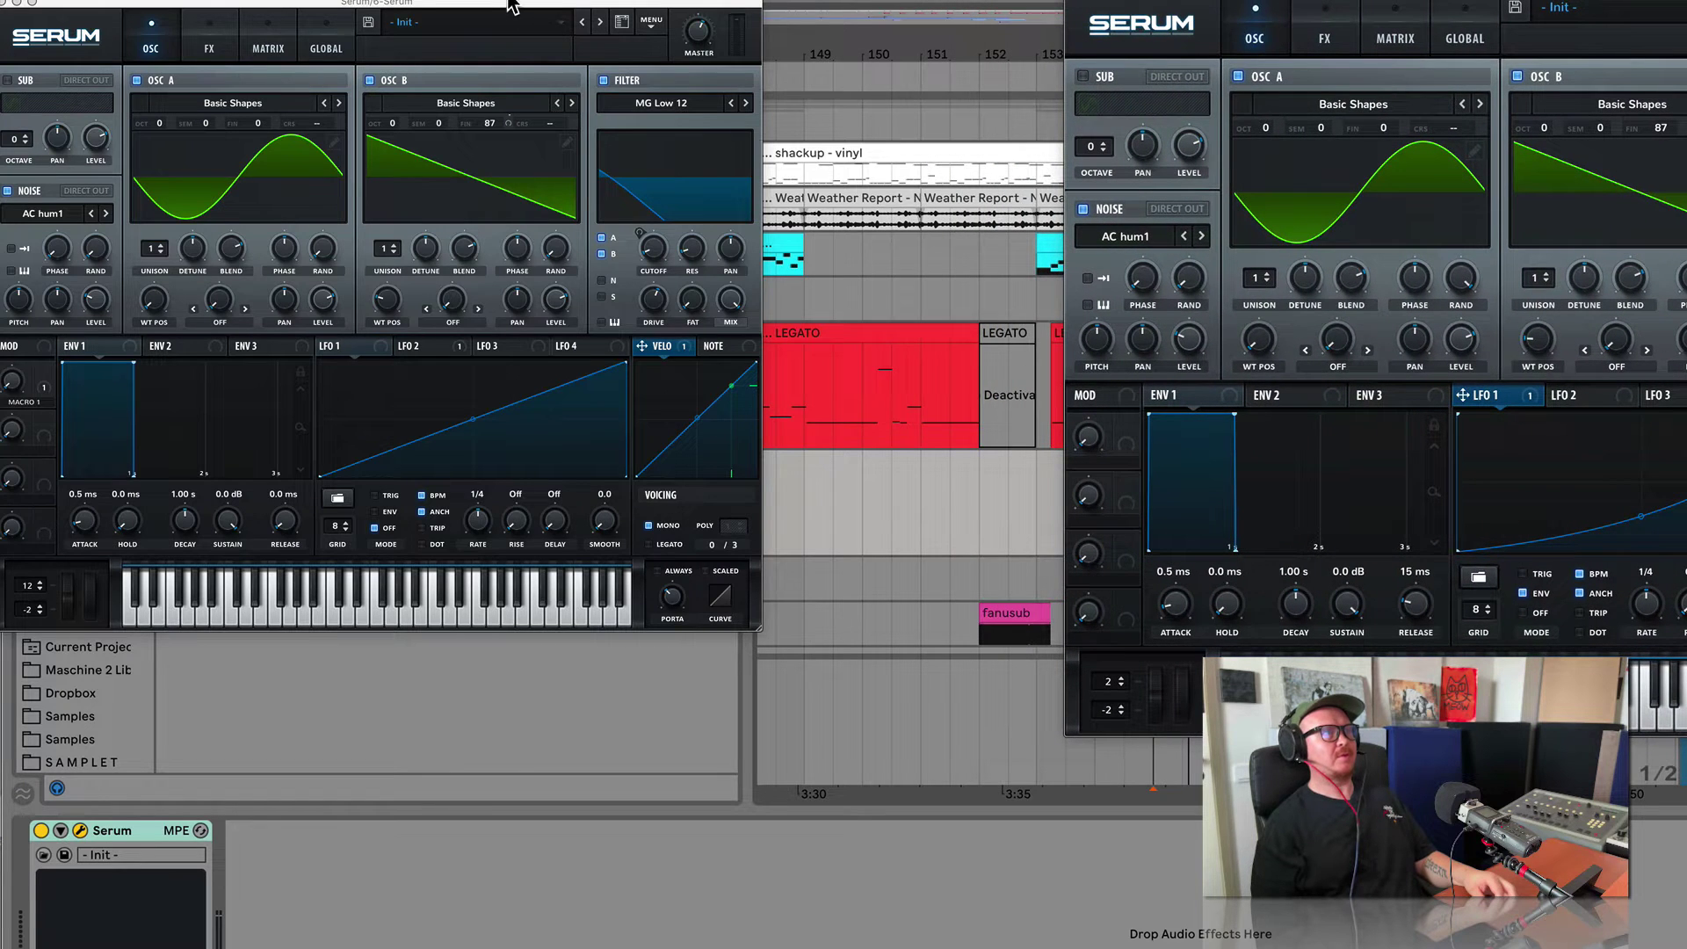
pyautogui.moveTo(510, 4); pyautogui.dragTo(807, 0)
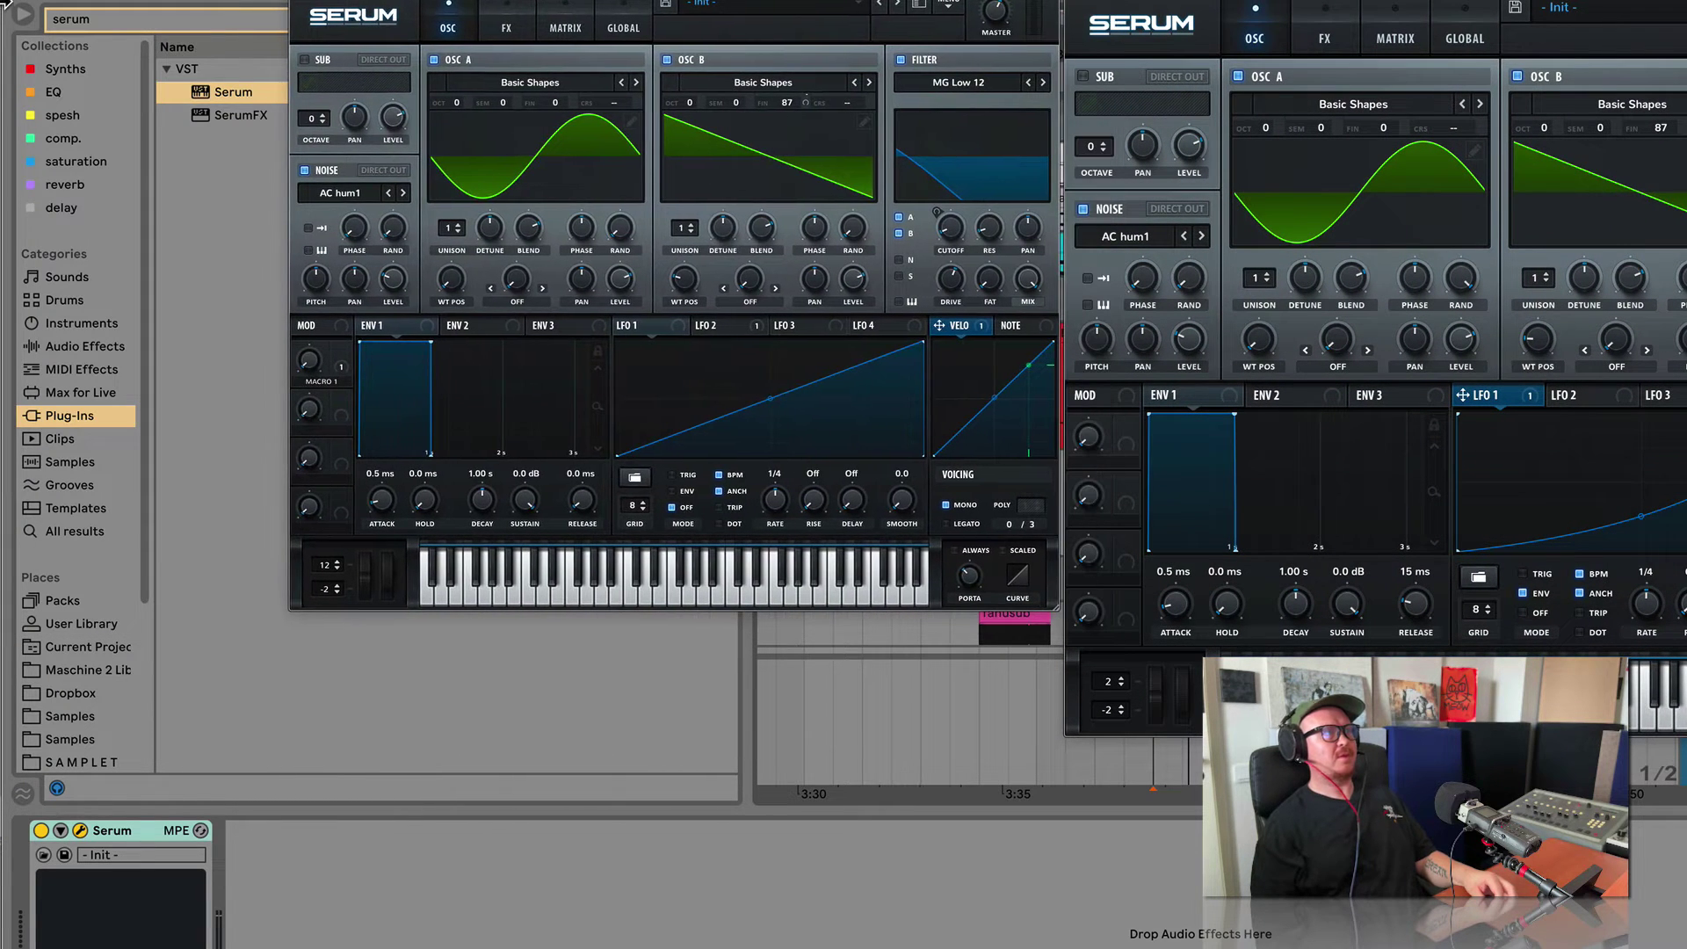
pyautogui.moveTo(573, 2); pyautogui.dragTo(562, 127)
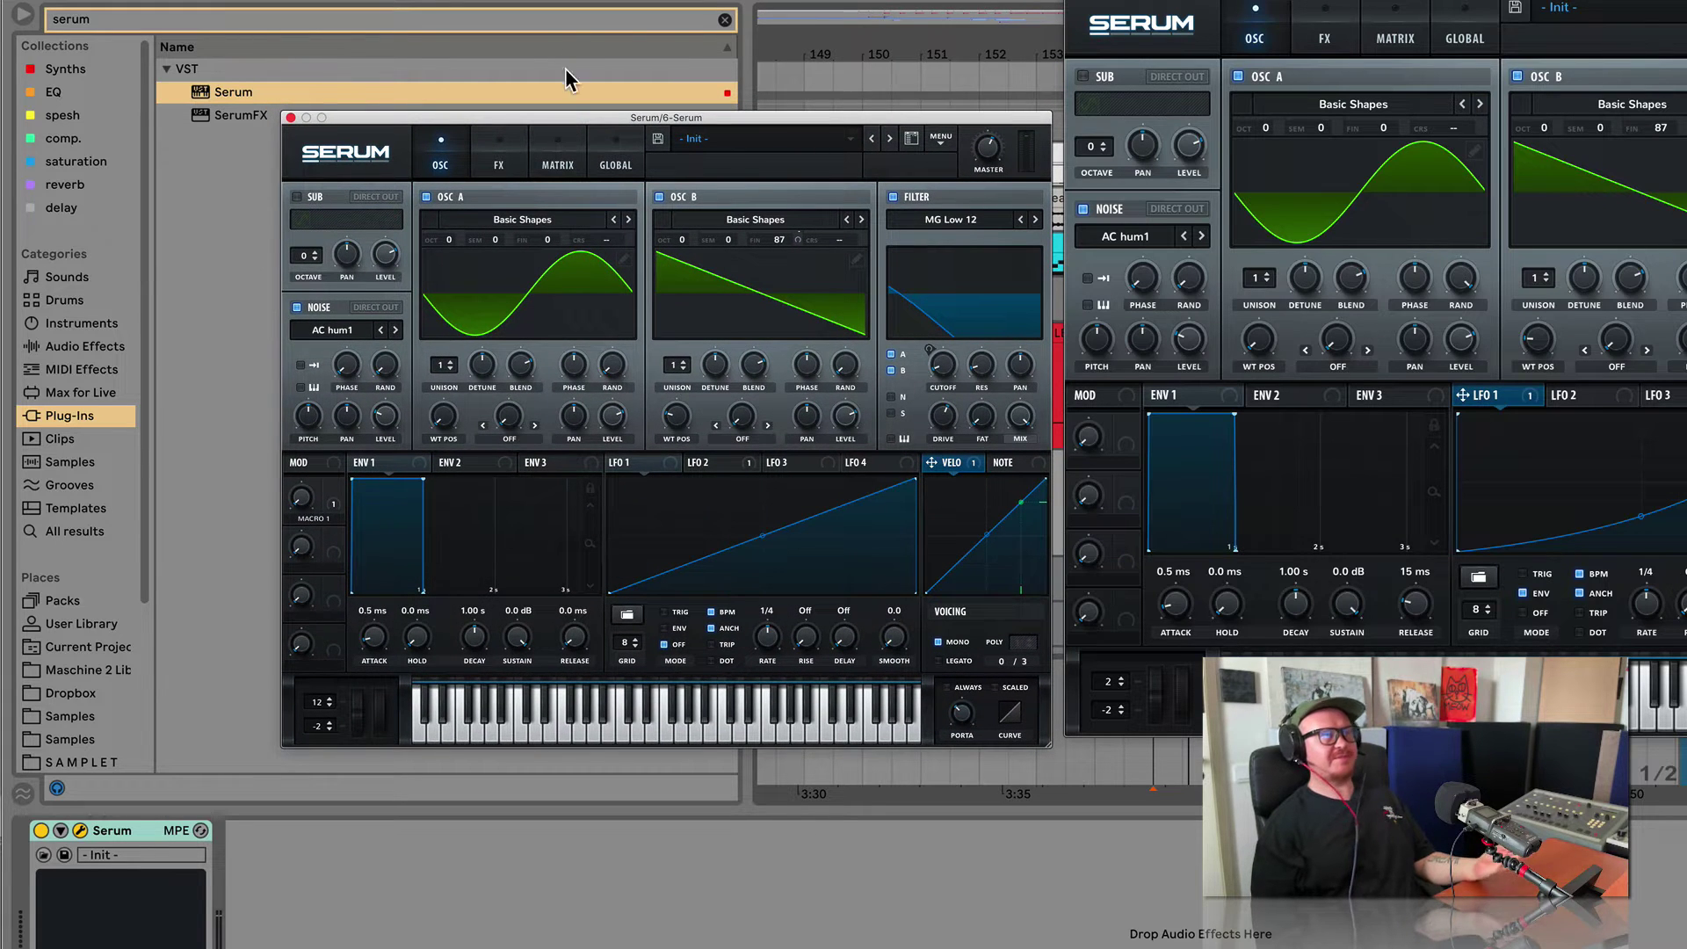
# Find the Erosion effect among the audio effects and add it after Serum on the new track.
pyautogui.click(725, 19)
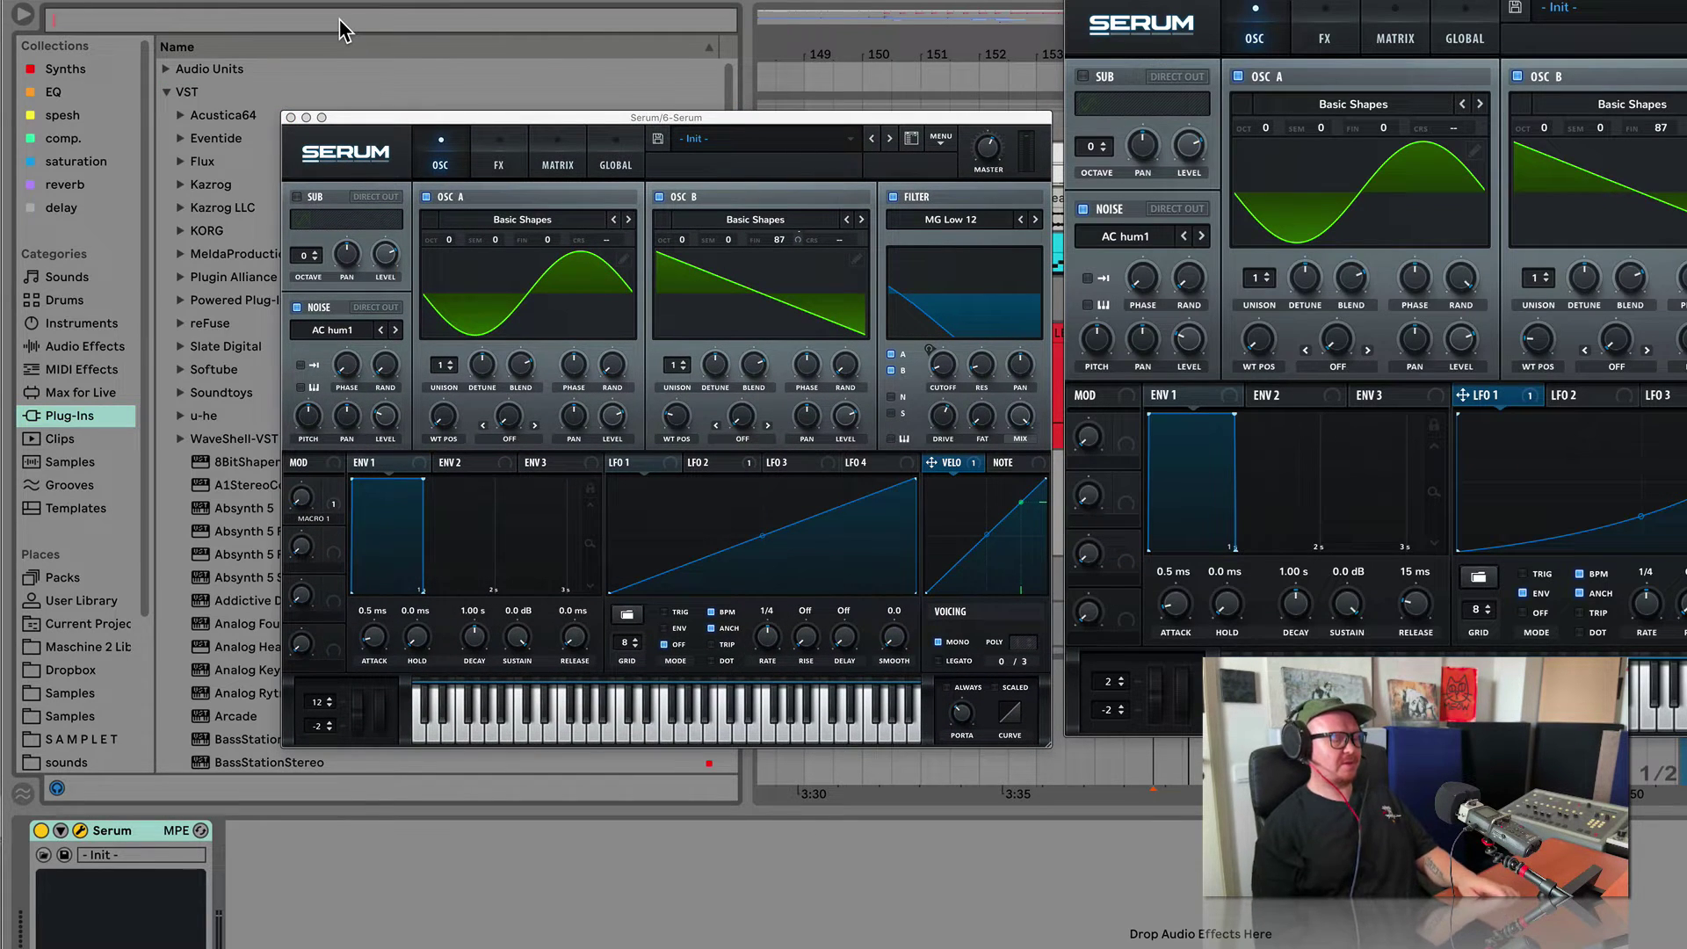
pyautogui.write('erosio')
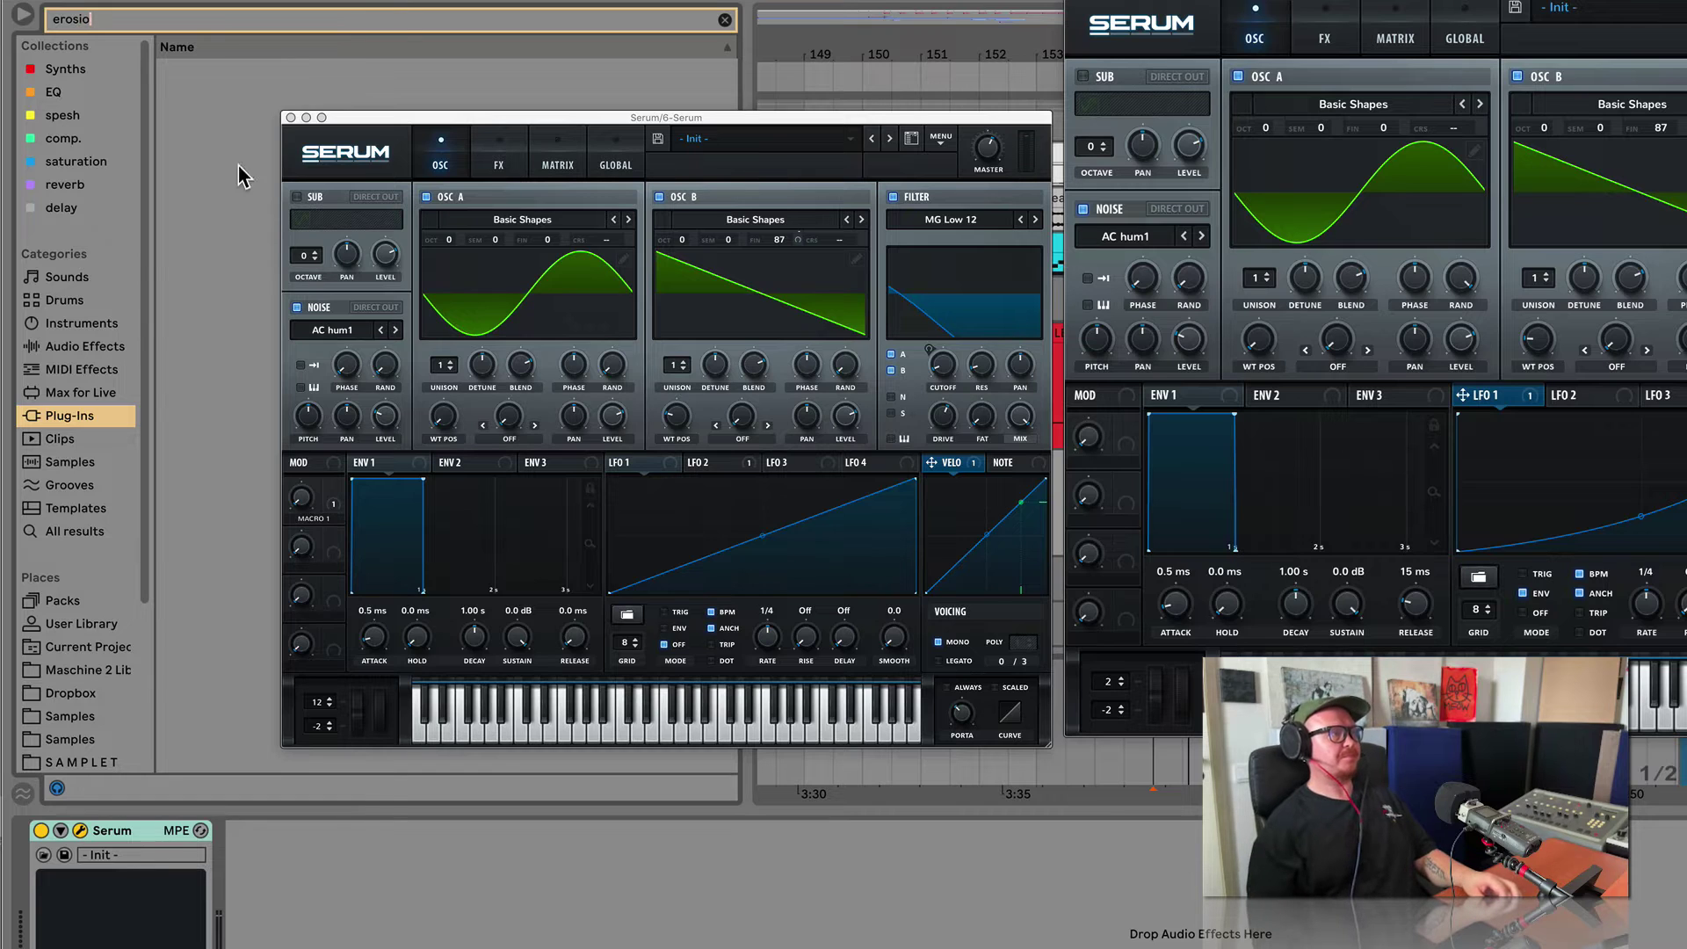
pyautogui.click(81, 345)
pyautogui.click(166, 68)
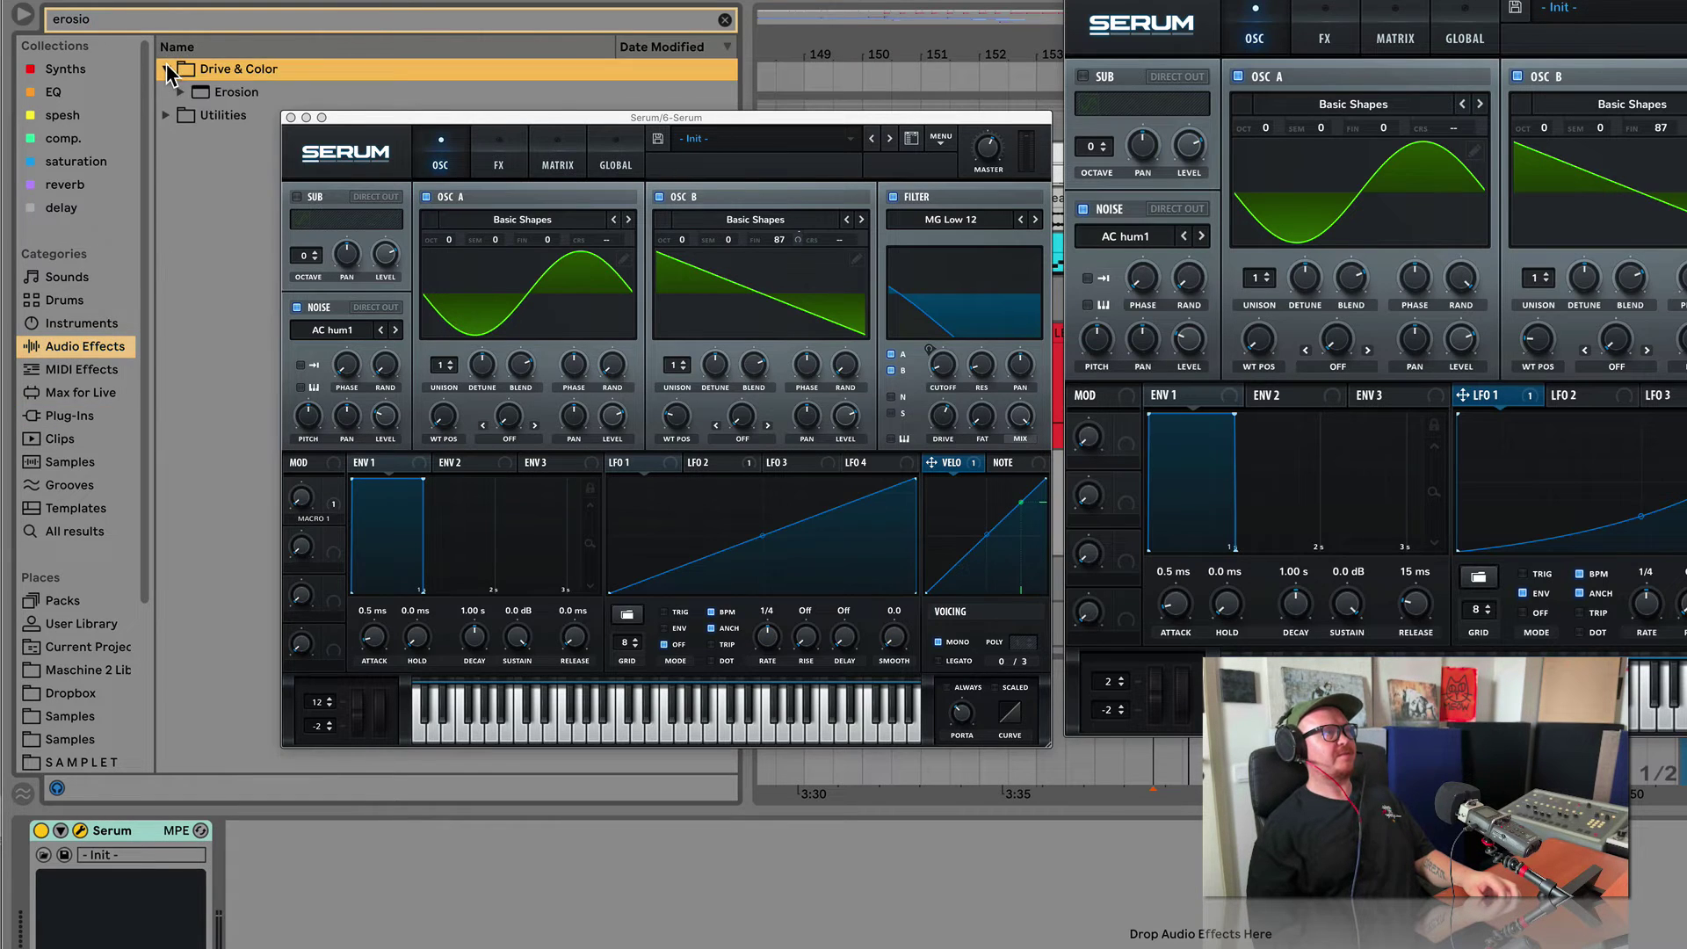
pyautogui.click(230, 90)
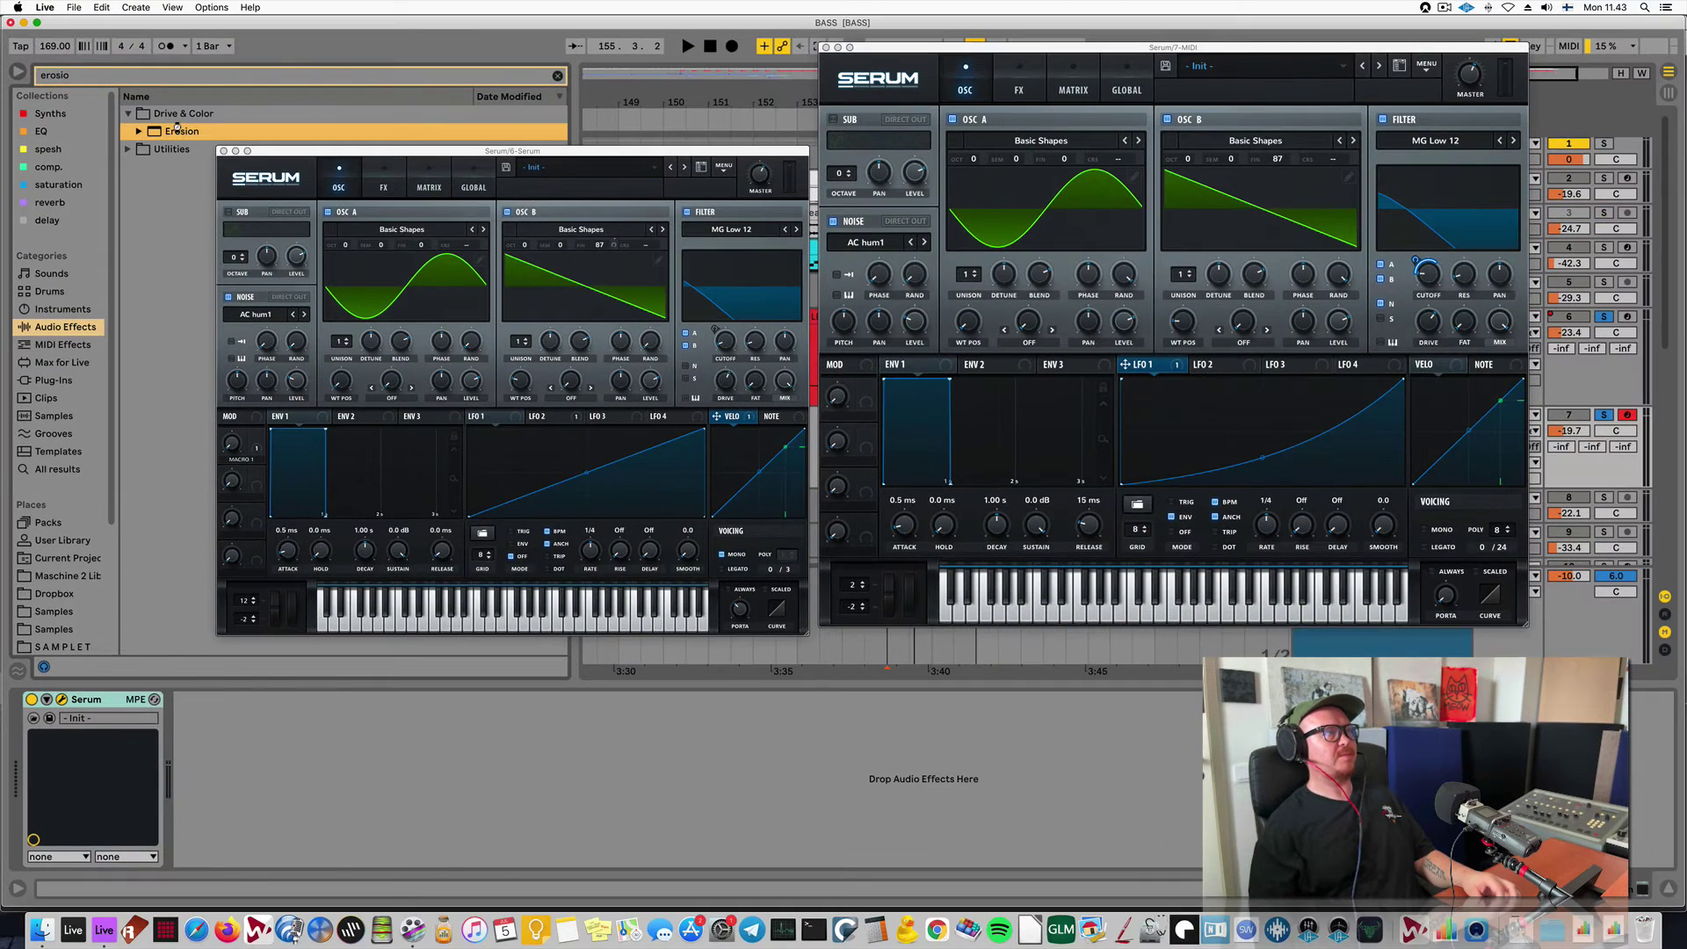
pyautogui.doubleClick(178, 129)
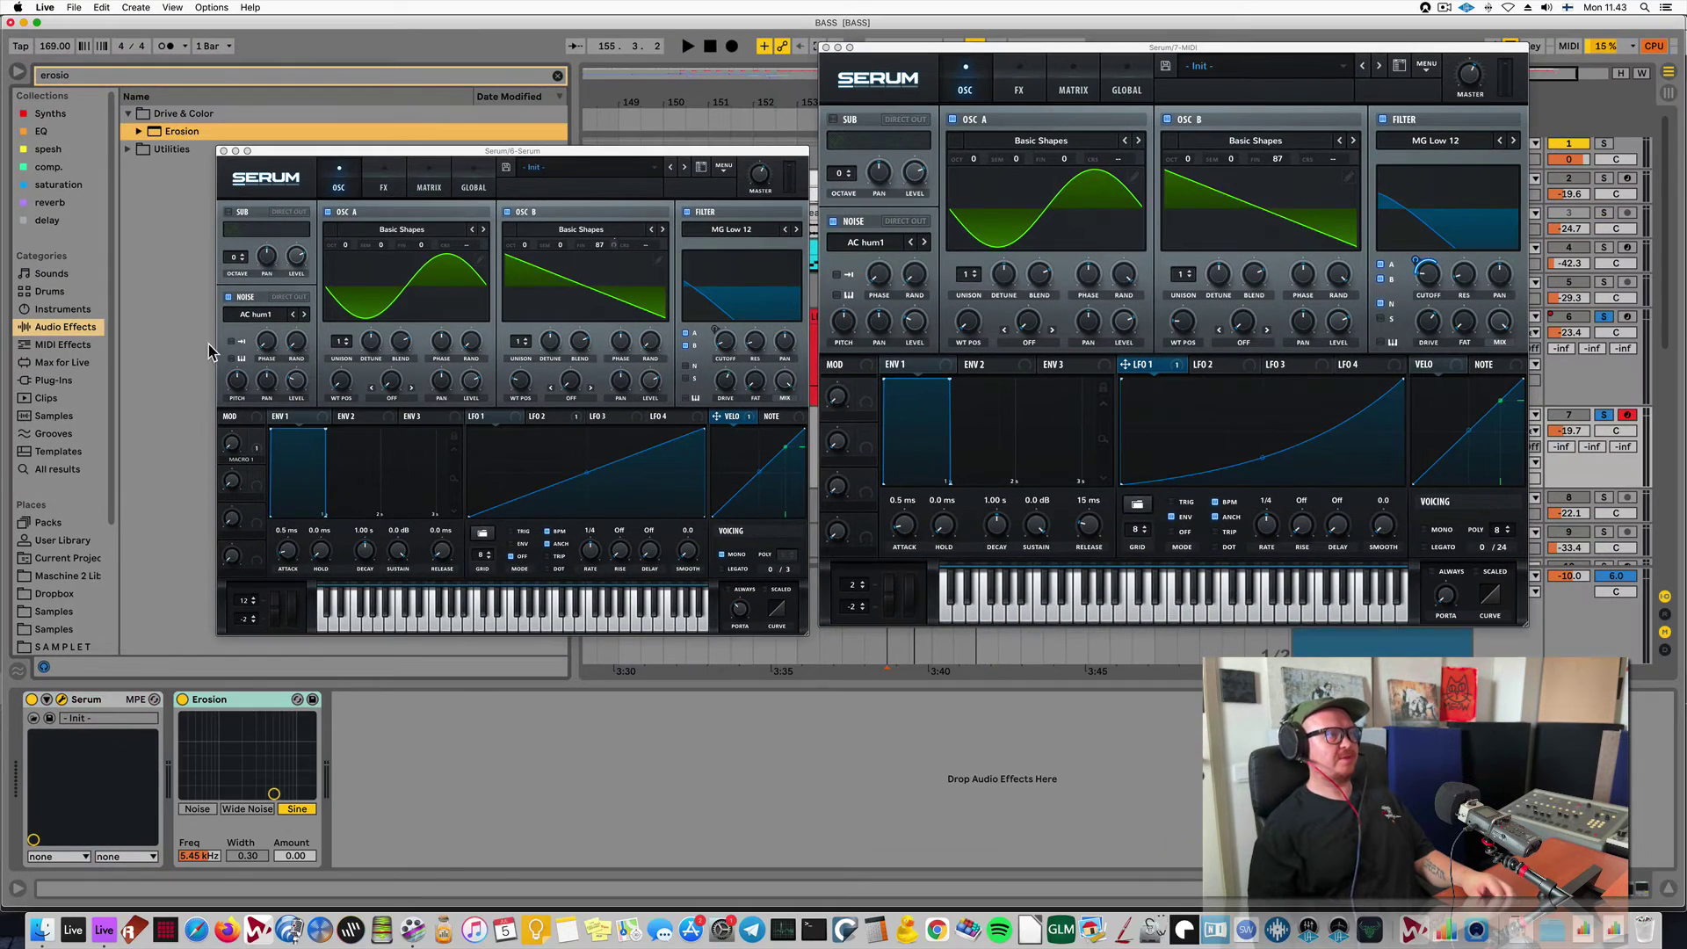
# Reposition both Serum windows so the track headers and the device chain stay accessible.
pyautogui.click(642, 156)
pyautogui.moveTo(642, 156); pyautogui.dragTo(578, 105)
pyautogui.moveTo(914, 55); pyautogui.dragTo(842, 51)
pyautogui.moveTo(426, 103); pyautogui.dragTo(345, 53)
pyautogui.moveTo(912, 46); pyautogui.dragTo(794, 38)
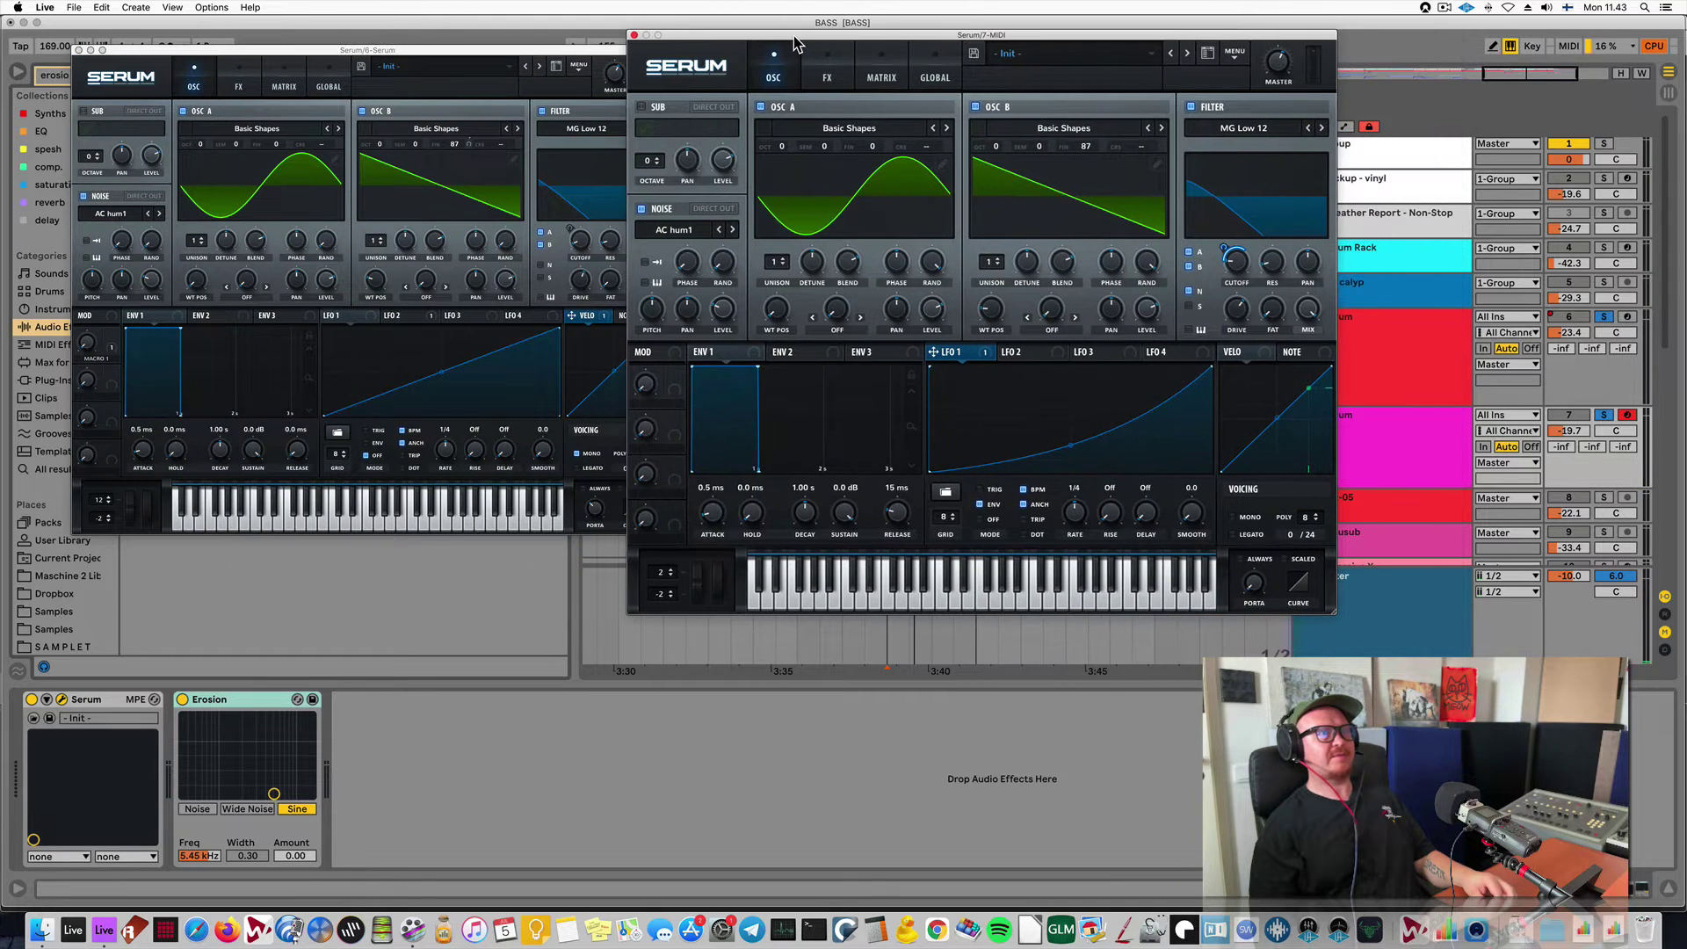
# Examine the 6 Serum track's Erosion settings and the rest of its effect chain.
pyautogui.click(1379, 355)
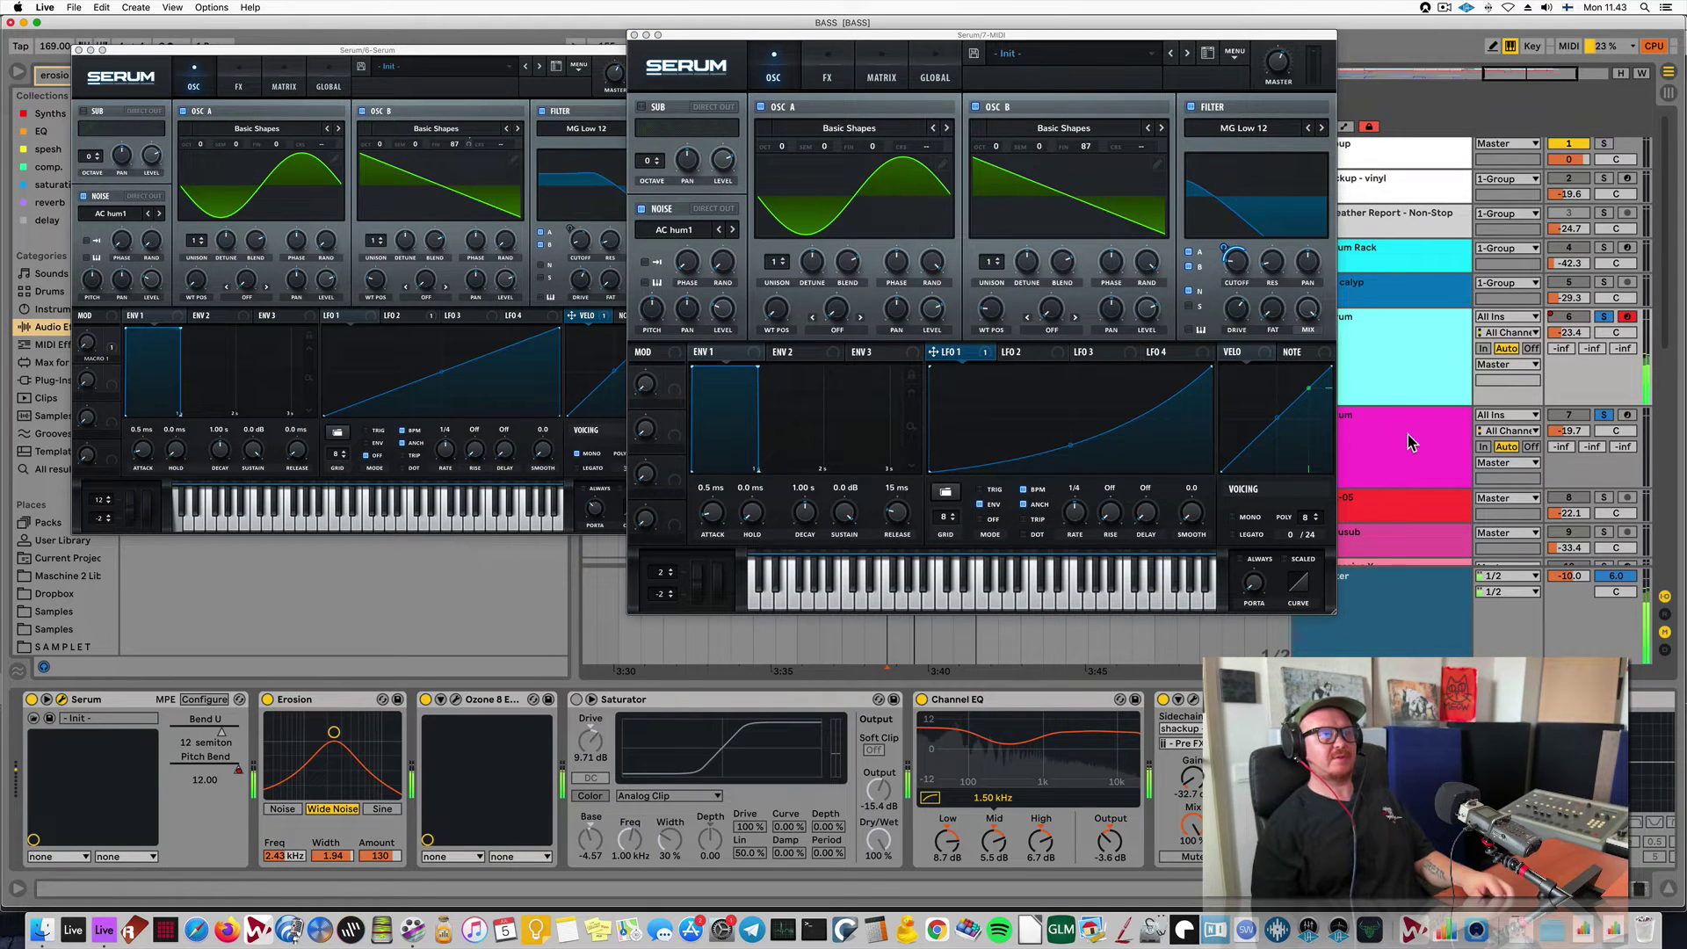
pyautogui.hscroll(10, 1074, 747)
pyautogui.hscroll(-1, 1067, 751)
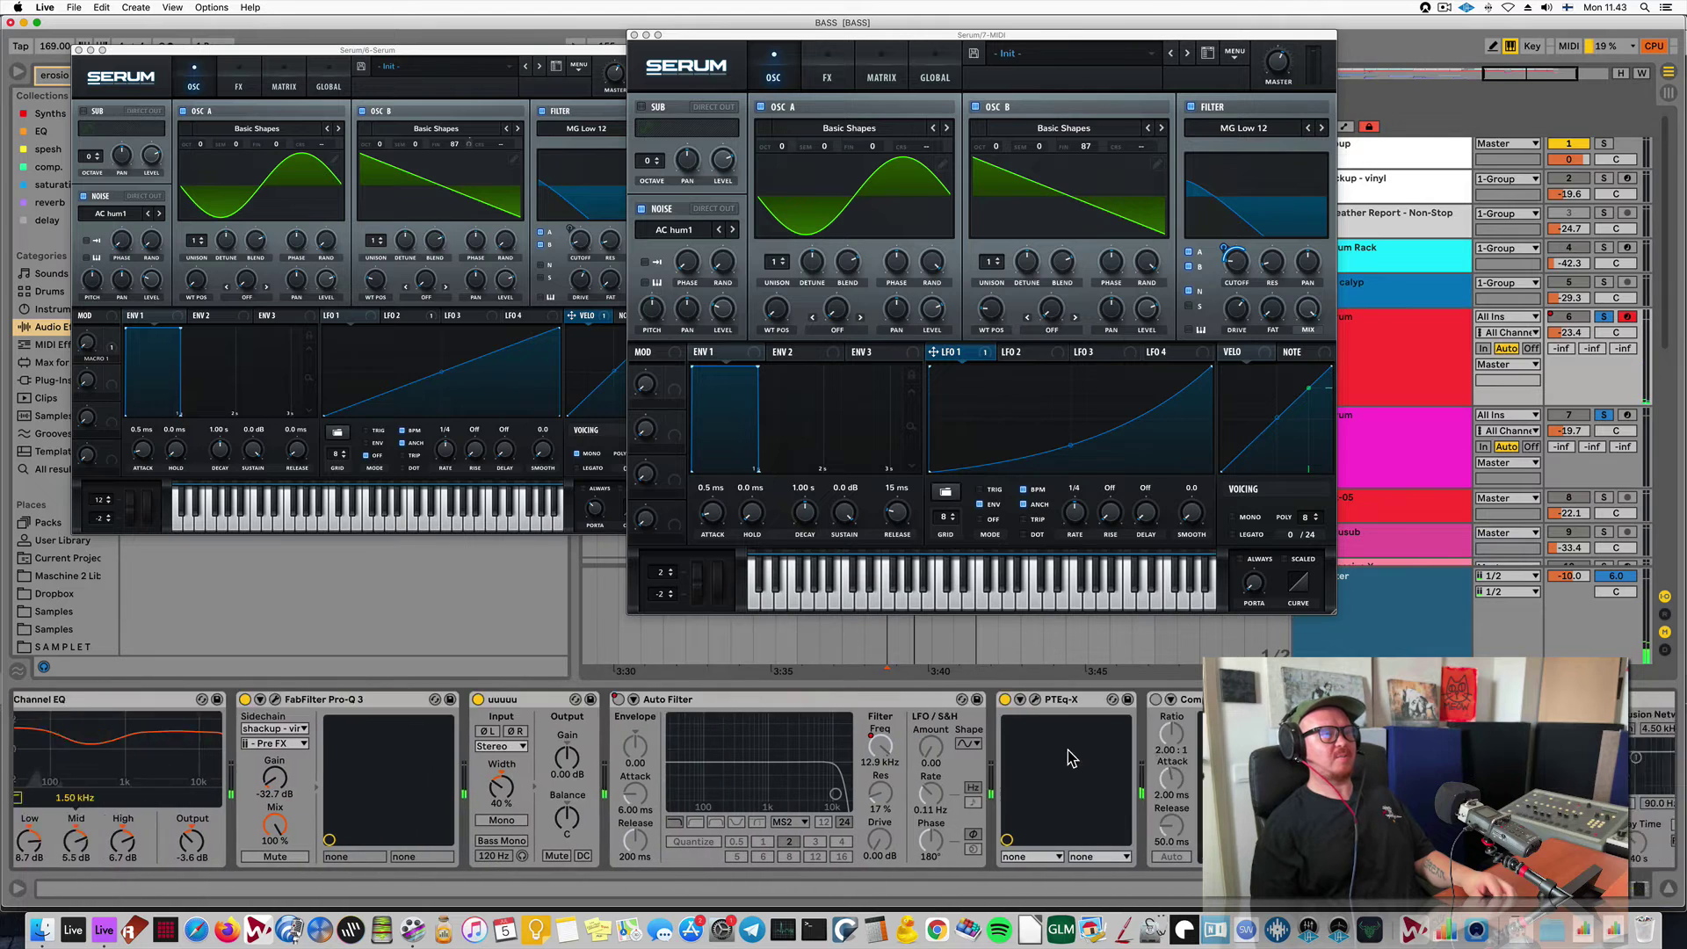
# Set the new track's Erosion to Wide Noise at 2.36 kHz, width 2.42 and amount 65.7, and compare it with the effect bypassed.
pyautogui.click(1400, 447)
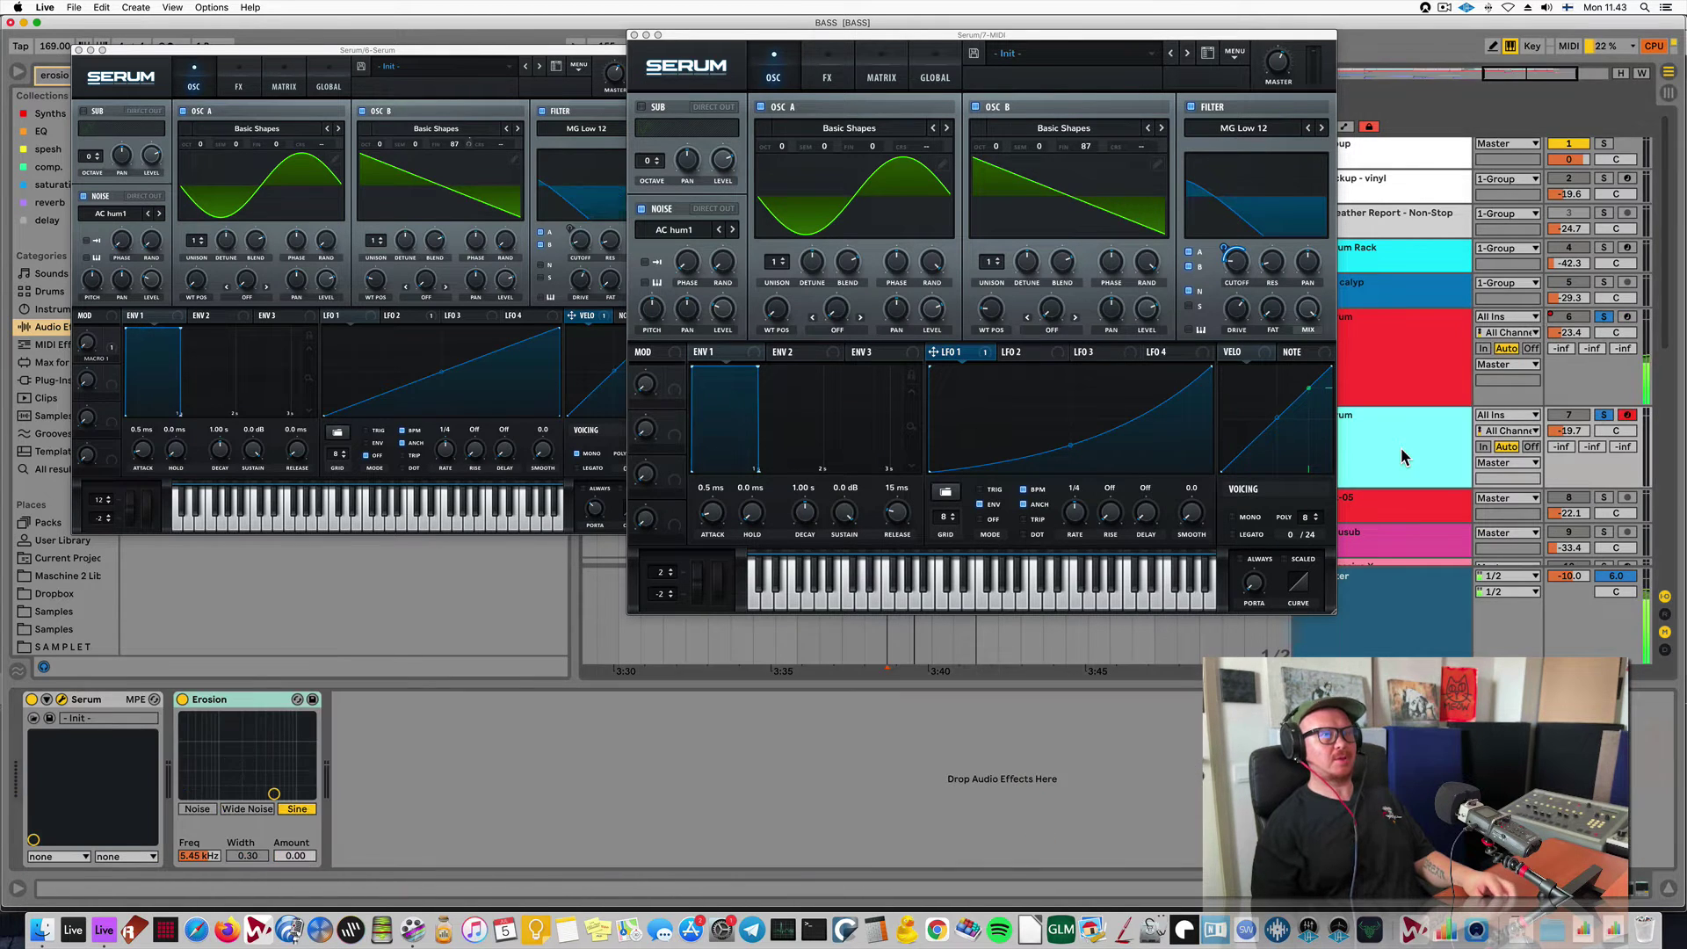
pyautogui.click(250, 809)
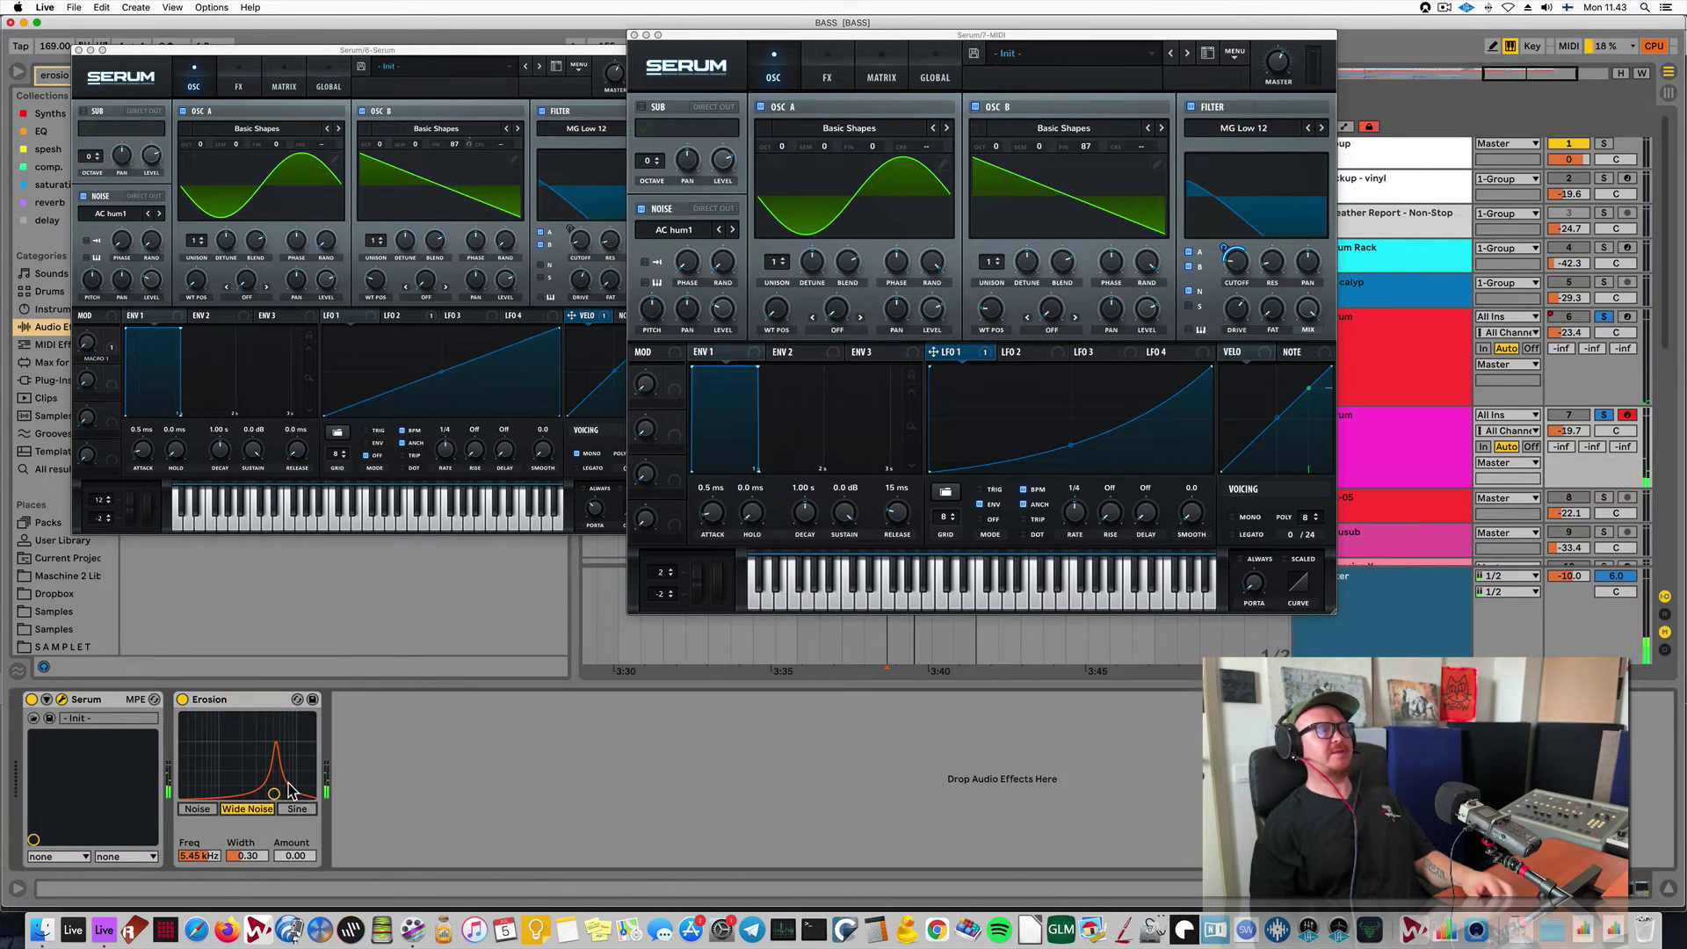
pyautogui.moveTo(288, 789); pyautogui.dragTo(249, 746)
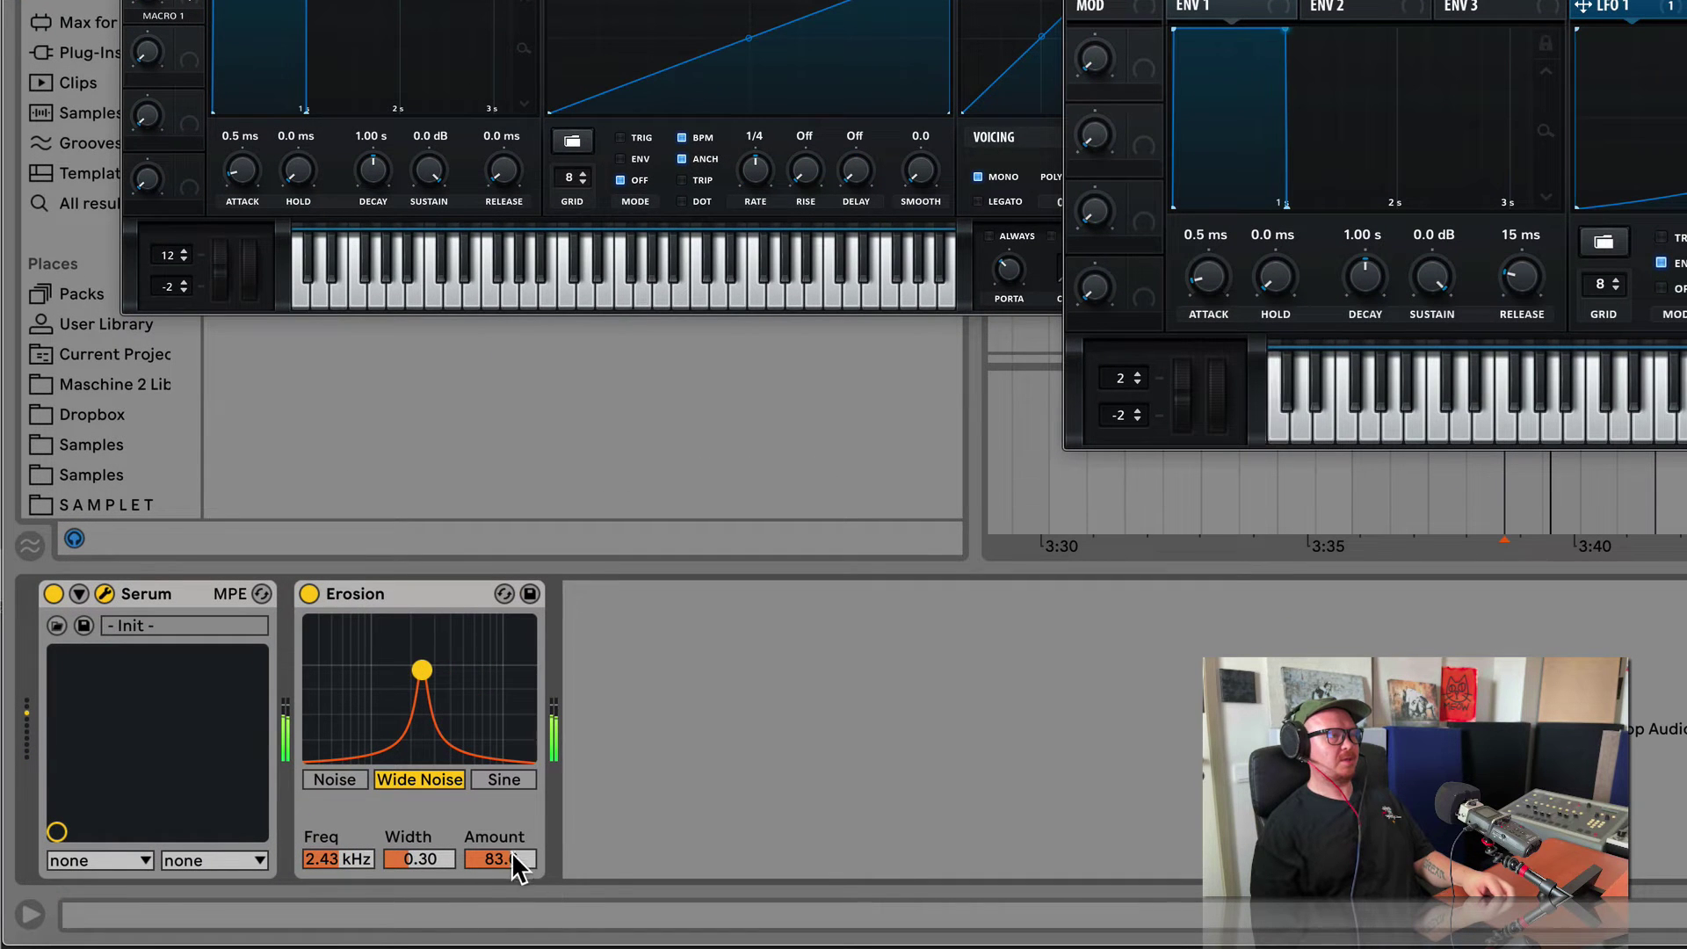
pyautogui.moveTo(422, 670); pyautogui.dragTo(419, 680)
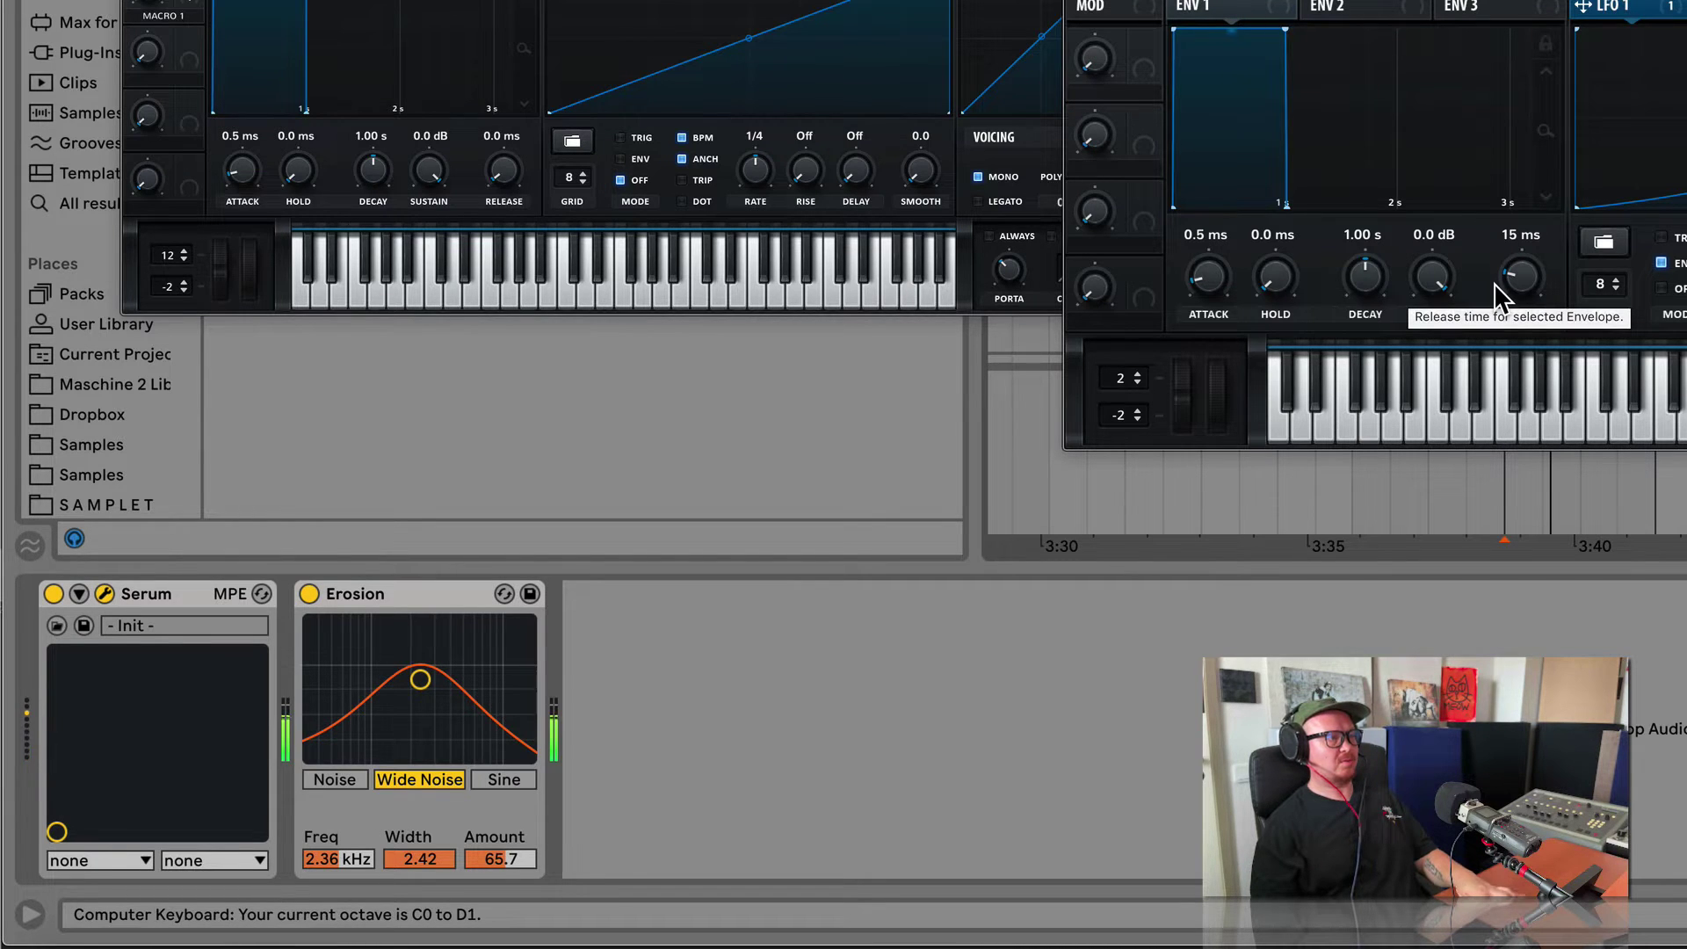
pyautogui.click(309, 594)
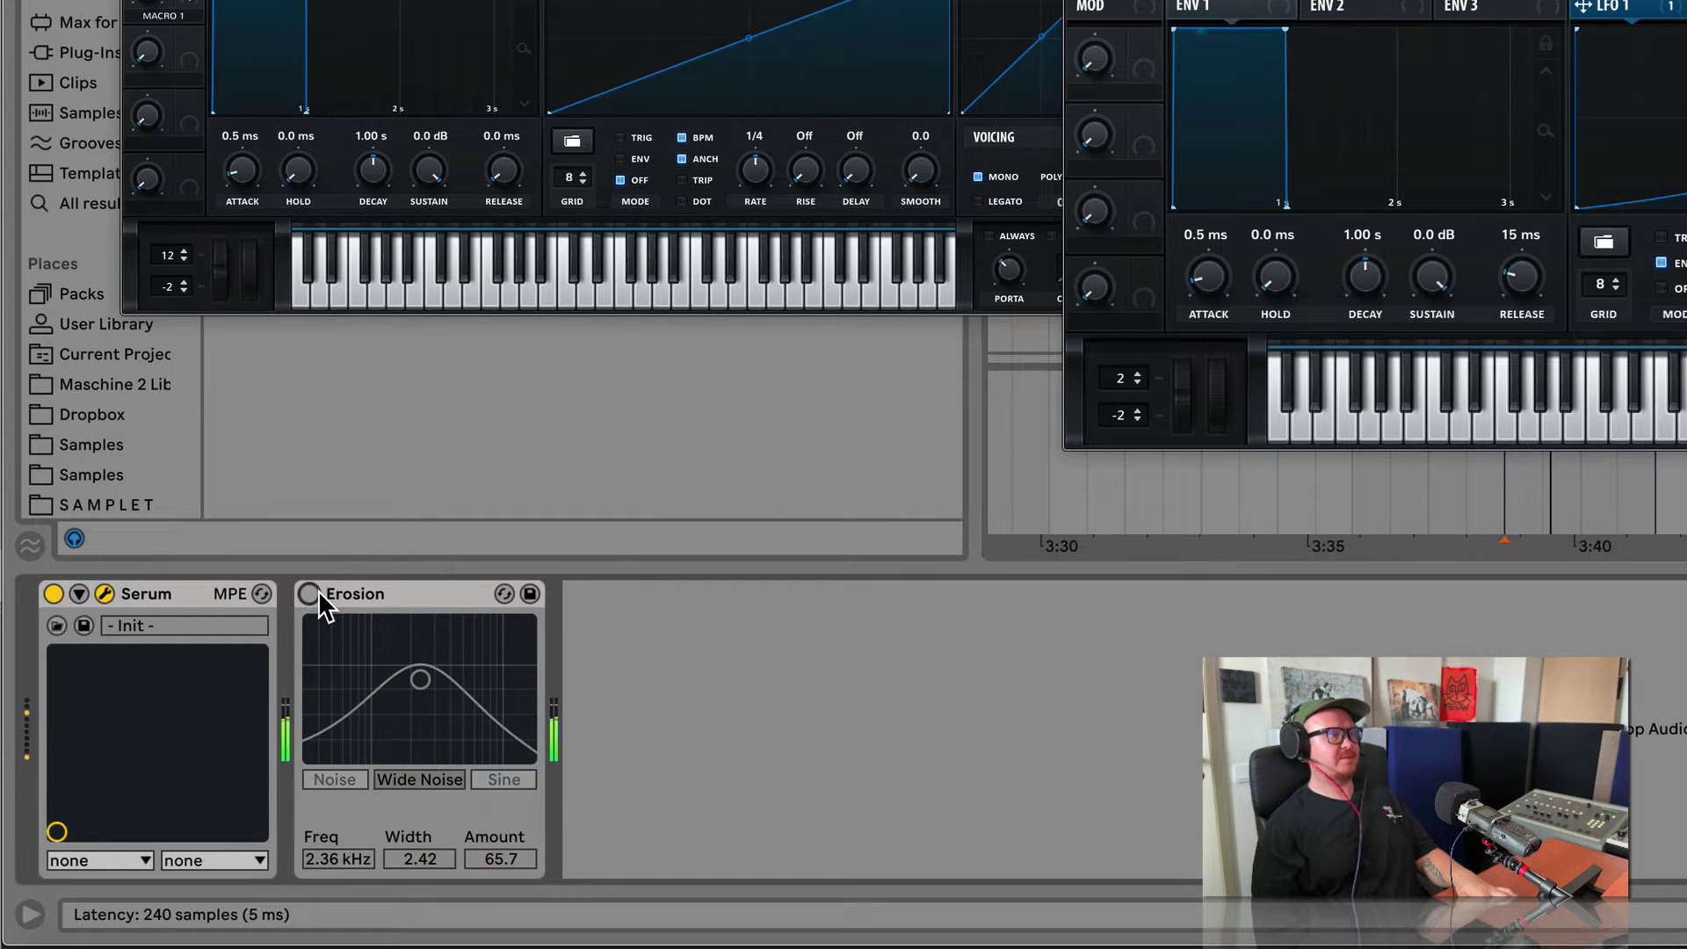
pyautogui.click(319, 594)
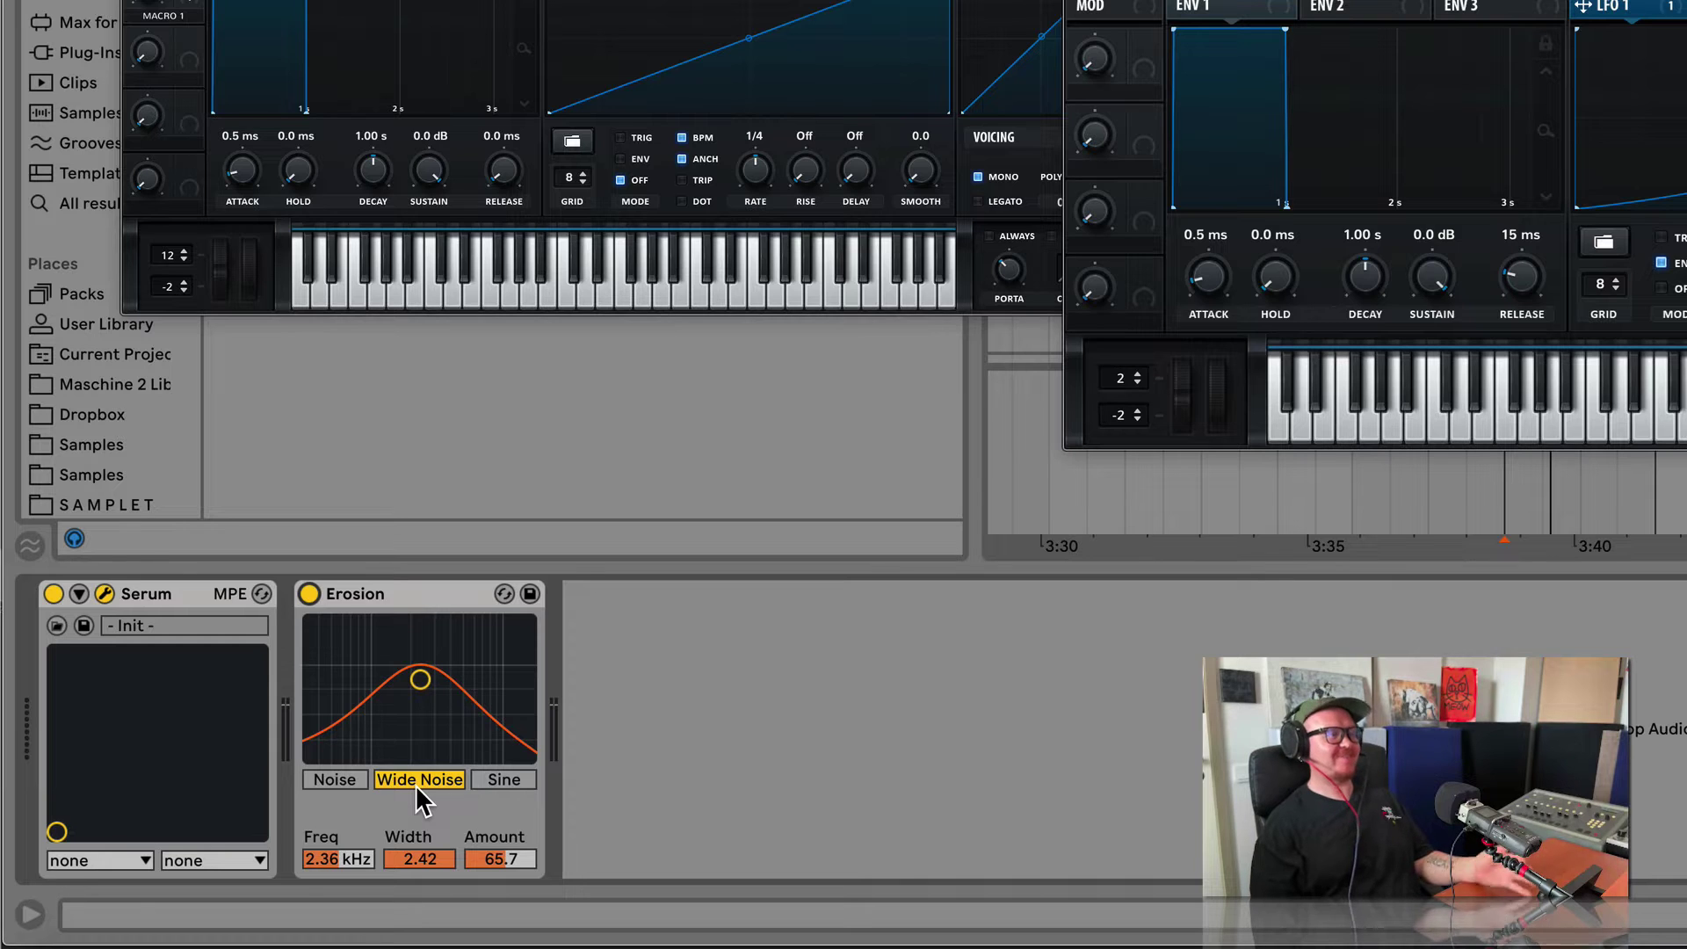
# Audition Erosion's Noise and Sine modes, compare Sine with the effect bypassed, and return to Wide Noise.
pyautogui.click(350, 777)
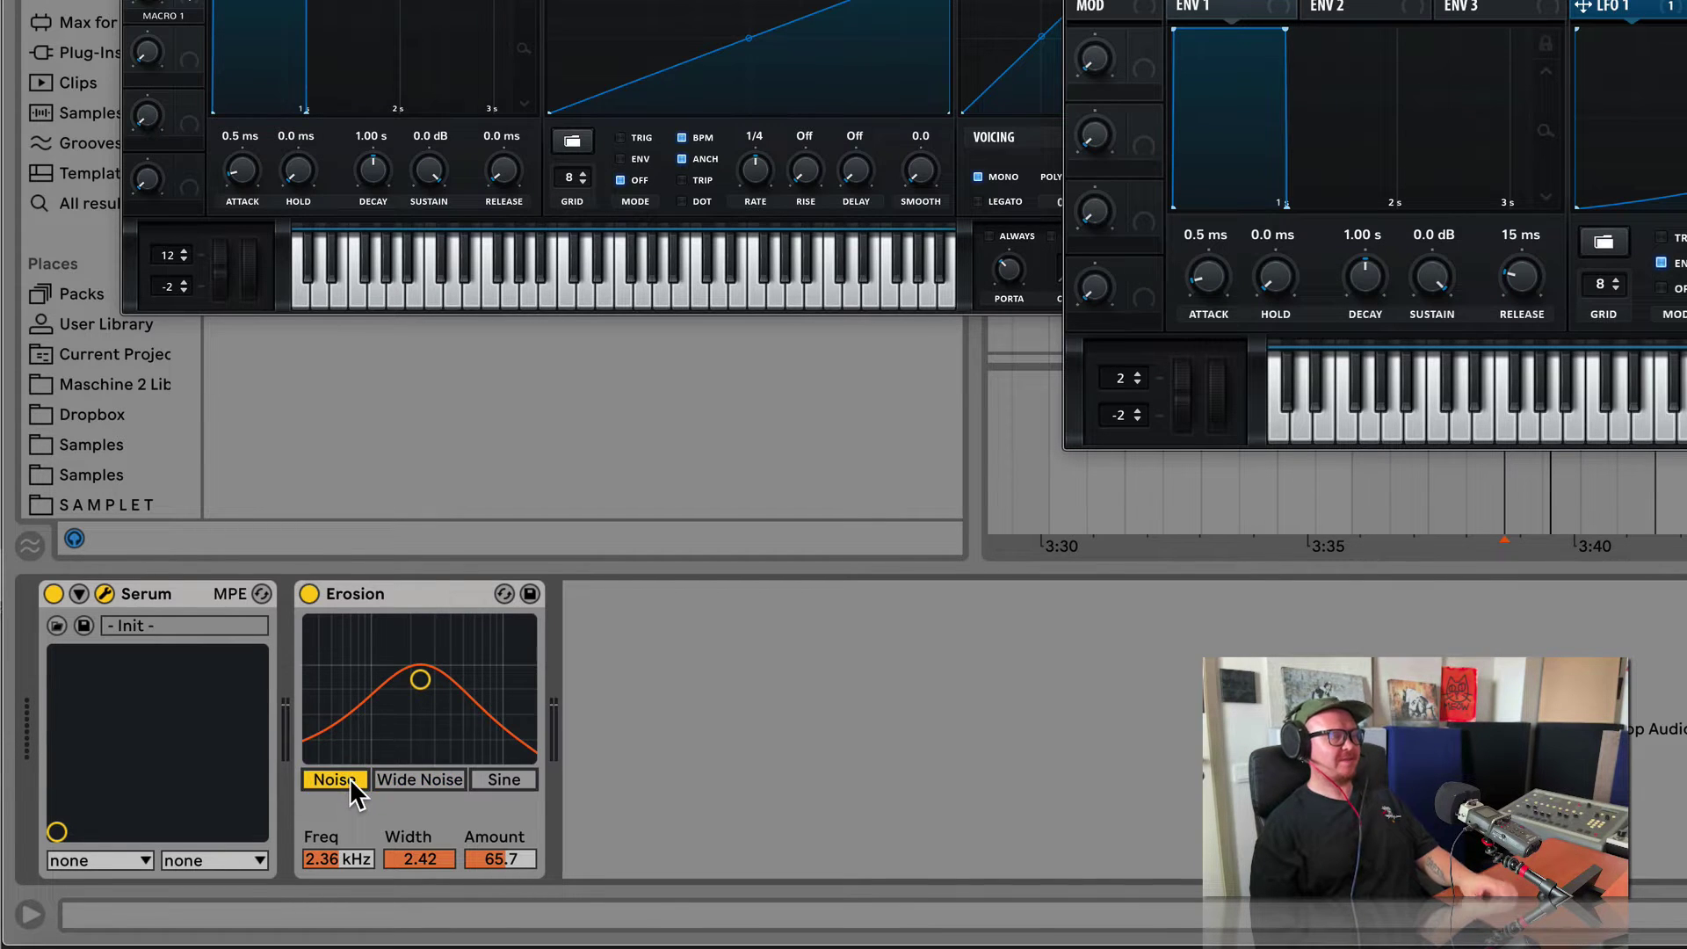
pyautogui.click(436, 778)
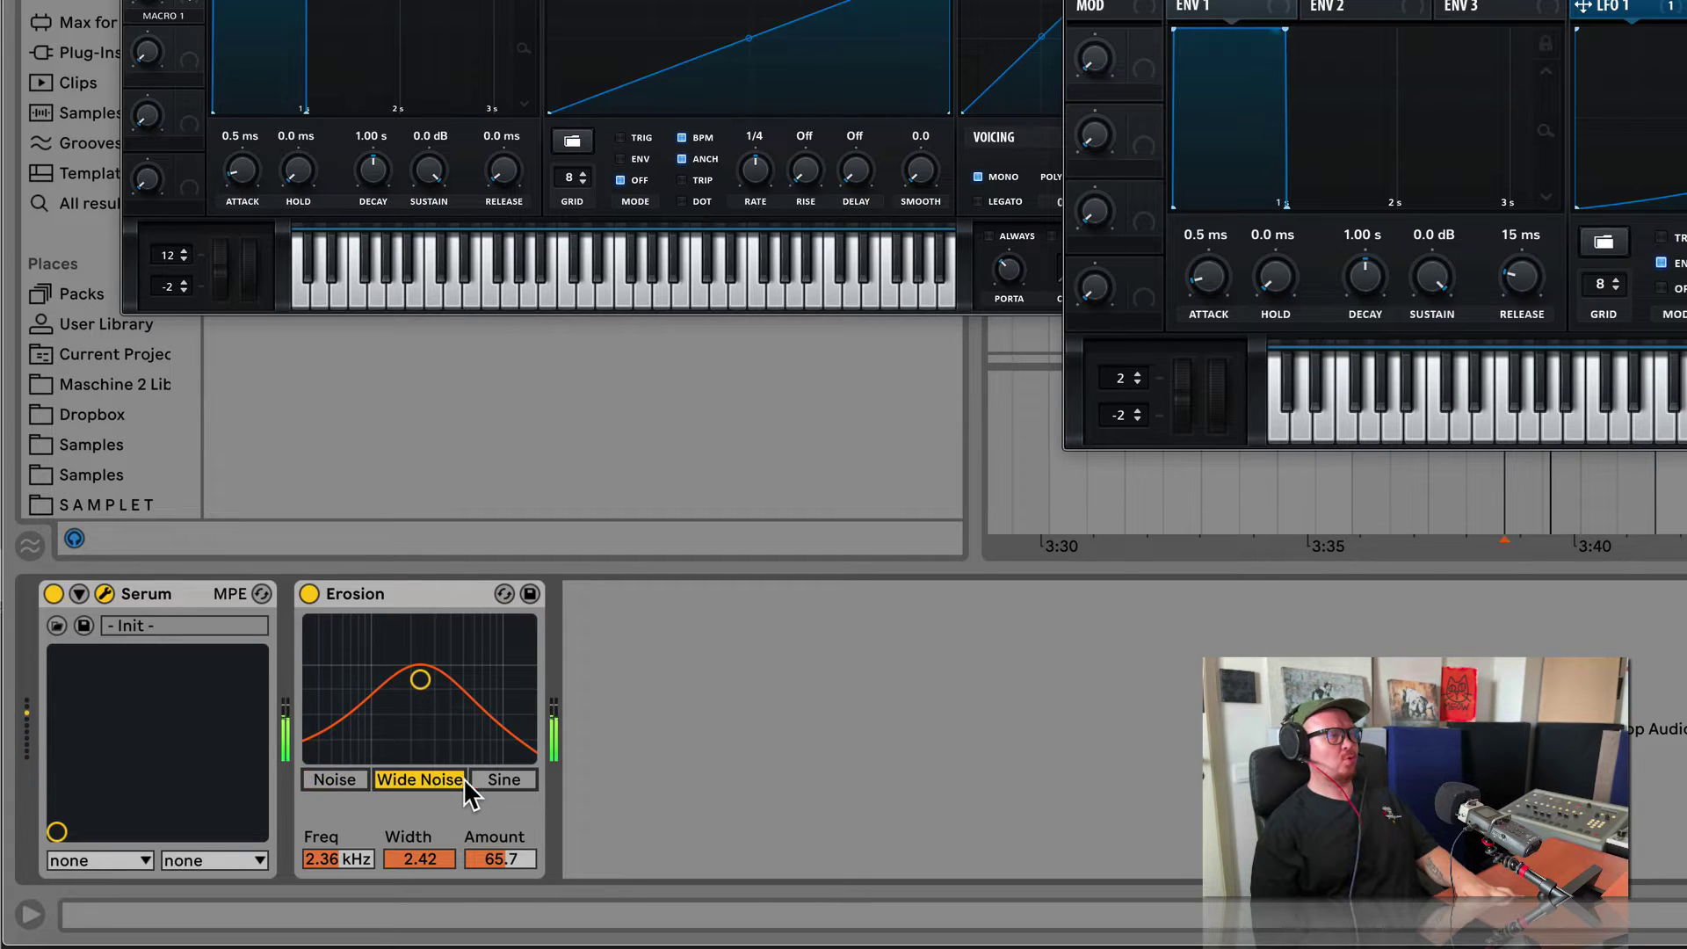
pyautogui.click(502, 777)
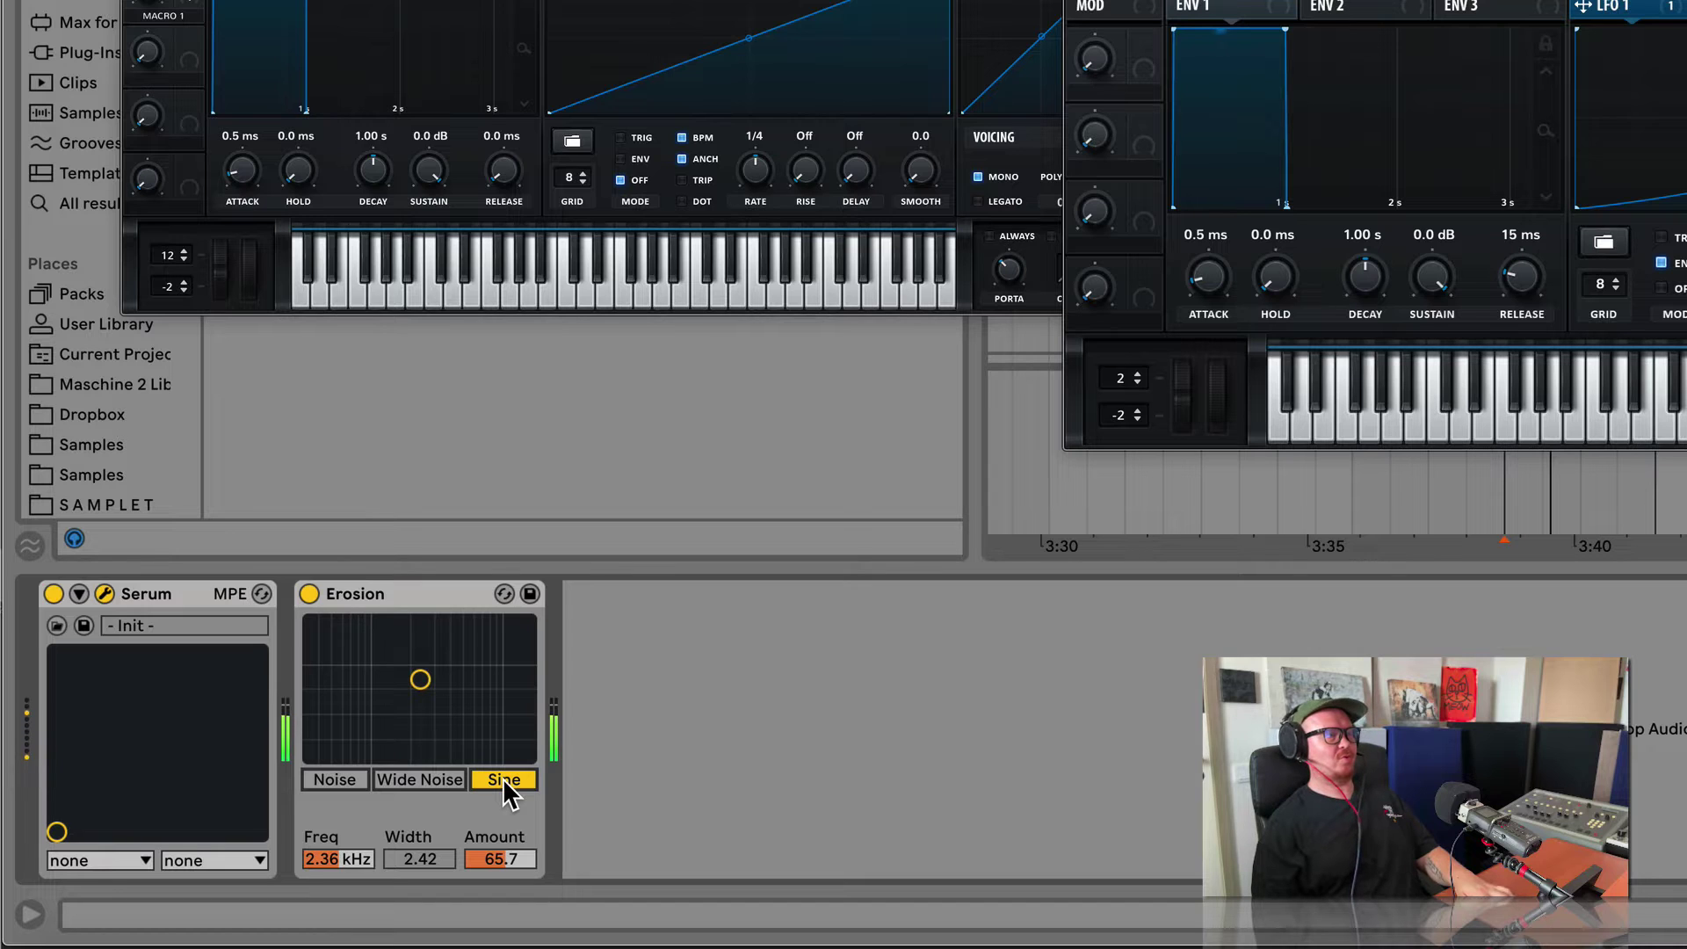
pyautogui.click(319, 595)
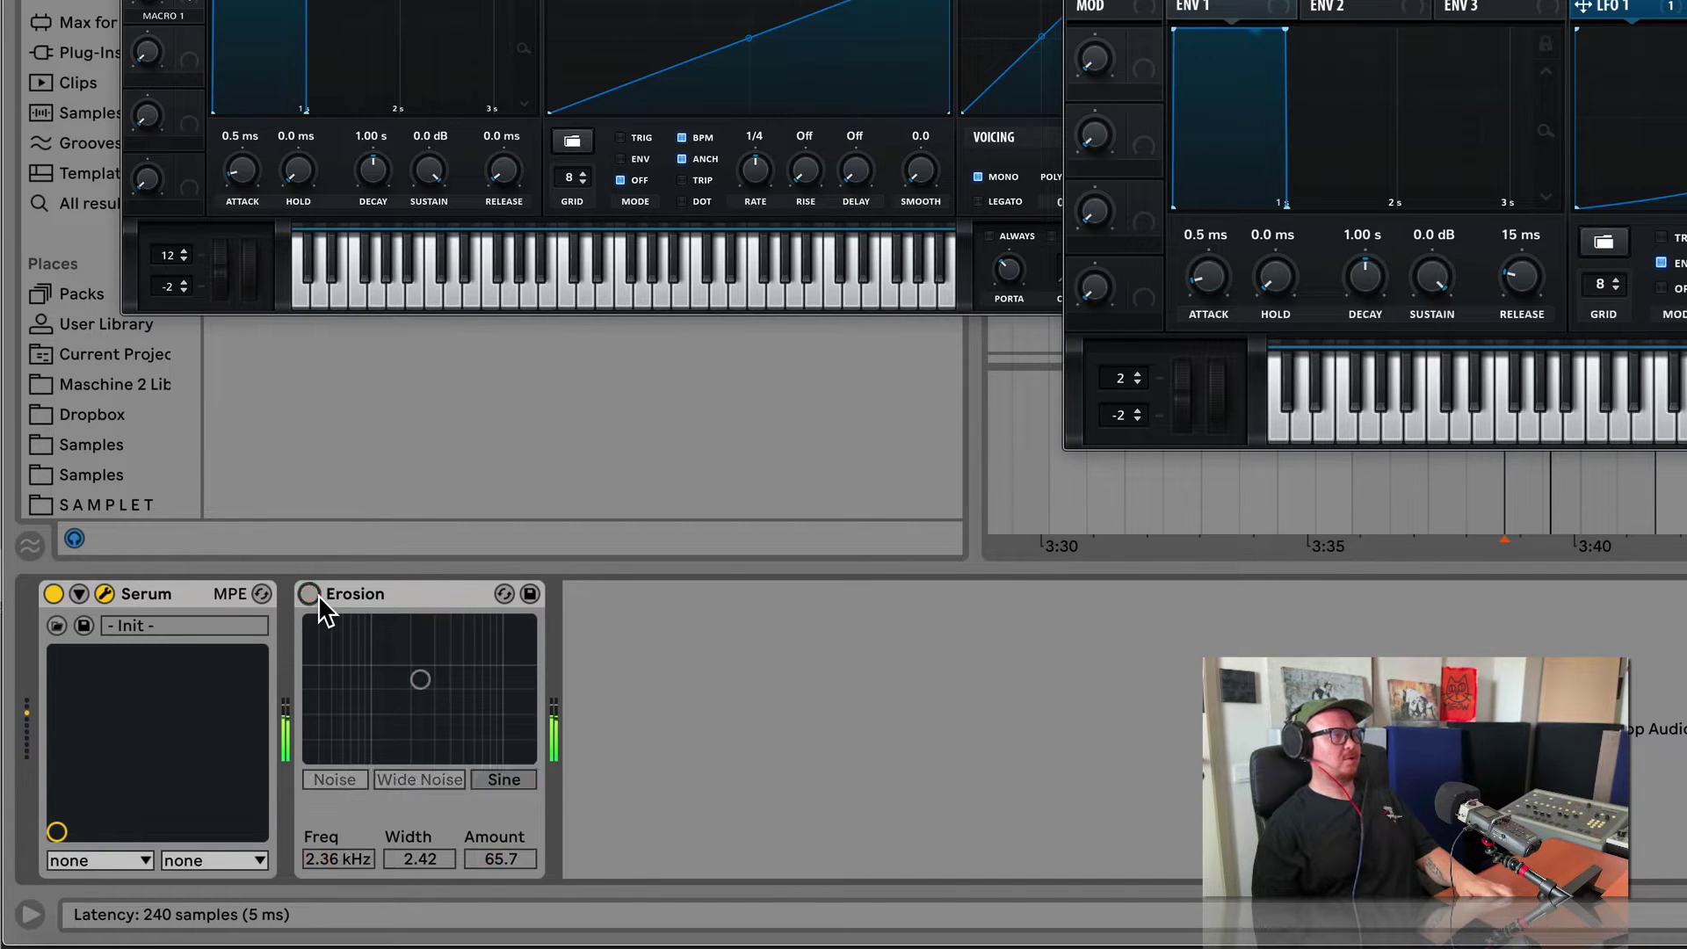
pyautogui.click(318, 595)
pyautogui.click(418, 779)
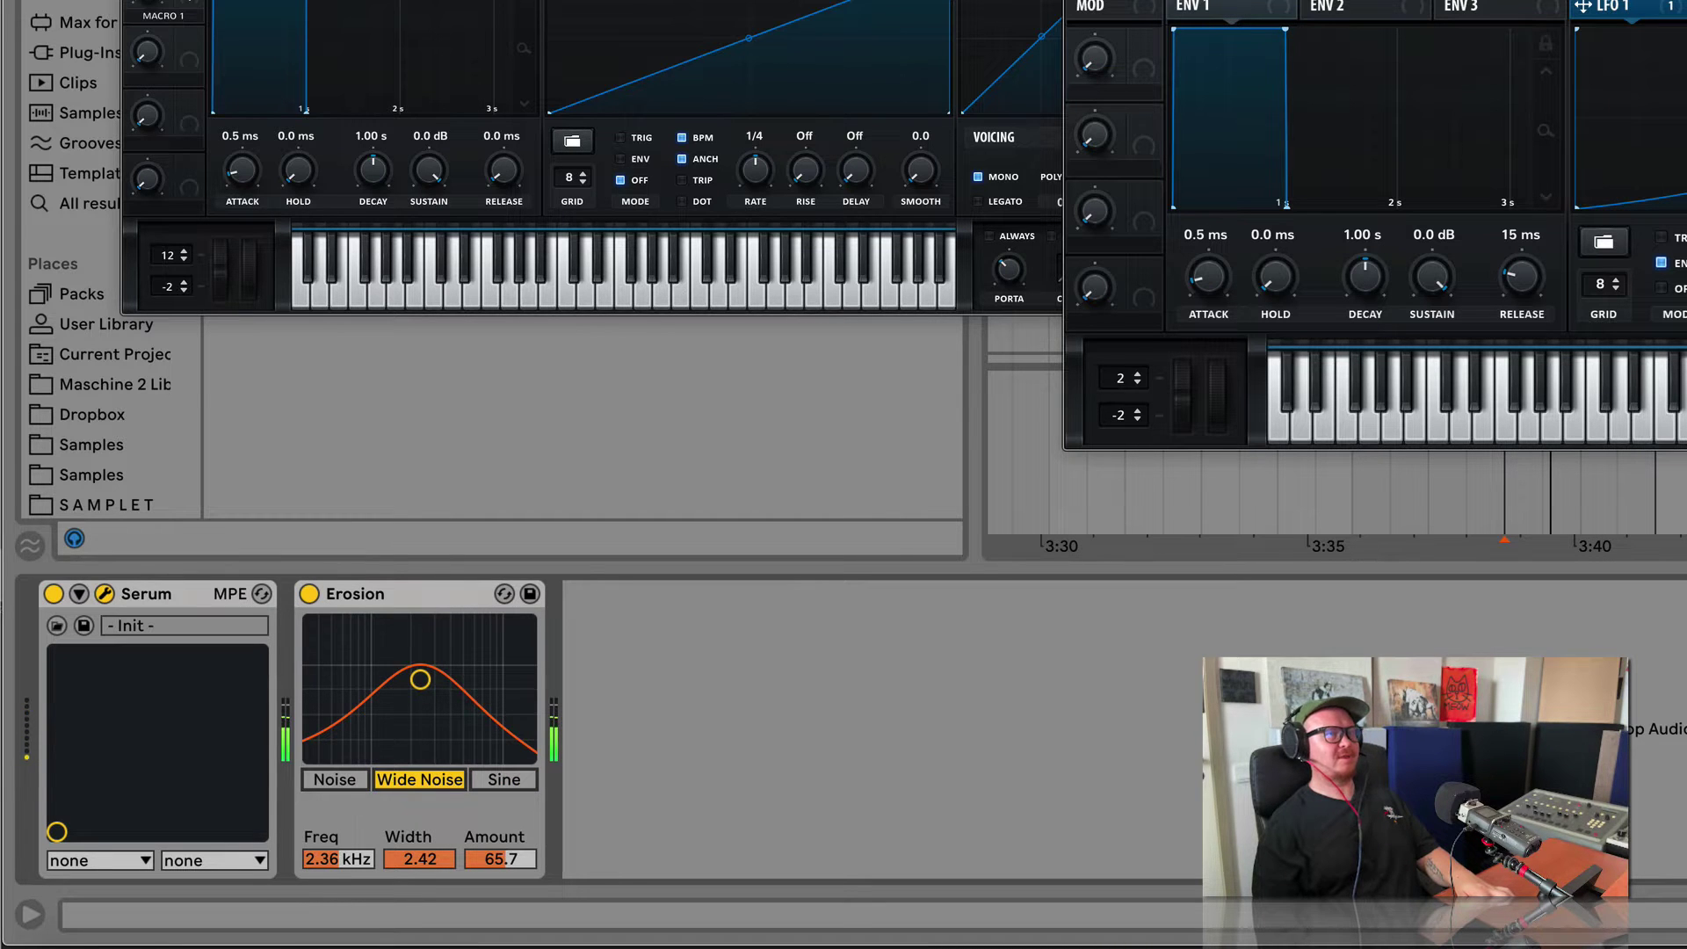
# Check the 6 Serum track's Erosion and set the new track's to 2.15 kHz with an amount of 150.
pyautogui.click(1445, 369)
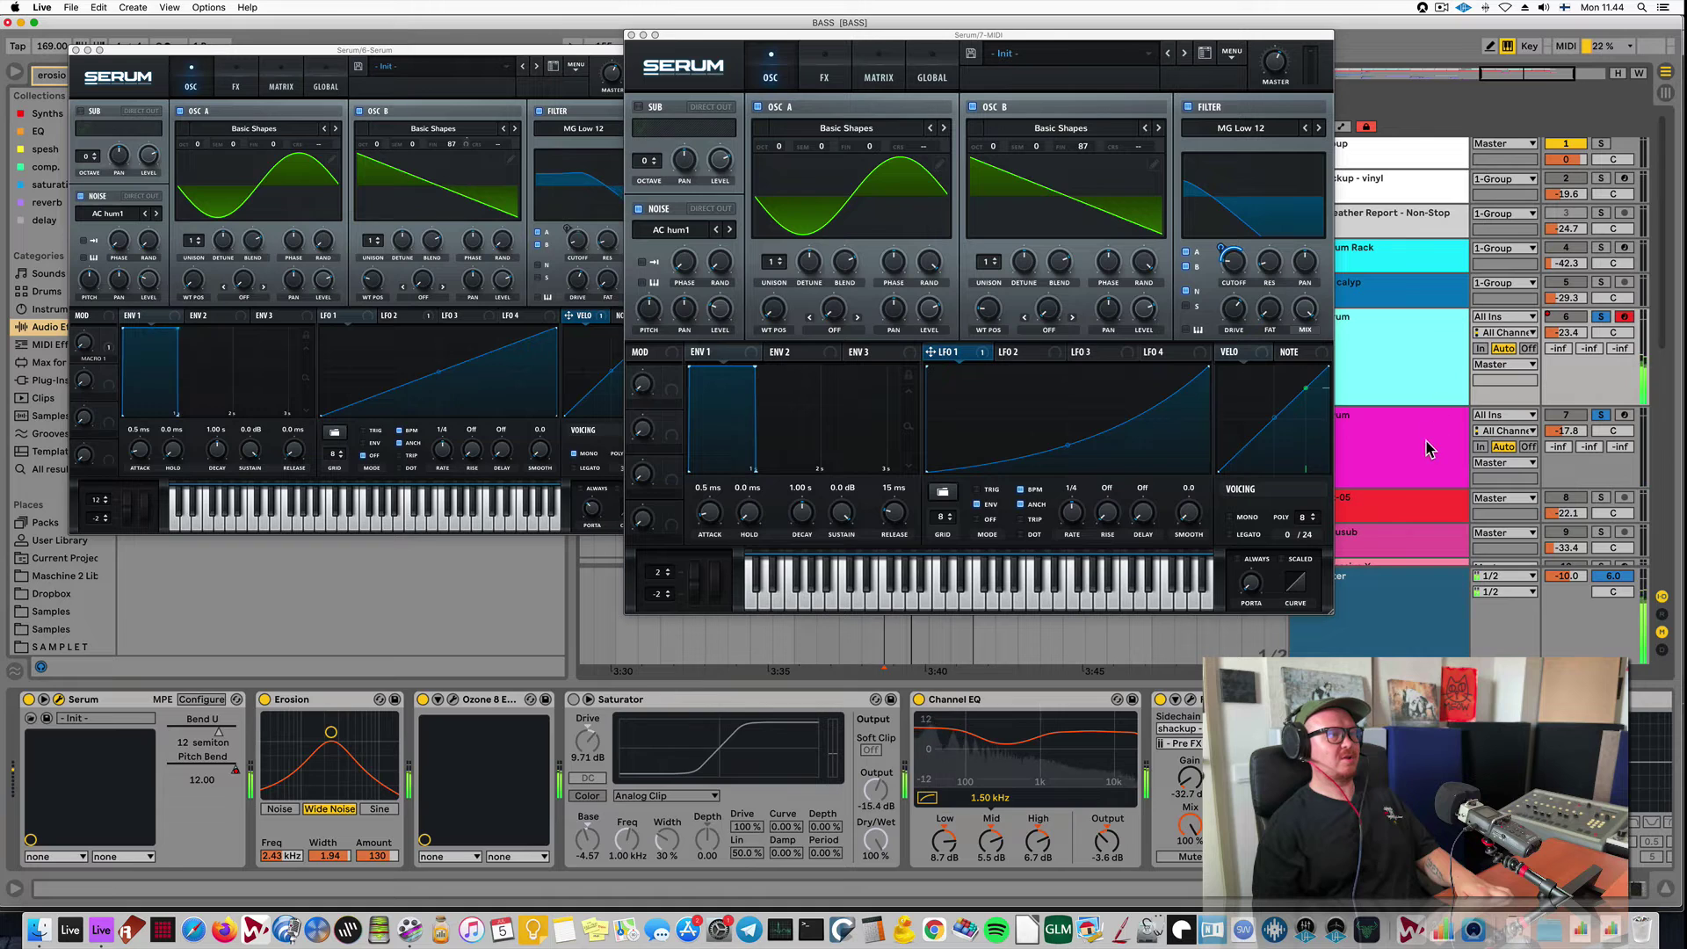
pyautogui.click(1427, 448)
pyautogui.moveTo(245, 749); pyautogui.dragTo(240, 728)
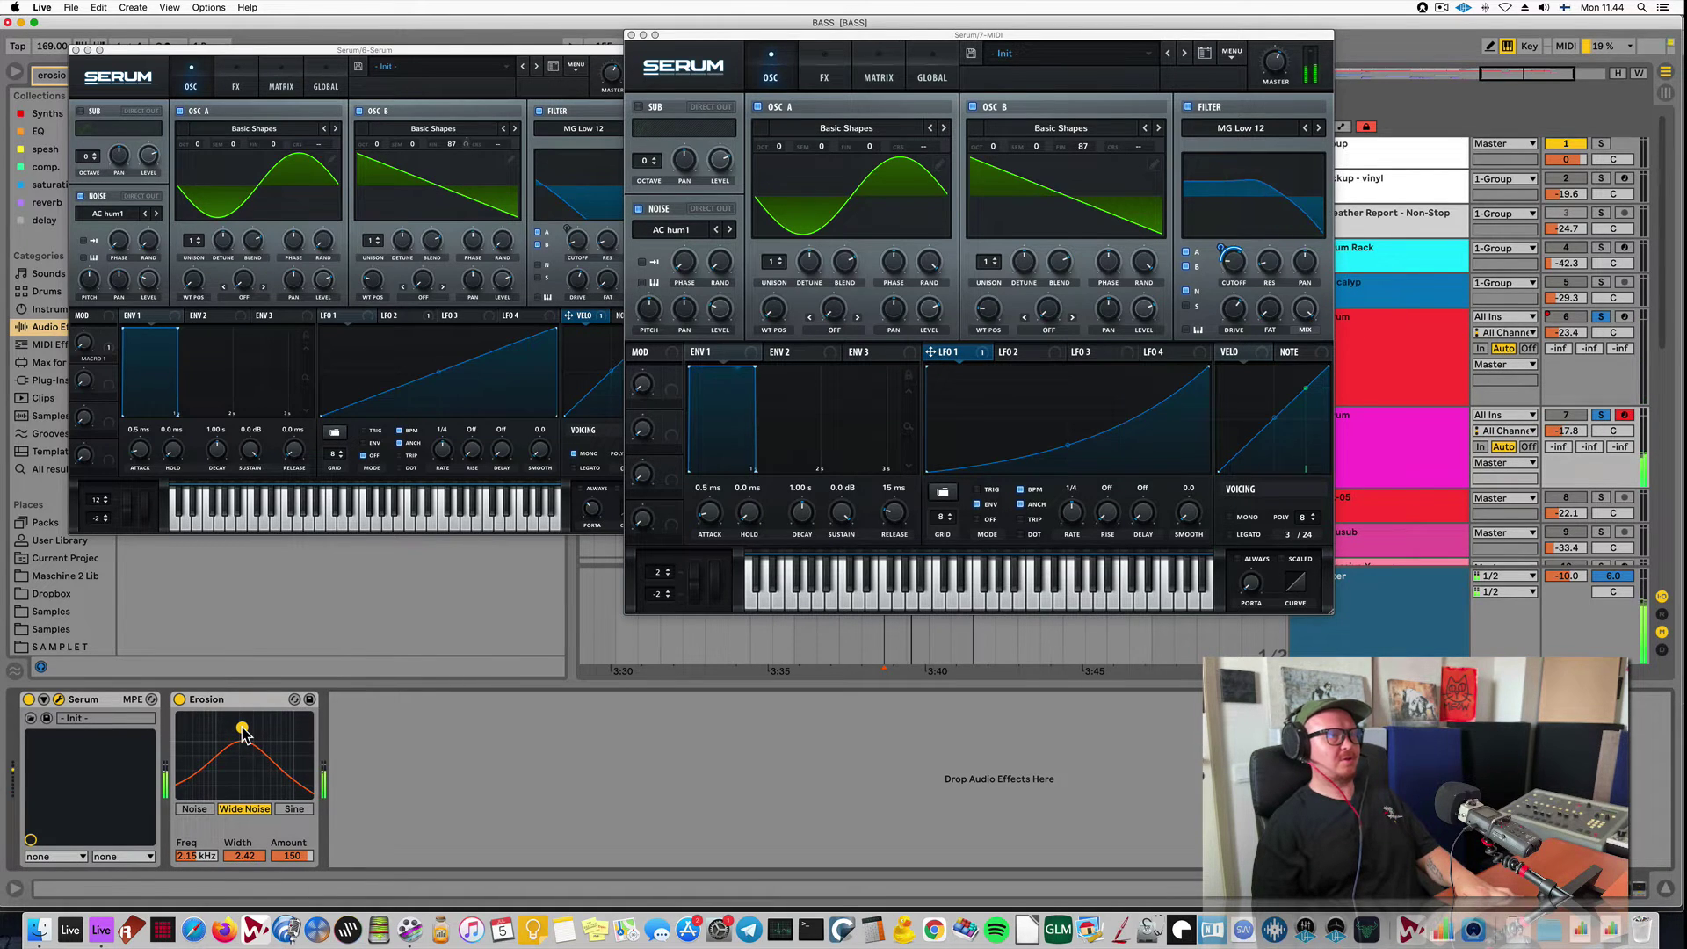
# Raise the computer keyboard to octave C1–D2 and play test notes to compare the new patch with the 6 Serum track.
pyautogui.press('x')
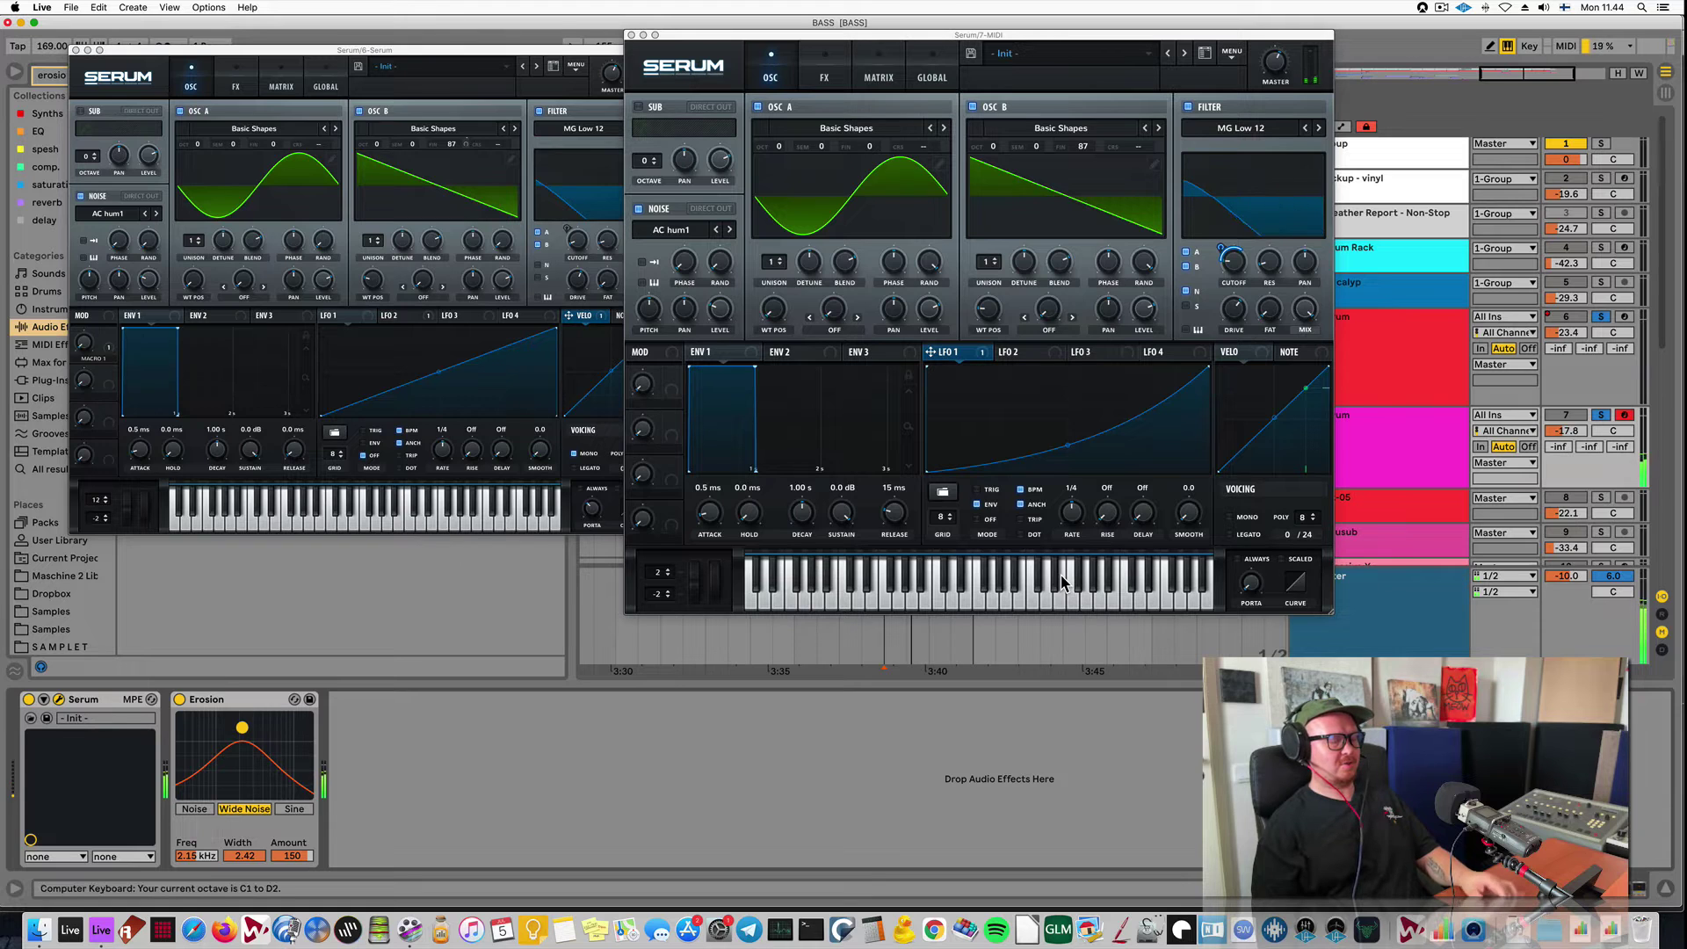
pyautogui.press('a')
pyautogui.press('g')
pyautogui.click(1413, 347)
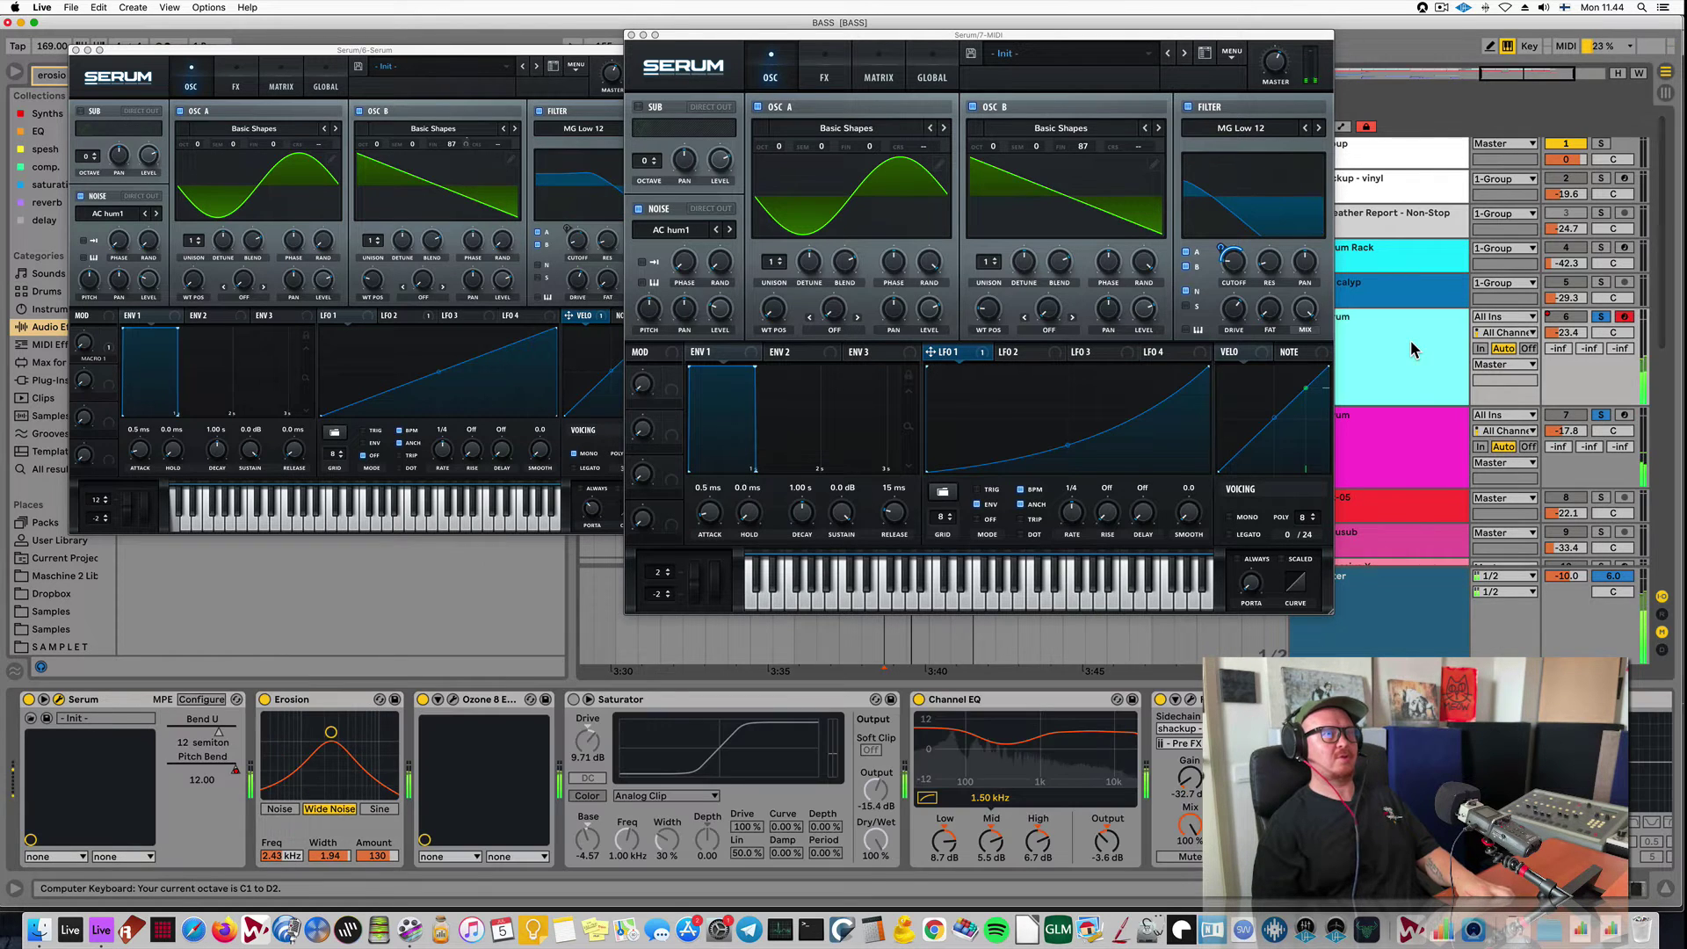
pyautogui.click(1402, 444)
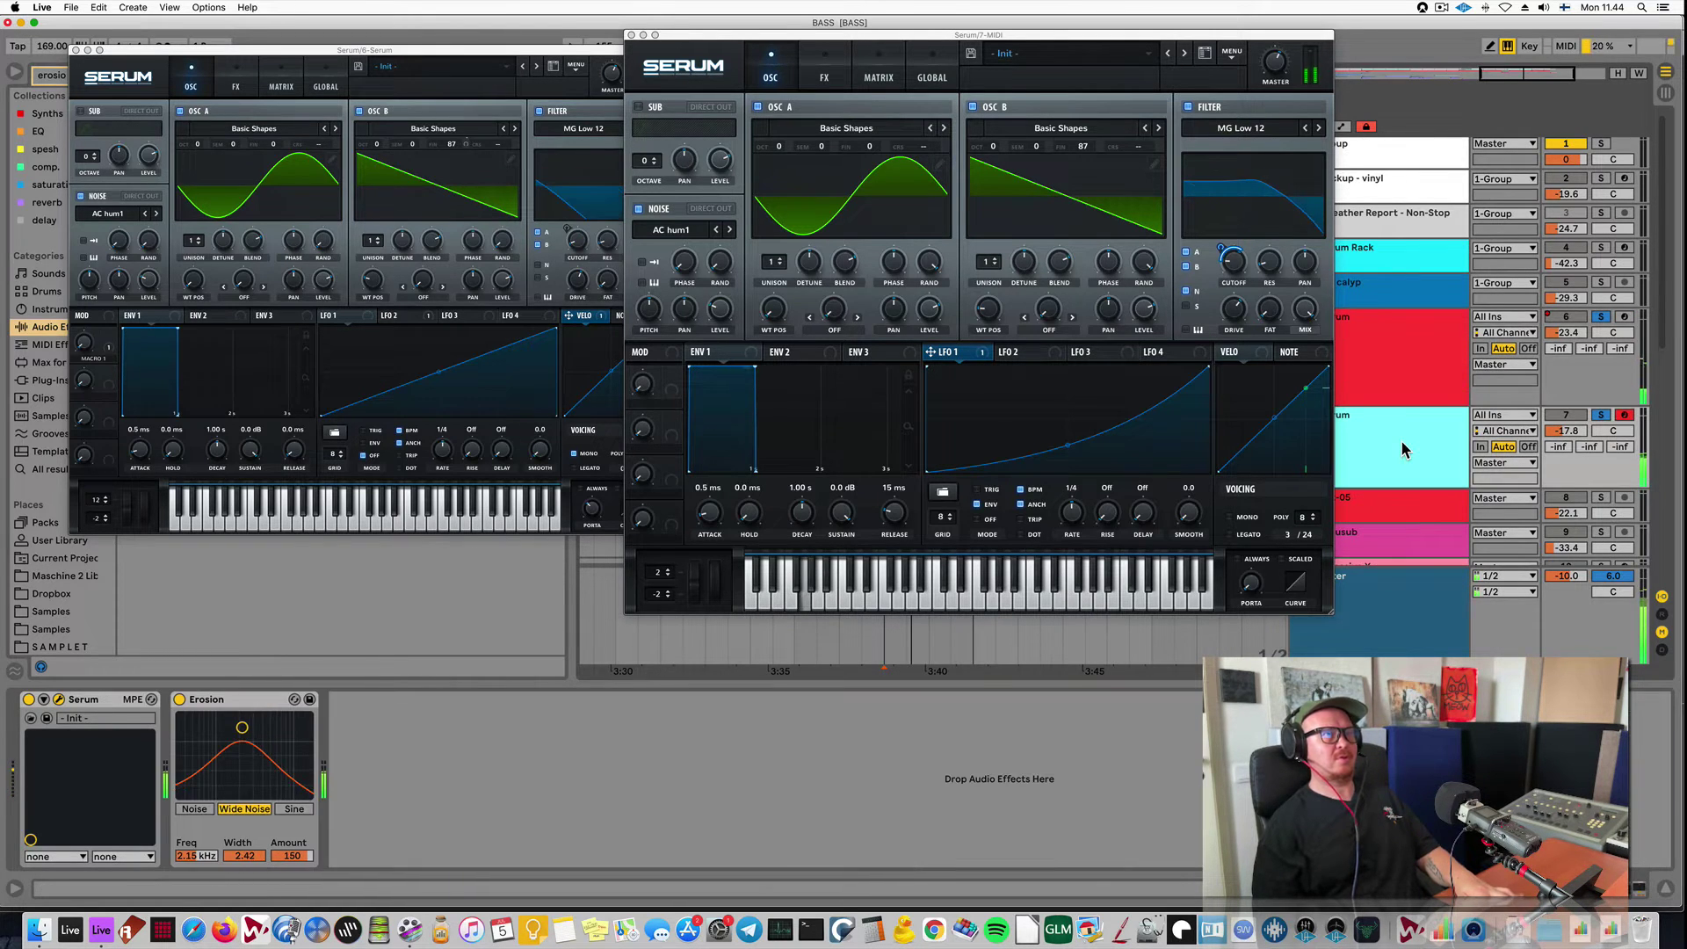
# Readjust the new patch's filter cutoff while comparing Erosion on and off, leaving Erosion bypassed.
pyautogui.click(1235, 275)
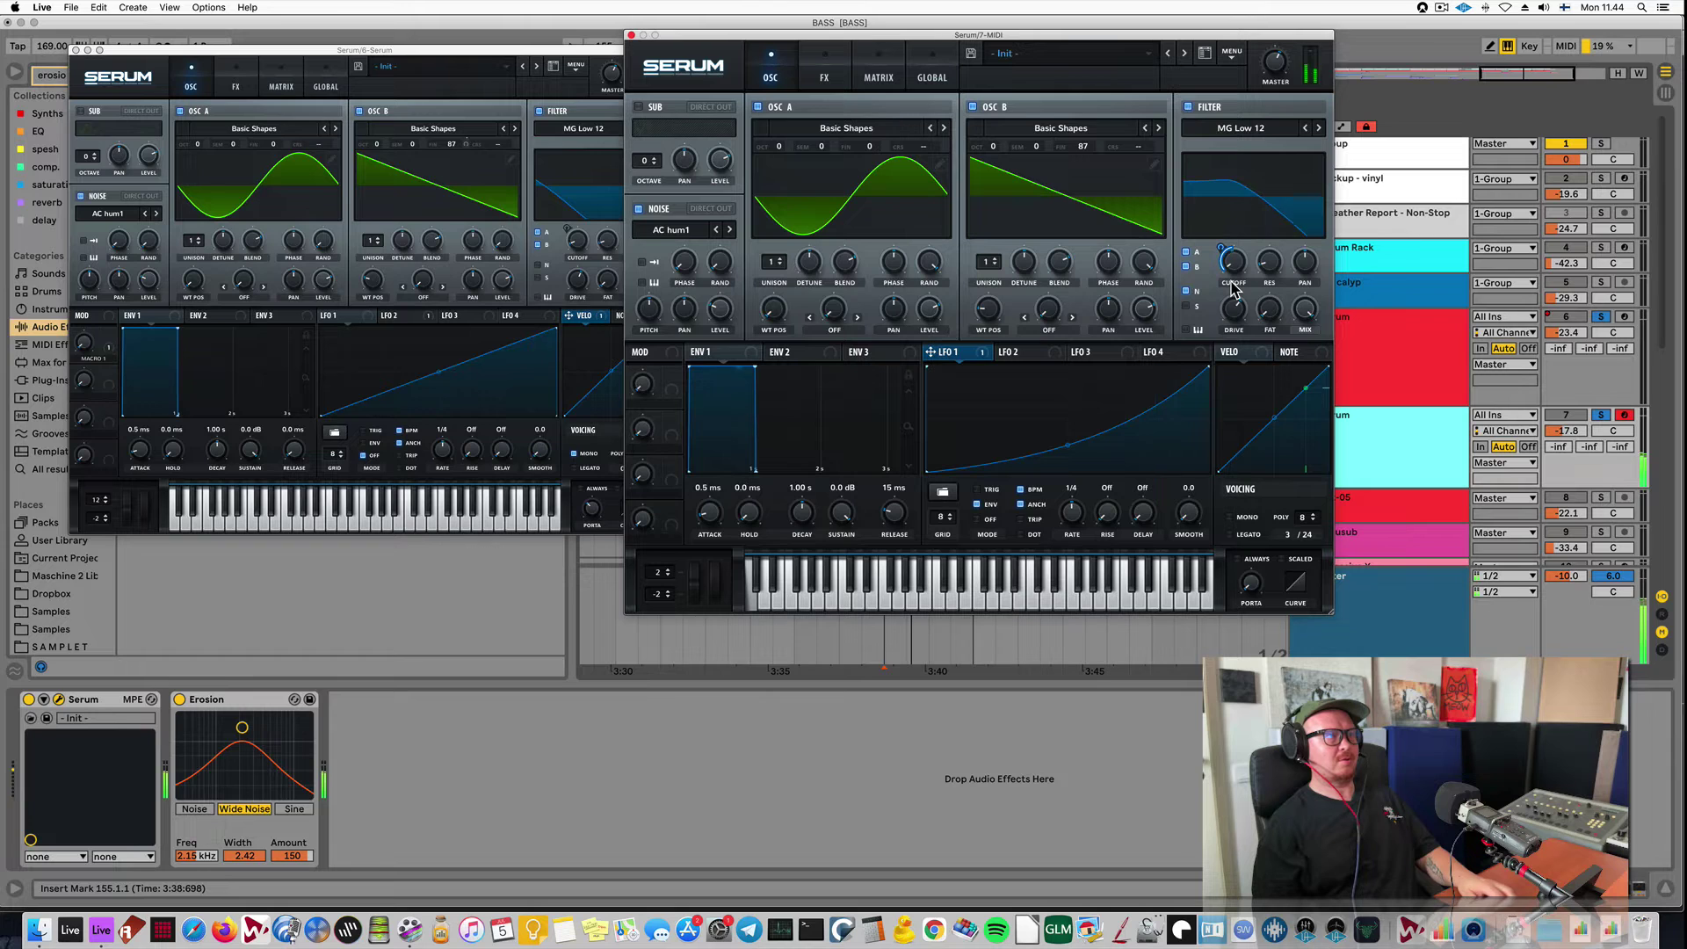
pyautogui.click(180, 699)
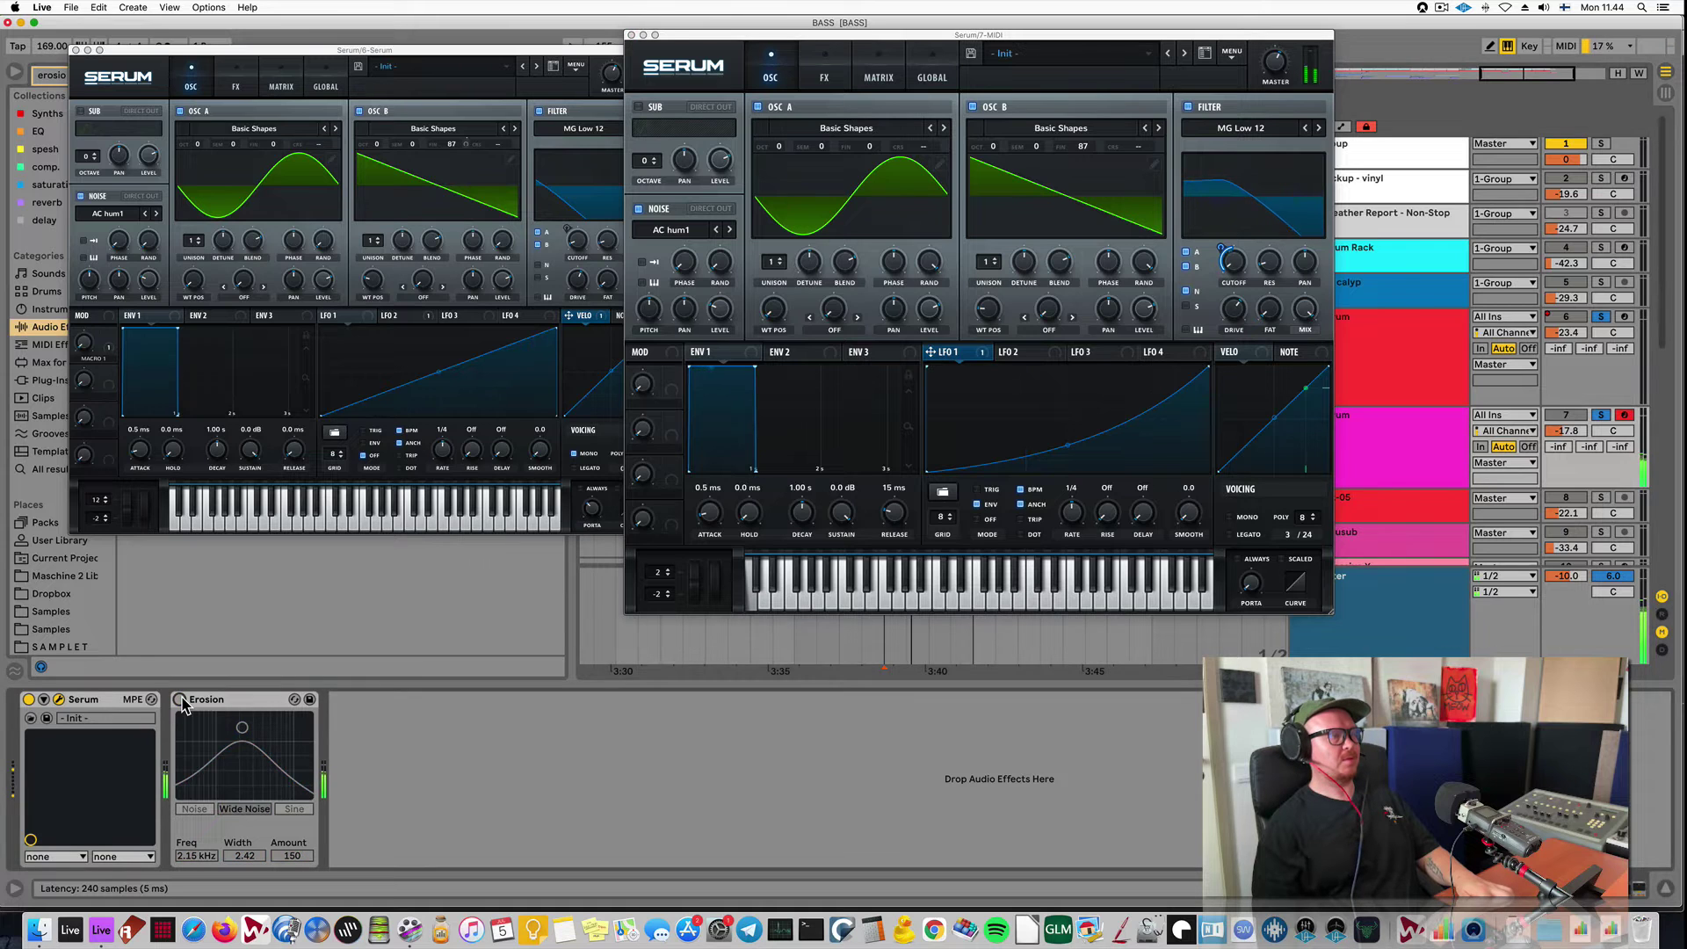
pyautogui.click(180, 699)
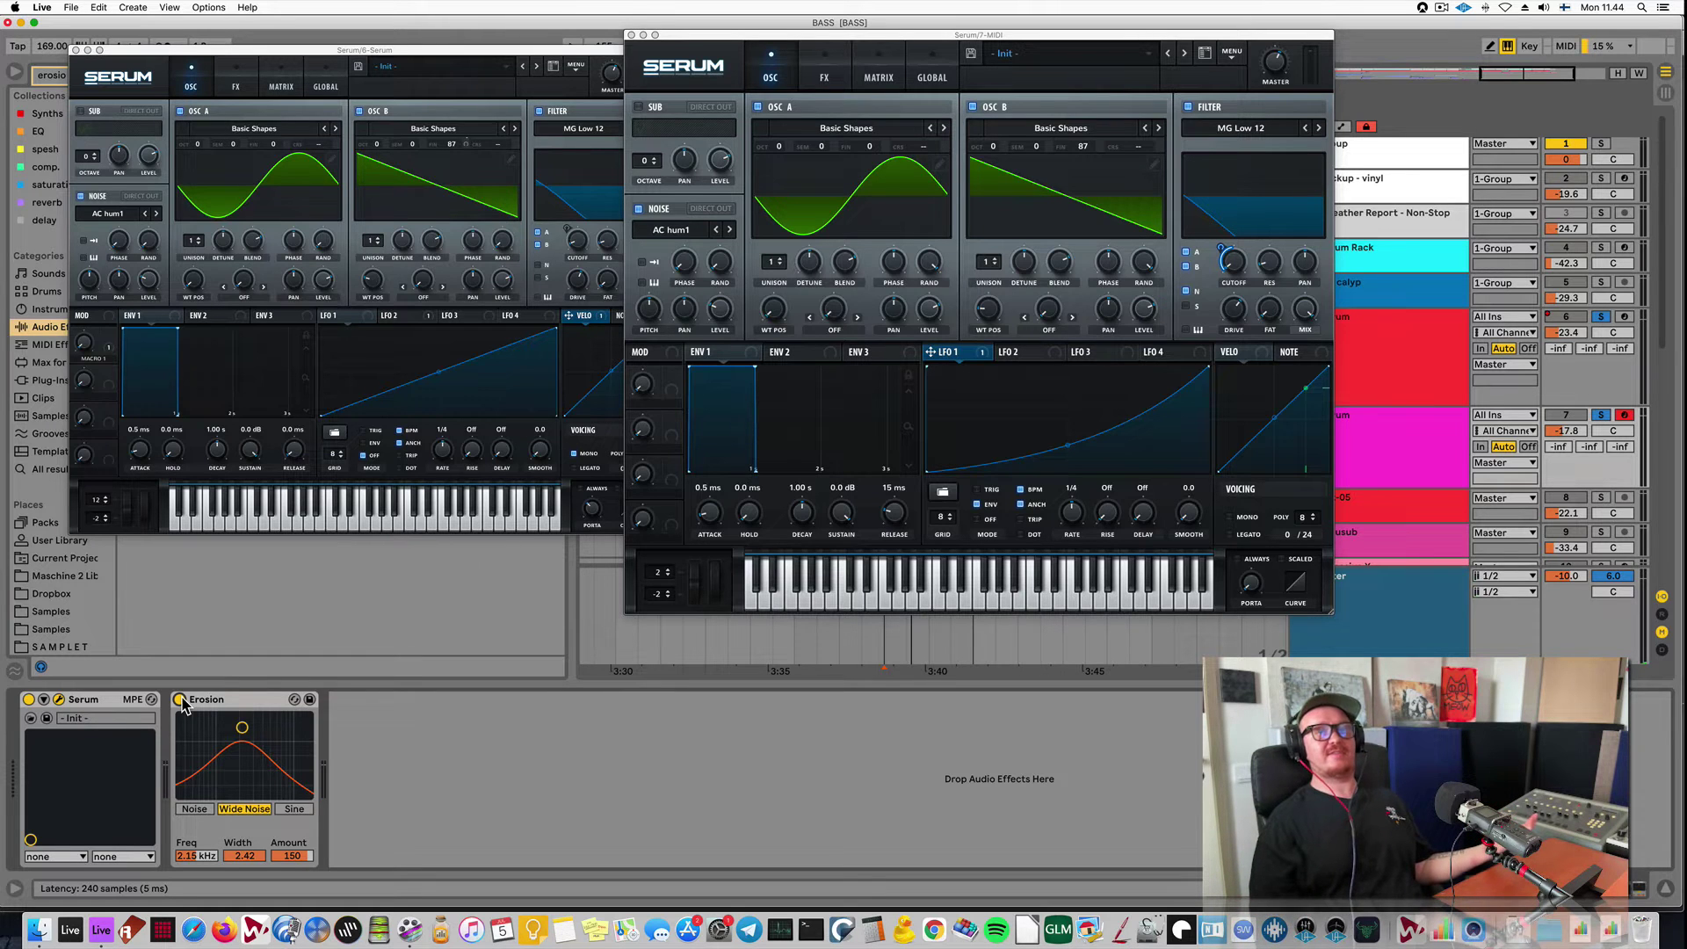
pyautogui.click(179, 700)
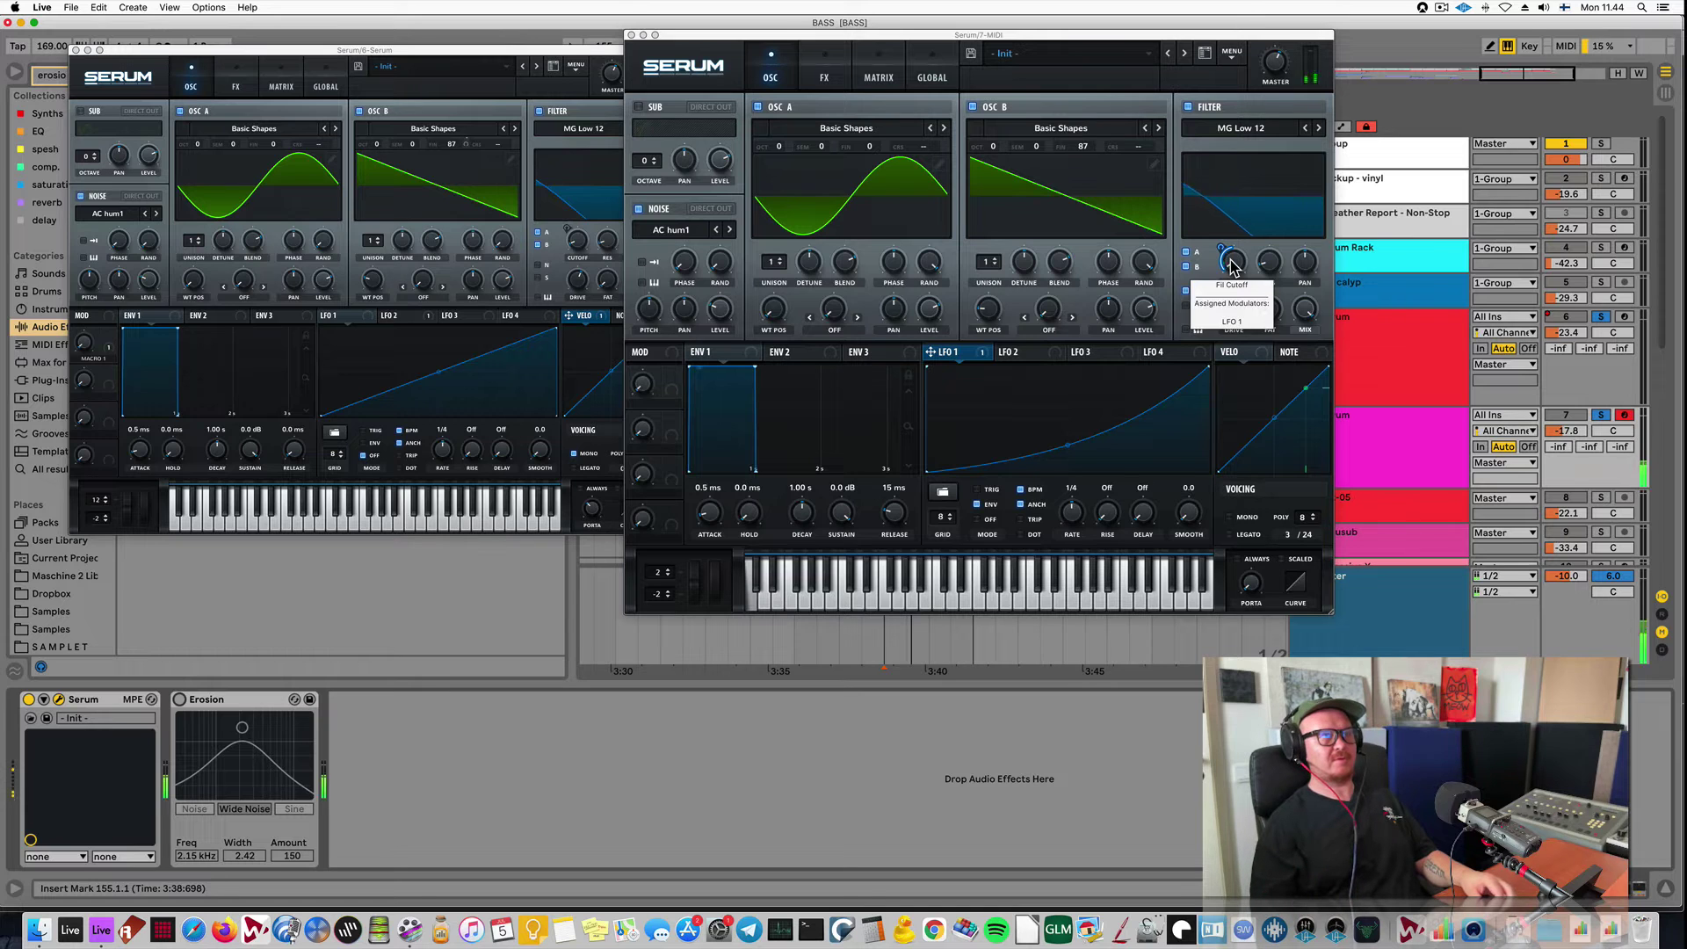
pyautogui.moveTo(1233, 266)
pyautogui.mouseDown()
pyautogui.moveTo(1248, 200)
pyautogui.moveTo(1224, 251)
pyautogui.mouseUp()
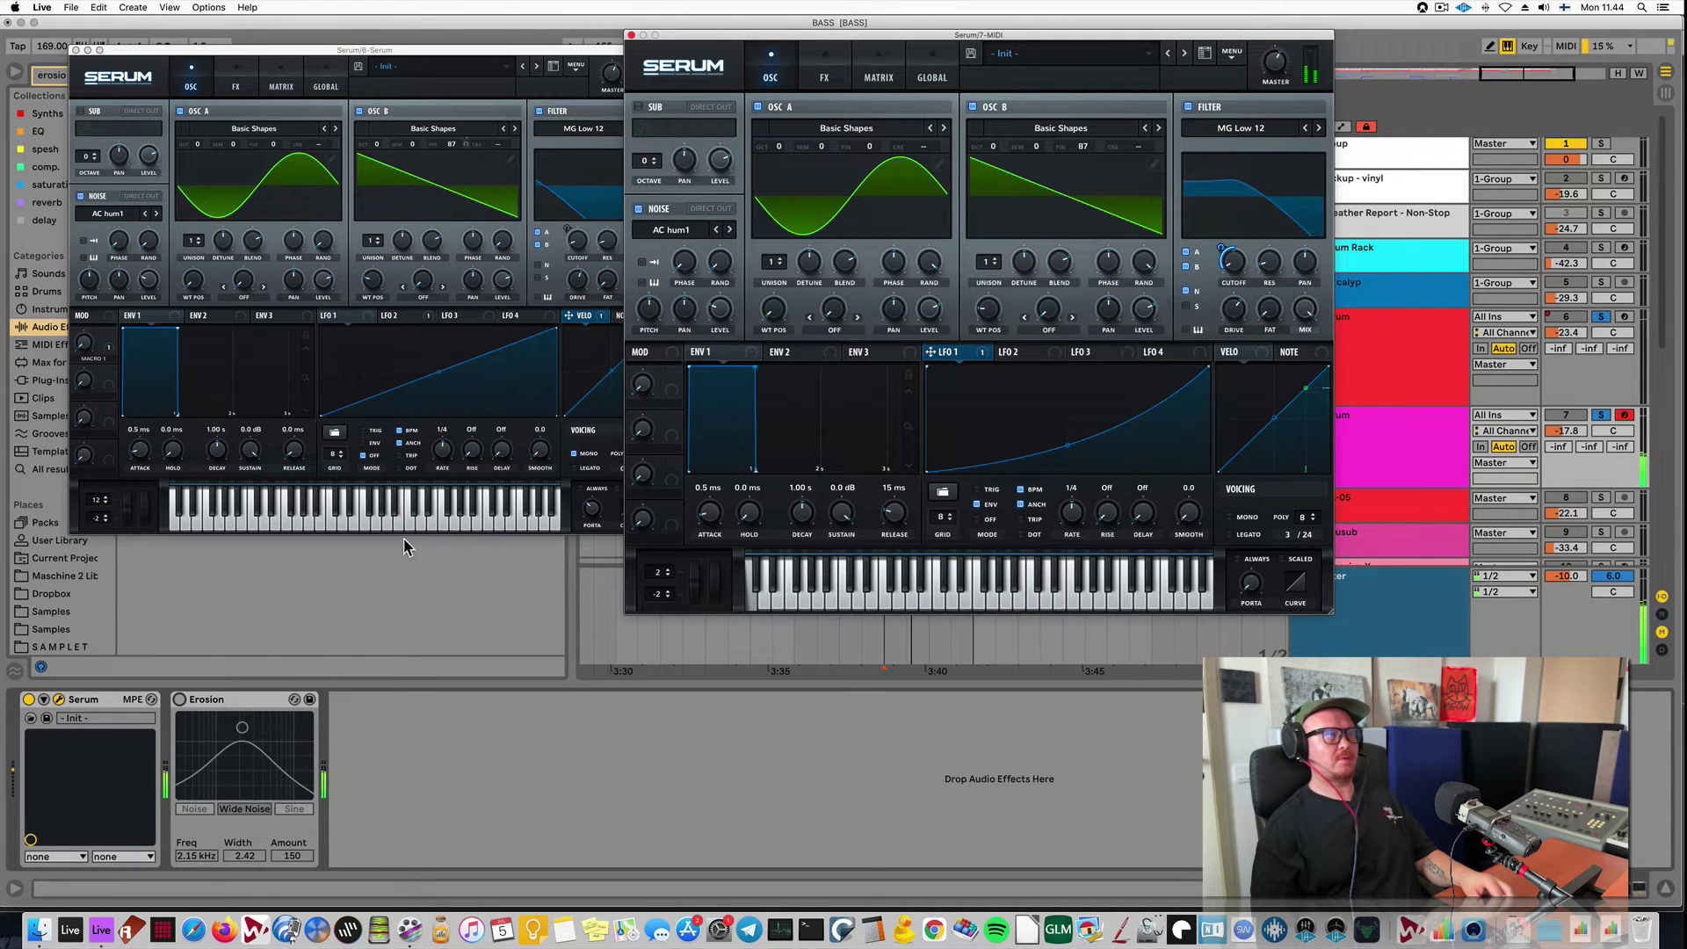
# Re-enable Erosion on the new Serum track and readjust the new patch's filter cutoff.
pyautogui.click(180, 703)
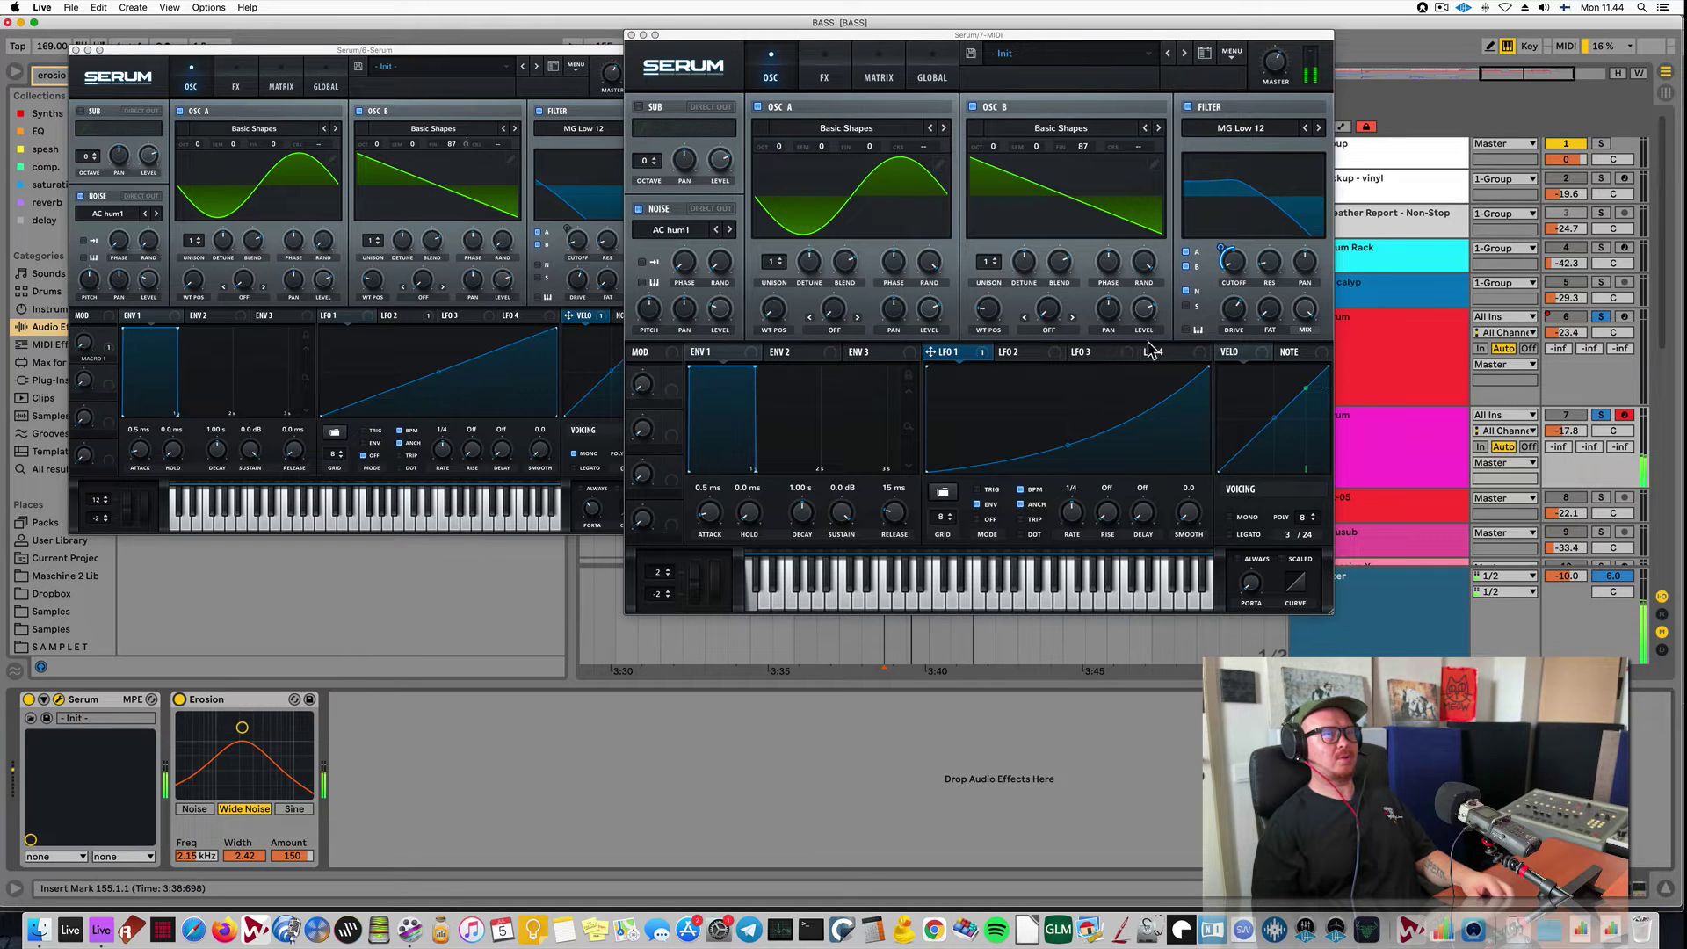
pyautogui.moveTo(1239, 264)
pyautogui.mouseDown()
pyautogui.moveTo(1248, 205)
pyautogui.moveTo(1221, 214)
pyautogui.moveTo(1217, 250)
pyautogui.mouseUp()
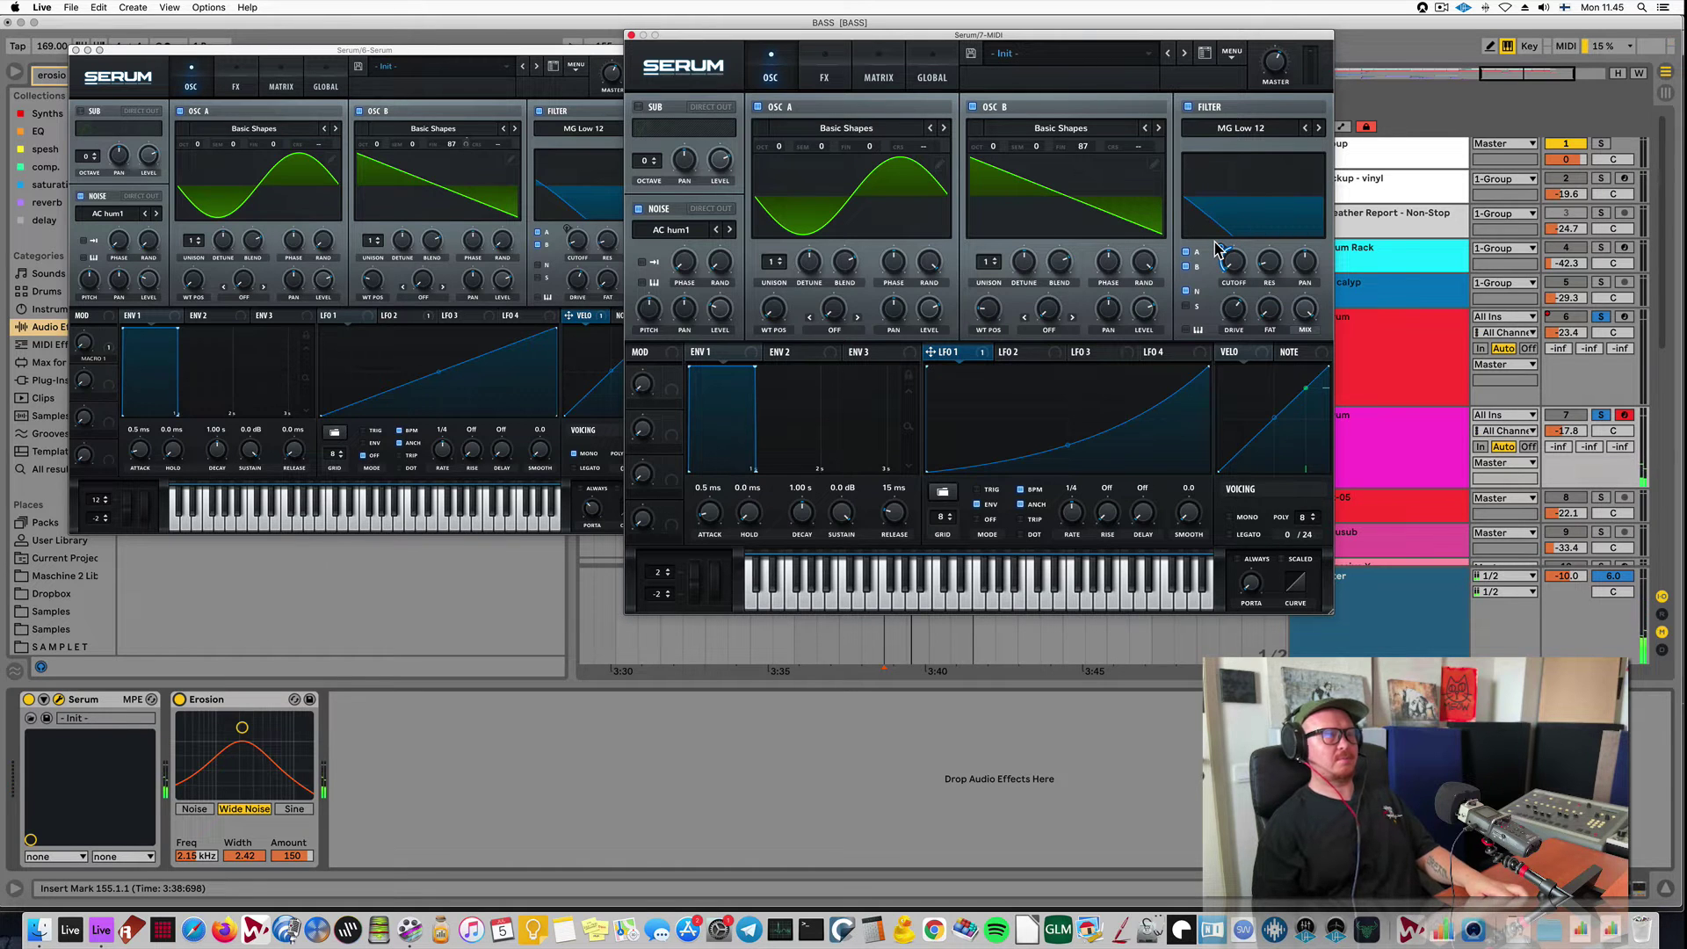
# Alternate between the 6 Serum and 7 Serum tracks to compare their sound and spectrum in SPAN.
pyautogui.click(1401, 370)
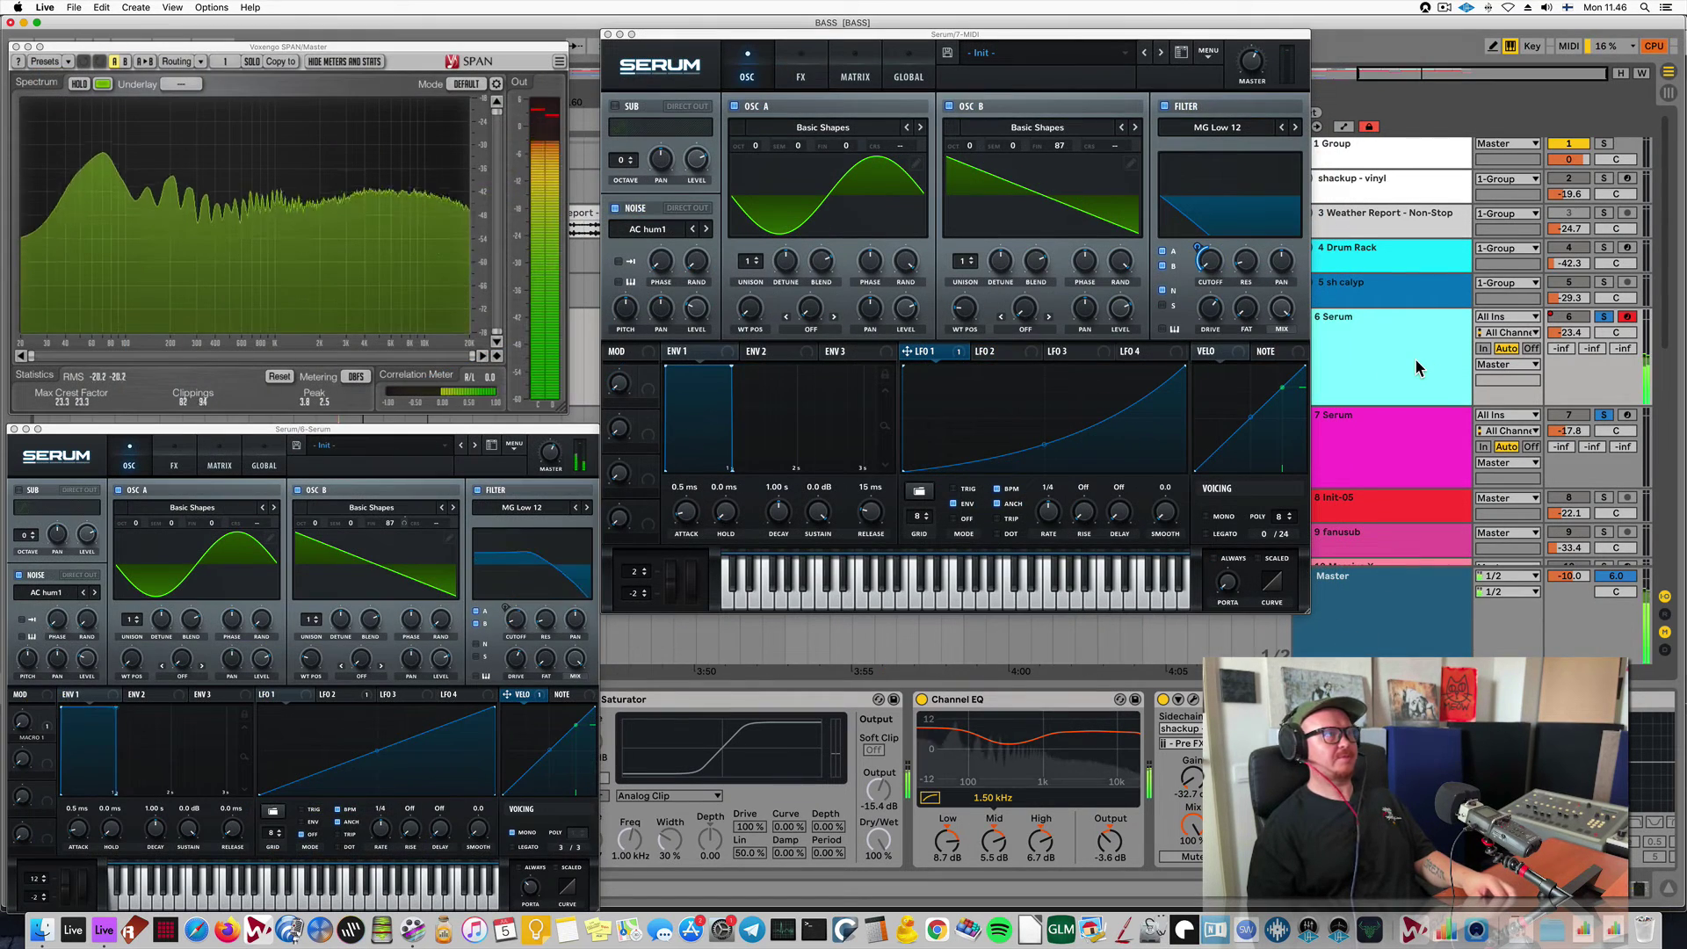
pyautogui.click(1404, 444)
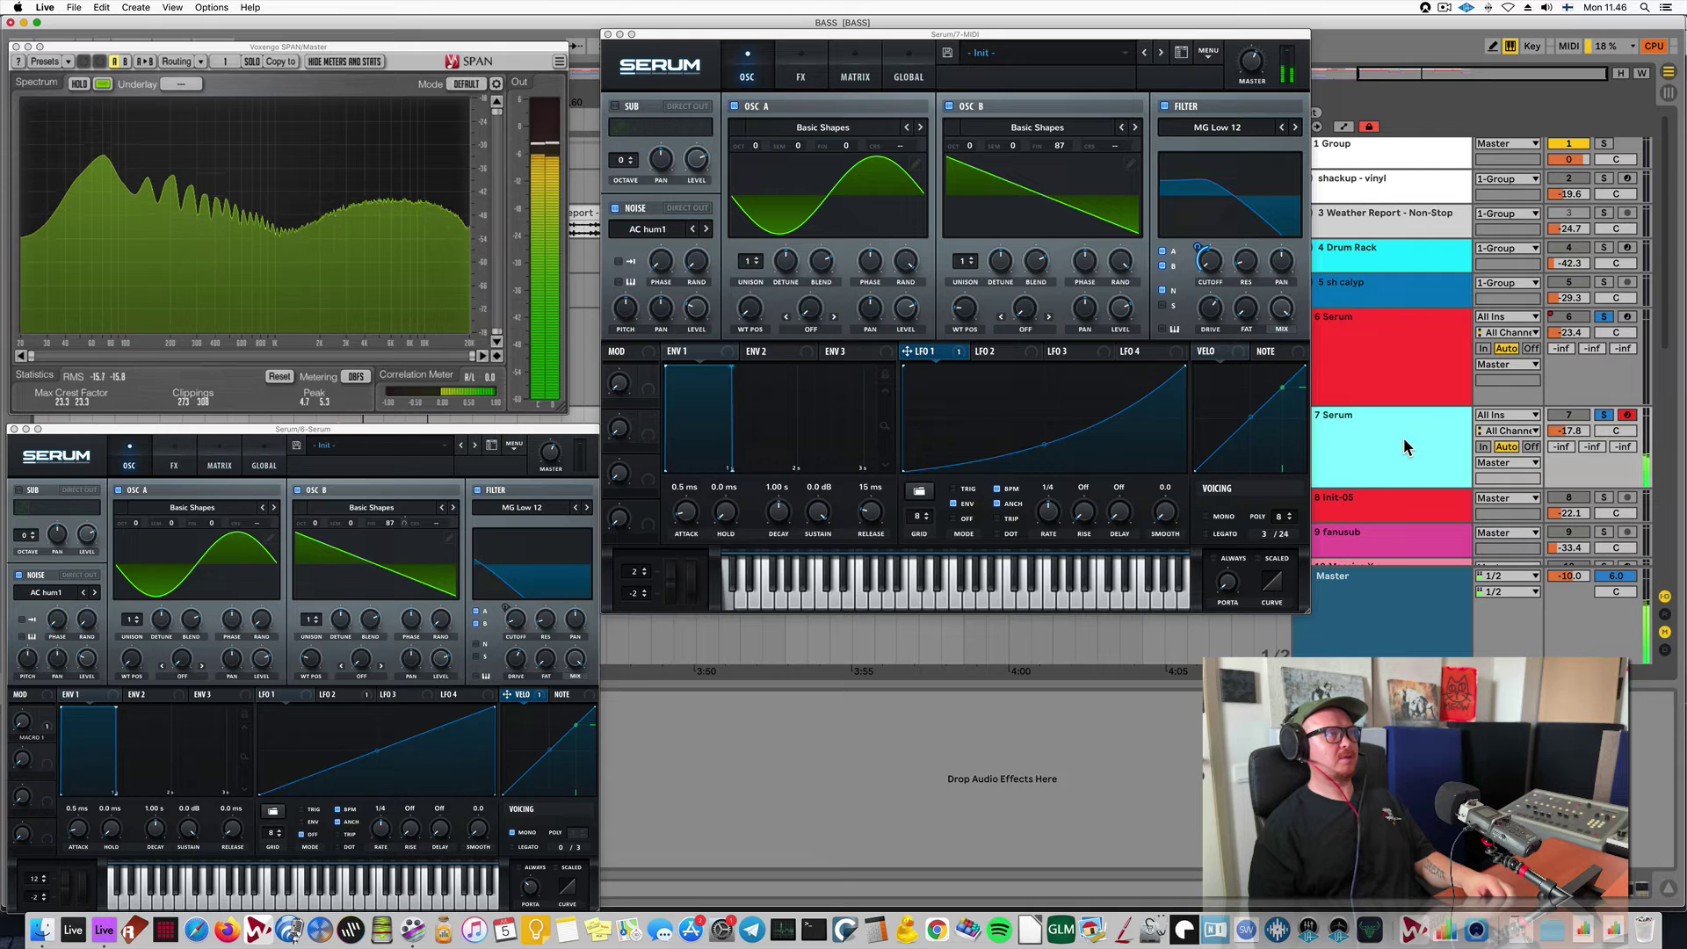
pyautogui.click(1400, 361)
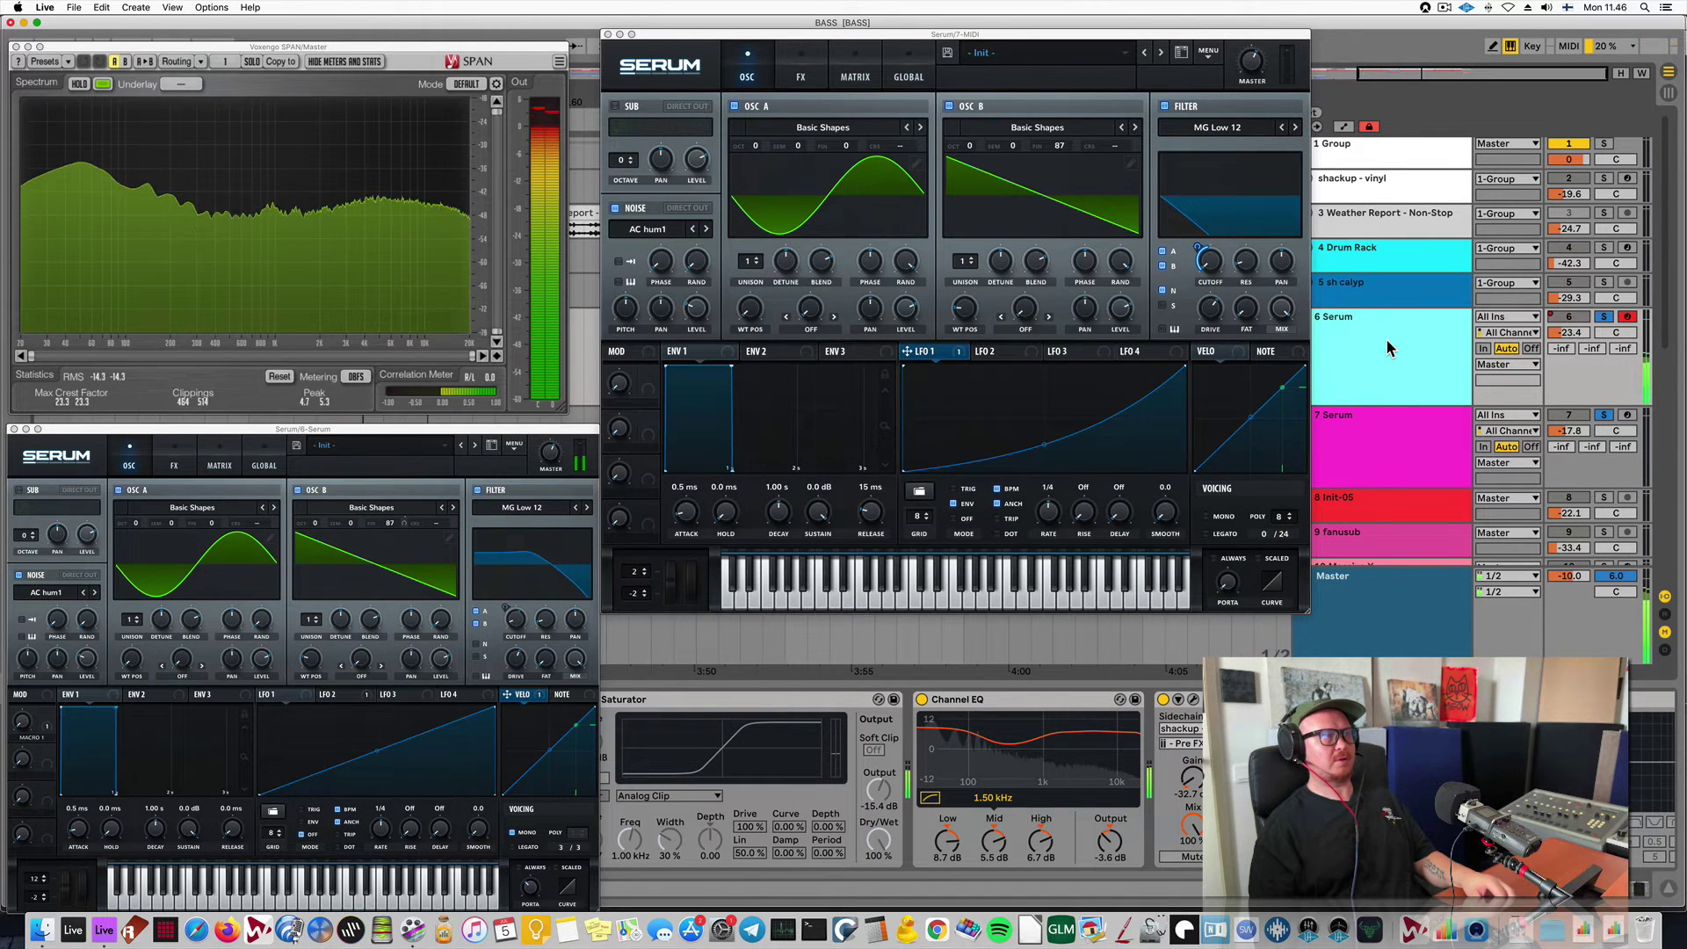
pyautogui.click(1395, 437)
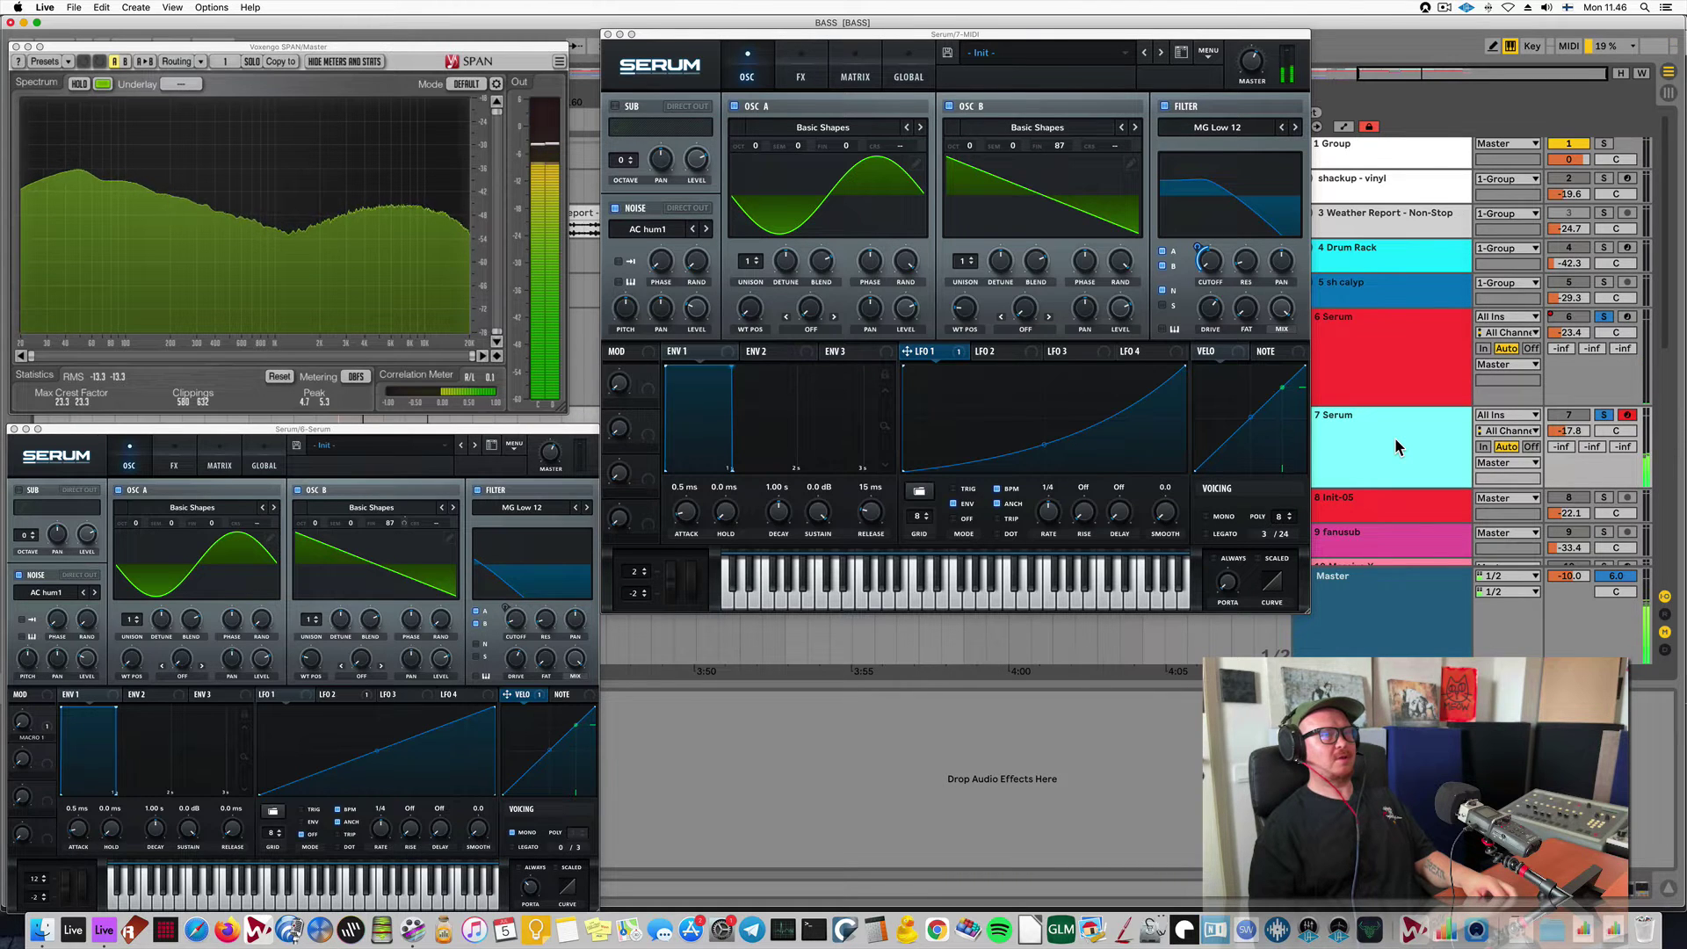
# Search the browser for "qqq" and load the Pro-Q 3 preset qqqqqq-sc-VST3.vstpreset onto the 7 Serum track.
pyautogui.moveTo(97, 47); pyautogui.dragTo(331, 56)
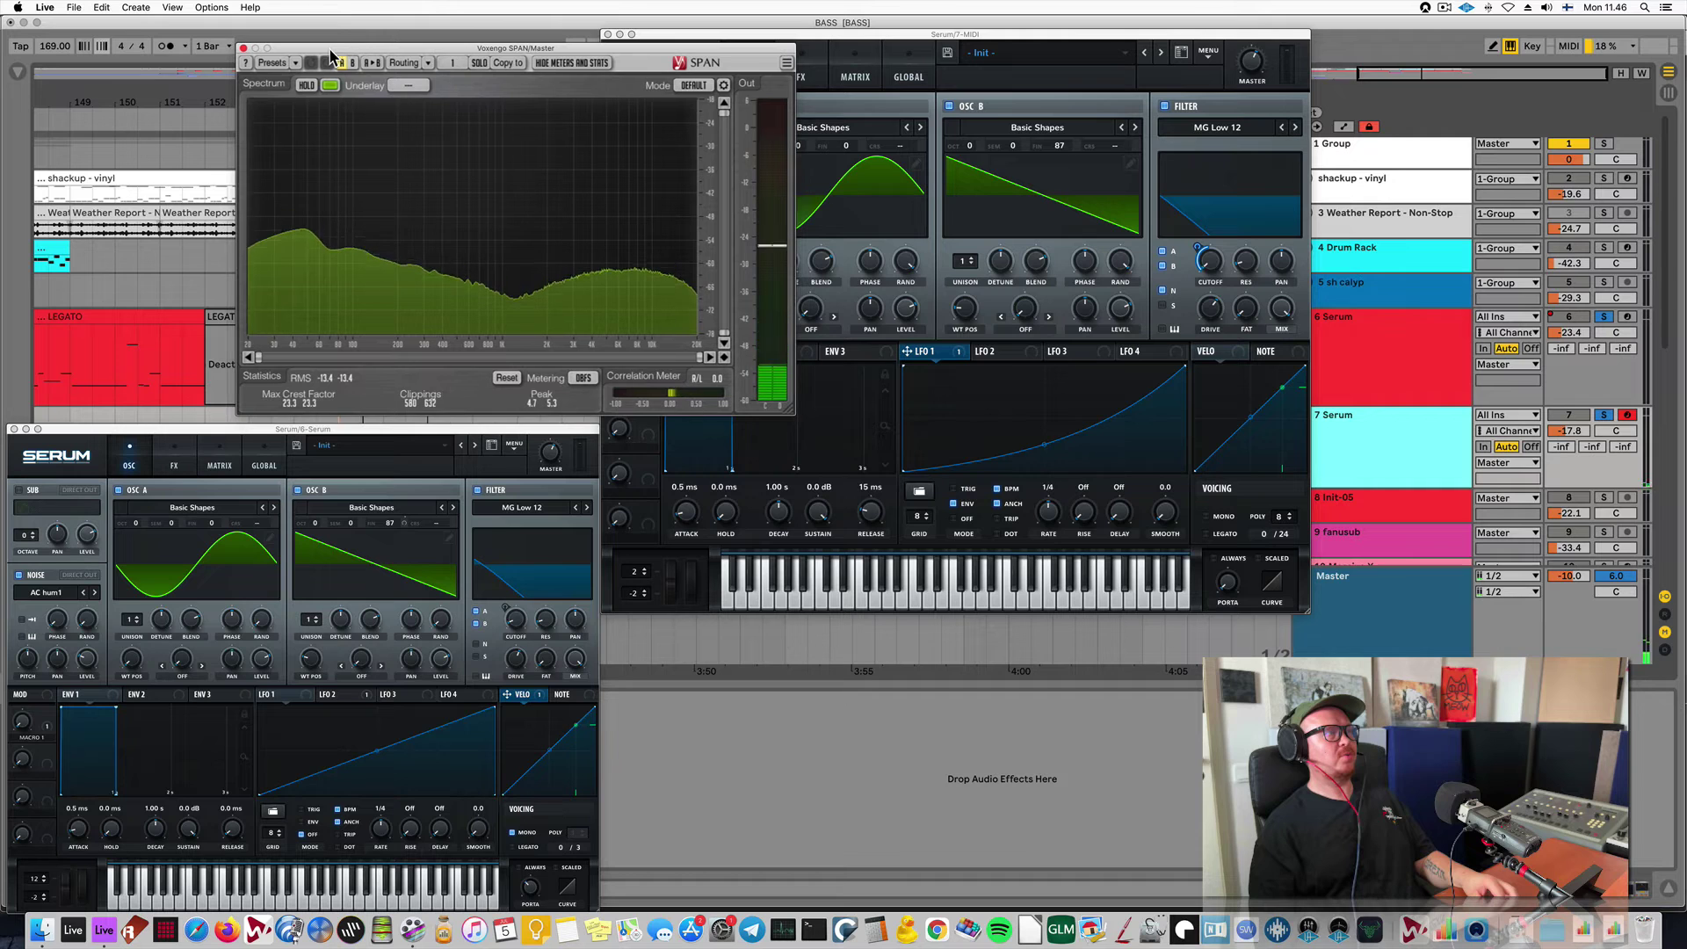
pyautogui.click(18, 74)
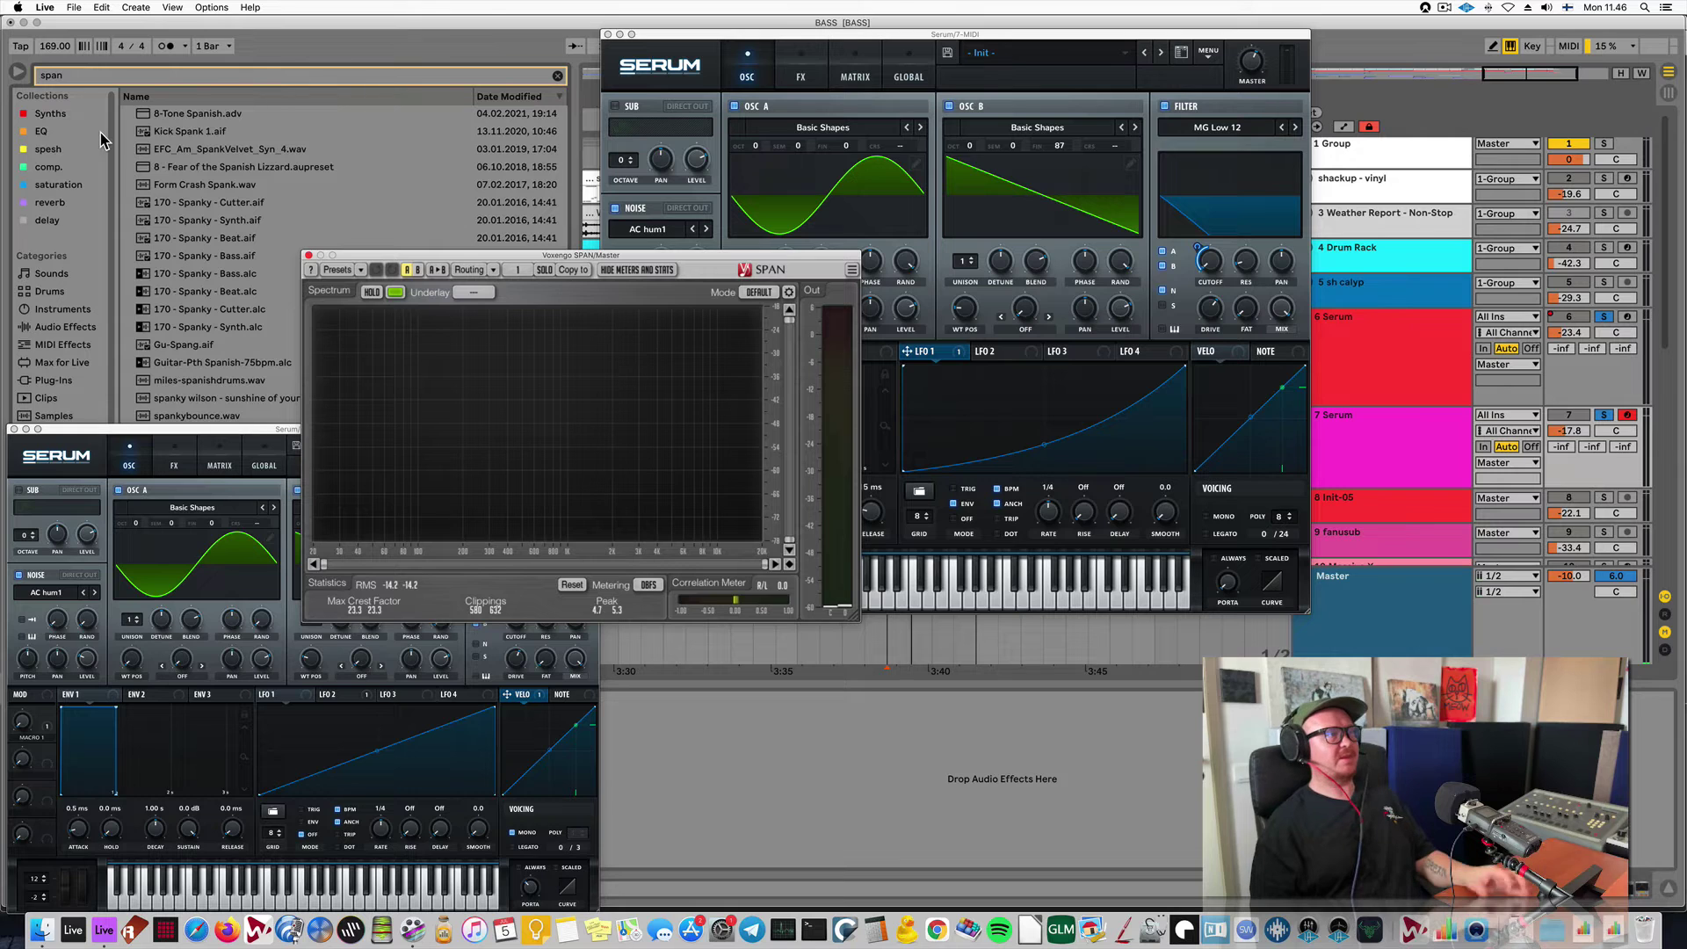
pyautogui.click(558, 77)
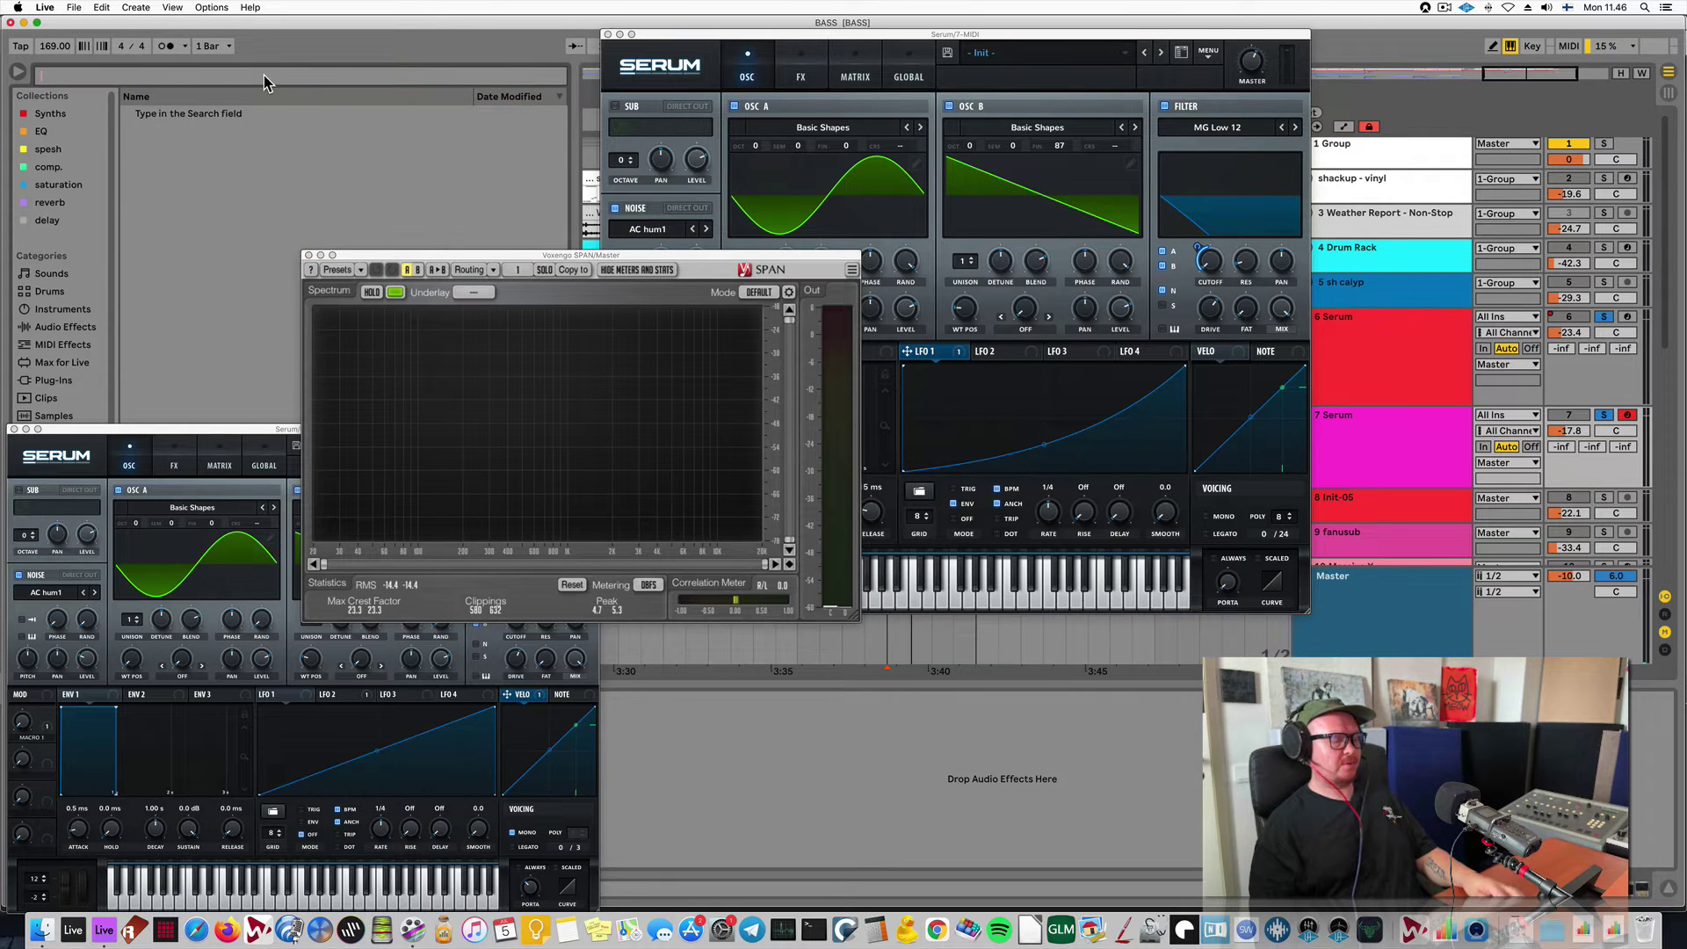
pyautogui.click(215, 116)
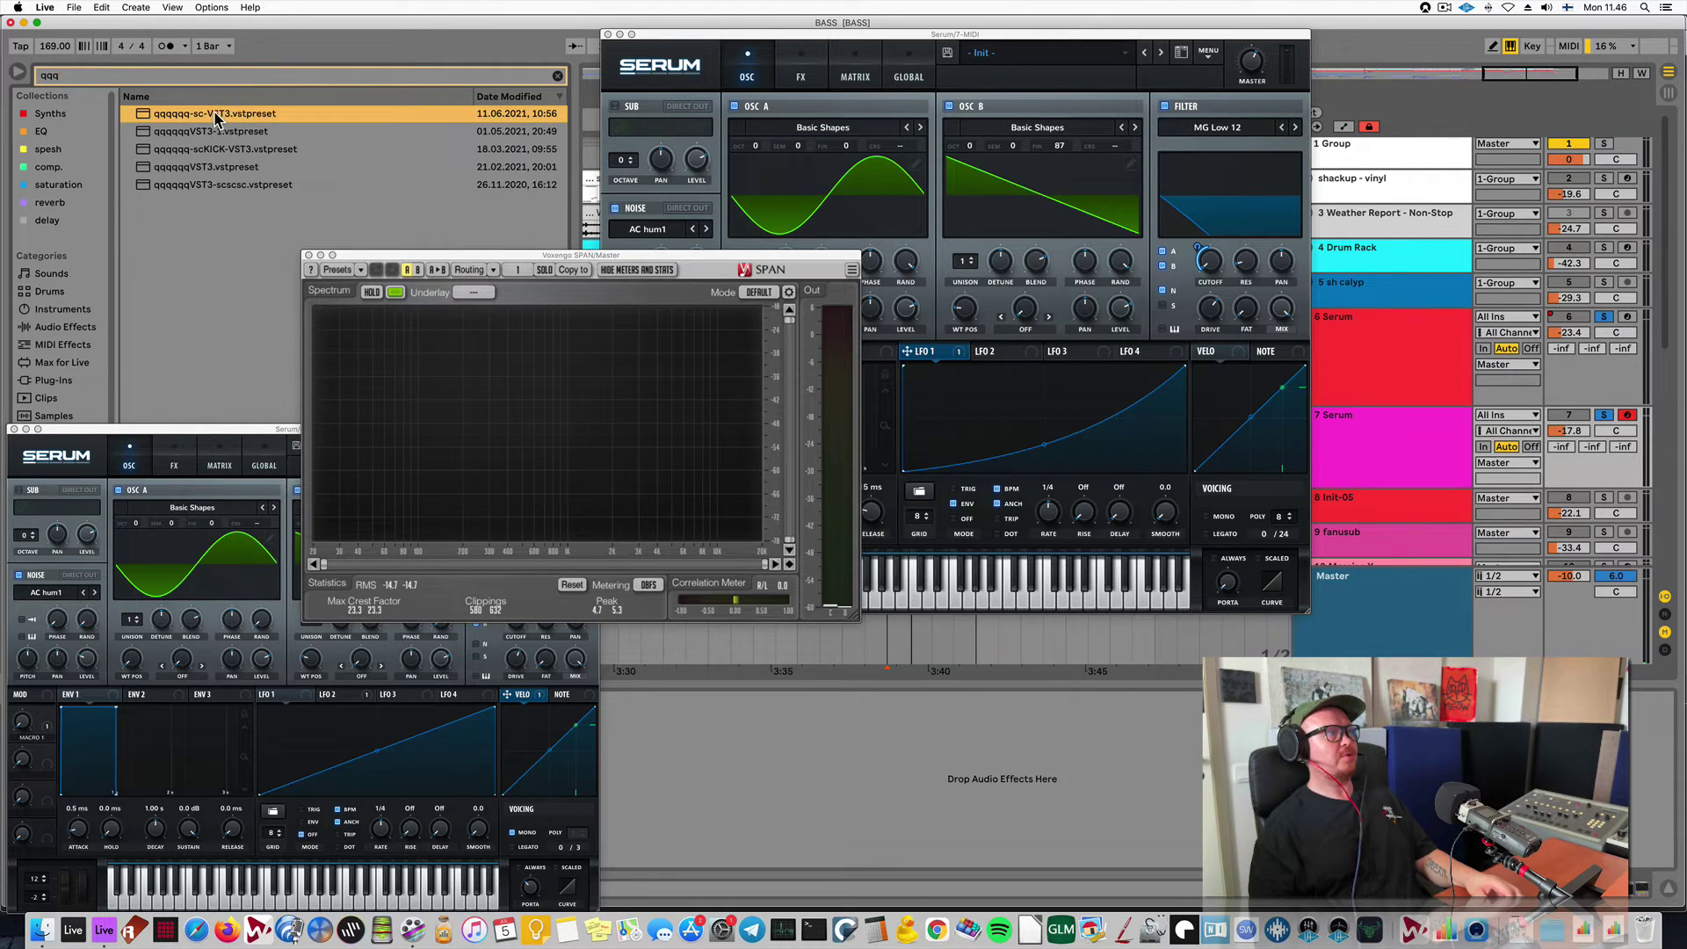
pyautogui.click(19, 74)
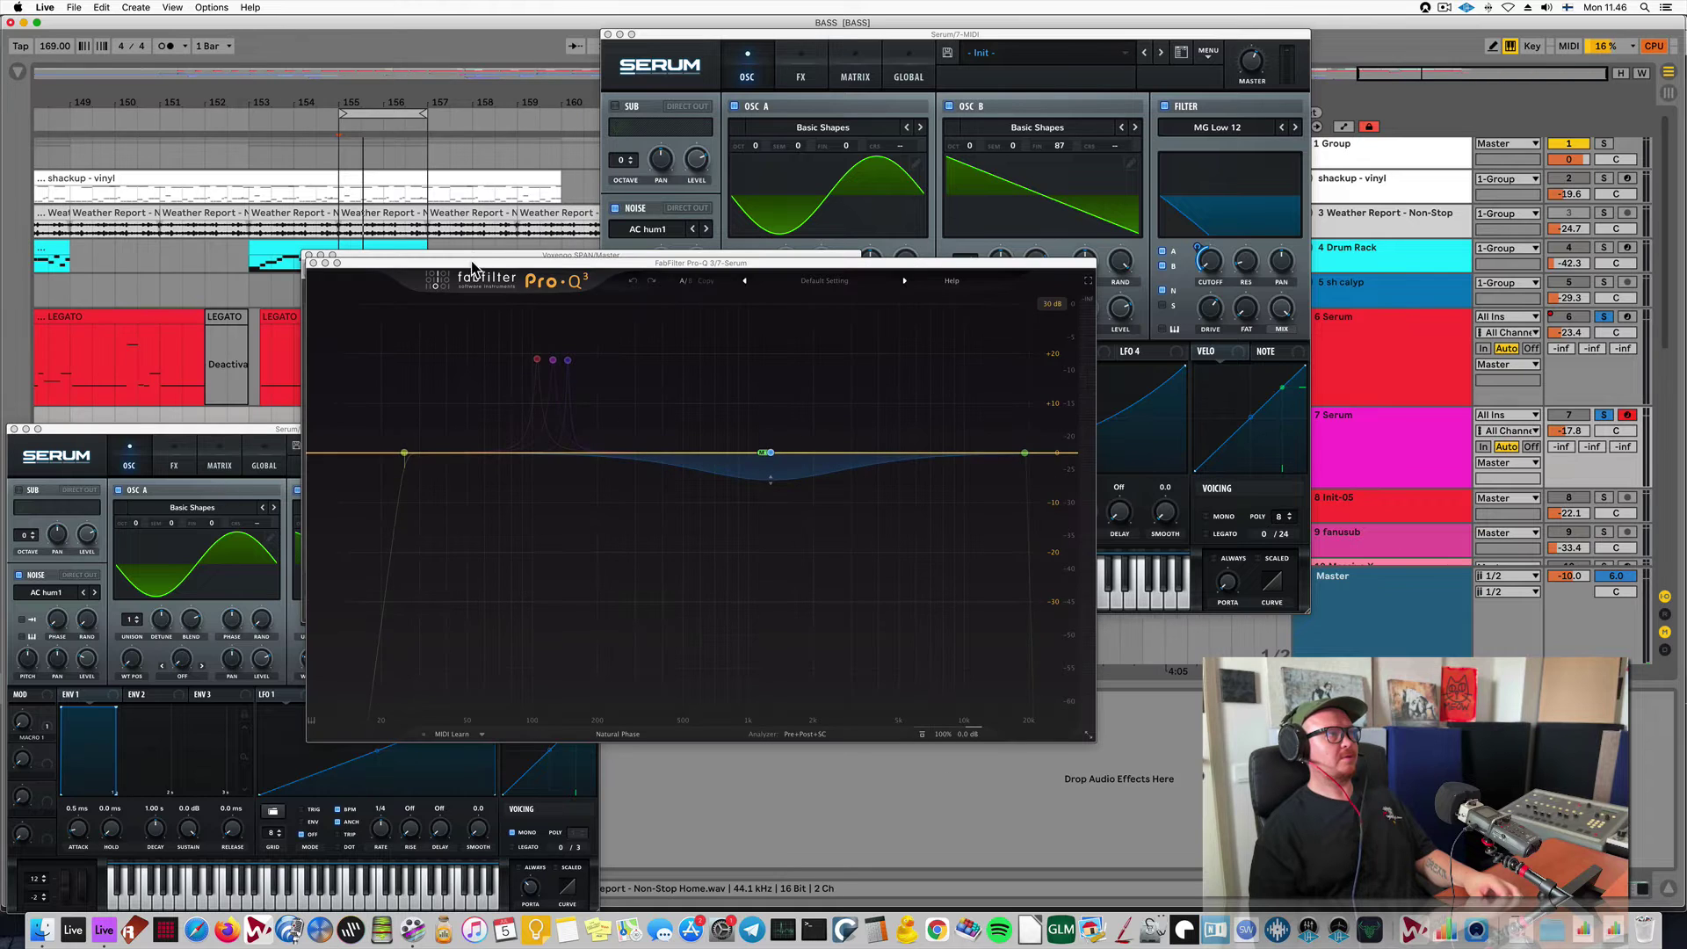
# Place SPAN and Pro-Q 3 side by side and add a bell boost of about 4.6 dB near 39 Hz on 7 Serum.
pyautogui.click(1366, 432)
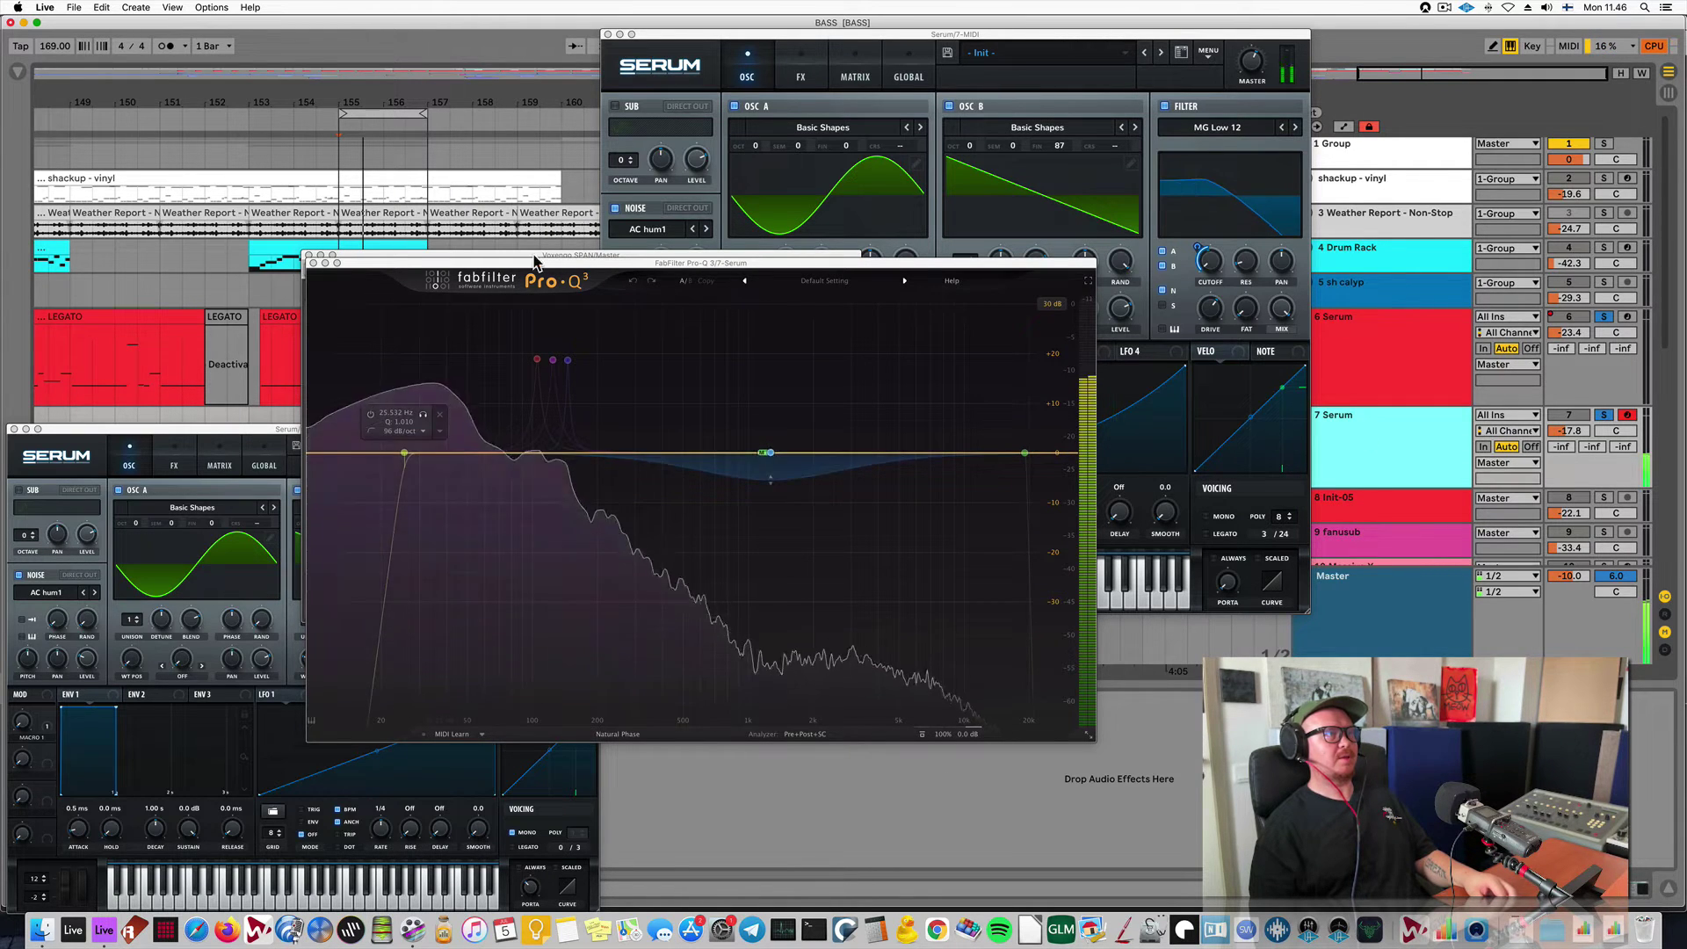
pyautogui.moveTo(554, 256); pyautogui.dragTo(300, 85)
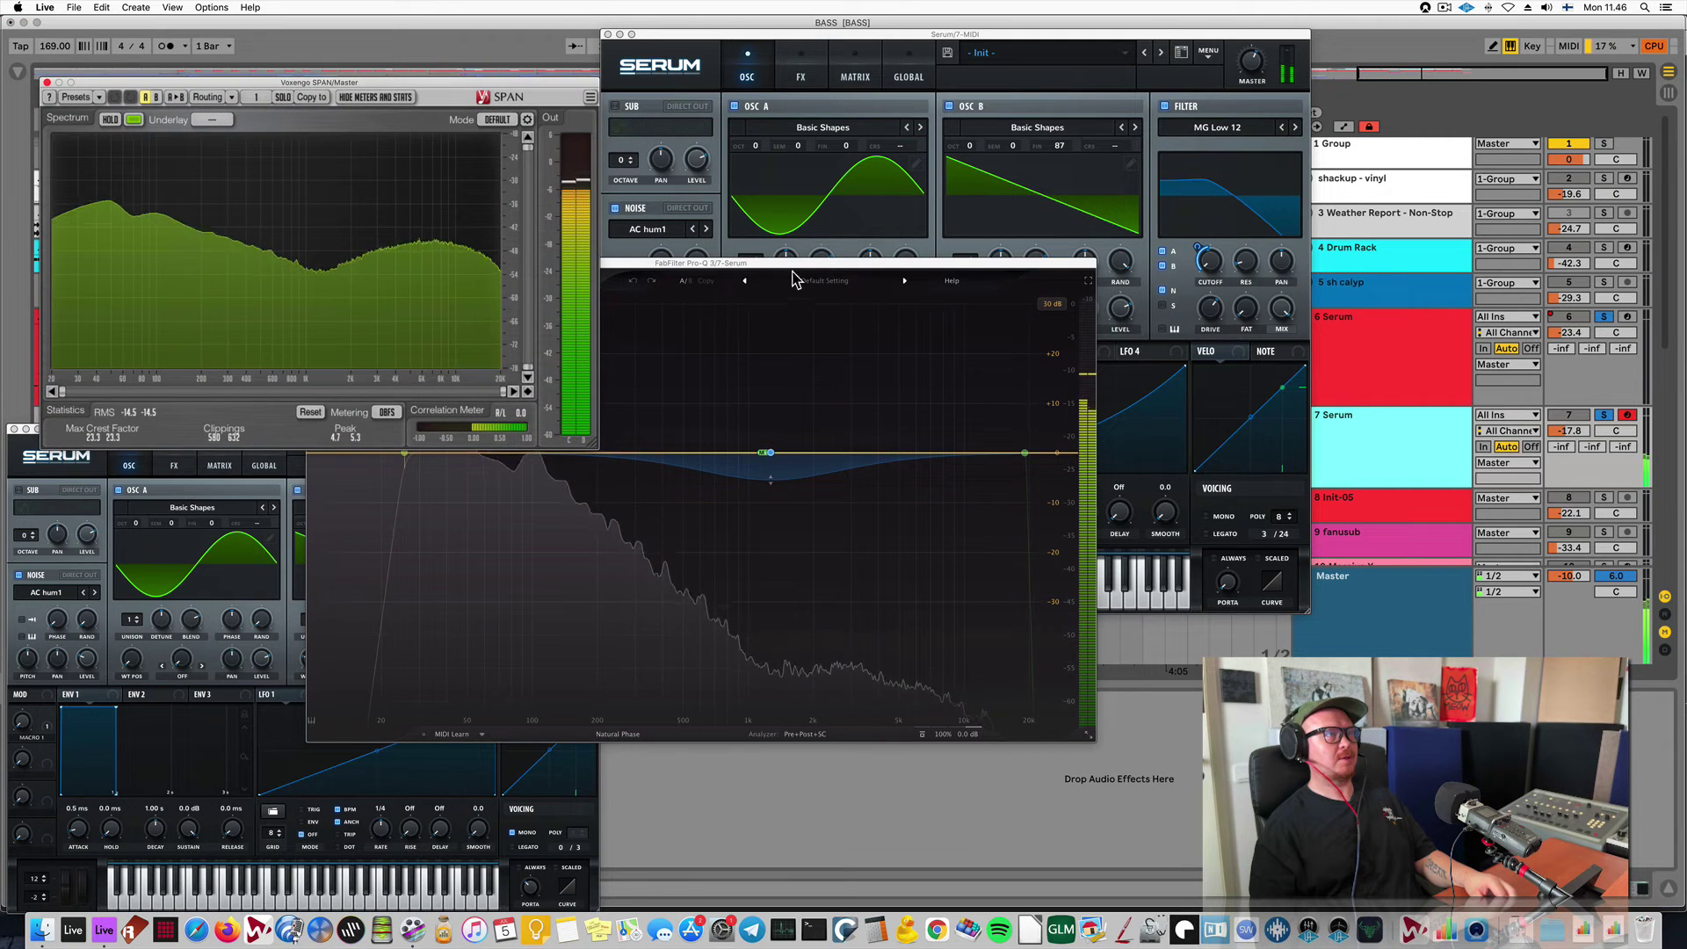
pyautogui.moveTo(753, 263); pyautogui.dragTo(983, 305)
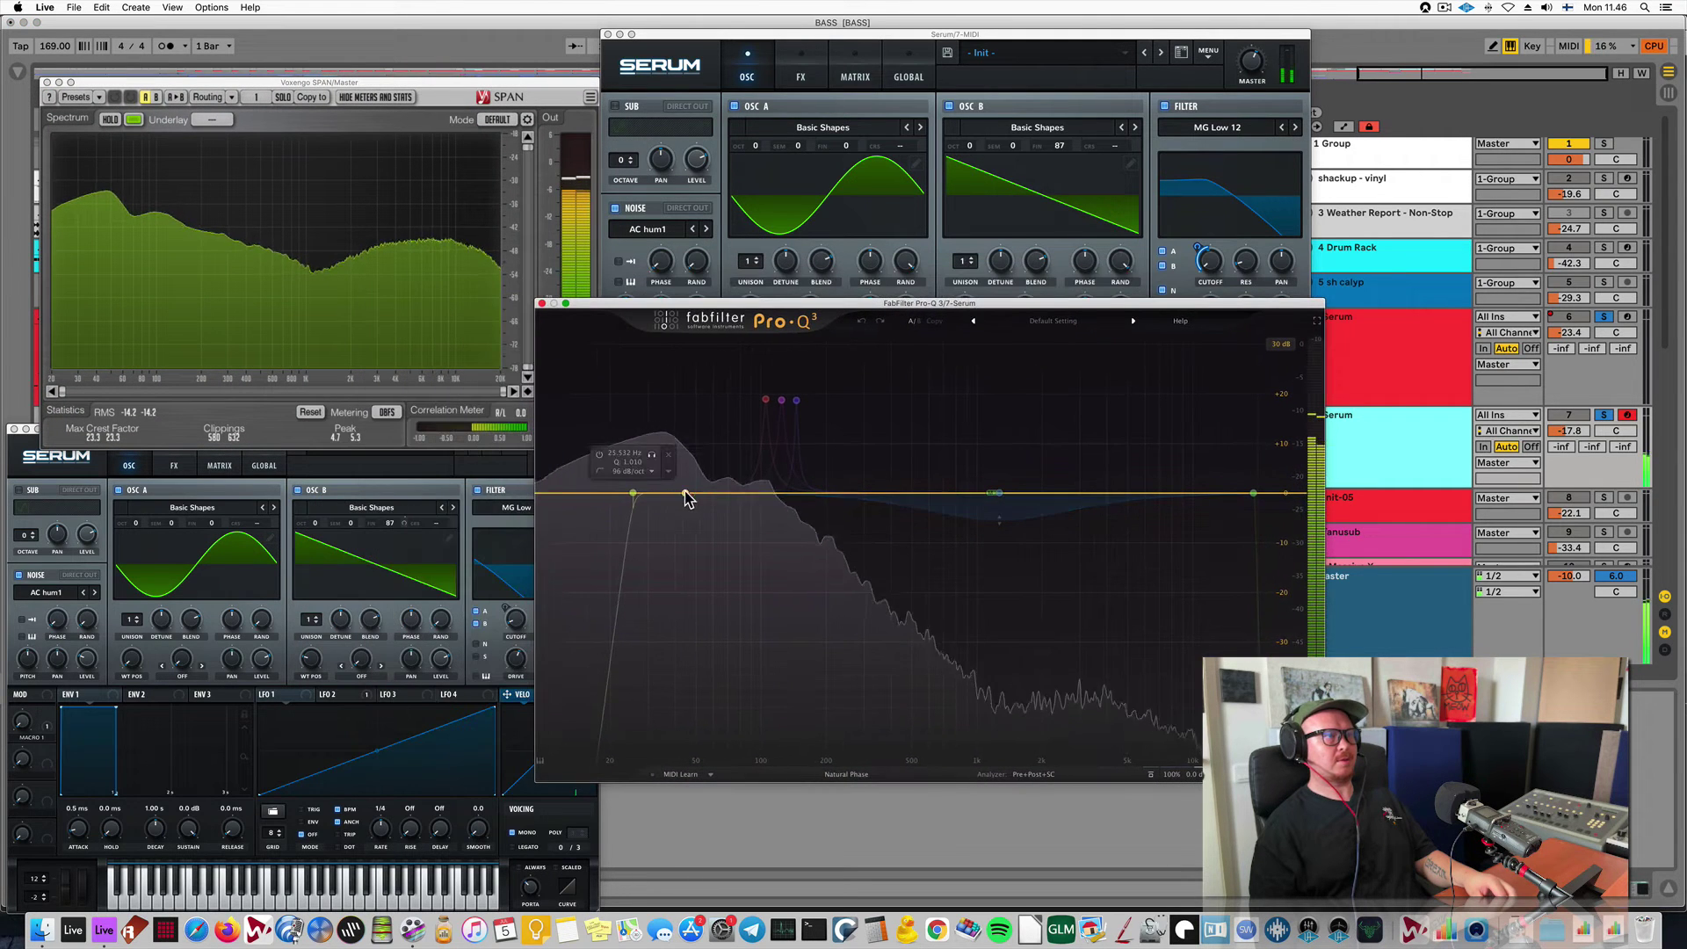
pyautogui.moveTo(663, 493); pyautogui.dragTo(671, 470)
pyautogui.scroll(-5, 663, 477)
pyautogui.scroll(-1, 662, 474)
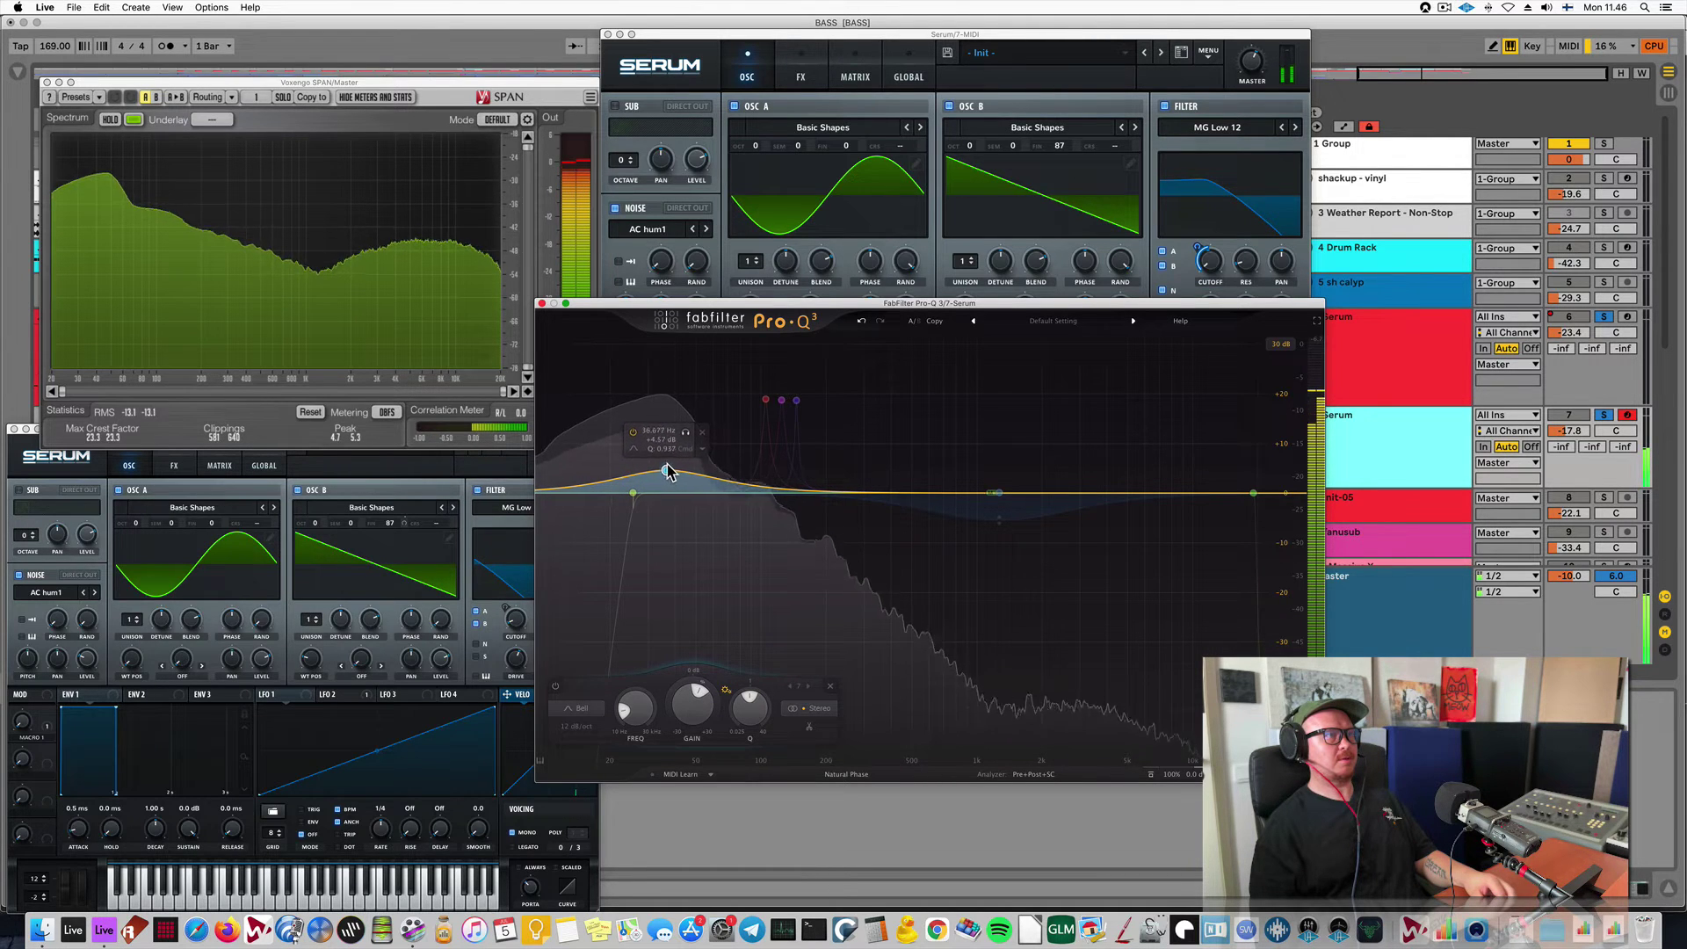
# Play notes alternately on 6 Serum and 7 Serum to compare the low-end-boosted patch with the reference.
pyautogui.click(1428, 338)
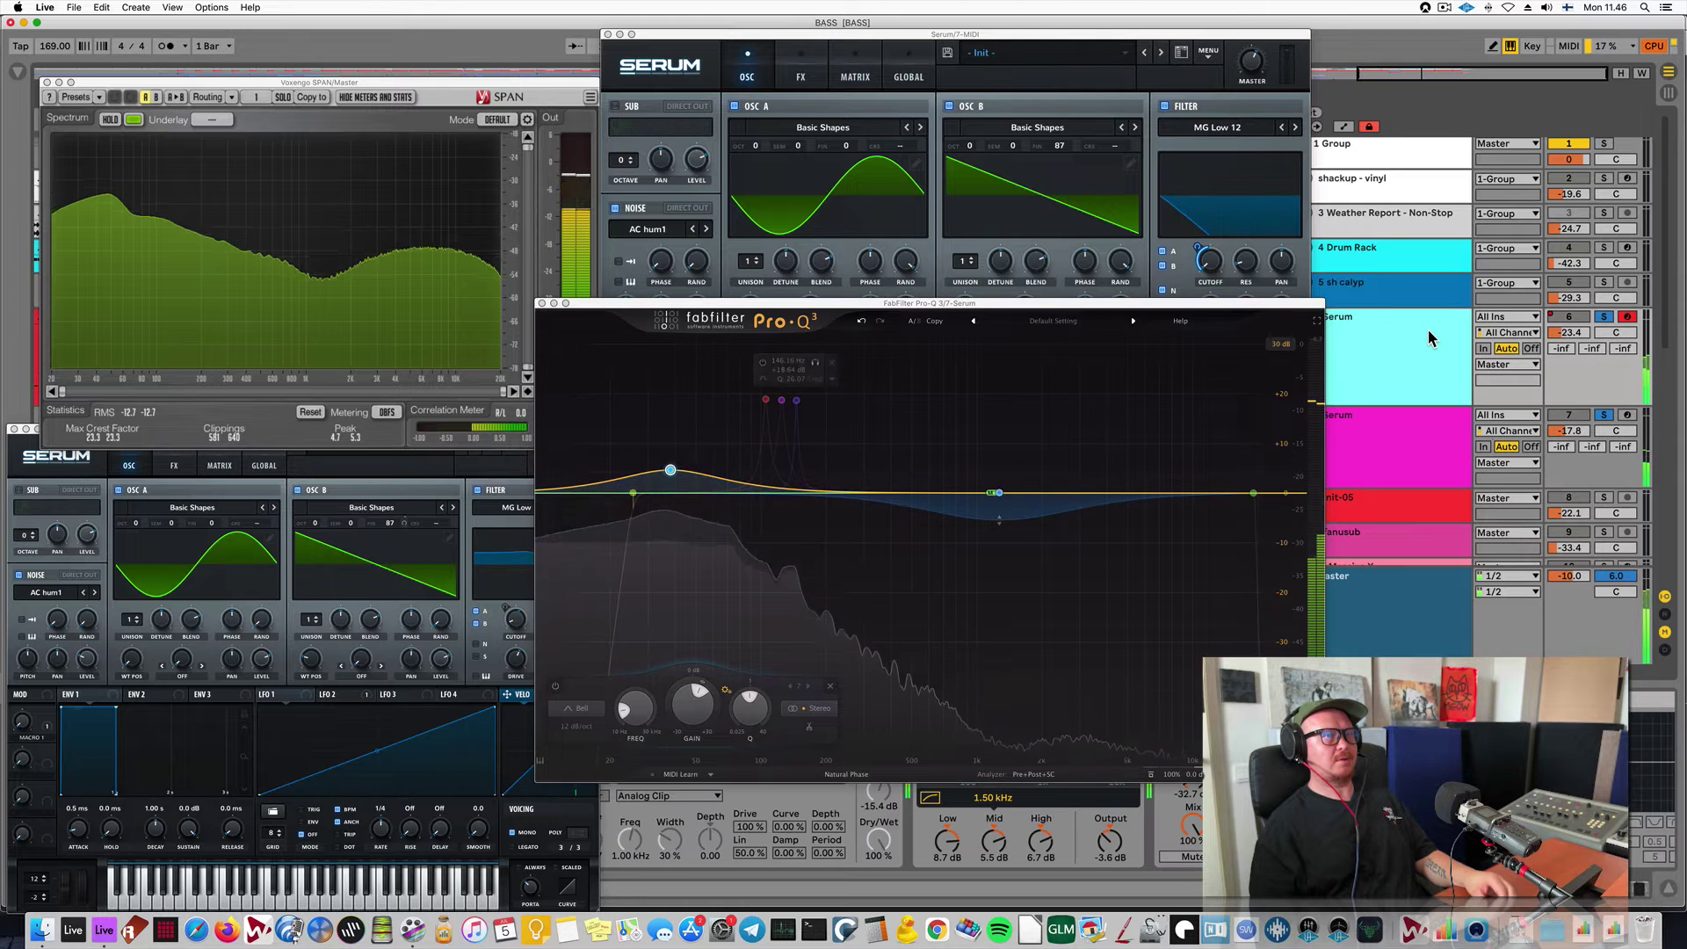
pyautogui.click(1415, 439)
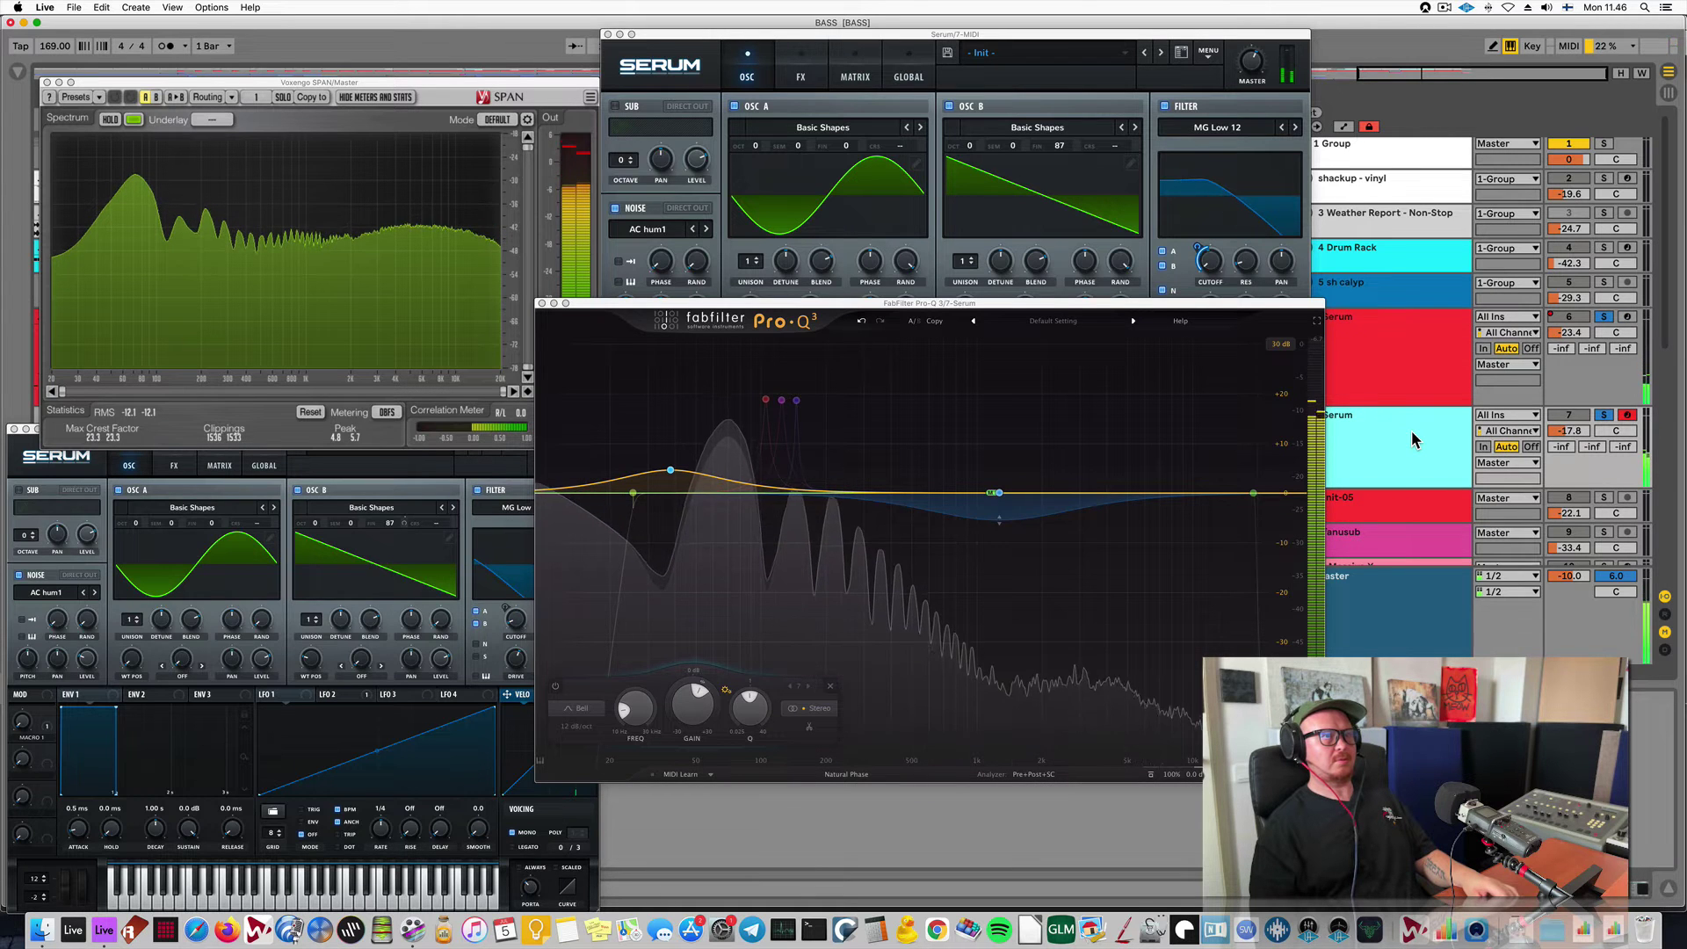
pyautogui.click(1405, 360)
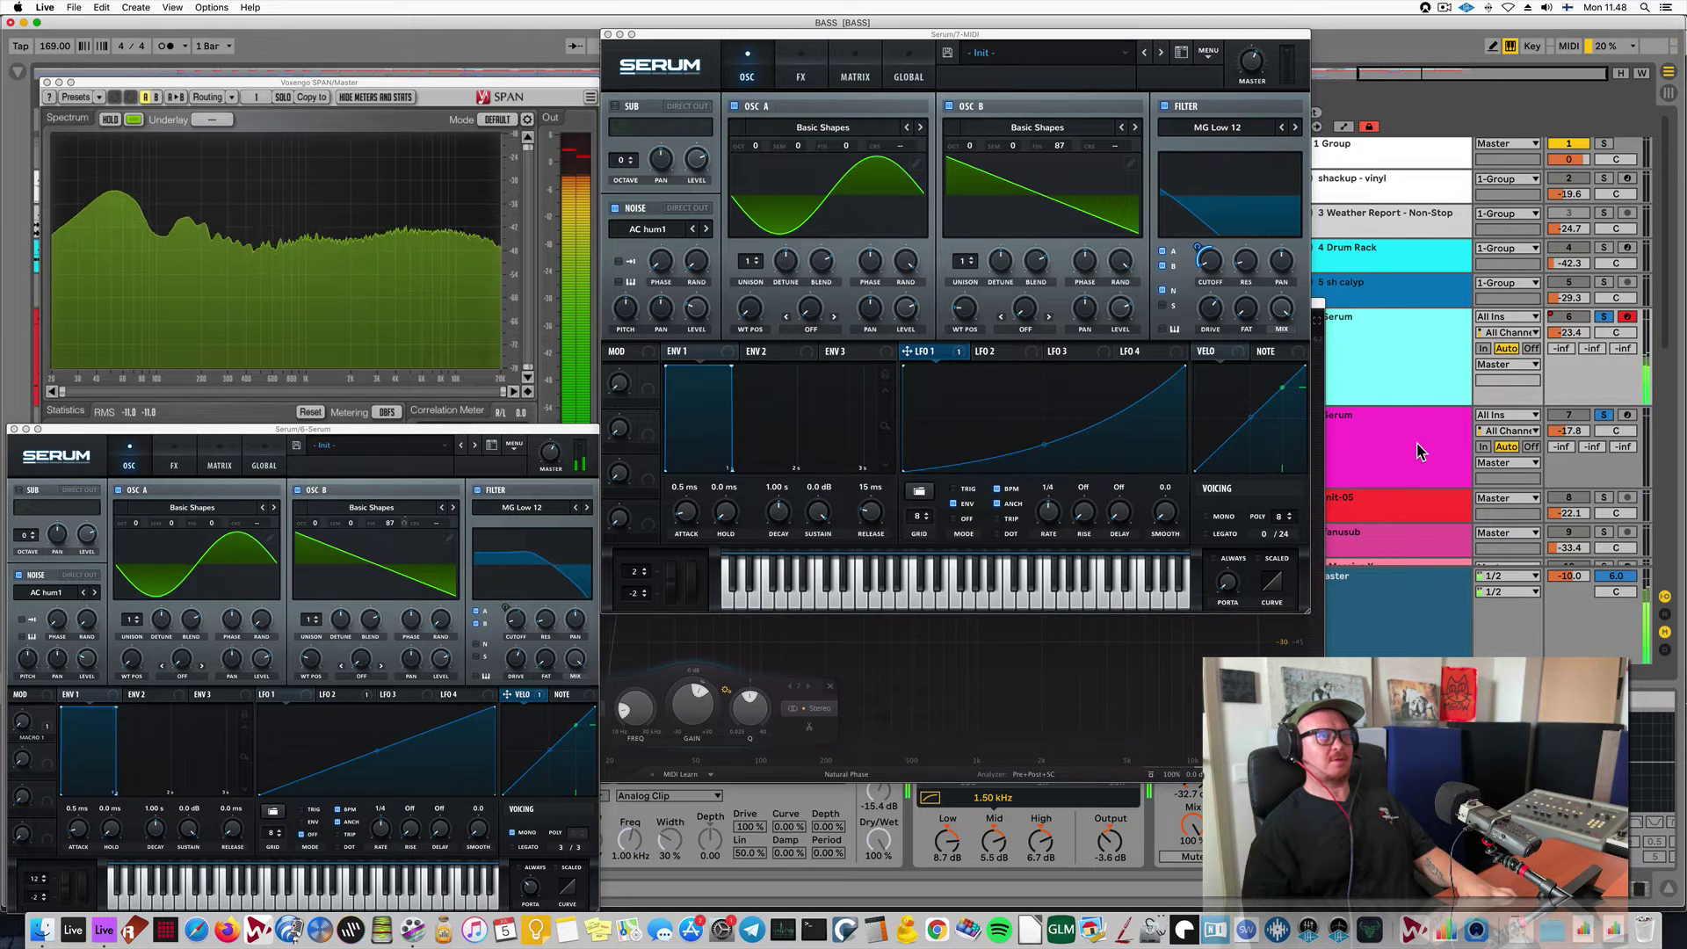
pyautogui.click(1412, 443)
pyautogui.click(1406, 371)
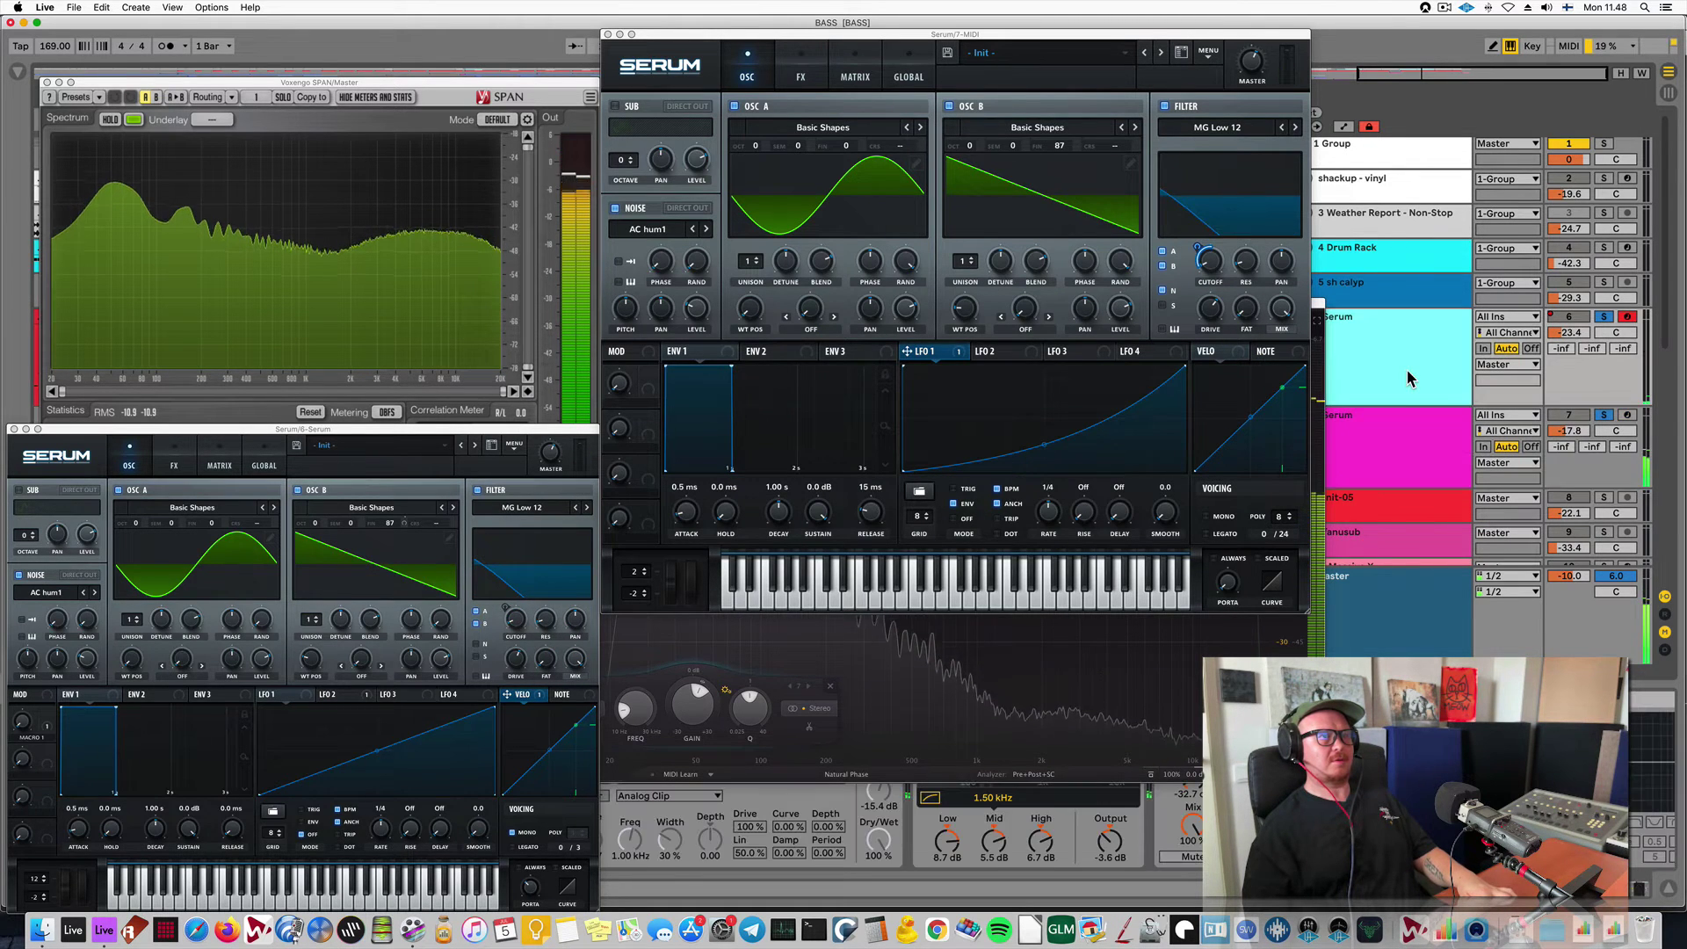
pyautogui.click(1407, 439)
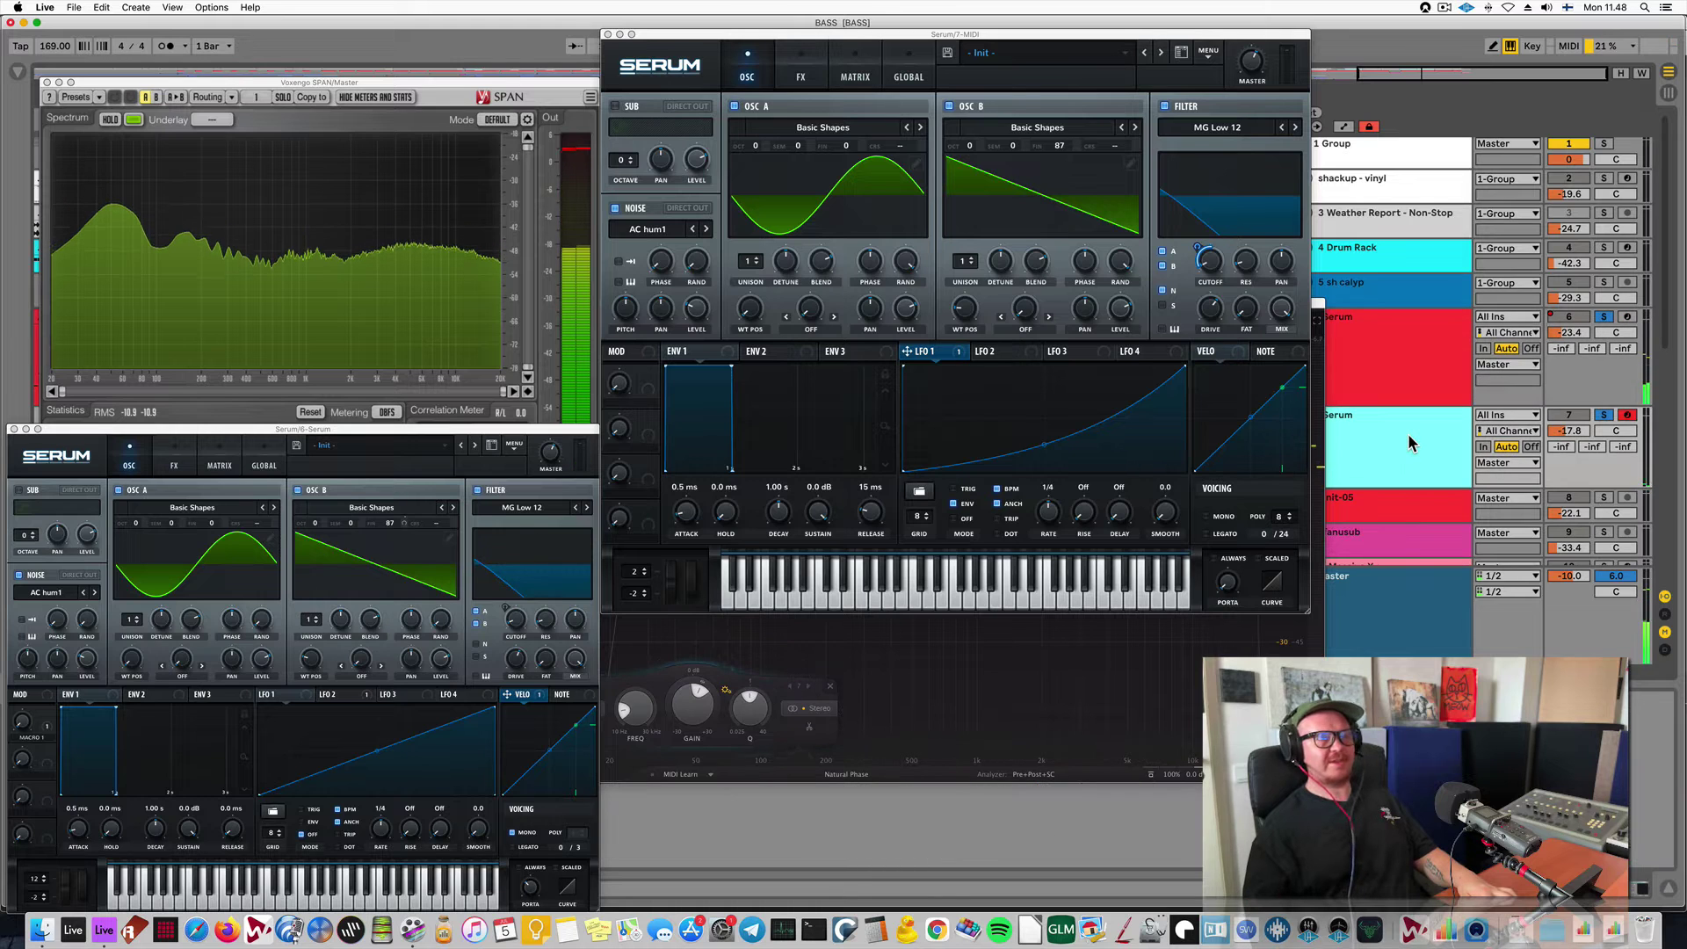
# In the new patch's Serum effects, raise the EQ's high-band gain and set that band's frequency to 839 Hz.
pyautogui.click(801, 76)
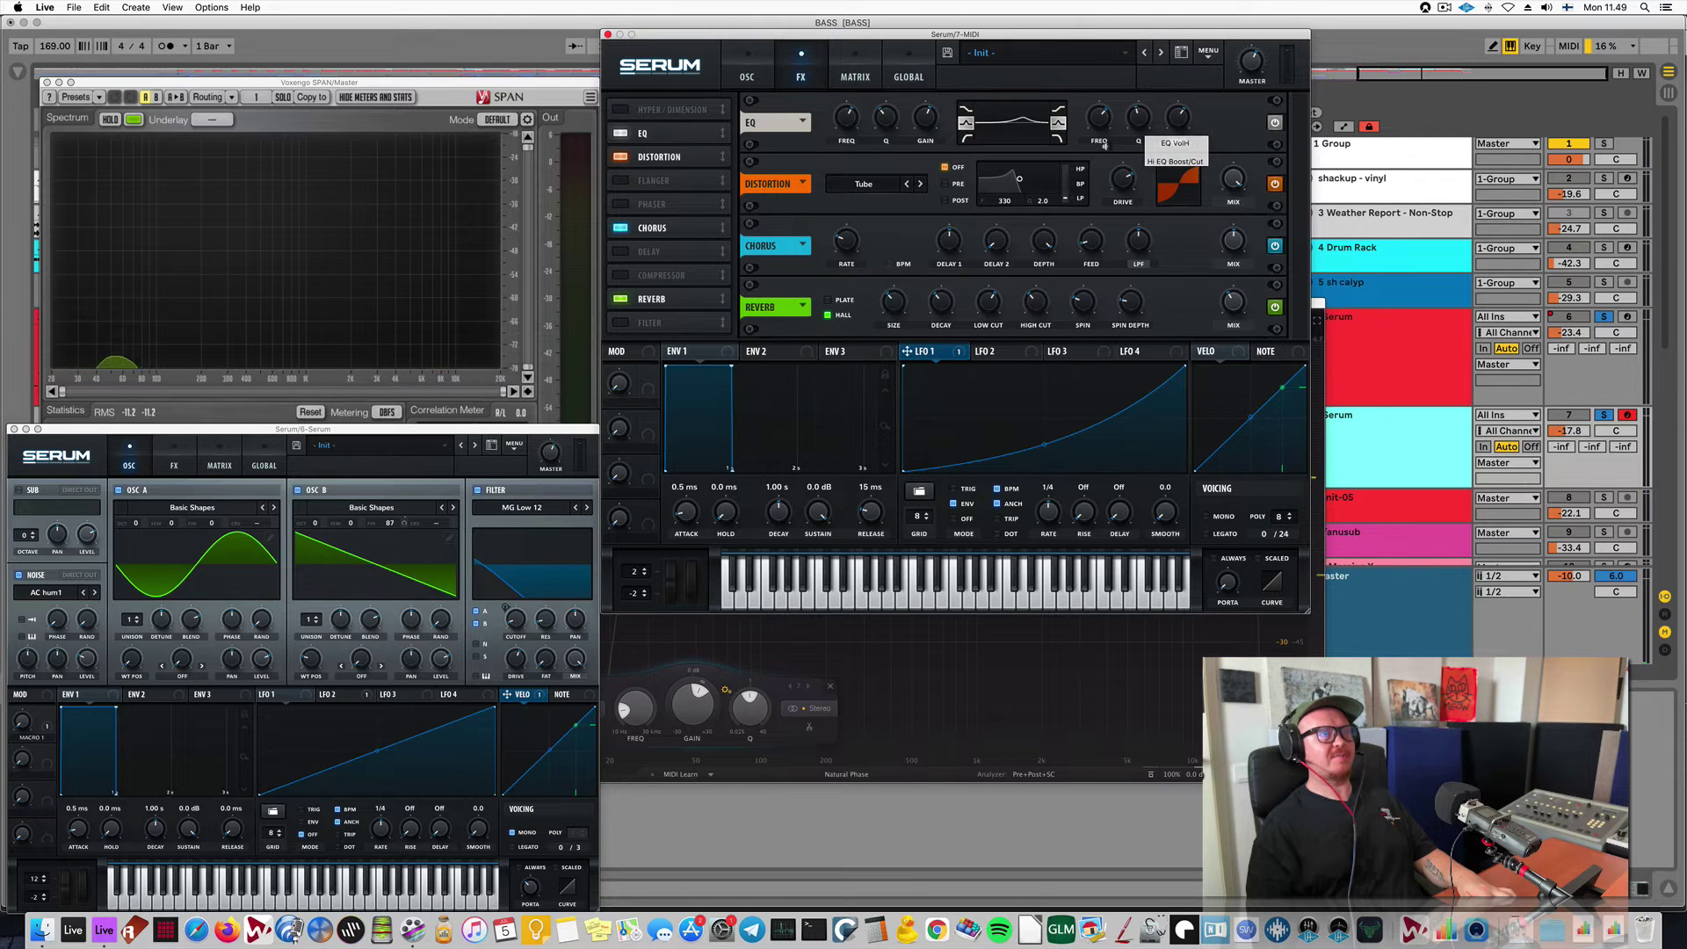
pyautogui.moveTo(1099, 119); pyautogui.dragTo(1096, 116)
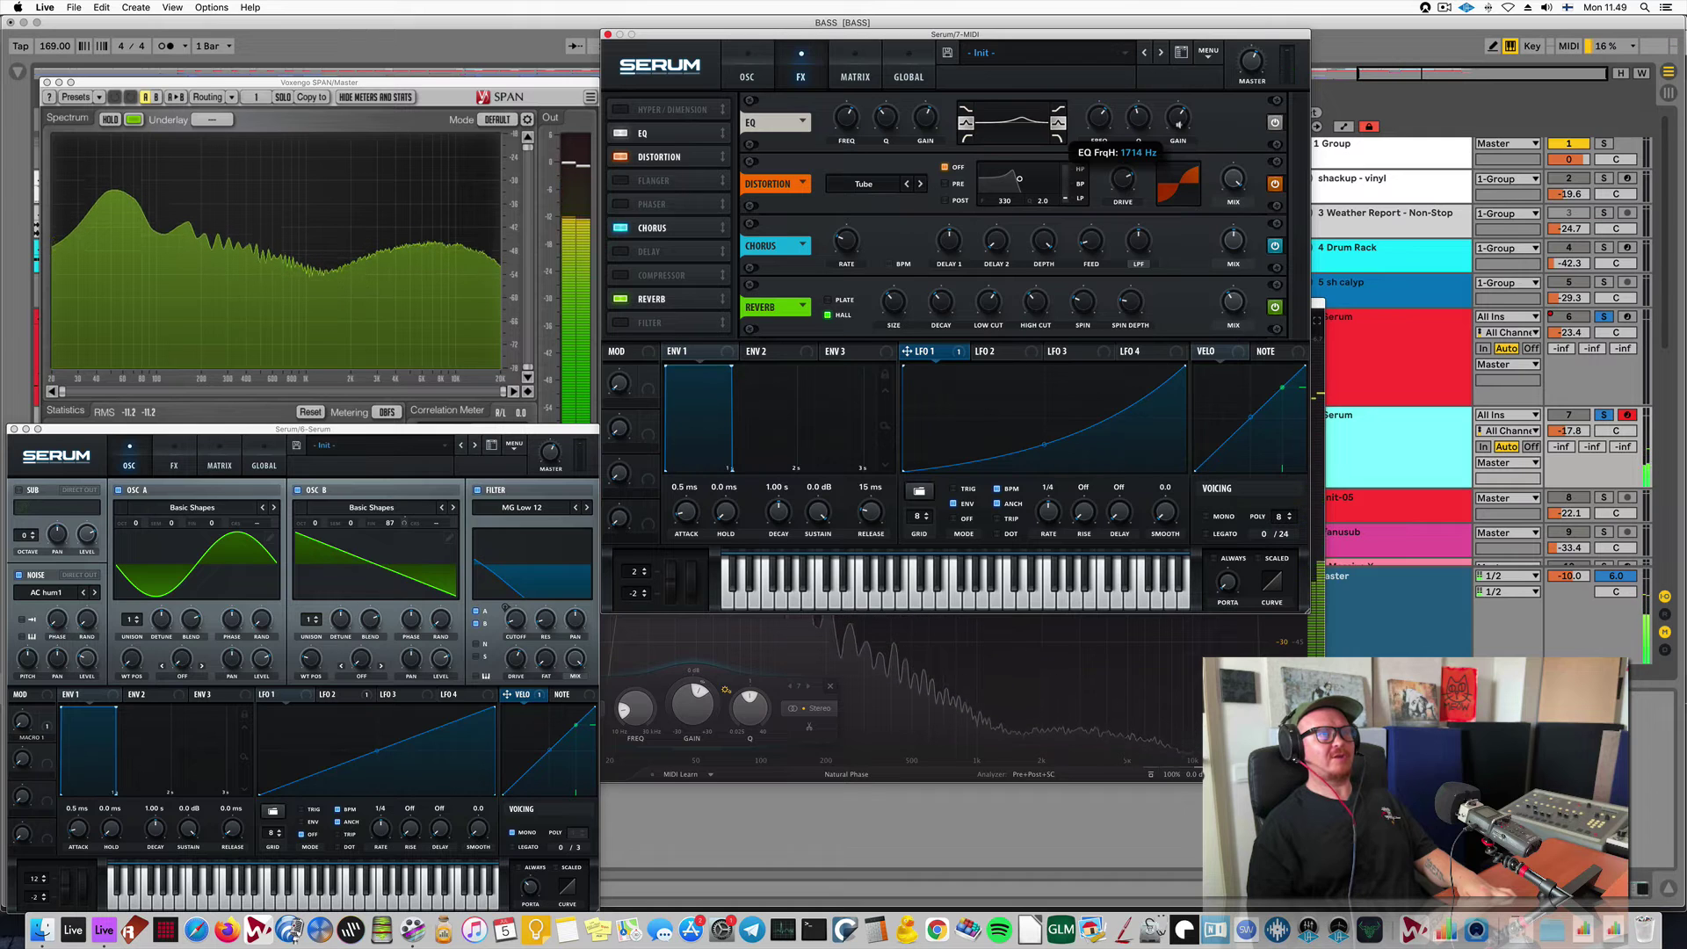
pyautogui.moveTo(1179, 123); pyautogui.dragTo(1134, 126)
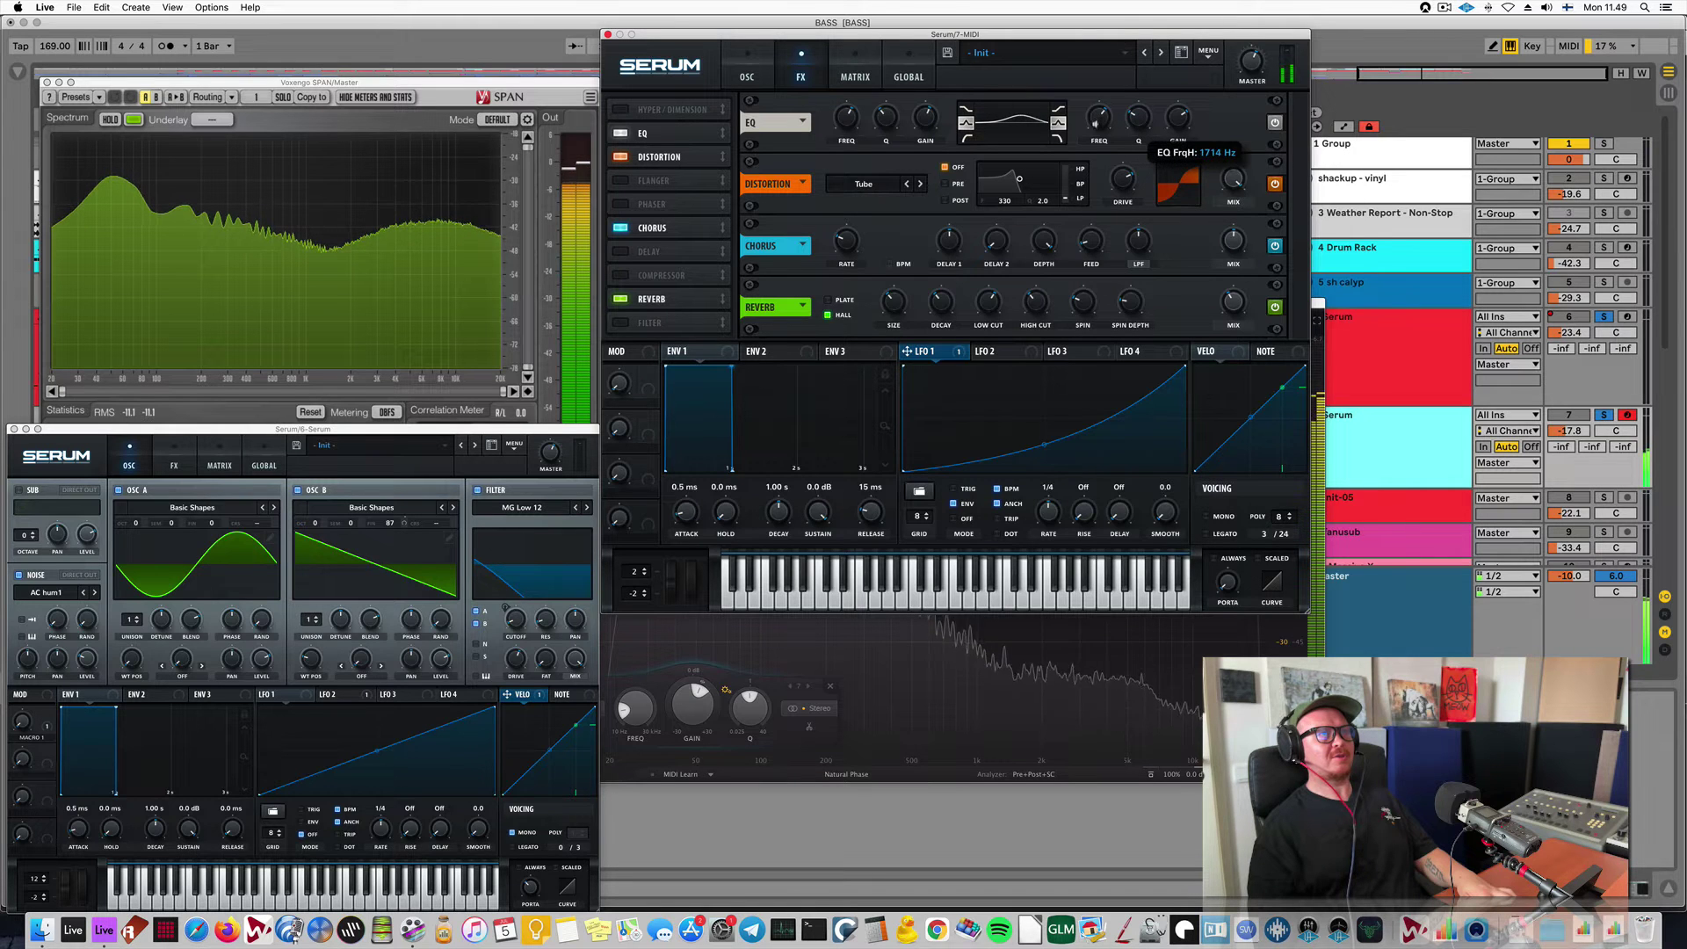
# Switch between 6 Serum and 7 Serum while playing notes to judge the new patch's high-band EQ against the reference.
pyautogui.click(1392, 386)
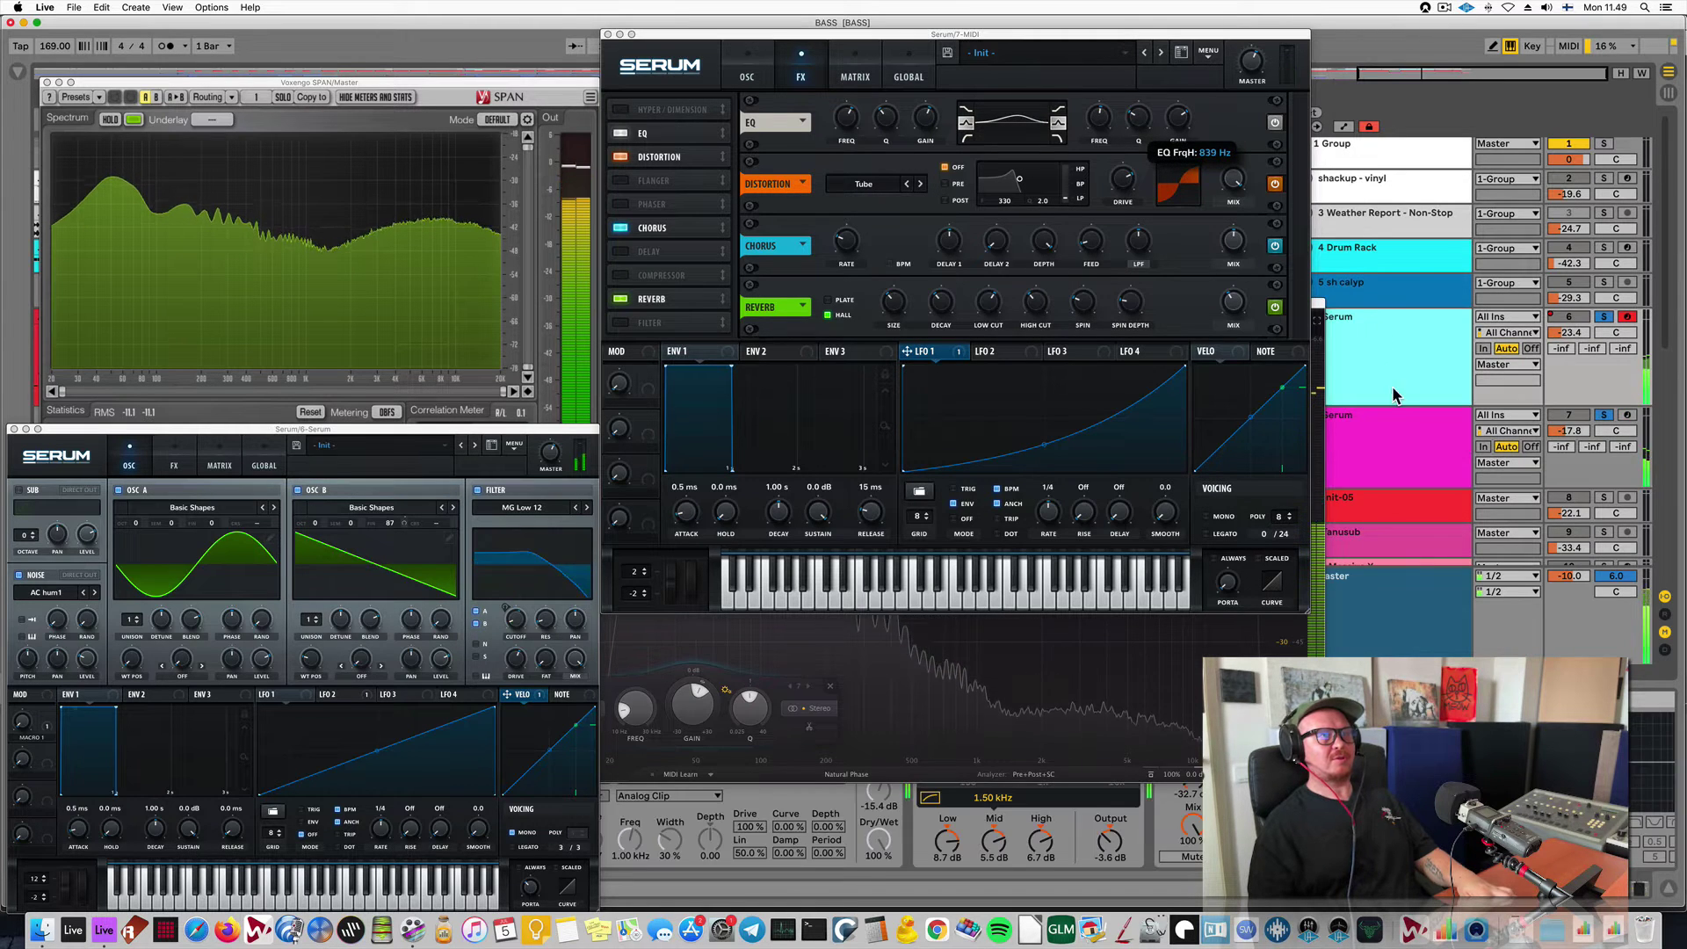
pyautogui.click(1397, 431)
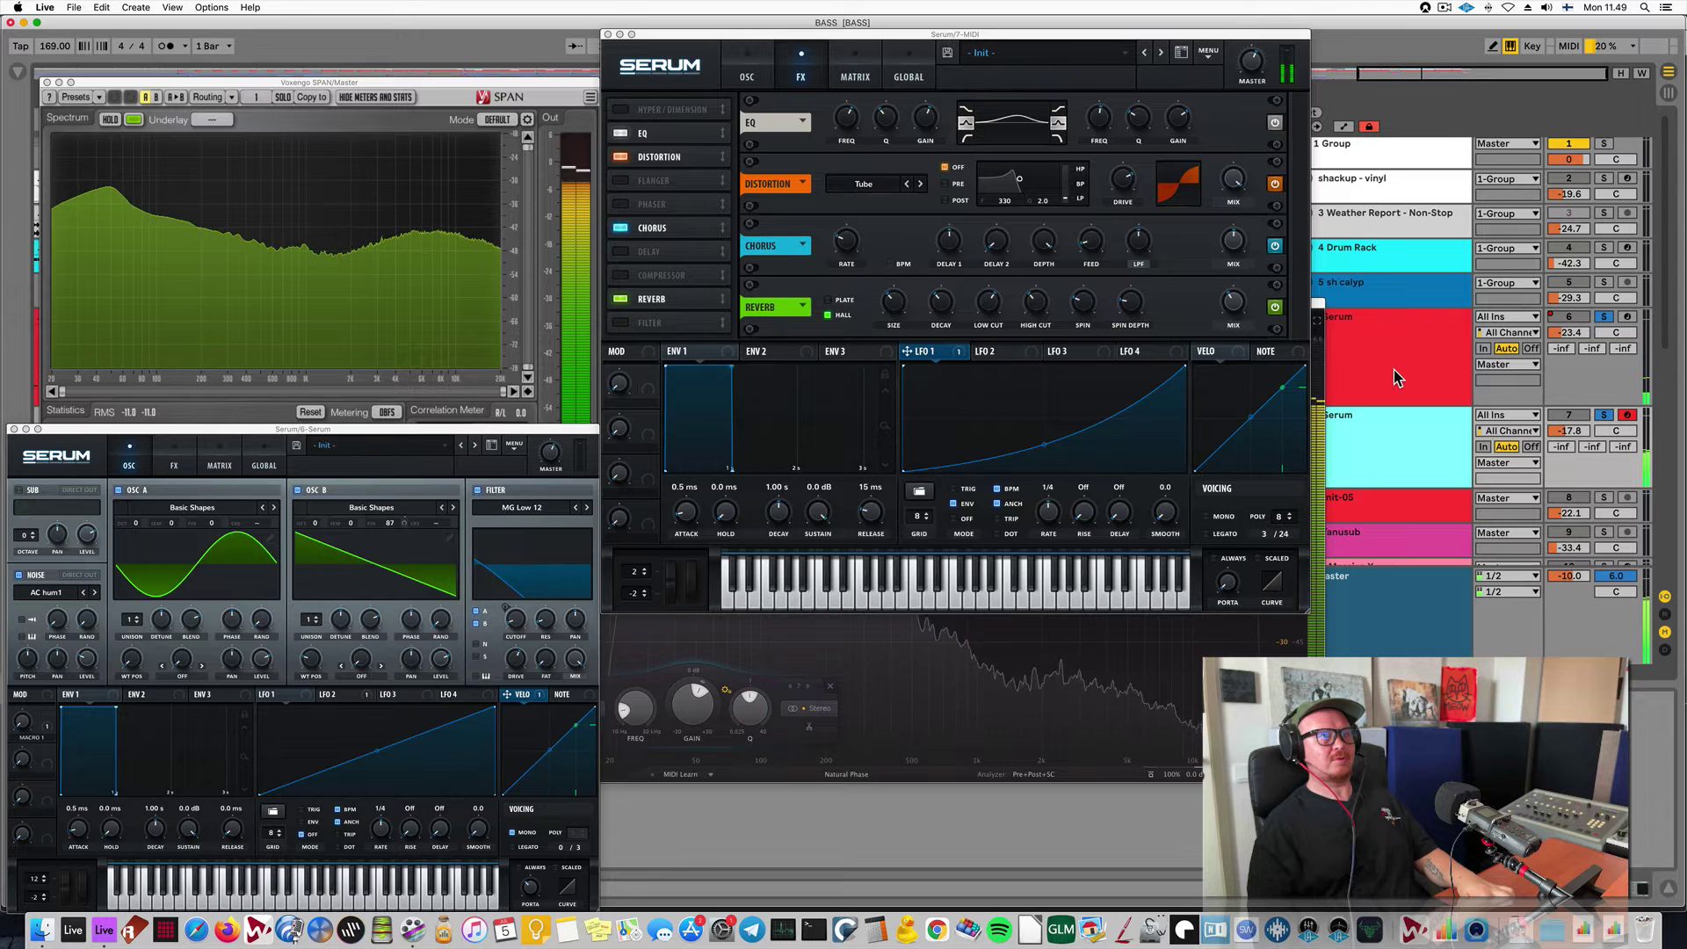
pyautogui.click(1394, 371)
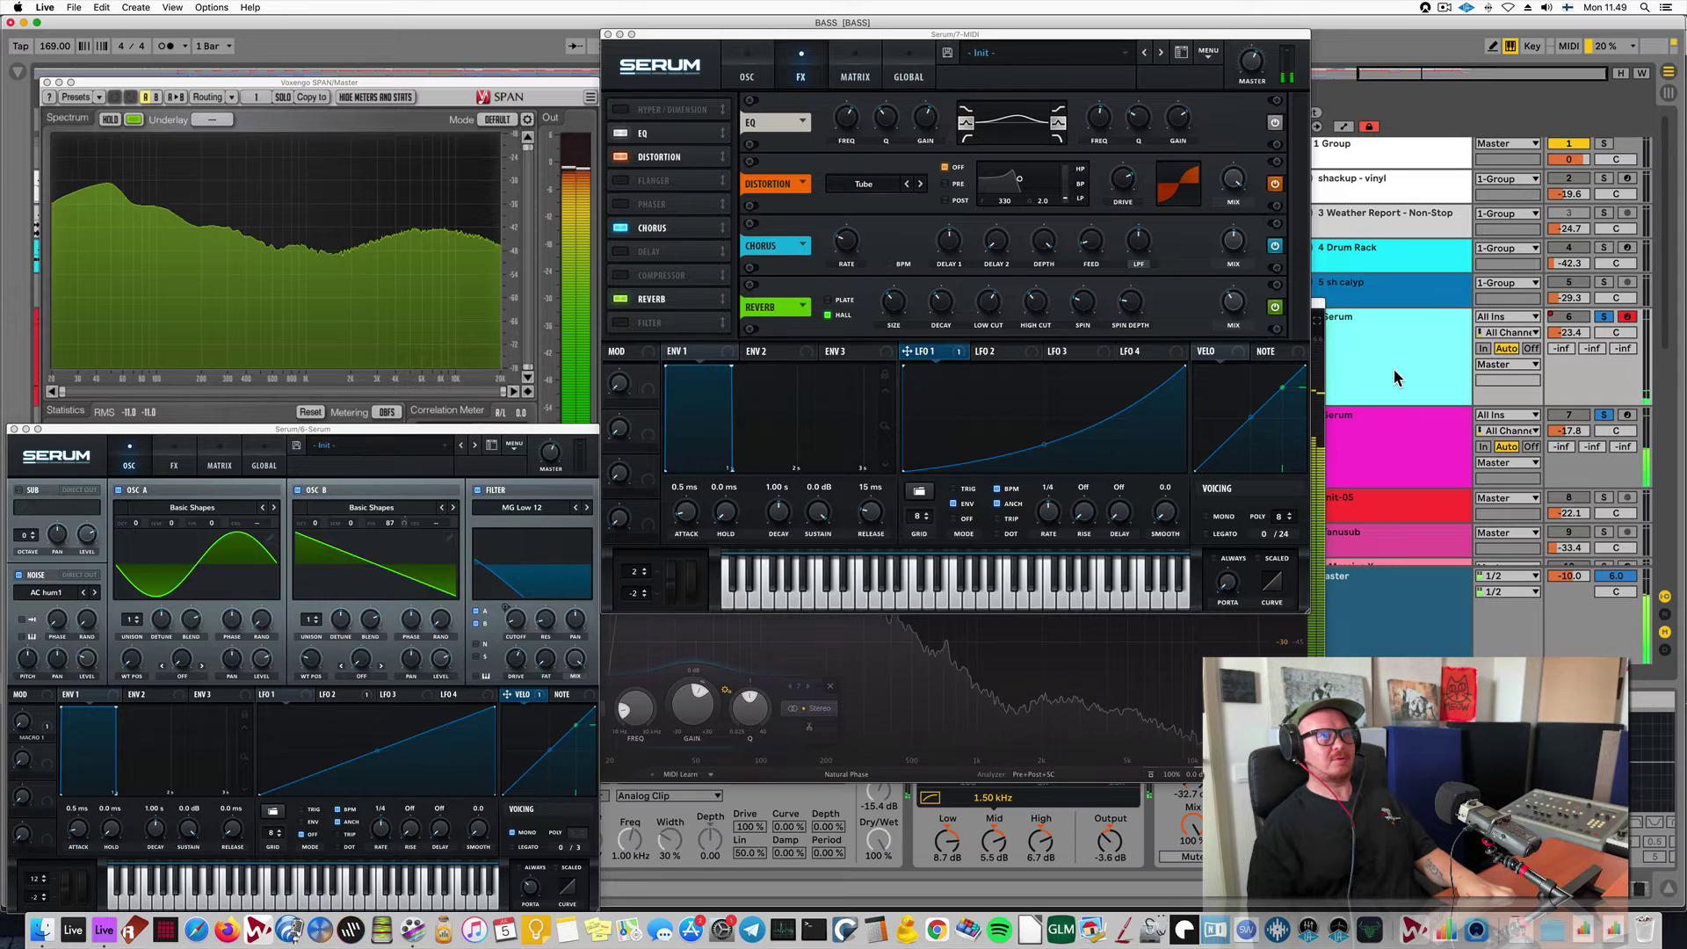
pyautogui.click(1391, 445)
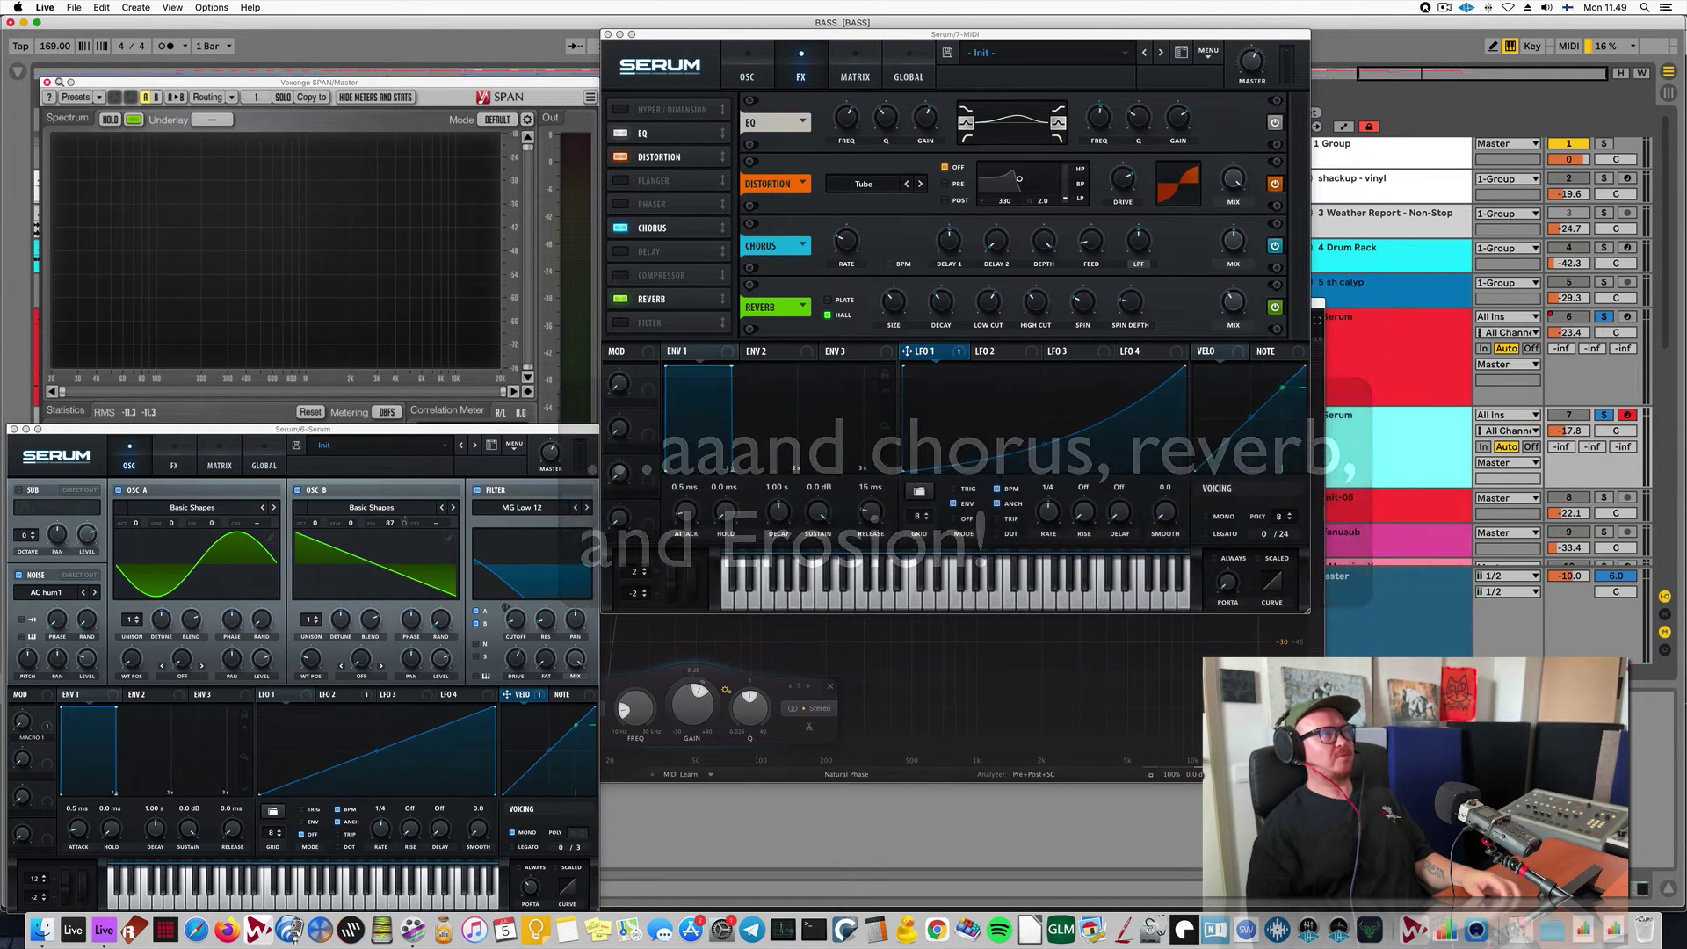
# Close the SPAN, both Serum and Pro-Q 3 plug-in windows to clear the arrangement.
pyautogui.click(47, 82)
pyautogui.click(14, 429)
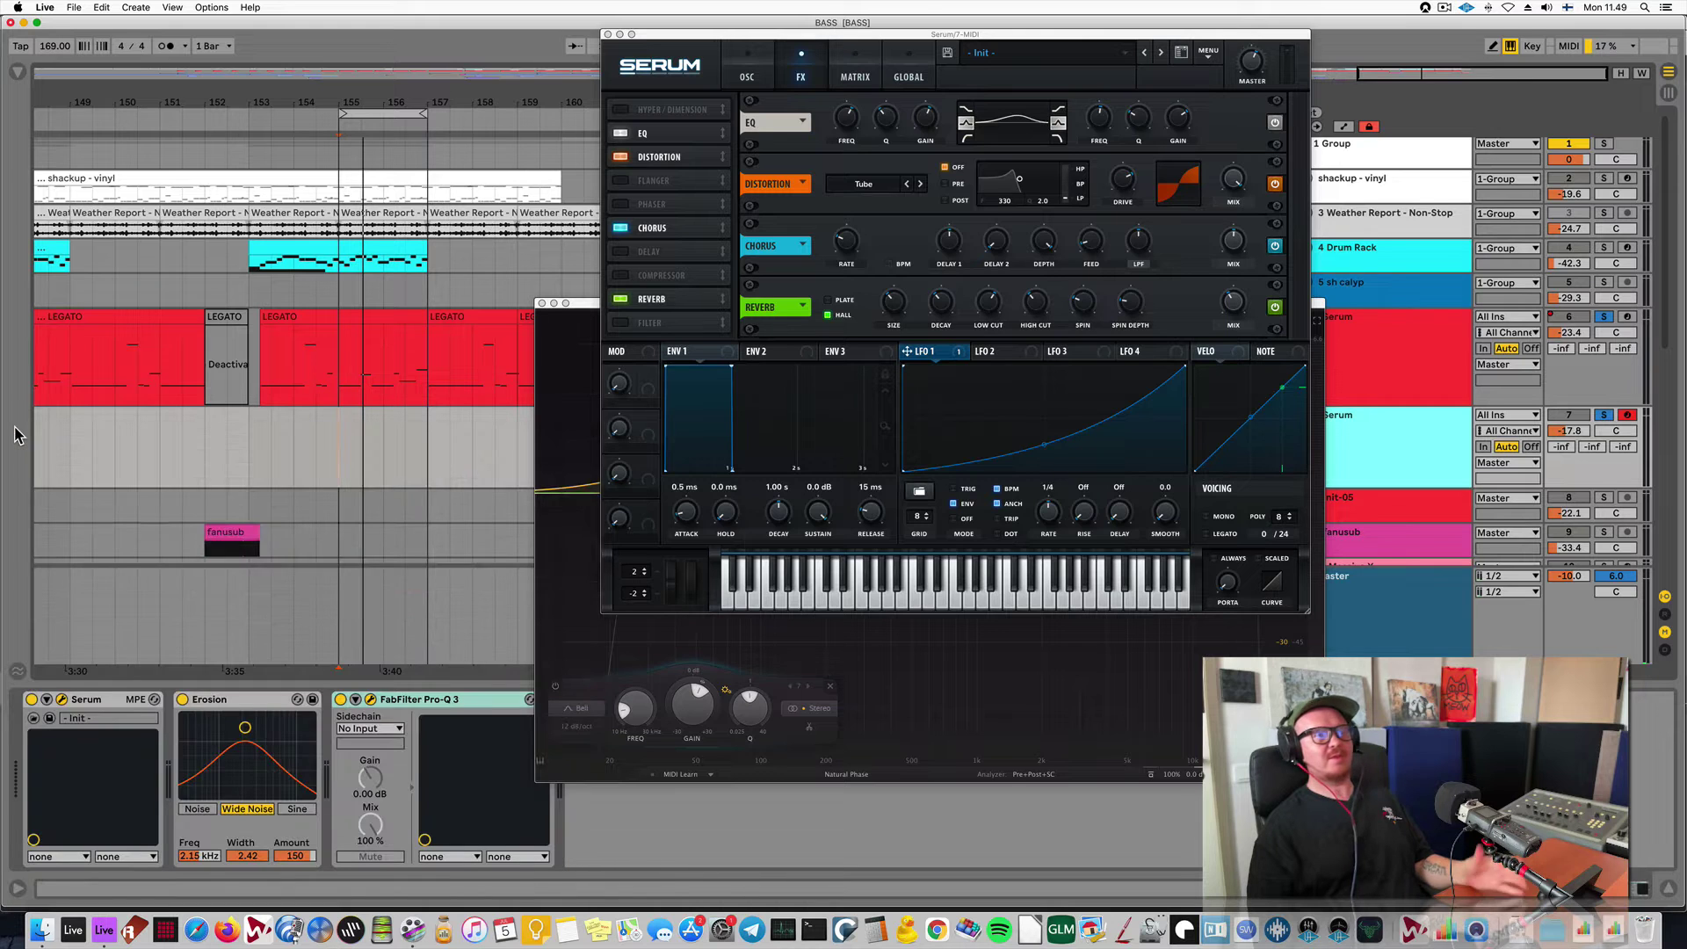
pyautogui.click(608, 36)
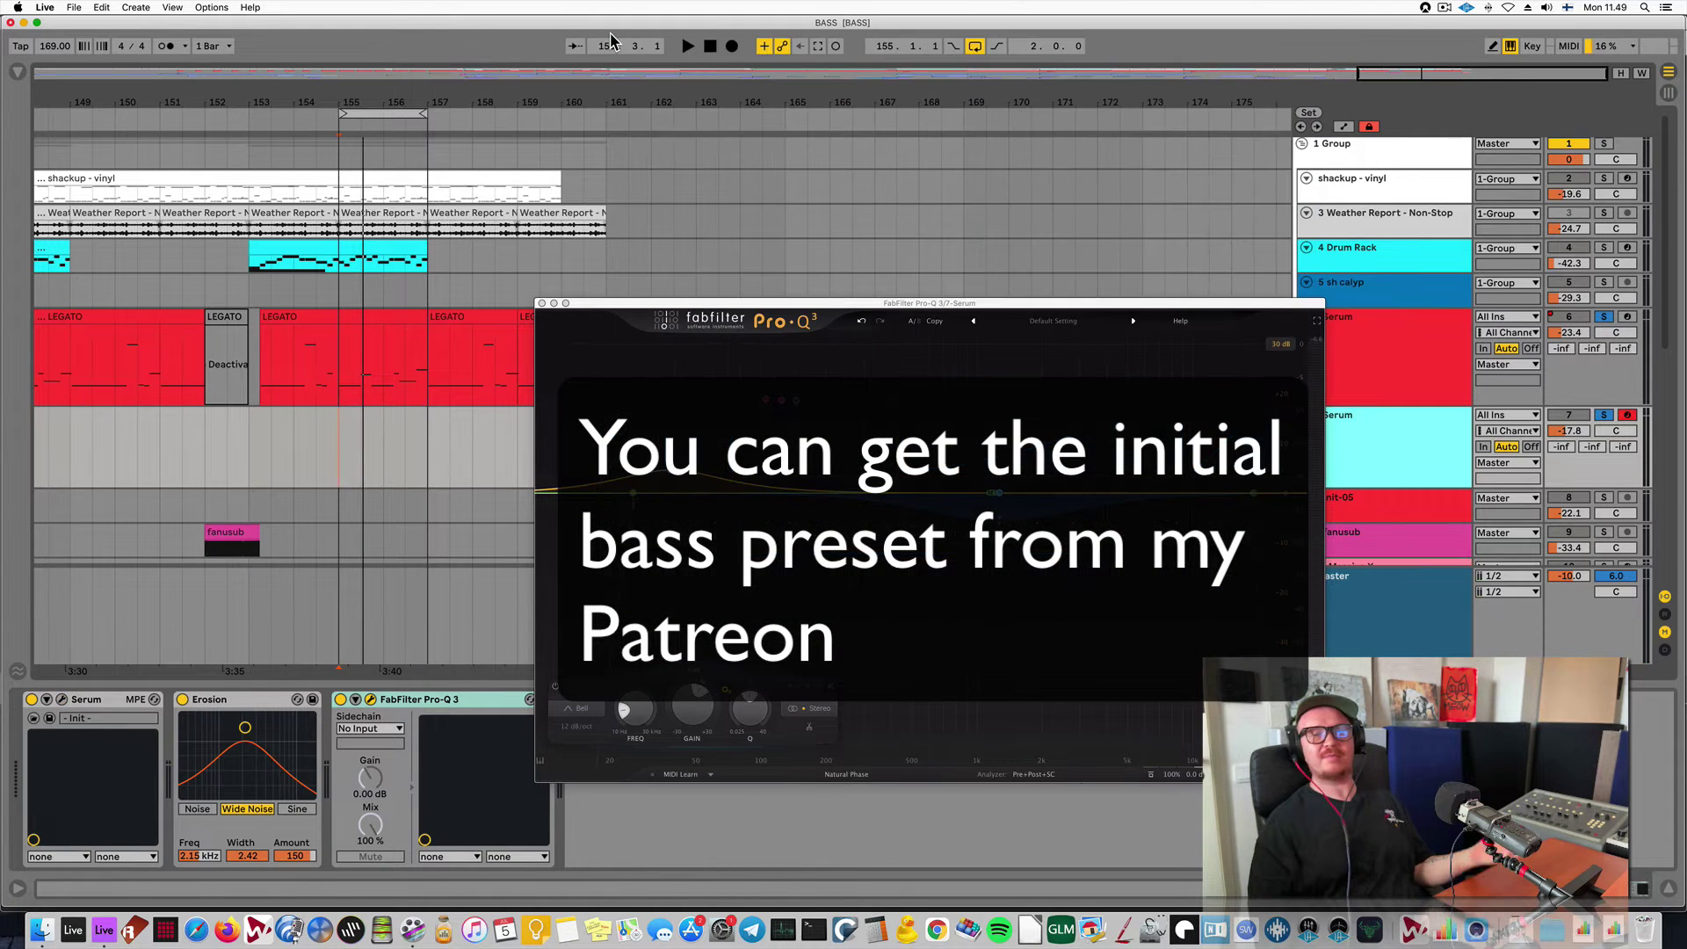
pyautogui.click(541, 304)
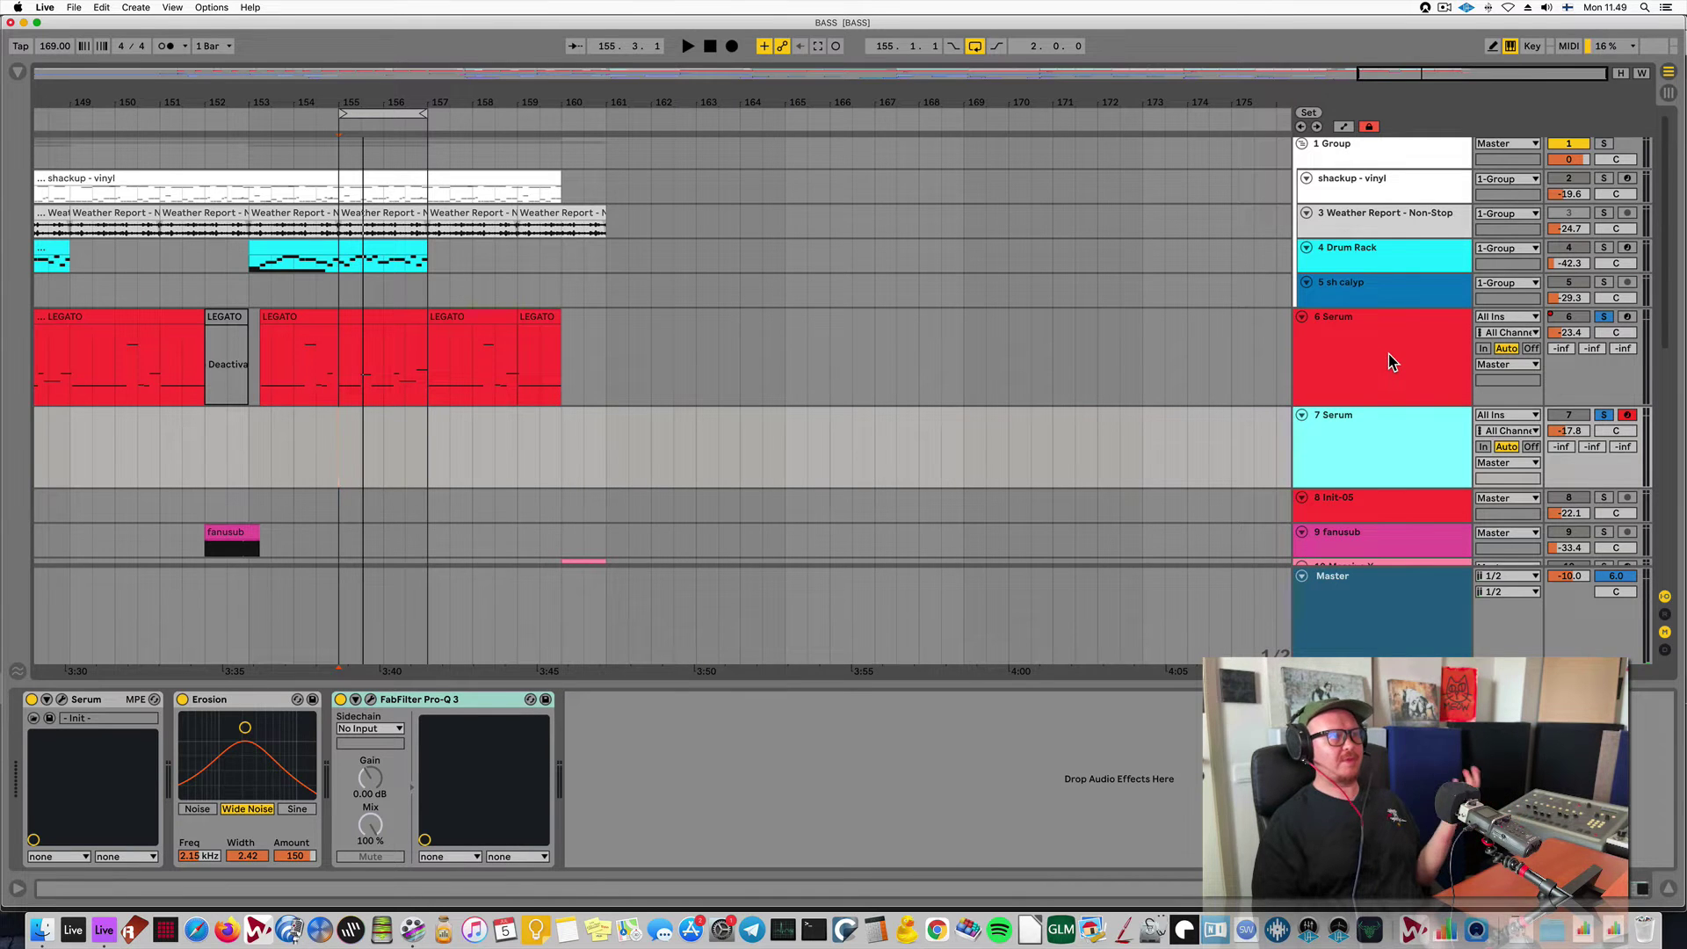
# Play test notes on the 6 Serum track and play back its bass line from bar 155.
pyautogui.click(340, 367)
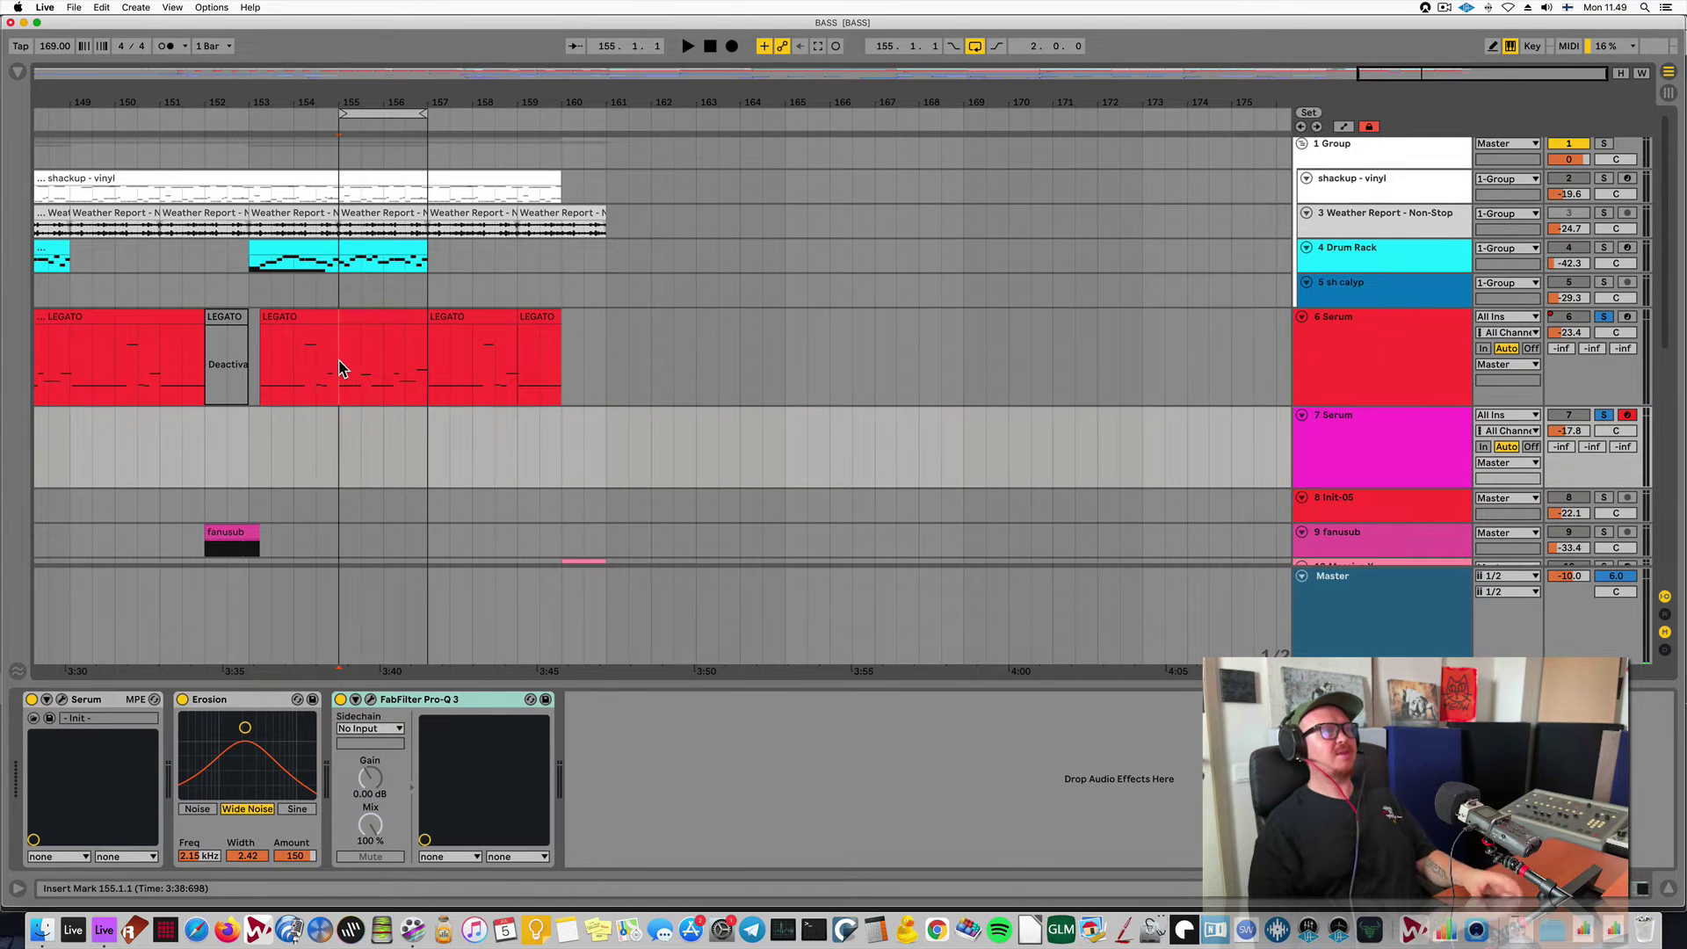
pyautogui.click(1399, 360)
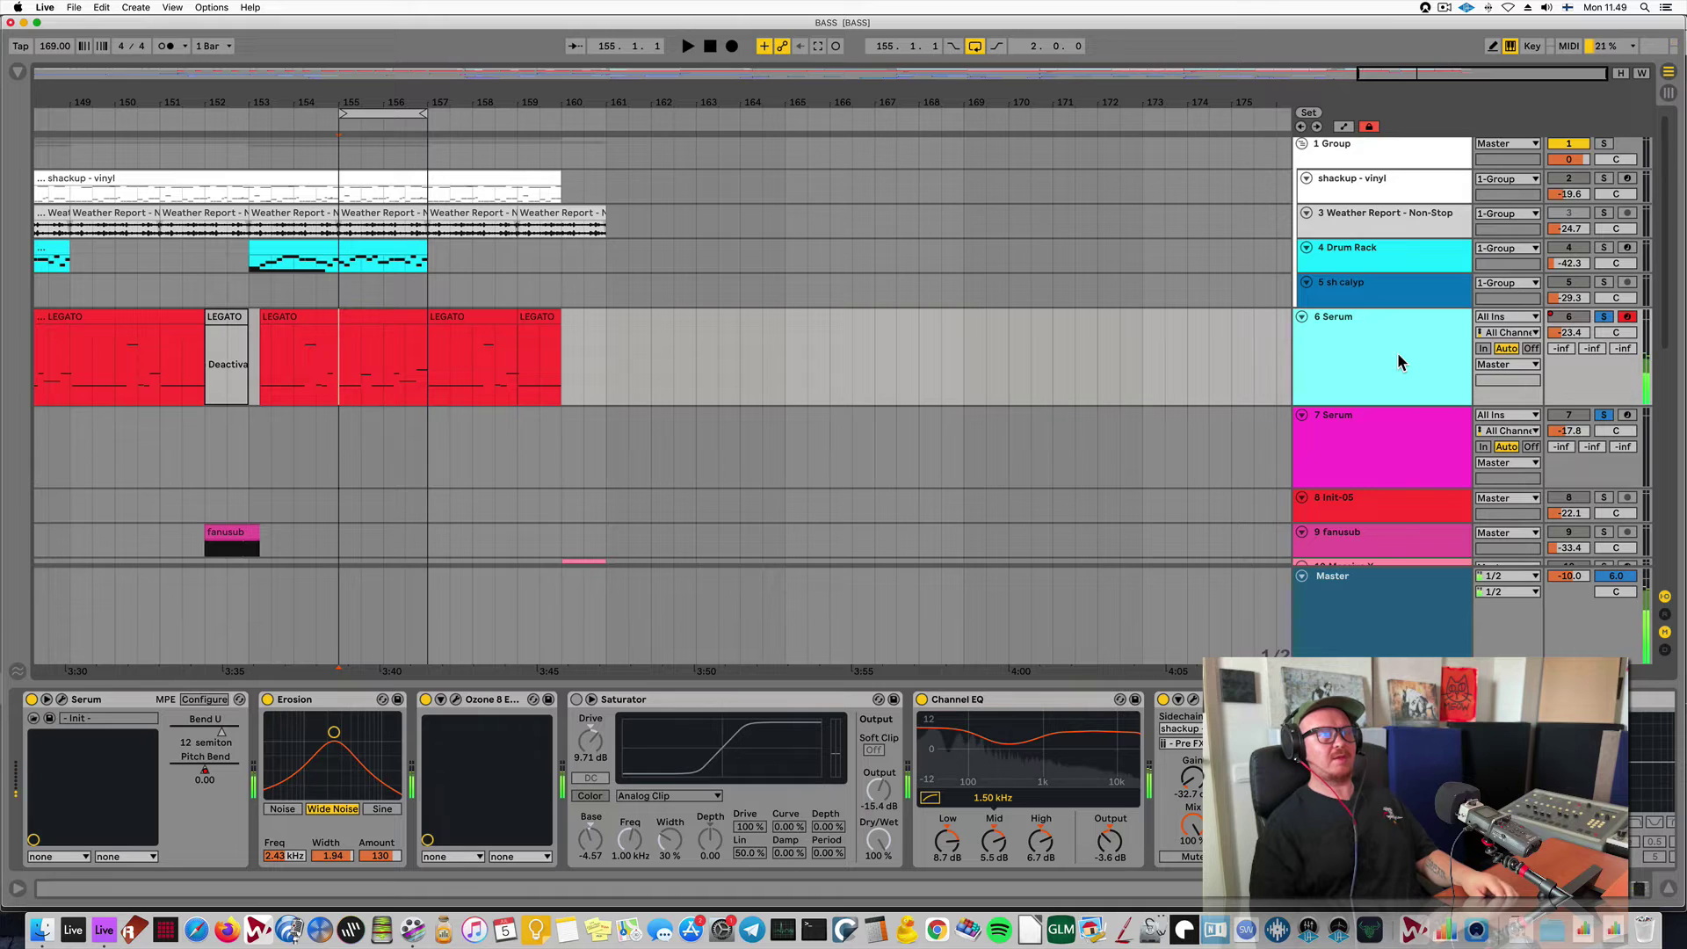
pyautogui.press('space')
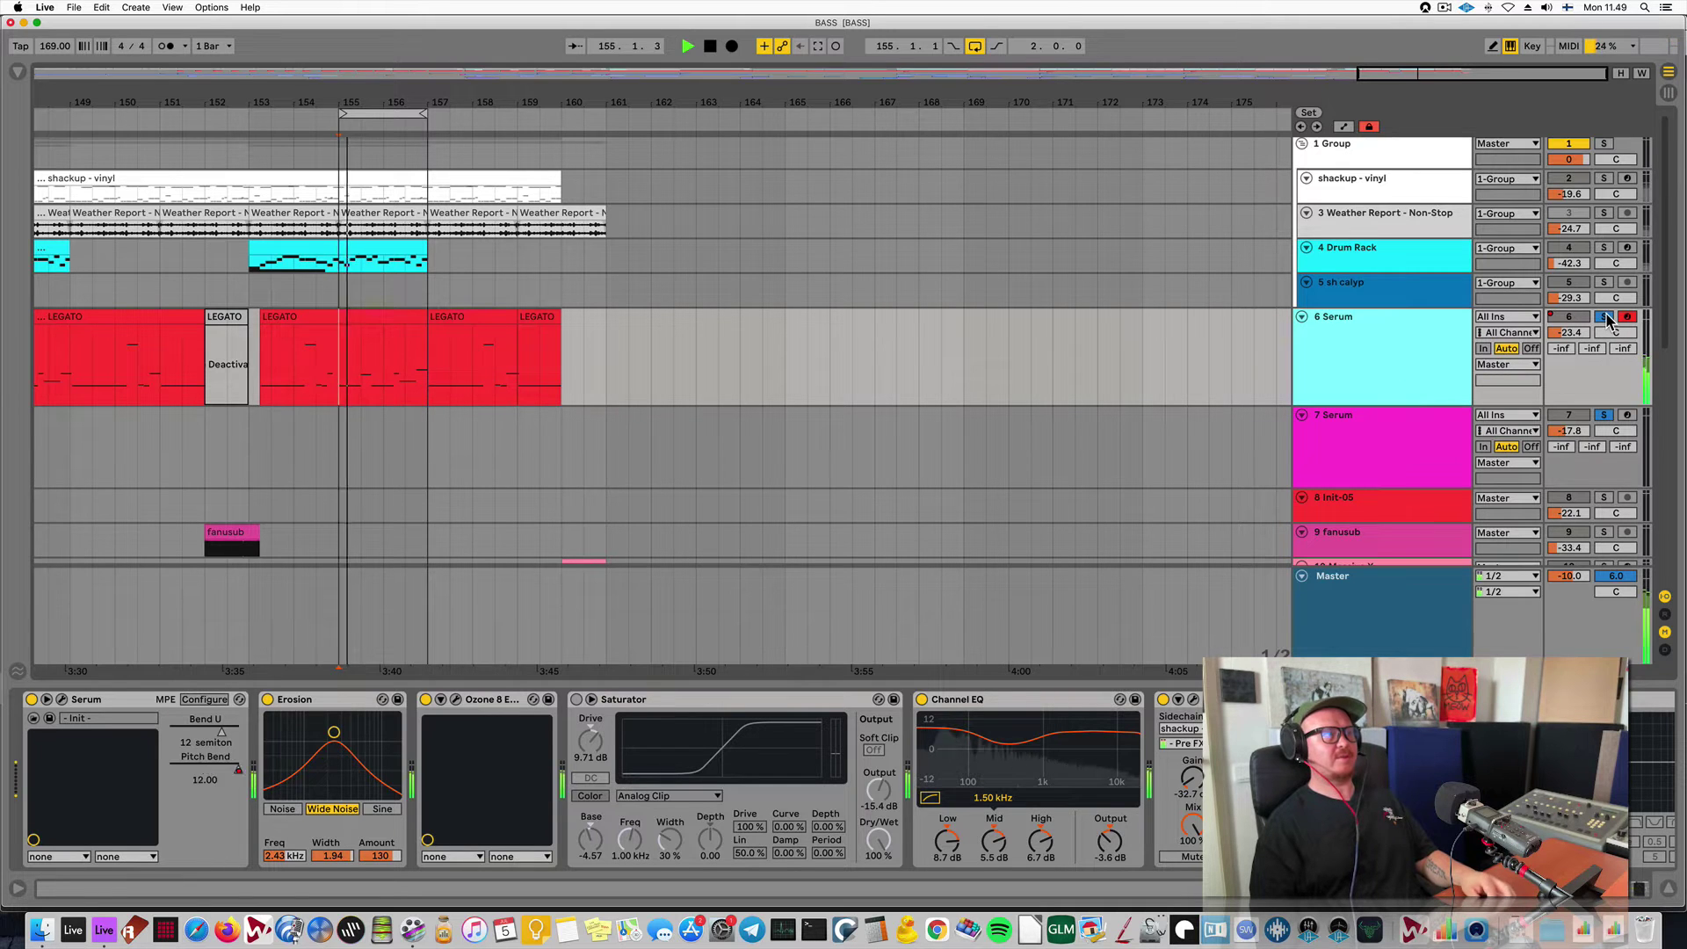
# Extend the loop to four bars, 155 to 159, and copy 6 Serum's LEGATO clip over that range to 7 Serum.
pyautogui.moveTo(421, 115); pyautogui.dragTo(512, 115)
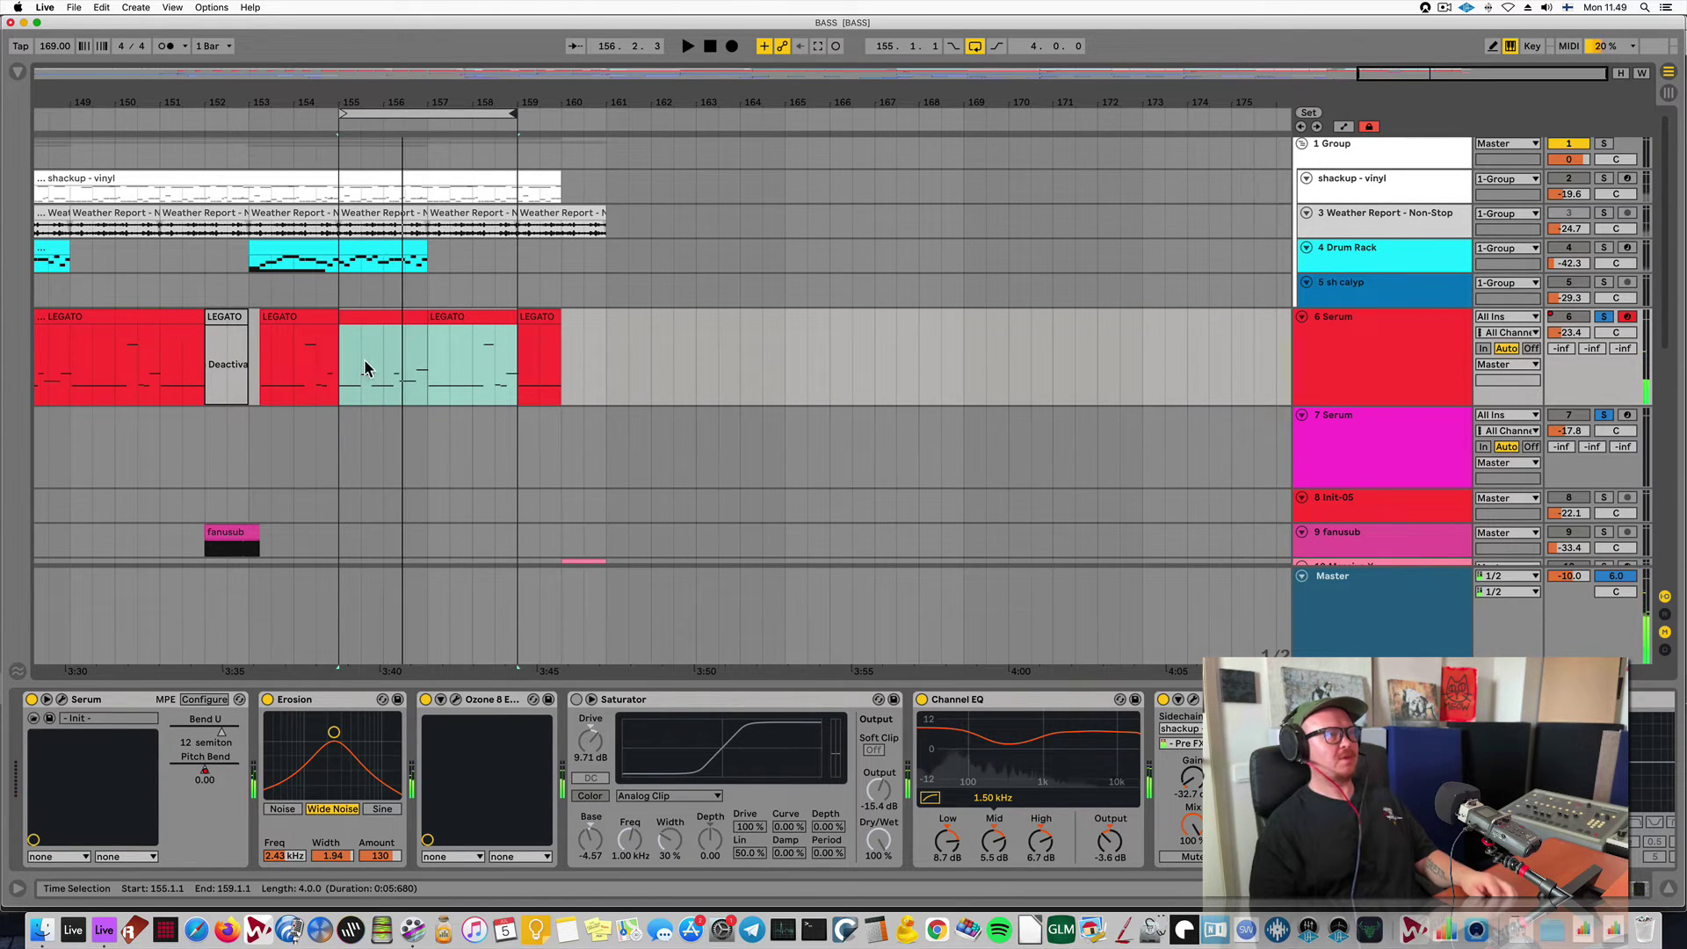
pyautogui.moveTo(339, 373); pyautogui.dragTo(510, 370)
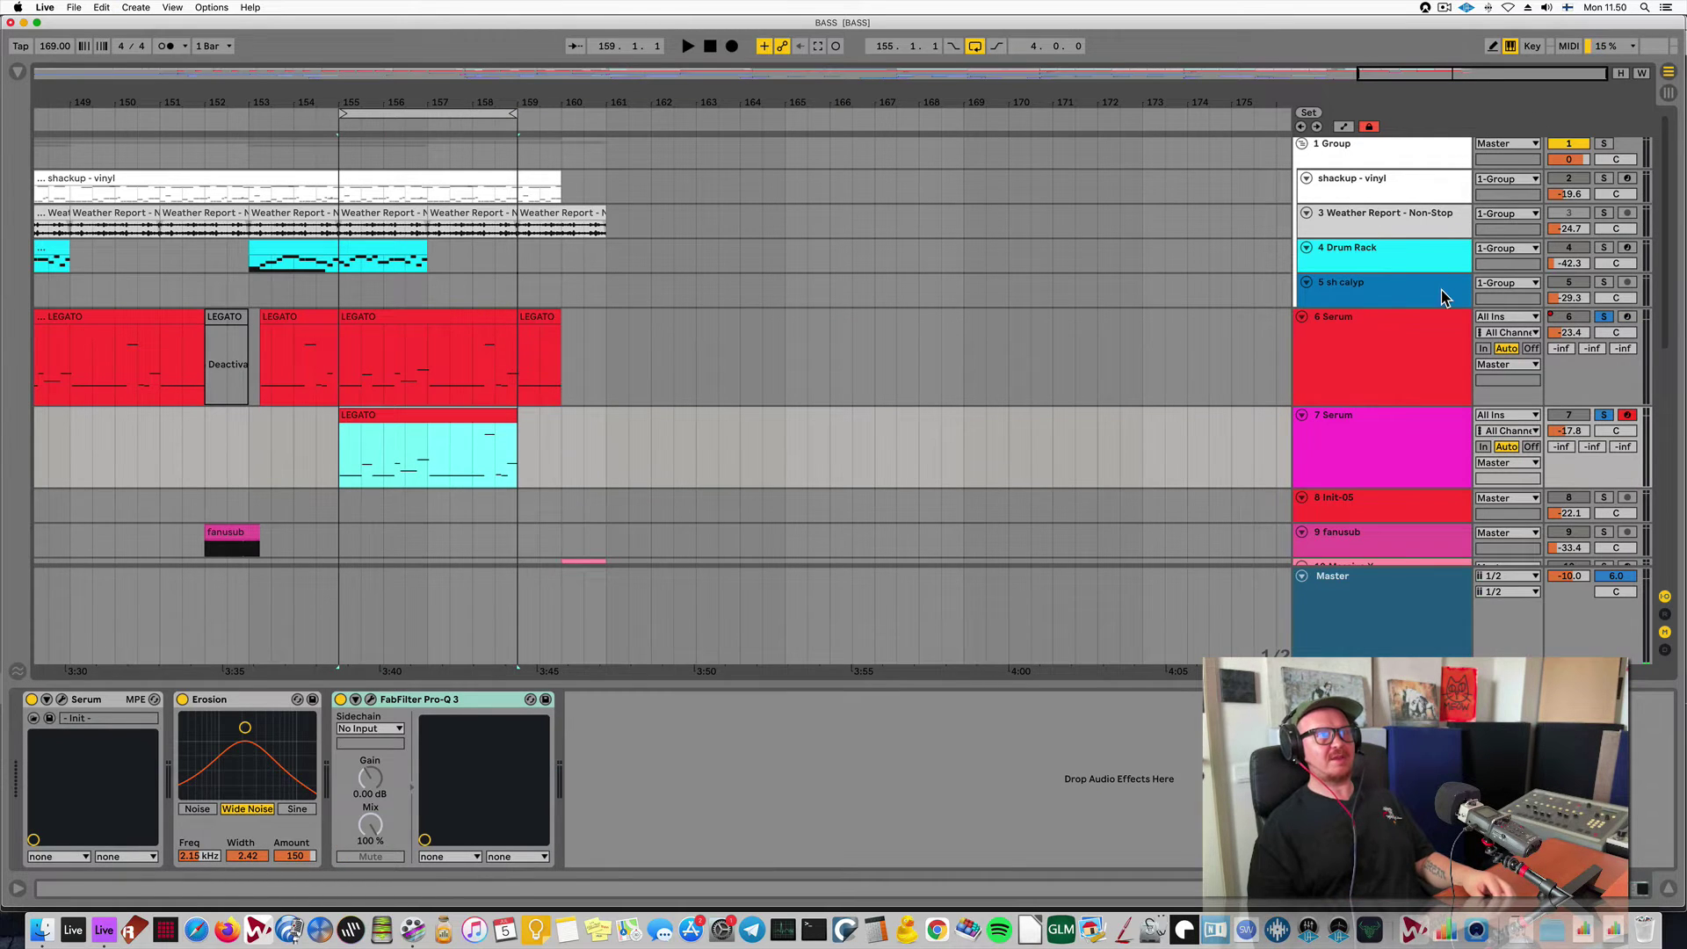
# Show the automation lanes, solo 6 Serum and display its Serum Pitch Bend automation.
pyautogui.click(1344, 127)
pyautogui.click(1601, 318)
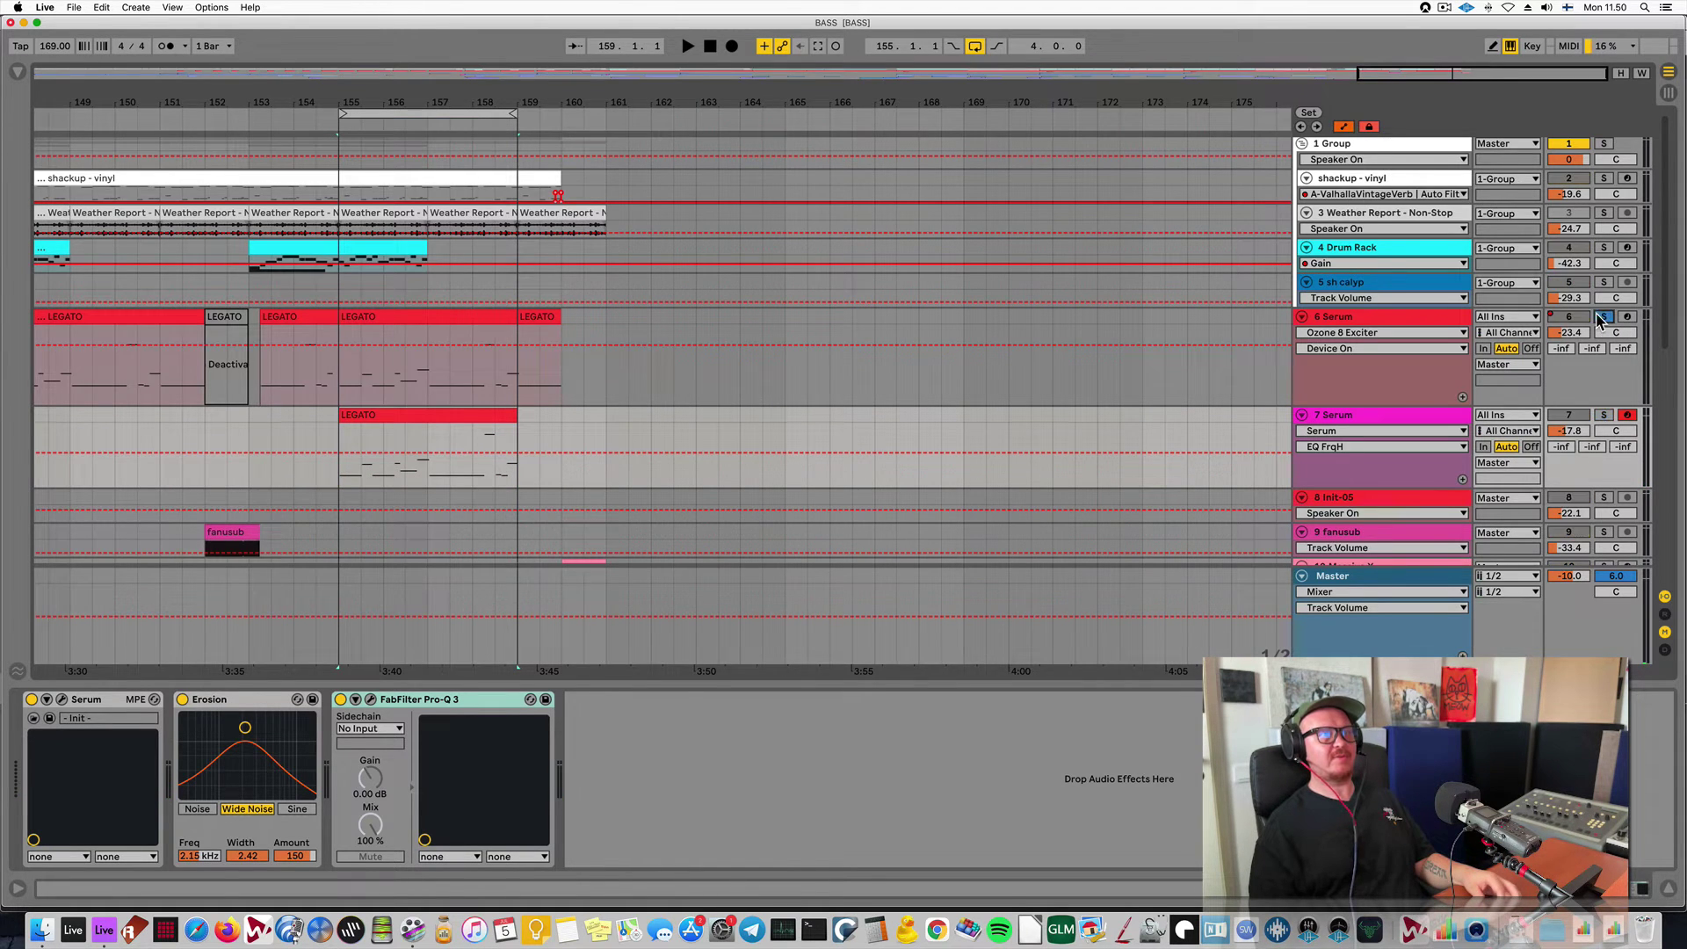
pyautogui.click(1369, 332)
pyautogui.click(1351, 360)
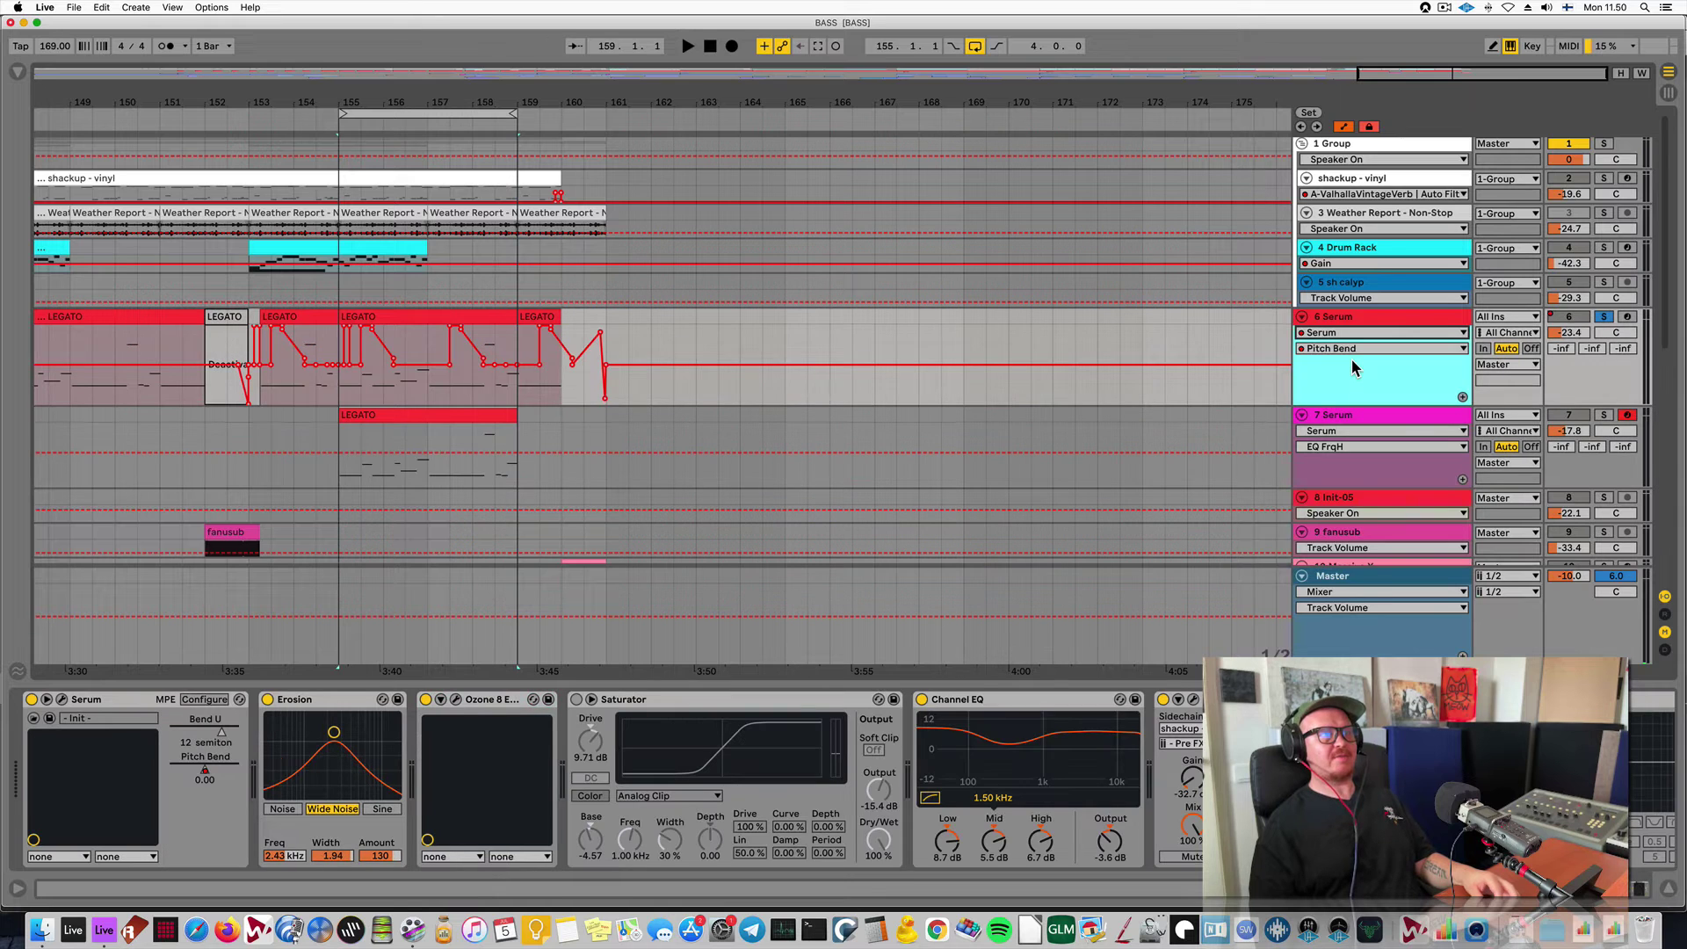
# Play back the 6 Serum bass line over bars 155 to 159 to hear its pitch-bend automation.
pyautogui.press('space')
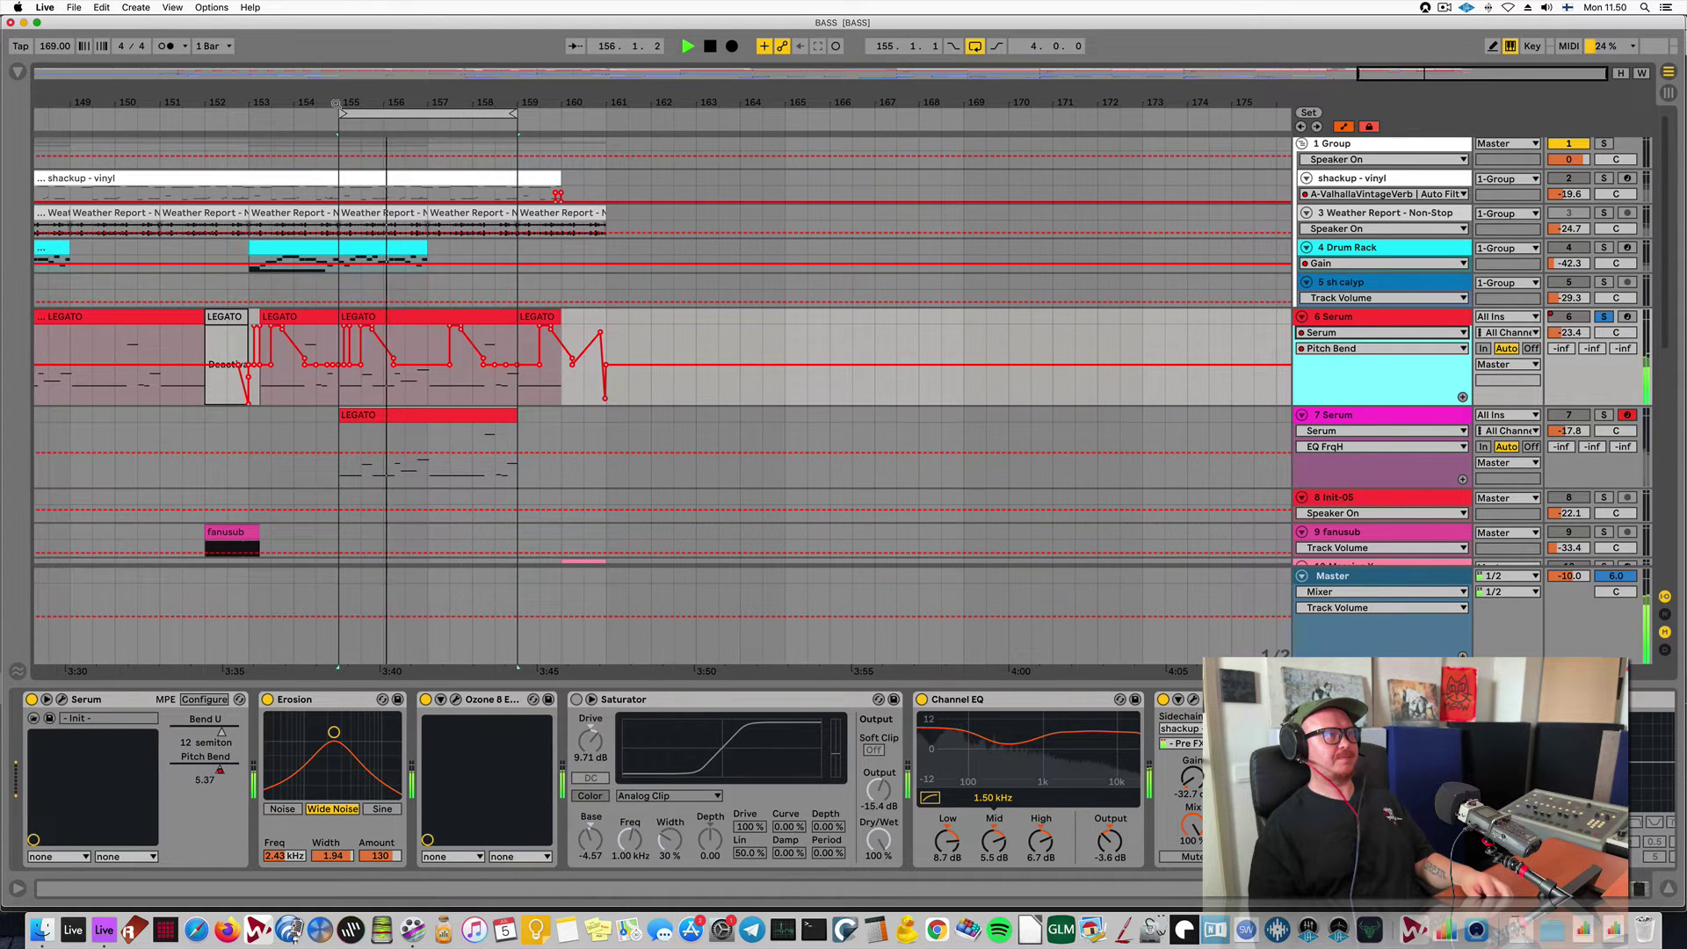
pyautogui.moveTo(337, 103); pyautogui.dragTo(337, 168)
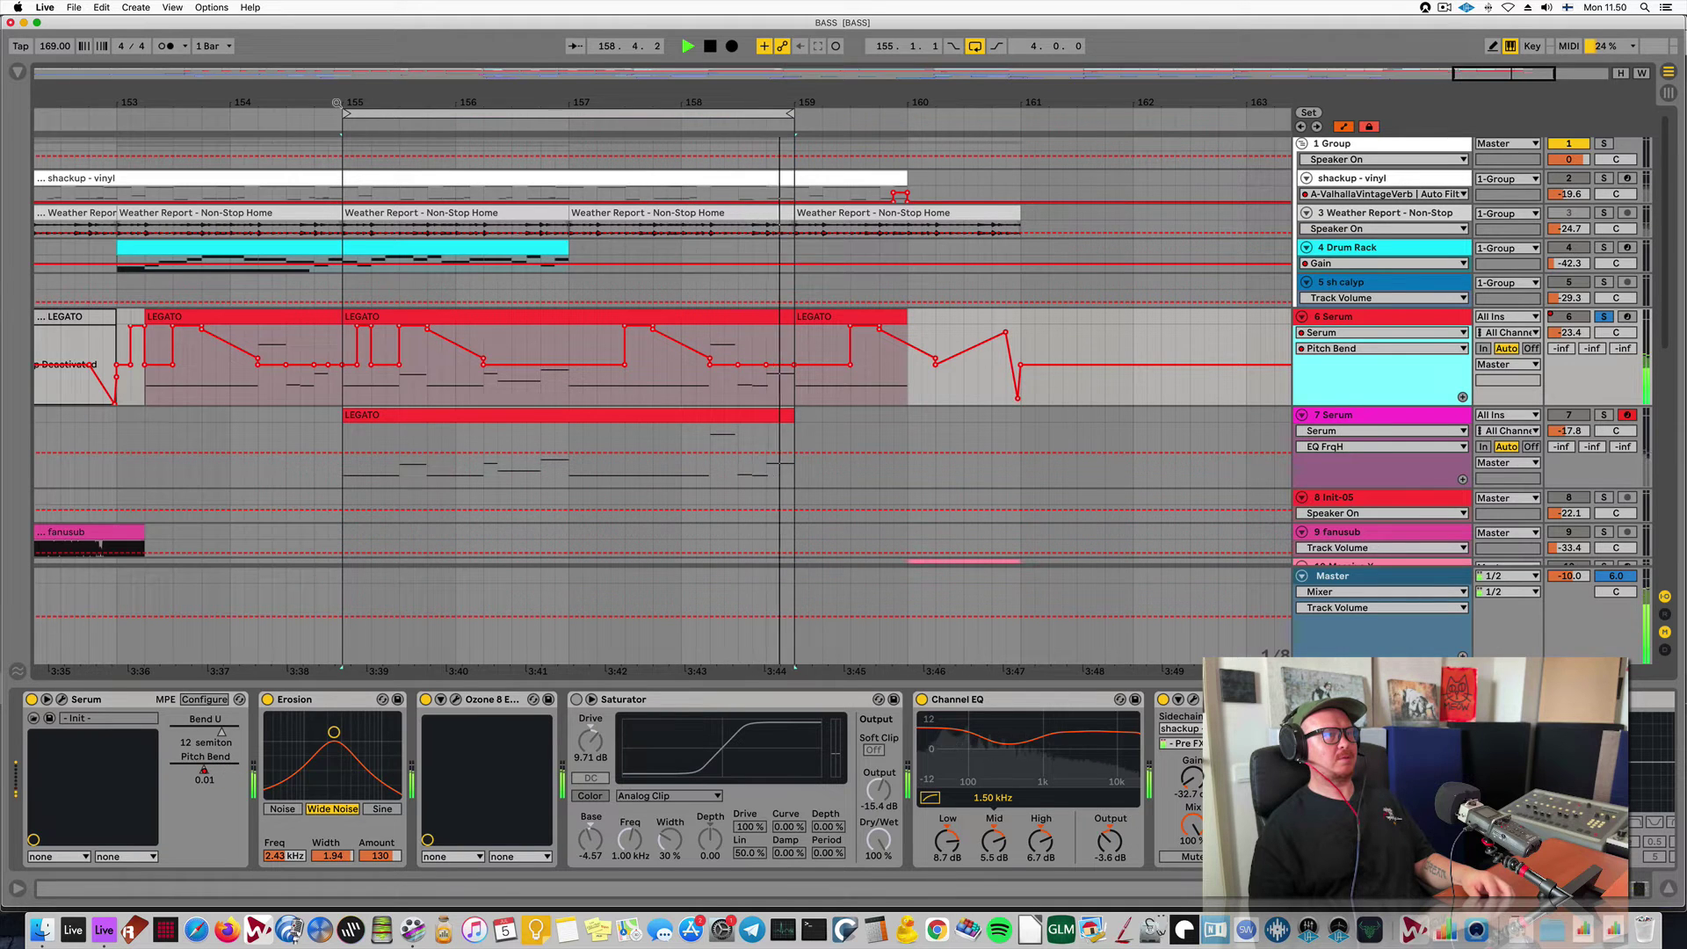
pyautogui.press('space')
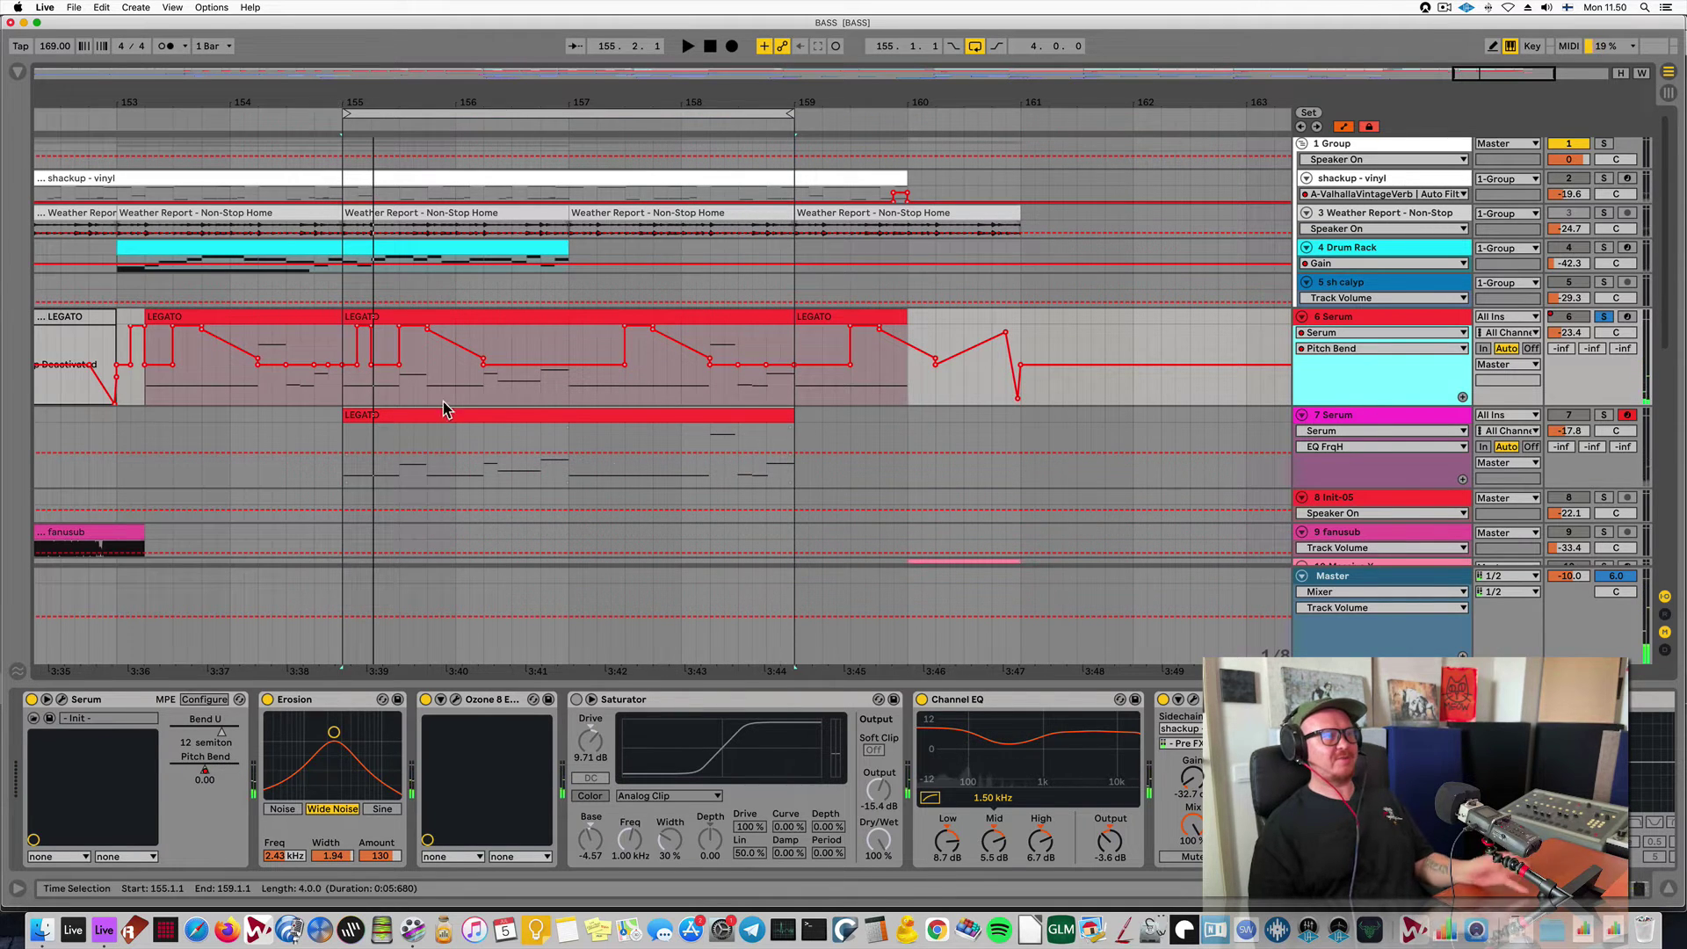
# Solo 7 Serum and play its LEGATO clip from bar 155 for comparison with 6 Serum.
pyautogui.click(1605, 416)
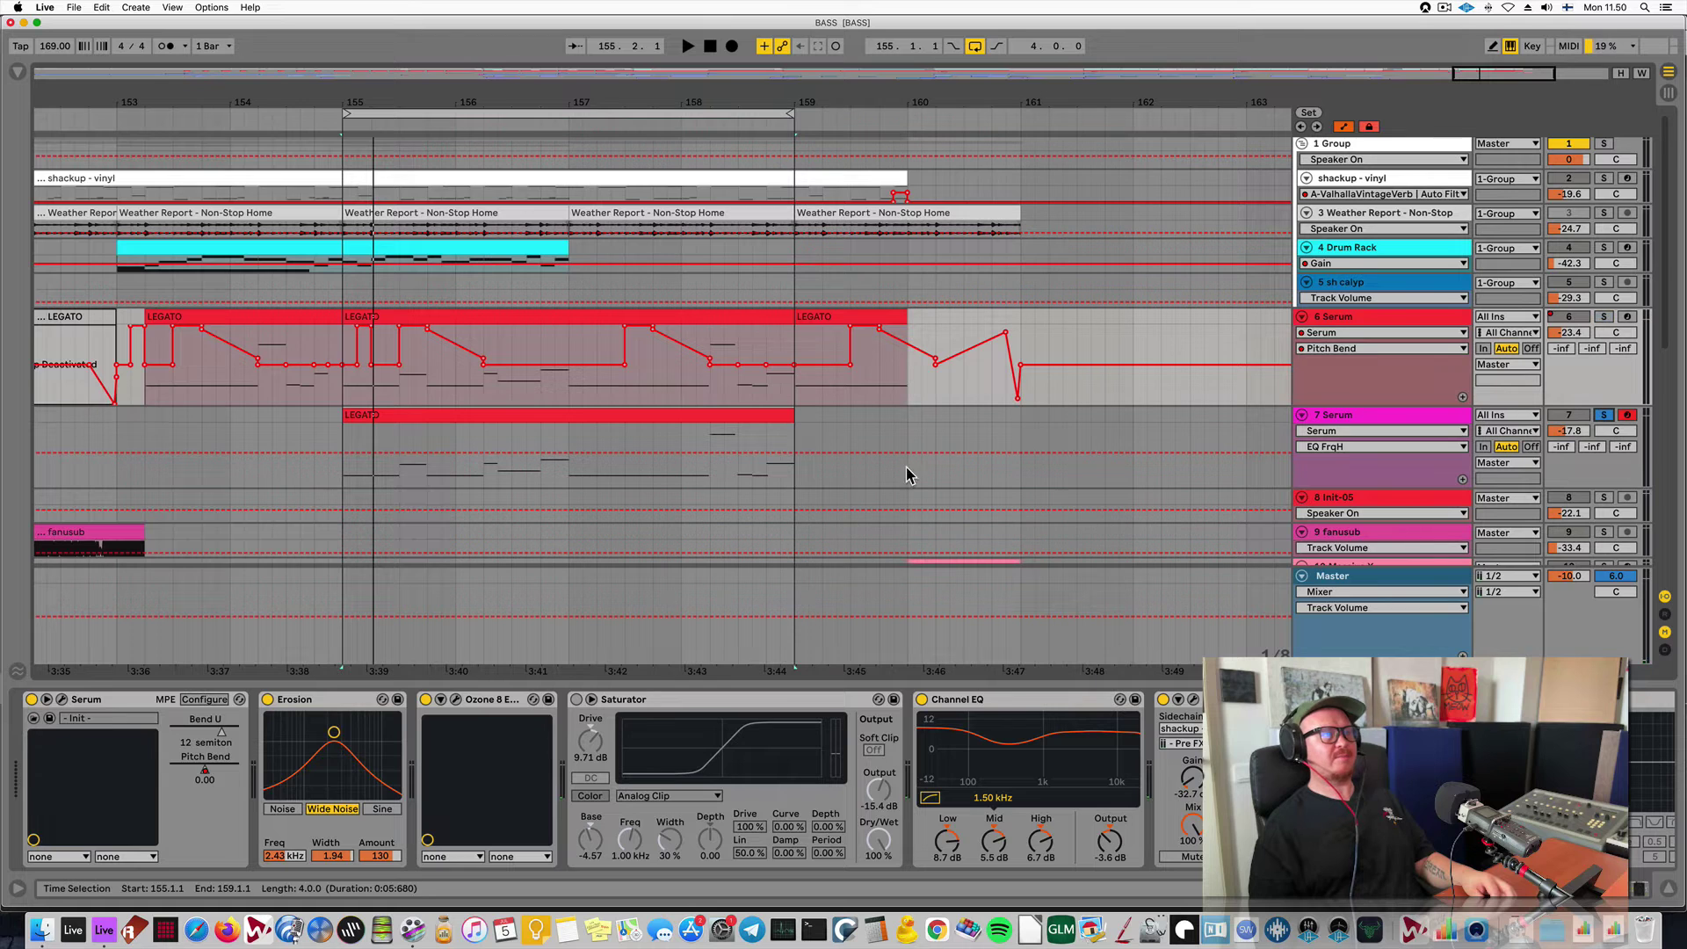
pyautogui.click(738, 416)
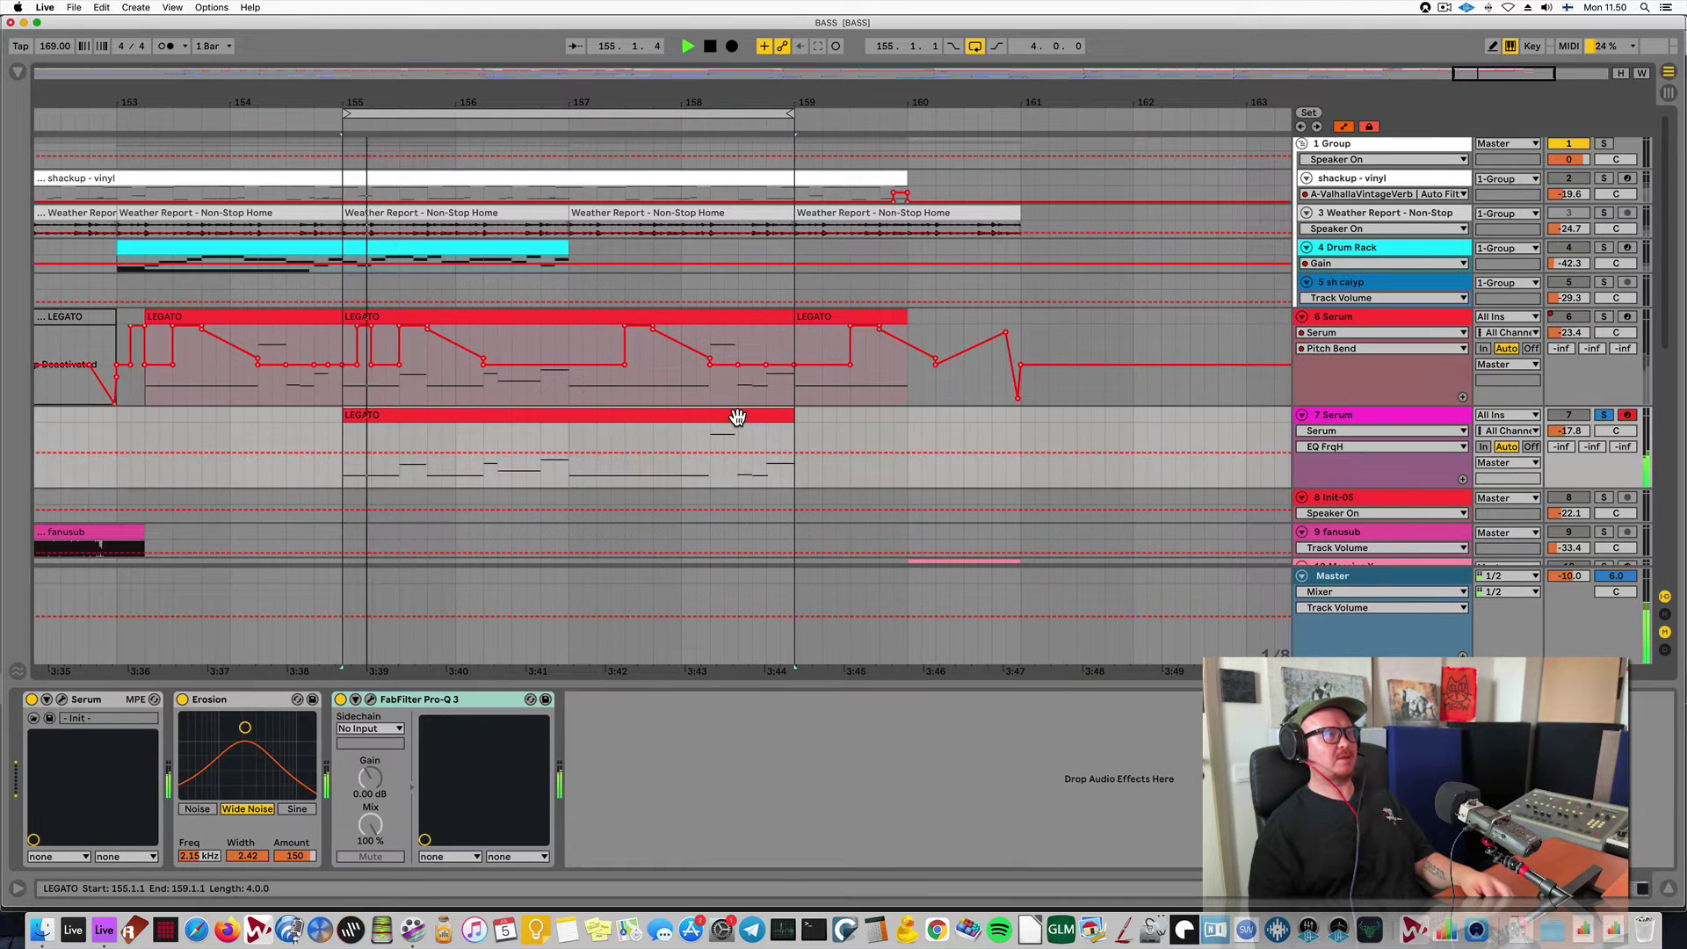
pyautogui.press('space')
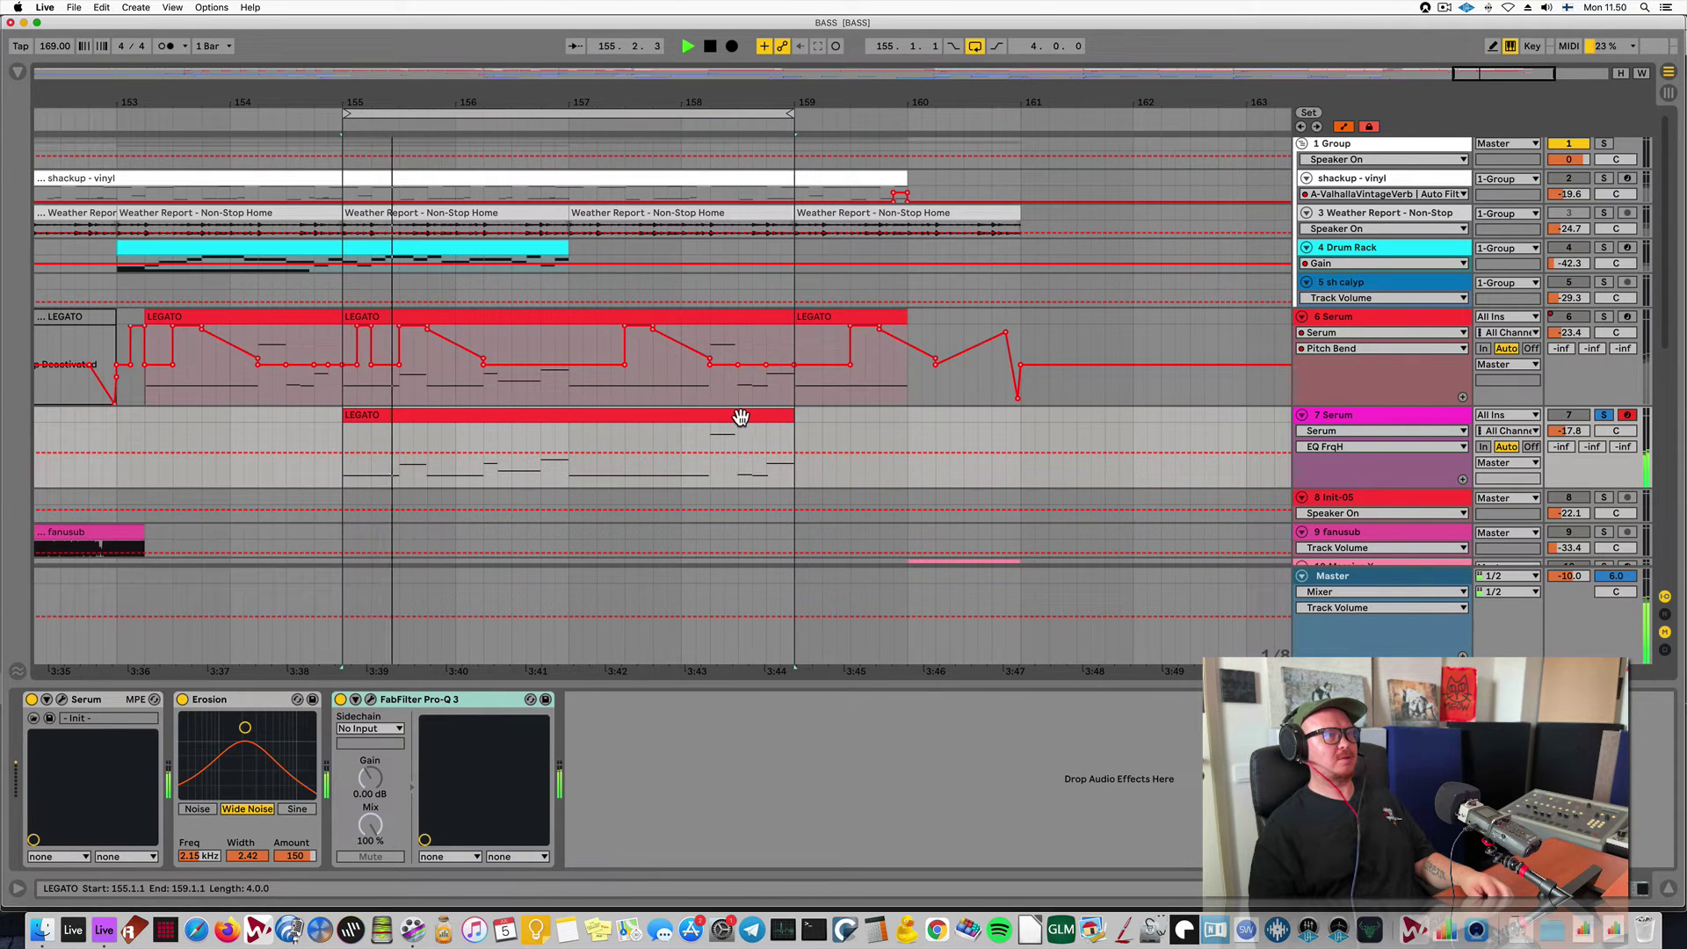
pyautogui.press('space')
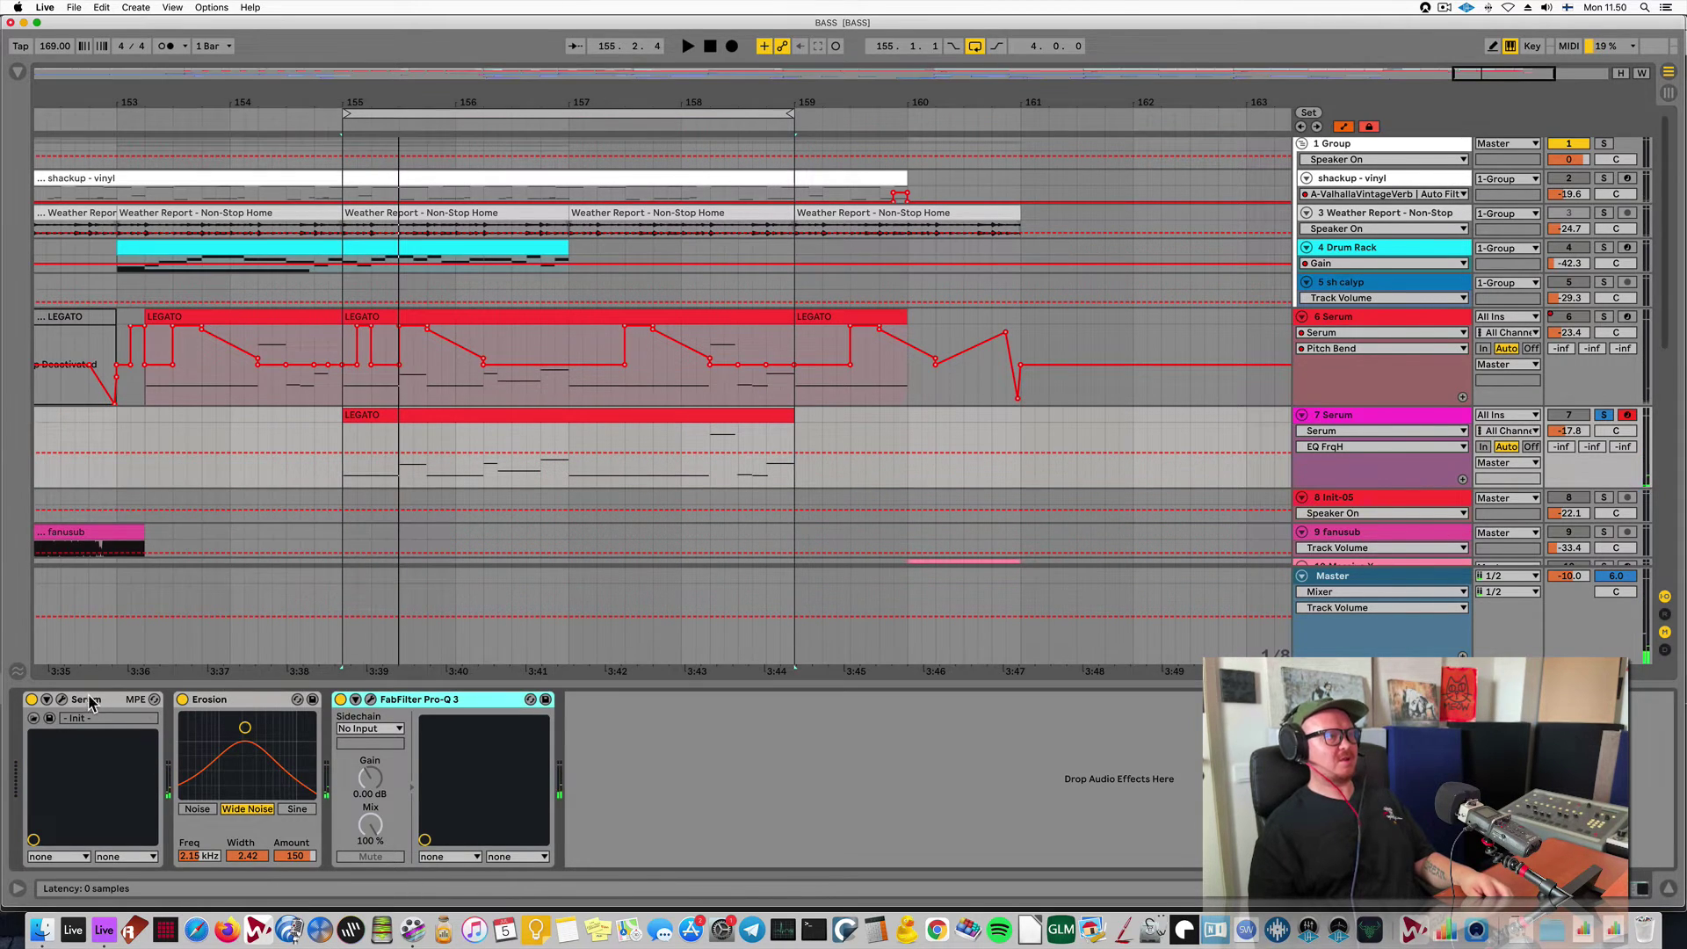
# Reshape LFO 1 in 7 Serum's synth to rise to a peak about a fifth of the way in, then fall in a curve to zero.
pyautogui.click(62, 699)
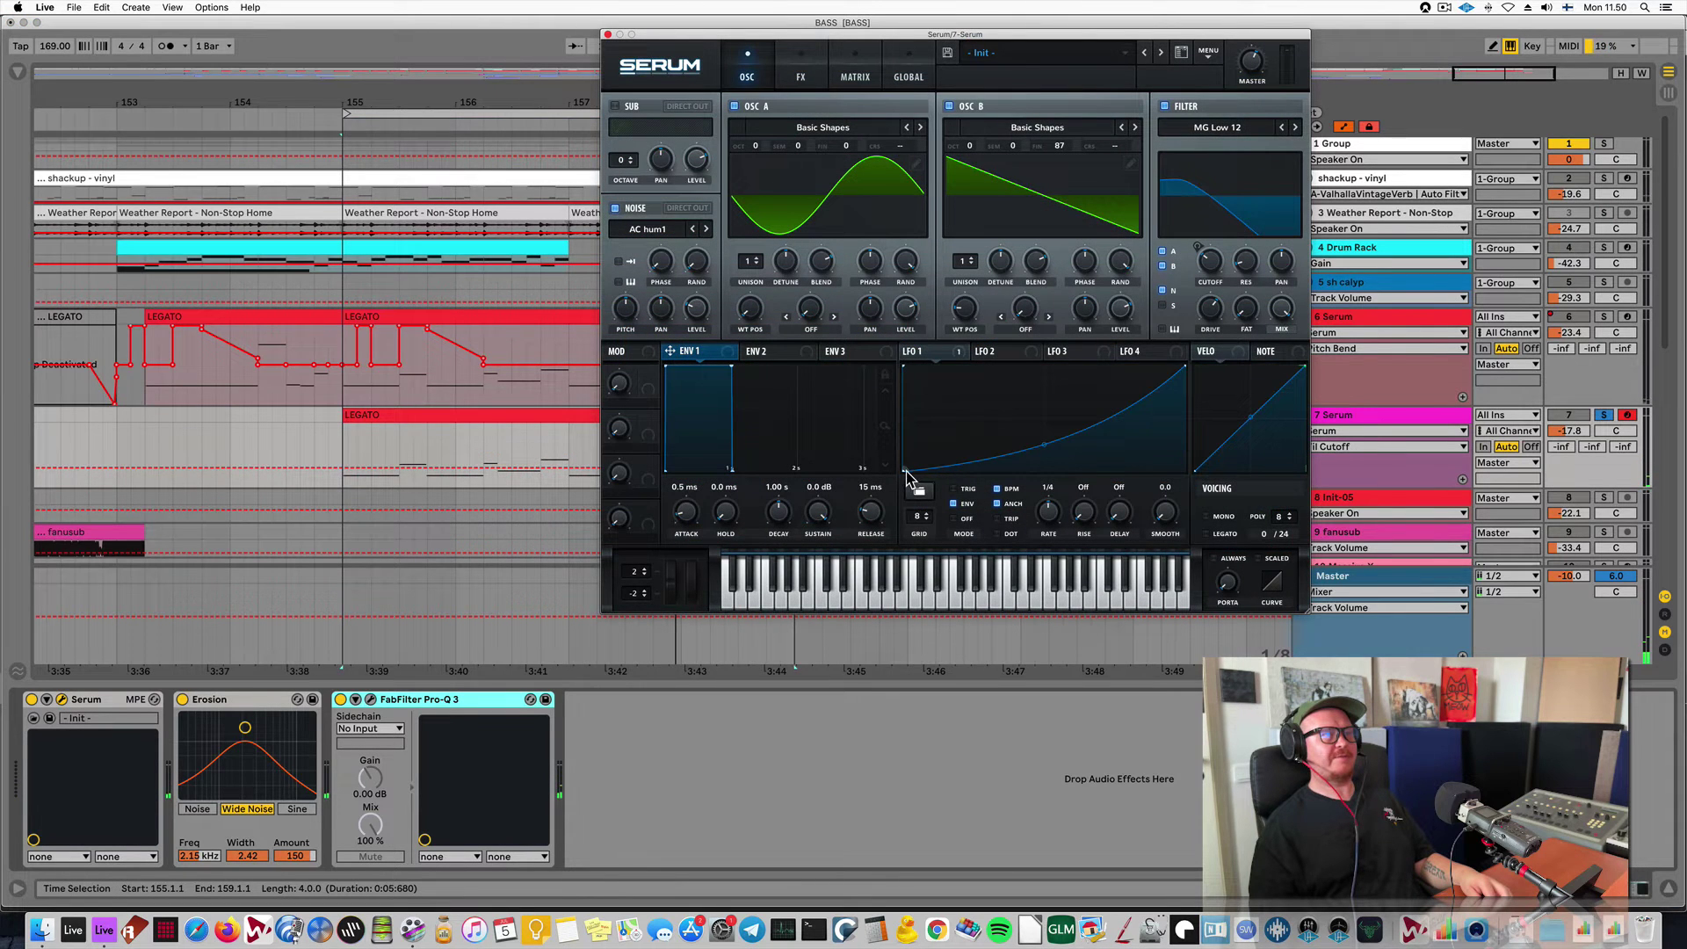
pyautogui.moveTo(906, 473); pyautogui.dragTo(904, 366)
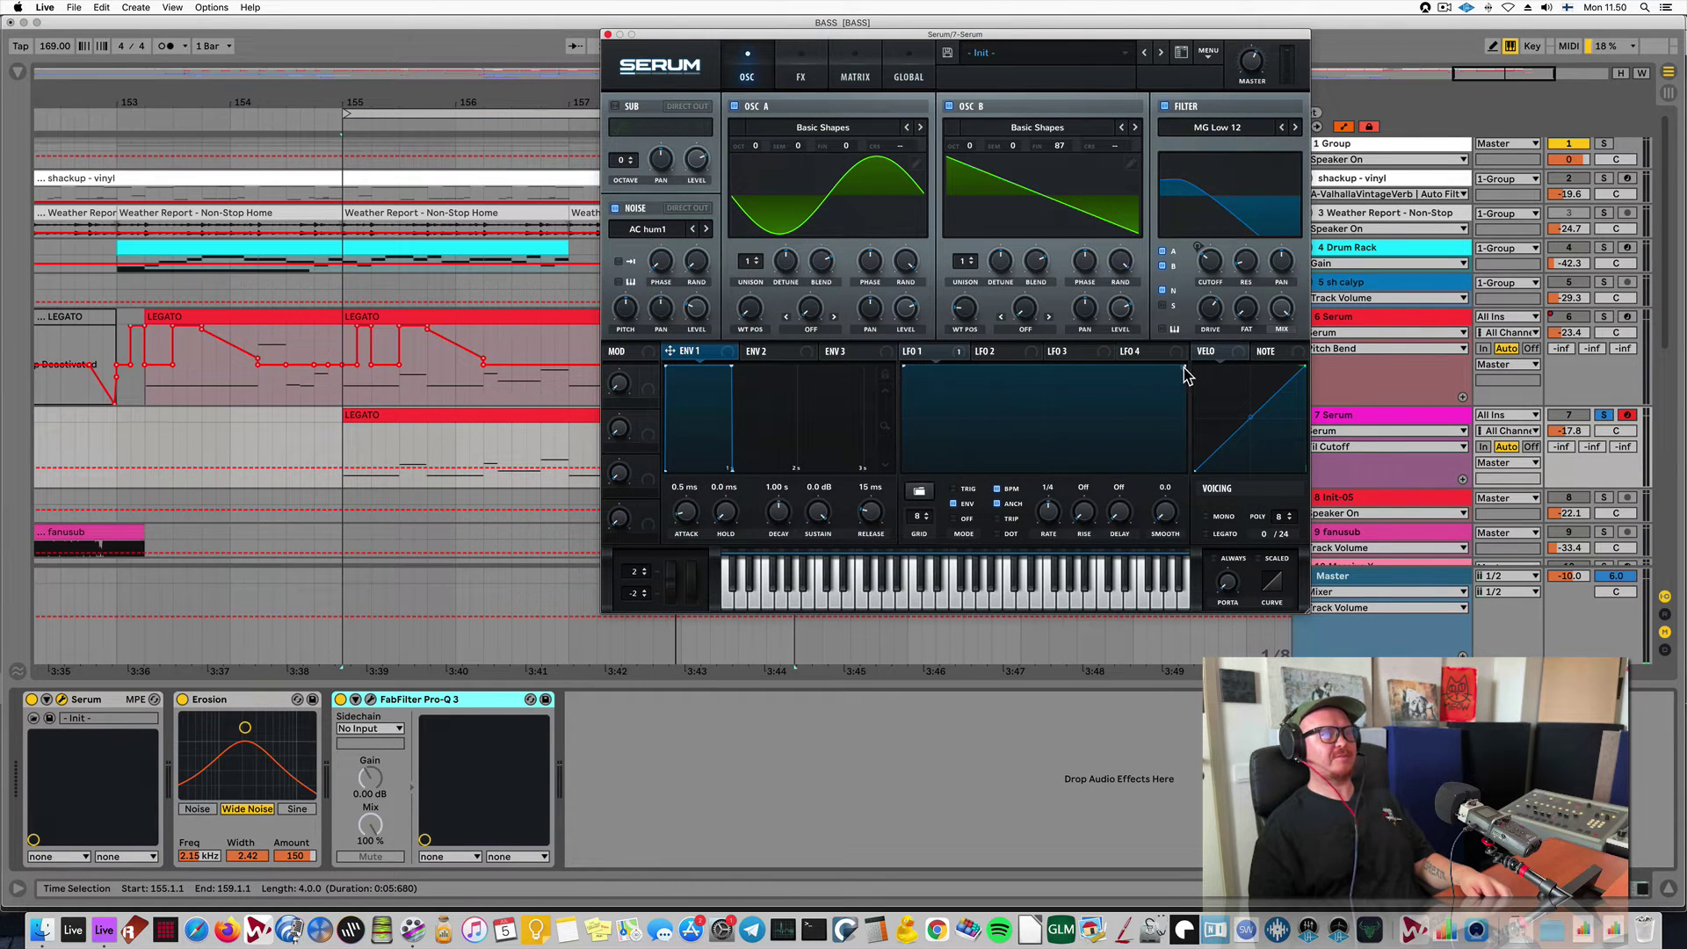
pyautogui.moveTo(1184, 369); pyautogui.dragTo(1139, 464)
pyautogui.moveTo(1043, 396)
pyautogui.mouseDown()
pyautogui.moveTo(1010, 407)
pyautogui.moveTo(1010, 425)
pyautogui.moveTo(1016, 413)
pyautogui.mouseUp()
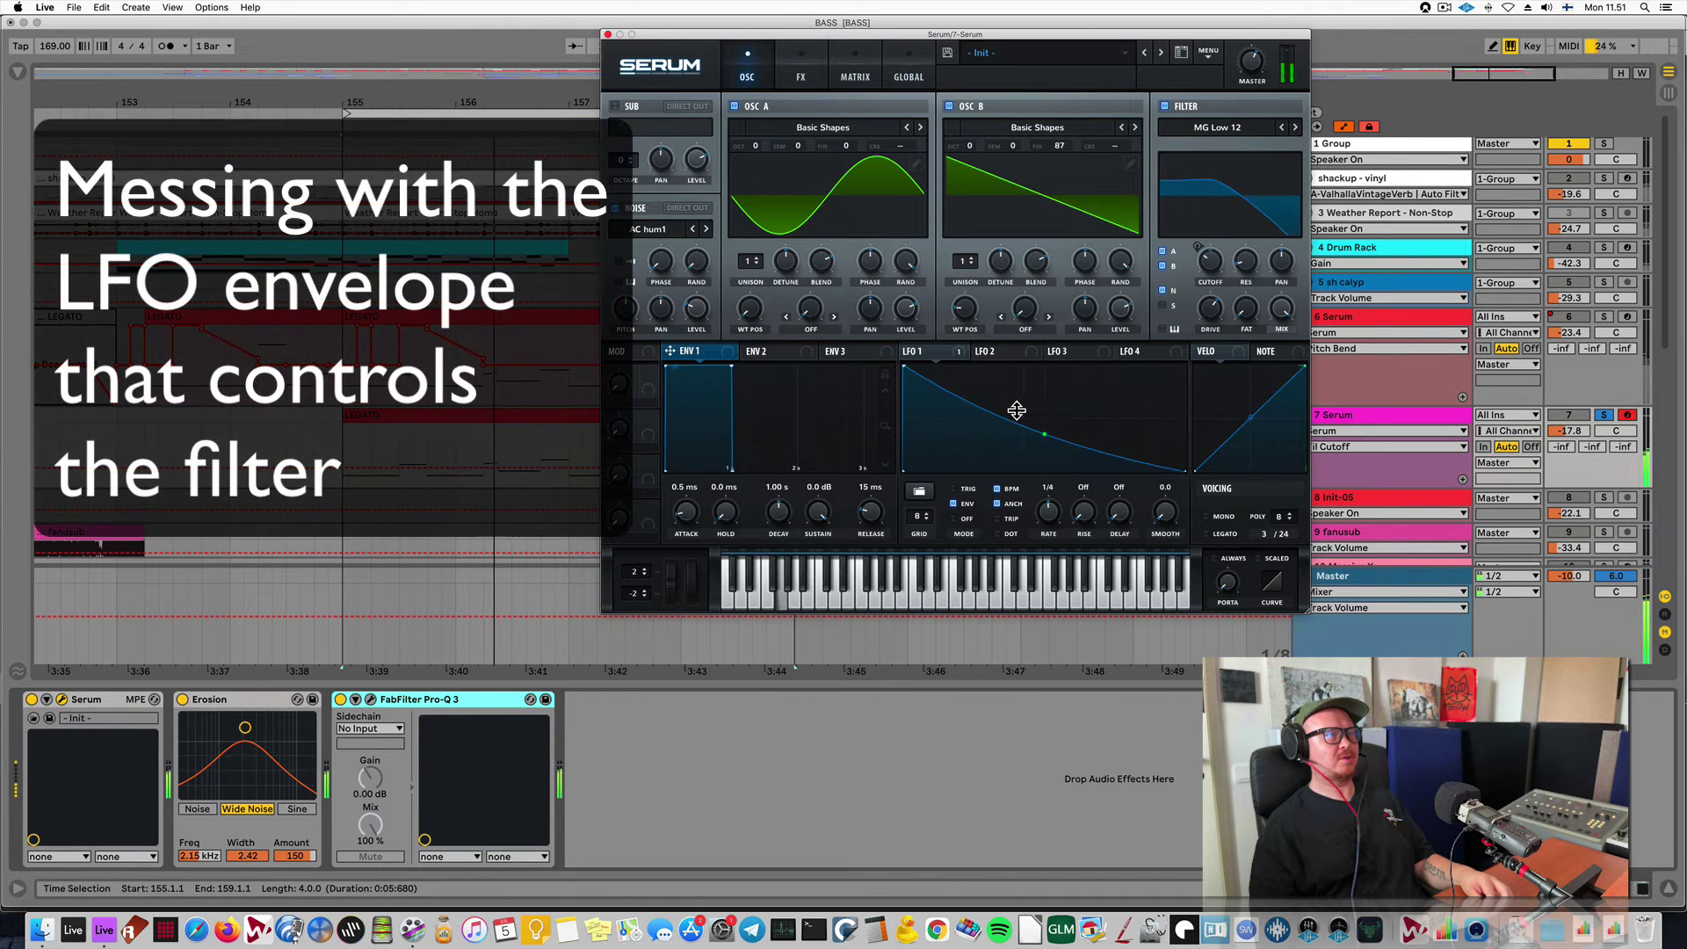
pyautogui.moveTo(904, 369); pyautogui.dragTo(964, 361)
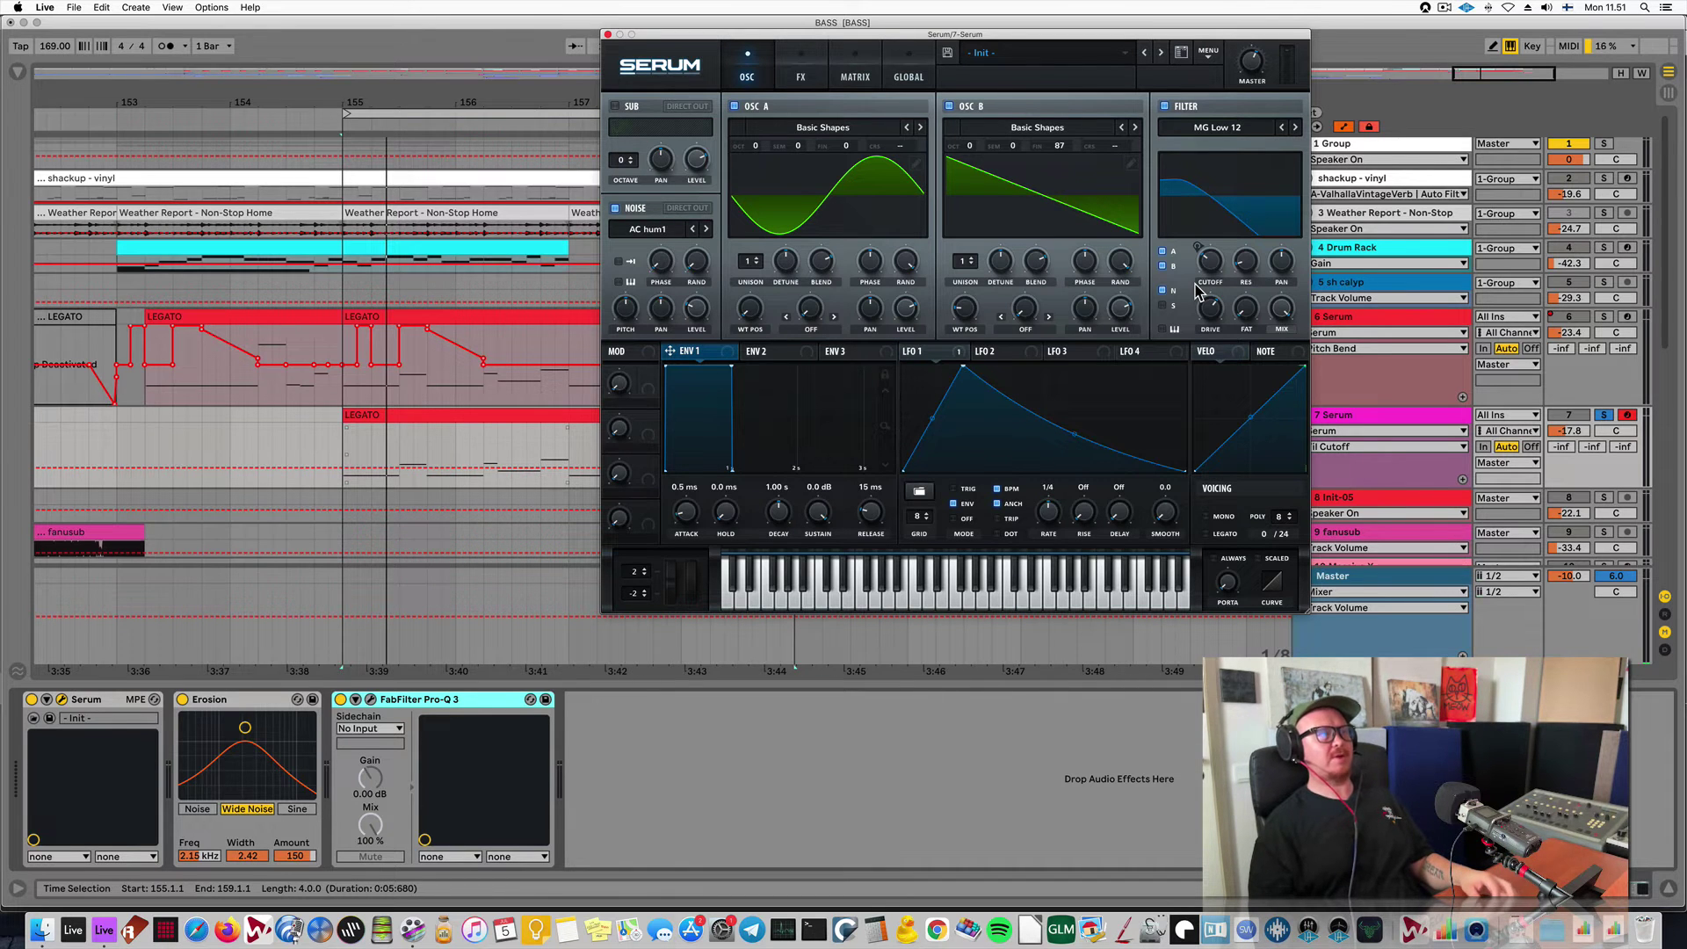
pyautogui.click(607, 35)
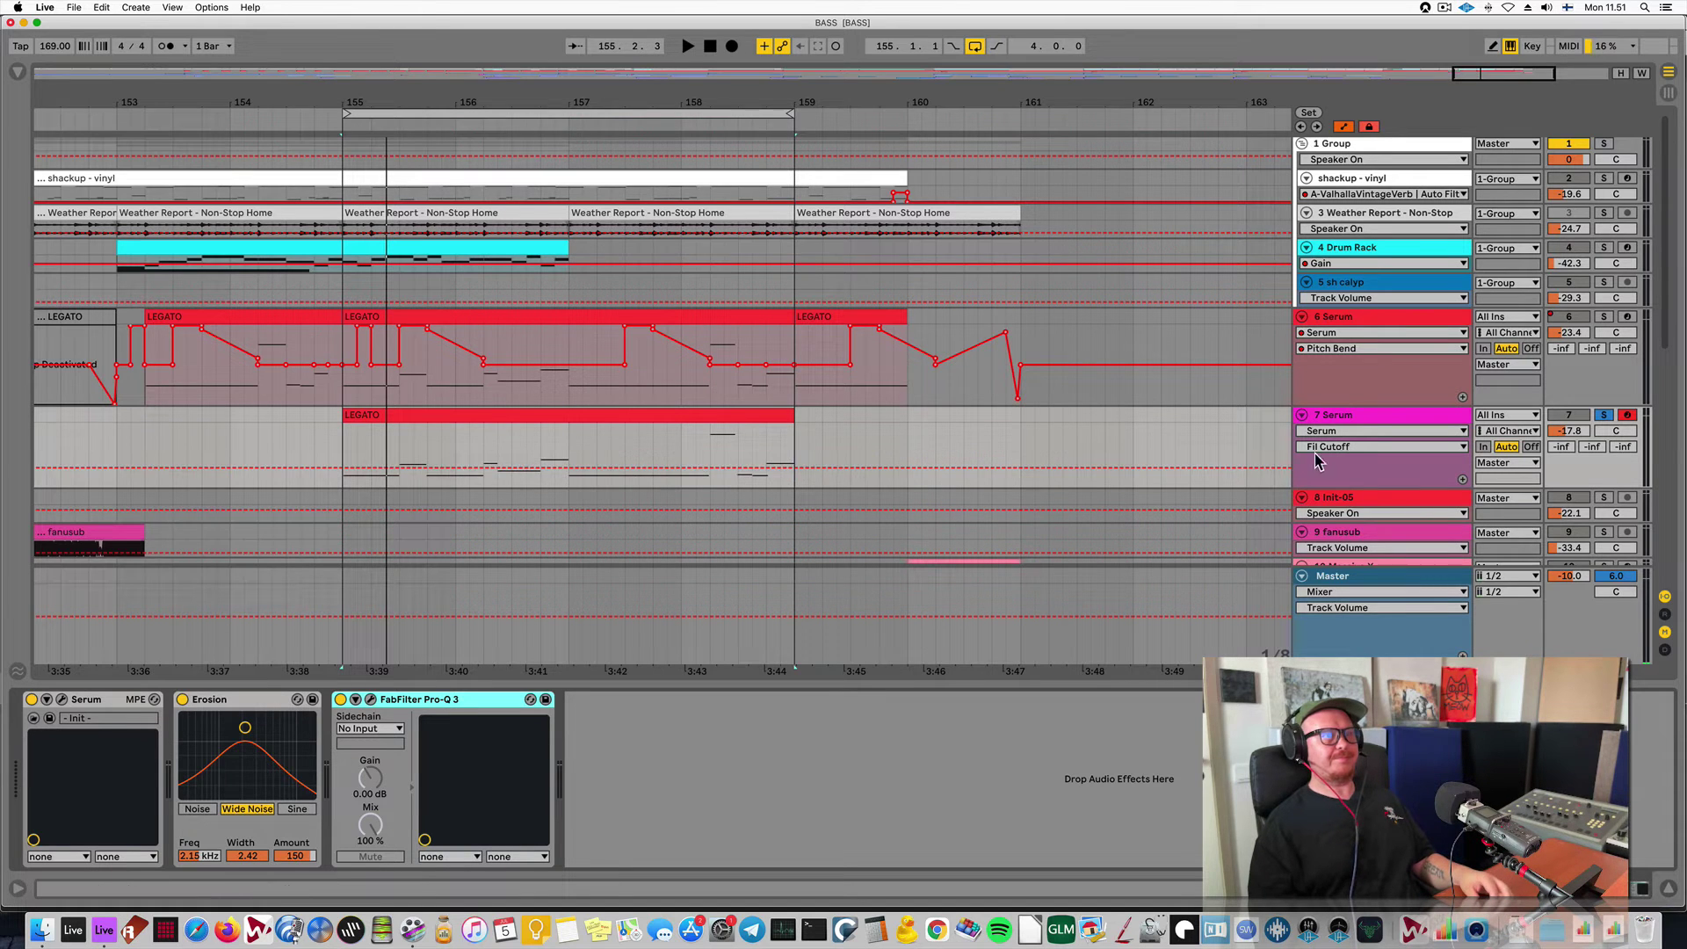
# Open the envelopes of 7 Serum's LEGATO clip and show the MIDI Ctrl Pitch Bend envelope.
pyautogui.doubleClick(527, 426)
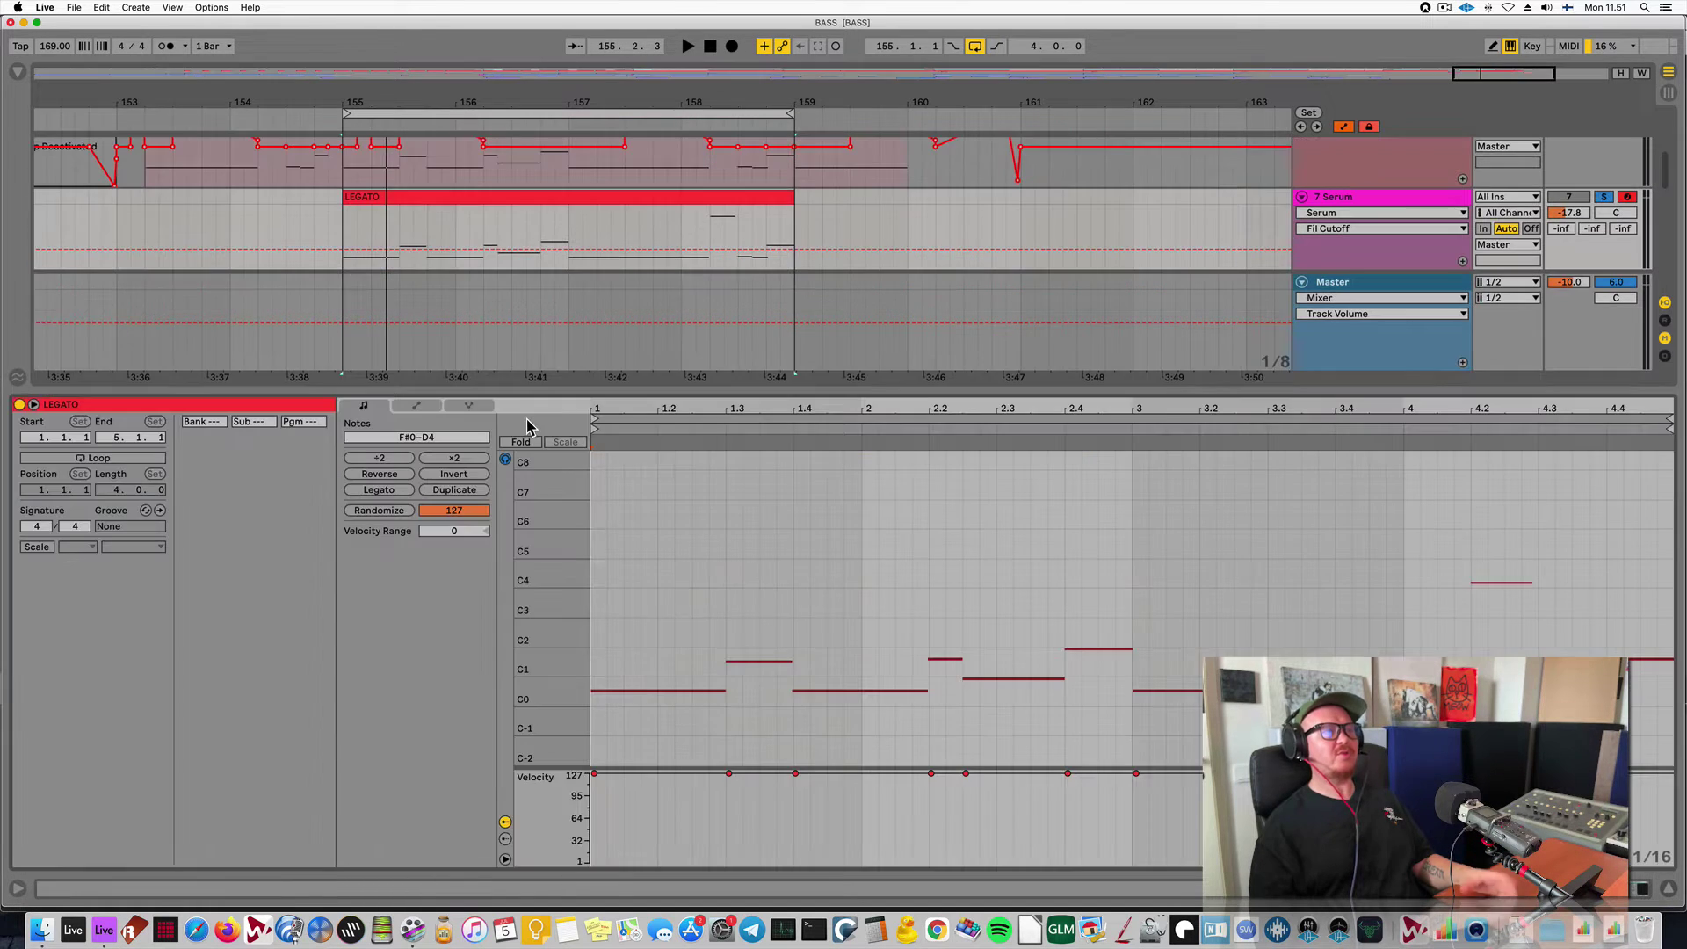
pyautogui.click(438, 407)
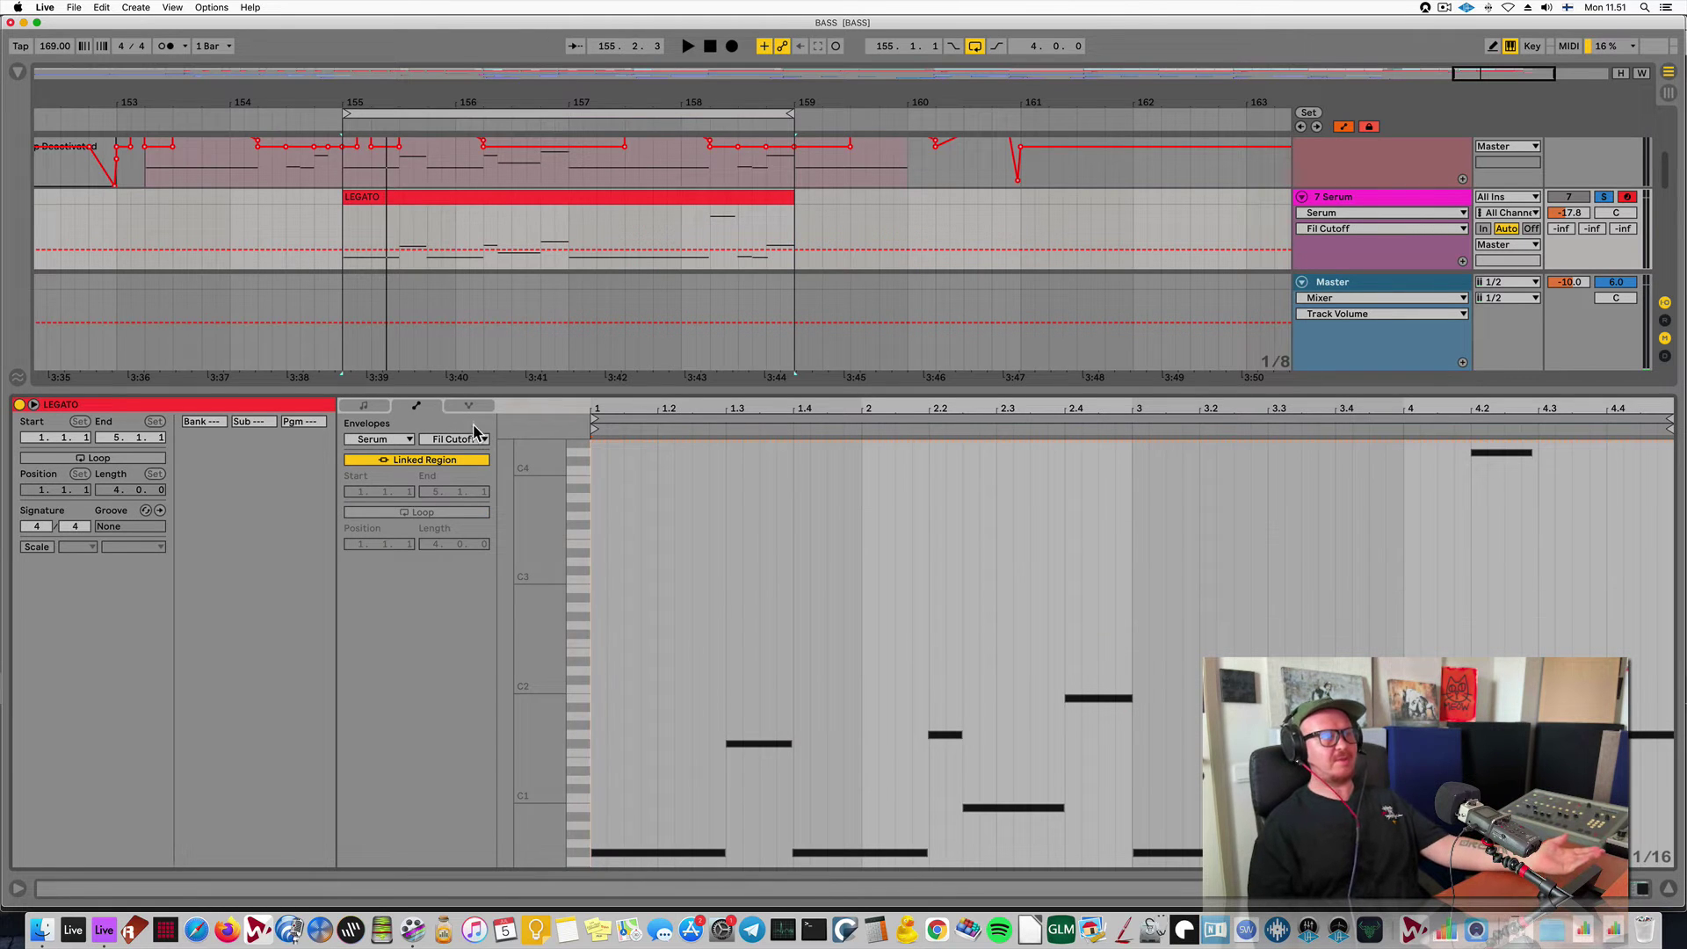
pyautogui.click(474, 430)
pyautogui.click(382, 444)
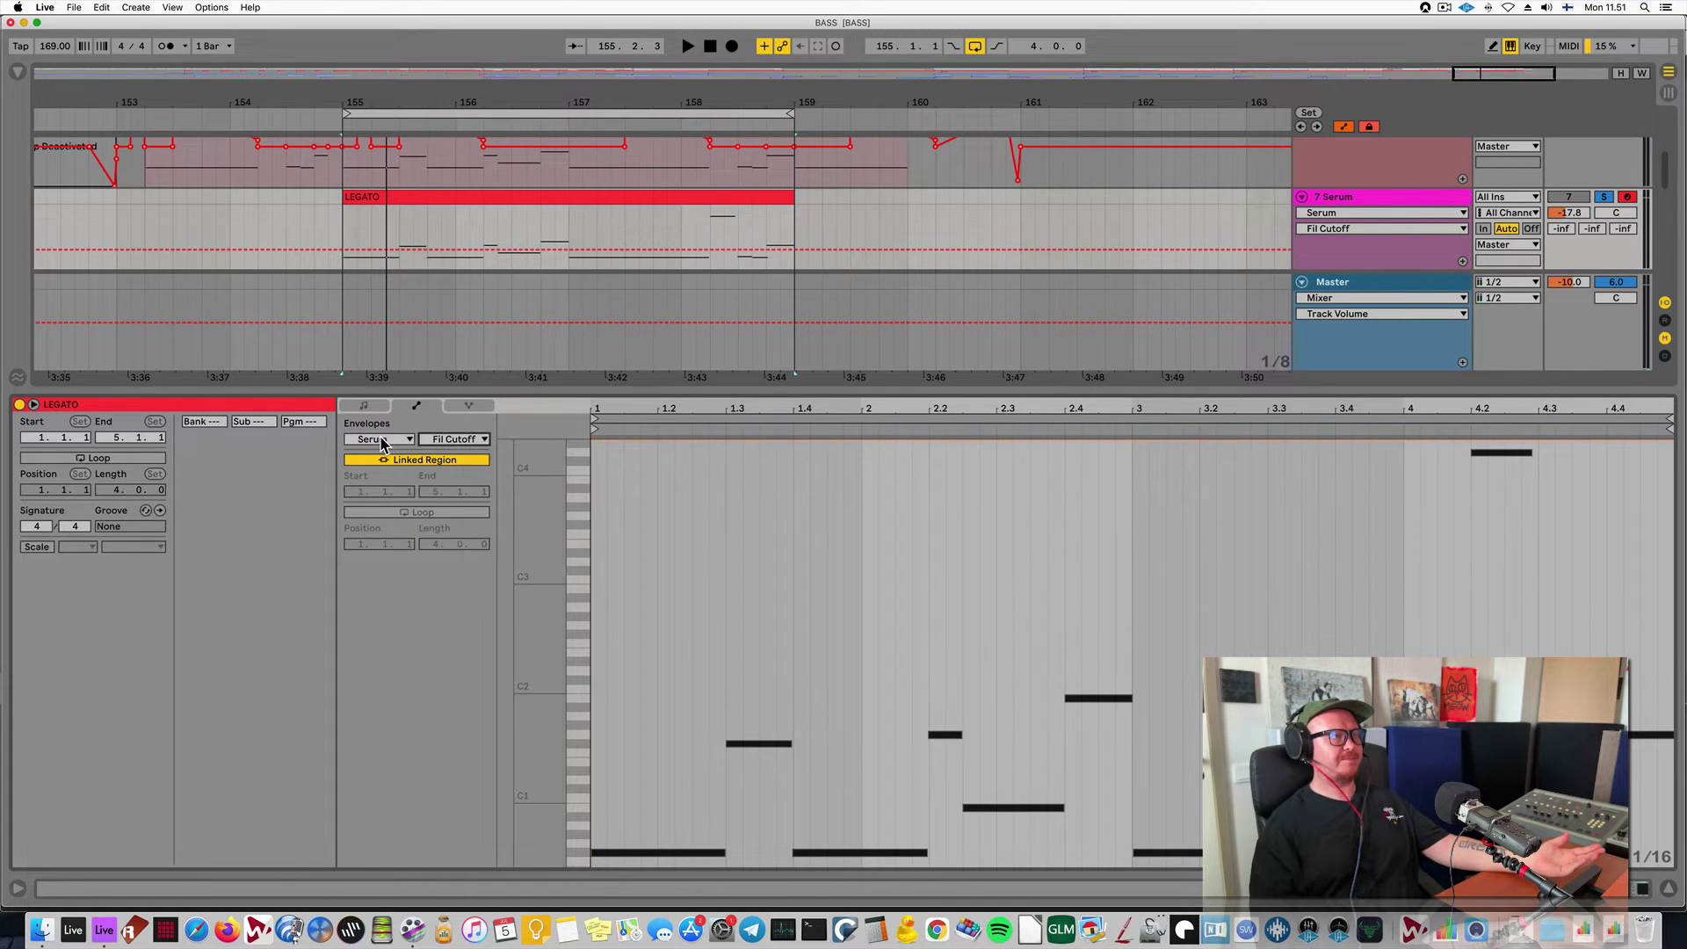
pyautogui.click(382, 441)
pyautogui.click(383, 455)
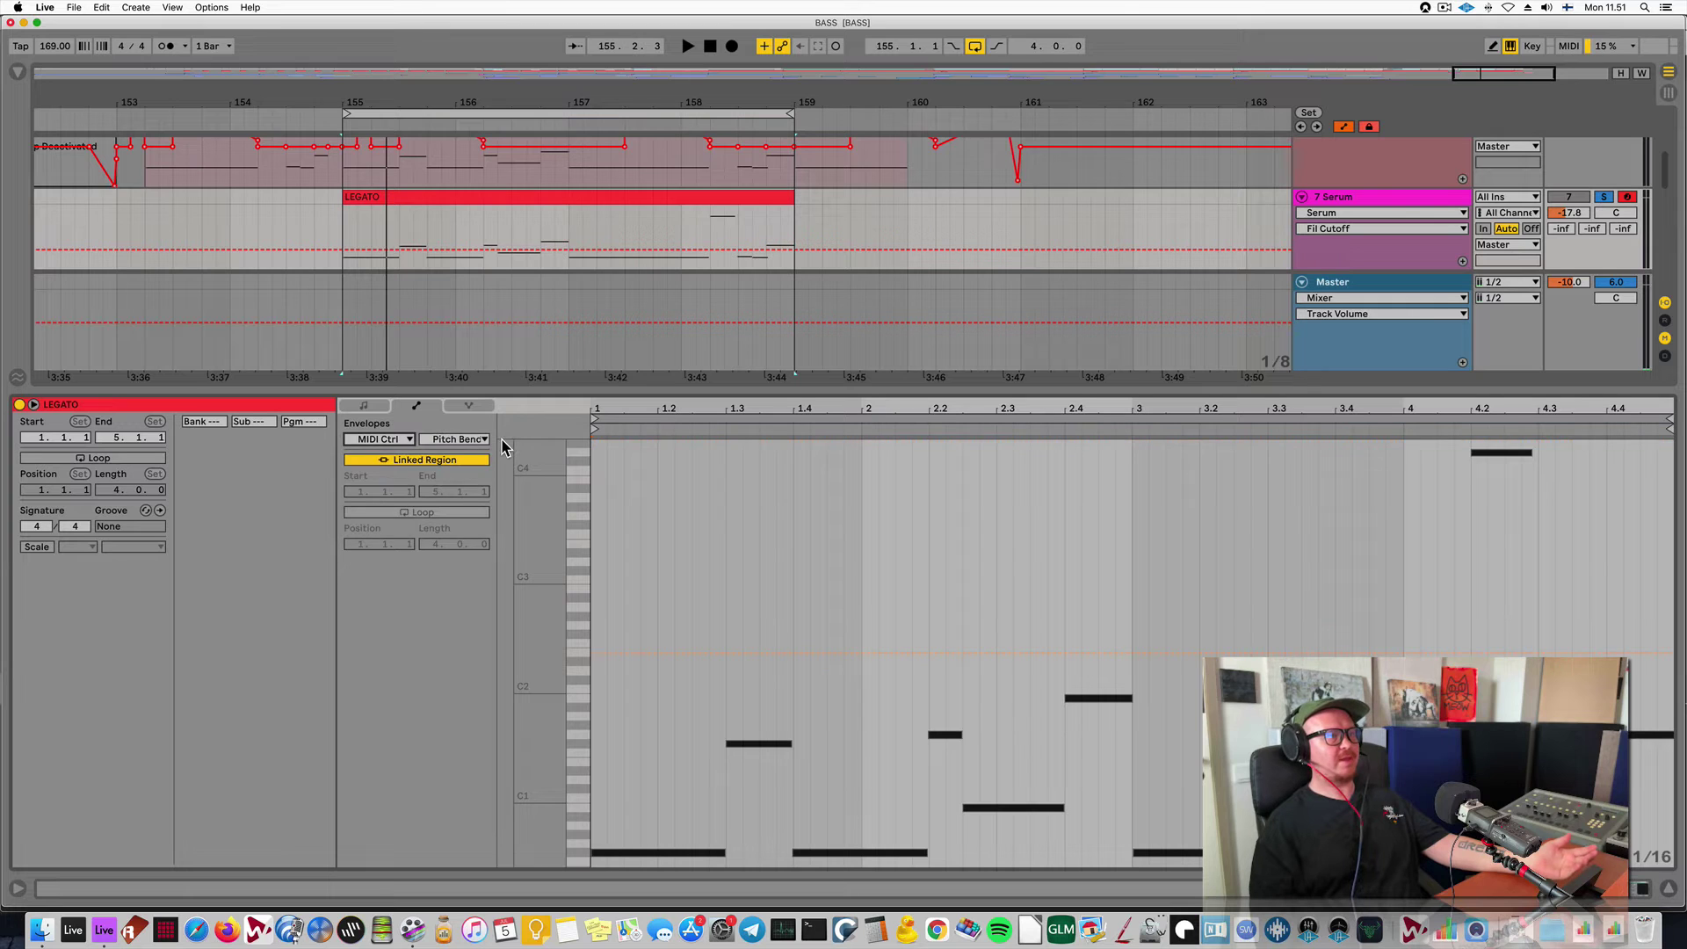
# Try drawing a full-height Pitch Bend block from about 1.1.3 to 1.3.2 in the LEGATO clip's envelope during playback.
pyautogui.press('space')
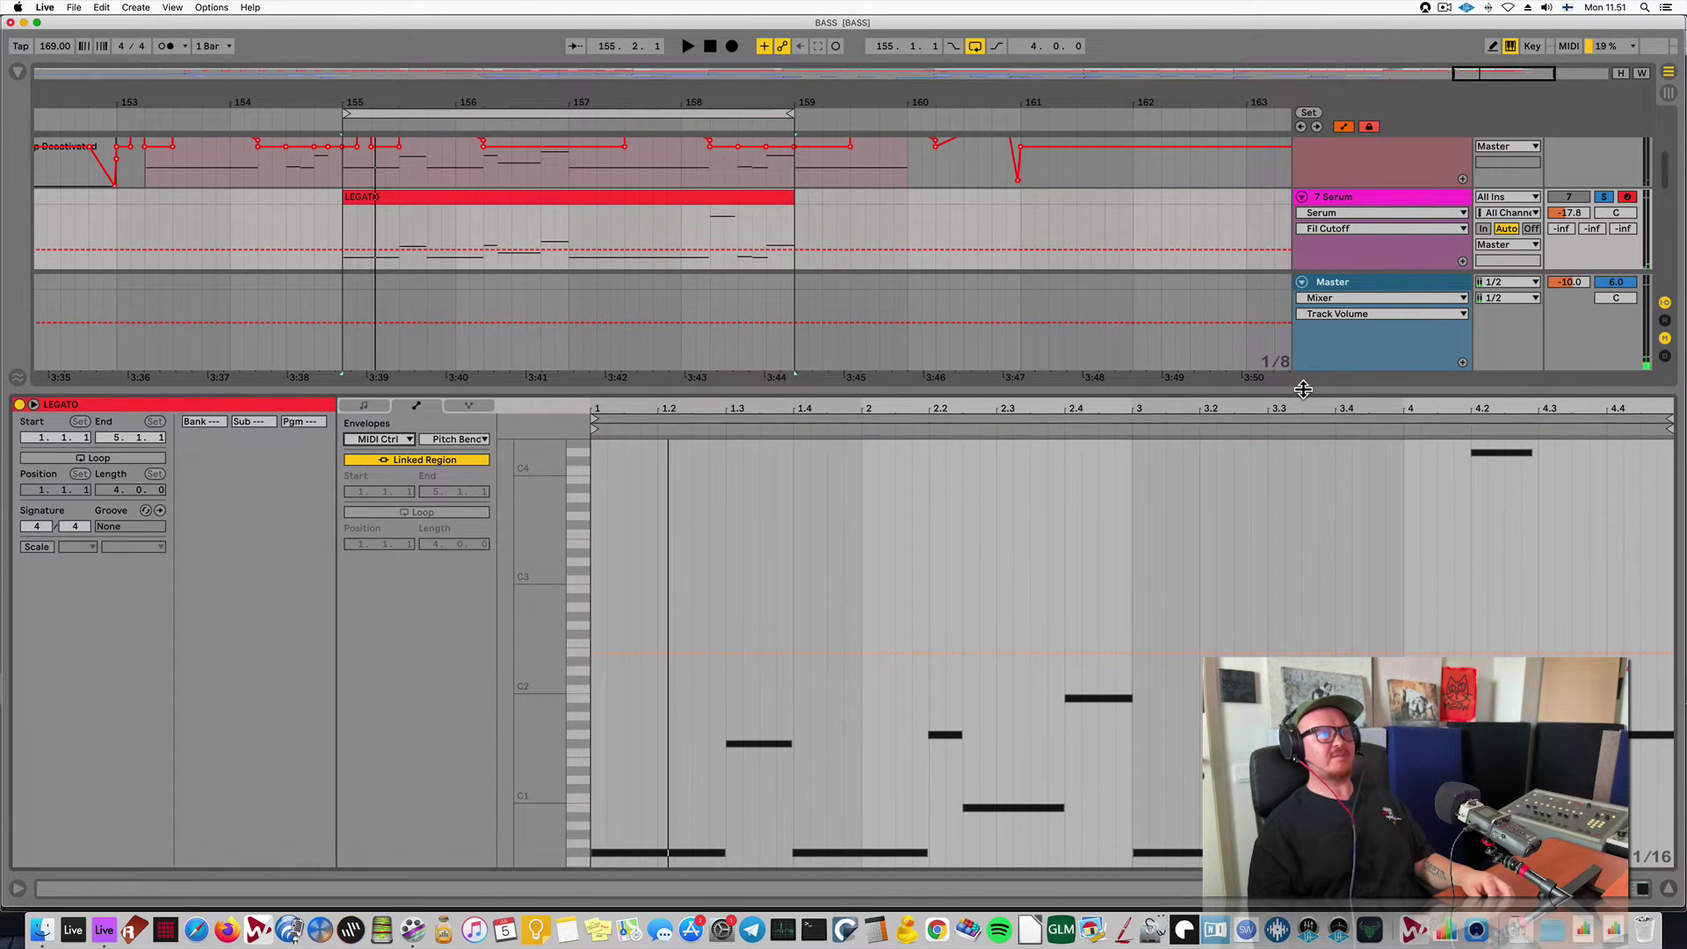
pyautogui.moveTo(1303, 388); pyautogui.dragTo(1286, 615)
pyautogui.scroll(3, 1366, 215)
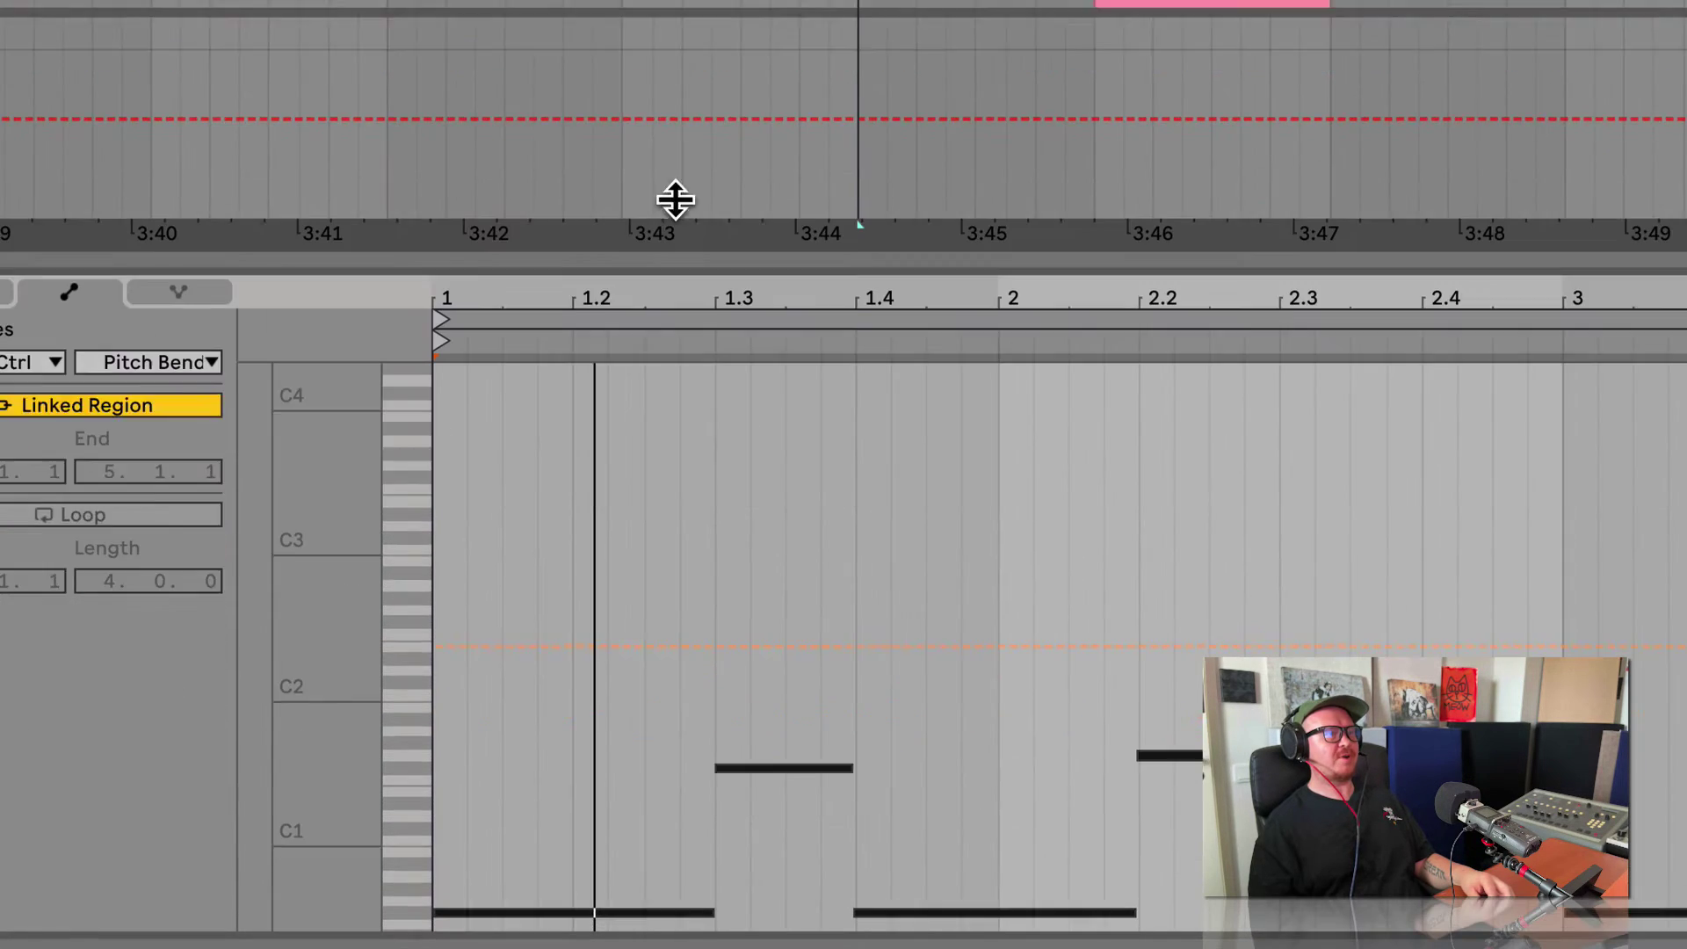
pyautogui.moveTo(505, 206); pyautogui.dragTo(735, 188)
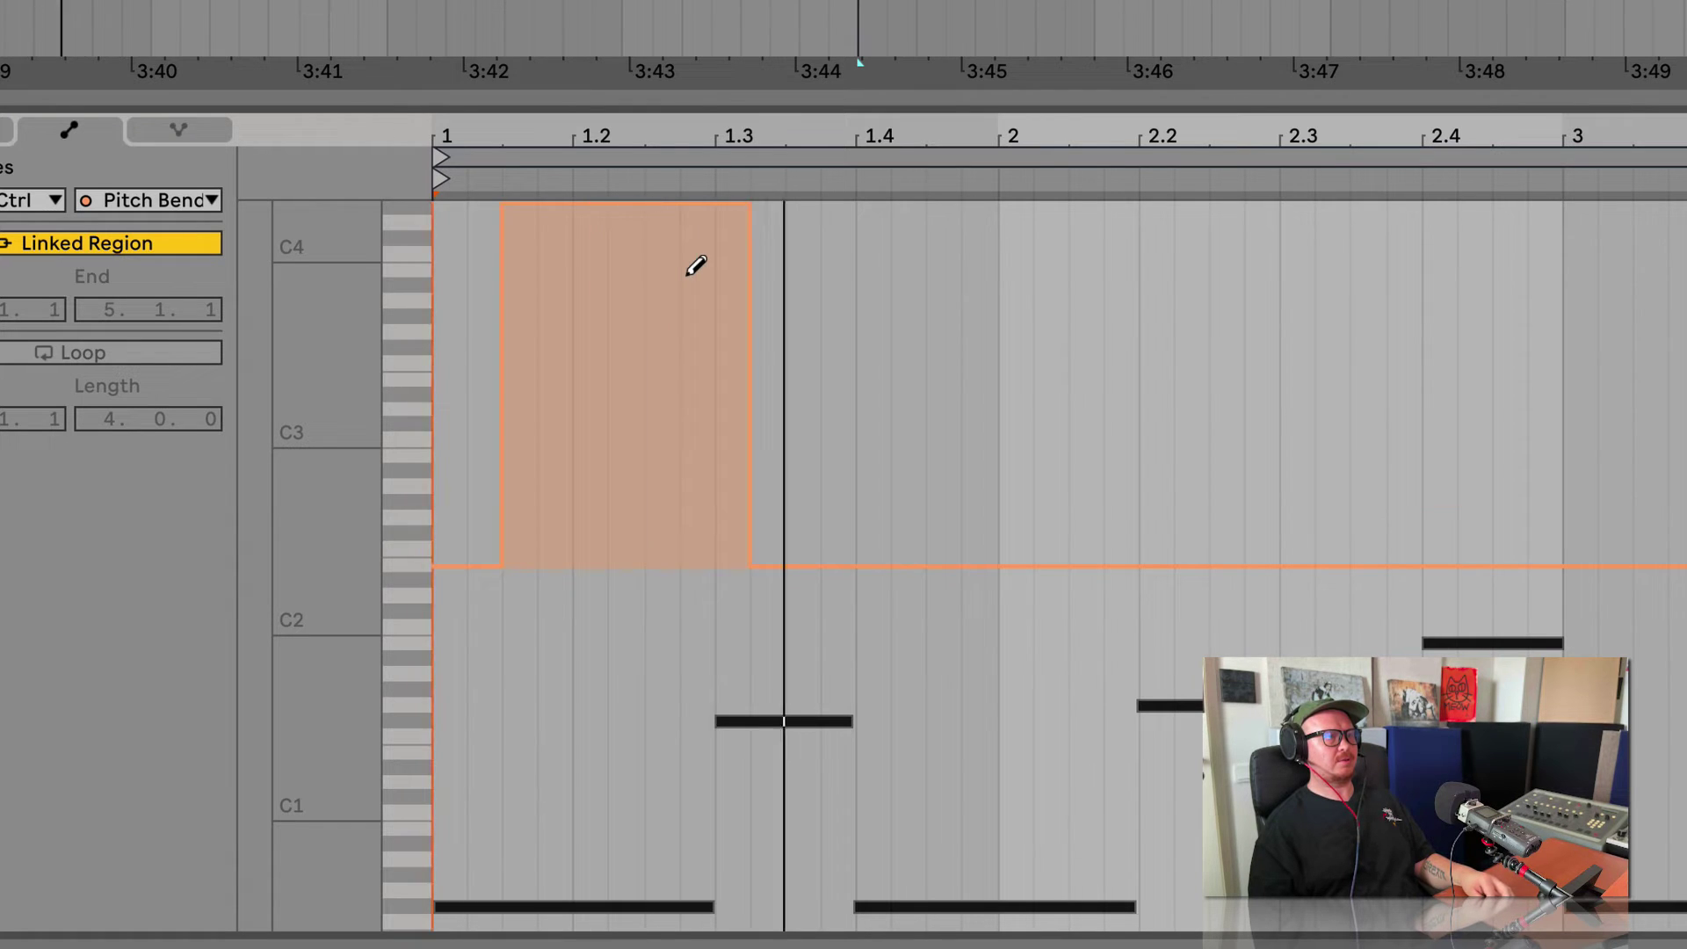
pyautogui.press('space')
pyautogui.press('b')
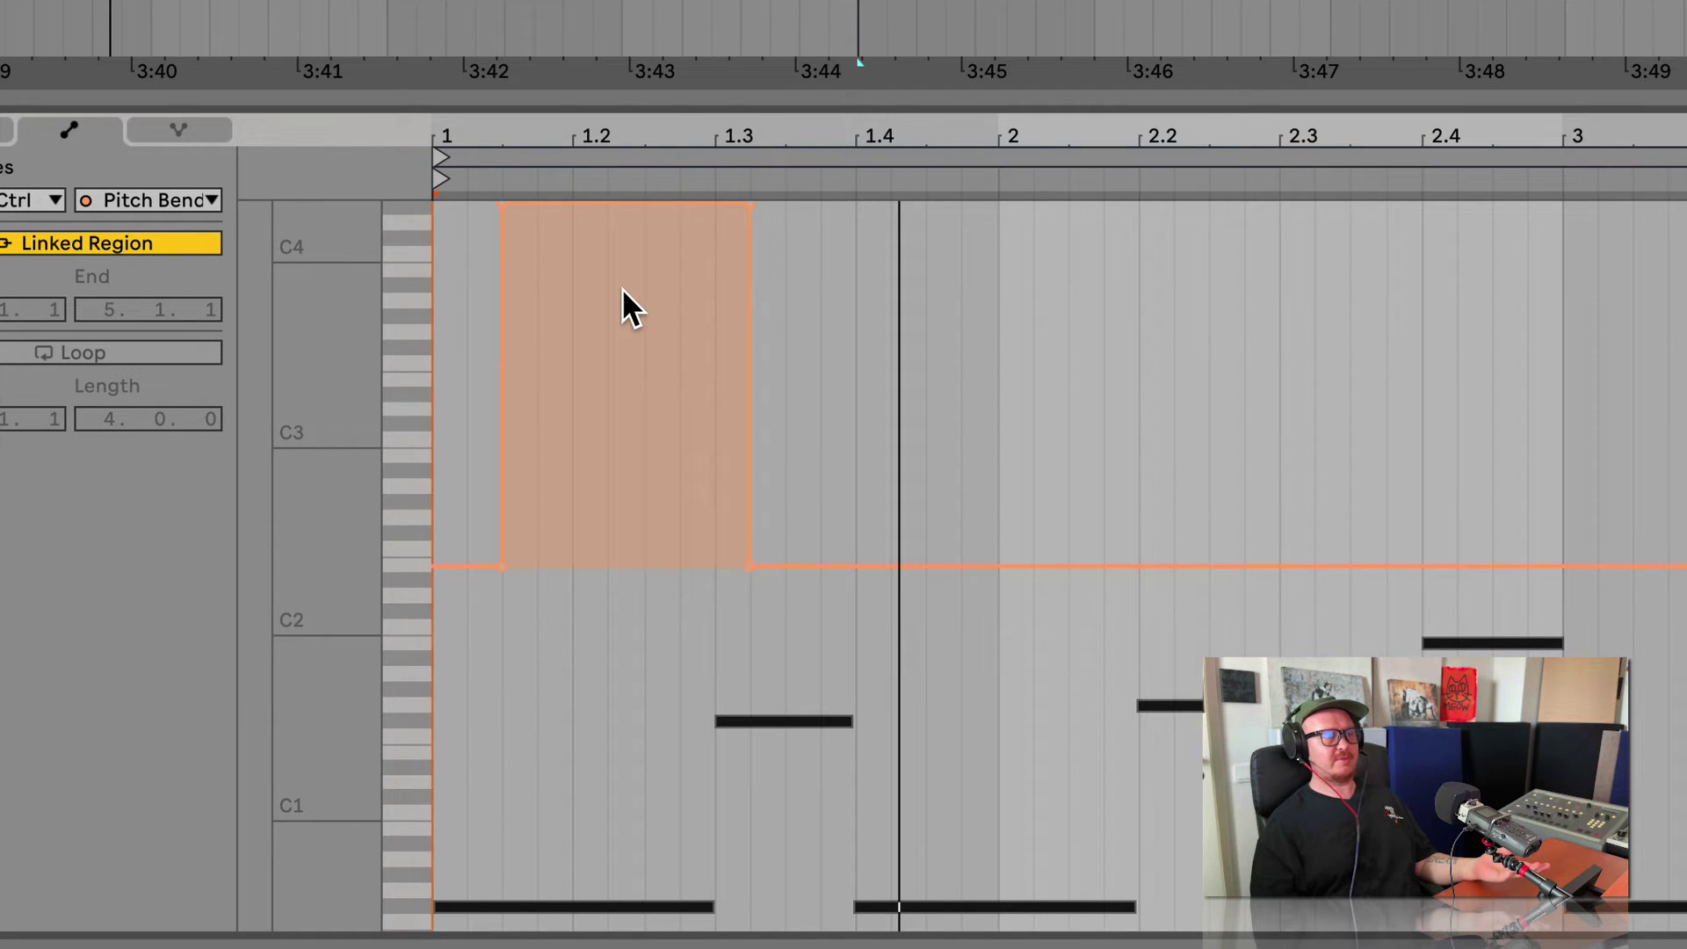
# Check the value of the drawn pitch-bend block and remove it from the clip envelope.
pyautogui.moveTo(574, 211)
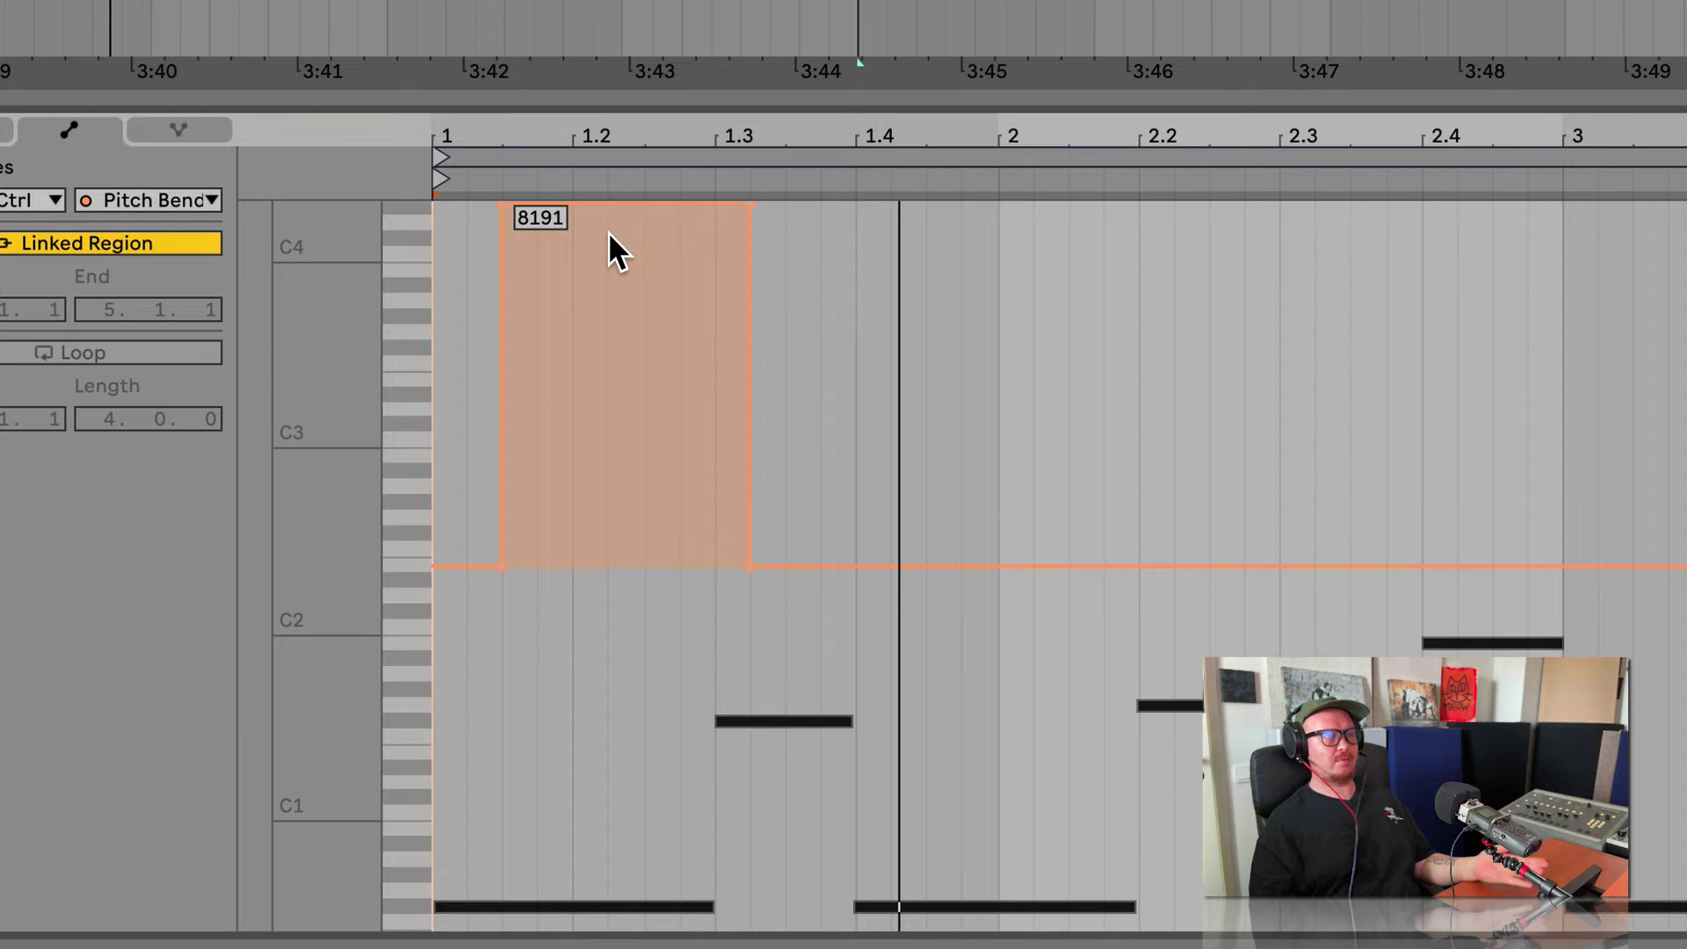
pyautogui.moveTo(610, 236)
pyautogui.mouseDown()
pyautogui.moveTo(610, 383)
pyautogui.moveTo(609, 233)
pyautogui.mouseUp()
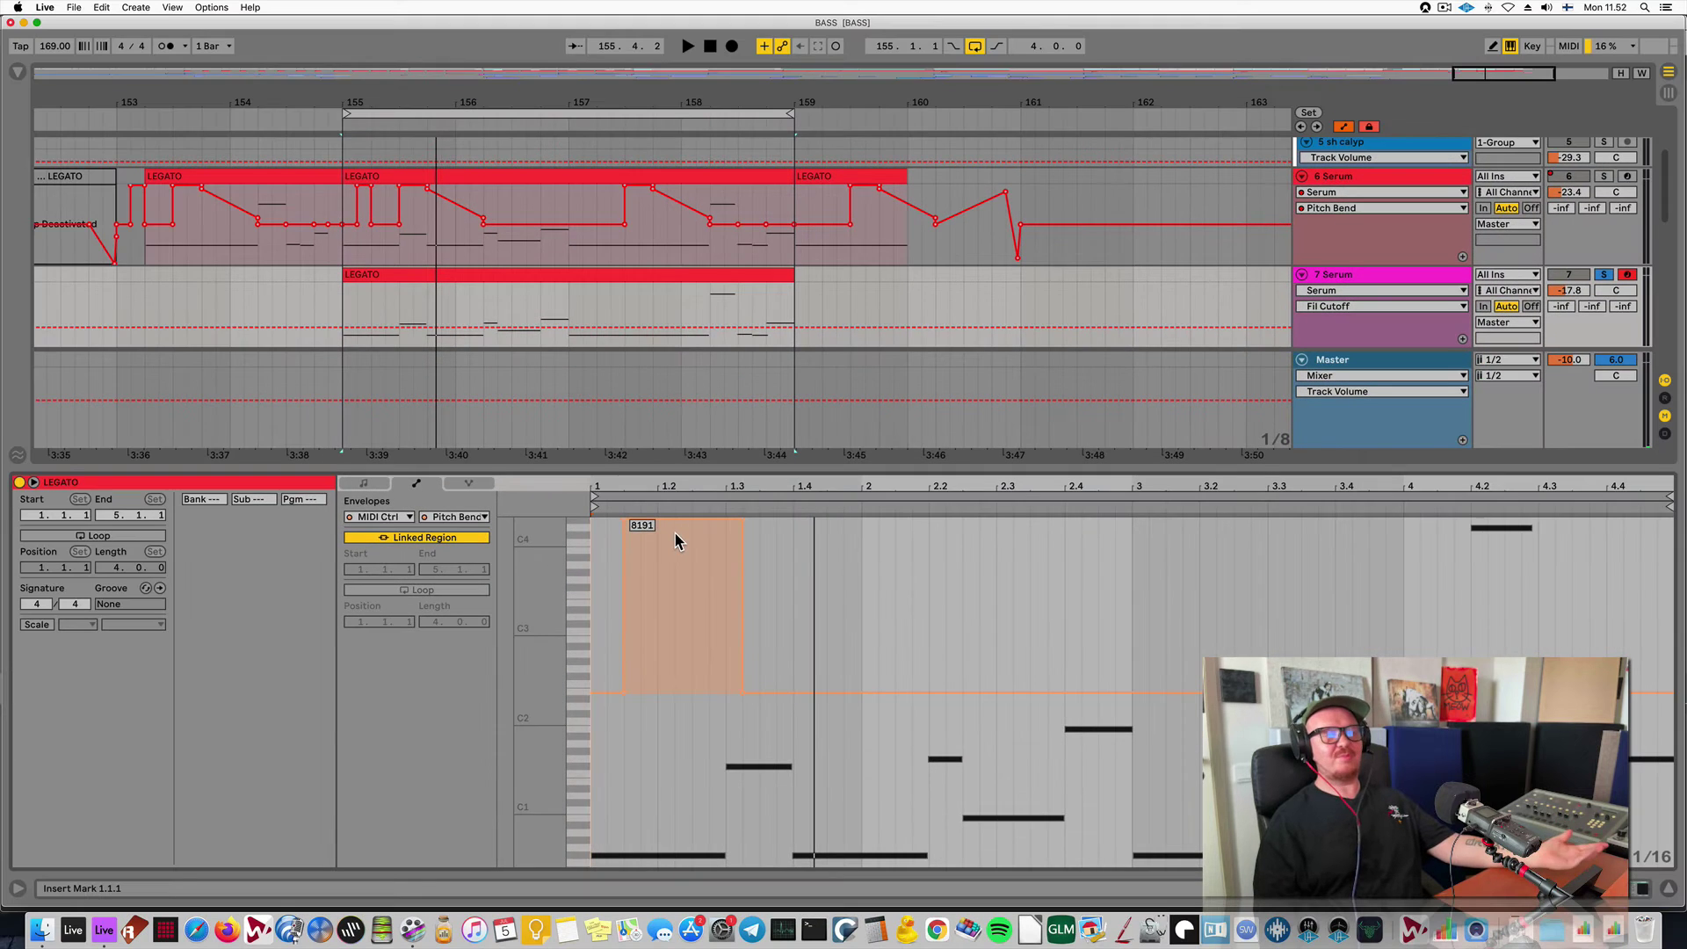
pyautogui.moveTo(677, 540); pyautogui.dragTo(677, 602)
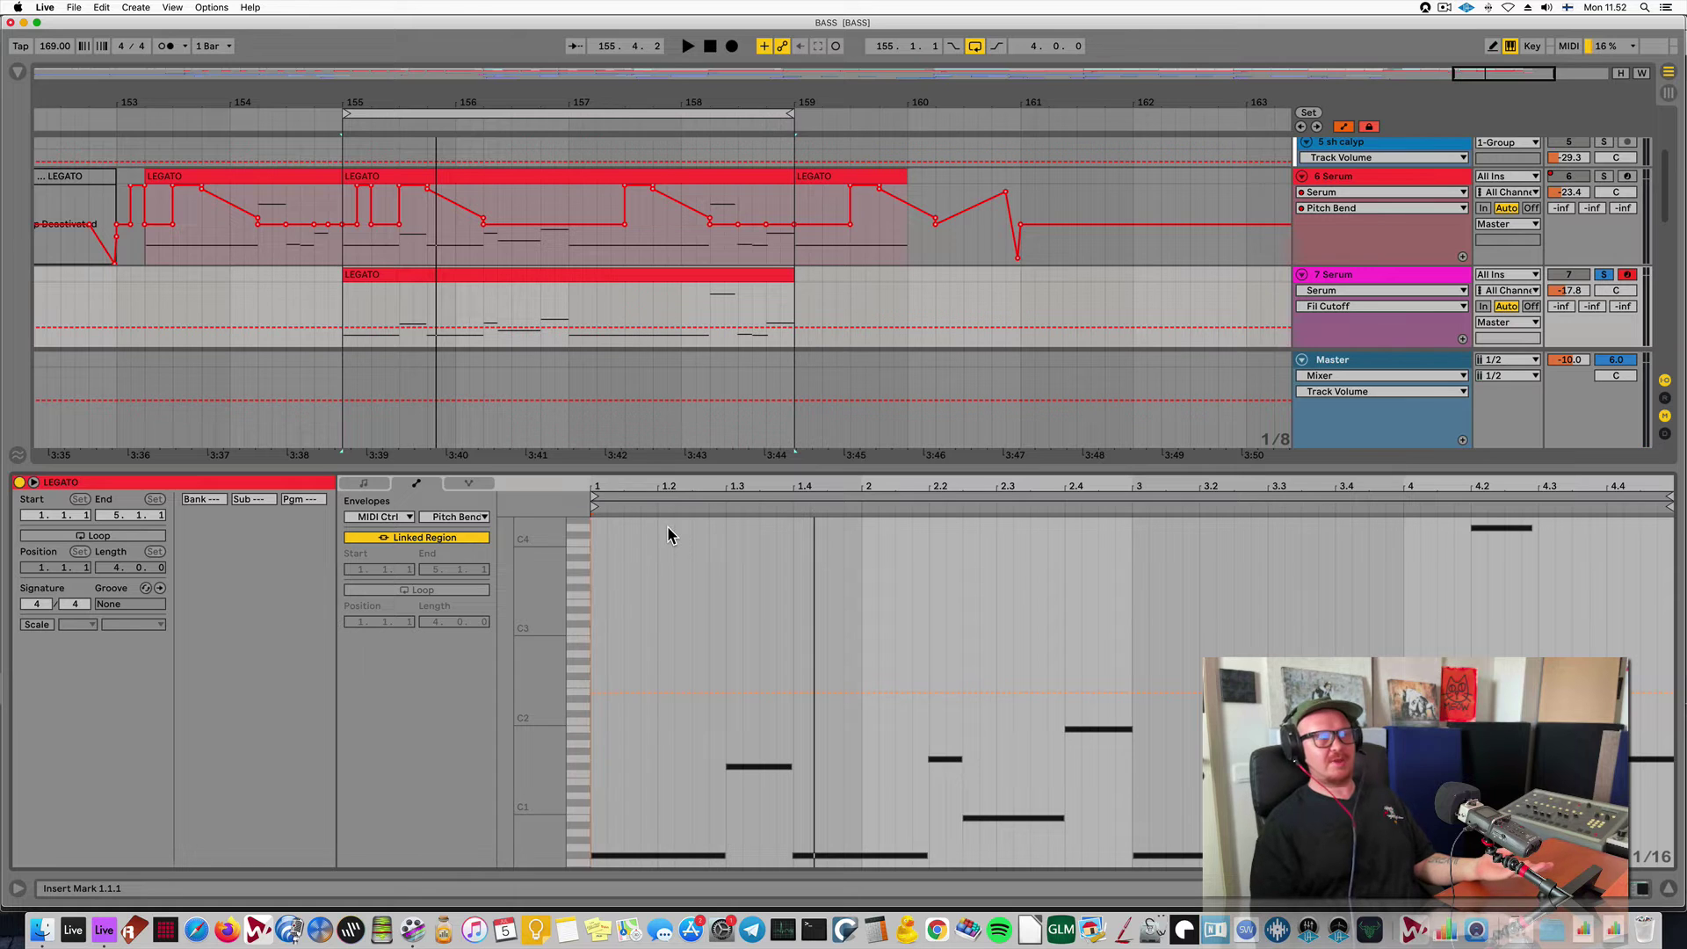
# Reopen the Serum synth on 7 Serum and enable Mono voicing.
pyautogui.click(1374, 274)
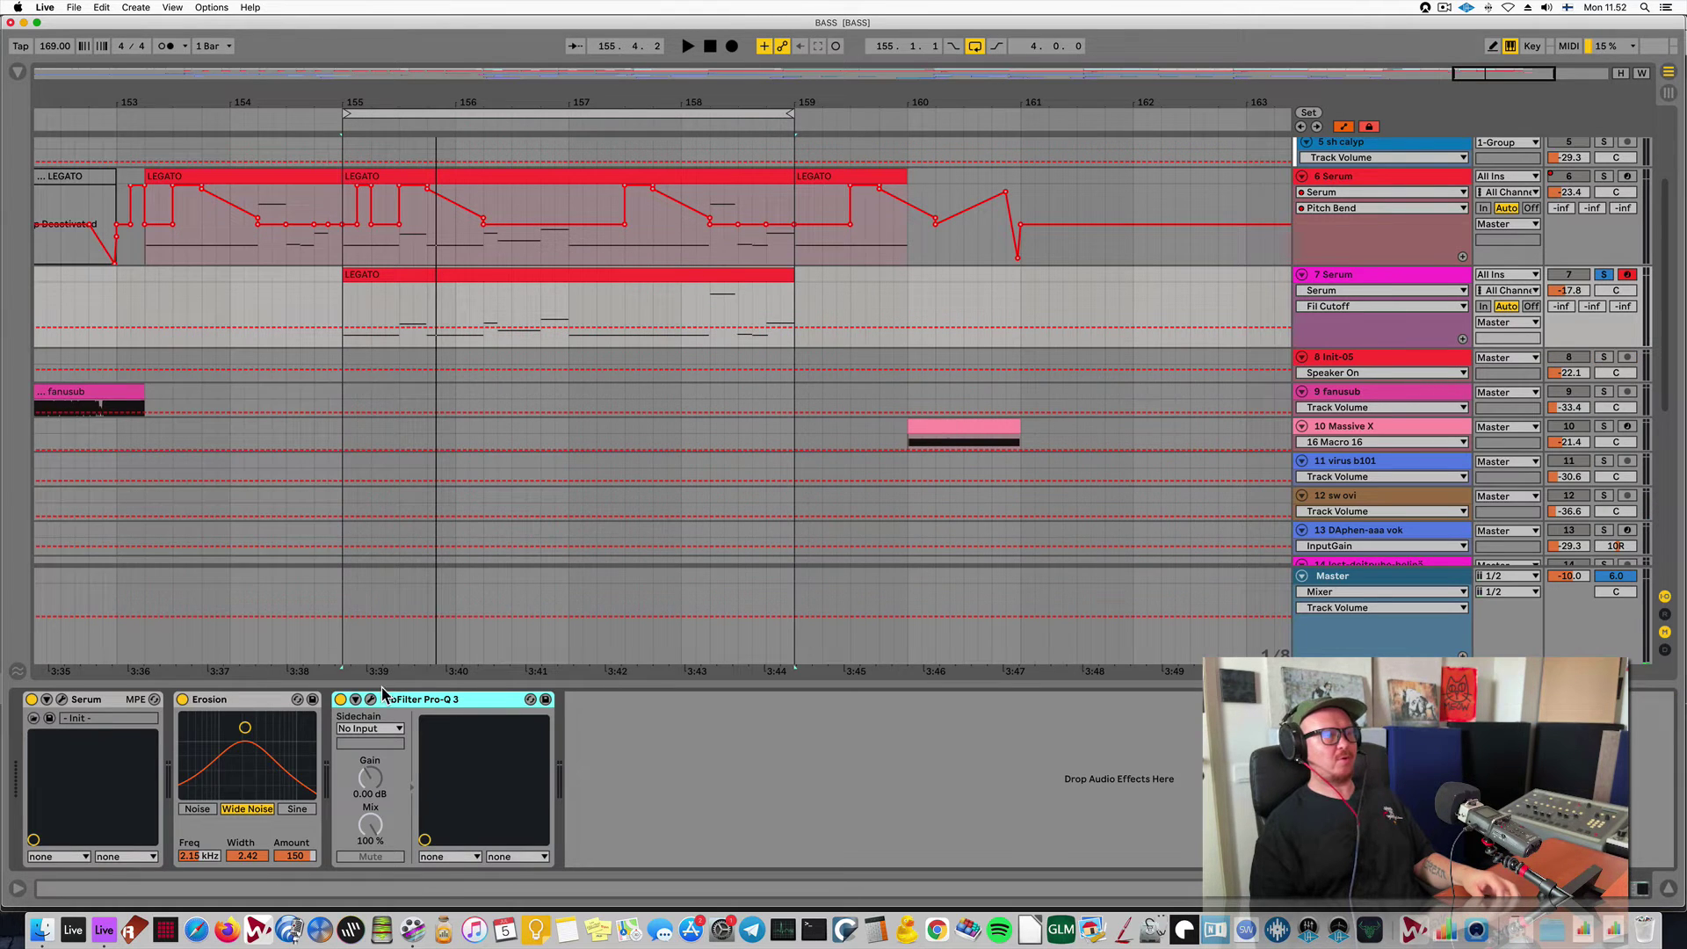
pyautogui.click(63, 700)
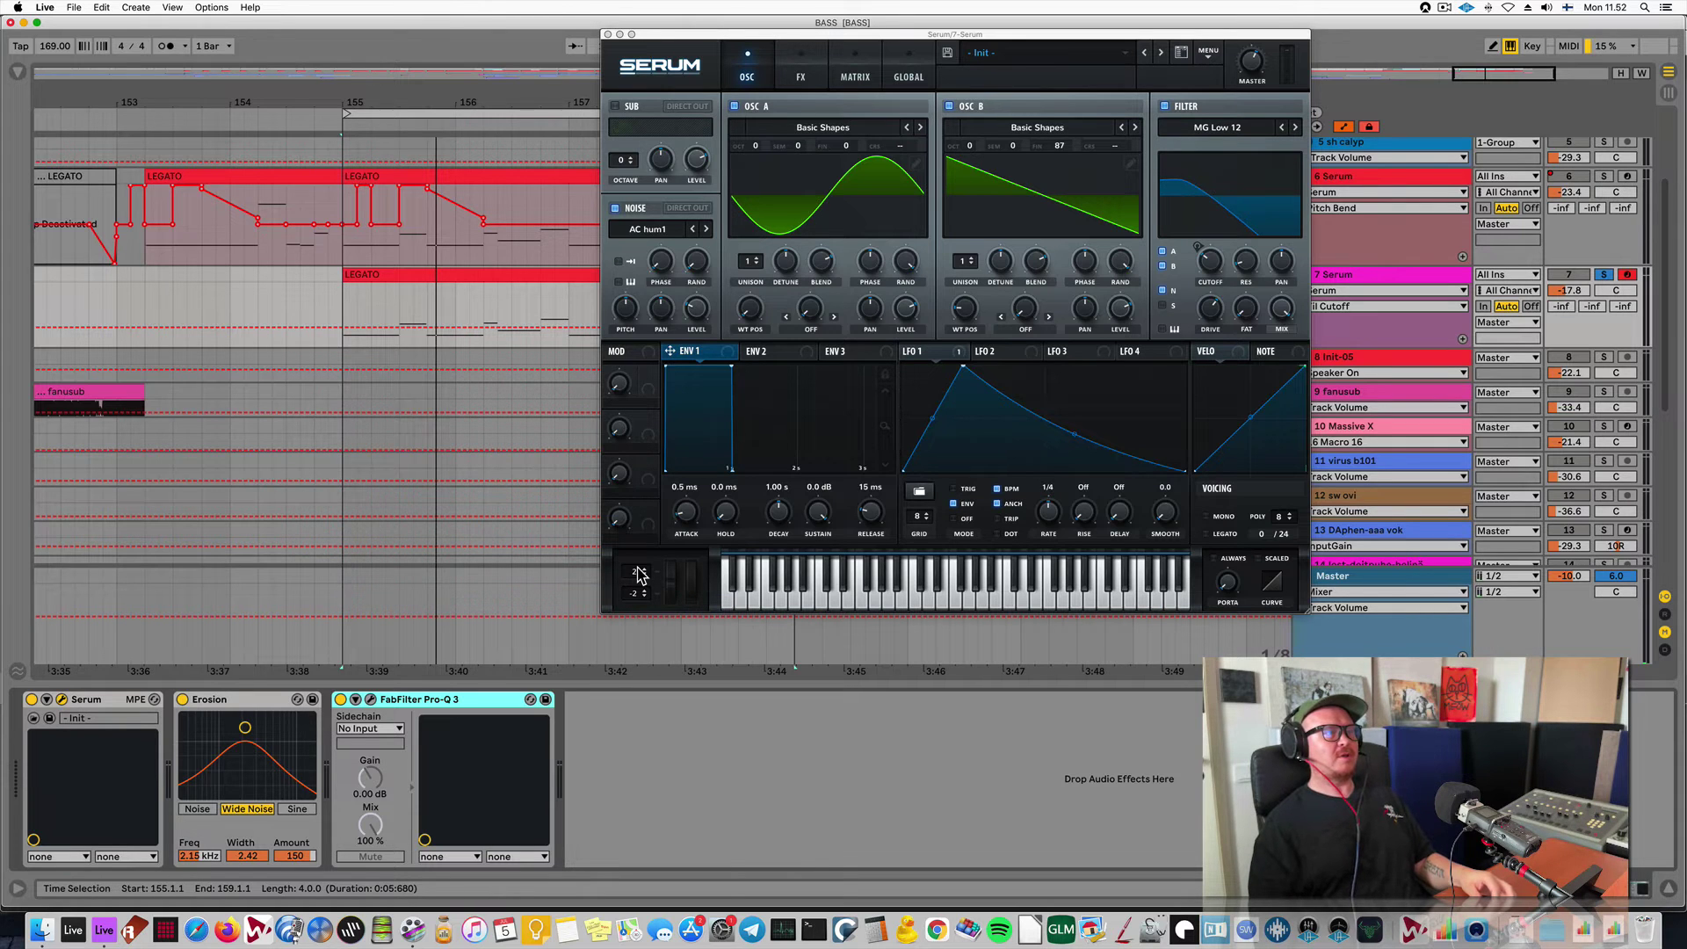
pyautogui.click(1207, 516)
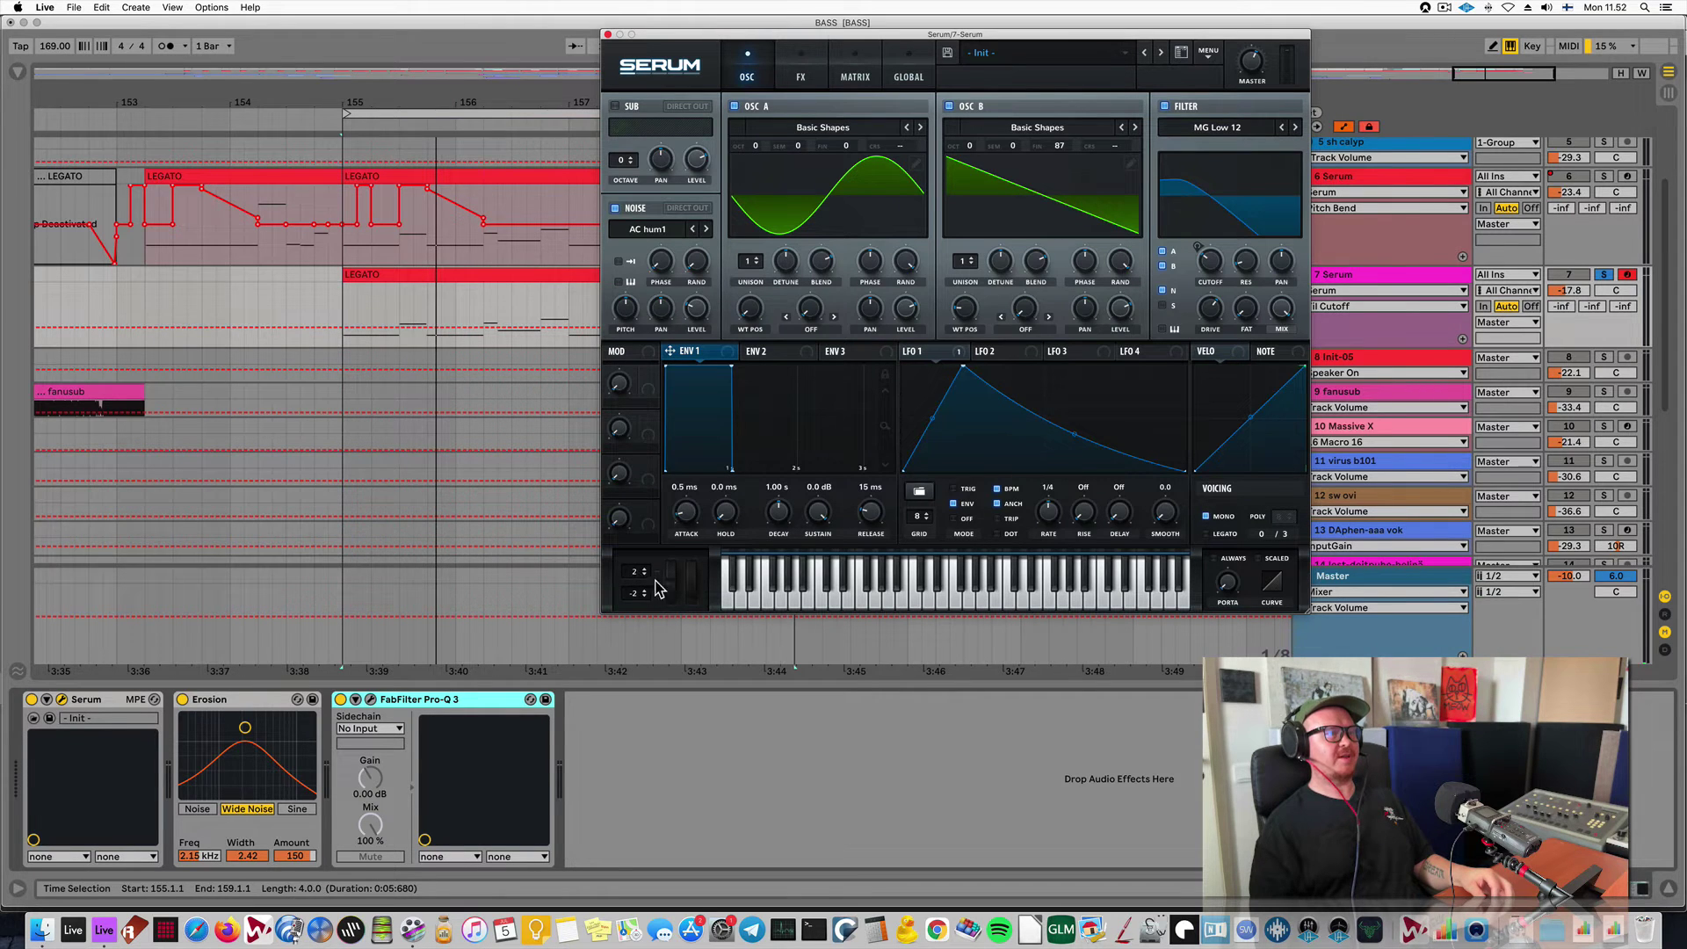
# Move Serum's pitch wheel up to bring Pitch Bend into 7 Serum's automation lane.
pyautogui.moveTo(673, 587); pyautogui.dragTo(669, 429)
pyautogui.click(691, 586)
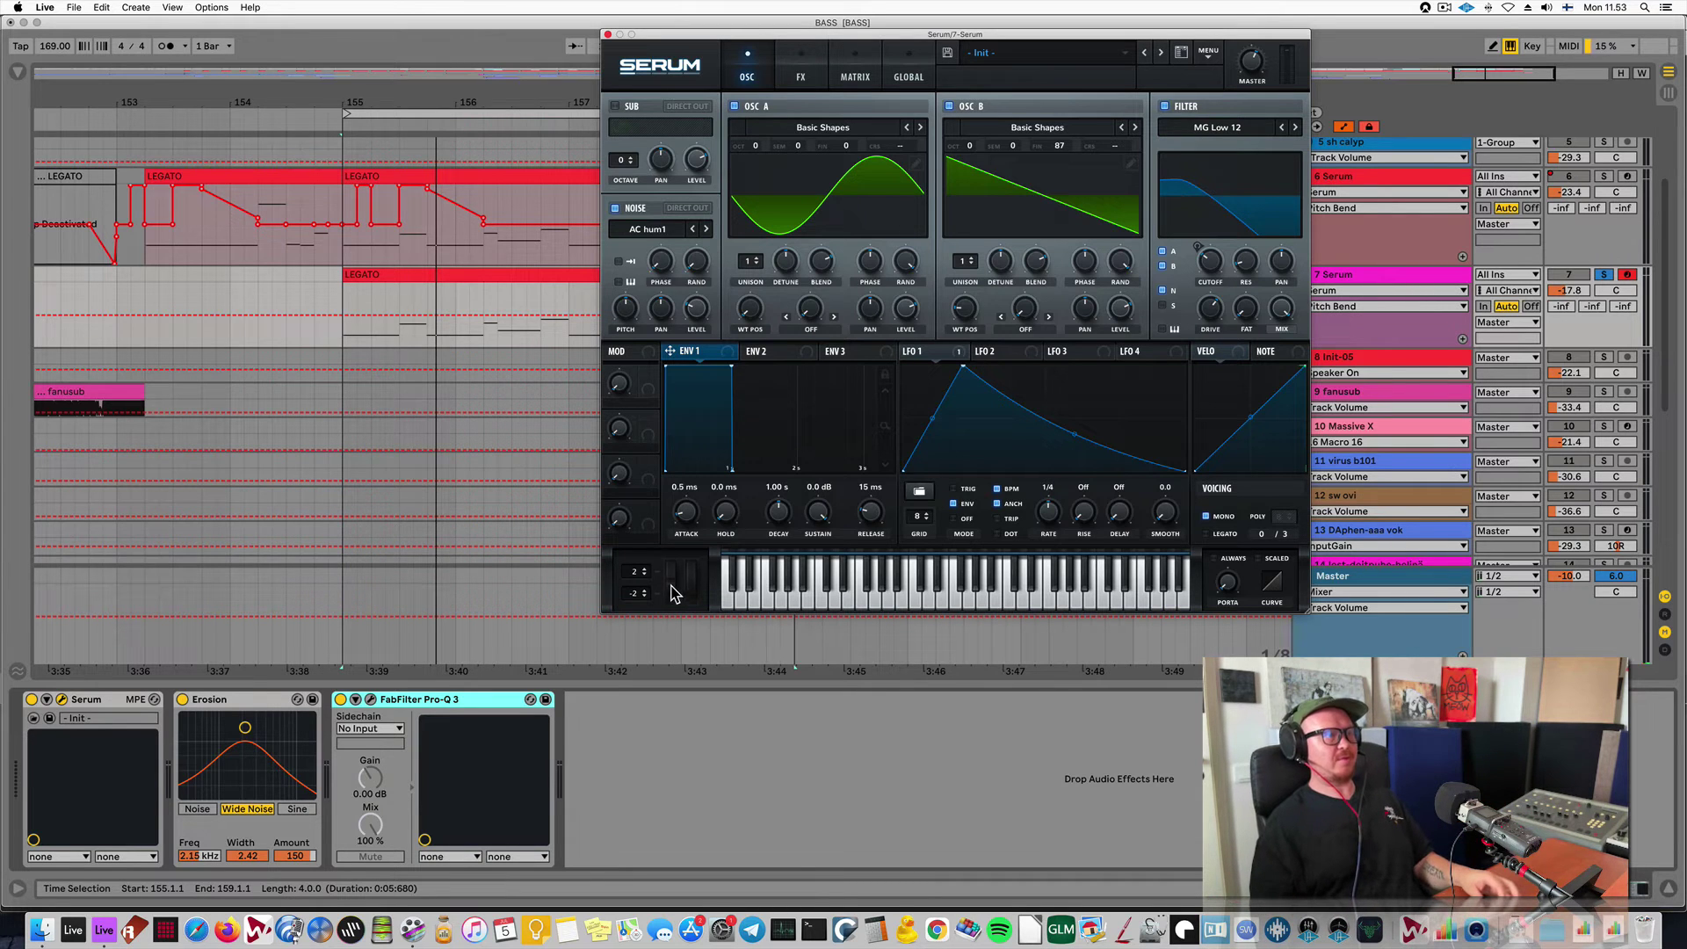
pyautogui.moveTo(674, 595); pyautogui.dragTo(698, 417)
pyautogui.moveTo(681, 475); pyautogui.dragTo(692, 486)
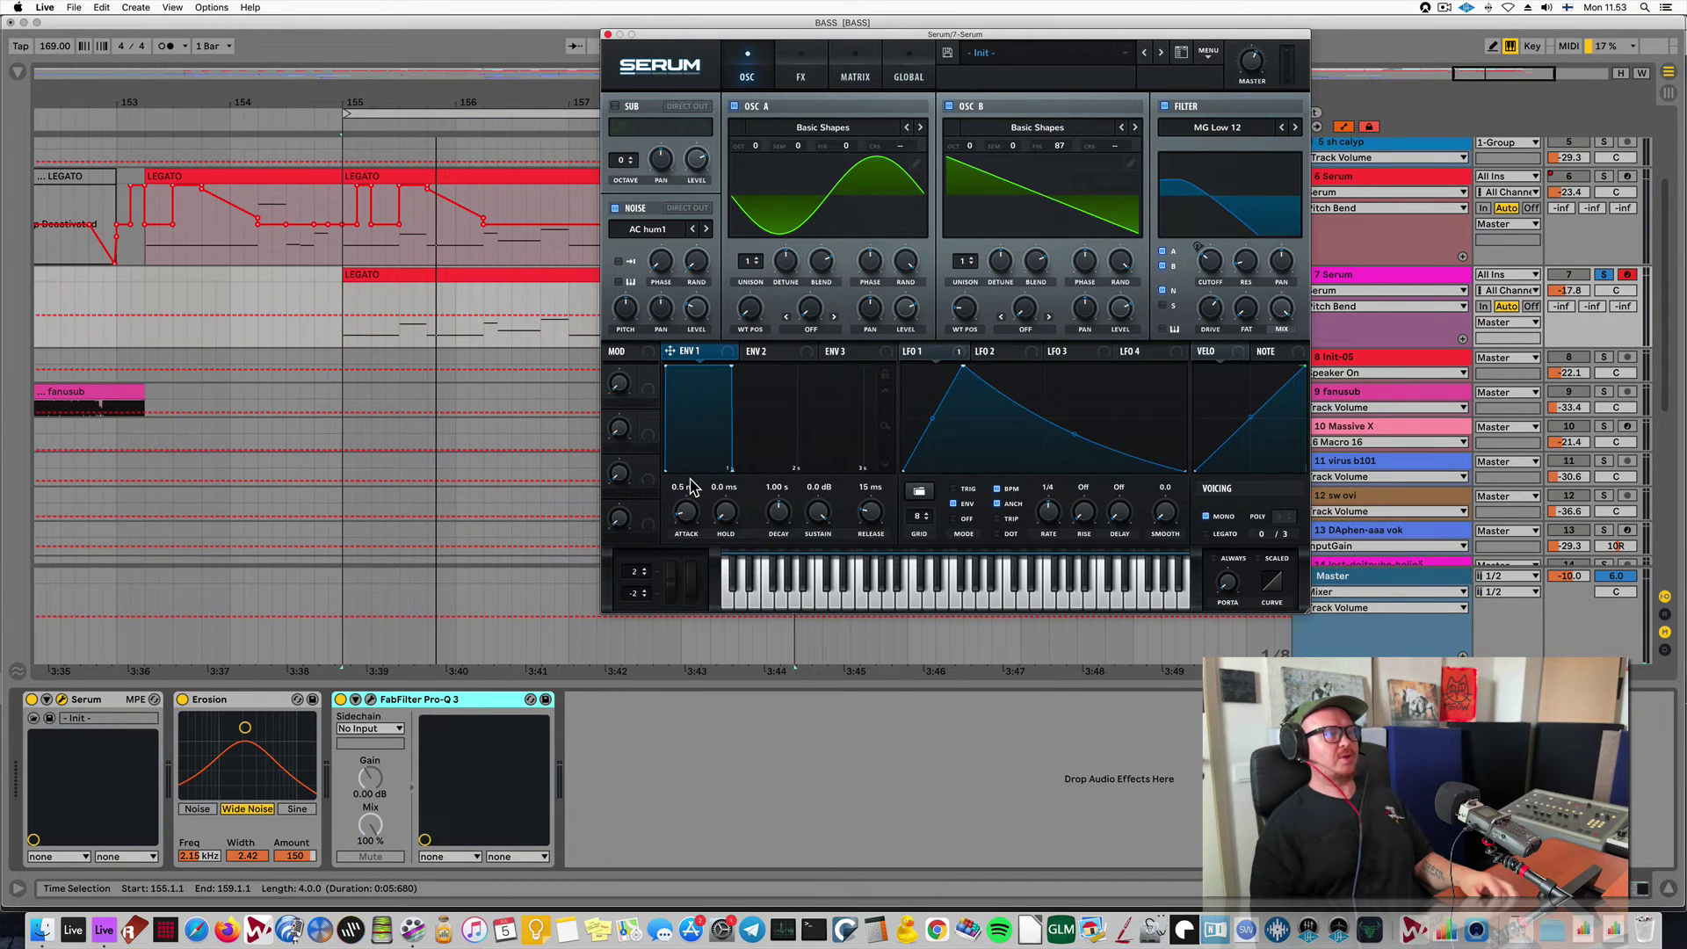
# Set Serum's upward pitch-bend range to 12 semitones and test the pitch wheel while playing notes.
pyautogui.moveTo(638, 580); pyautogui.dragTo(635, 534)
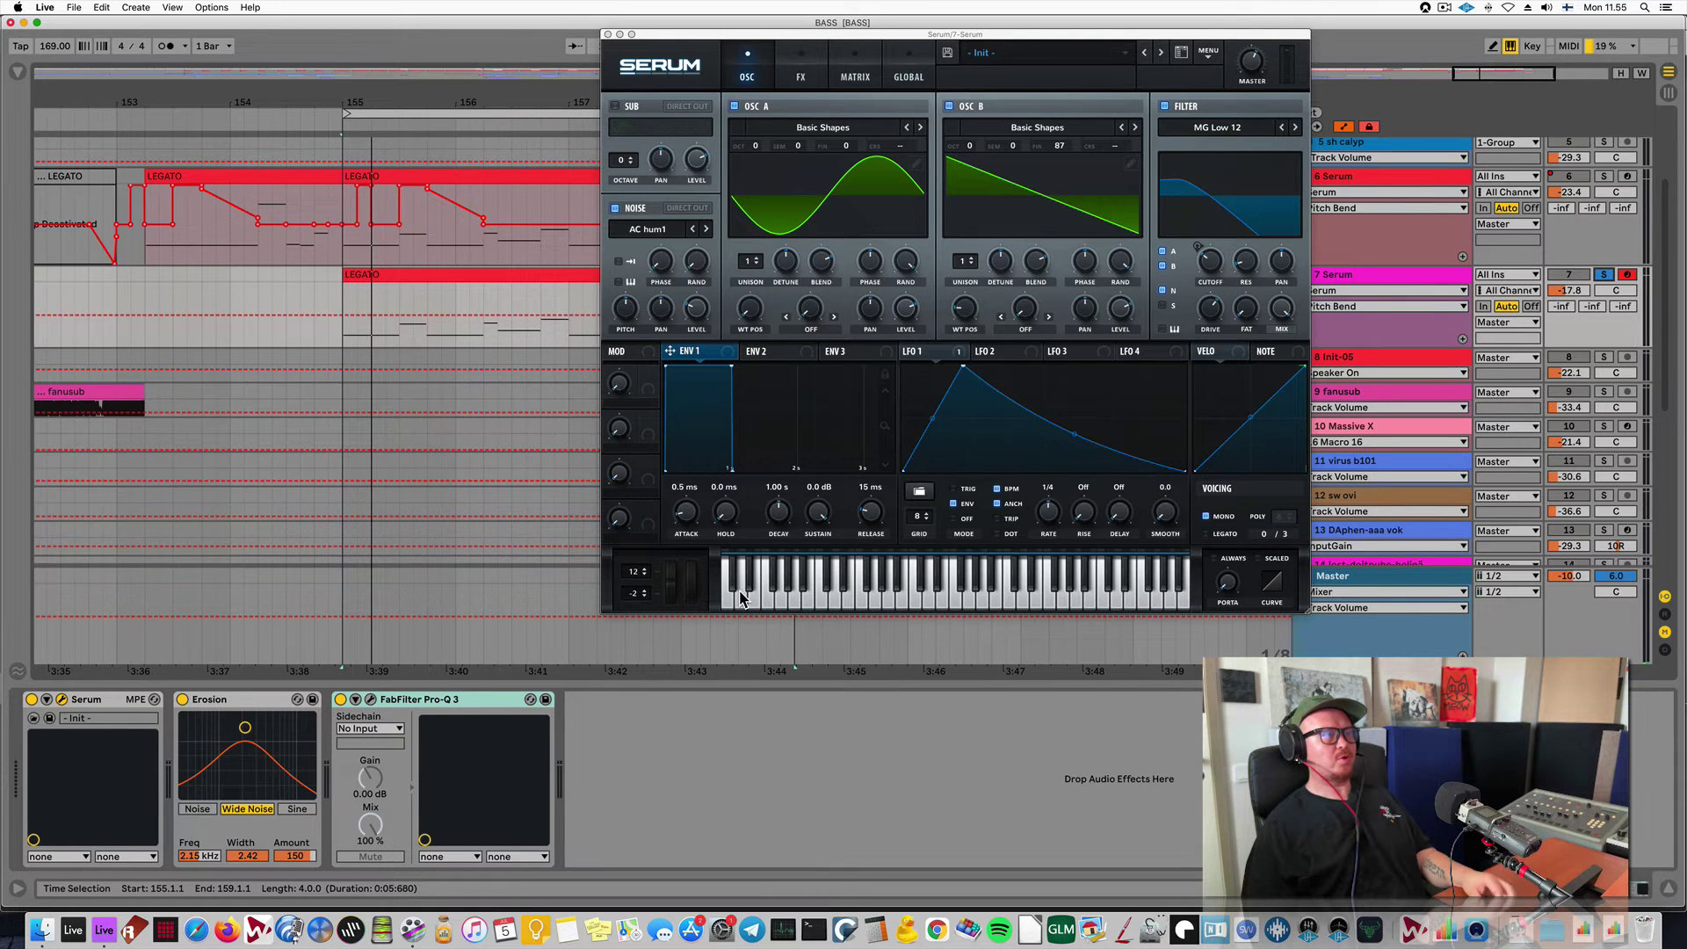
pyautogui.press('a')
pyautogui.moveTo(673, 592); pyautogui.dragTo(678, 480)
pyautogui.moveTo(674, 589); pyautogui.dragTo(732, 317)
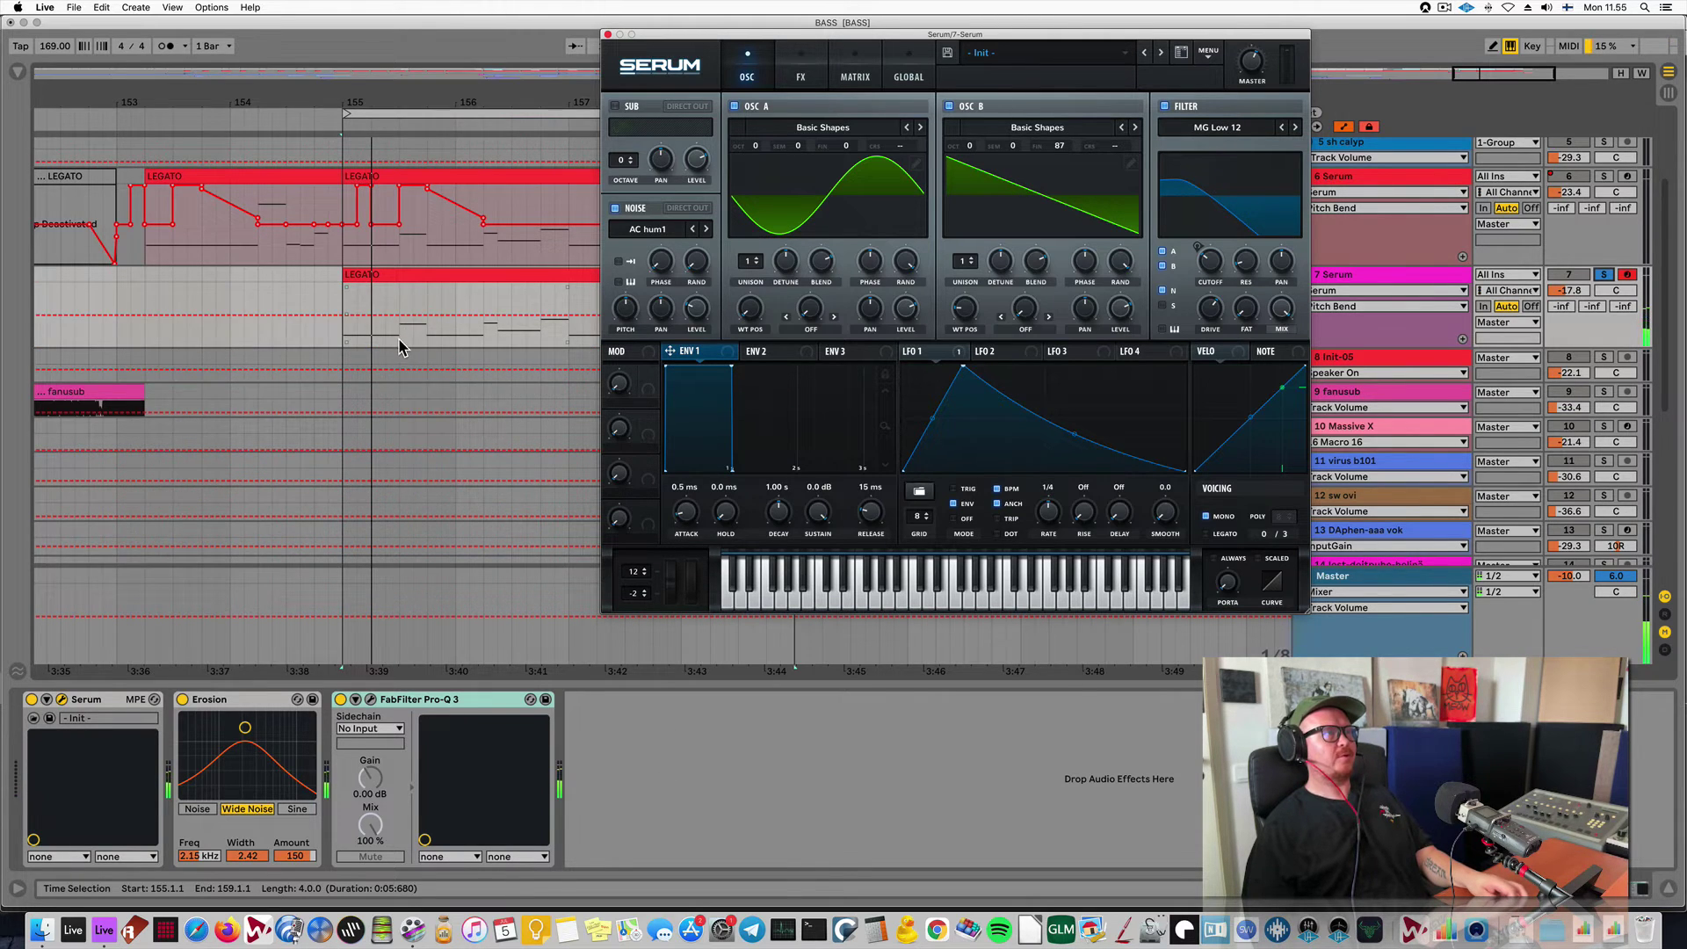
# Enlarge 7 Serum's Pitch Bend automation lane around bar 155 and move Serum's pitch wheel to demonstrate the 12-semitone bend.
pyautogui.scroll(3, 399, 347)
pyautogui.scroll(5, 381, 406)
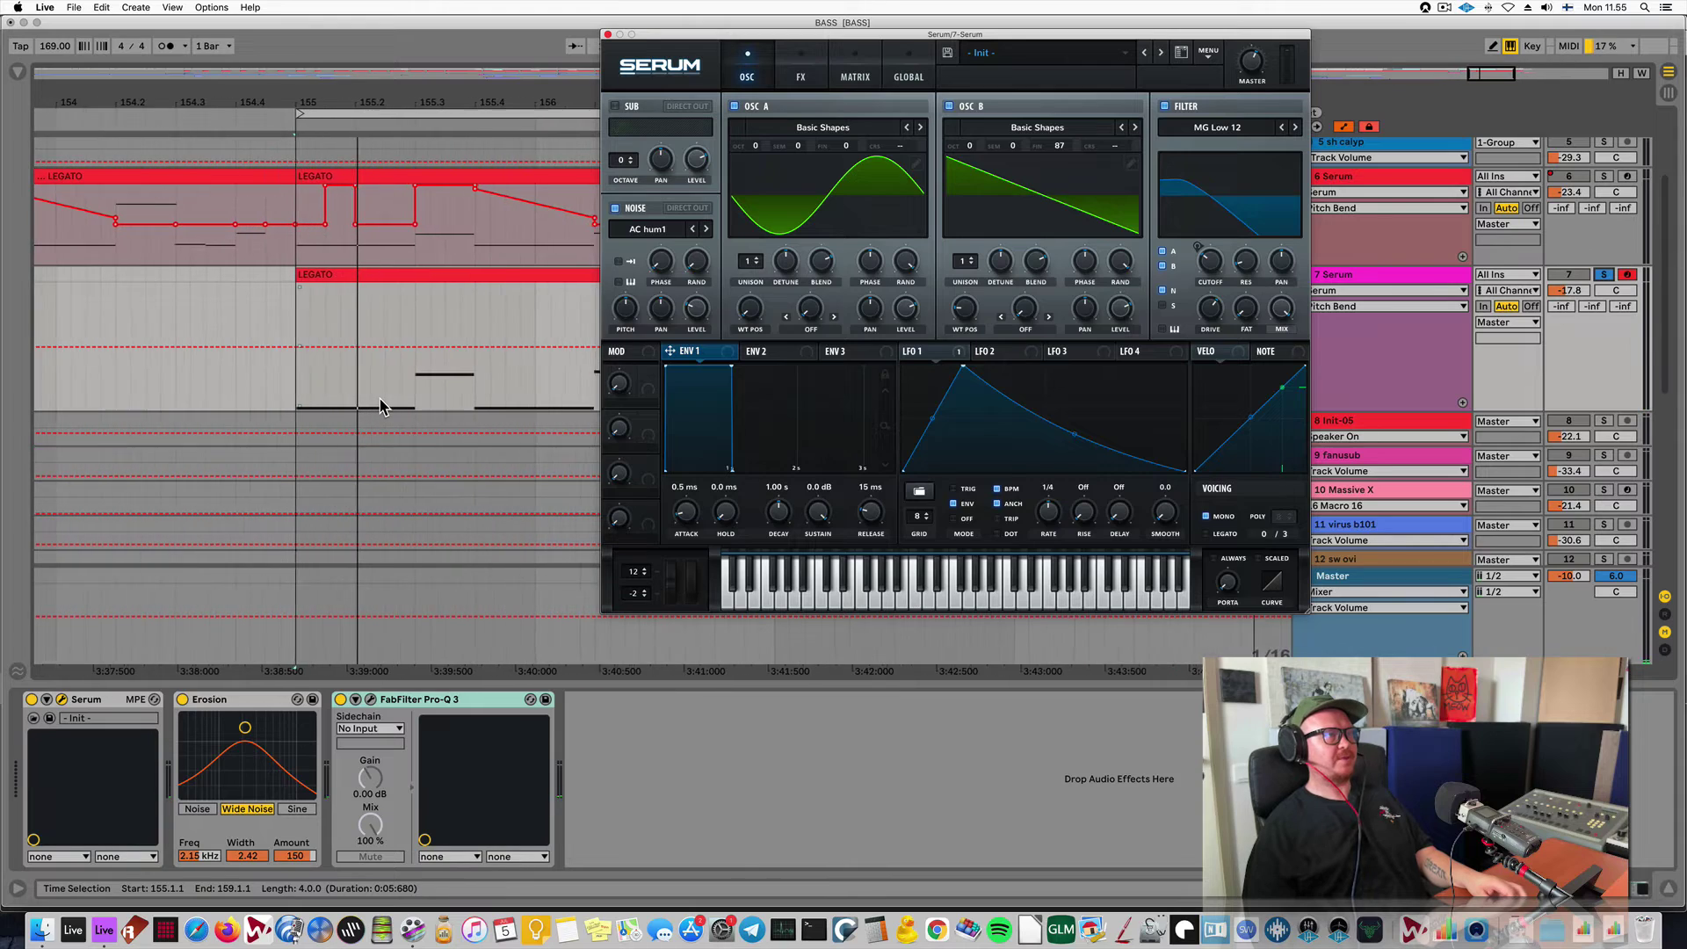
pyautogui.hscroll(2, 381, 399)
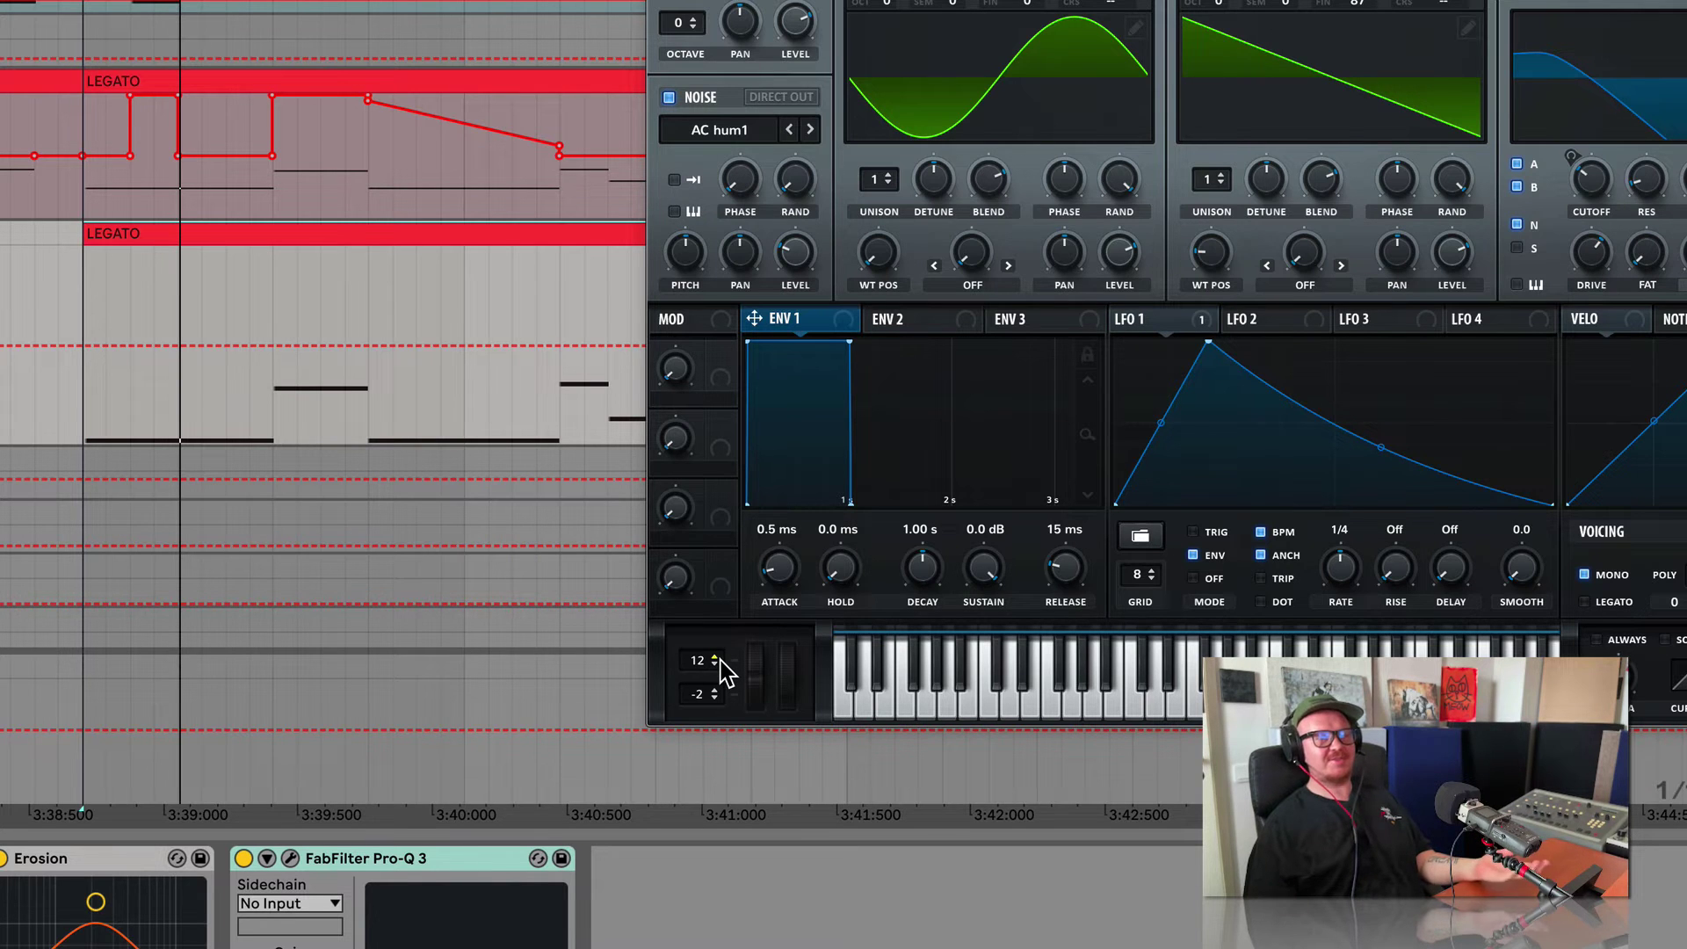
pyautogui.moveTo(754, 676); pyautogui.dragTo(778, 624)
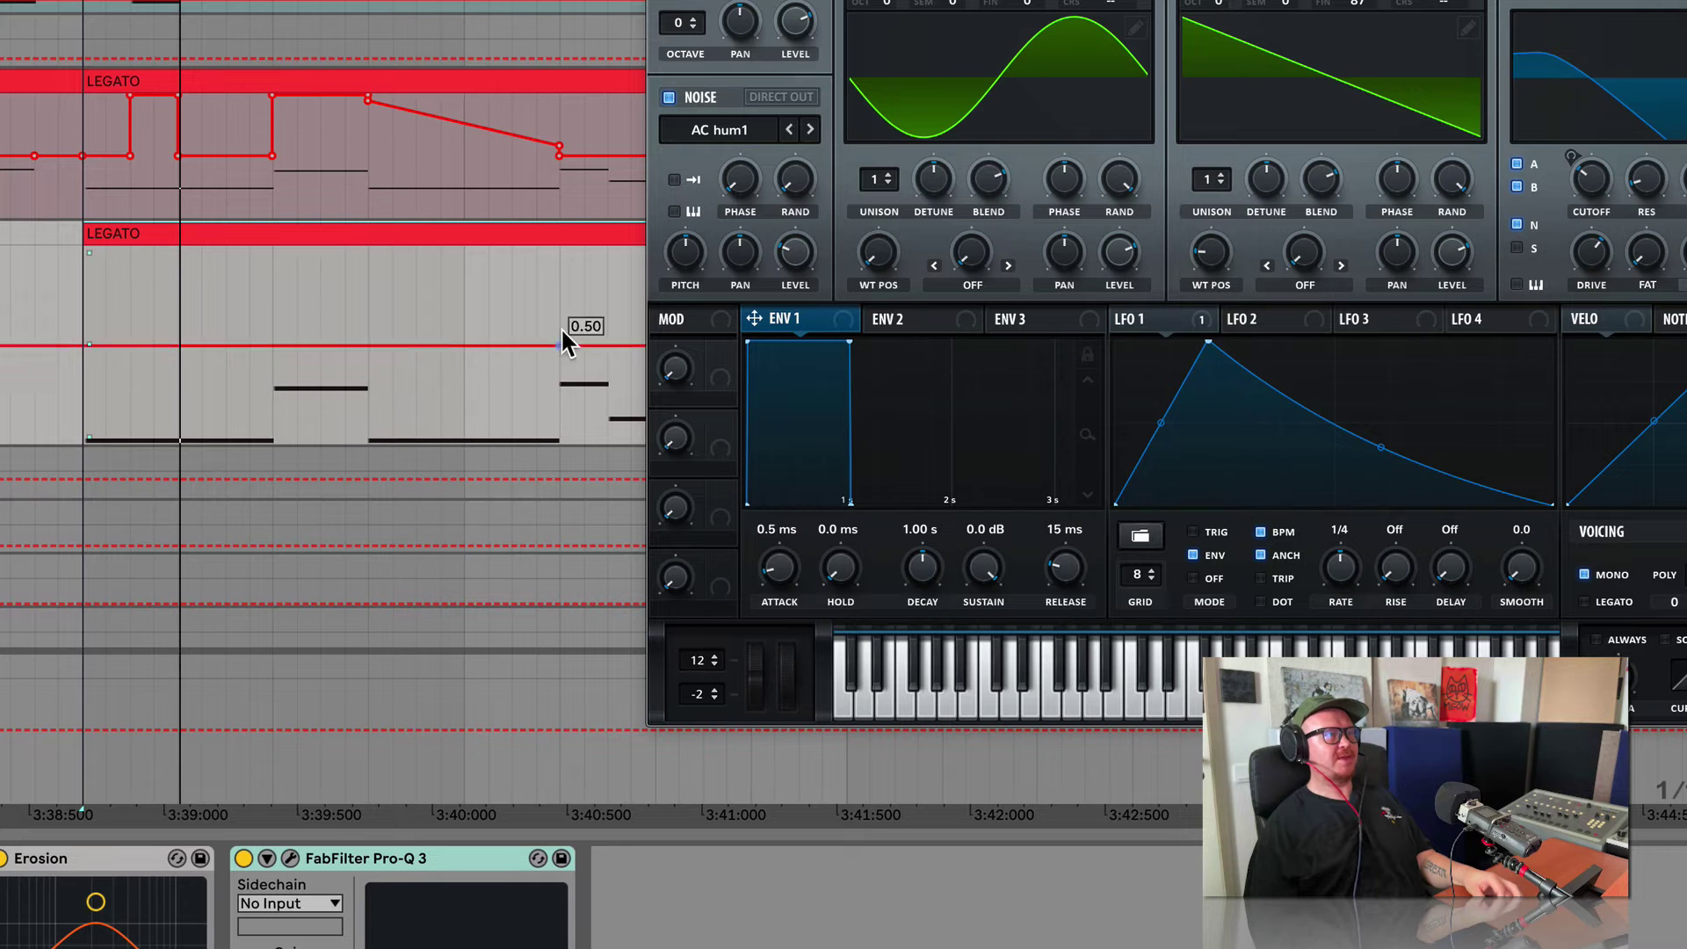
# Draw a pitch-bend step up to 1.00 from 155.2 to 155.3 in 7 Serum's Pitch Bend lane.
pyautogui.hscroll(1, 381, 420)
pyautogui.scroll(-2, 380, 420)
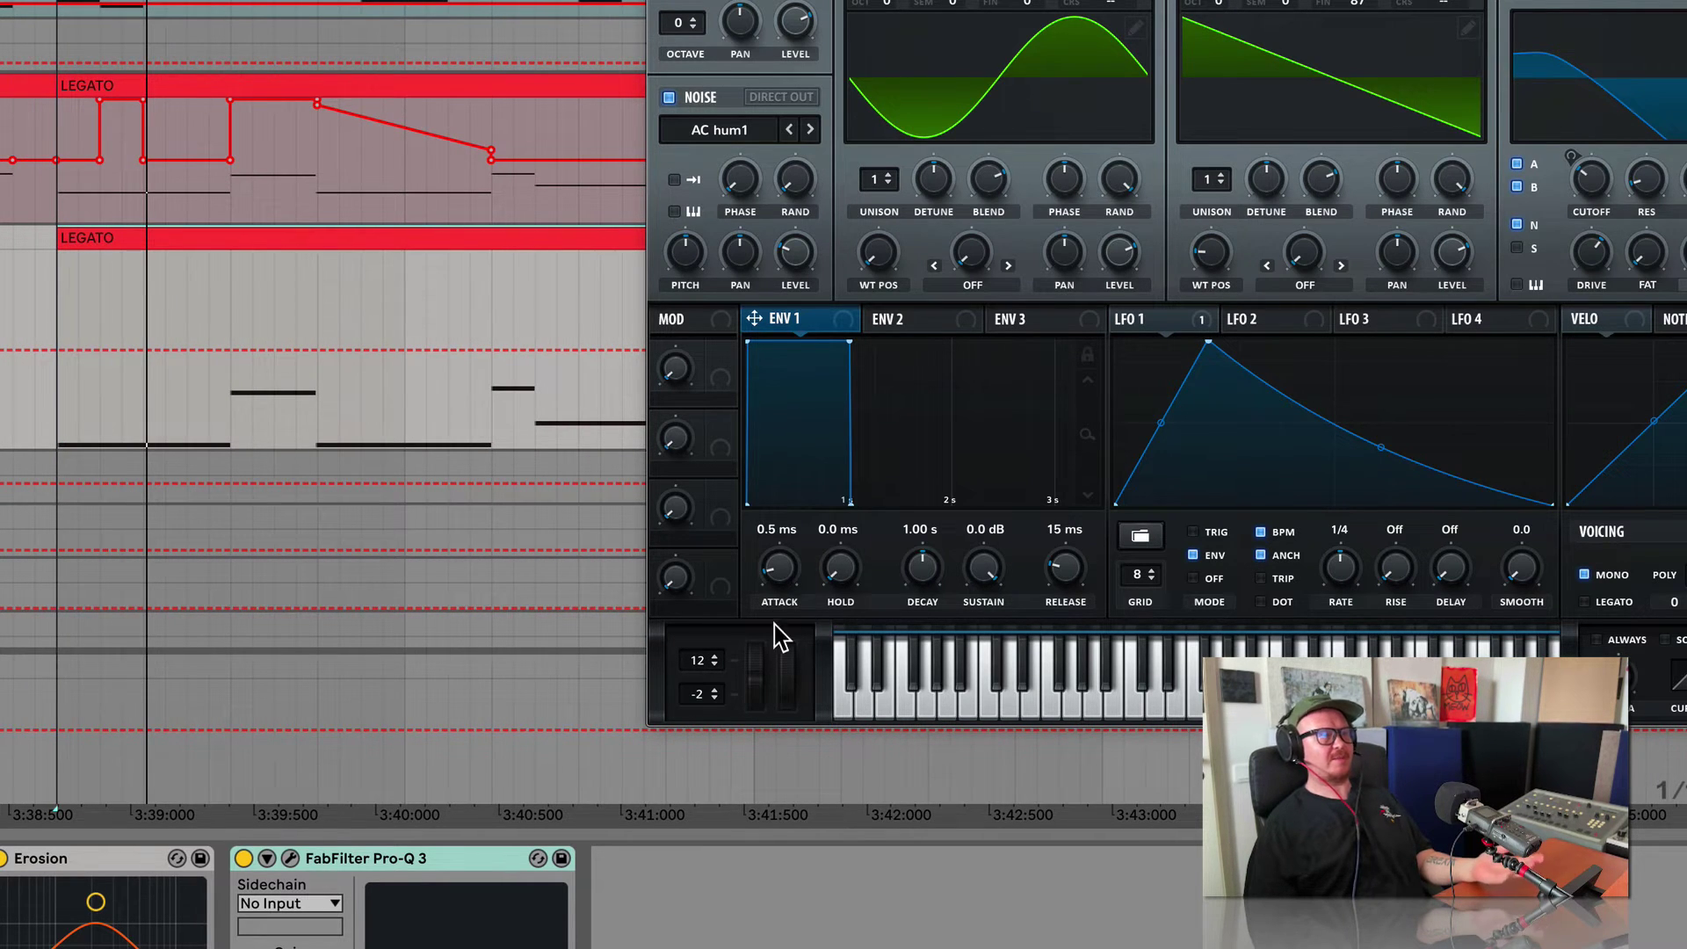
pyautogui.moveTo(759, 676); pyautogui.dragTo(777, 728)
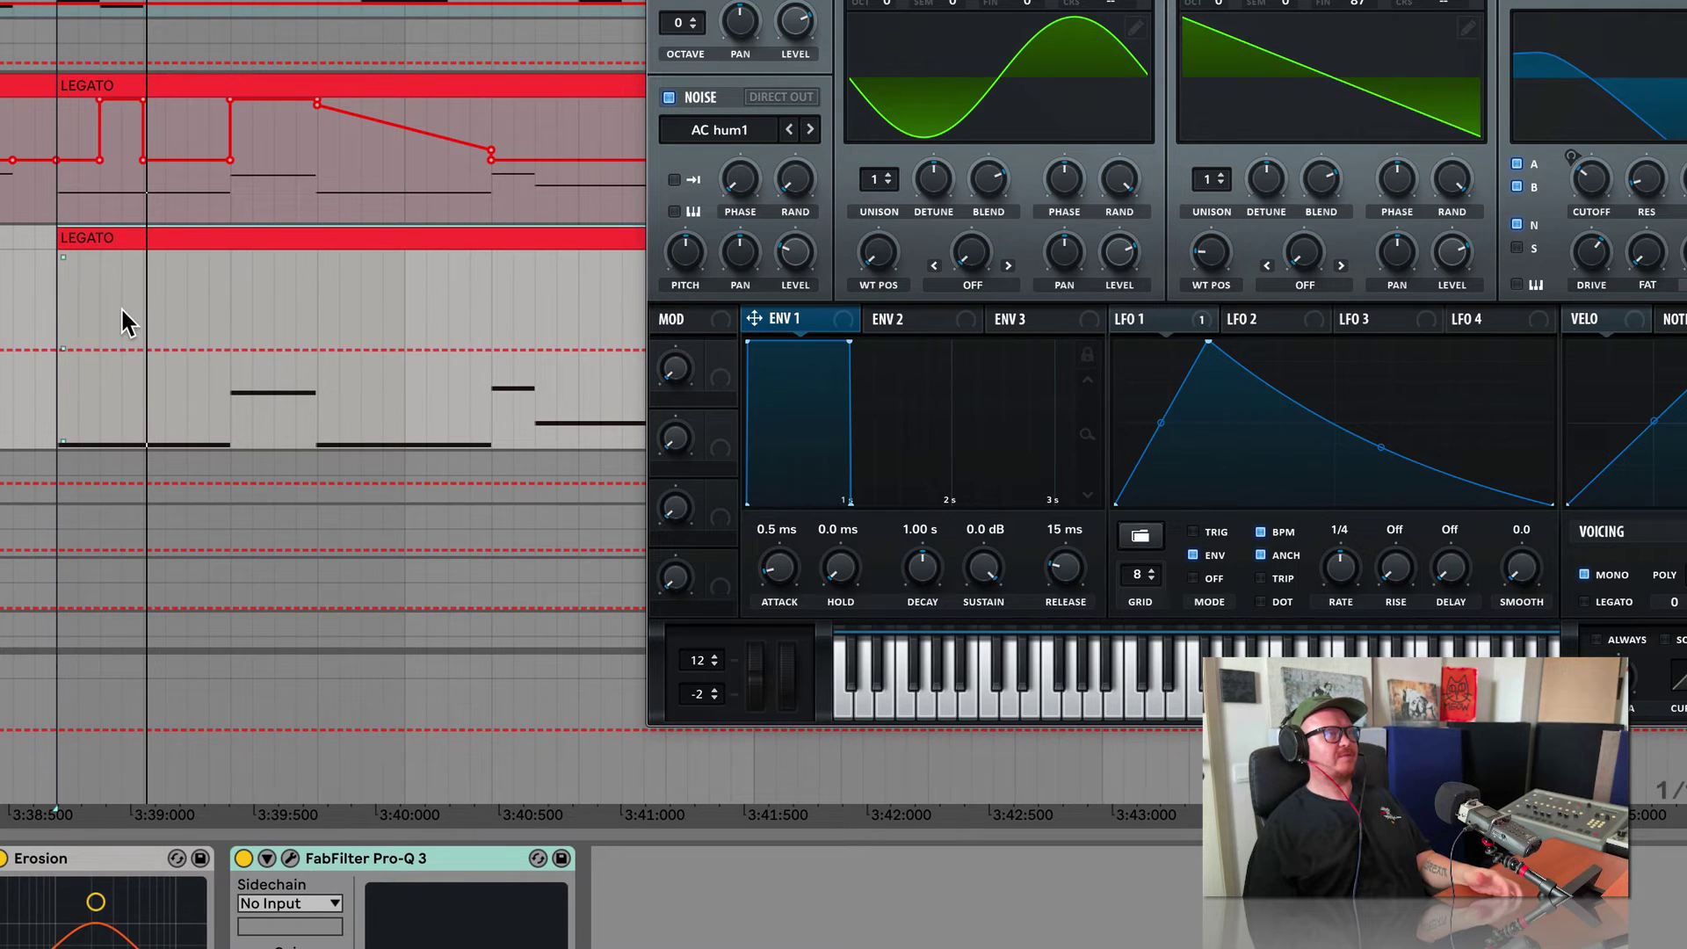
pyautogui.click(162, 288)
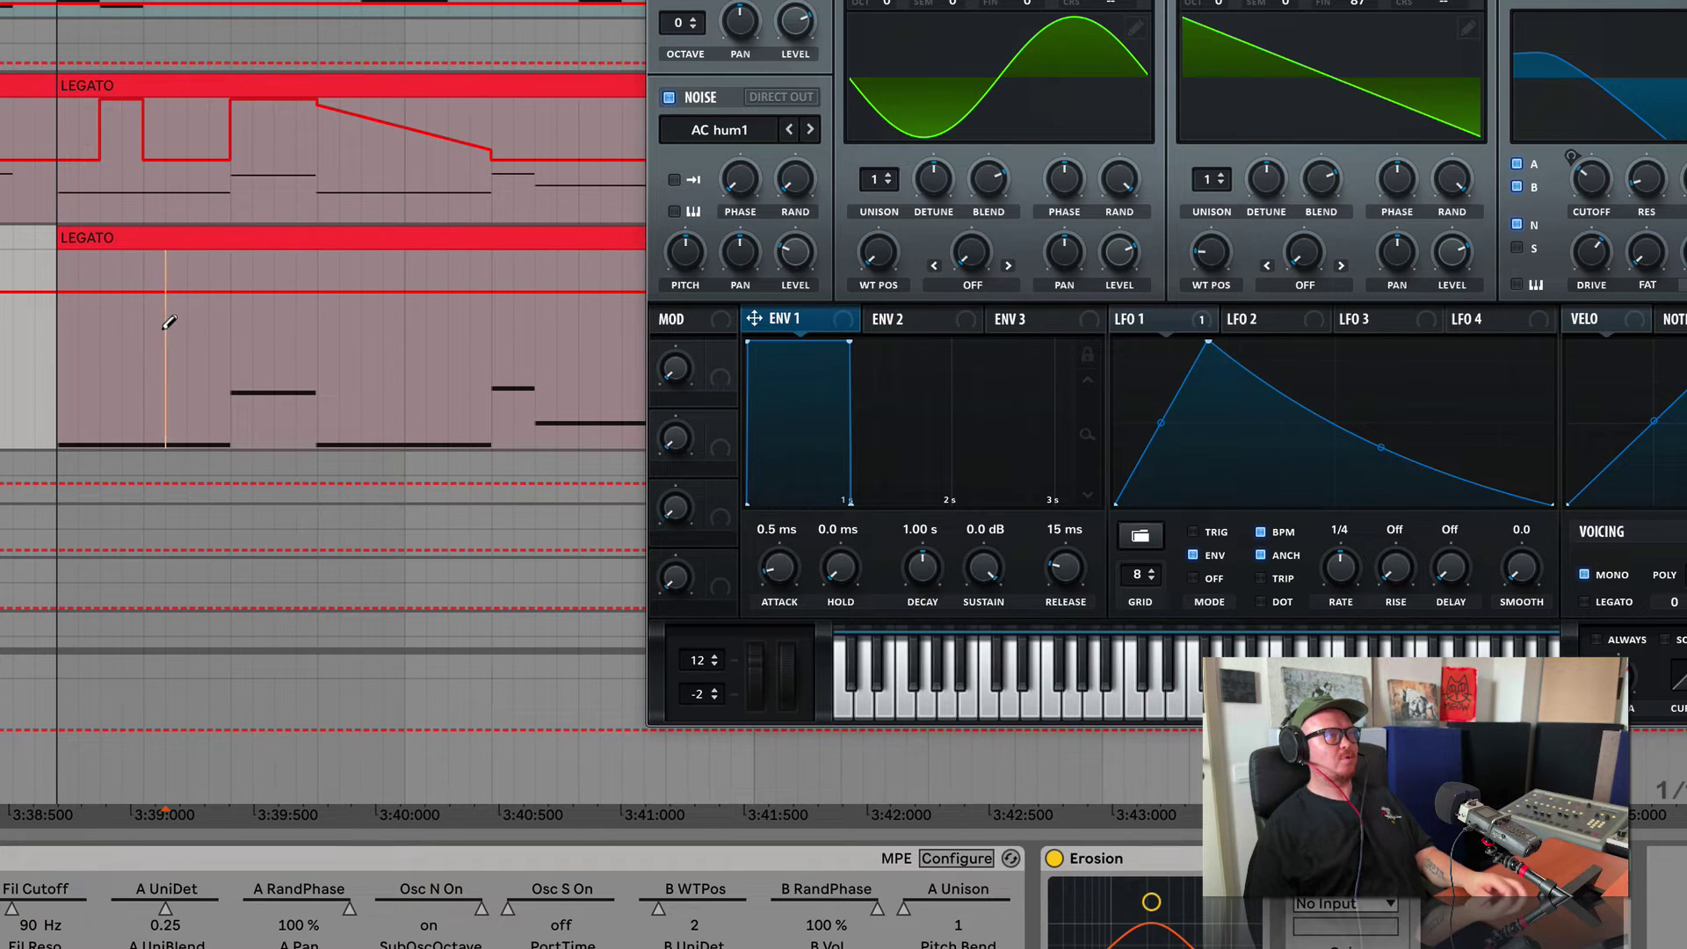
pyautogui.hotkey('ctrl', 'z')
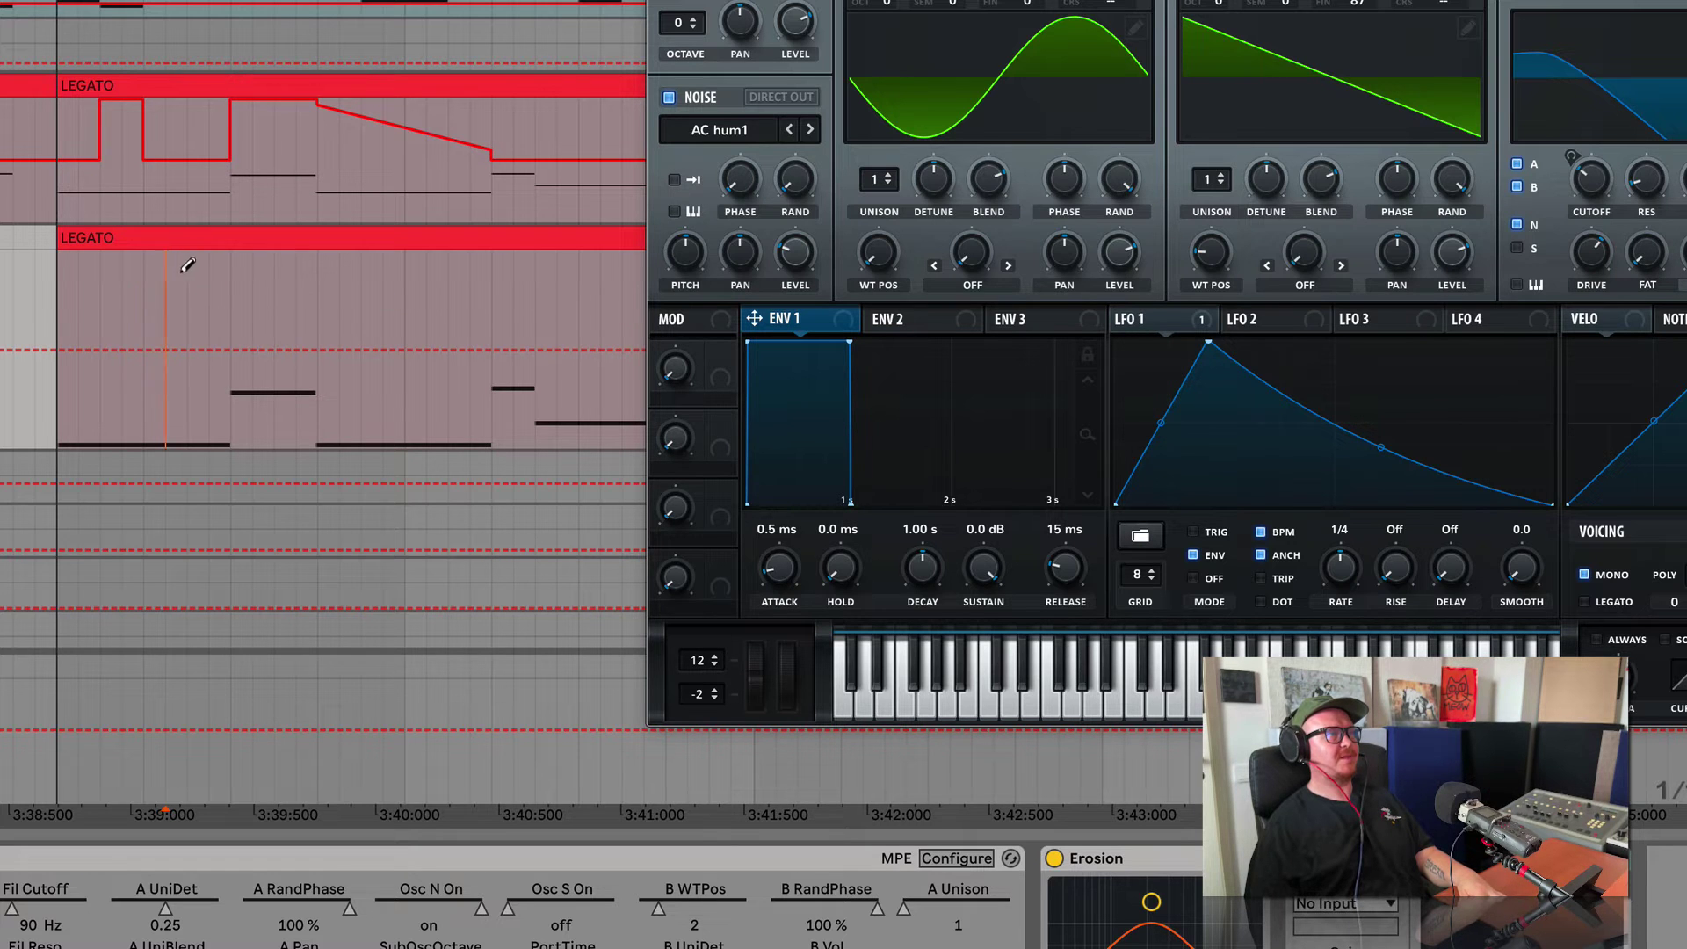
pyautogui.moveTo(187, 266)
pyautogui.mouseDown()
pyautogui.moveTo(170, 264)
pyautogui.moveTo(213, 251)
pyautogui.mouseUp()
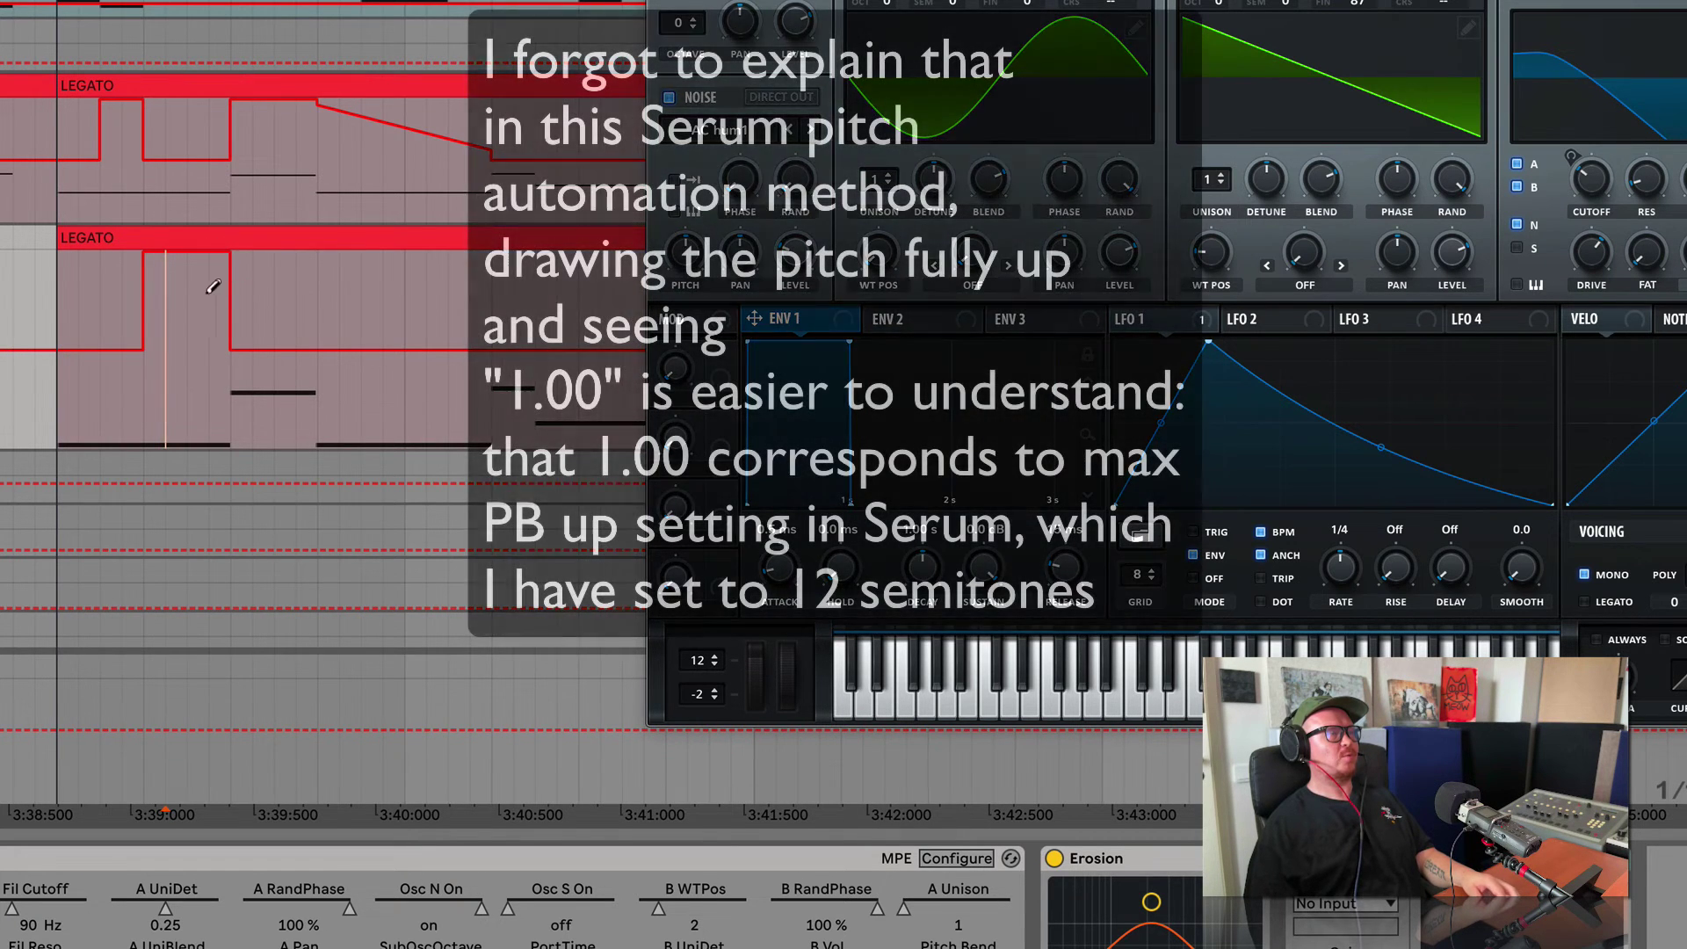
pyautogui.press('b')
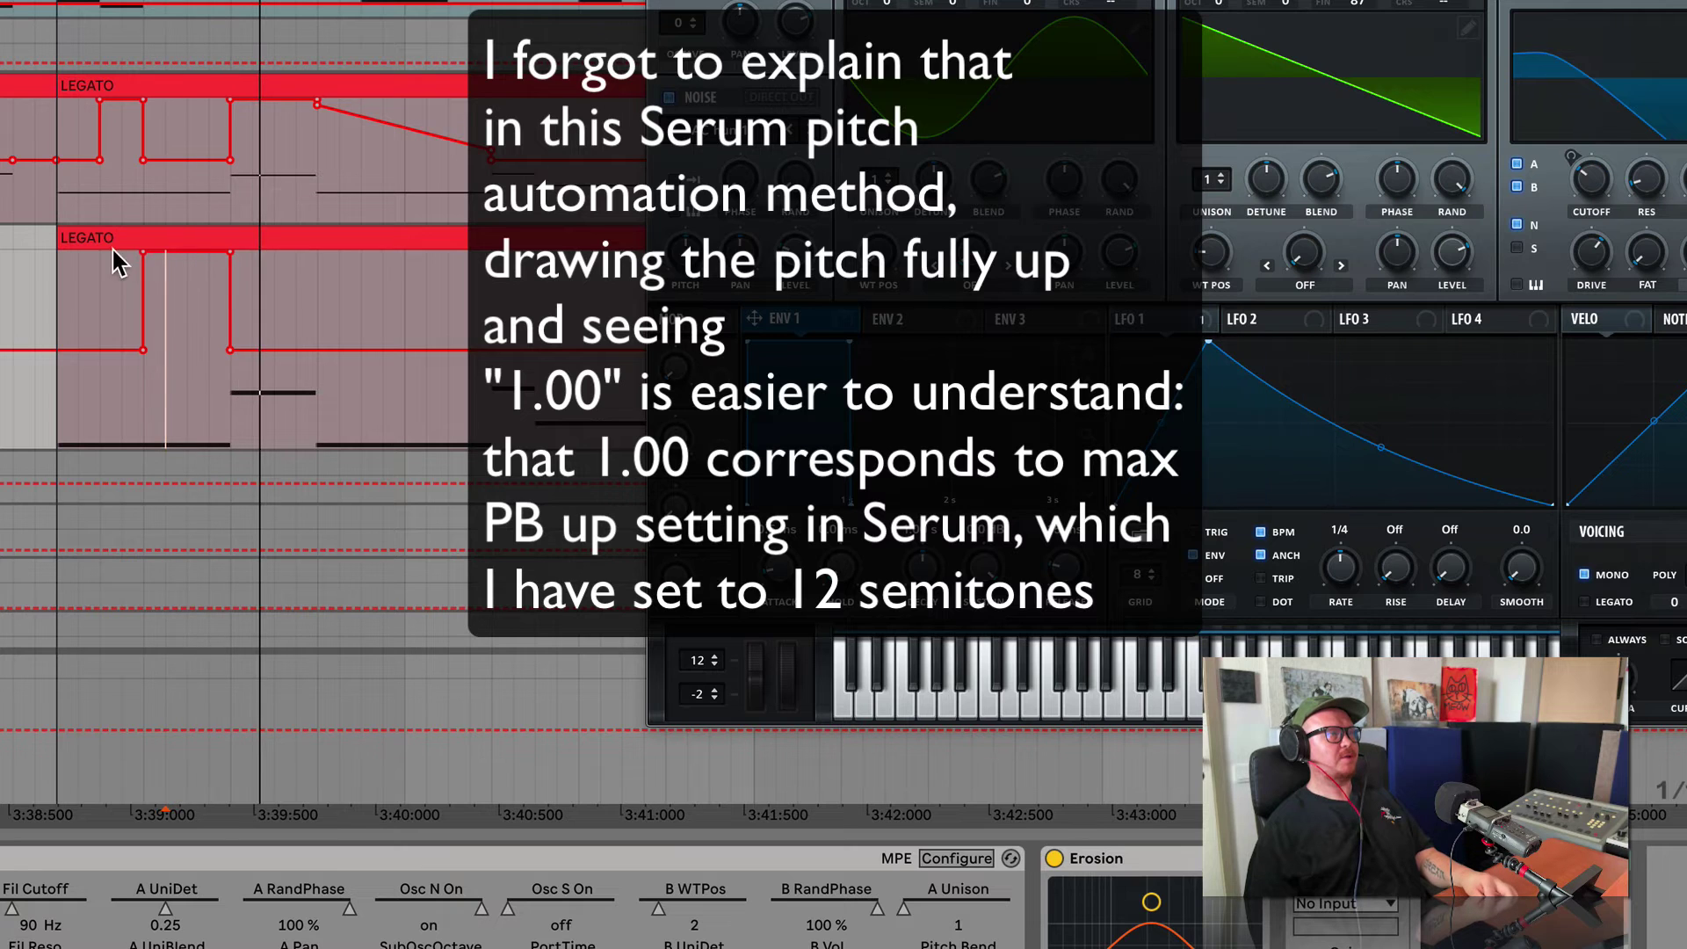
pyautogui.click(93, 236)
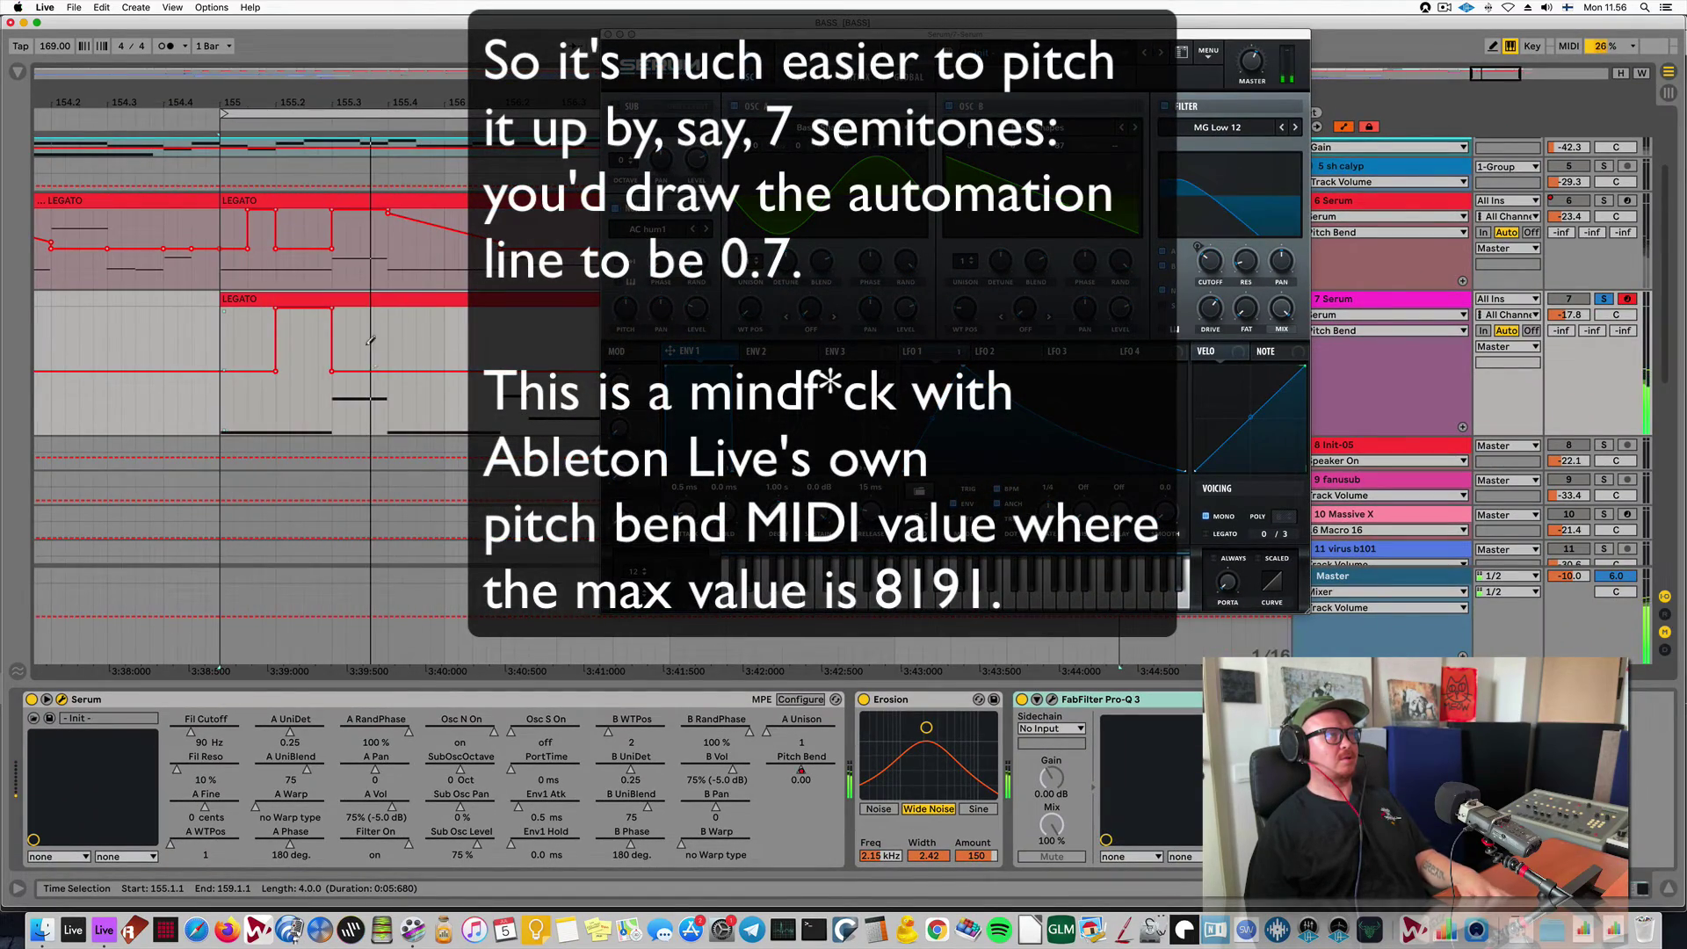
# Extend the full upward bend to bar 156 and turn its part from 155.3 into a ramp from 1.00 down to 0.50.
pyautogui.press('b')
pyautogui.click(355, 299)
pyautogui.moveTo(356, 298); pyautogui.dragTo(434, 305)
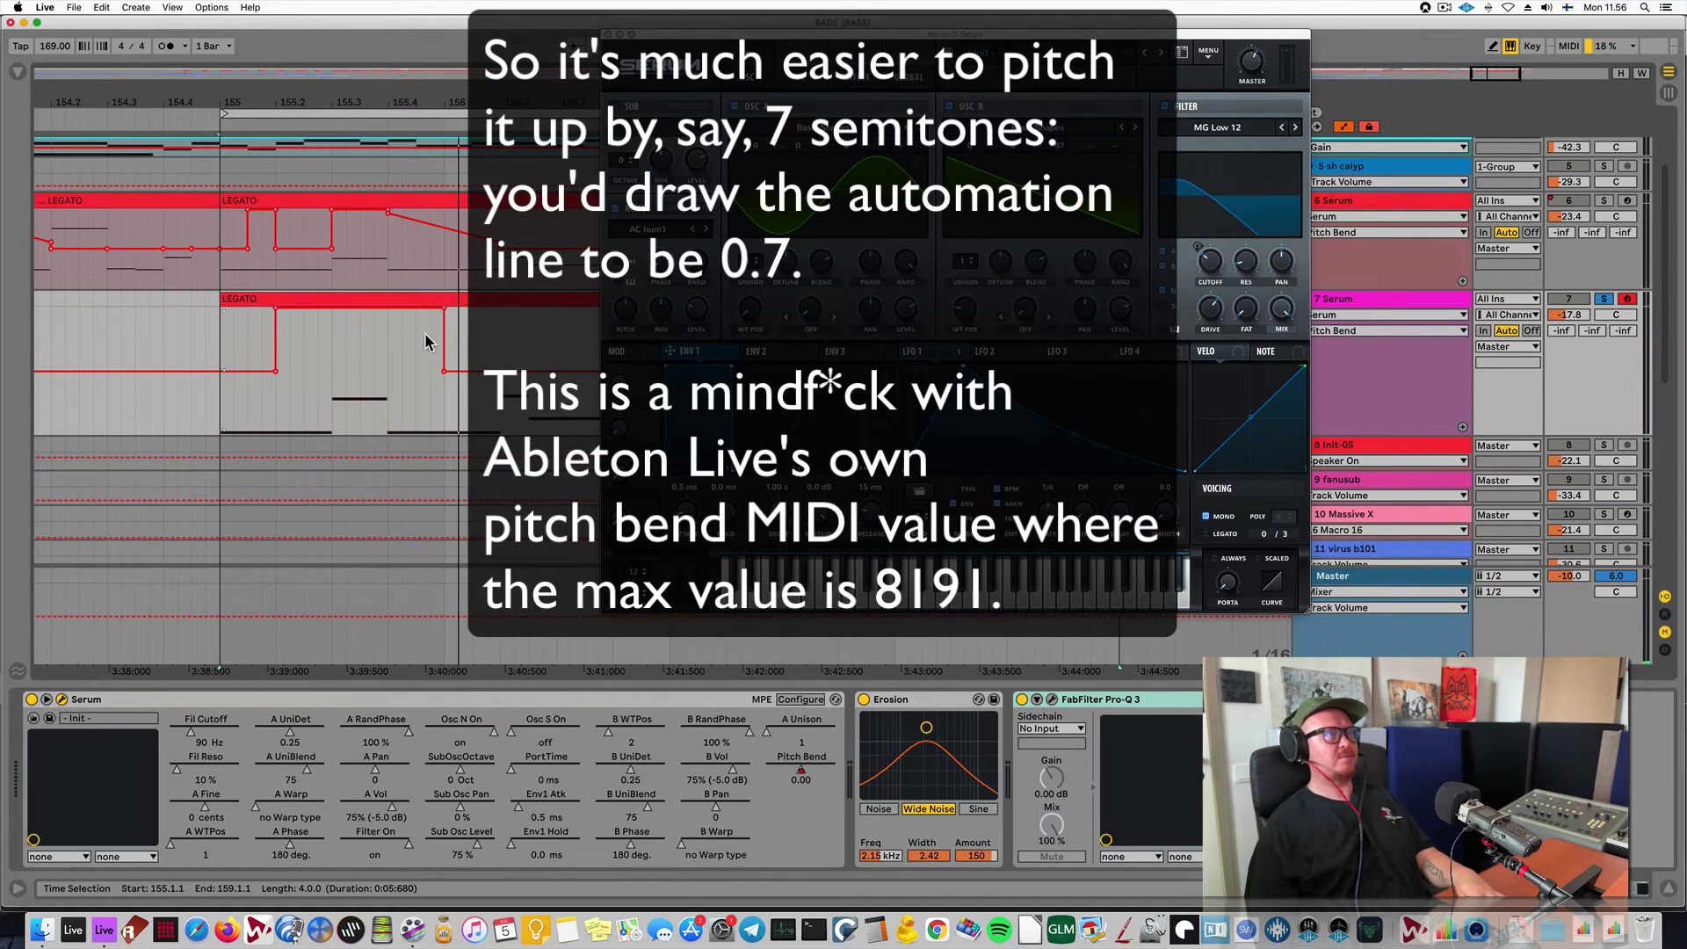
pyautogui.click(334, 308)
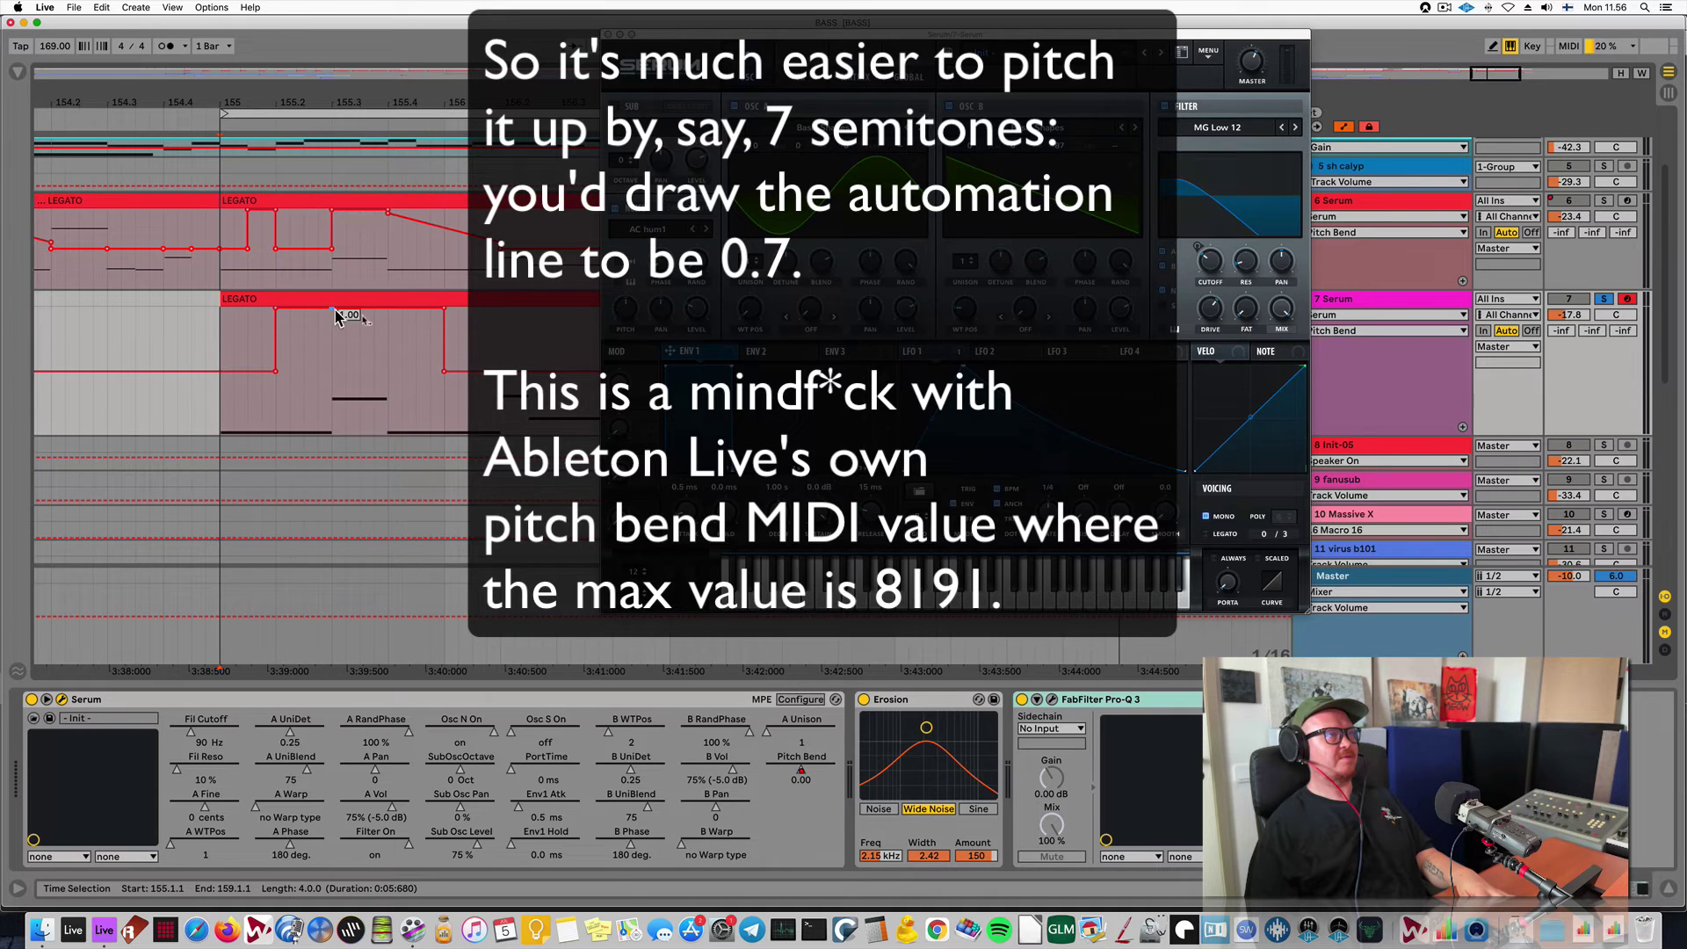
pyautogui.click(446, 315)
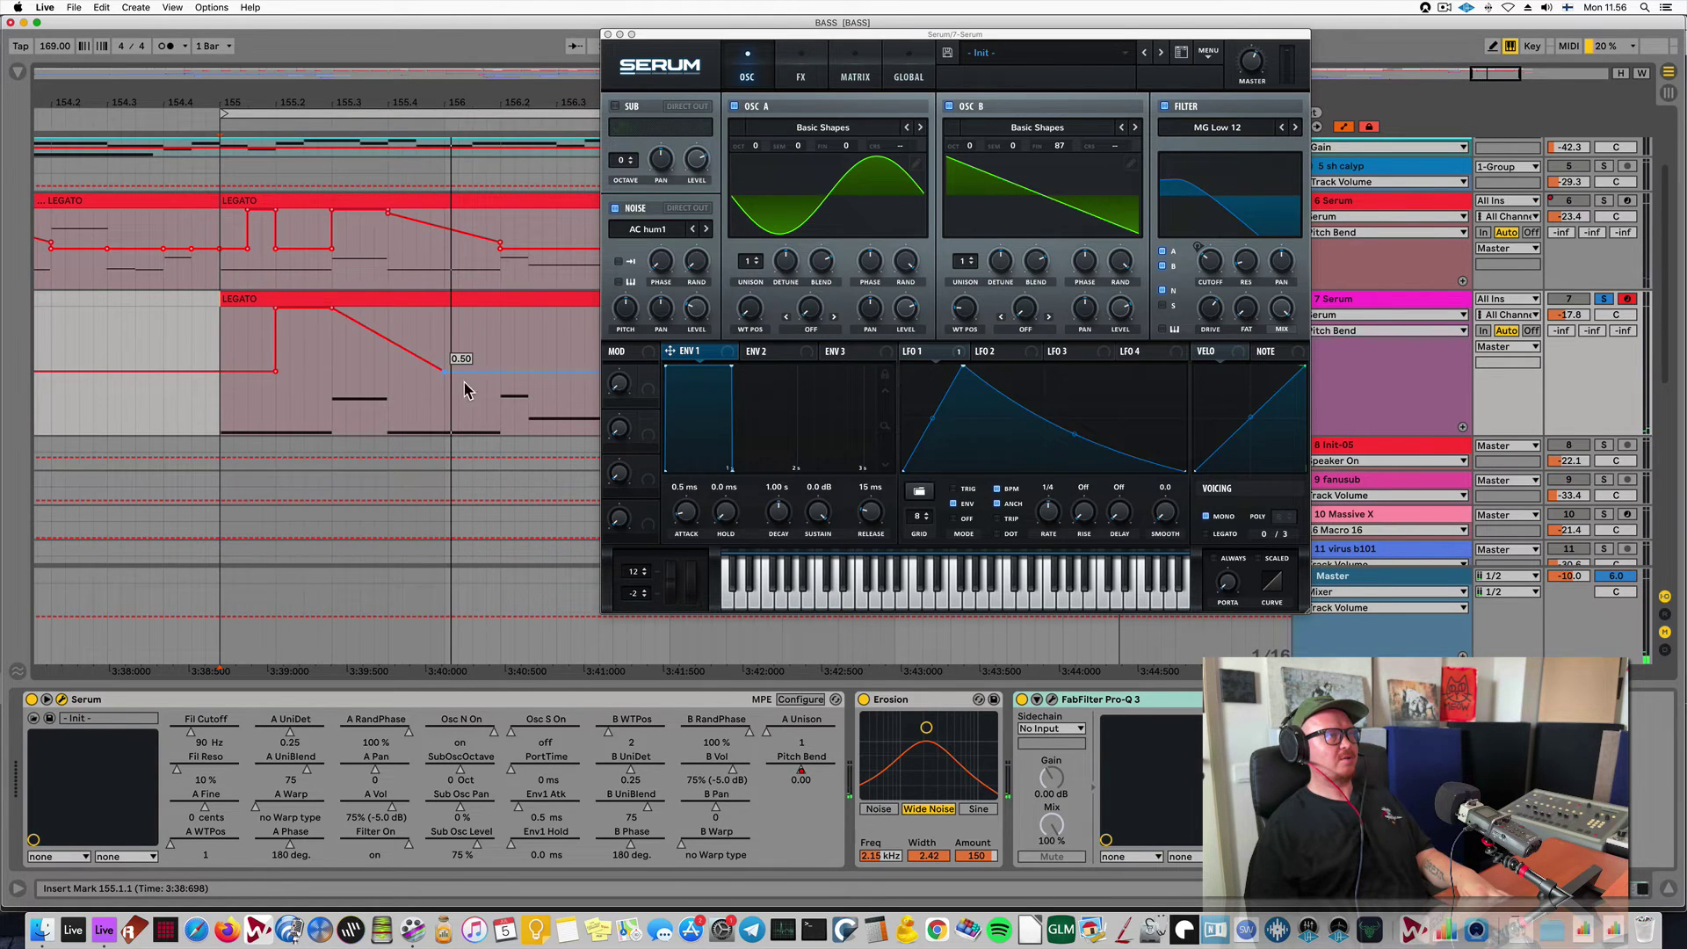
# Add a dip to the lane's minimum just before bar 156 so the ramp falls fully and rises back to centre.
pyautogui.scroll(3, 457, 387)
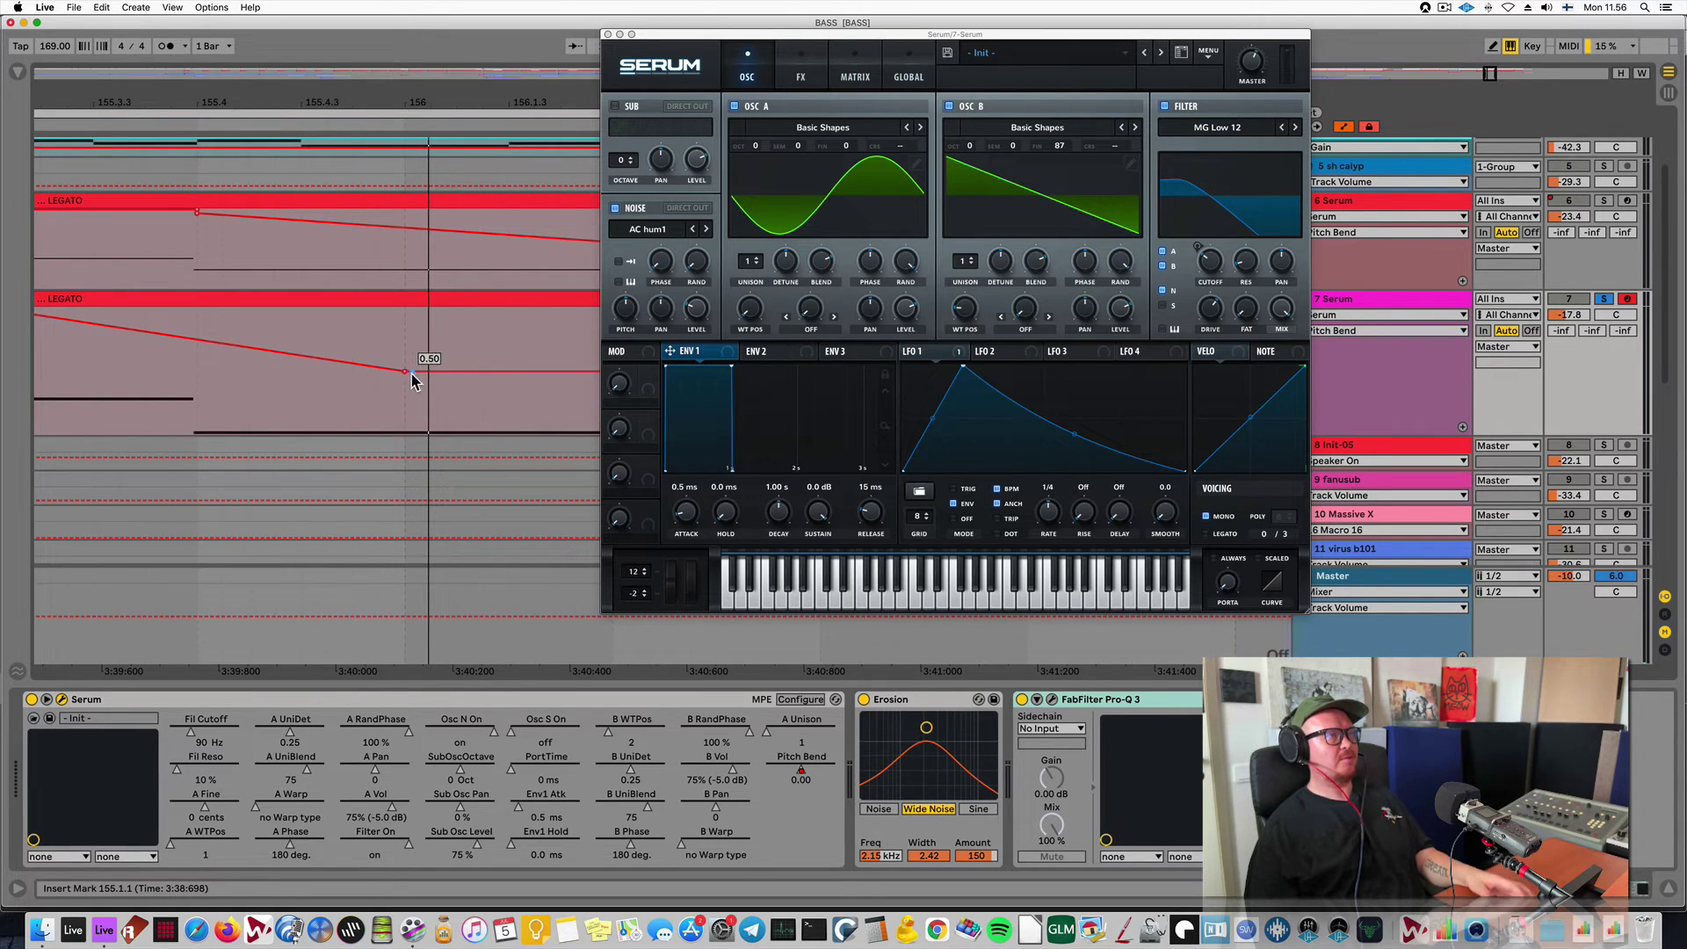
pyautogui.moveTo(469, 376); pyautogui.dragTo(352, 432)
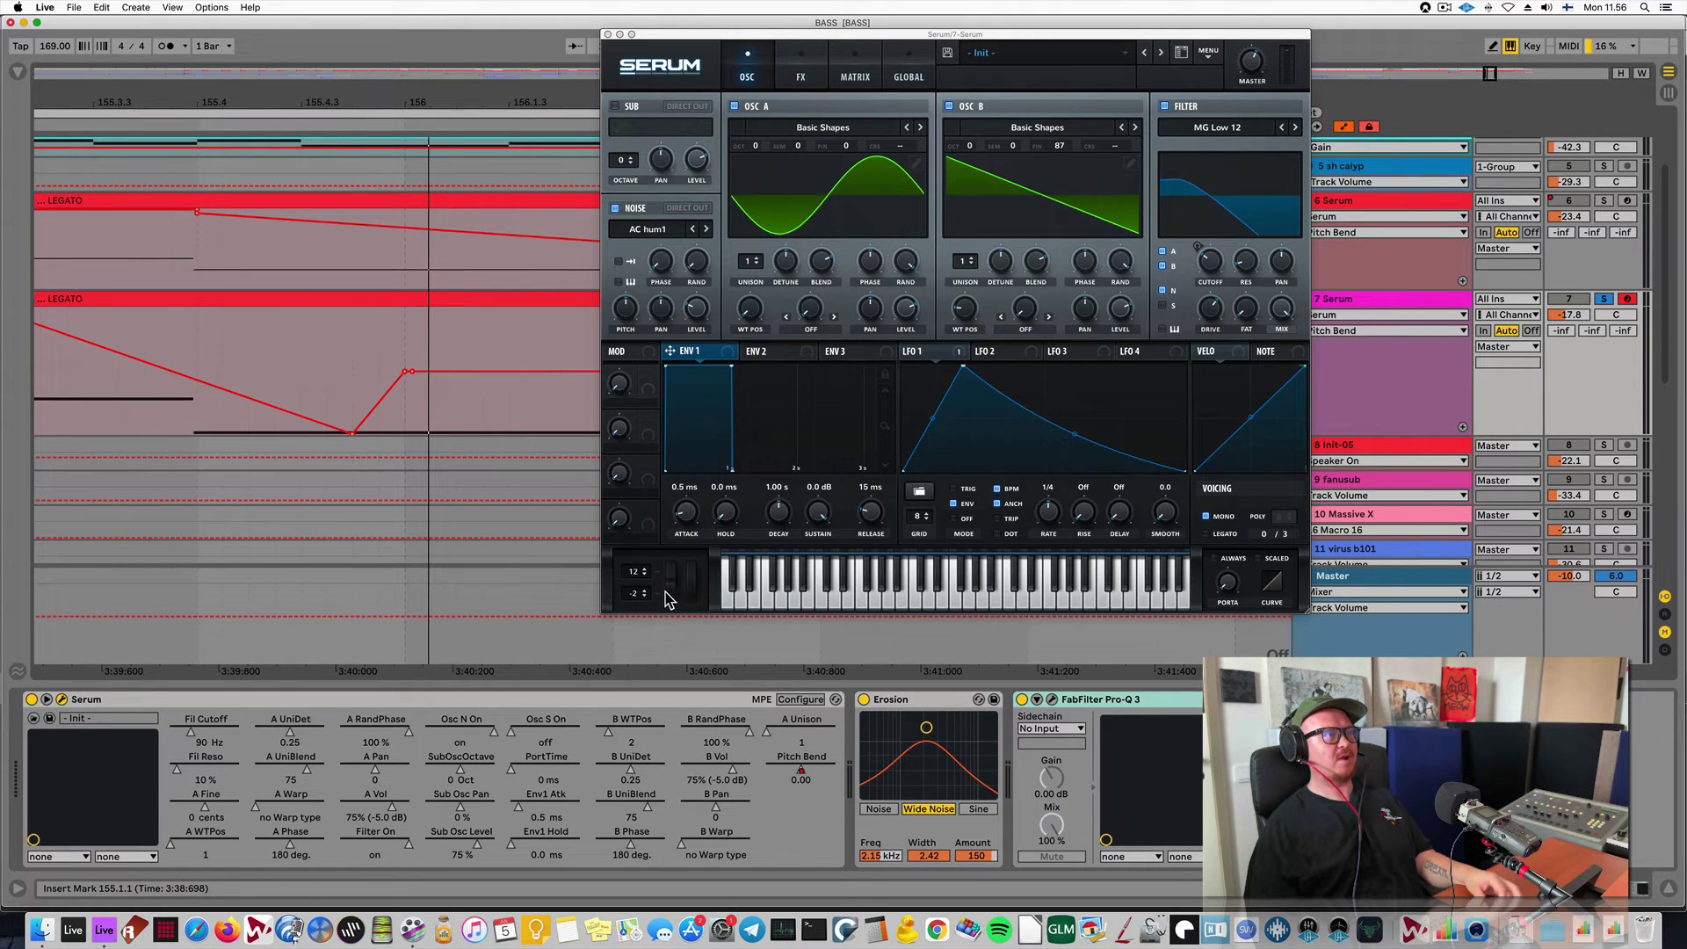
pyautogui.moveTo(555, 88); pyautogui.dragTo(555, 44)
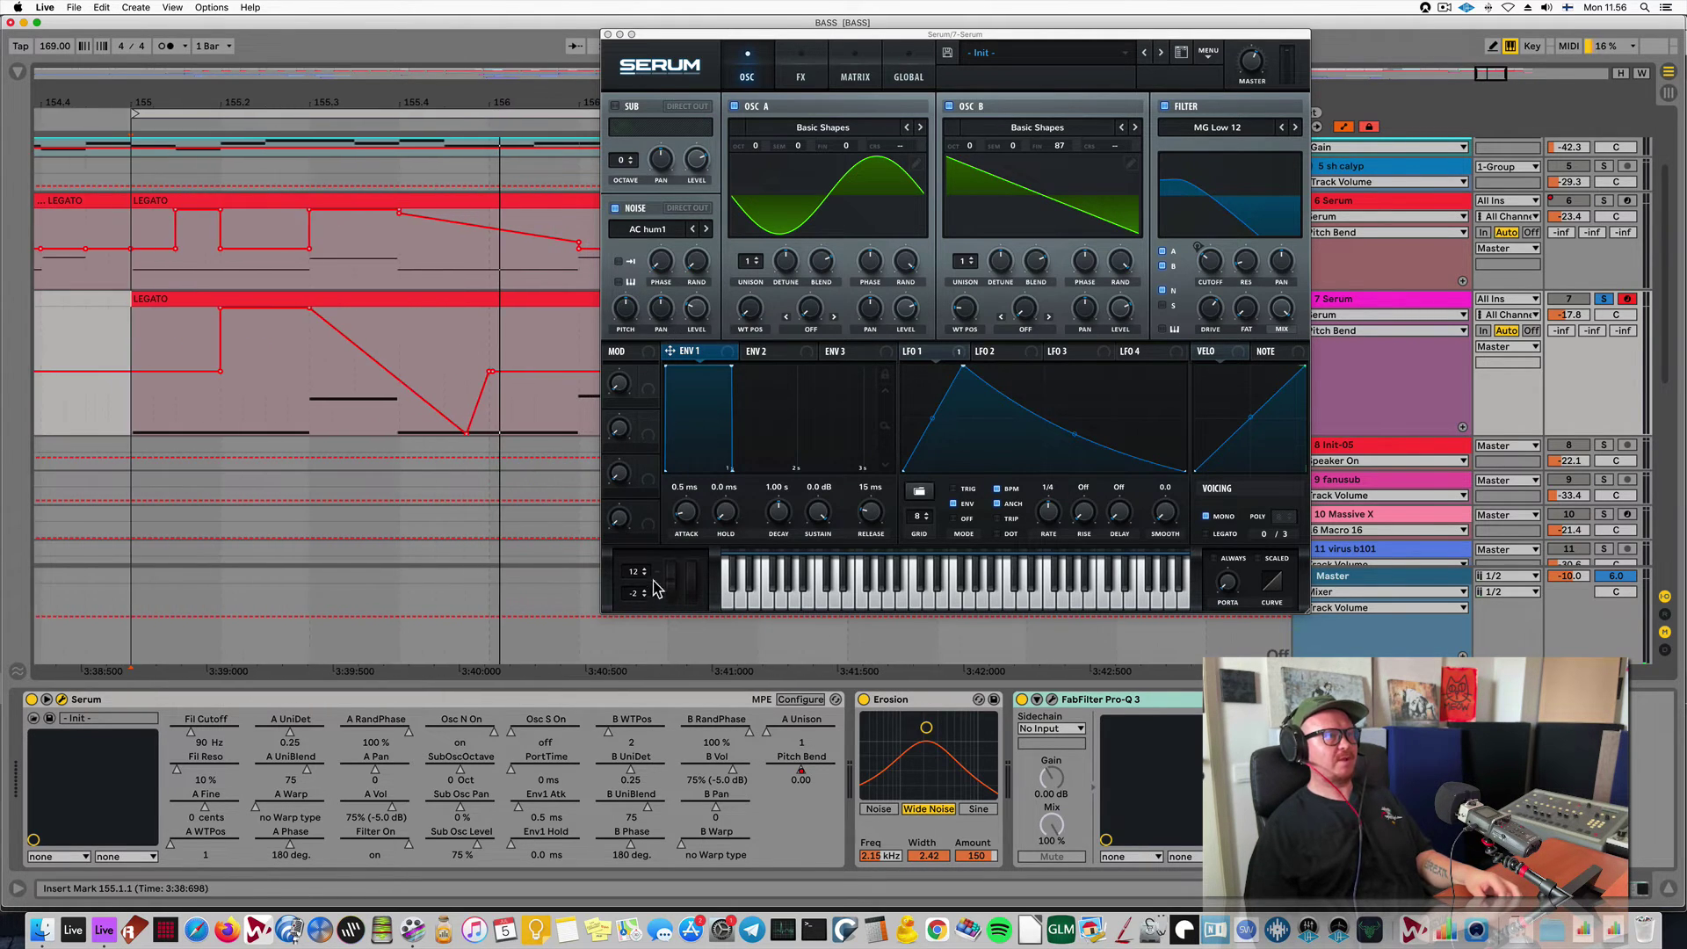
# Set Serum's downward pitch-bend range to -7 semitones, return the lane to Pitch Bend and play the passage.
pyautogui.moveTo(650, 594); pyautogui.dragTo(636, 624)
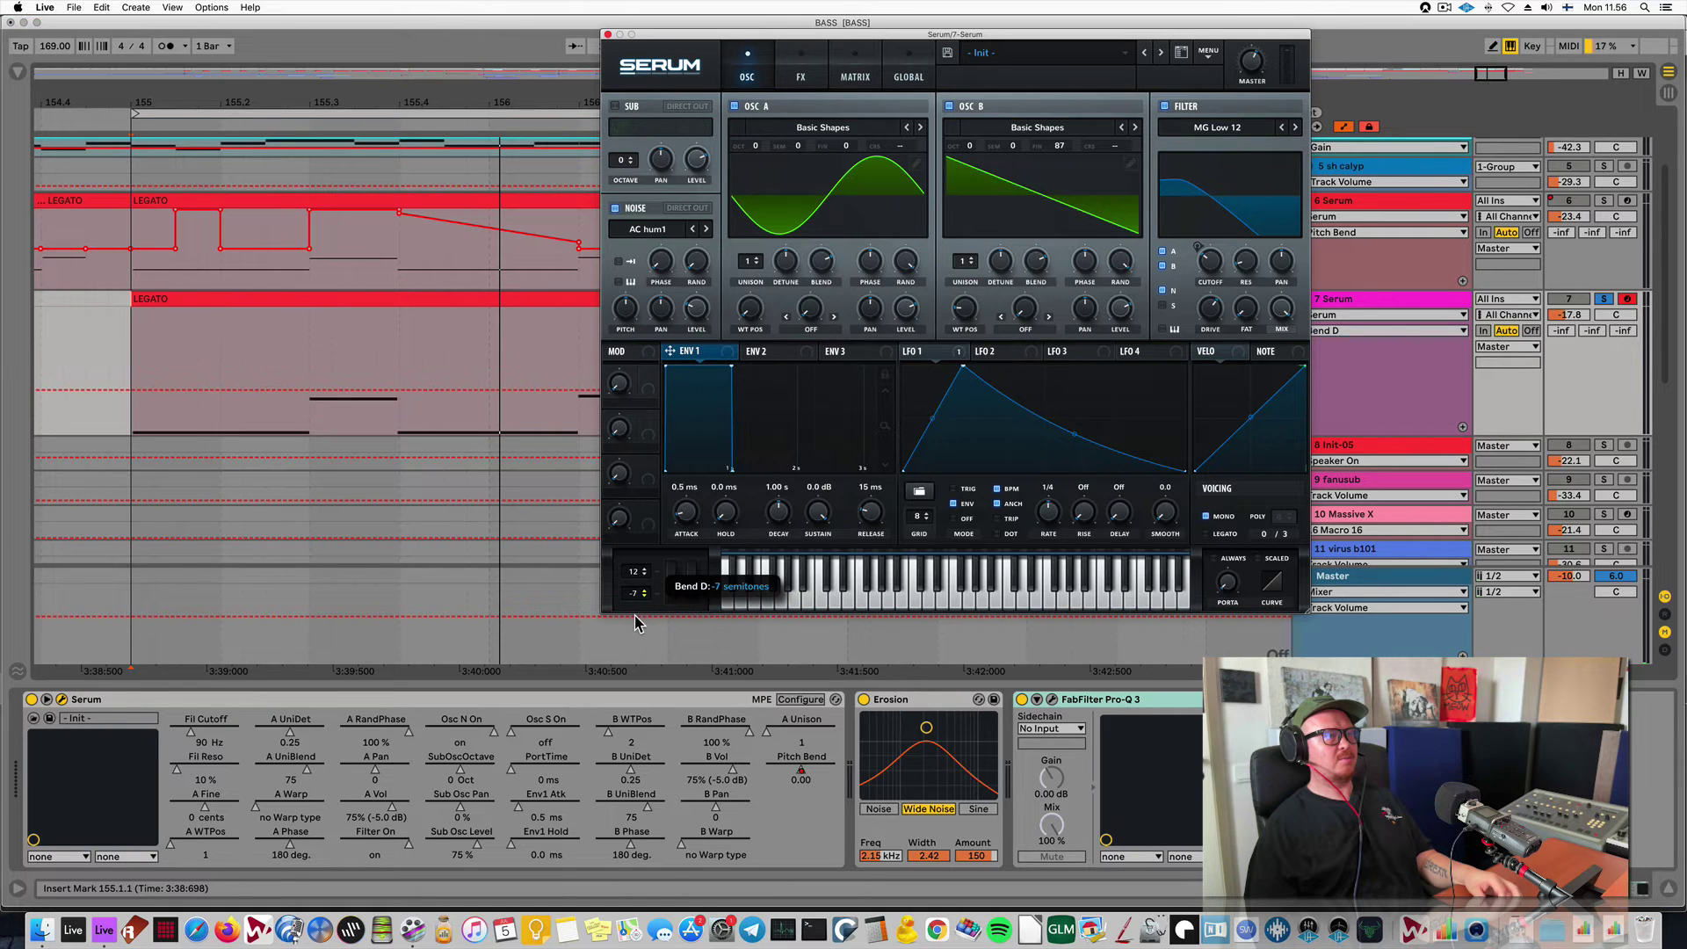
pyautogui.click(670, 587)
pyautogui.press('space')
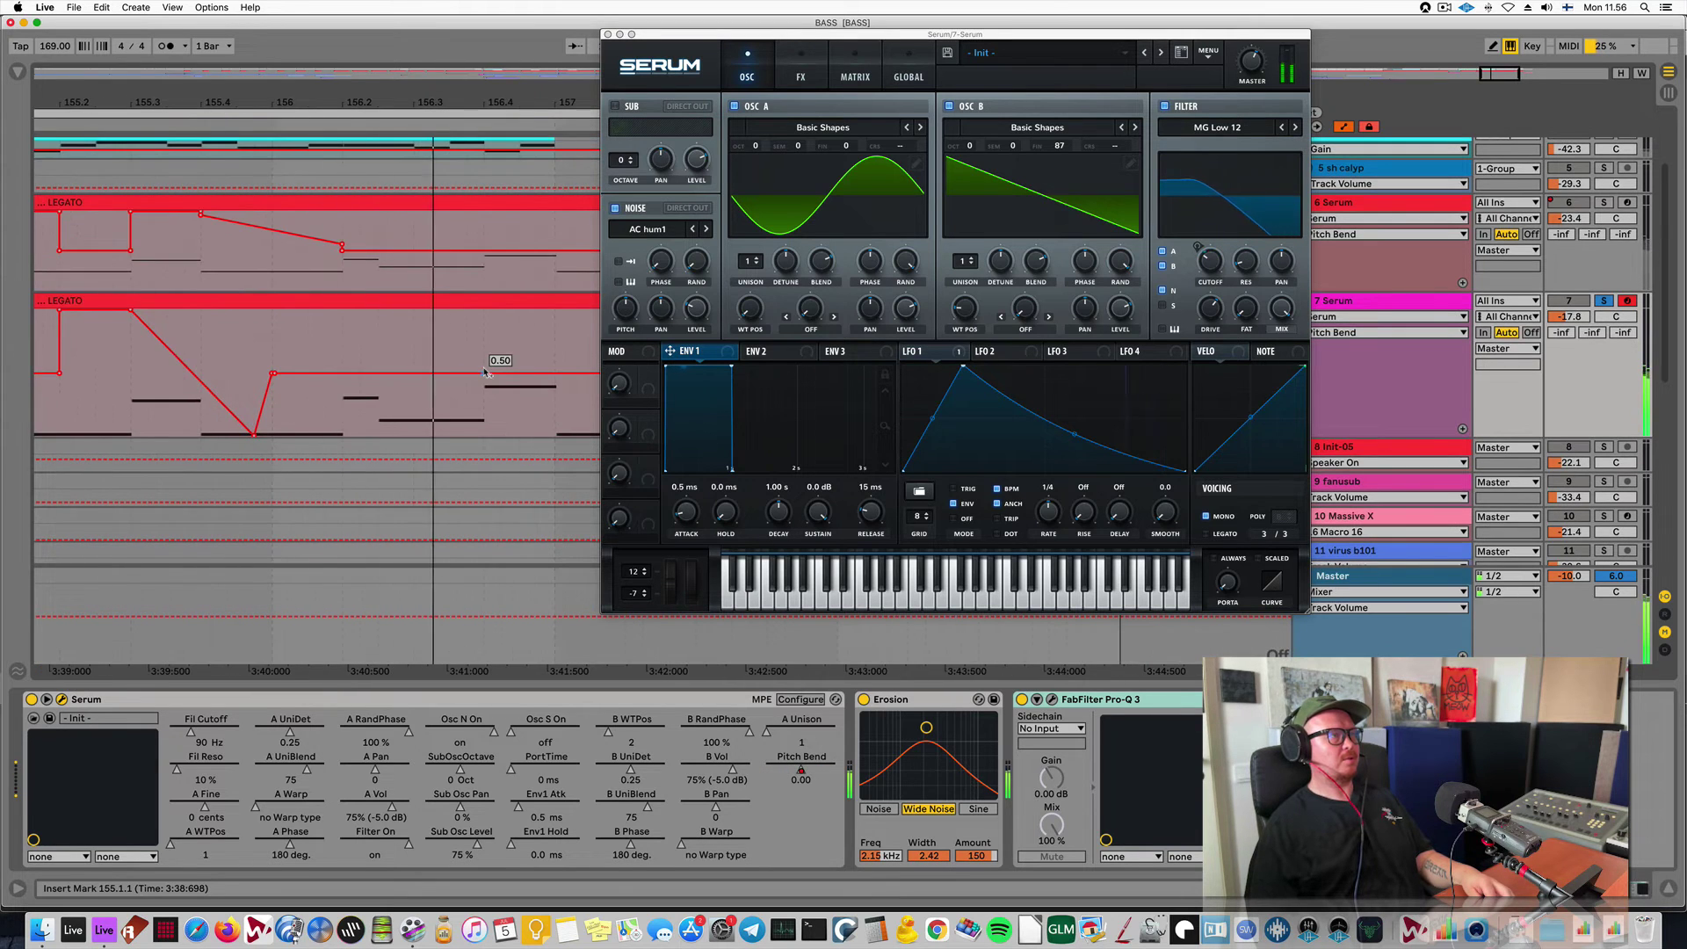
pyautogui.press('space')
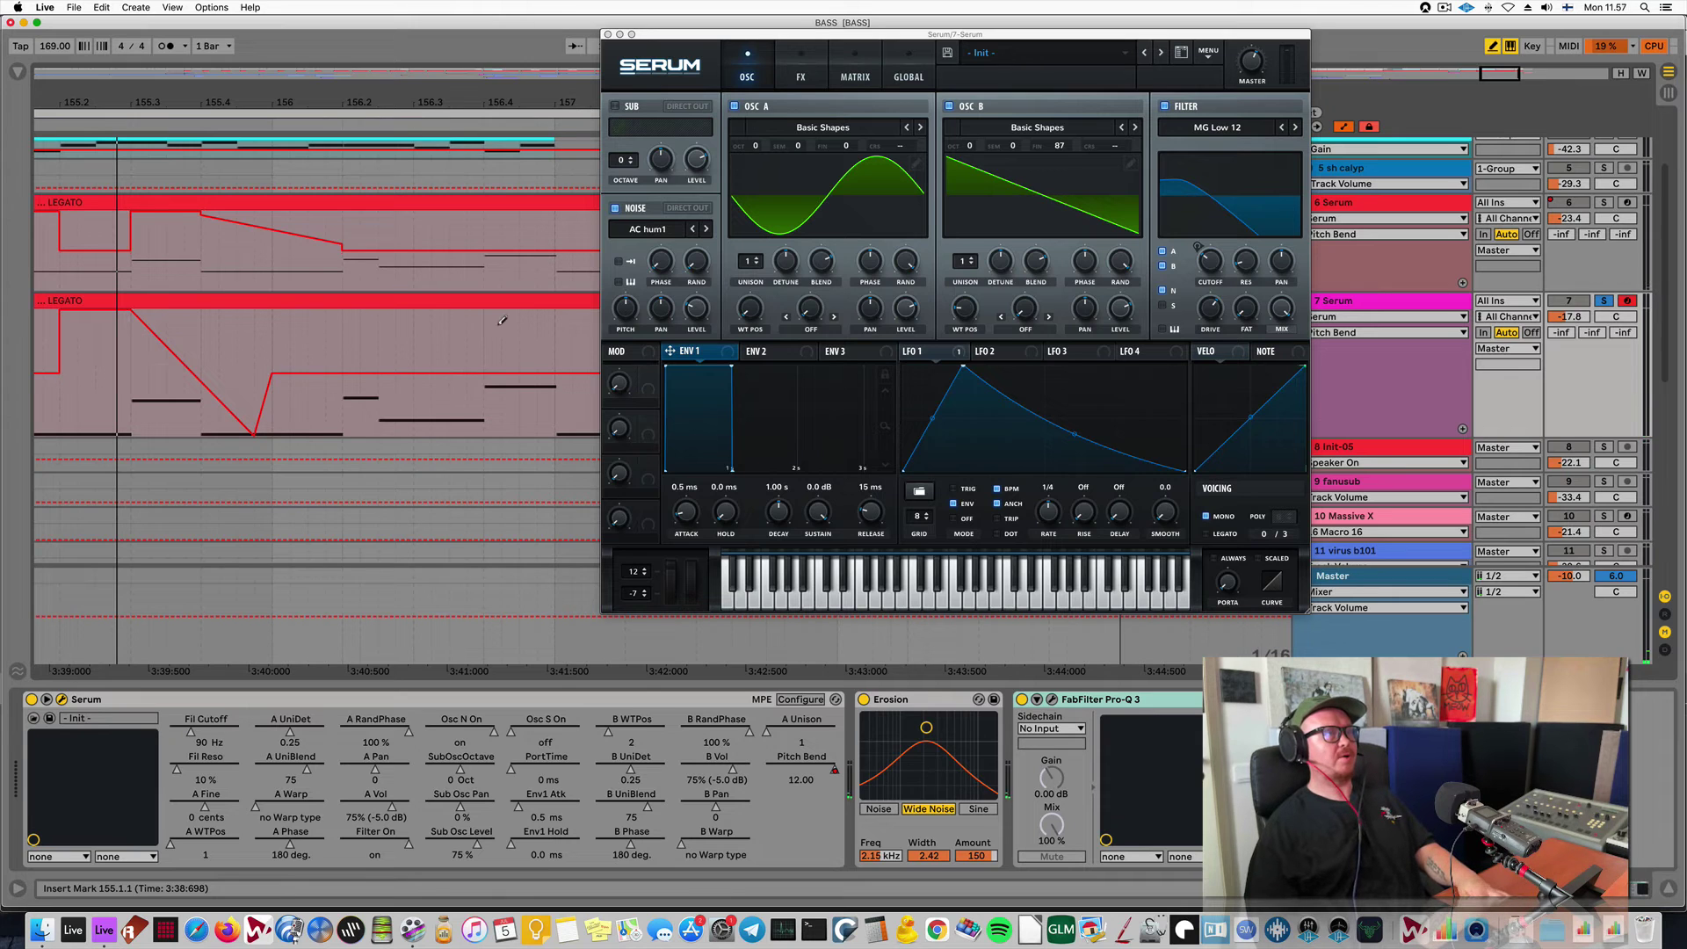
# Draw a second full upward pitch-bend step from 156.4 to bar 157 and play the clip.
pyautogui.moveTo(497, 304); pyautogui.dragTo(540, 302)
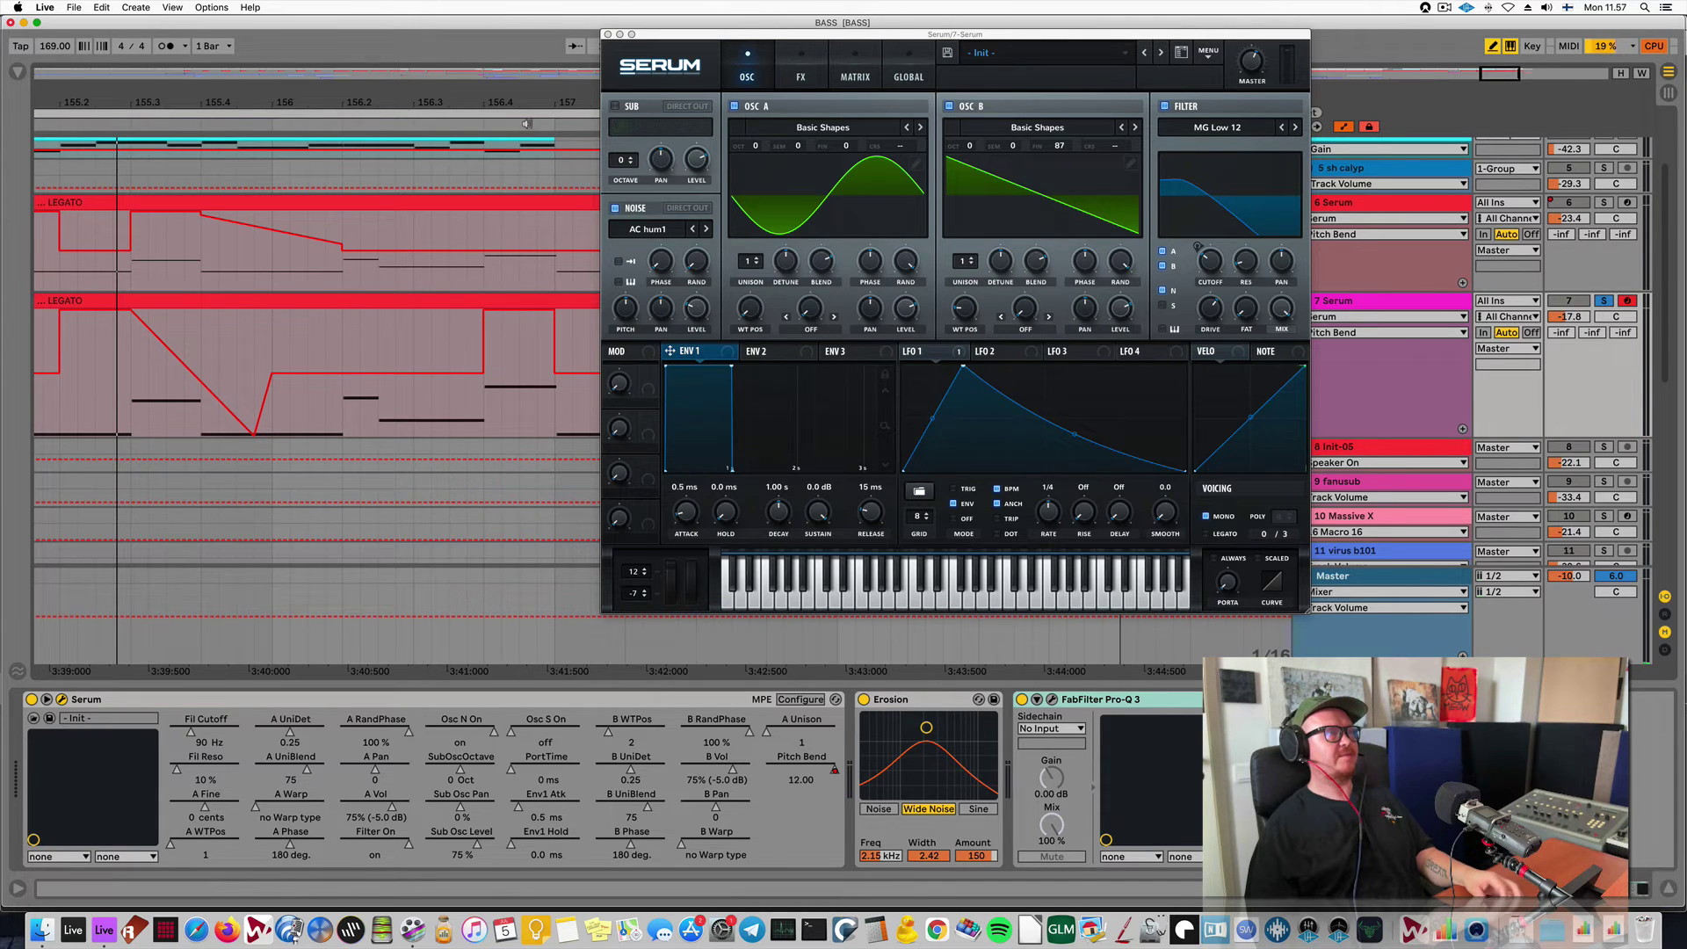
pyautogui.moveTo(525, 99); pyautogui.dragTo(525, 72)
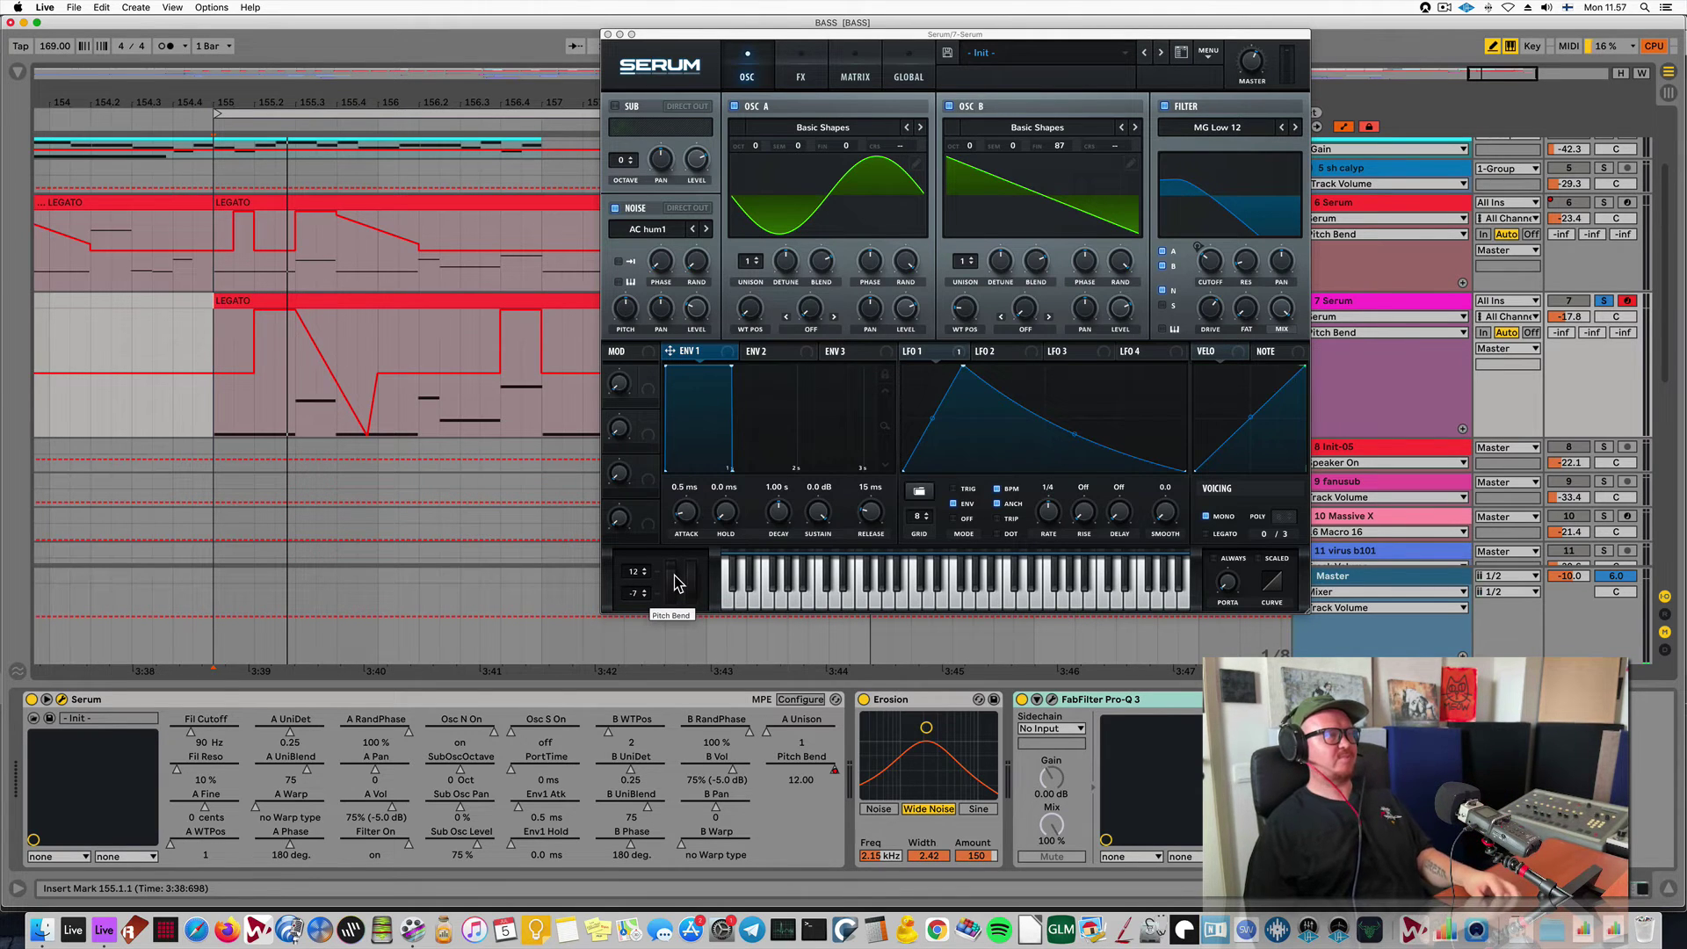
pyautogui.press('space')
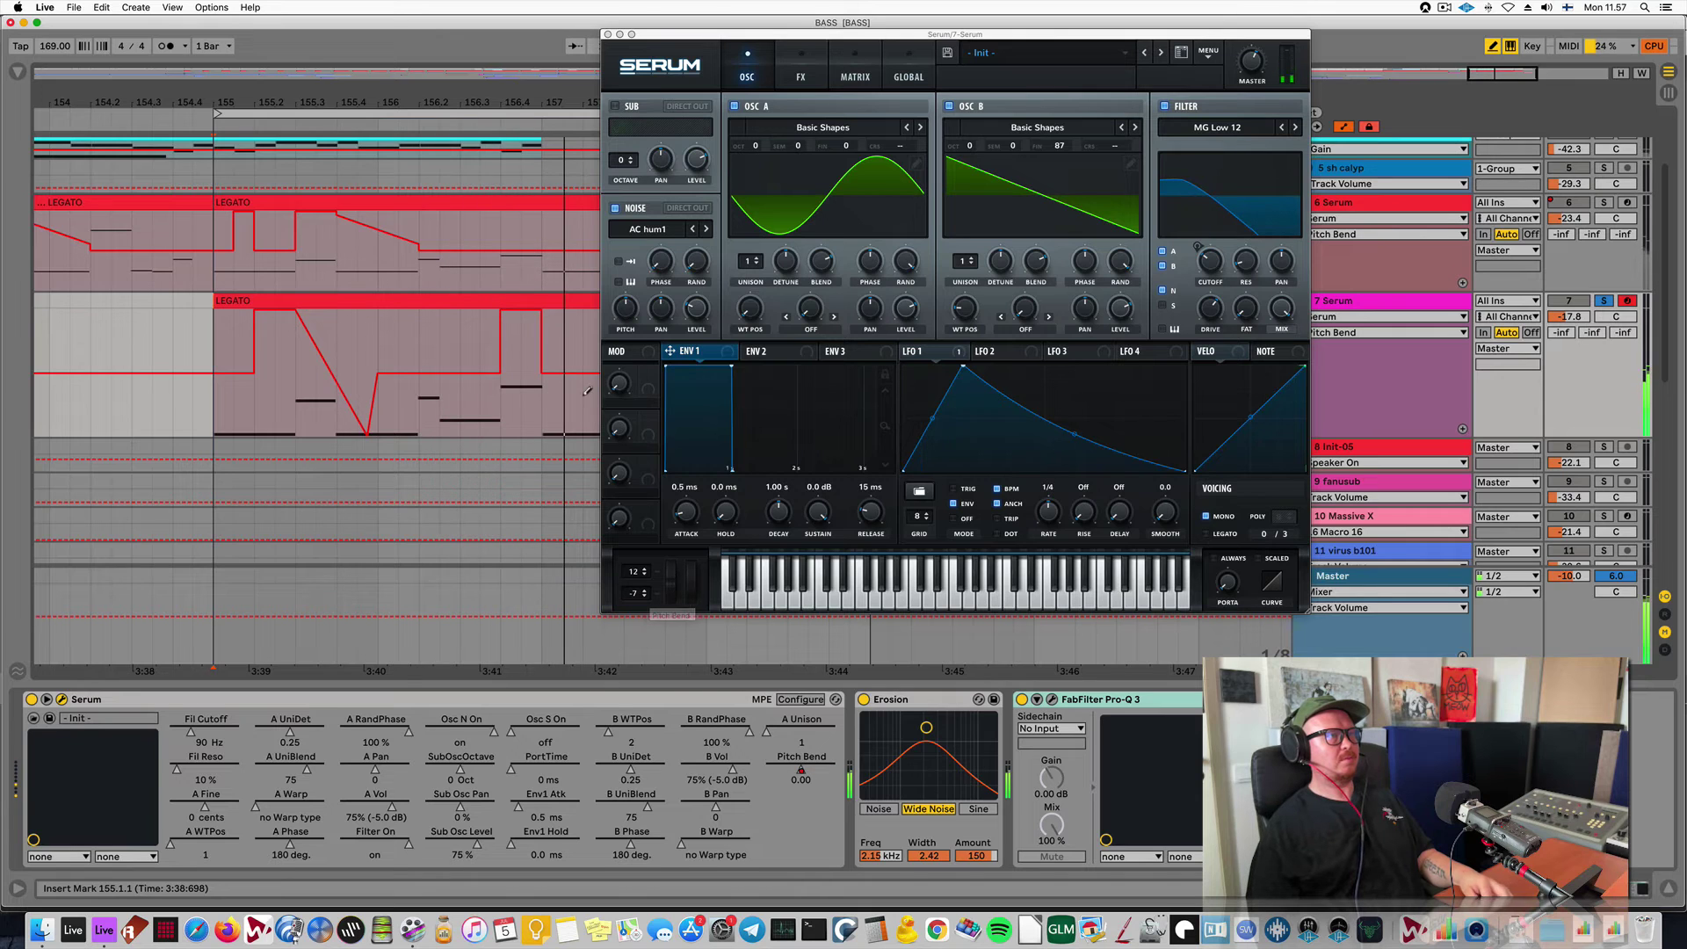
# Reshape the bend at 156.4 to fall from the maximum to the lane's minimum and rise to centre by bar 157, and play it.
pyautogui.moveTo(530, 314); pyautogui.dragTo(521, 431)
pyautogui.scroll(3, 587, 420)
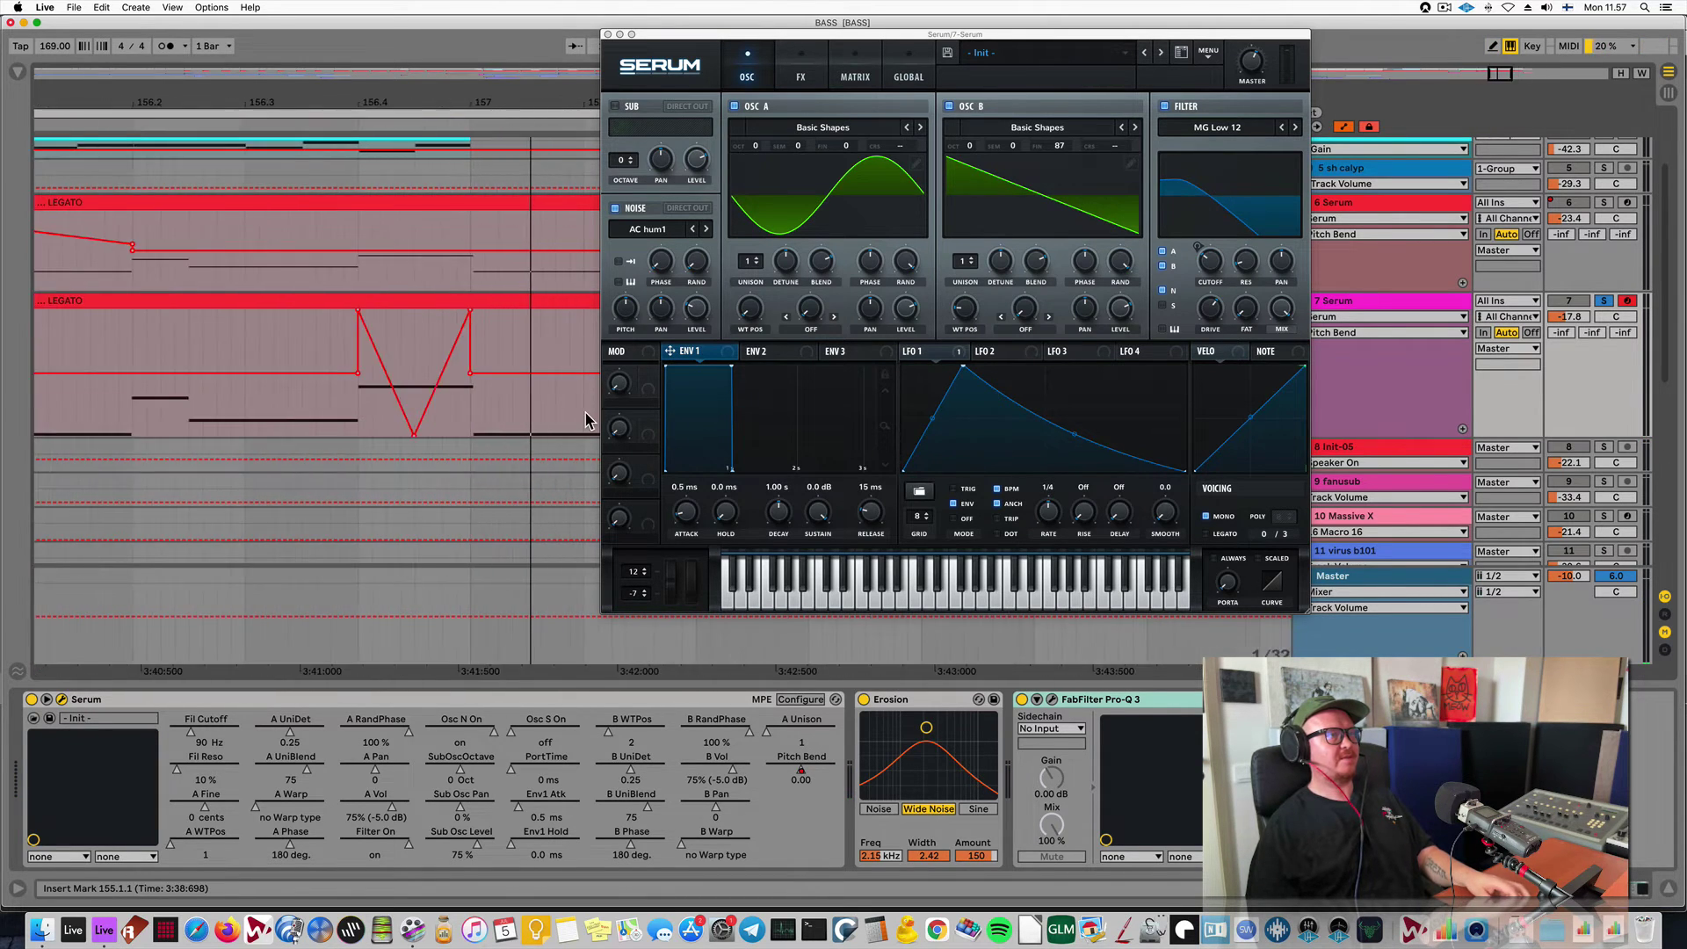
pyautogui.moveTo(471, 317); pyautogui.dragTo(425, 428)
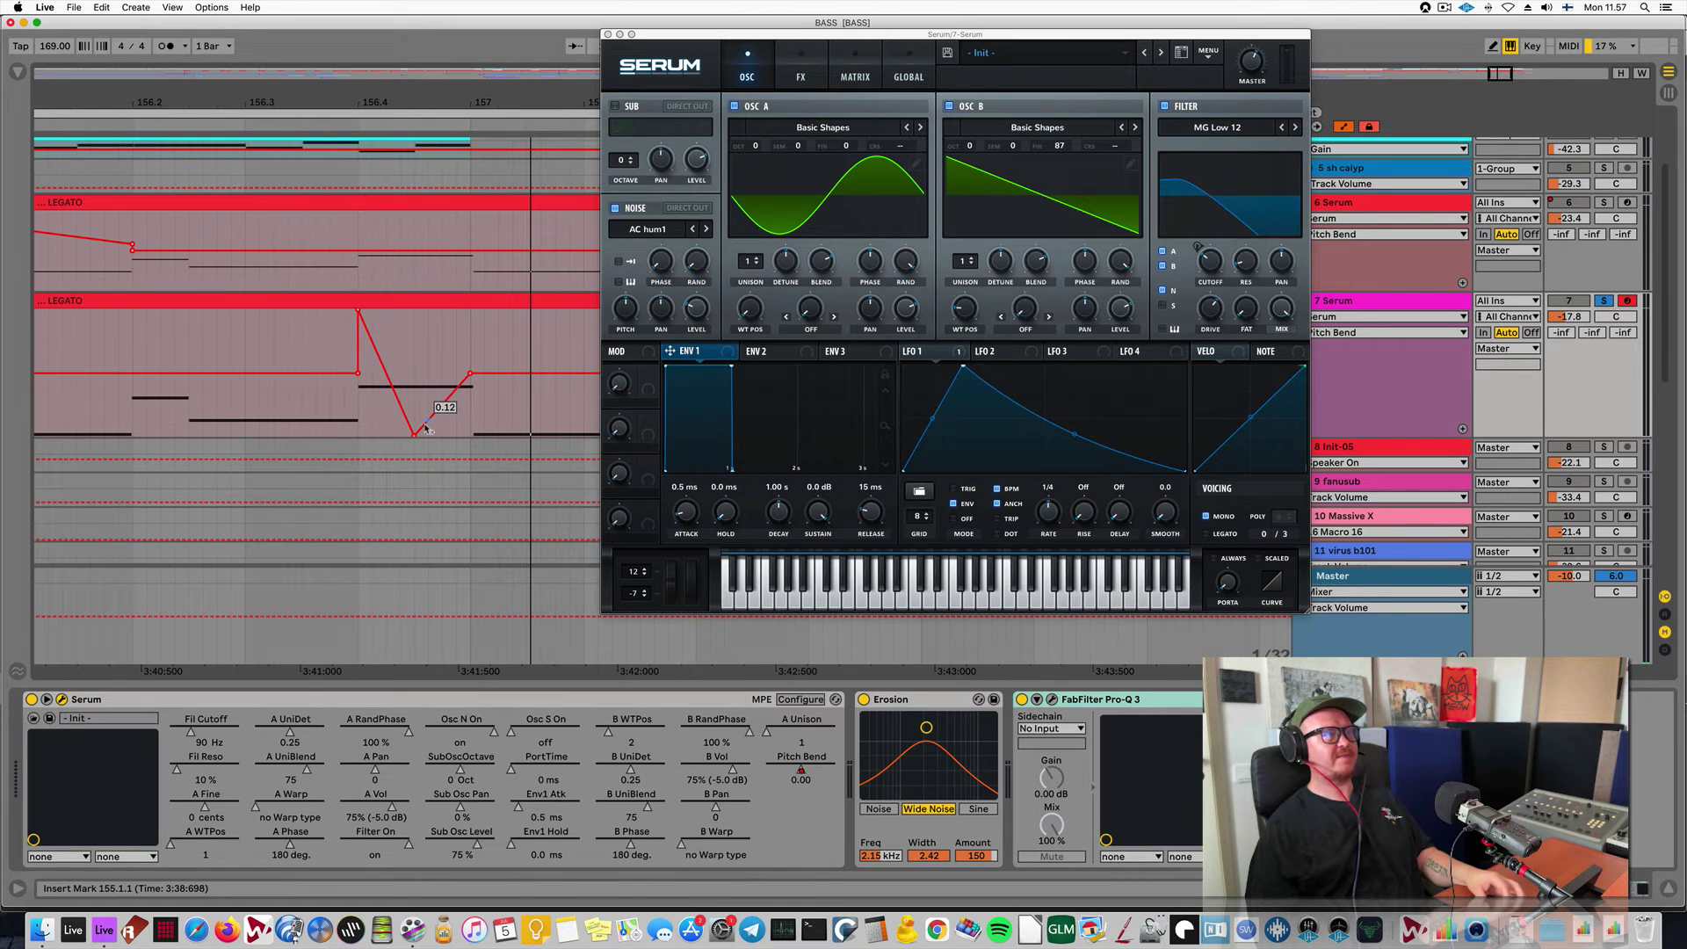
pyautogui.click(421, 445)
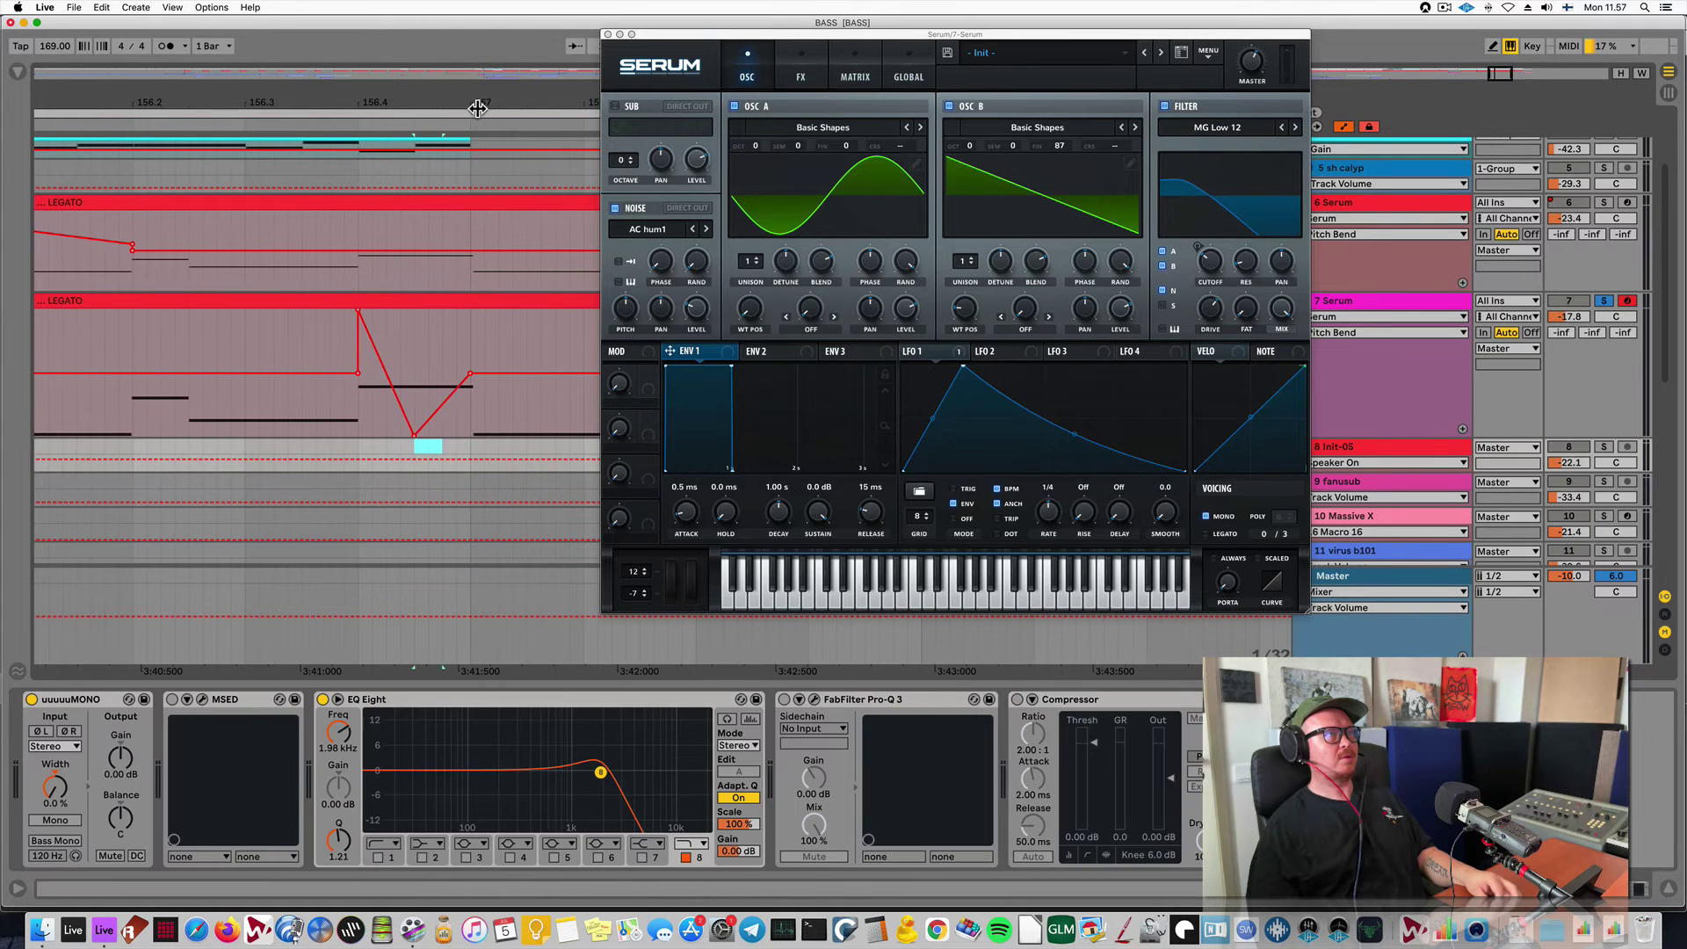
pyautogui.moveTo(477, 109); pyautogui.dragTo(477, 95)
pyautogui.click(356, 301)
pyautogui.press('space')
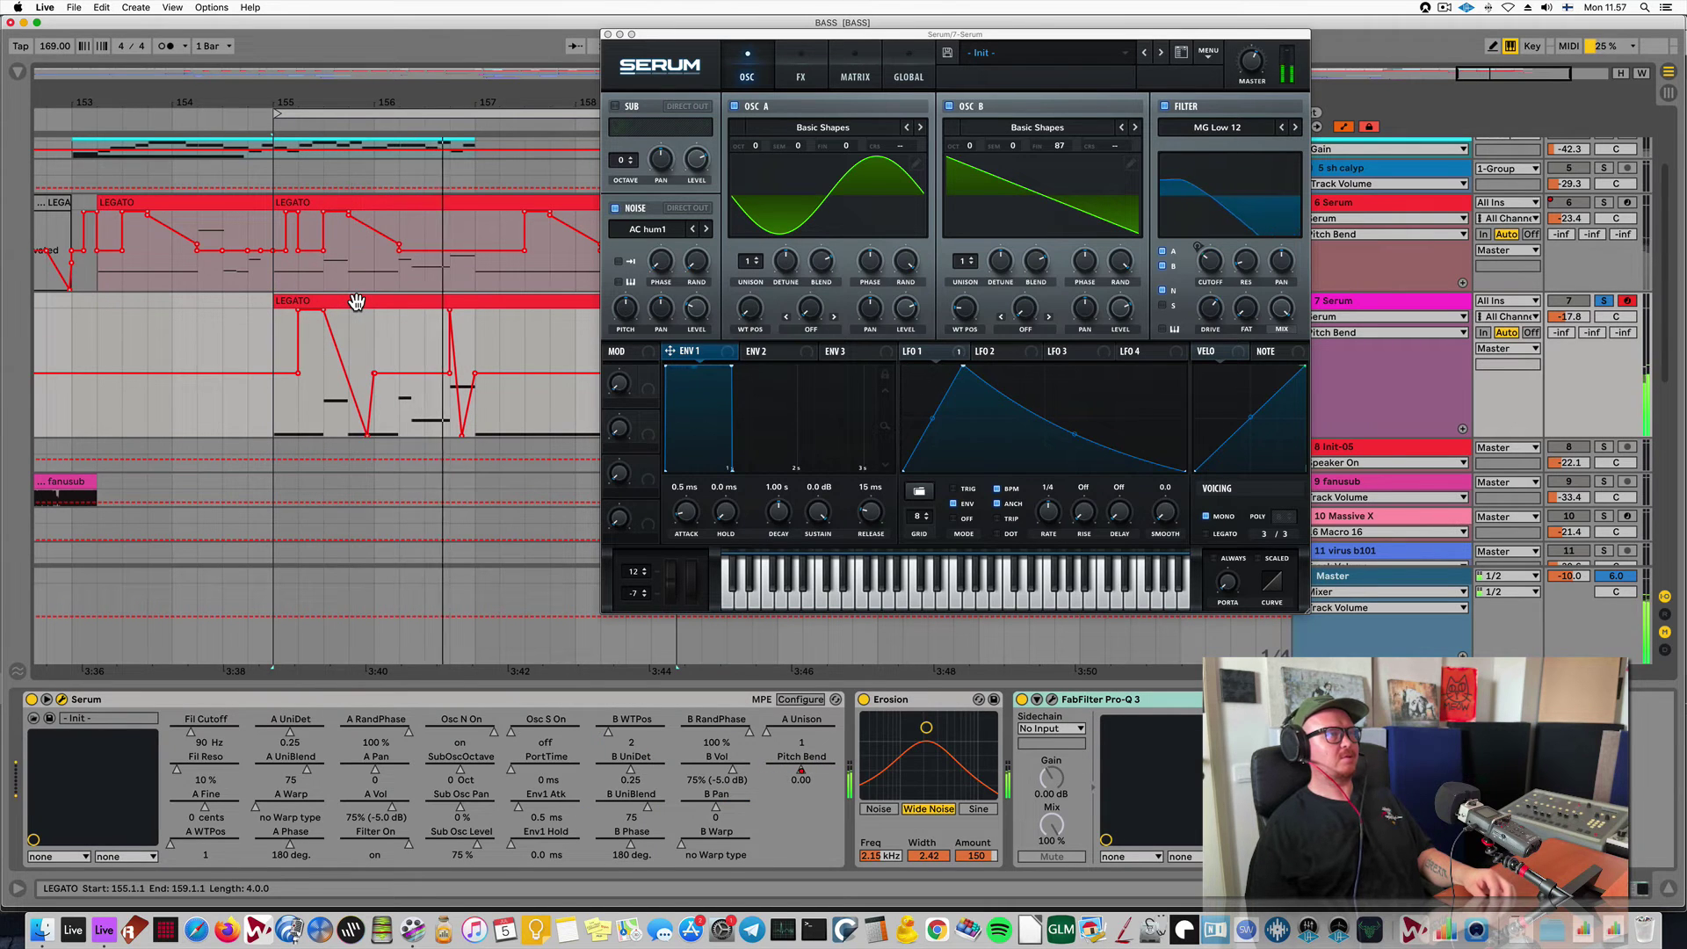
# Straighten the 156.4 ramp down to centre and draw a short bend to the lane's minimum just after bar 157.
pyautogui.press('space')
pyautogui.scroll(4, 475, 409)
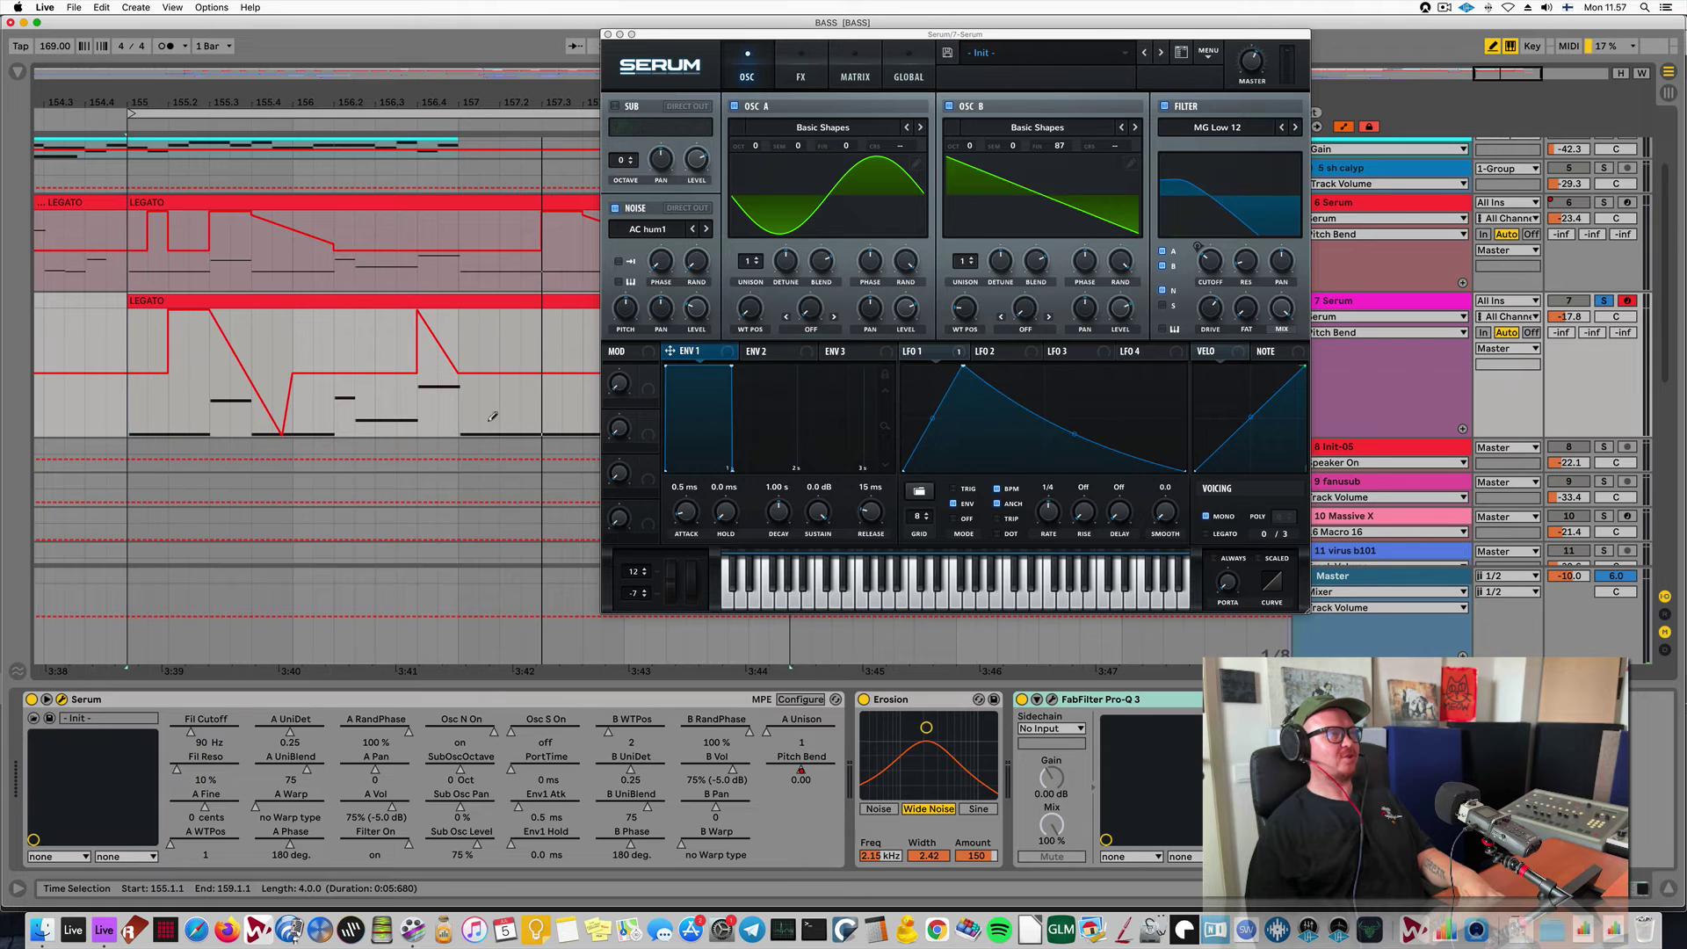
pyautogui.press('space')
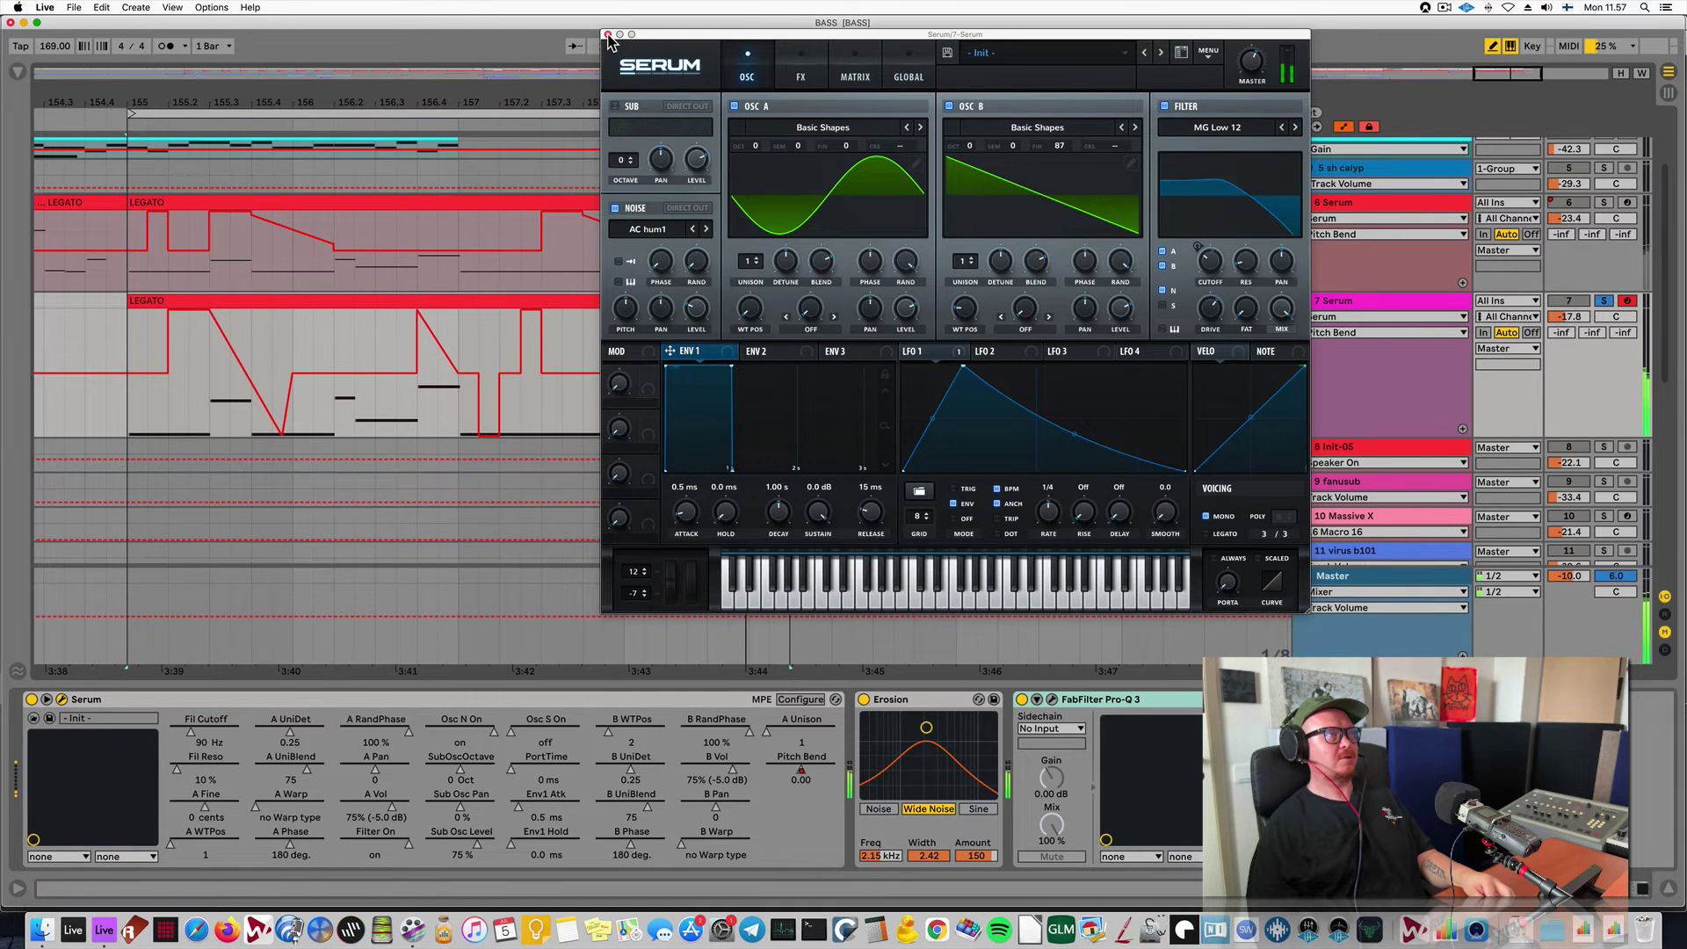
# Close the Serum window and play 7 Serum's LEGATO clip from bar 158.
pyautogui.press('alt+super+p')
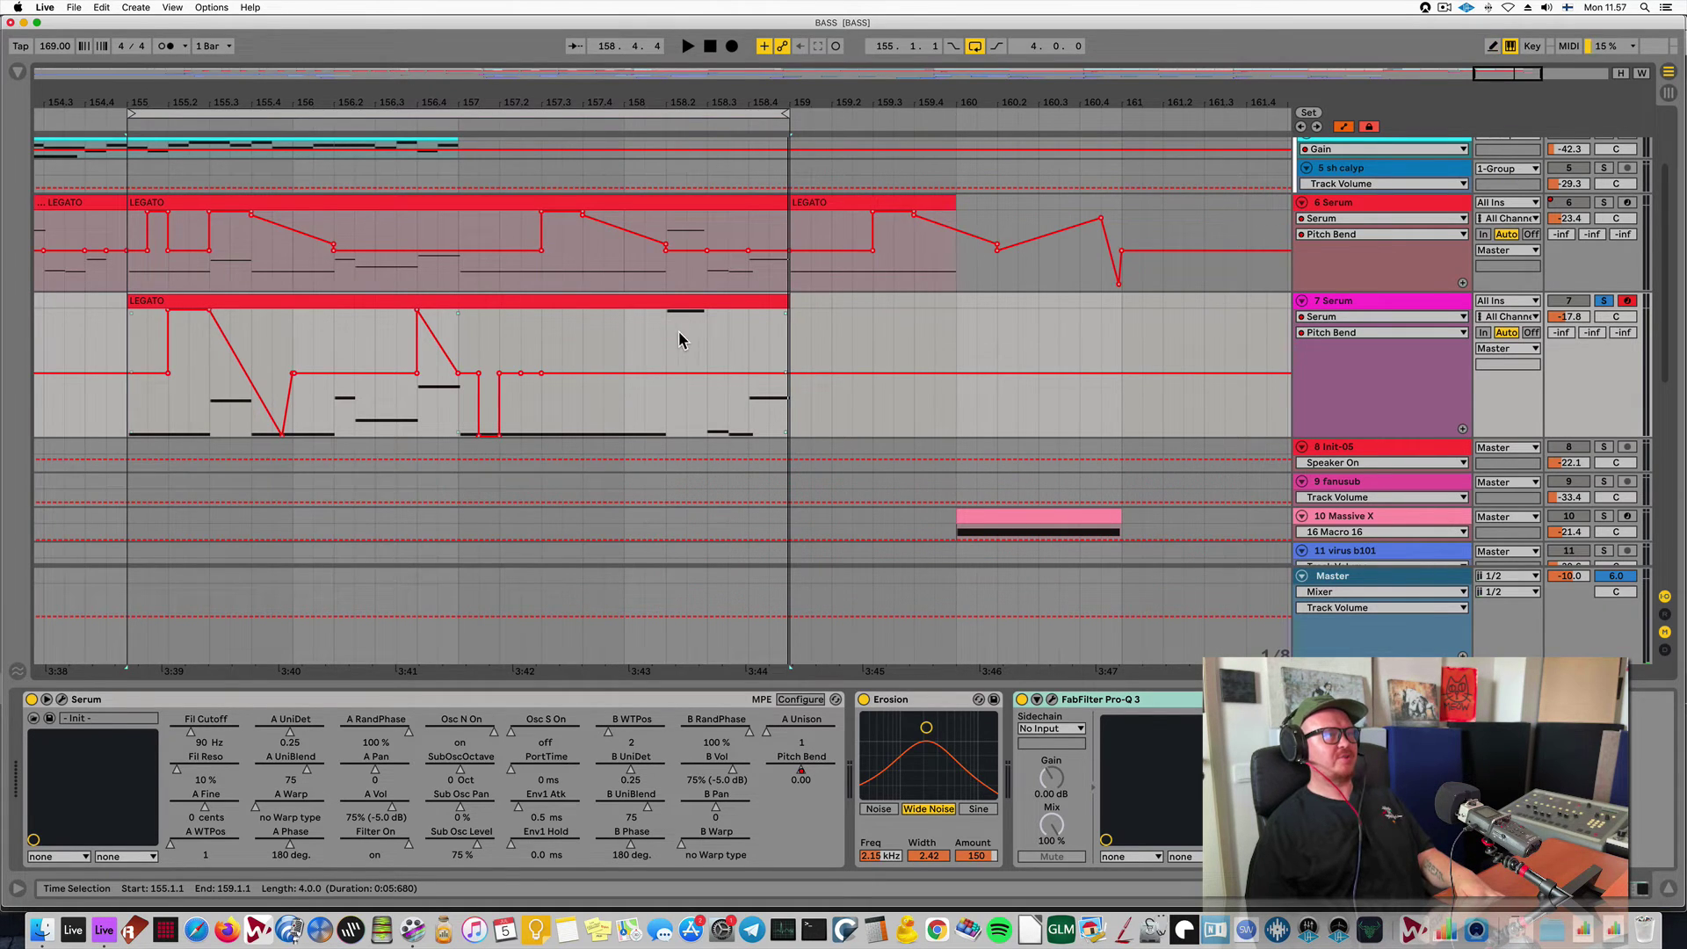
pyautogui.click(629, 349)
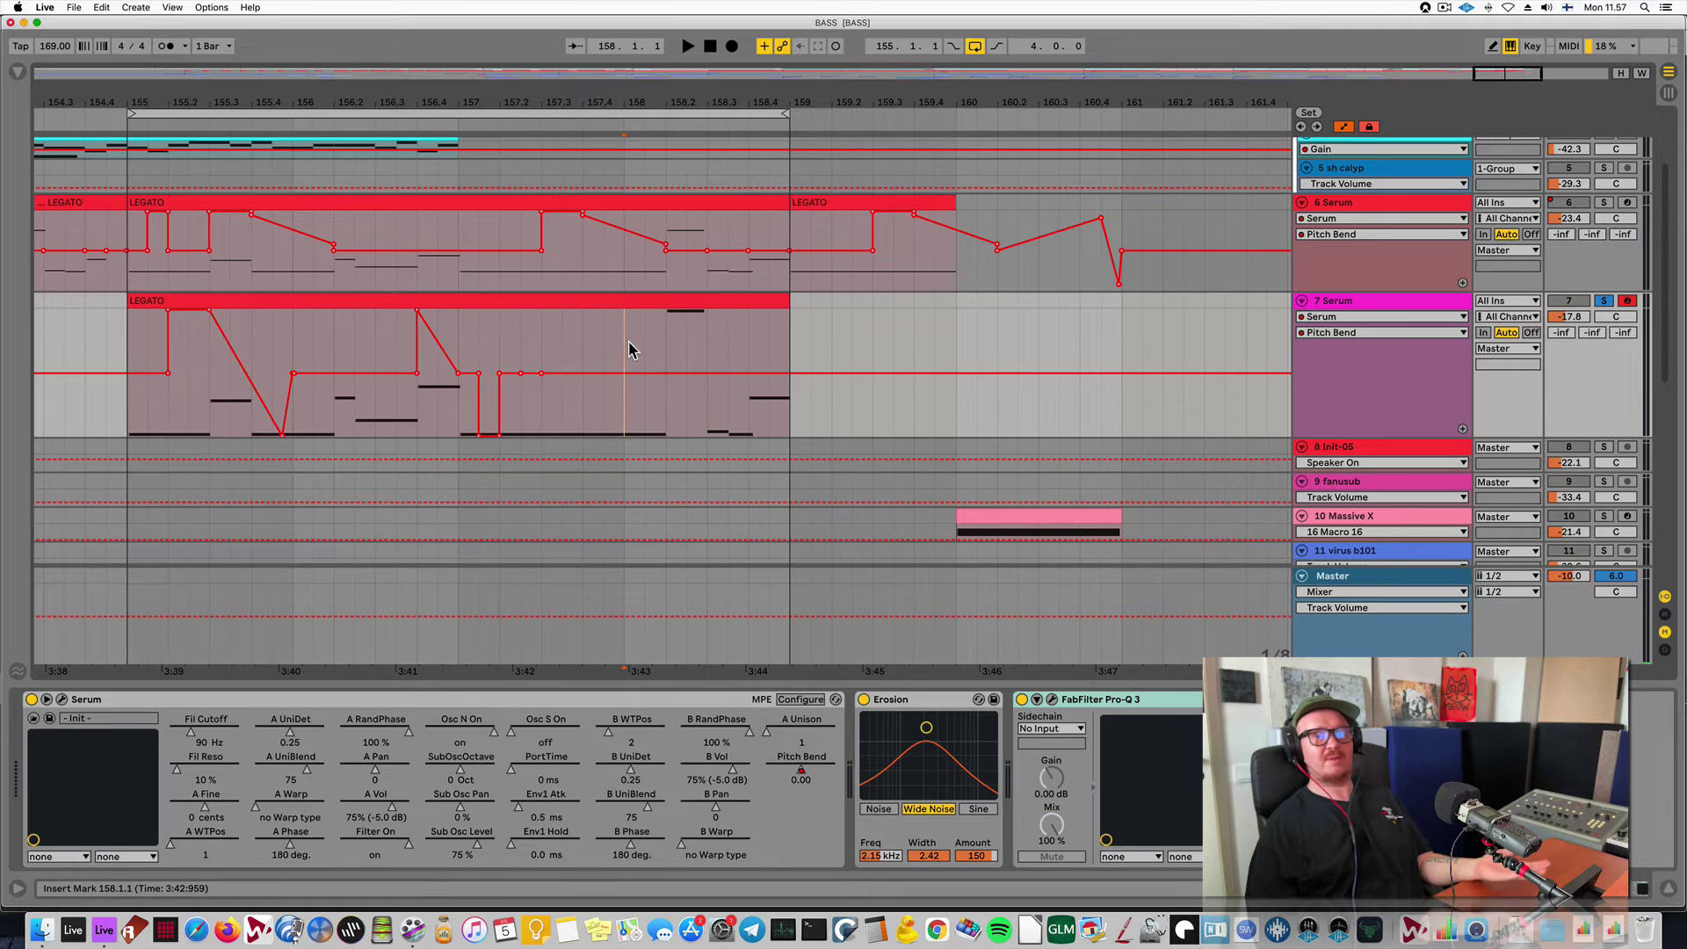
pyautogui.press('space')
pyautogui.press('space')
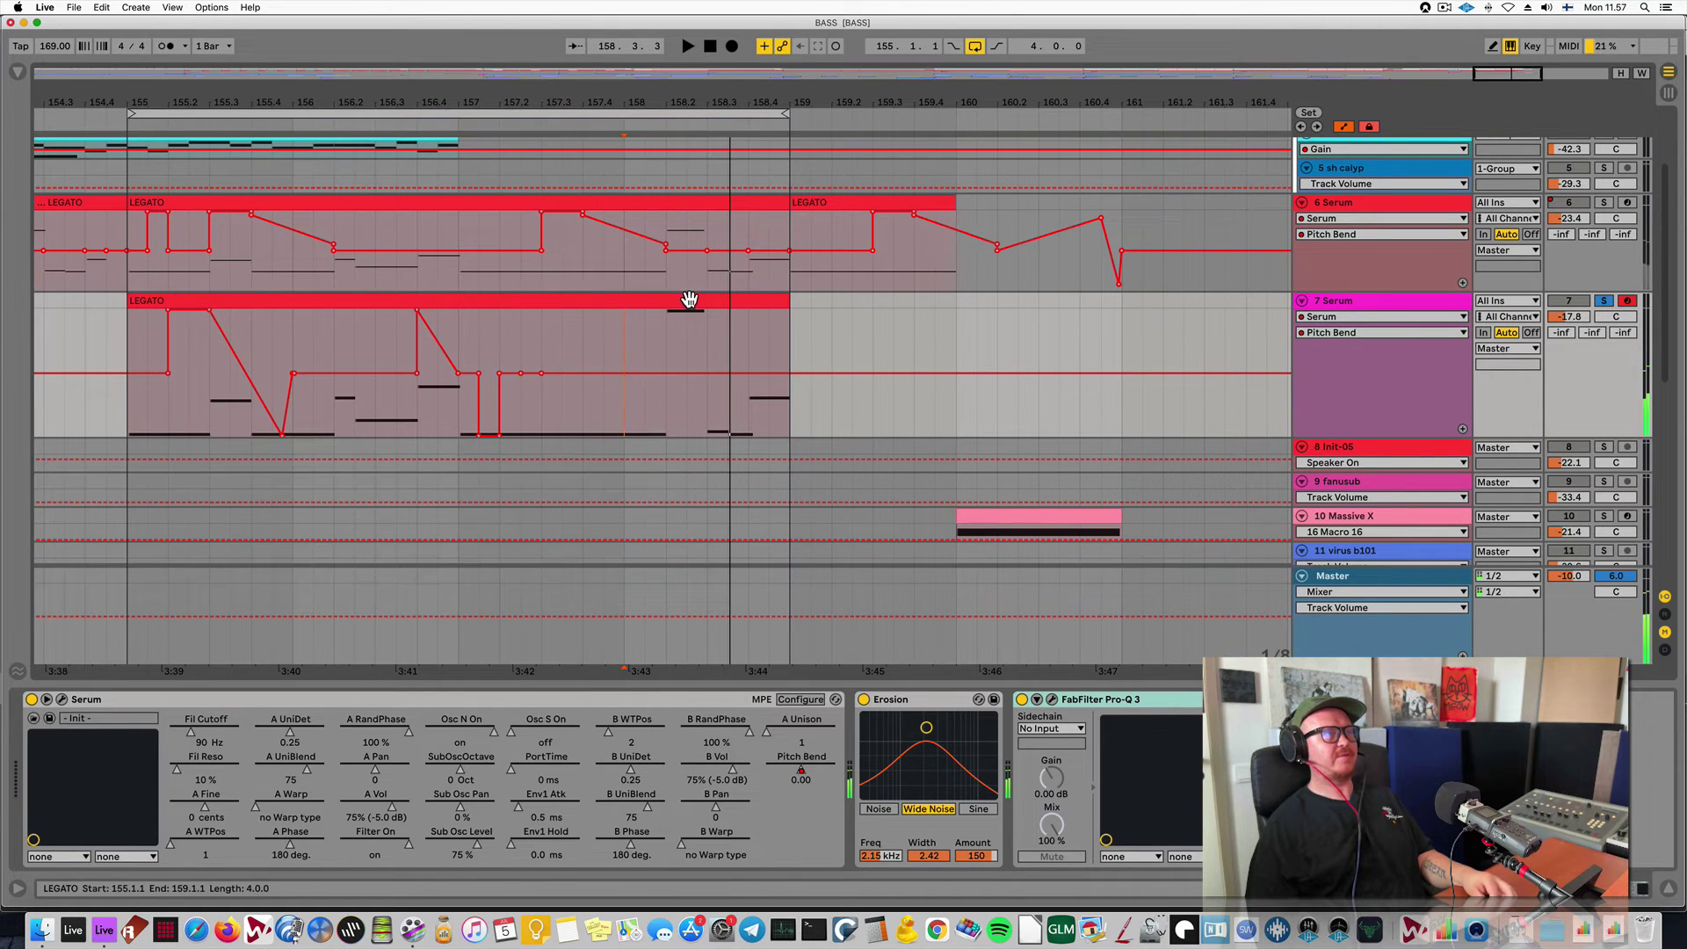
# Open the LEGATO clip on 7 Serum to examine and play its MIDI notes, and hide the note editor.
pyautogui.doubleClick(686, 300)
pyautogui.click(384, 486)
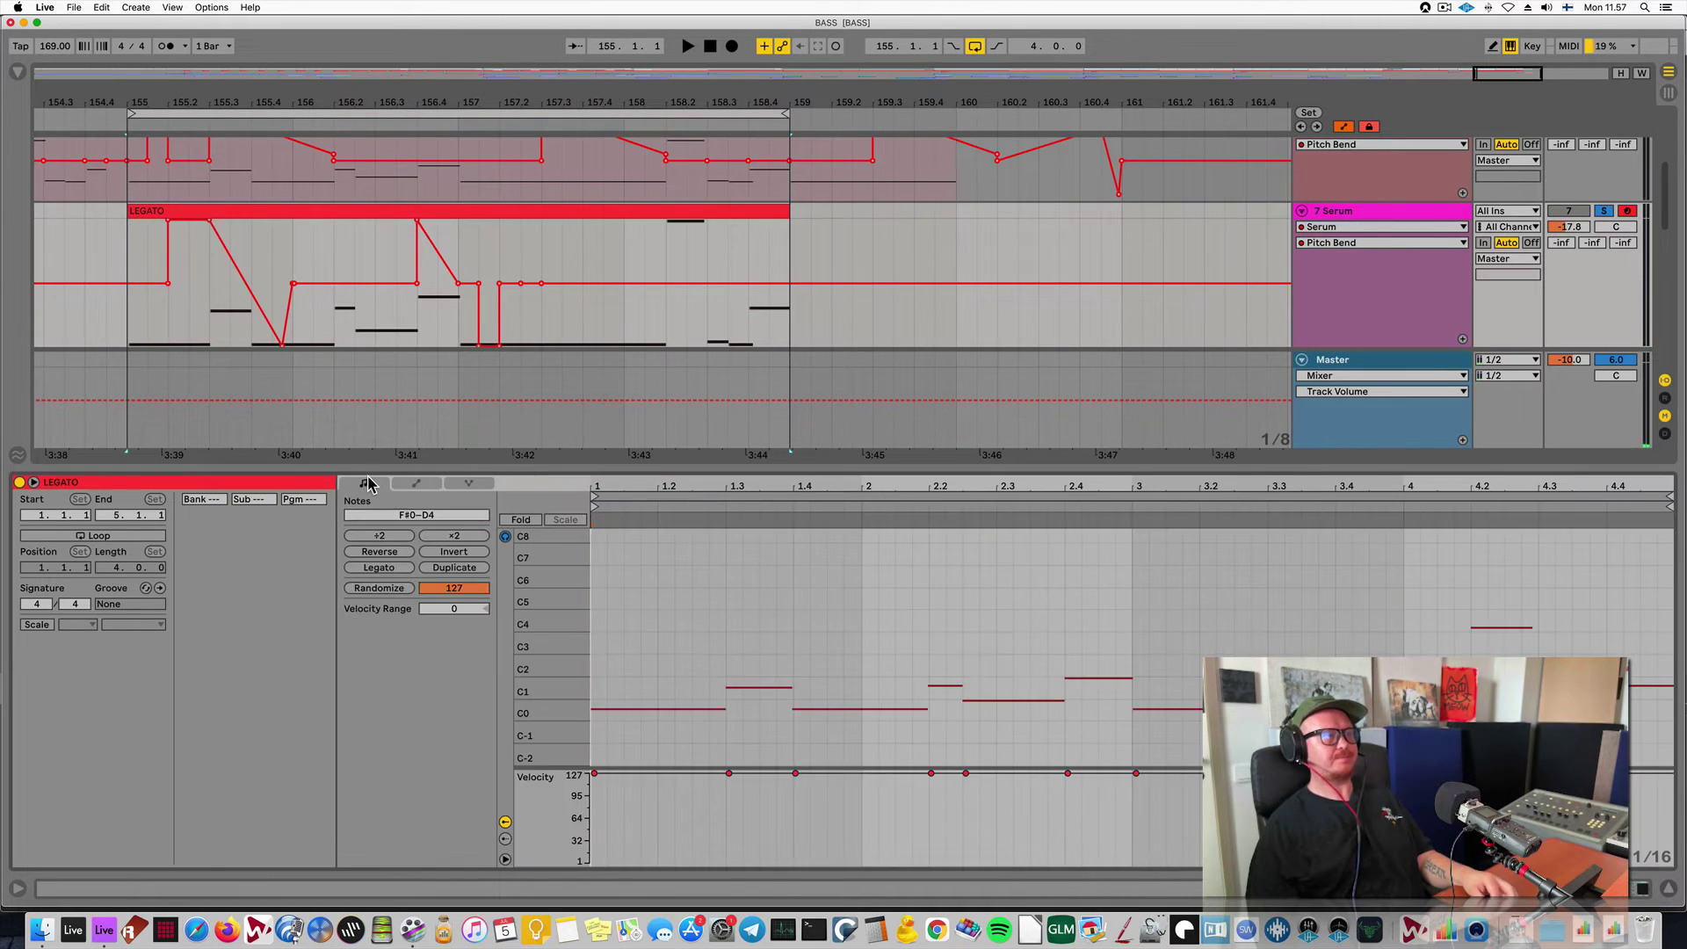
pyautogui.press('space')
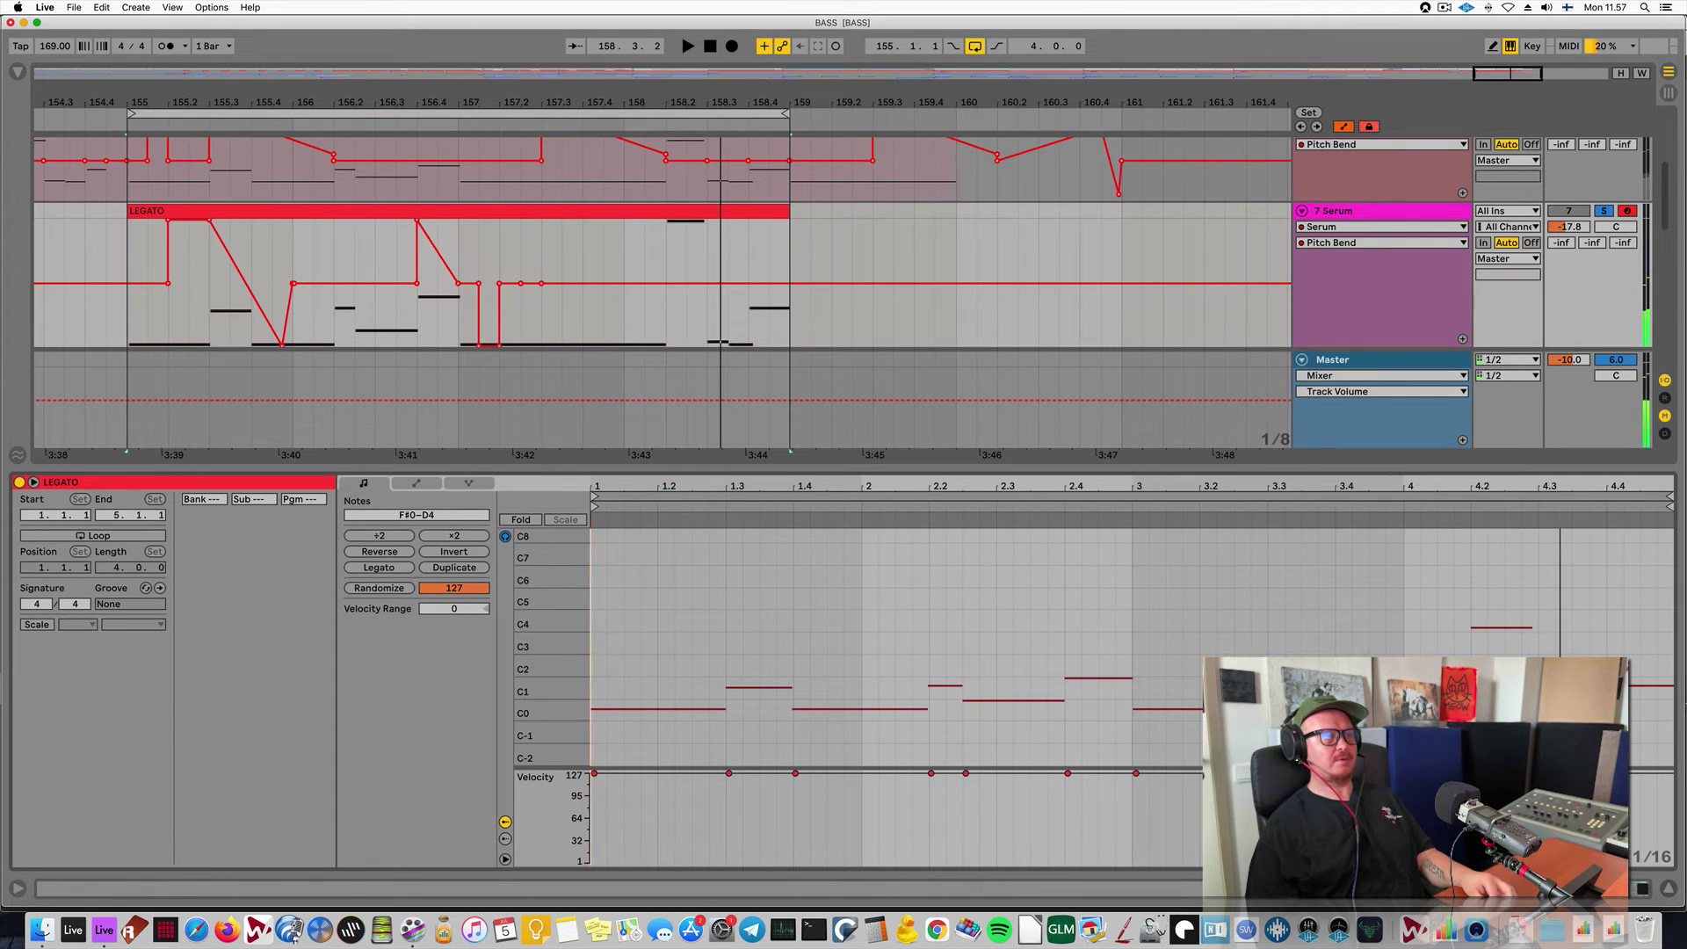
pyautogui.moveTo(519, 624); pyautogui.dragTo(520, 627)
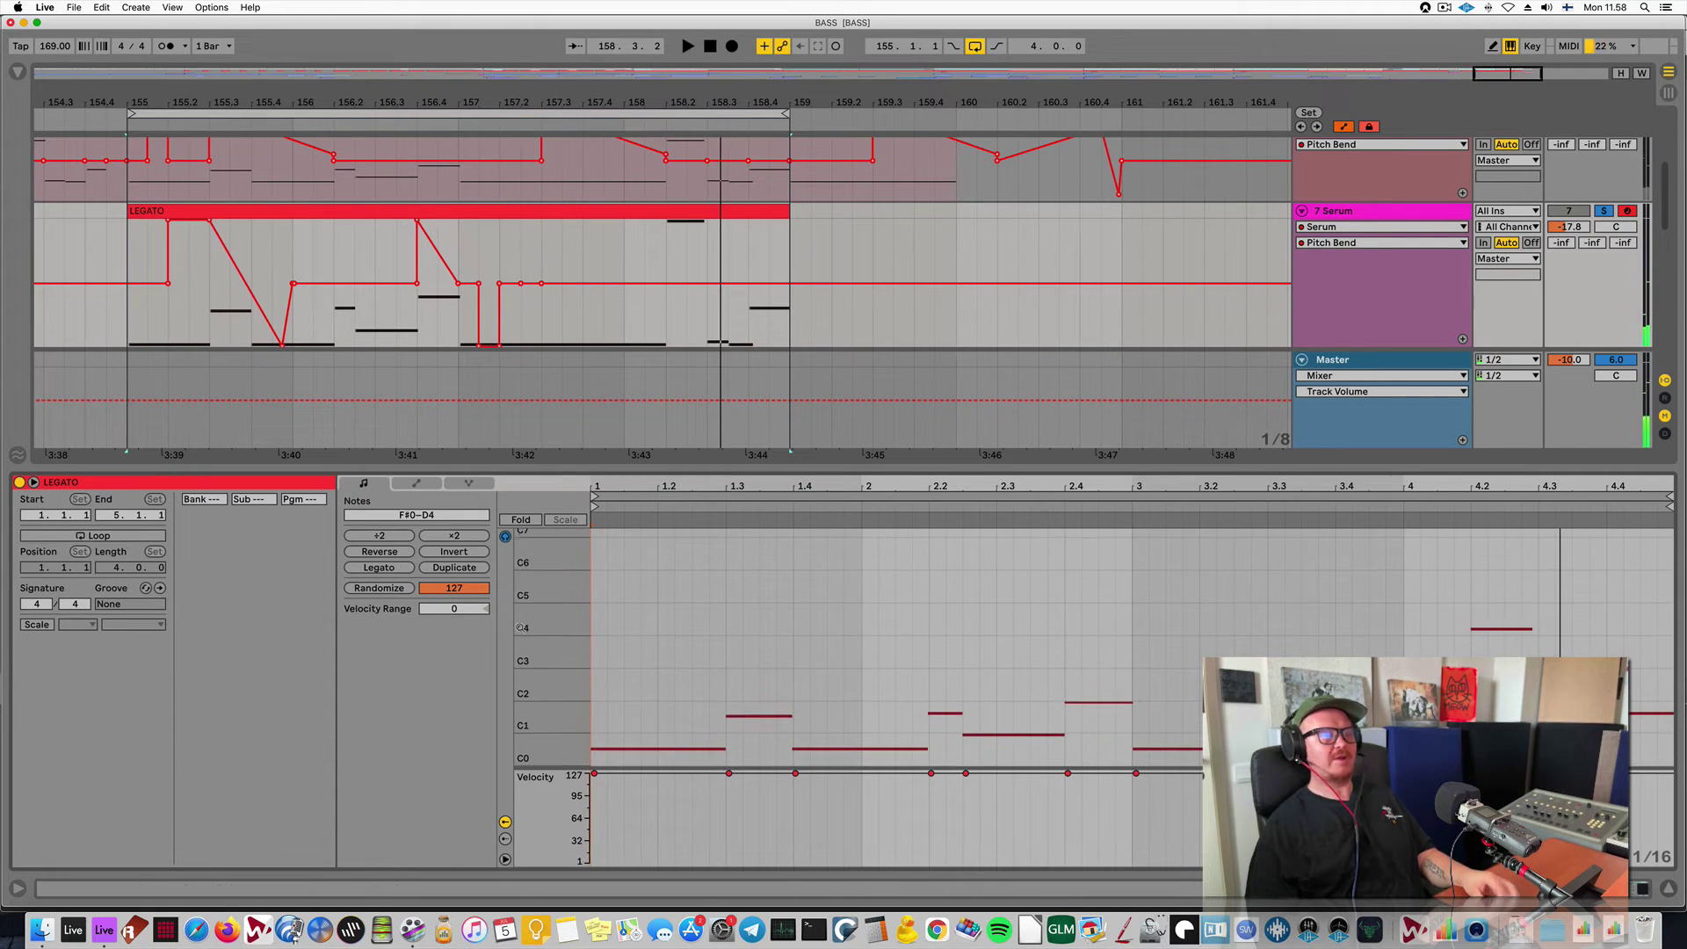
pyautogui.click(1672, 894)
# Examine the full arrangement and the pitch-bend automation across the 6 Serum track.
pyautogui.moveTo(936, 98); pyautogui.dragTo(1144, 35)
pyautogui.scroll(4, 794, 376)
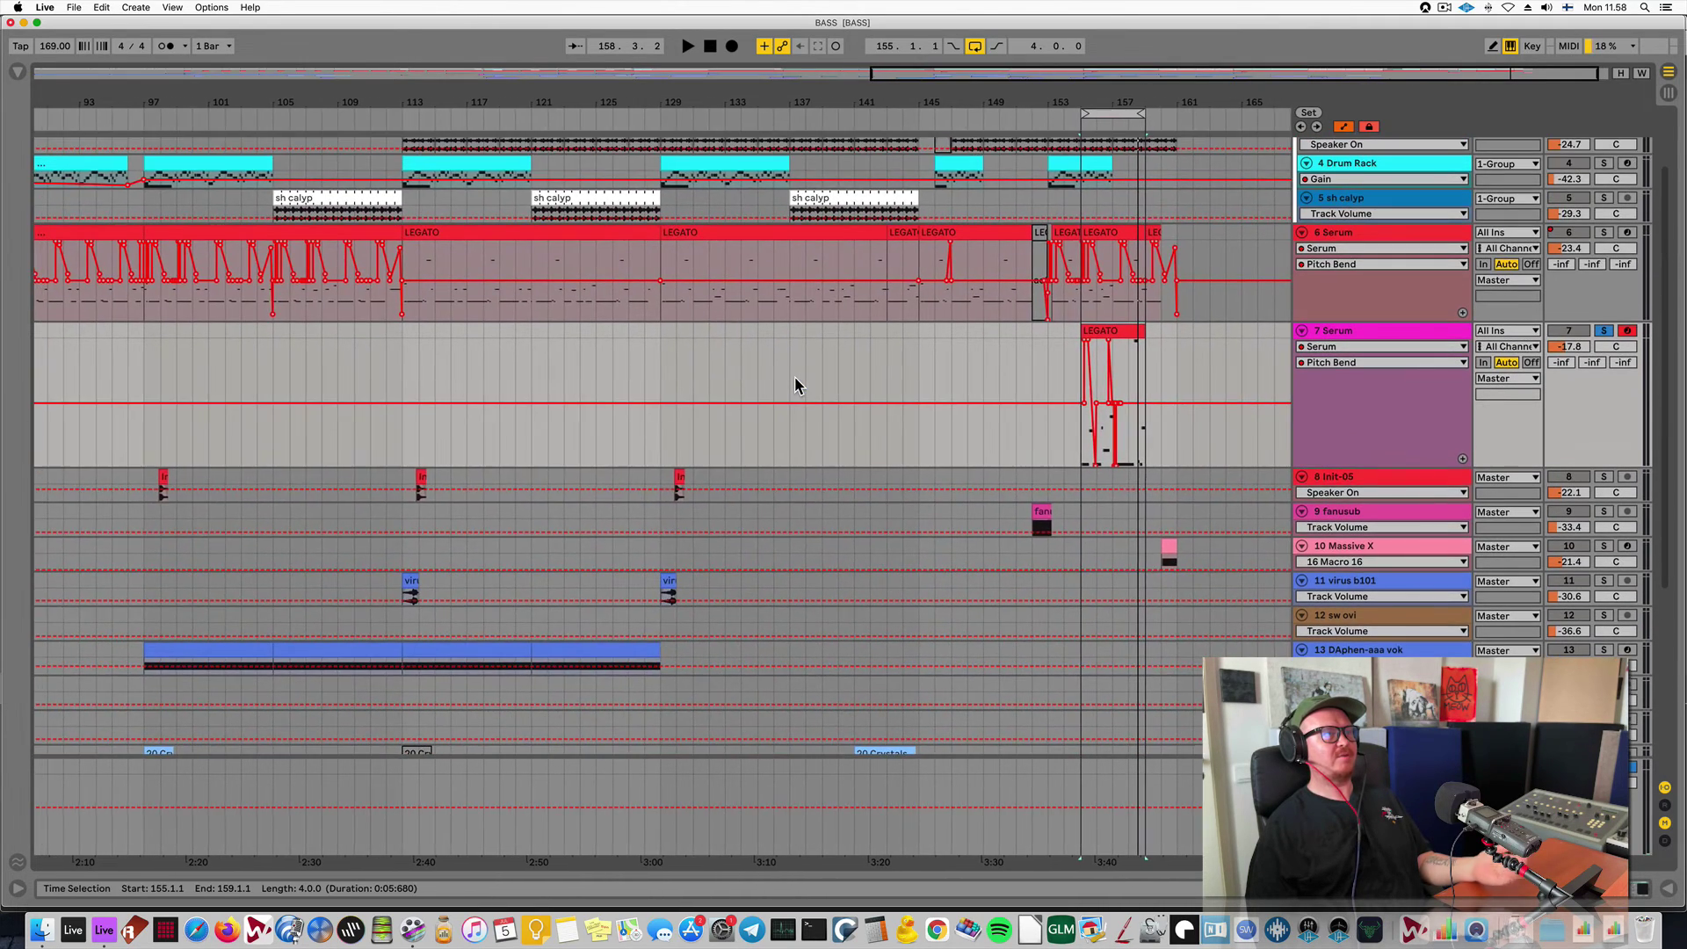
pyautogui.scroll(-5, 795, 376)
pyautogui.scroll(2, 794, 376)
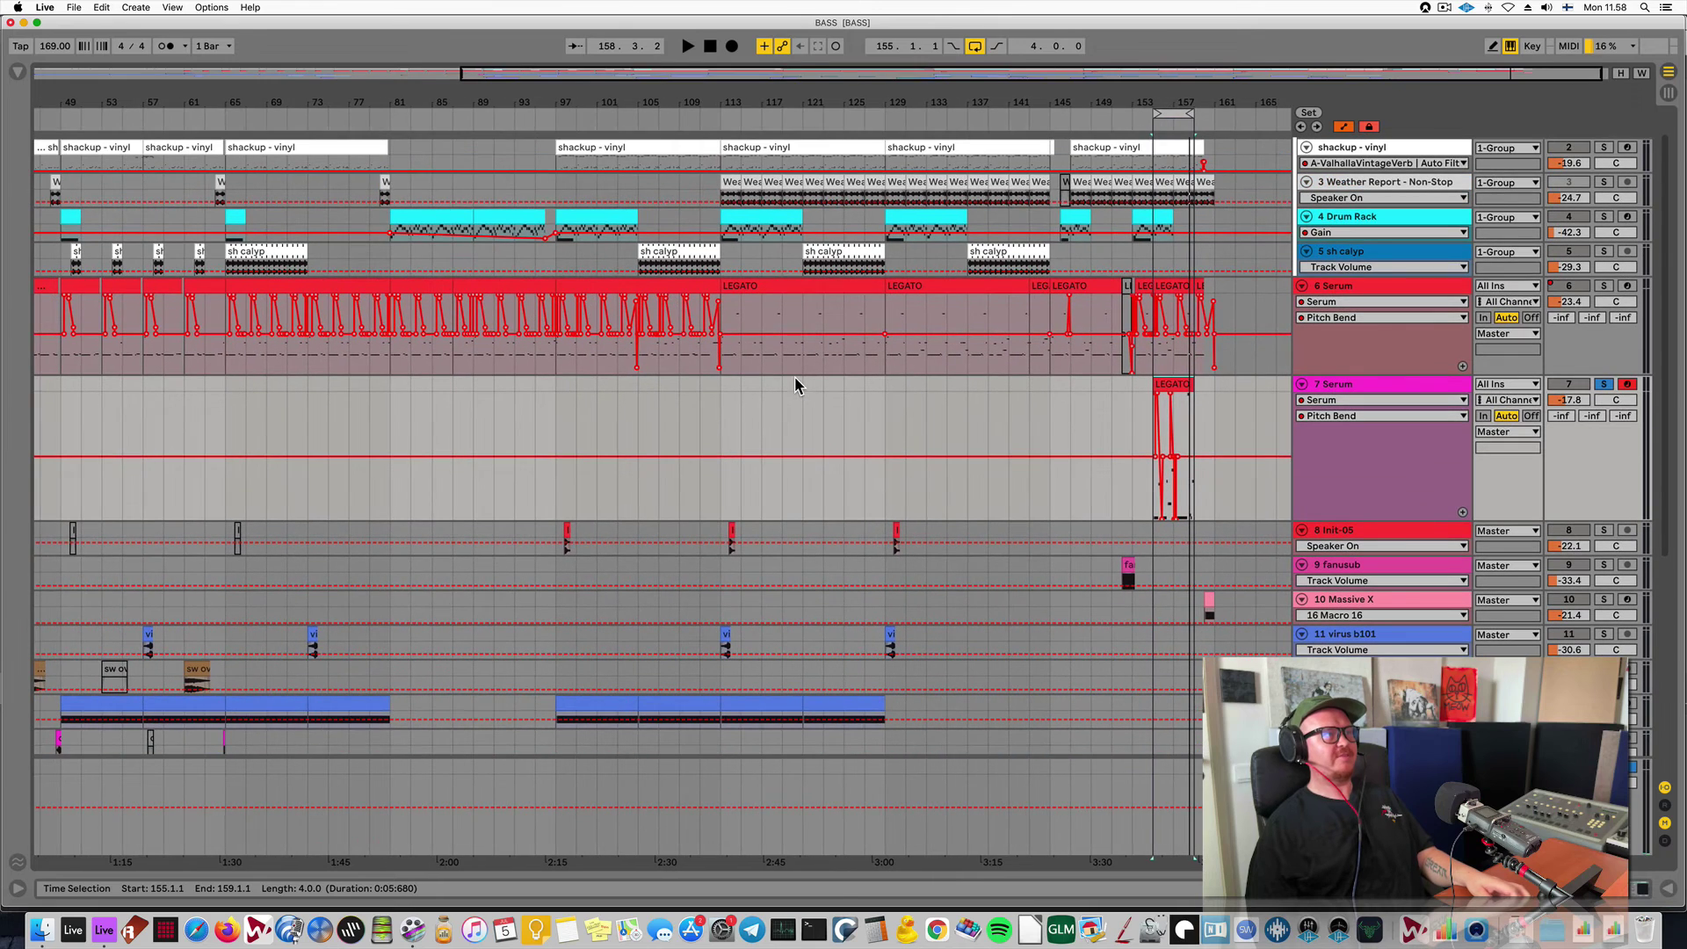
pyautogui.hscroll(-2, 222, 360)
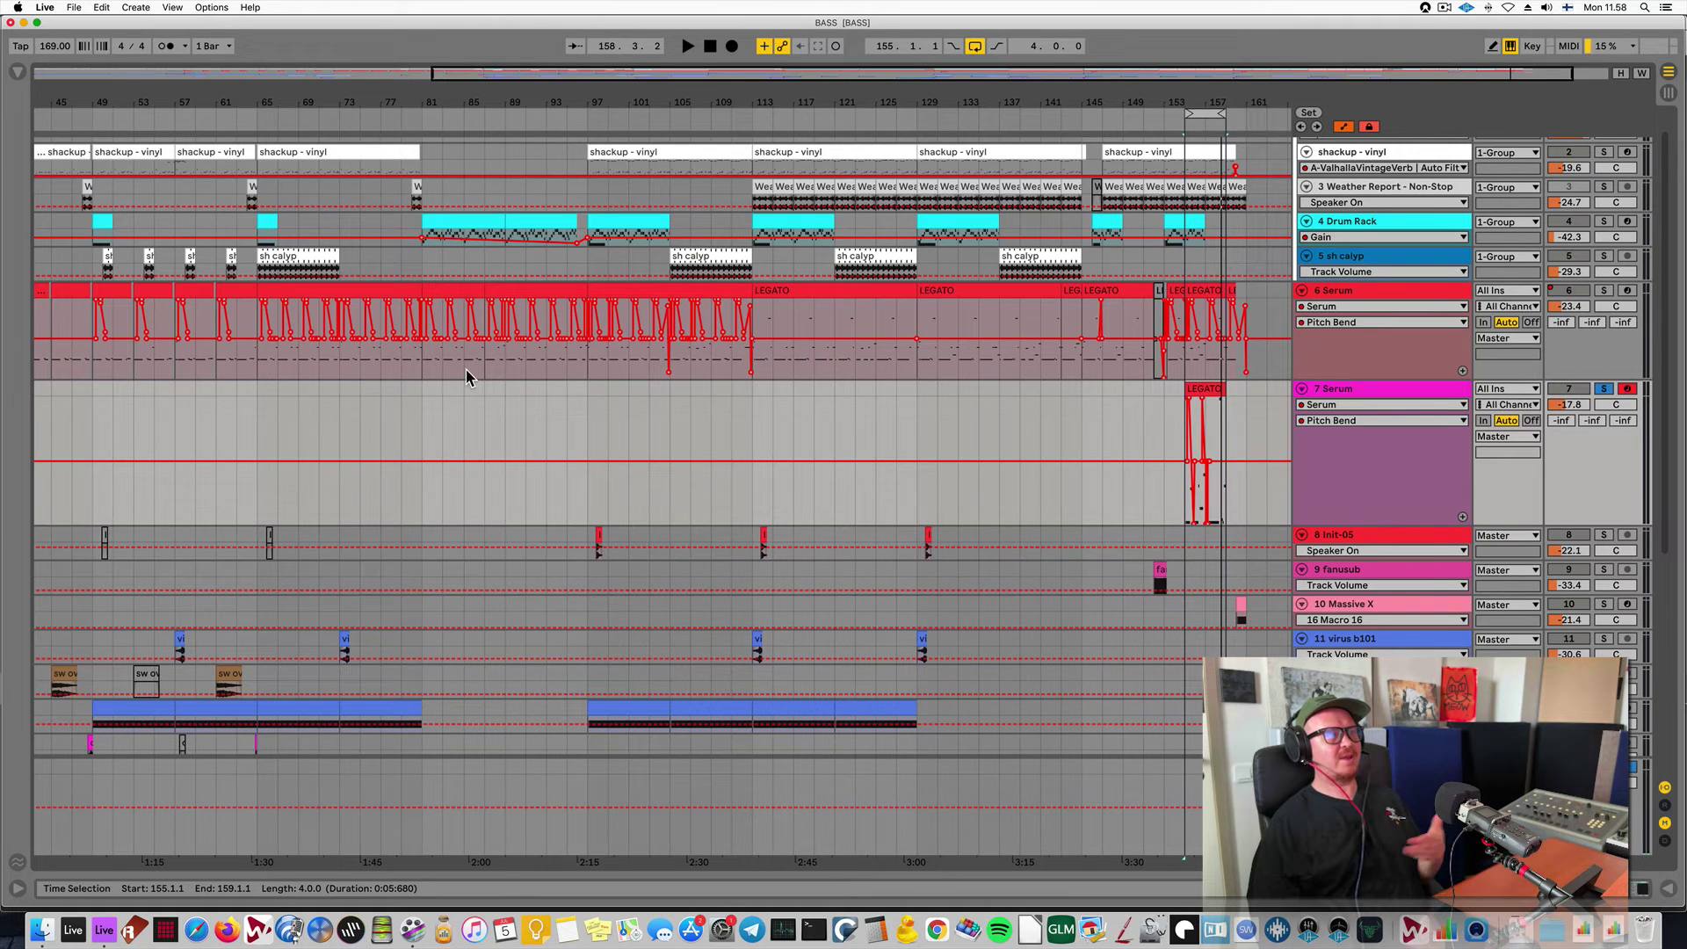
pyautogui.moveTo(665, 379)
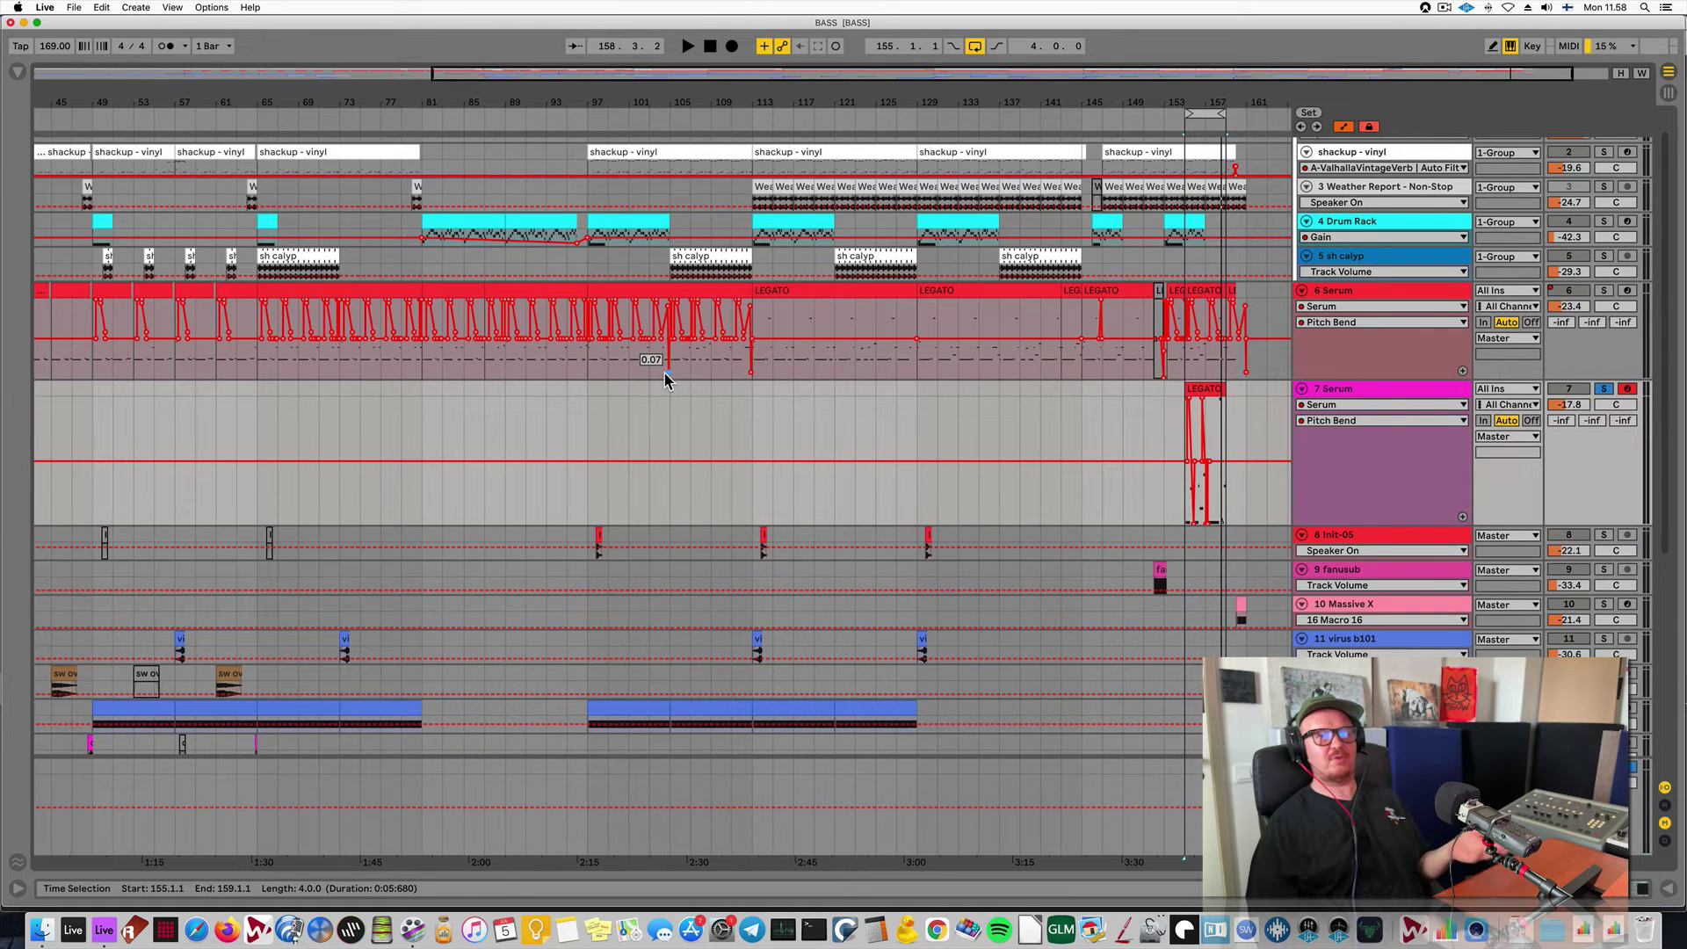
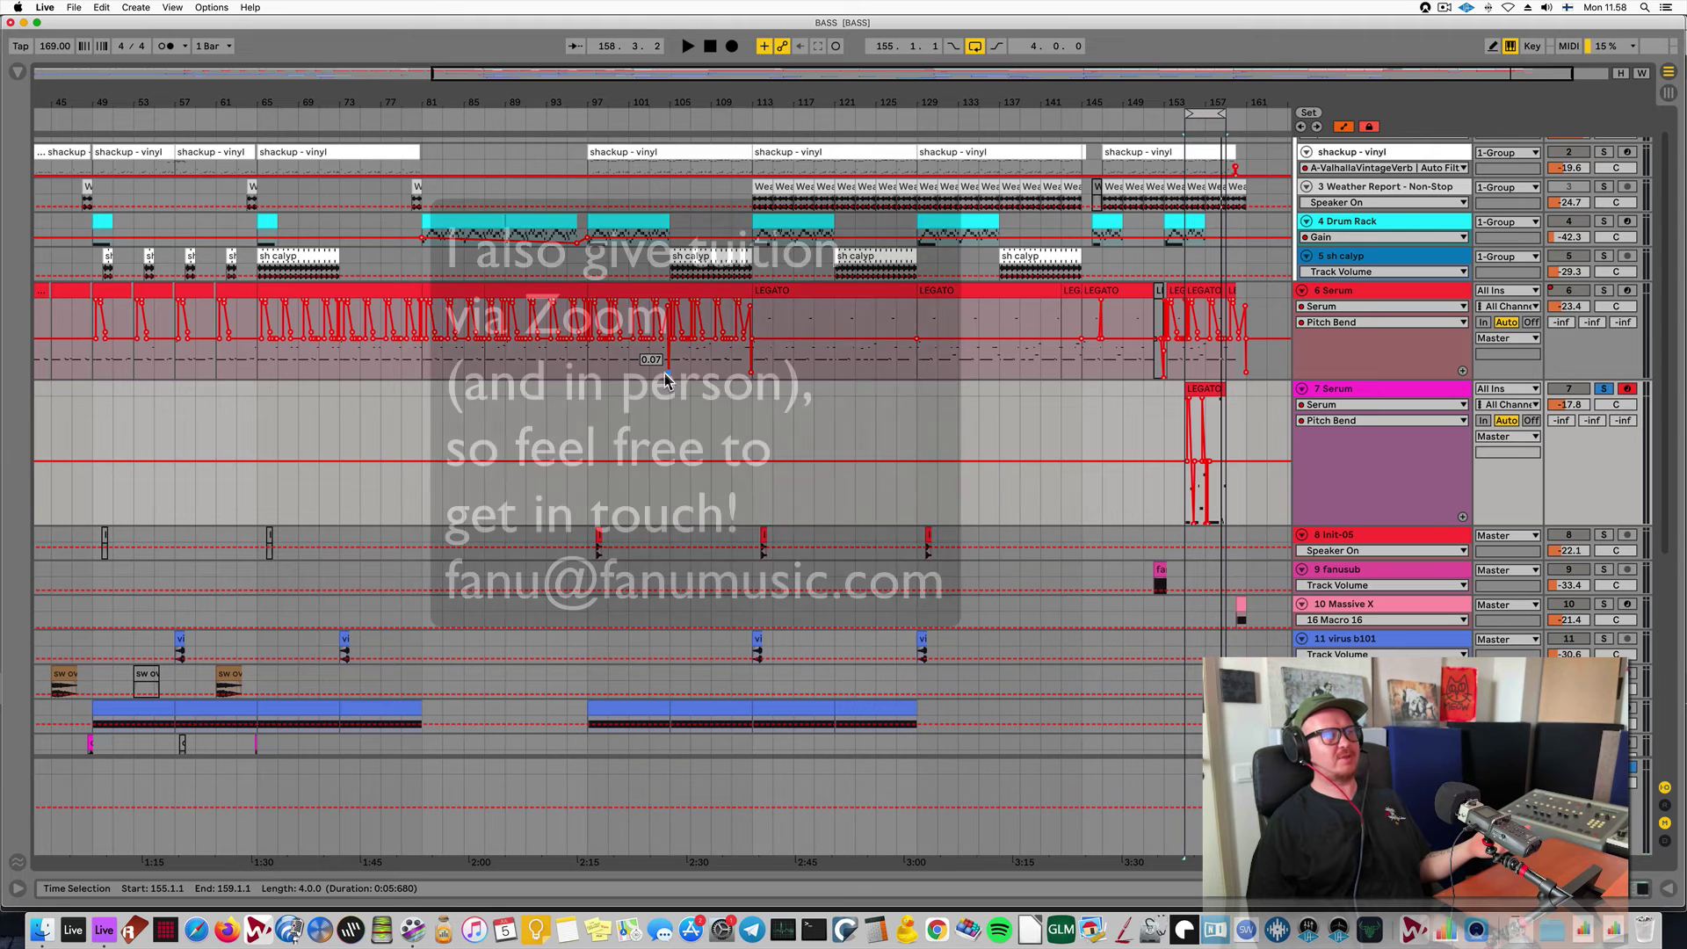
# Solo 6 Serum and play its bass line with the pitch-bend automation from bar 155.
pyautogui.click(259, 374)
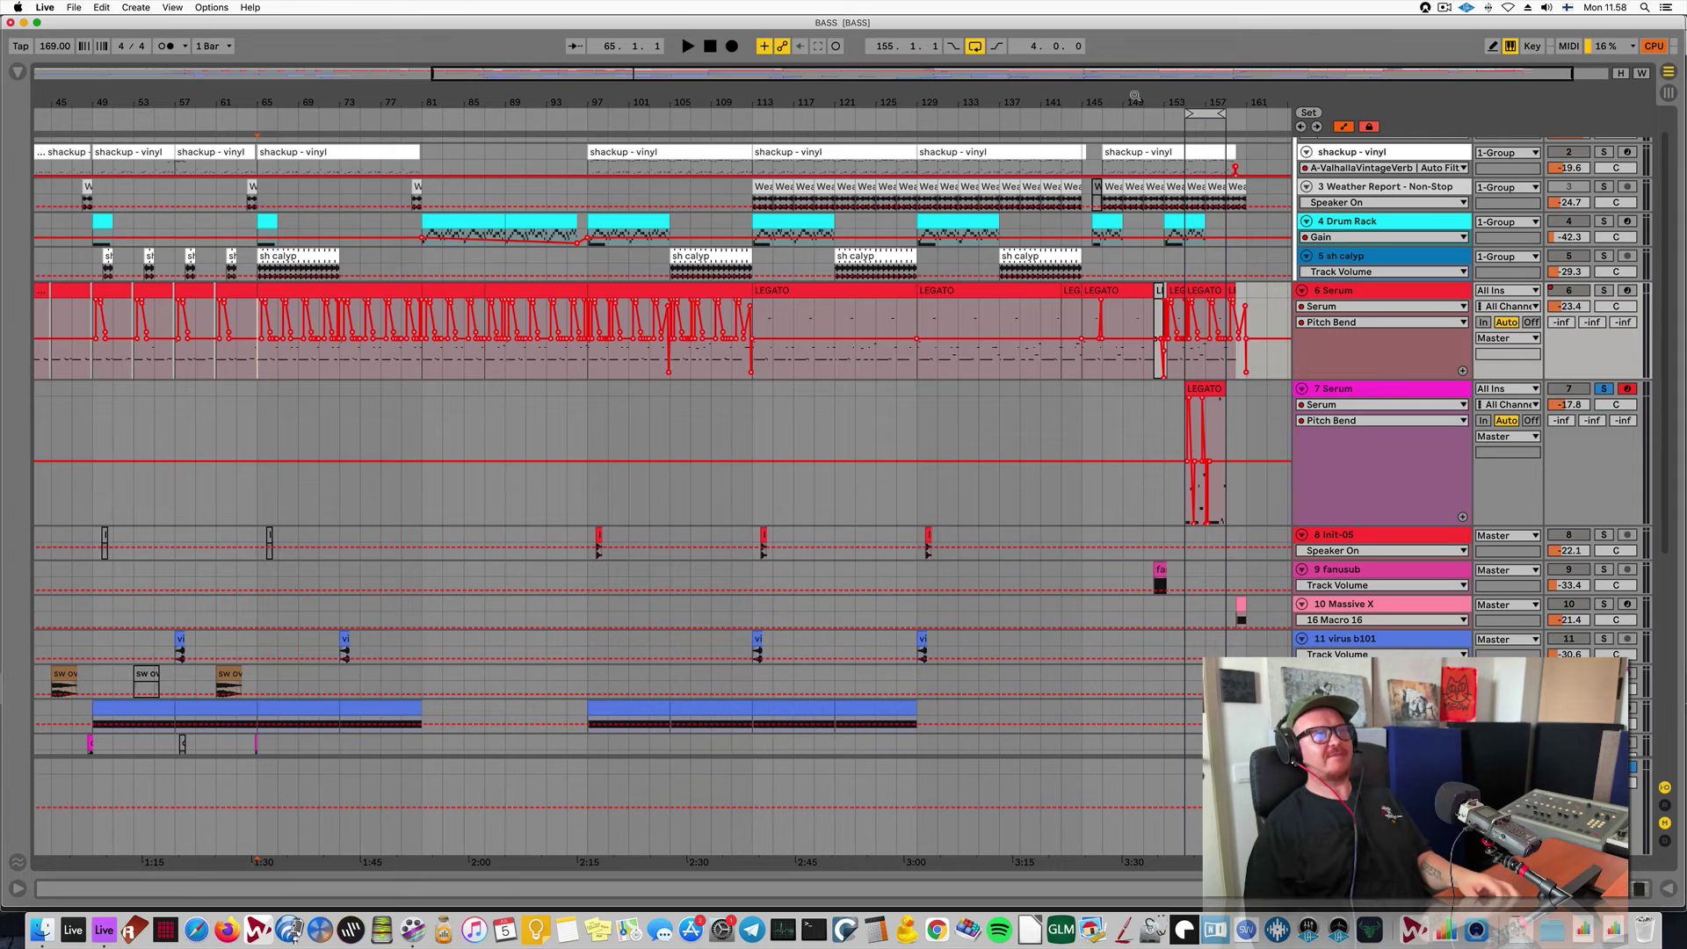
pyautogui.scroll(10, 1054, 319)
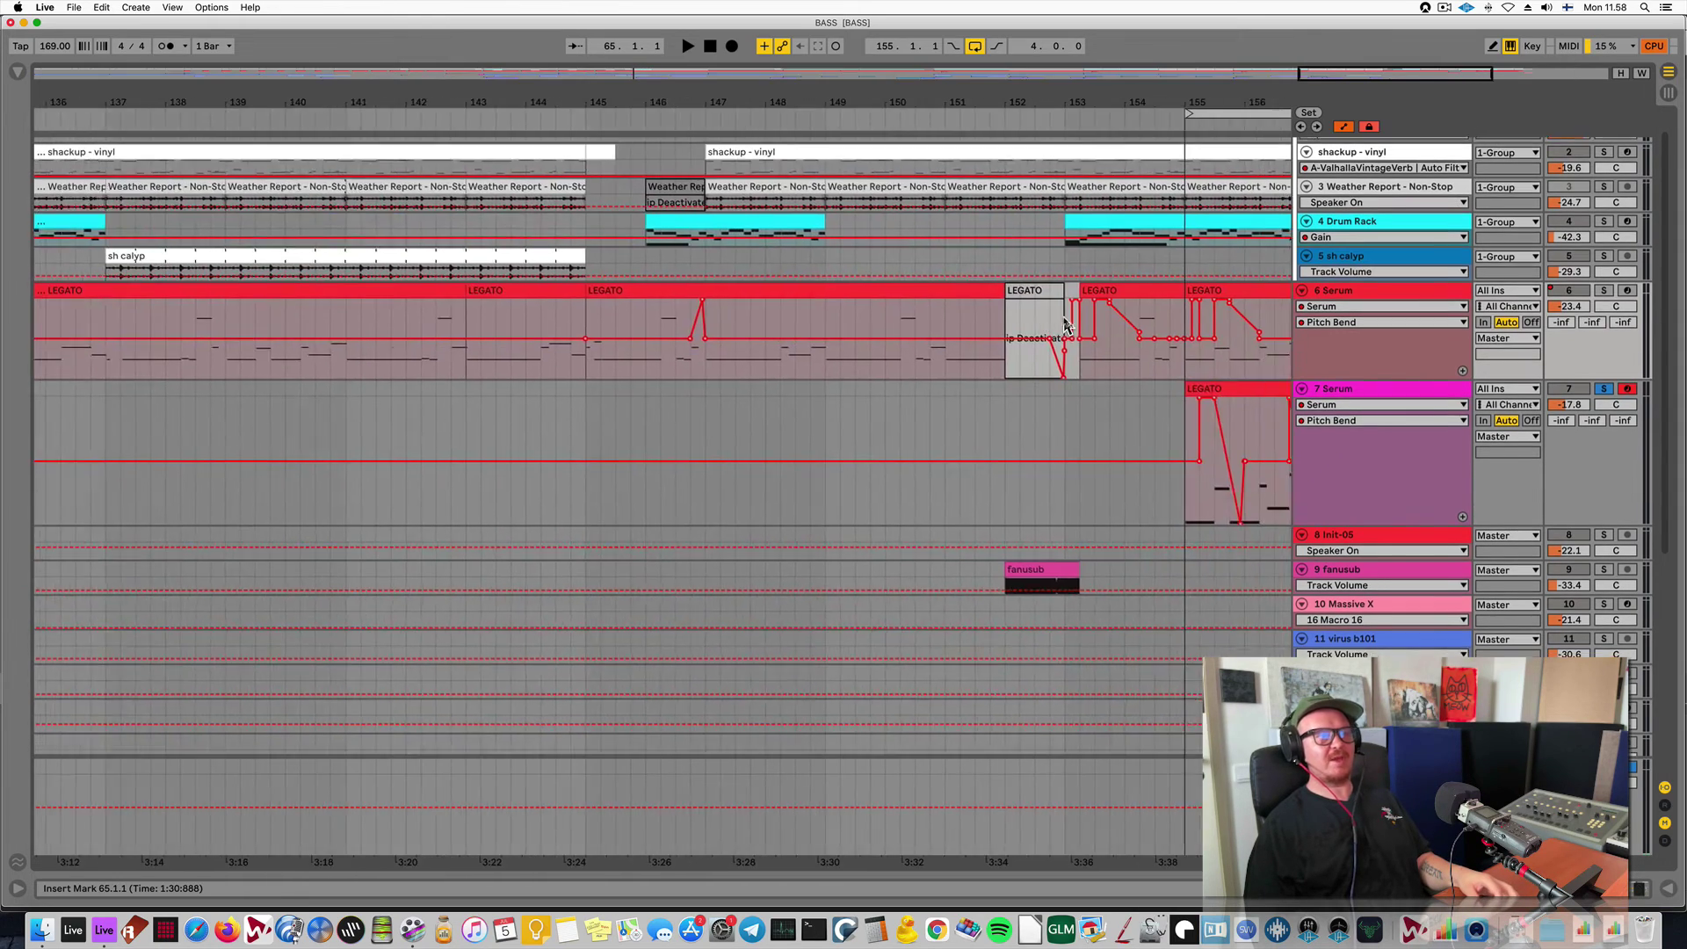
pyautogui.hscroll(5, 1066, 327)
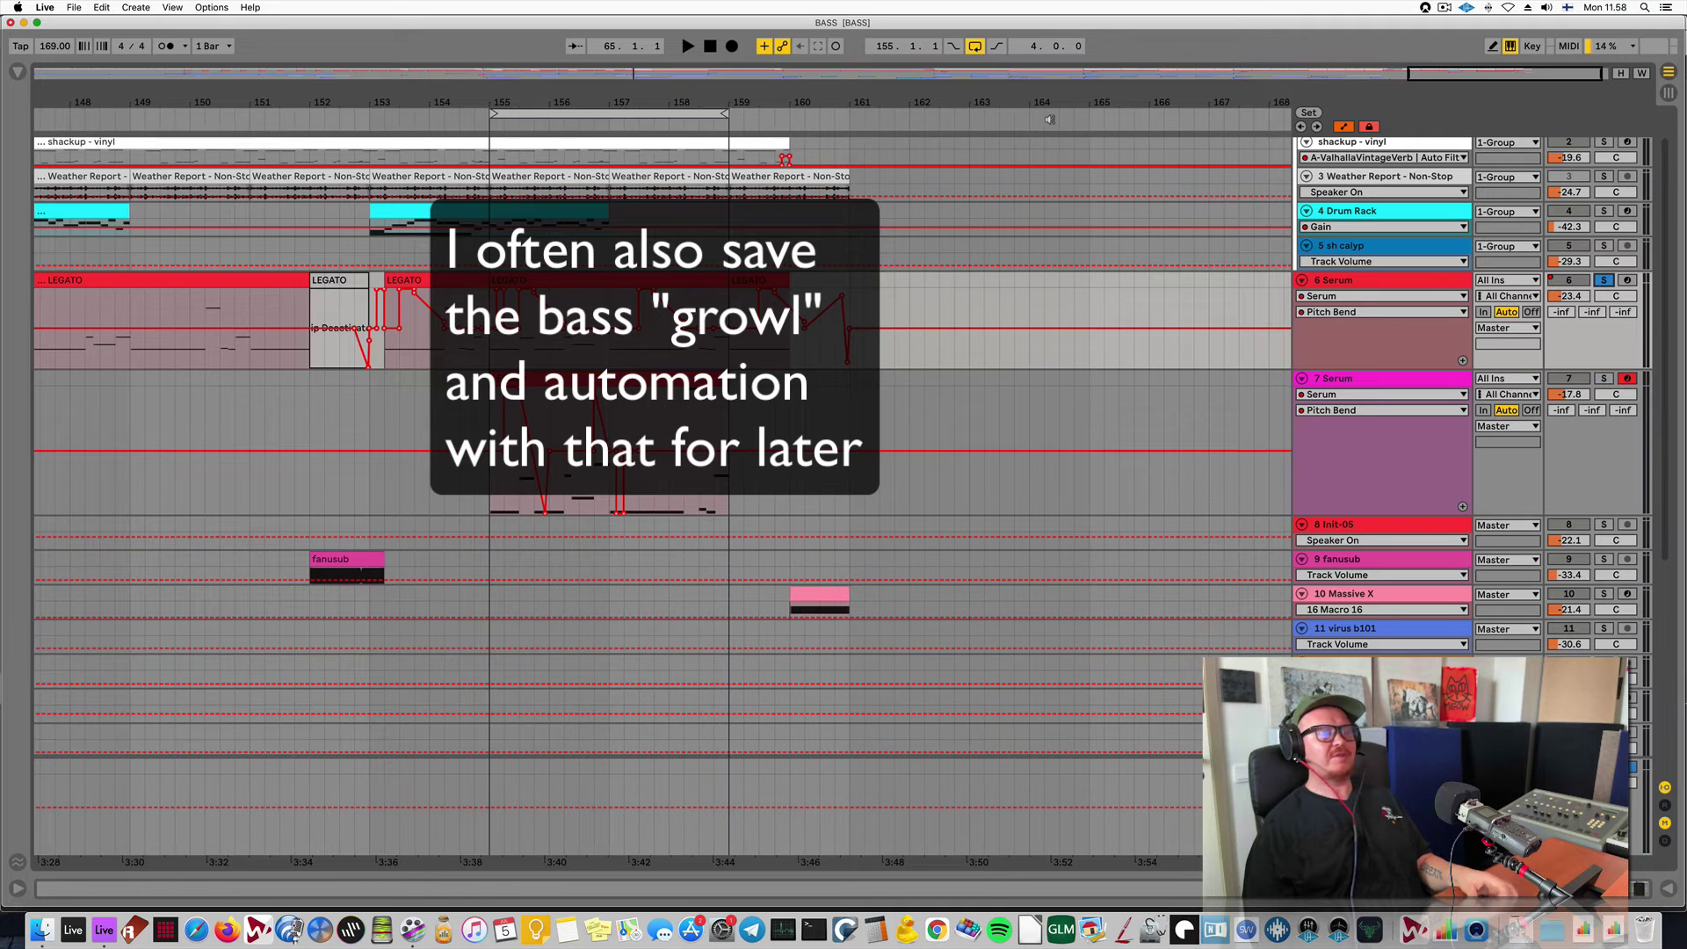
pyautogui.moveTo(902, 94); pyautogui.dragTo(1060, 49)
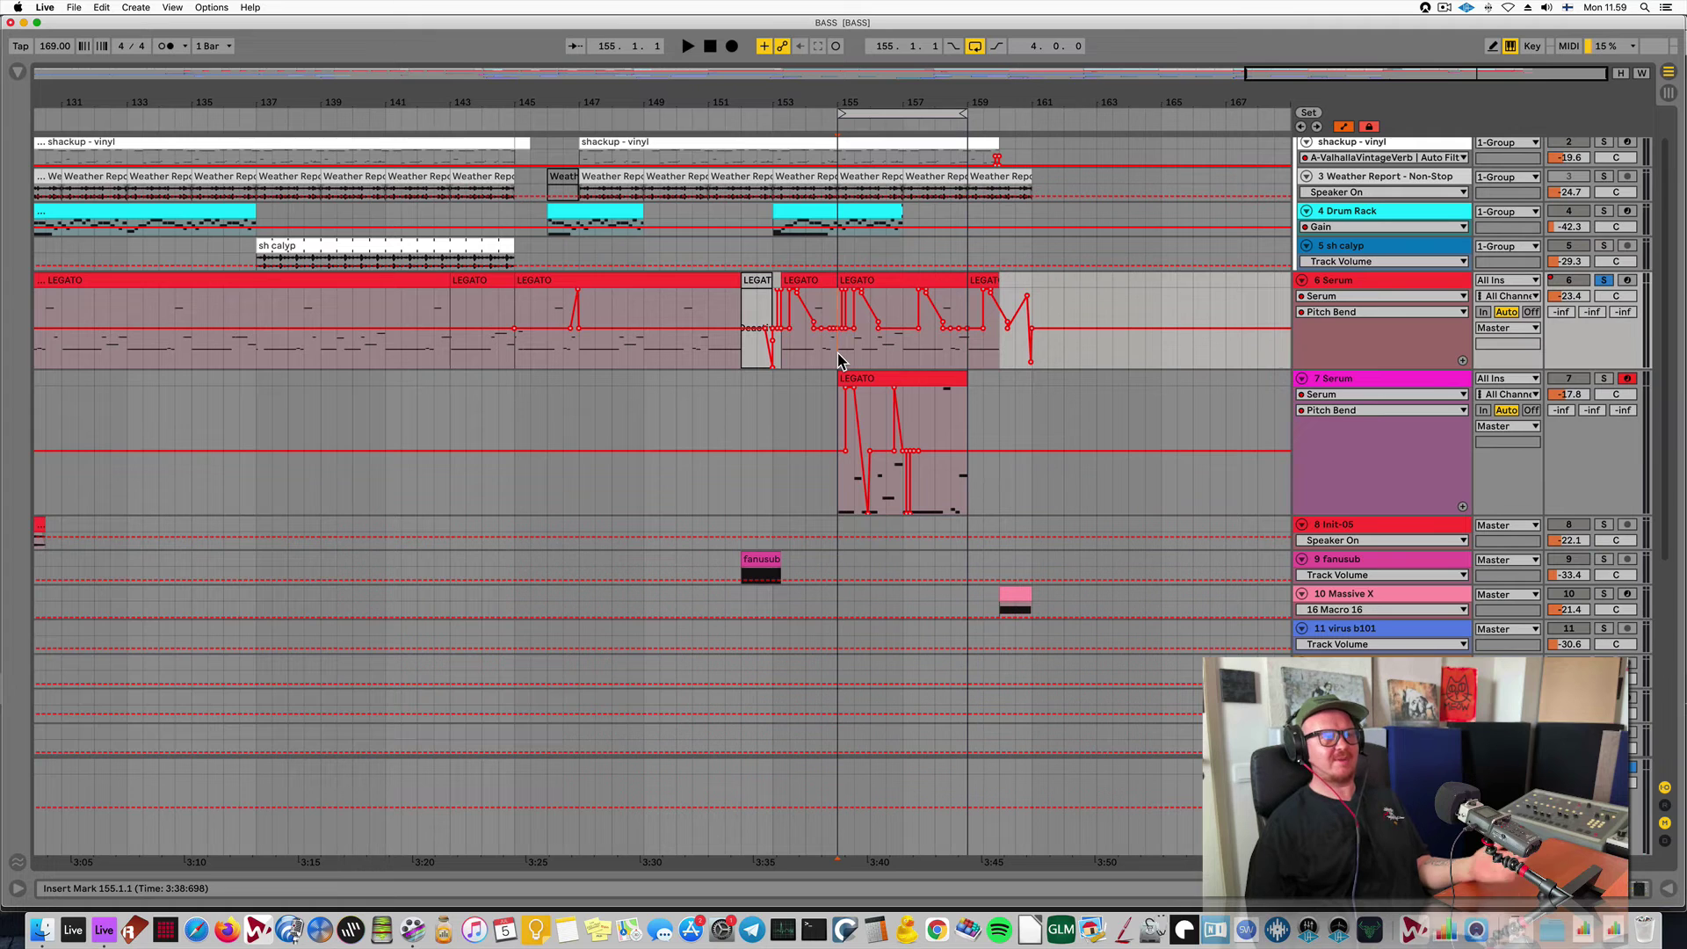
pyautogui.press('space')
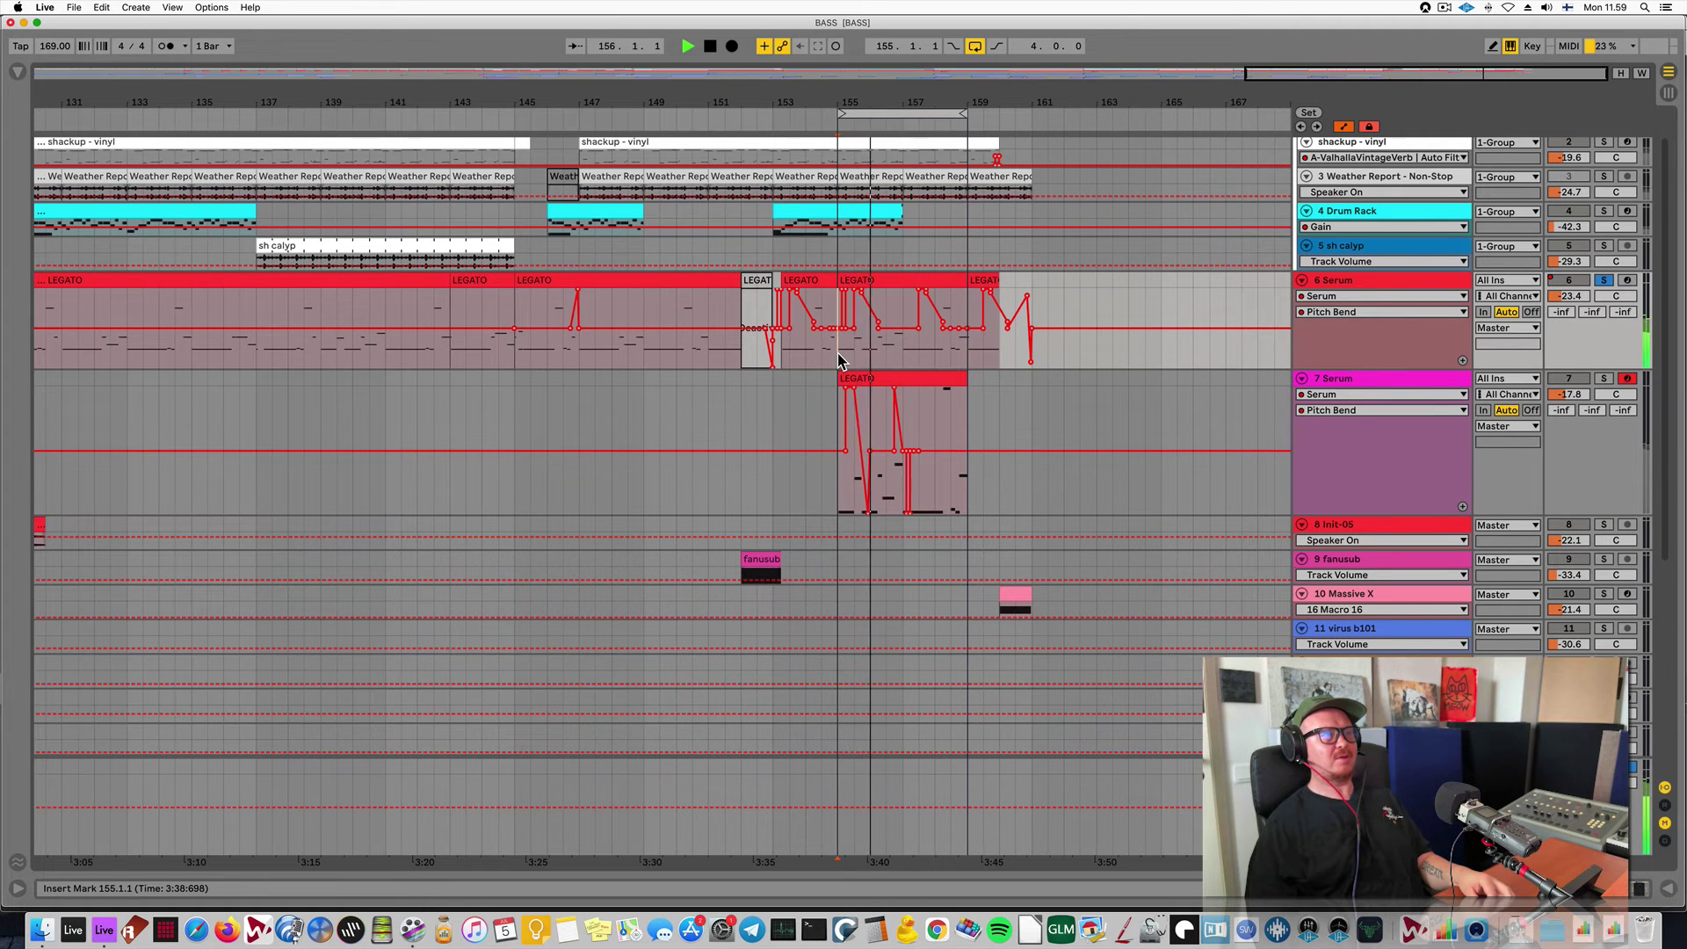
pyautogui.scroll(5, 942, 298)
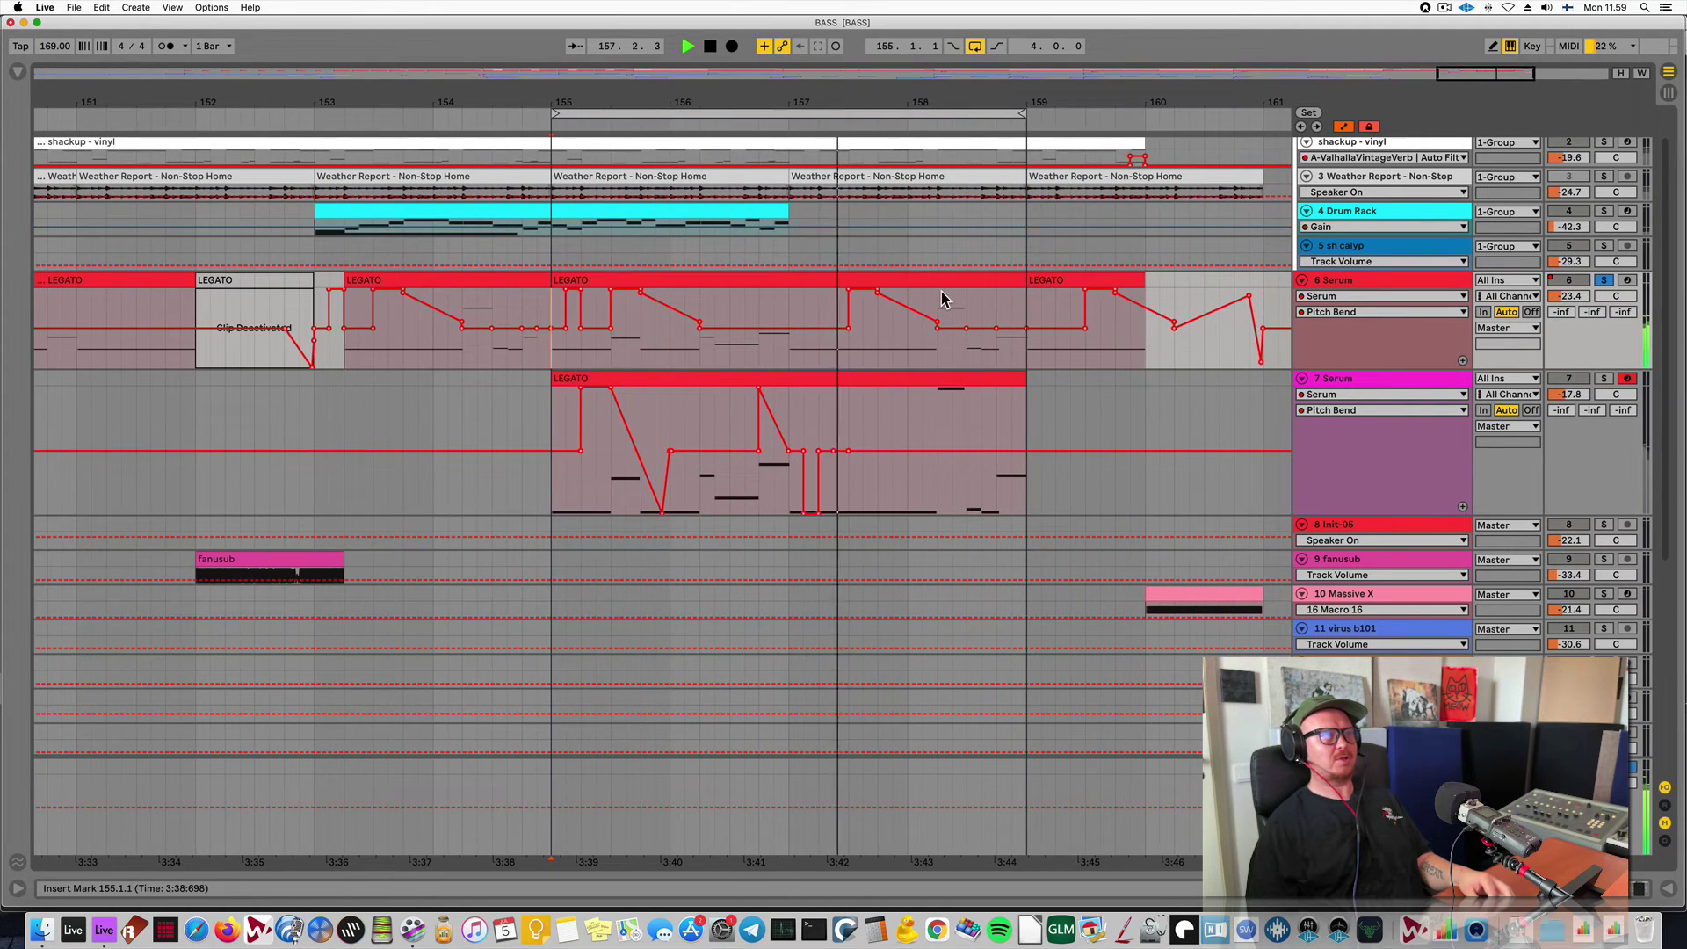
pyautogui.hscroll(2, 879, 378)
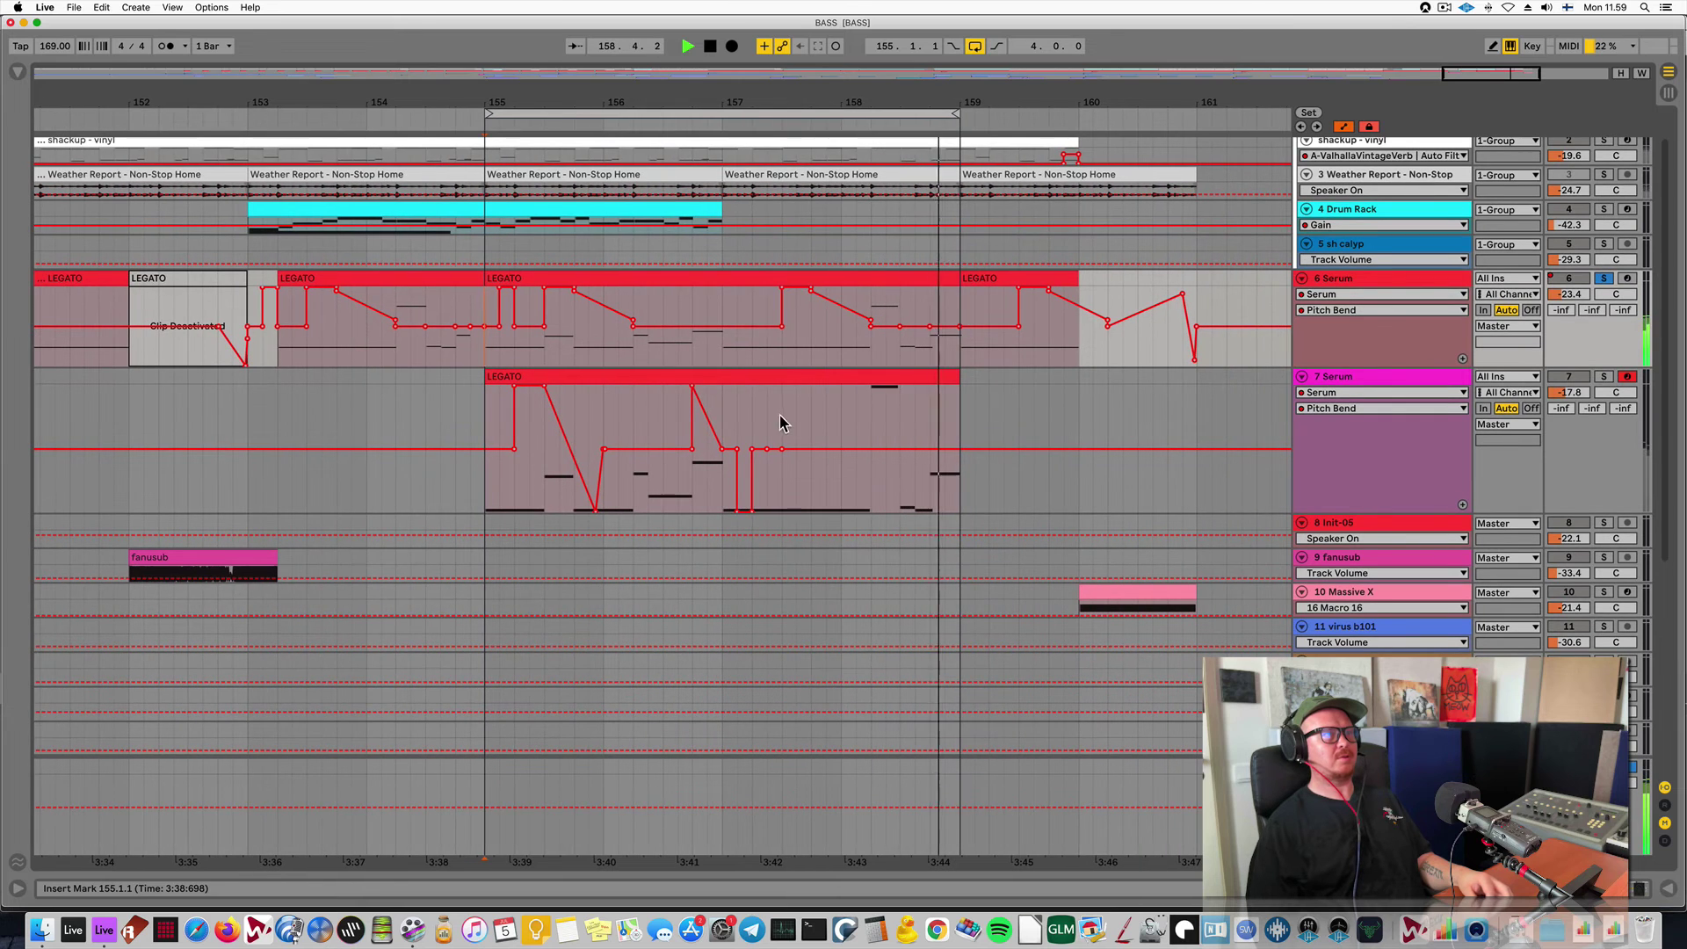
pyautogui.press('space')
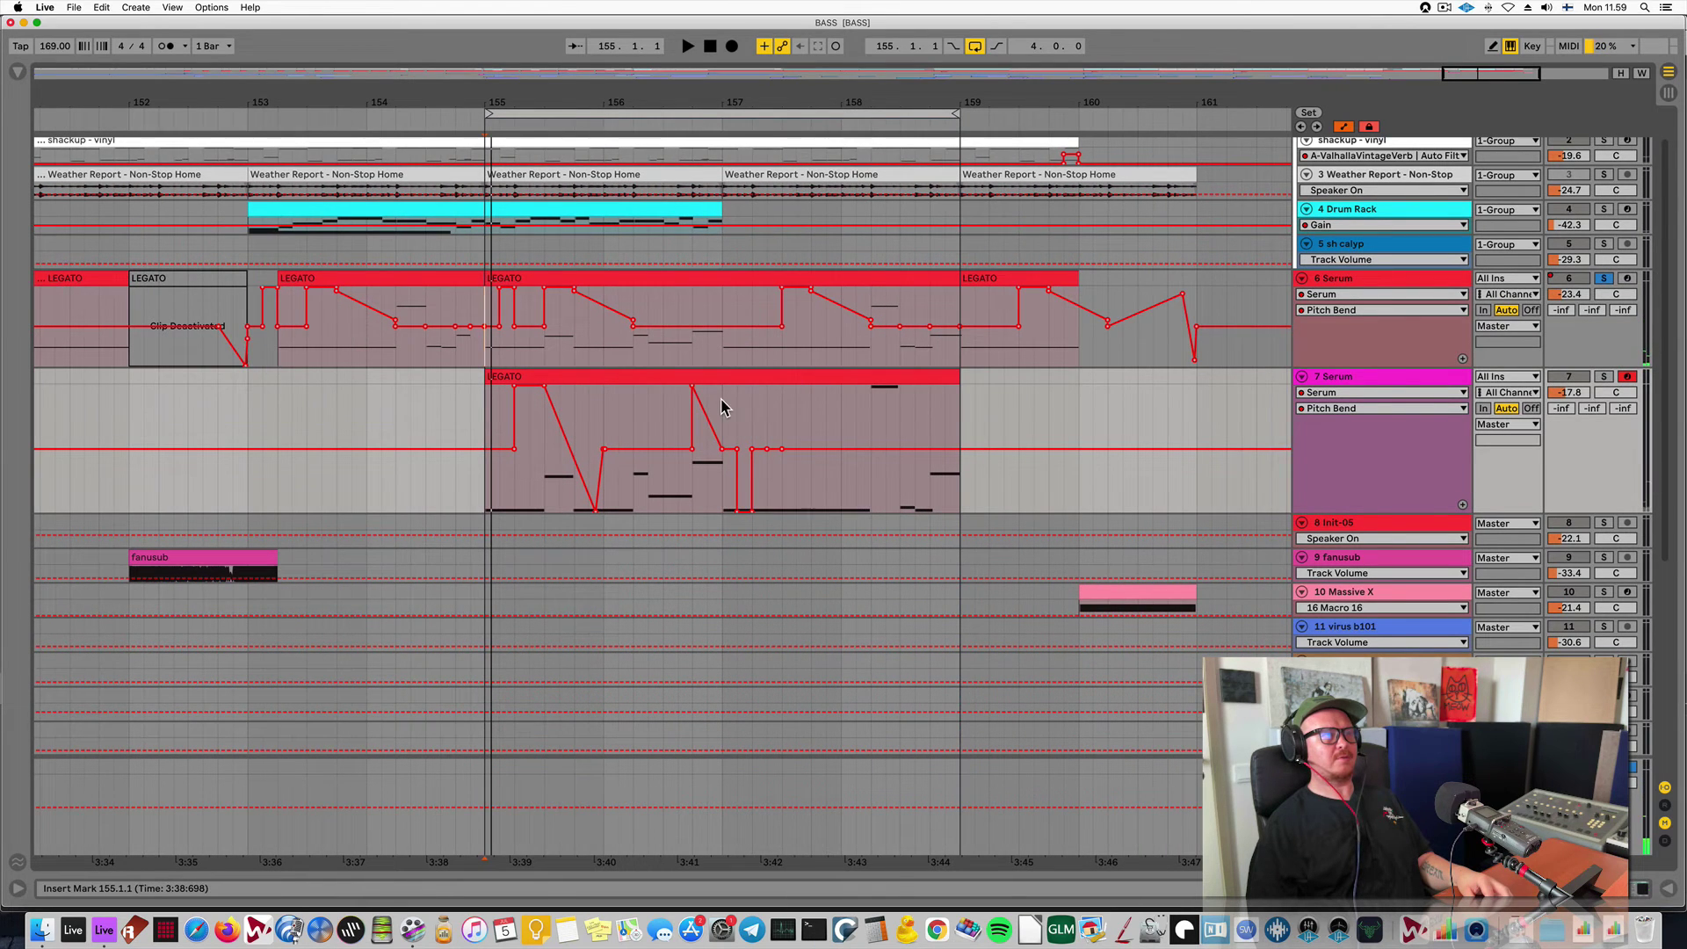
# Compare the two basses by playing from bar 157 with 7 Serum and 6 Serum soloed in turn, and return the solo to 7 Serum.
pyautogui.click(721, 402)
pyautogui.press('space')
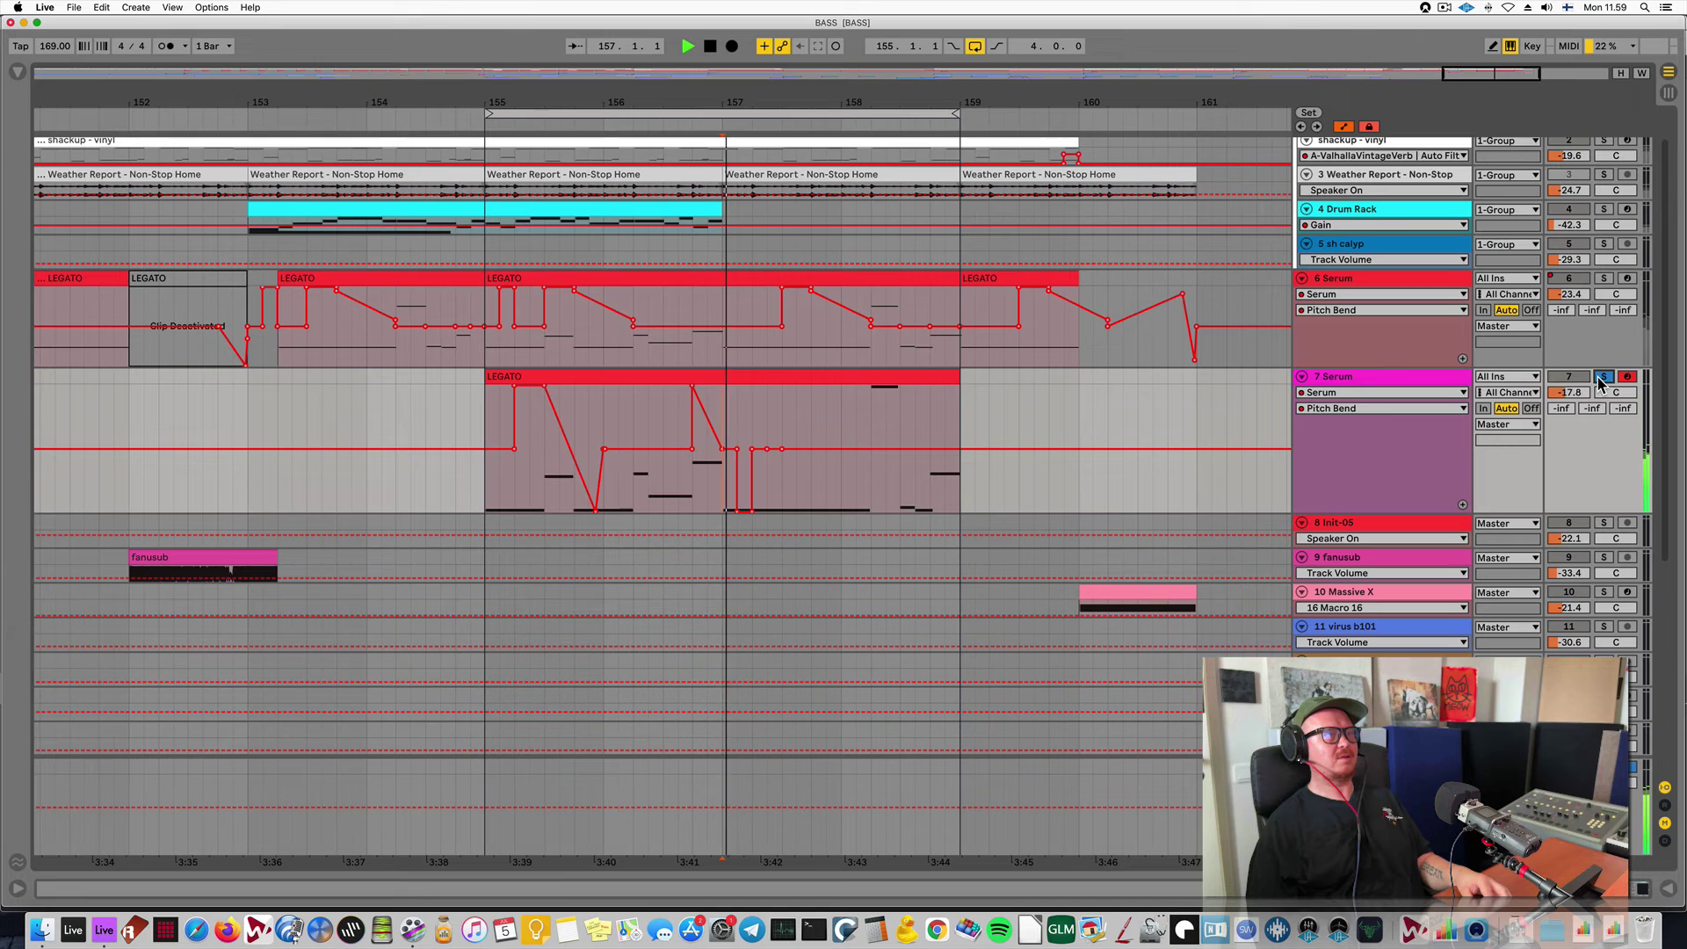
pyautogui.press('space')
pyautogui.press('space')
pyautogui.click(1605, 282)
pyautogui.press('space')
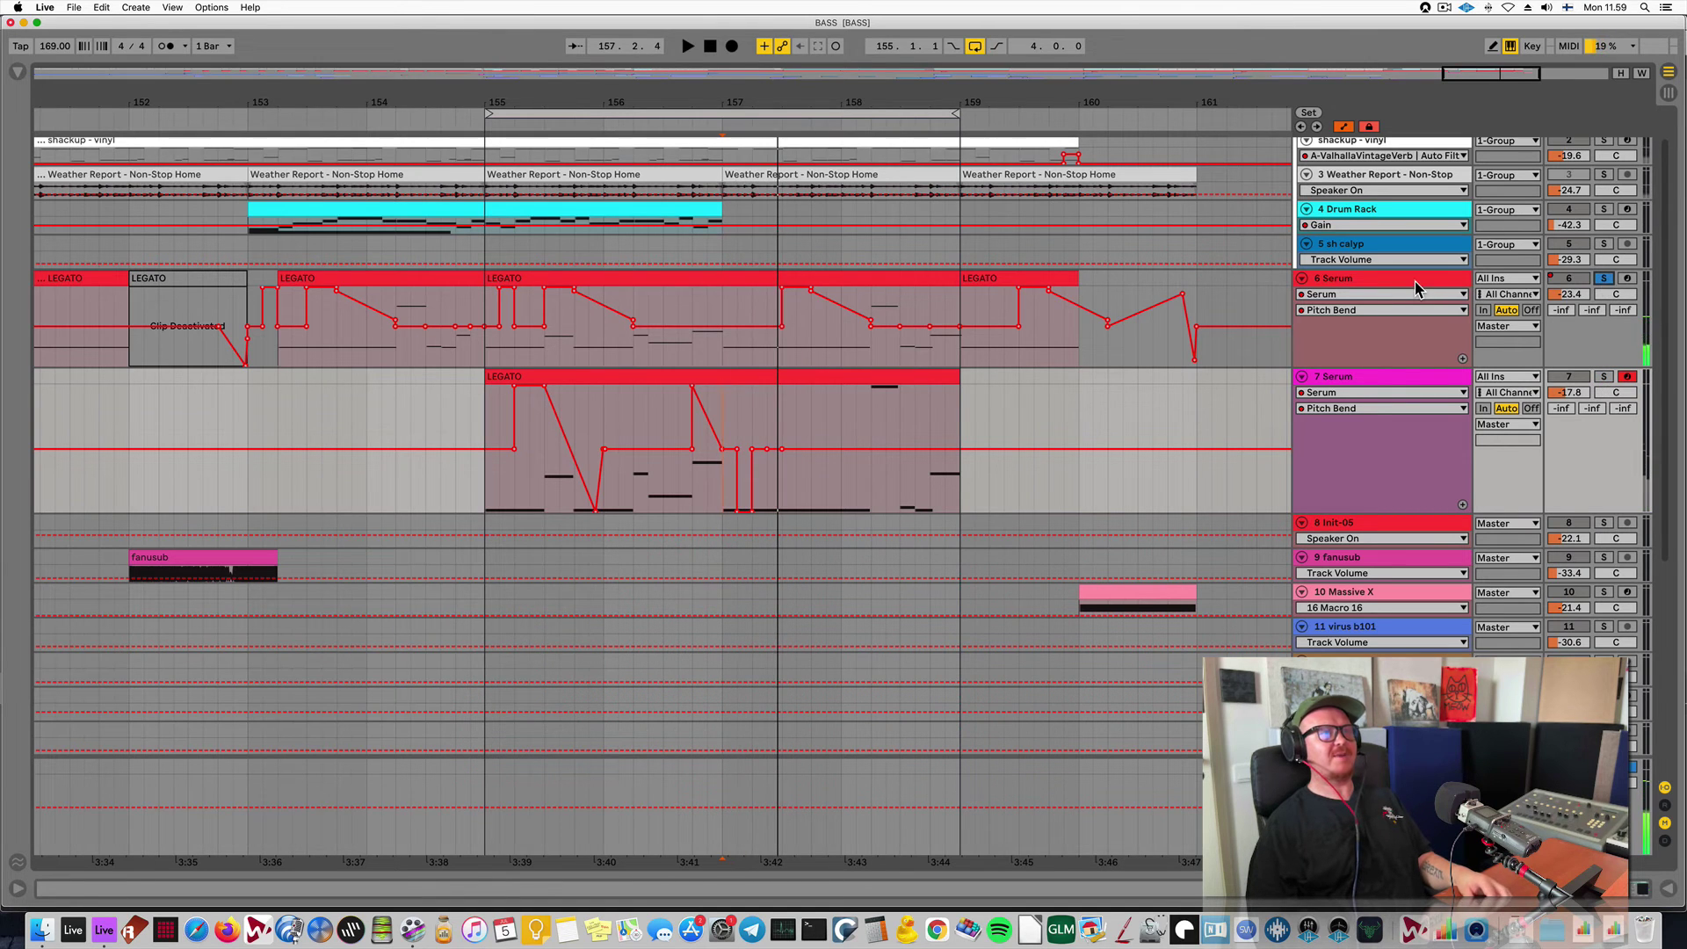
pyautogui.click(1603, 377)
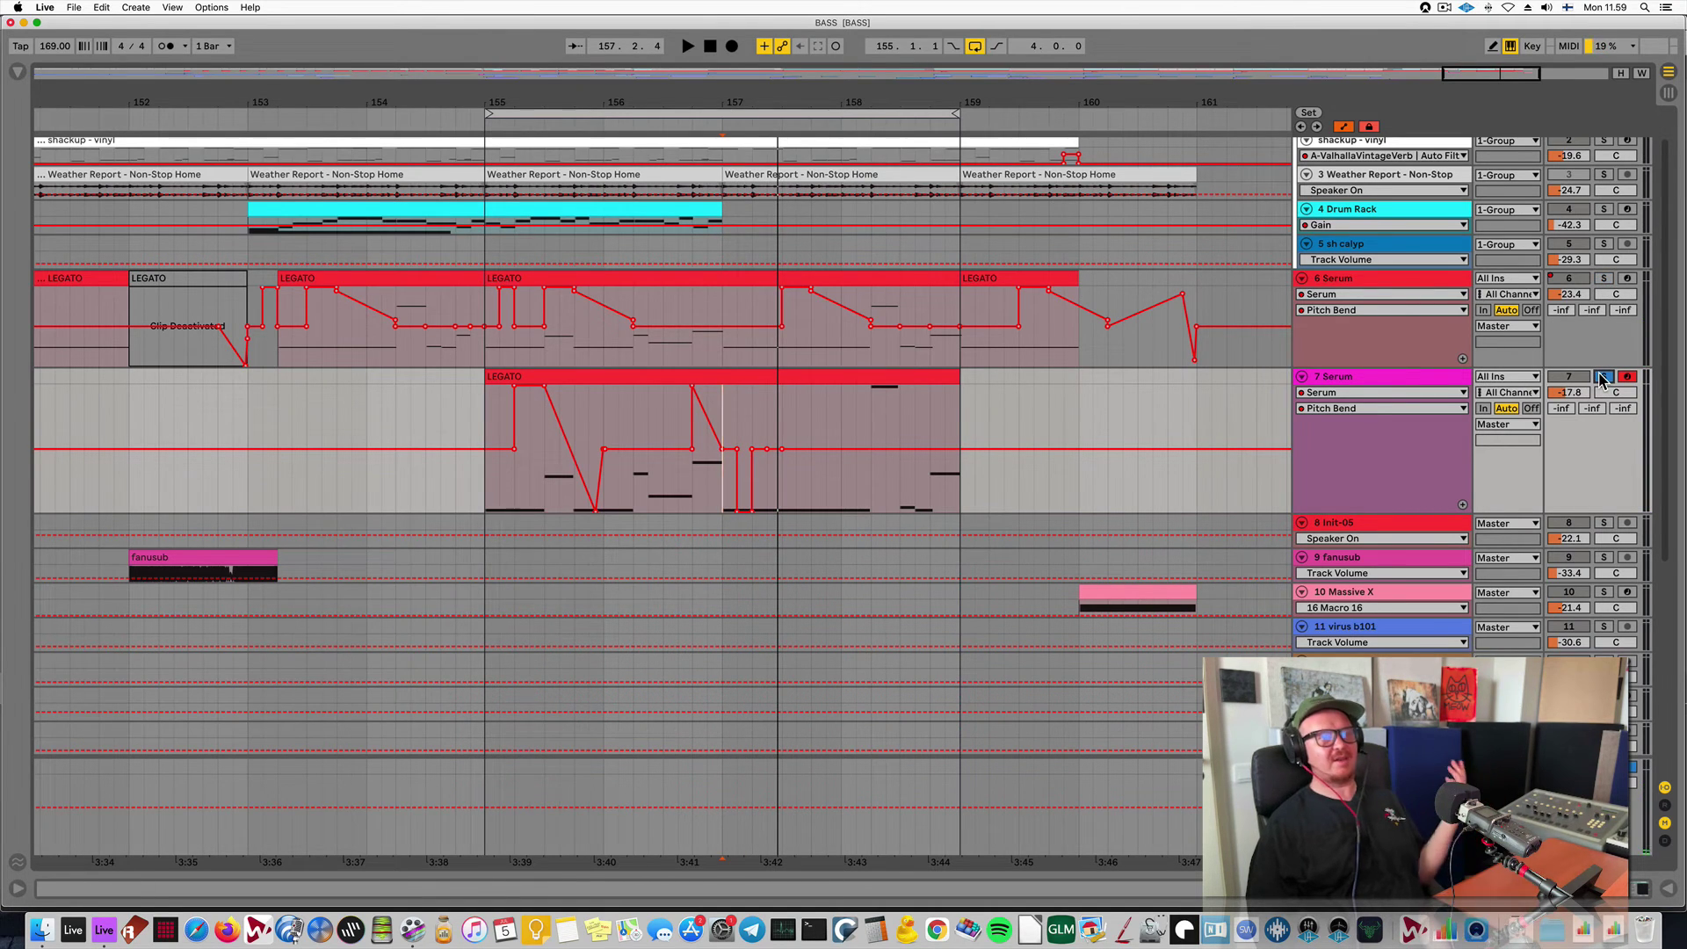
# Set the Erosion amount on 7 Serum to 176 and open its FabFilter Pro-Q 3 to watch the spectrum during playback from bar 155.
pyautogui.doubleClick(1410, 377)
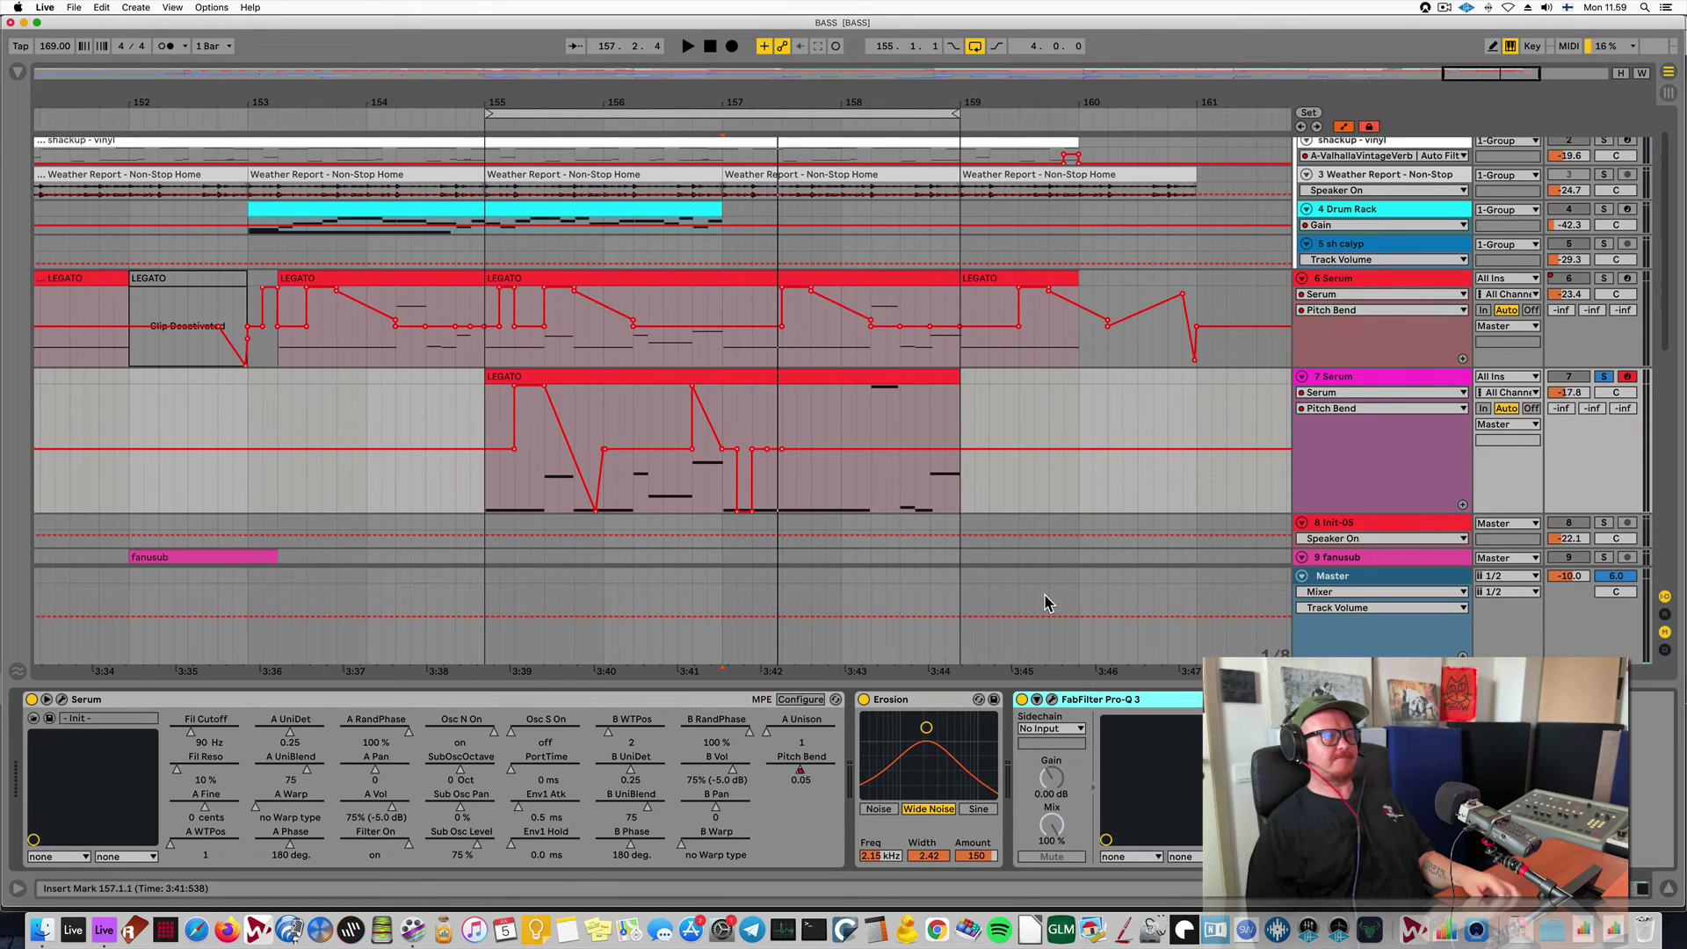
pyautogui.click(926, 728)
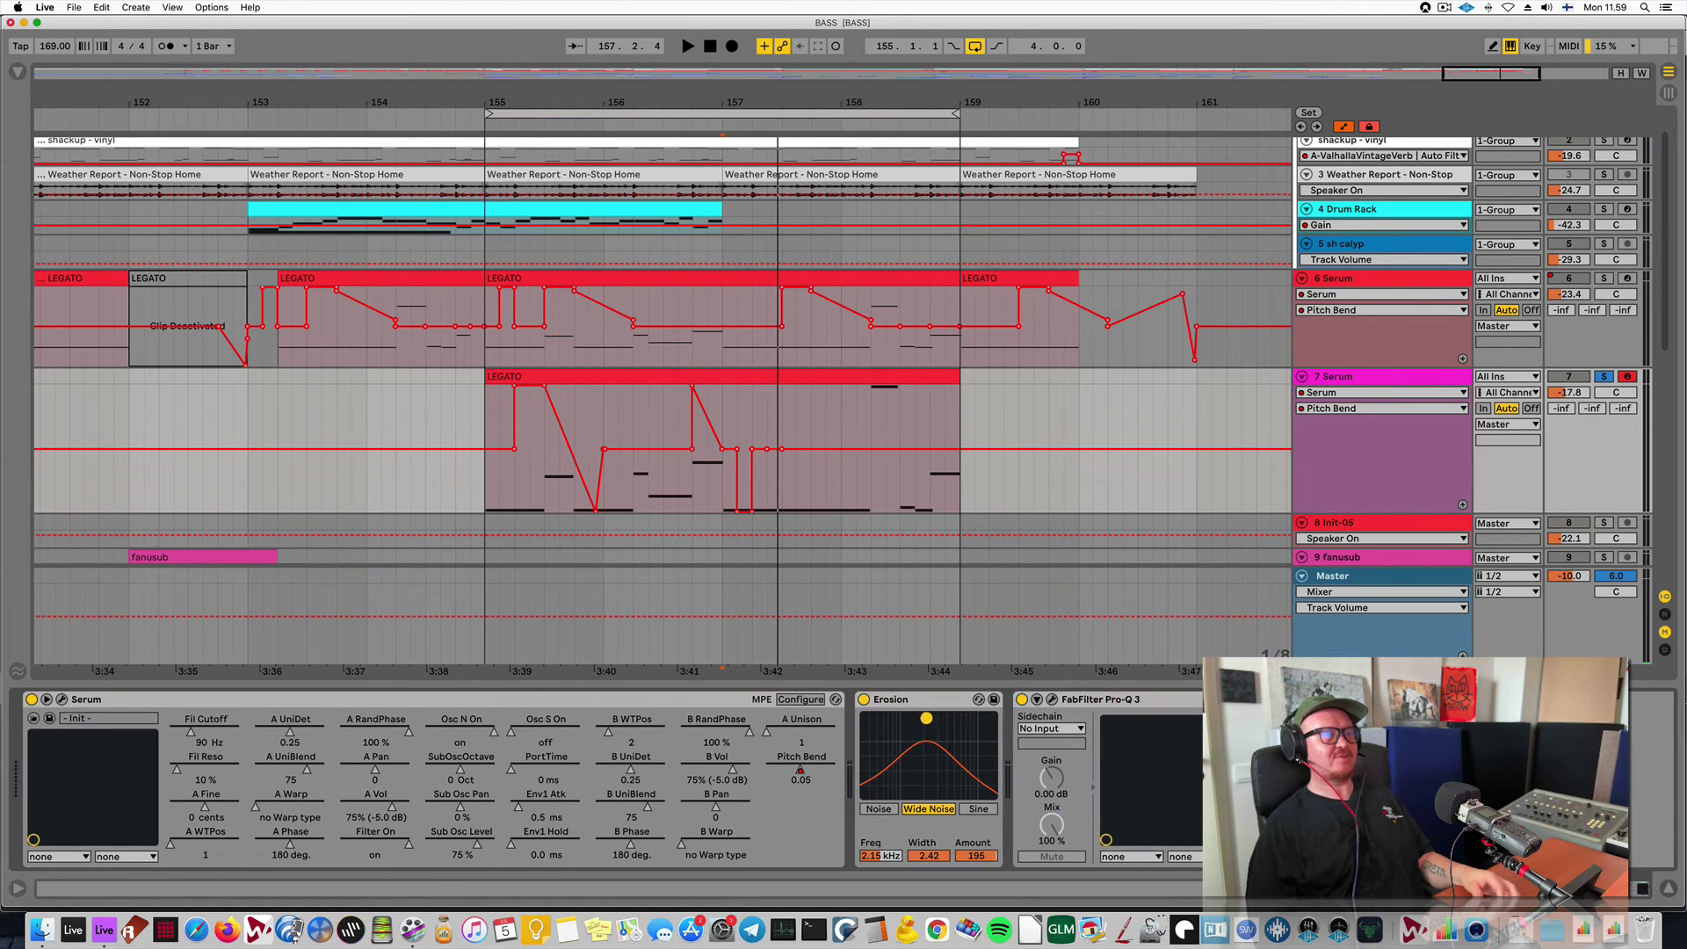
pyautogui.click(1055, 708)
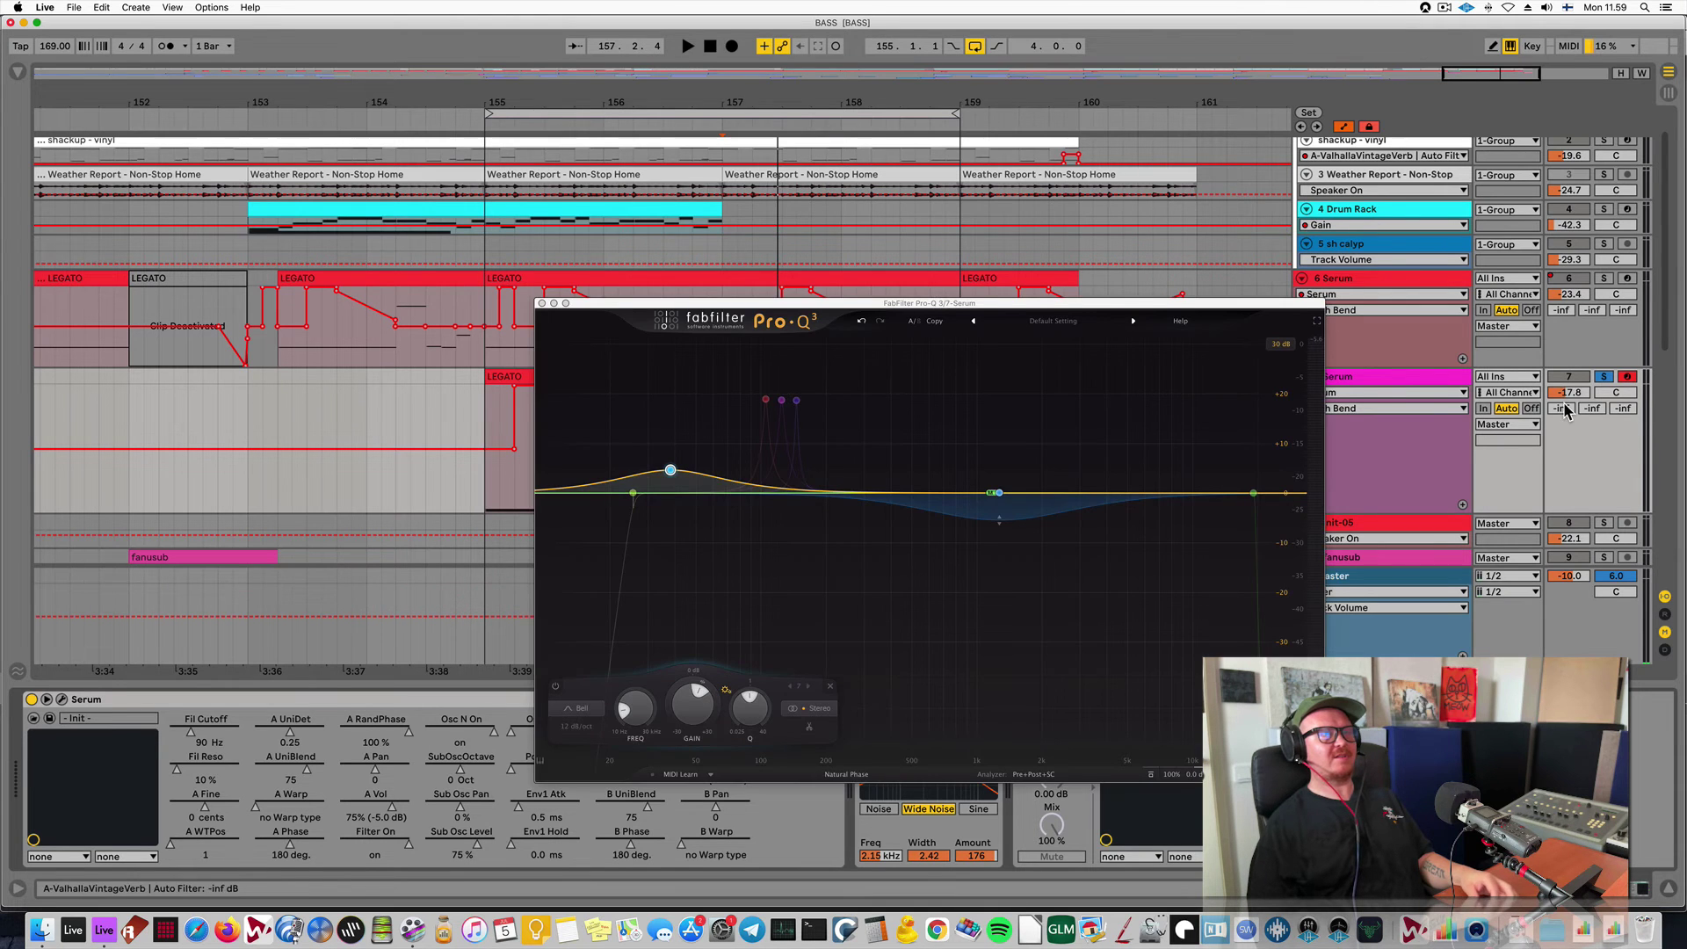
pyautogui.press('space')
pyautogui.moveTo(1073, 312); pyautogui.dragTo(1397, 312)
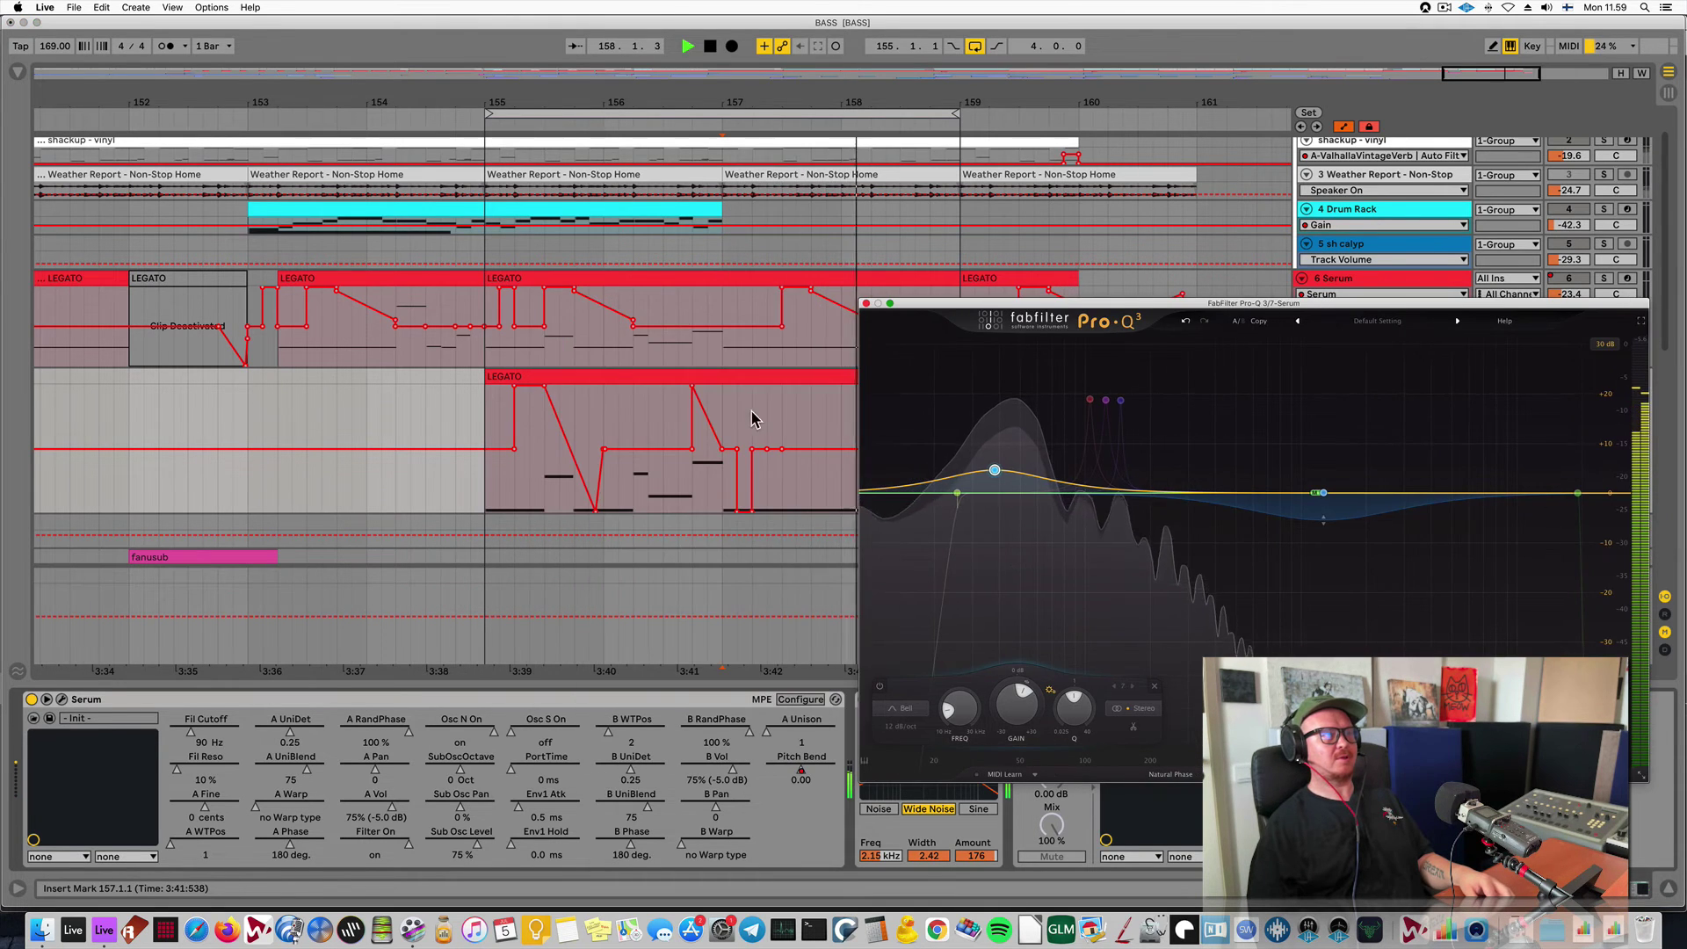
pyautogui.click(485, 490)
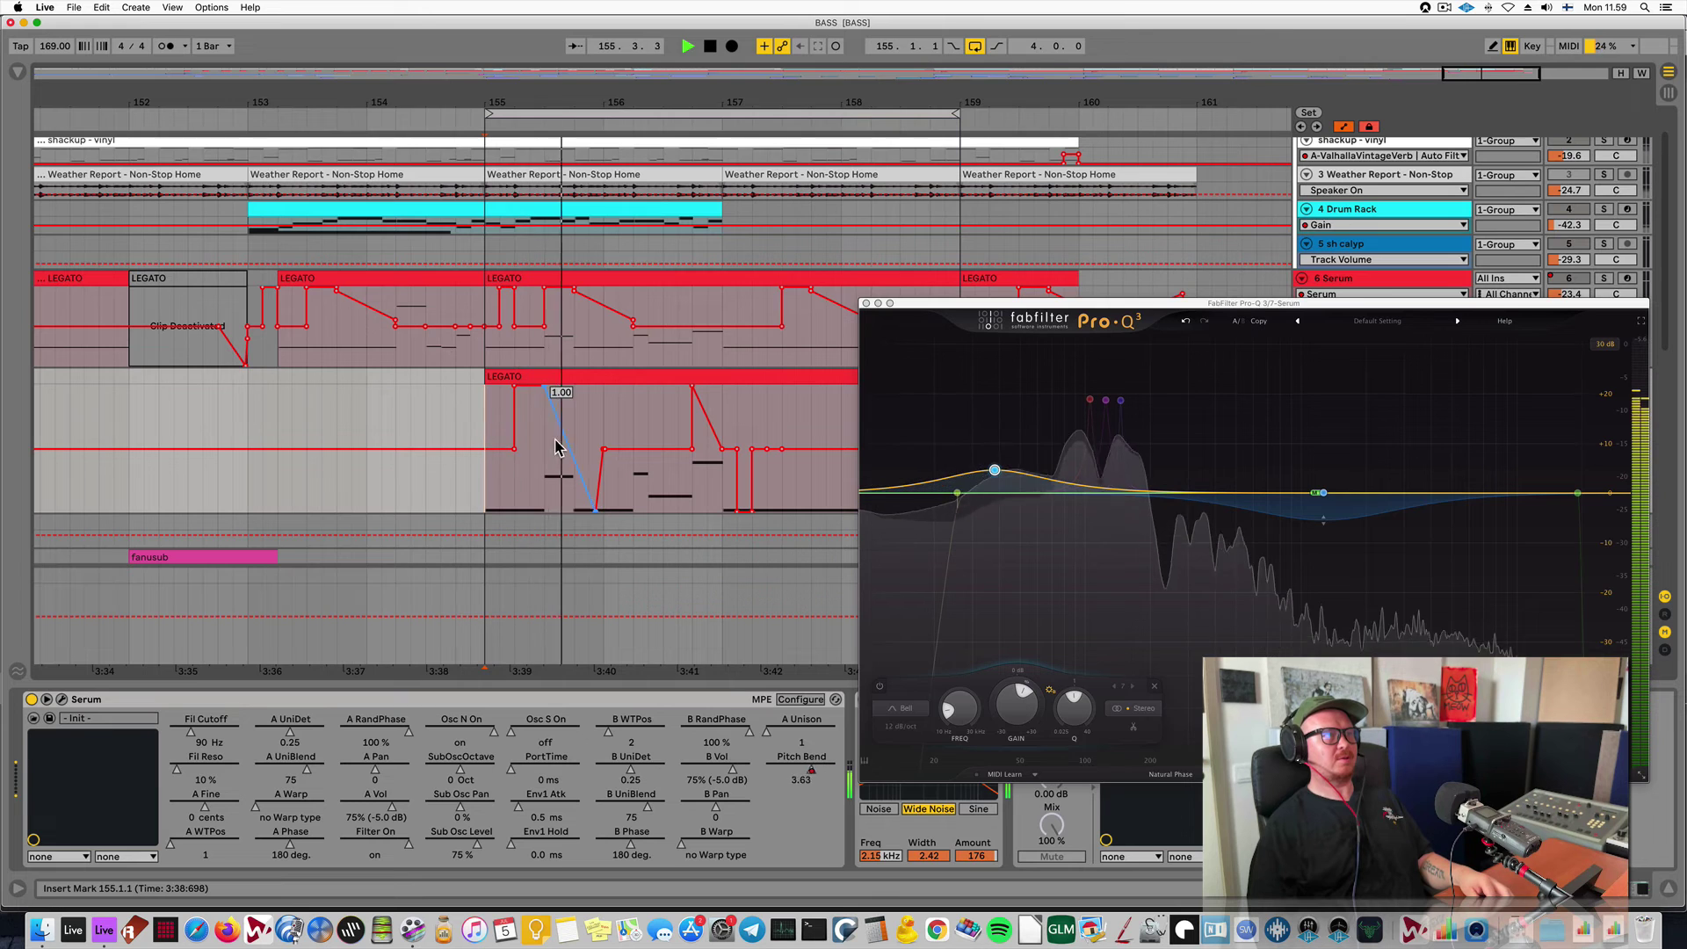
# Add a short drop to centre at 155.2 in 7 Serum's pitch-bend automation and play it back from bar 155.
pyautogui.press('space')
pyautogui.press('+')
pyautogui.press('+')
pyautogui.press('super+4')
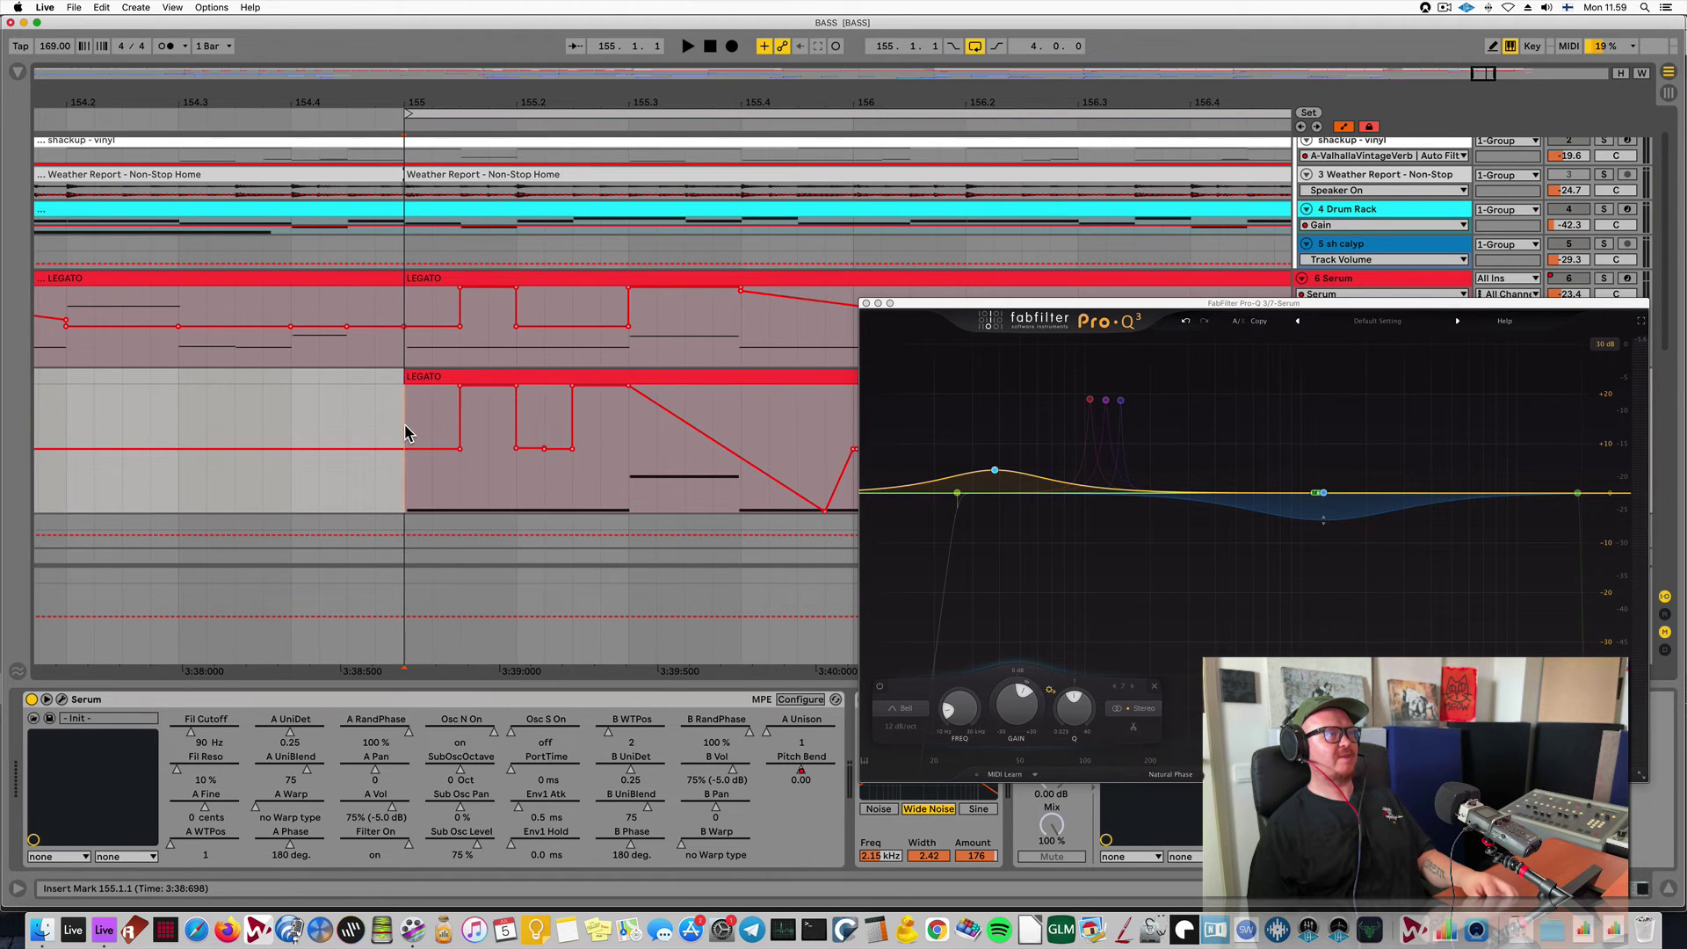
pyautogui.press('space')
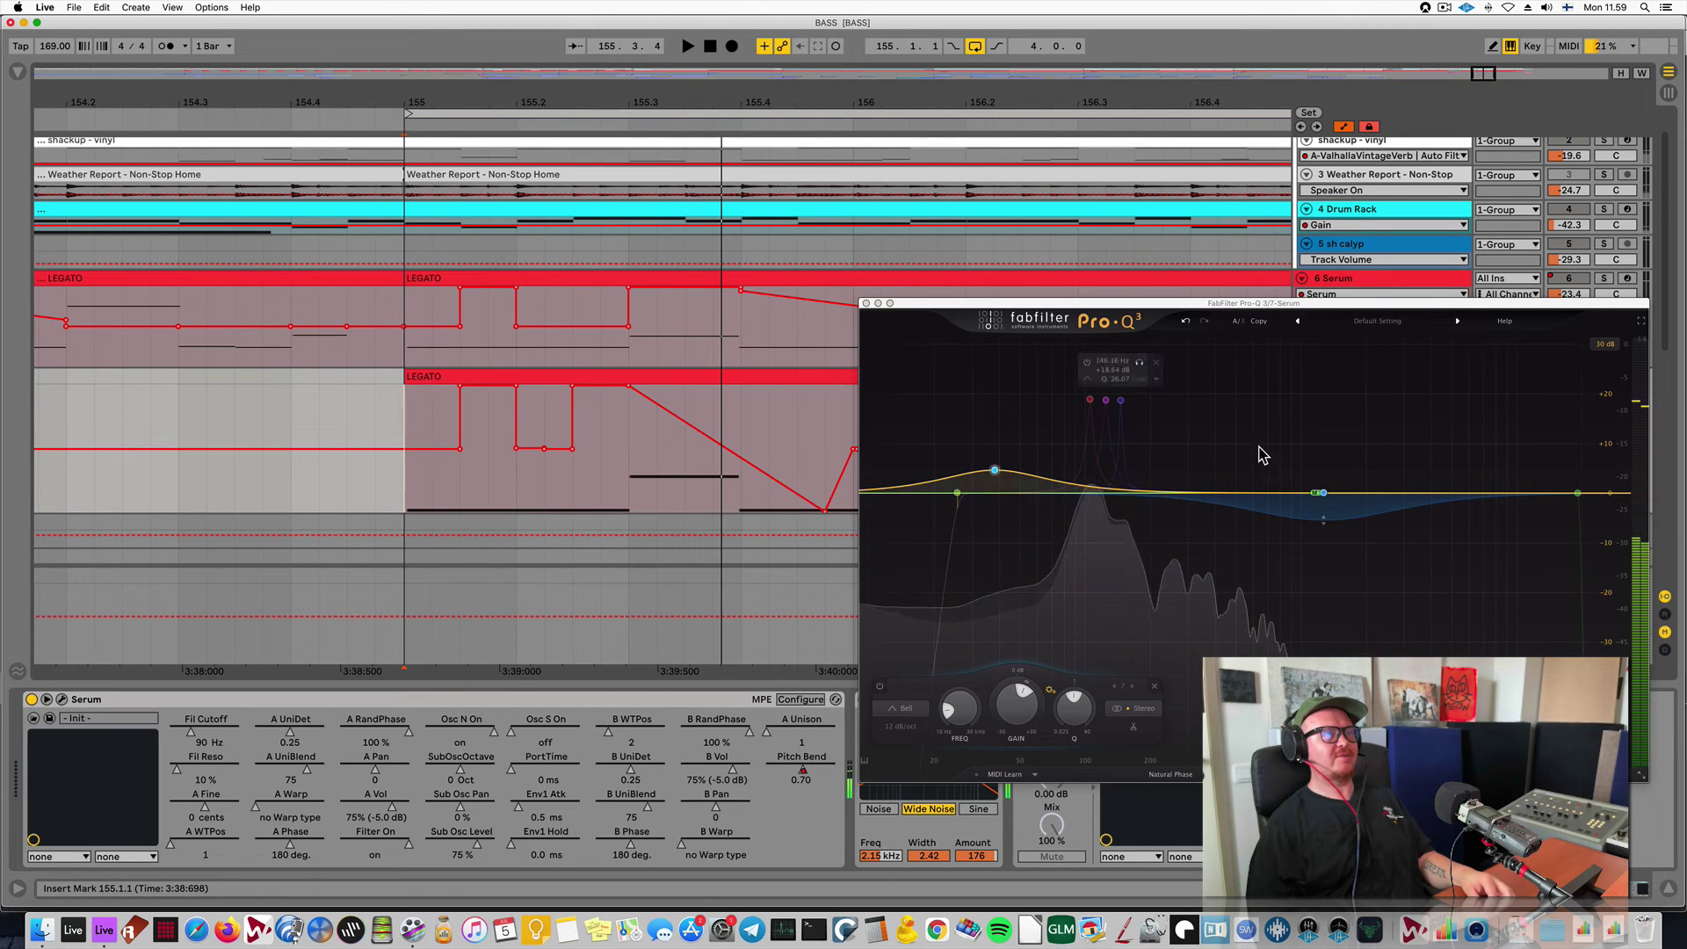
# Add a gentle high shelf at about 1 kHz with about +1.9 dB in Pro-Q 3 and compare 7 Serum with 6 Serum.
pyautogui.moveTo(1626, 494); pyautogui.dragTo(1304, 496)
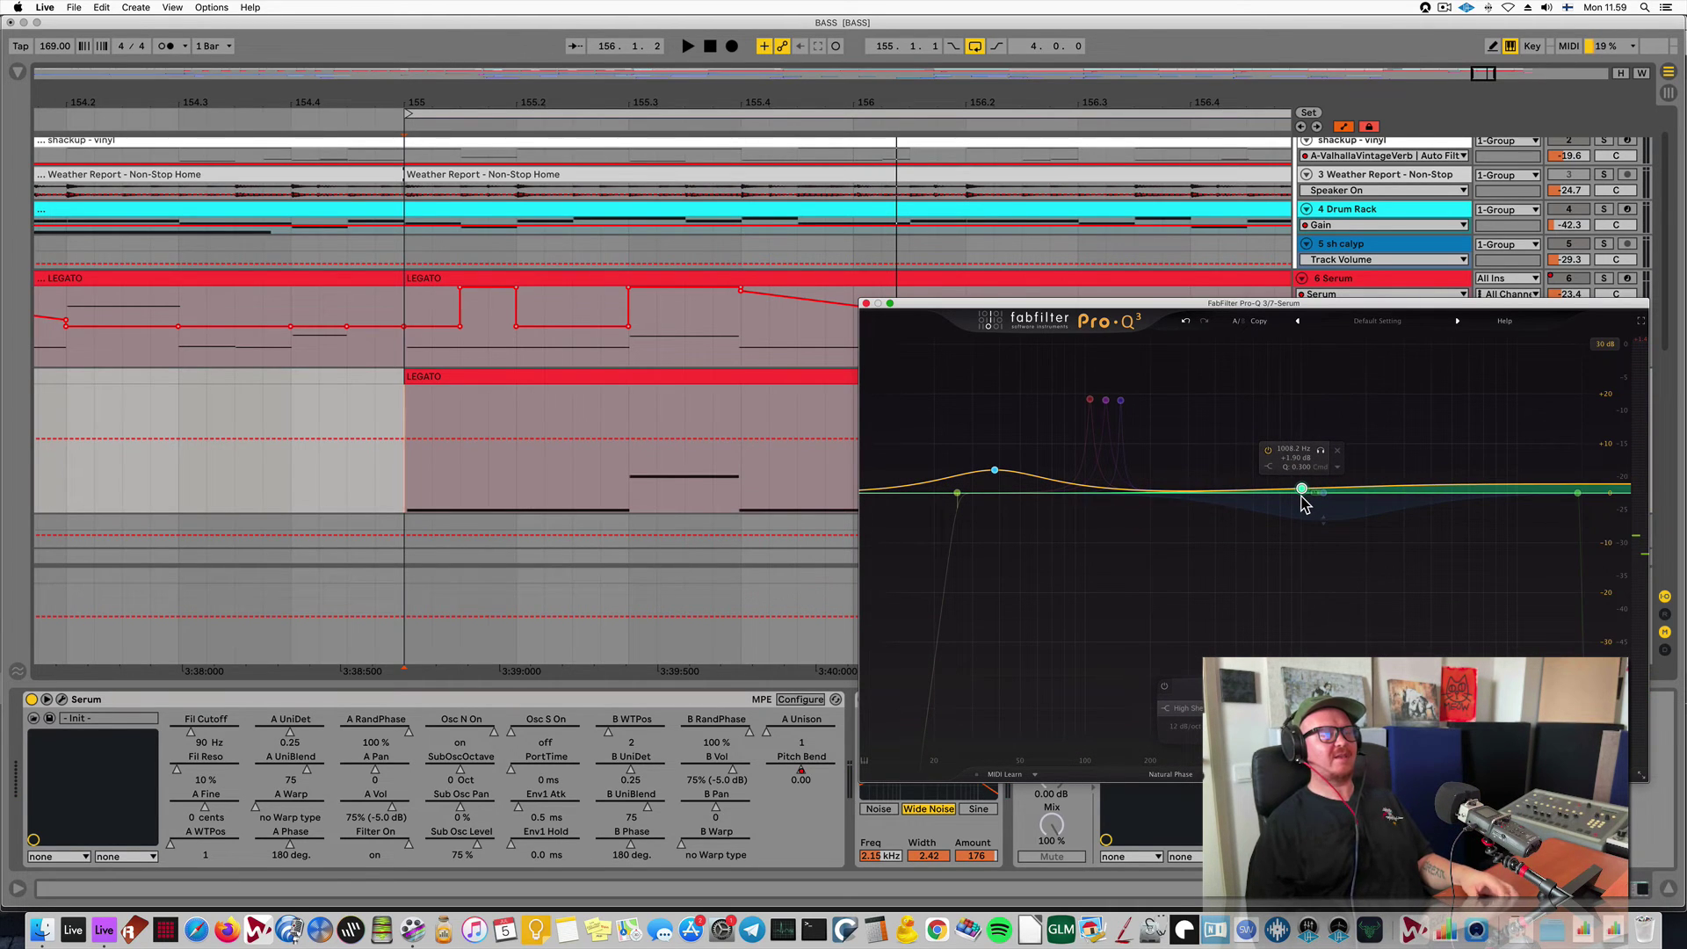
pyautogui.press('space')
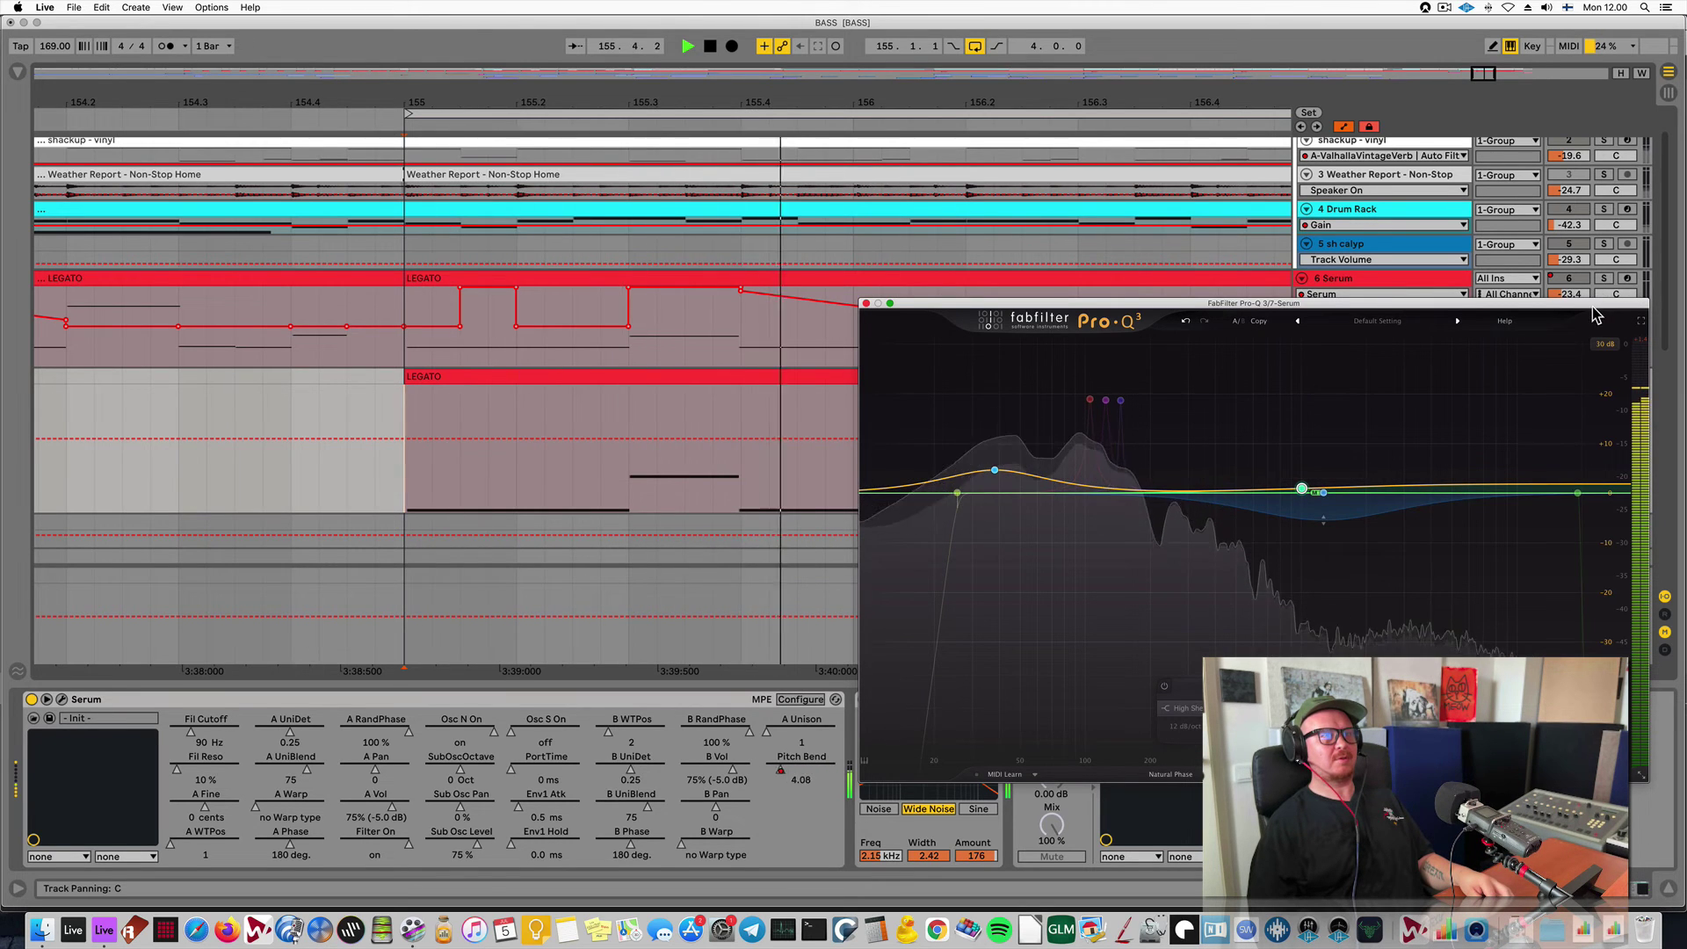
pyautogui.moveTo(1595, 314); pyautogui.dragTo(1447, 314)
pyautogui.click(1603, 278)
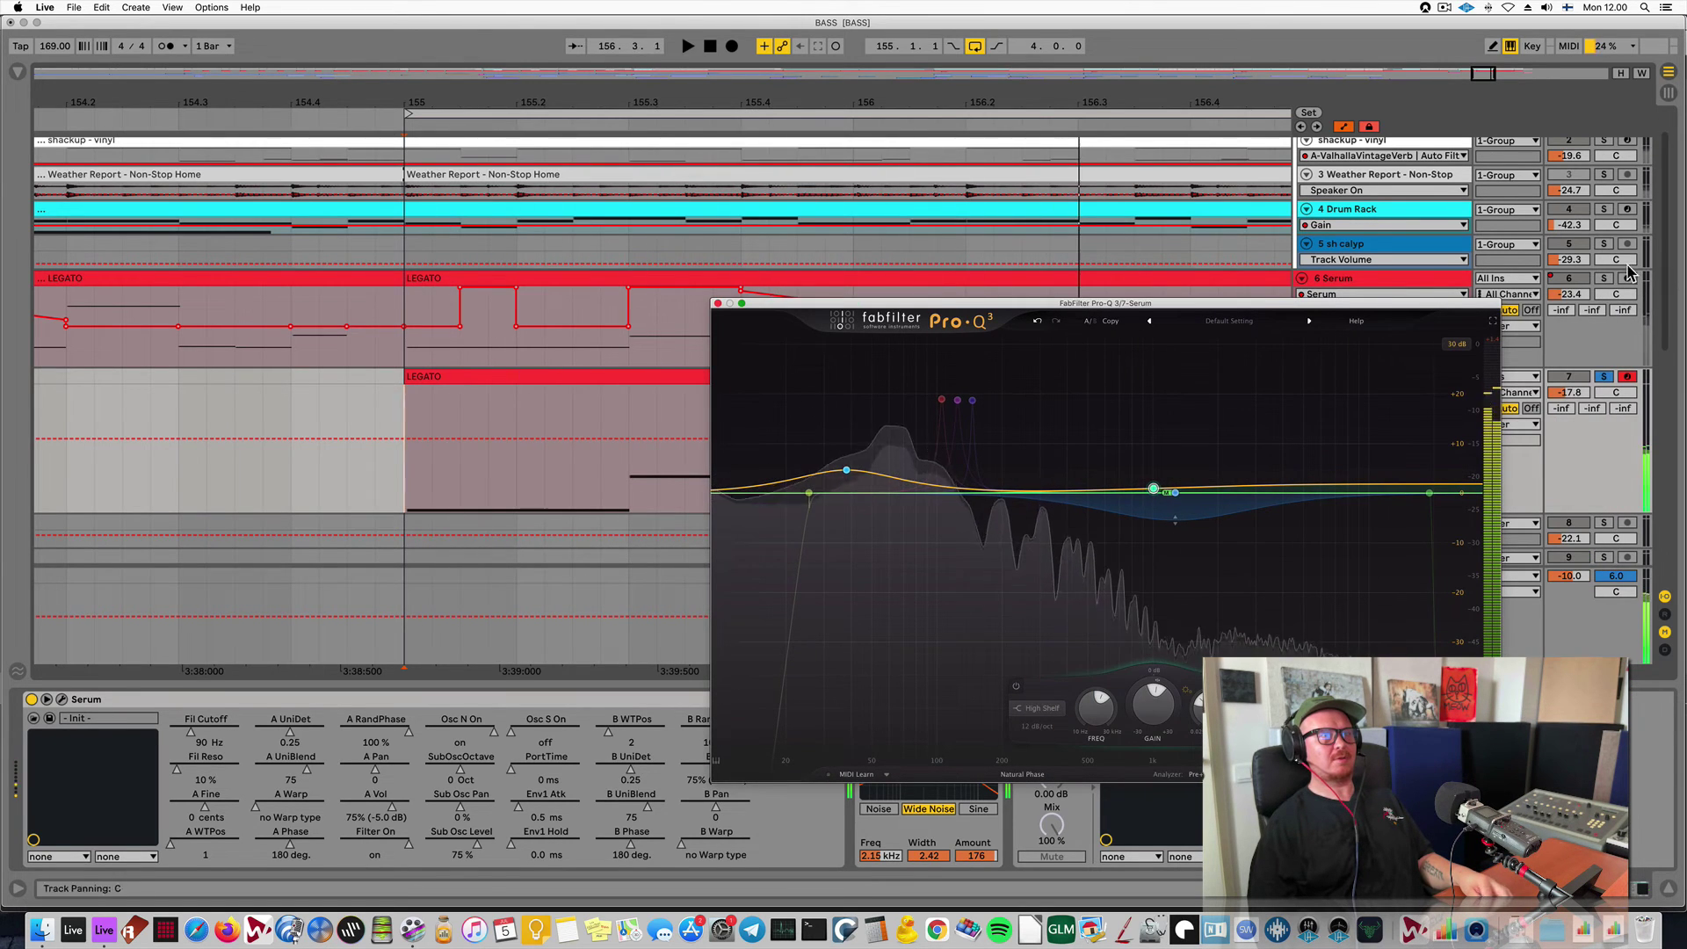
pyautogui.click(1603, 376)
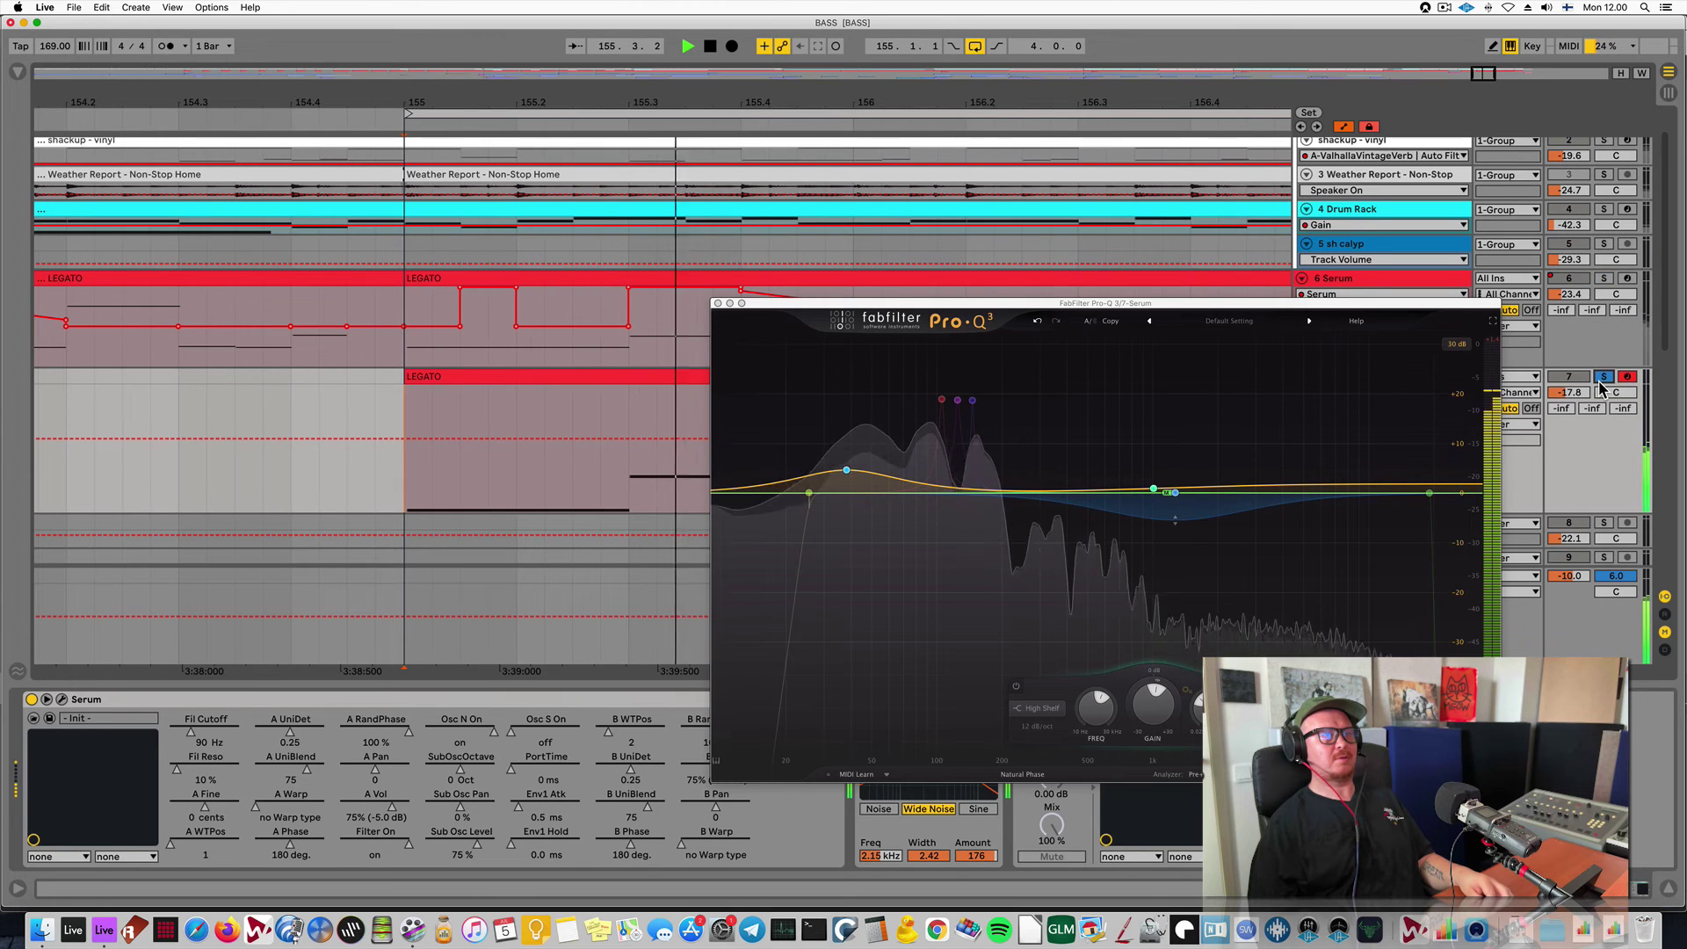
pyautogui.press('space')
# Try a slight low-mid bell cut in Pro-Q 3 and remove the band.
pyautogui.click(999, 480)
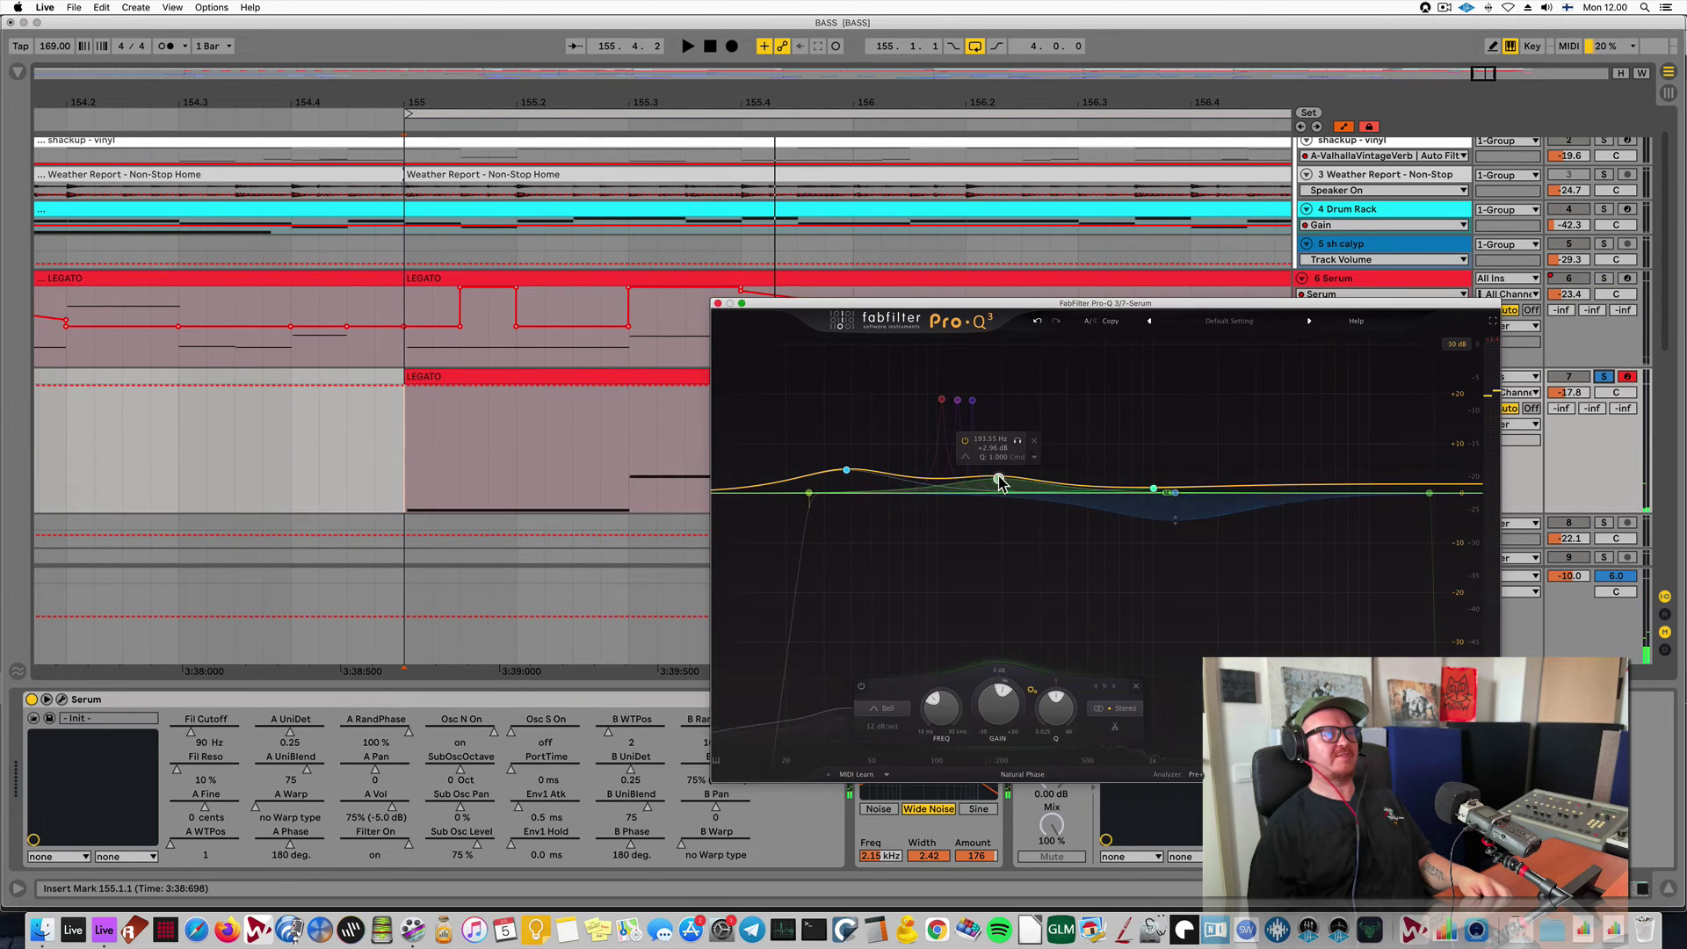
pyautogui.moveTo(1000, 479); pyautogui.dragTo(1033, 503)
pyautogui.press('space')
pyautogui.press('space')
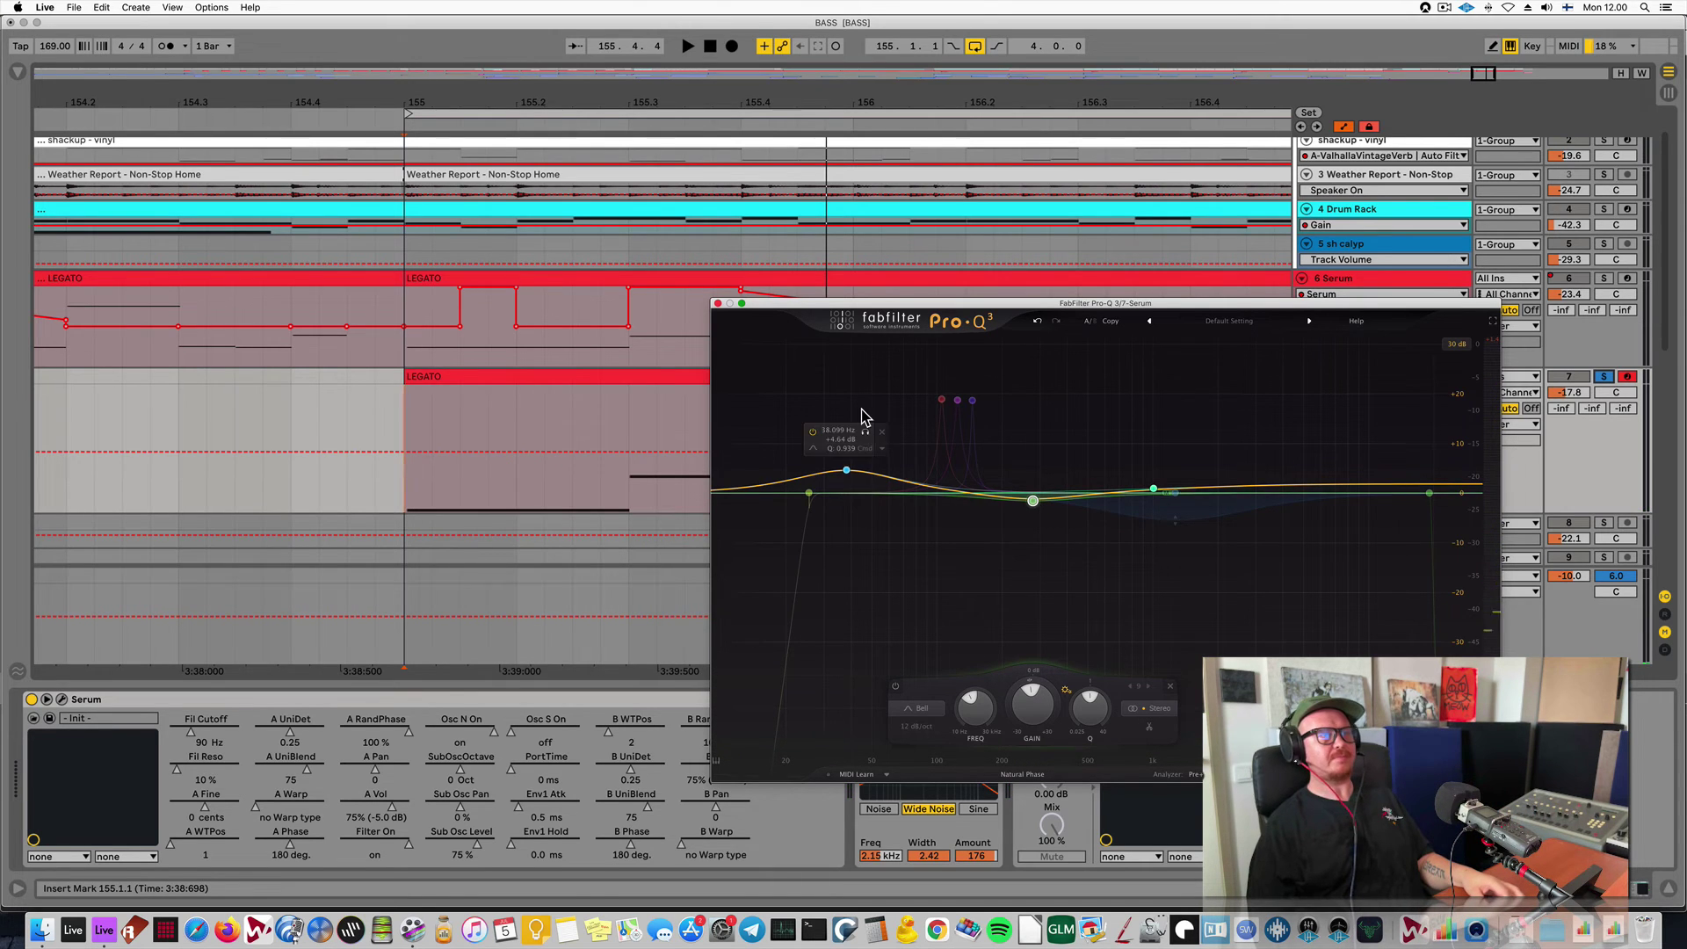
pyautogui.click(1065, 524)
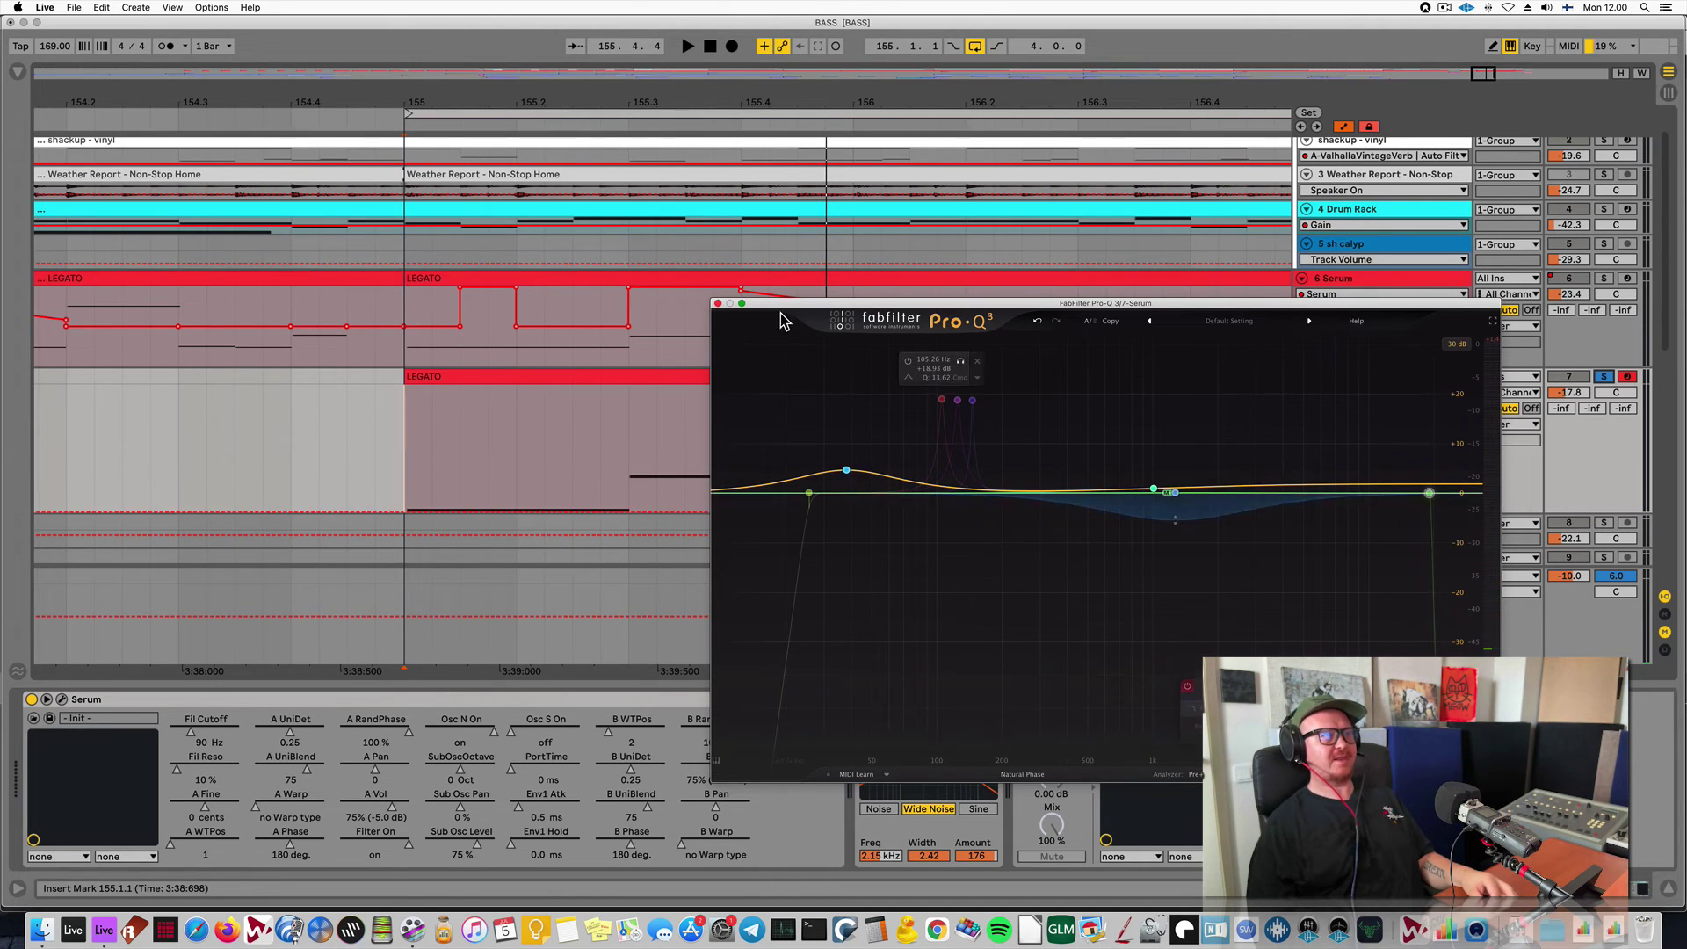
# Close Pro-Q 3, loop bars 155 to 157 on 7 Serum for playback, and show the track's Serum pitch-bend lane.
pyautogui.click(717, 304)
pyautogui.moveTo(1109, 102); pyautogui.dragTo(1107, 35)
pyautogui.moveTo(862, 470); pyautogui.dragTo(1158, 468)
pyautogui.press('space')
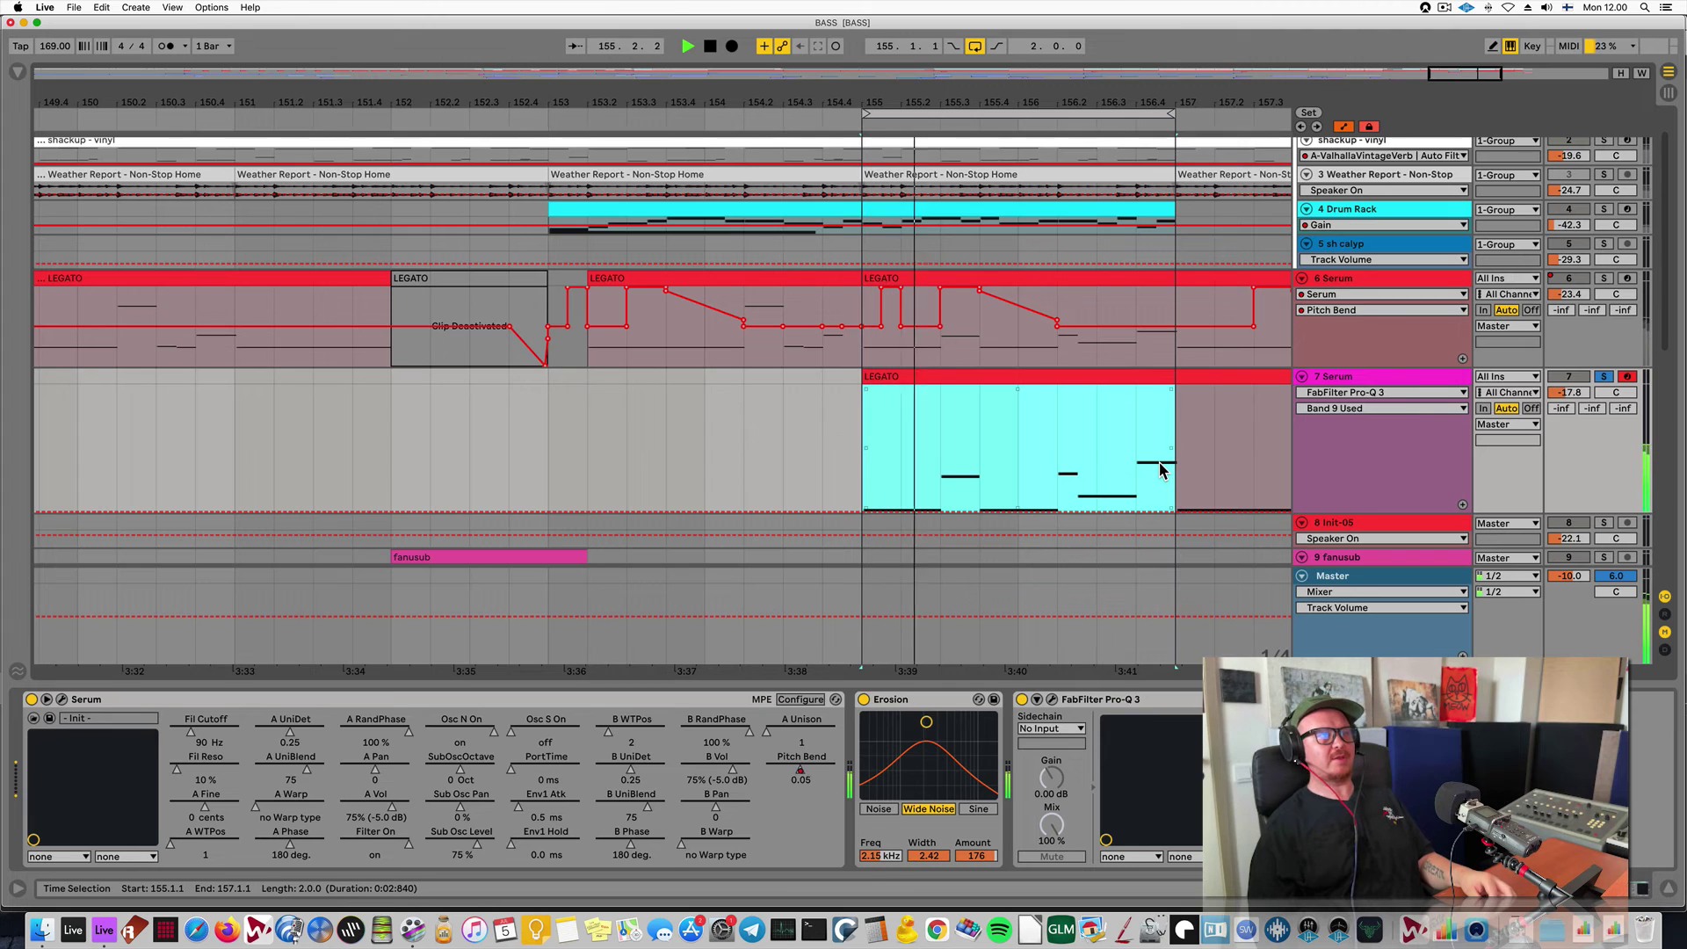
pyautogui.click(1378, 373)
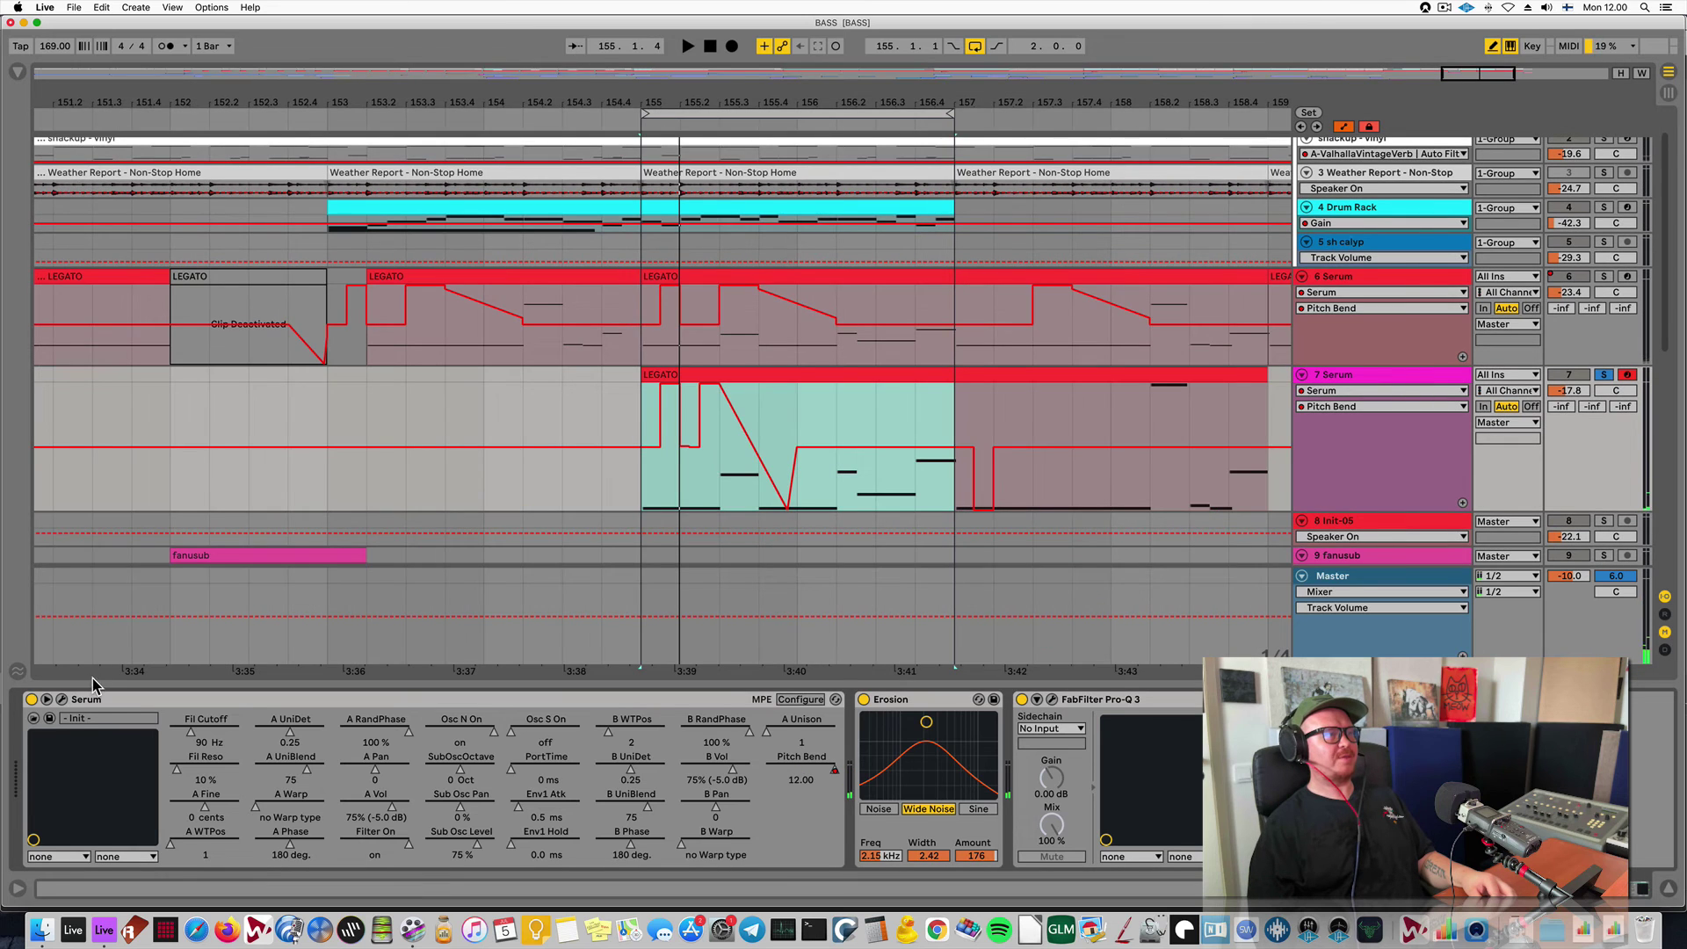
# Open the Serum editor of 7 Serum and move its window clear of the track headers.
pyautogui.click(62, 700)
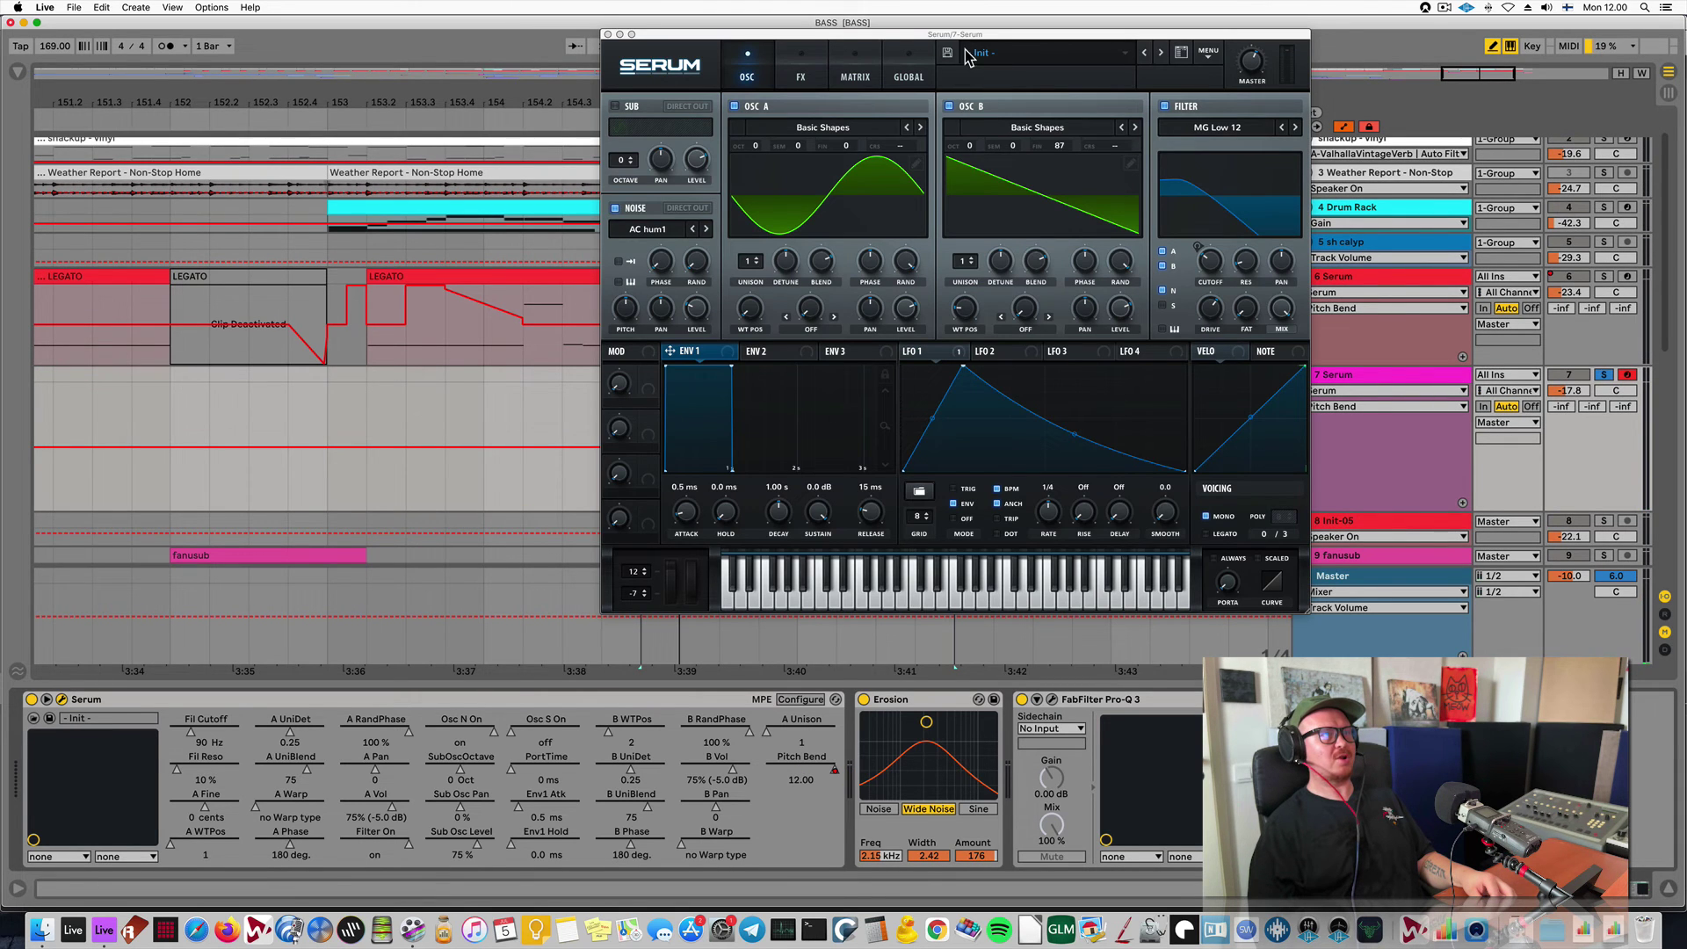
pyautogui.moveTo(964, 35); pyautogui.dragTo(542, 149)
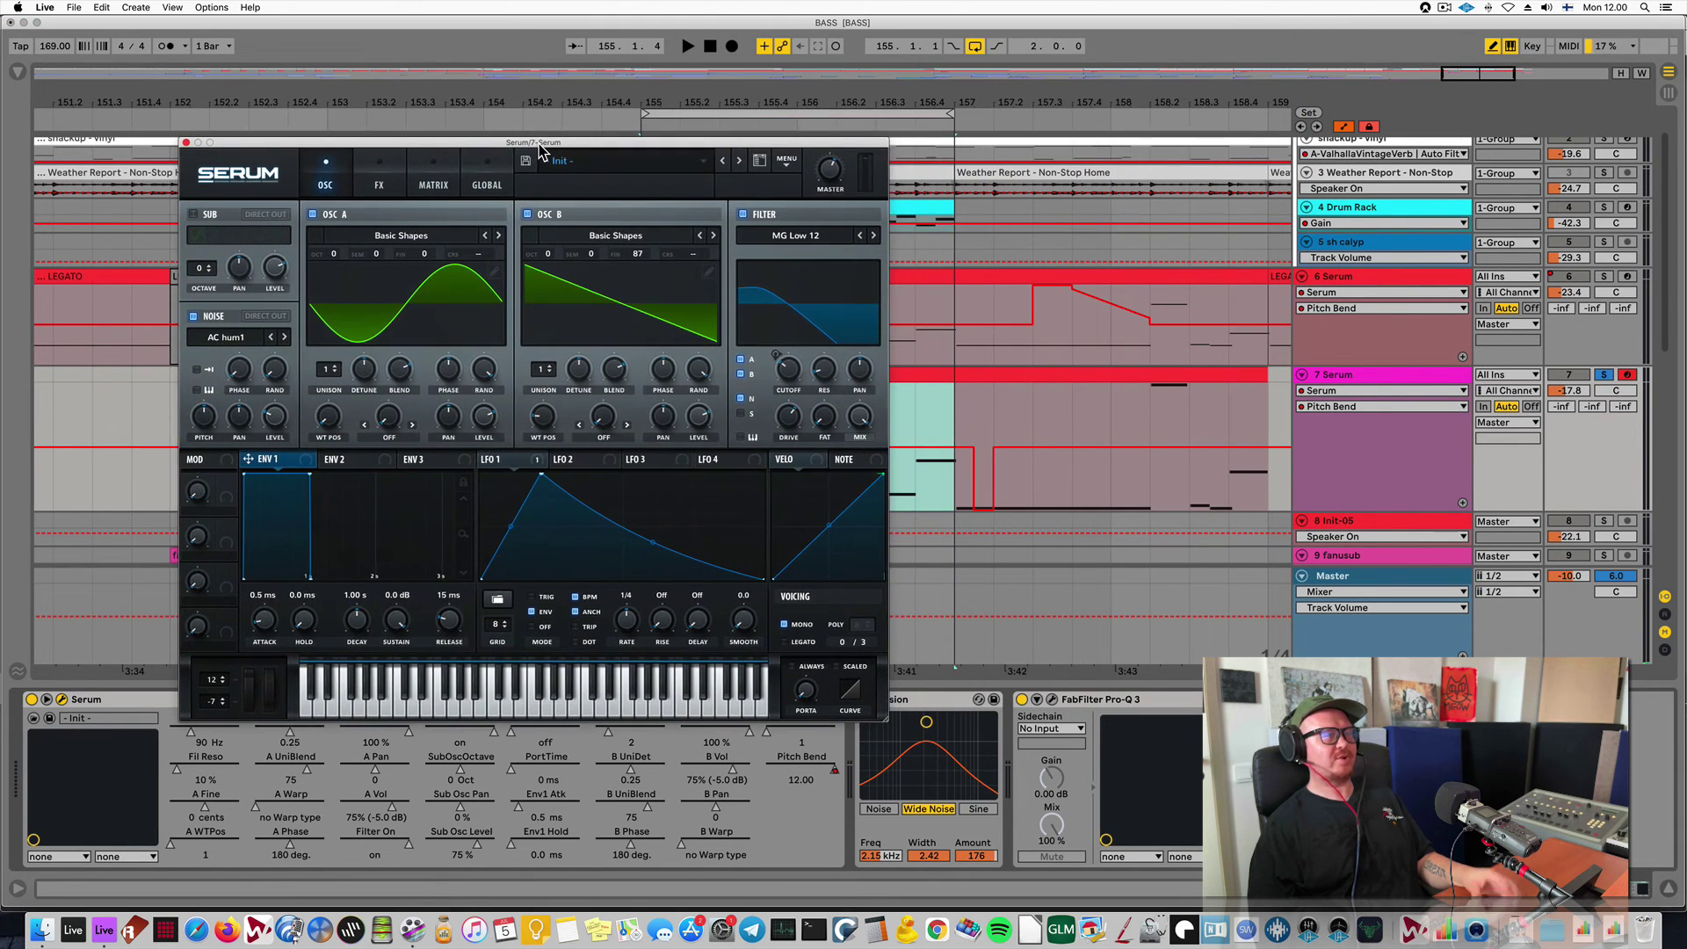
# Audition the Remap 1 and Remap 2 warp modes on oscillator A during loop playback, raising the warp to about 93%.
pyautogui.click(387, 438)
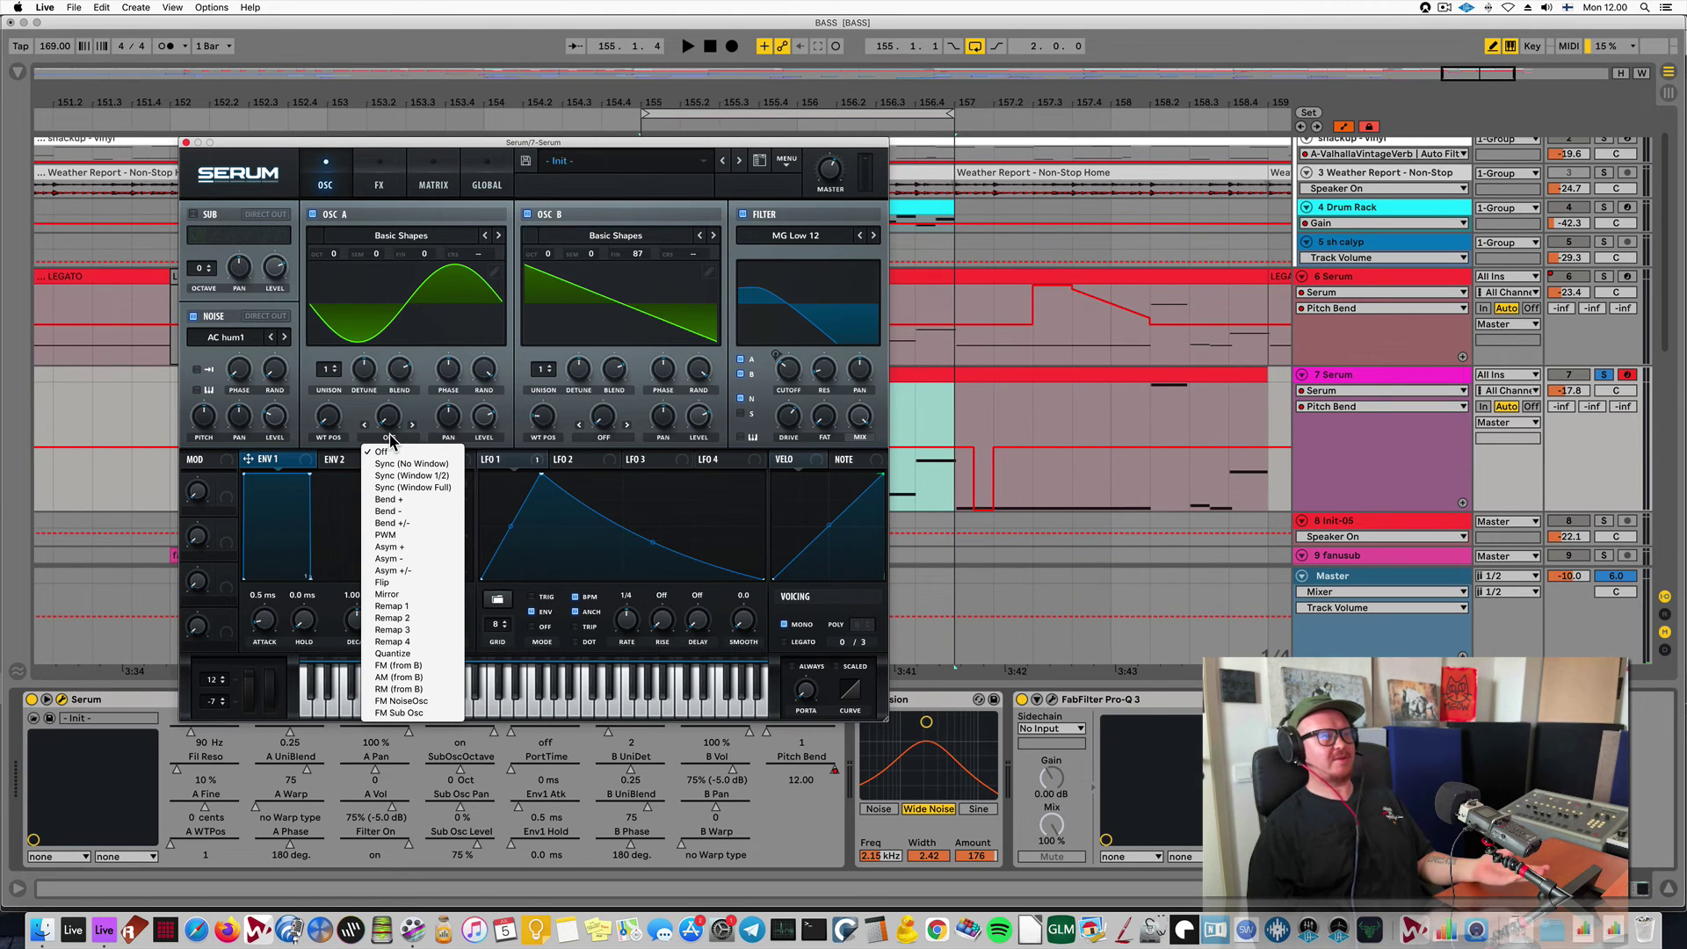
pyautogui.click(391, 606)
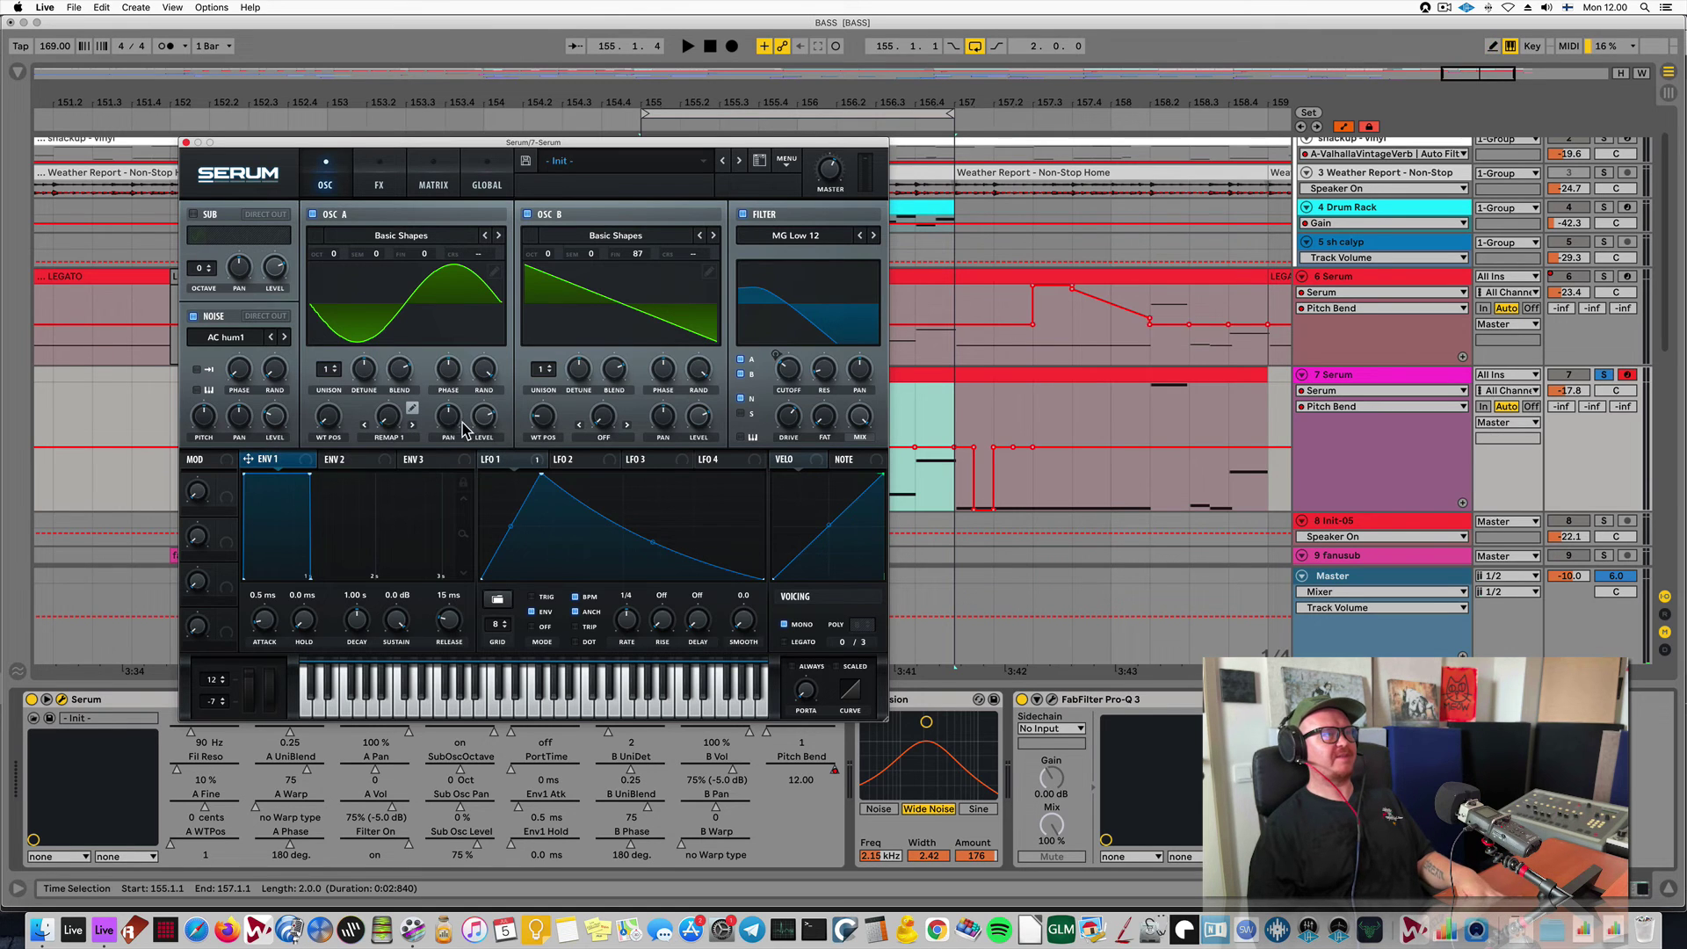
pyautogui.moveTo(390, 421); pyautogui.dragTo(415, 448)
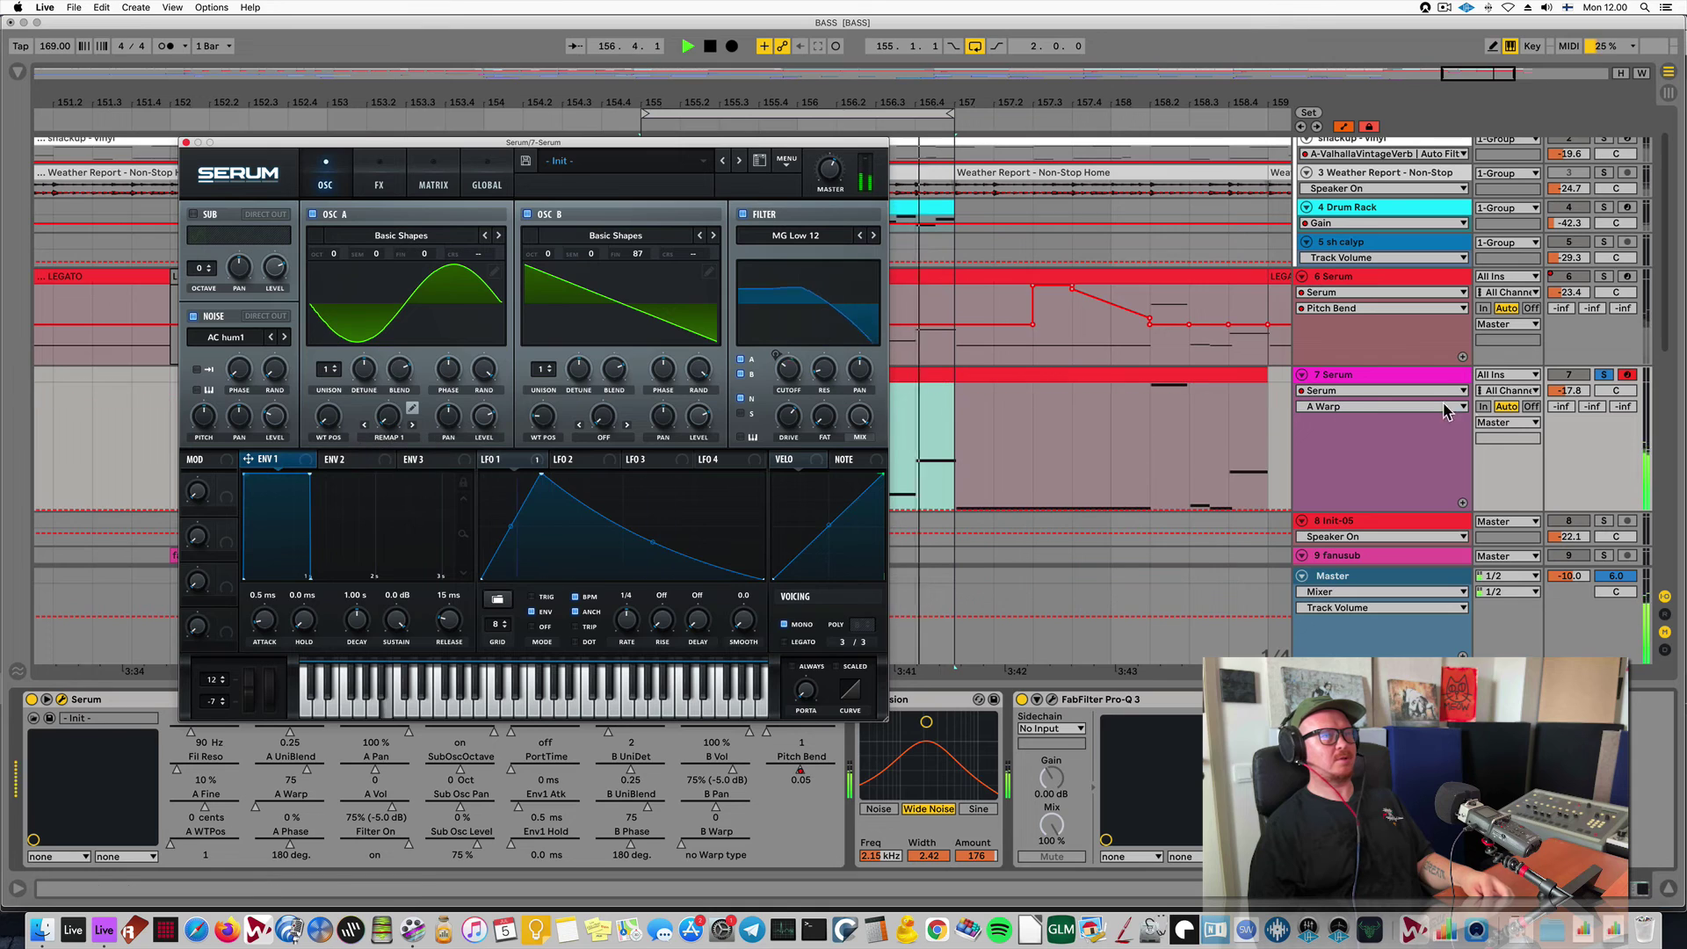
pyautogui.click(1377, 376)
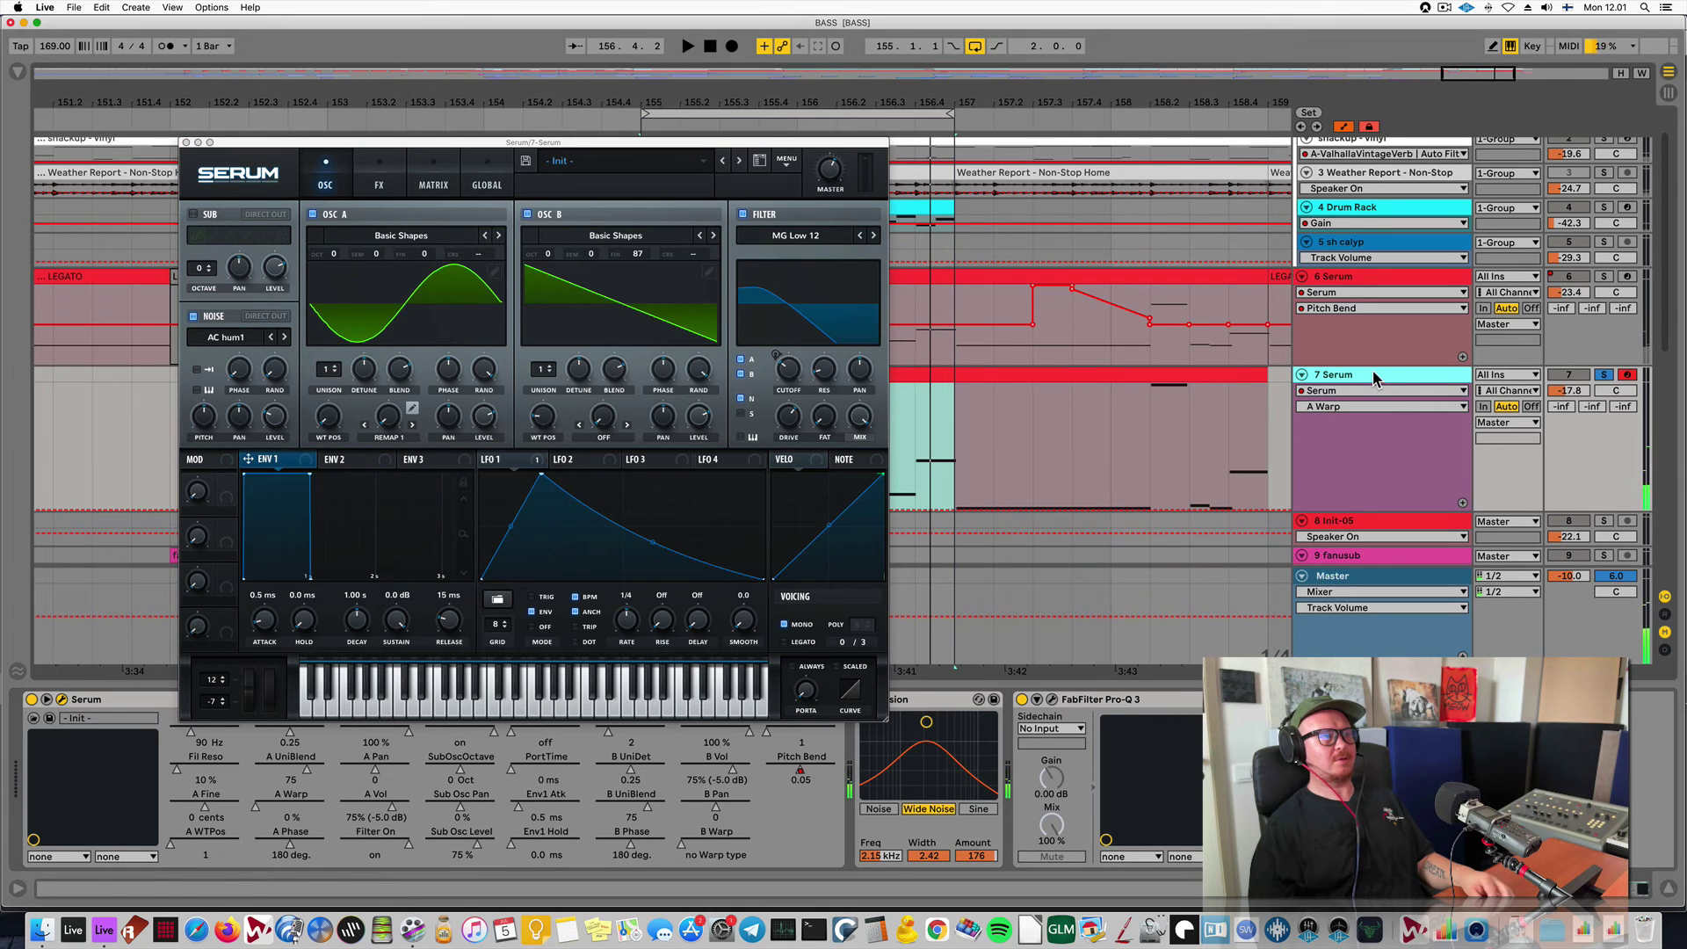
pyautogui.click(412, 425)
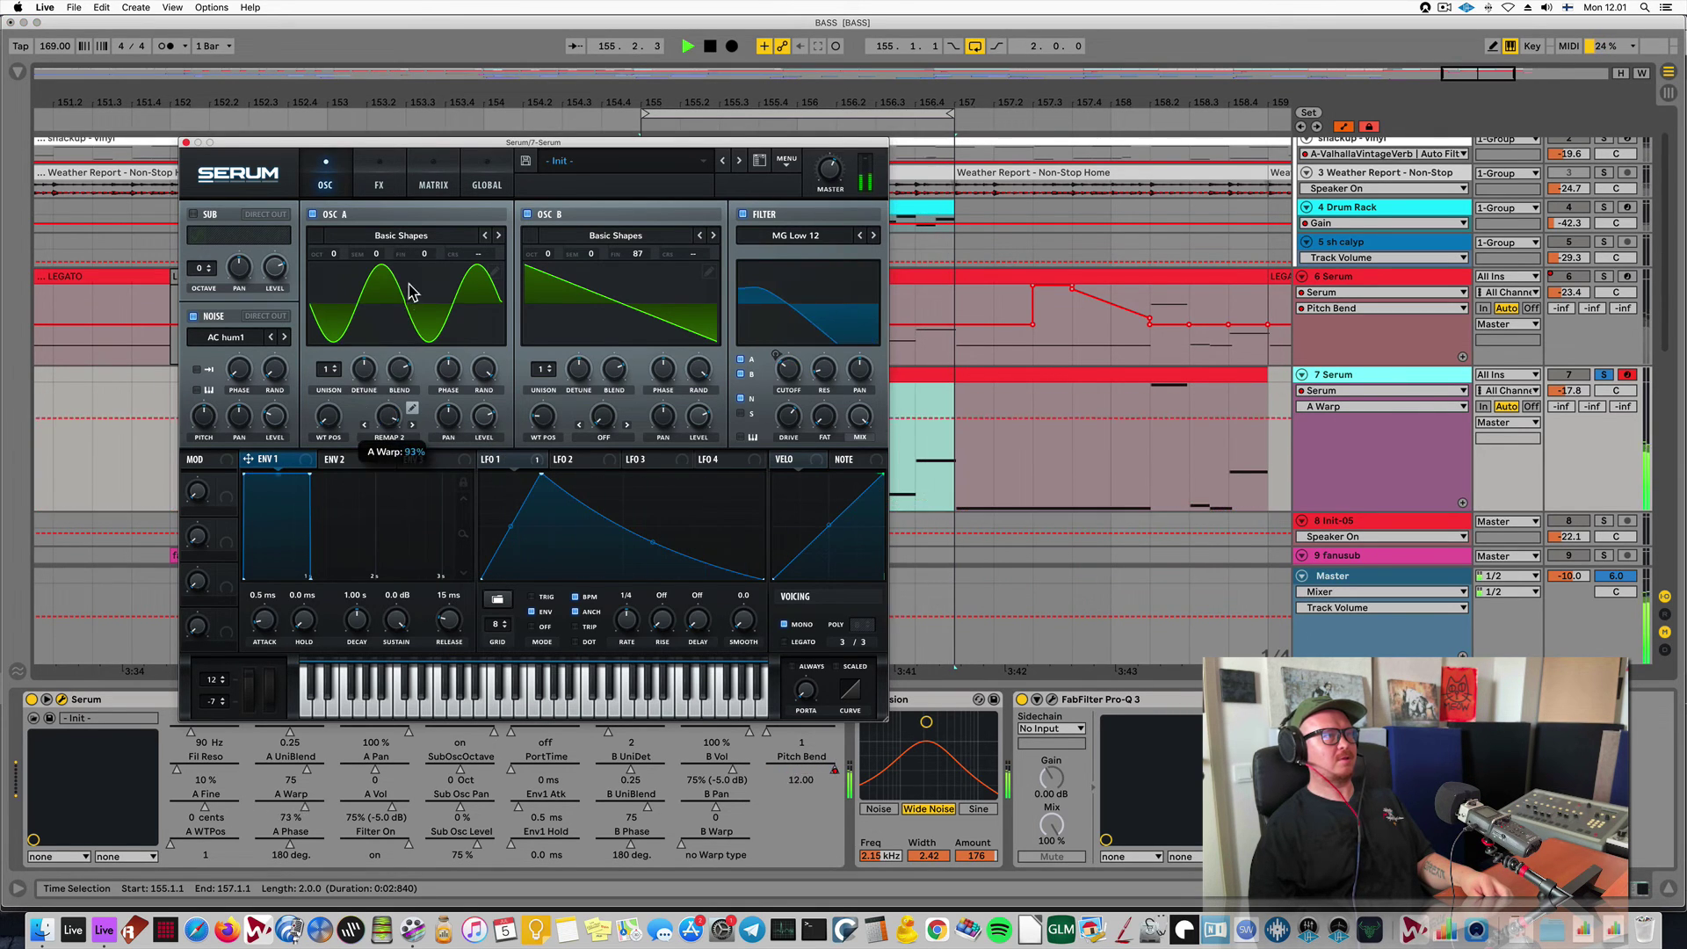
pyautogui.press('space')
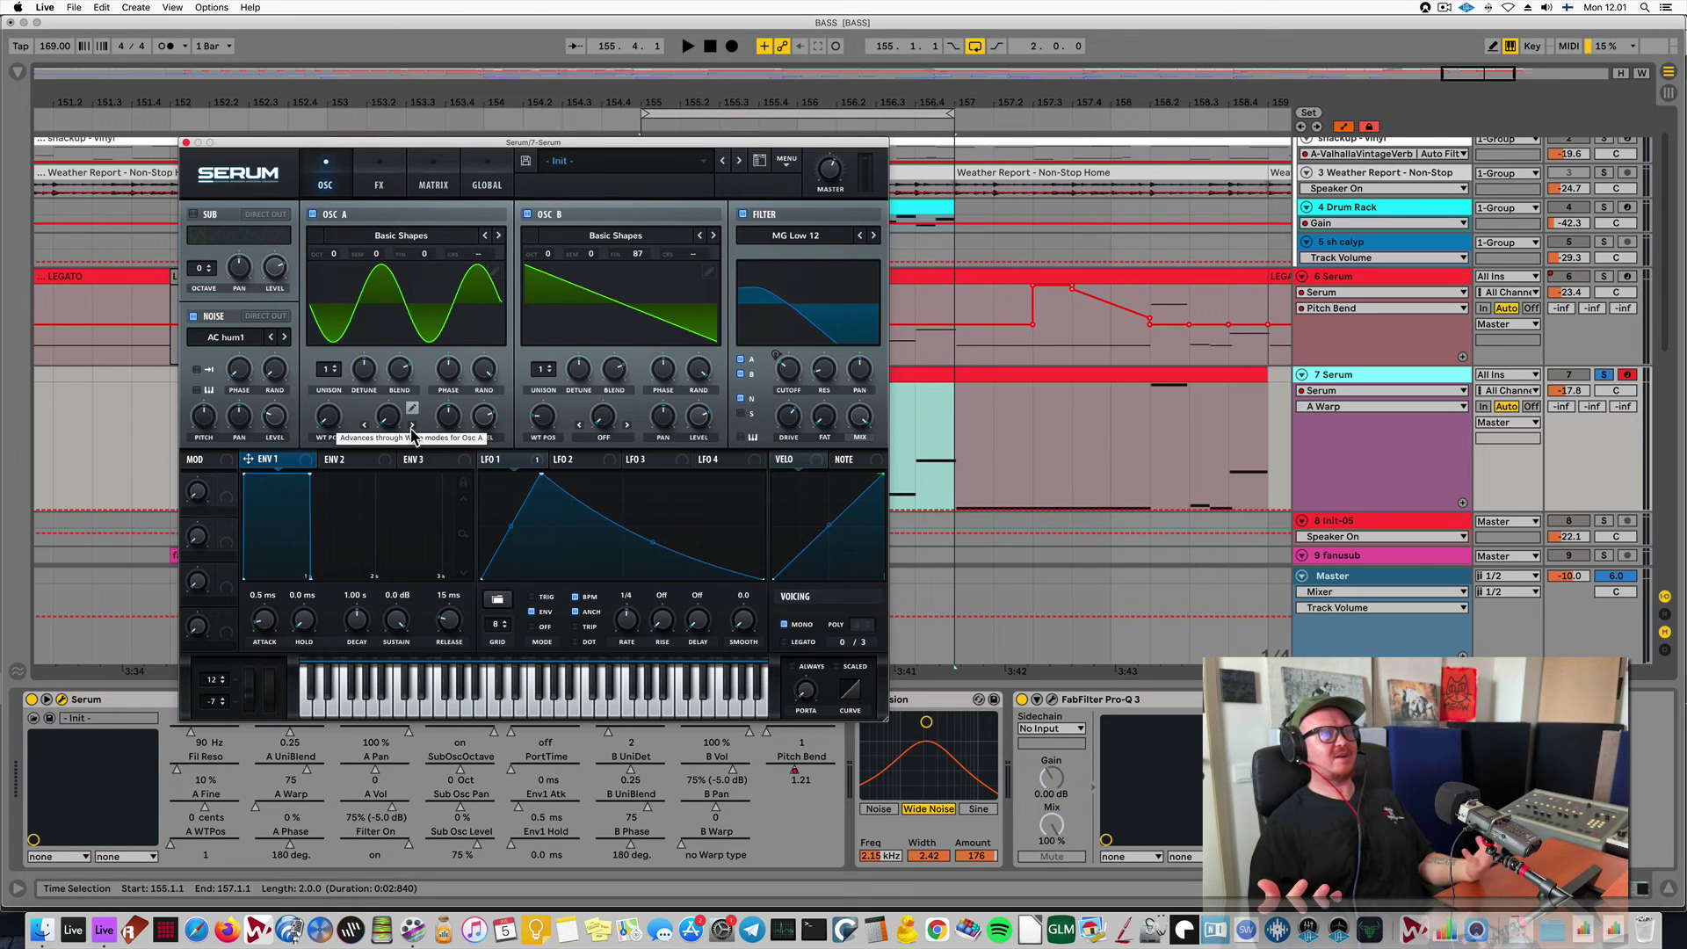
pyautogui.press('space')
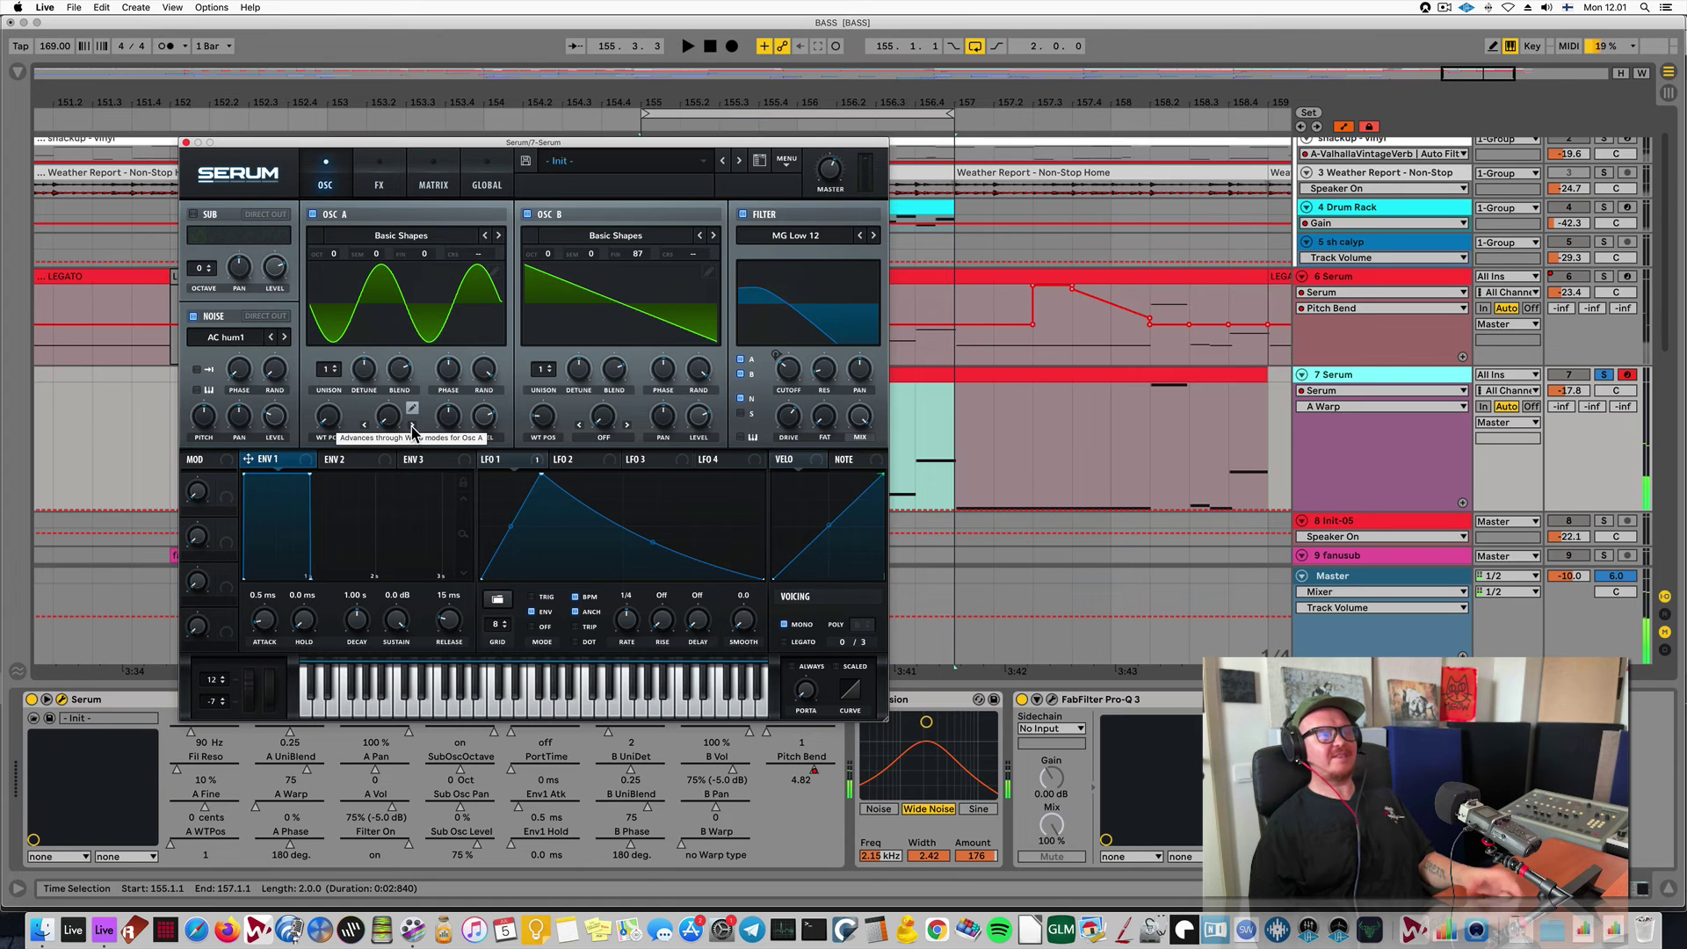
# Audition the Remap 3 and Remap 4 warp modes on oscillator A, sweeping the warp amount during playback.
pyautogui.click(412, 430)
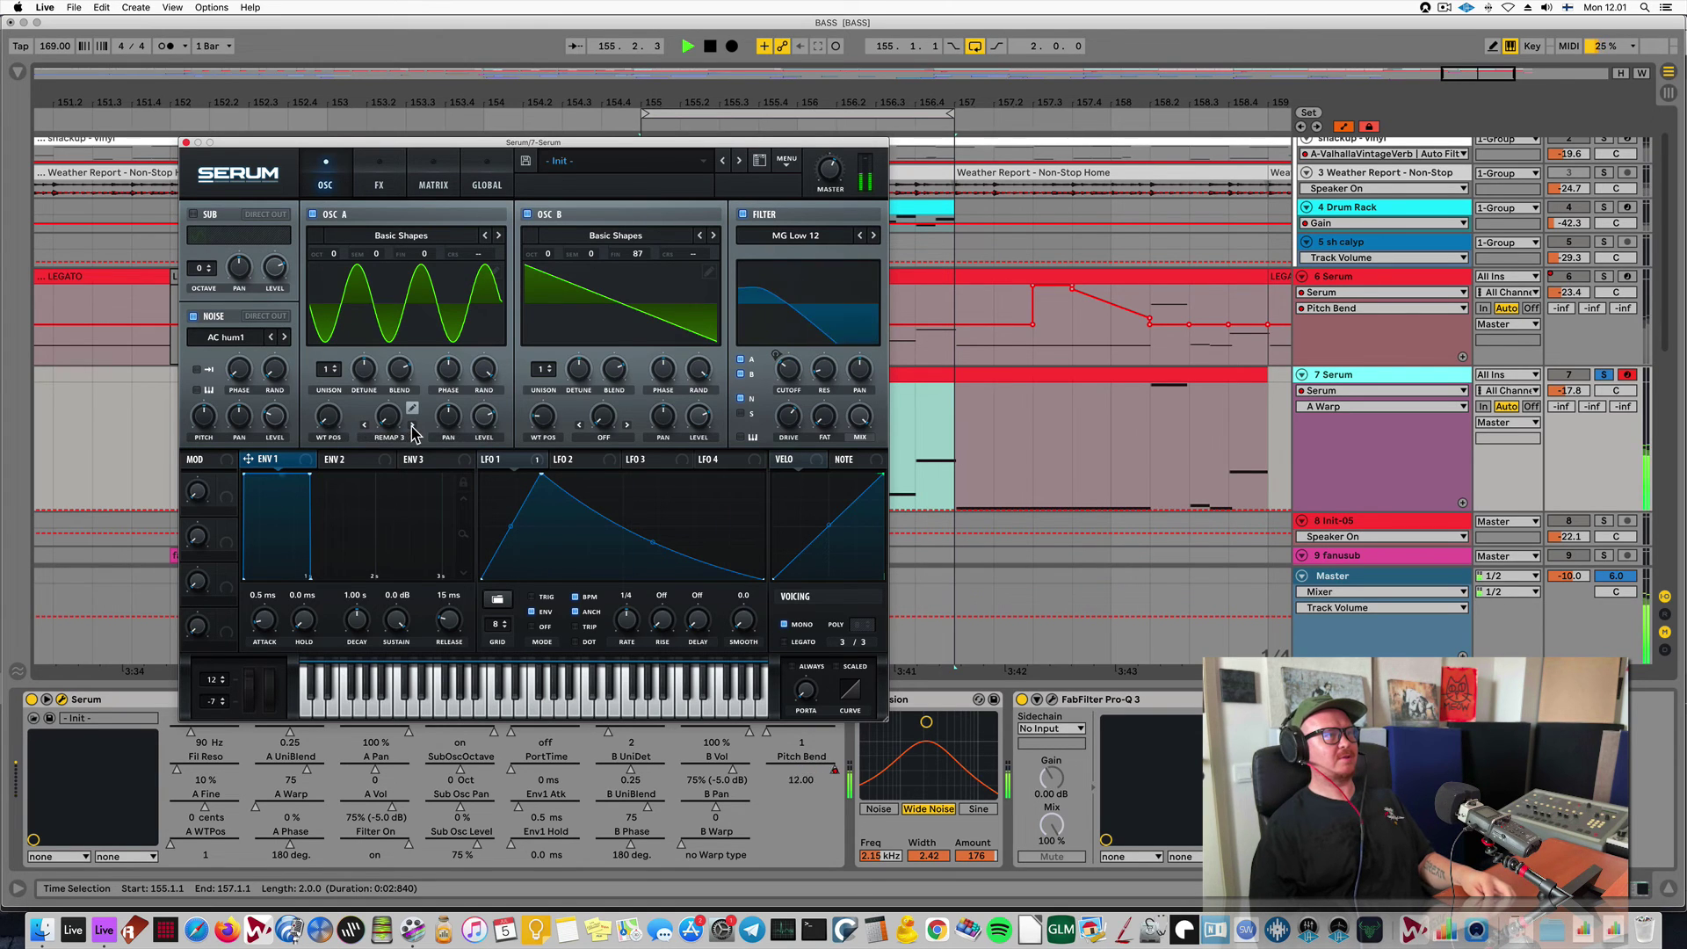
pyautogui.moveTo(391, 415); pyautogui.dragTo(406, 307)
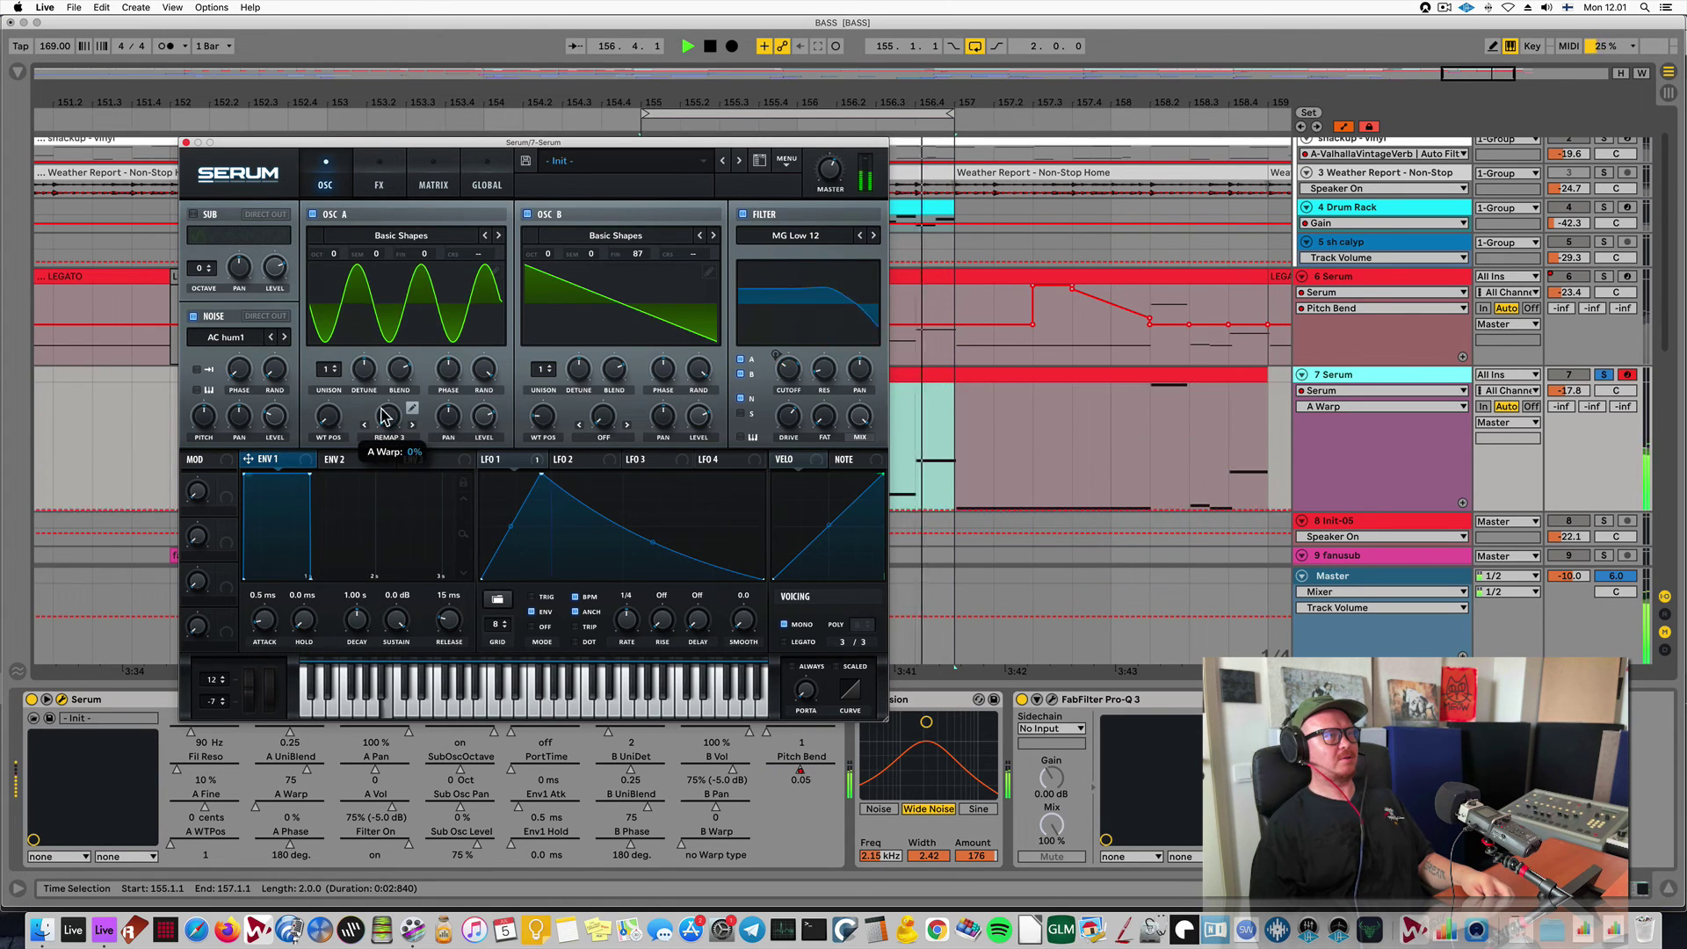
pyautogui.click(412, 425)
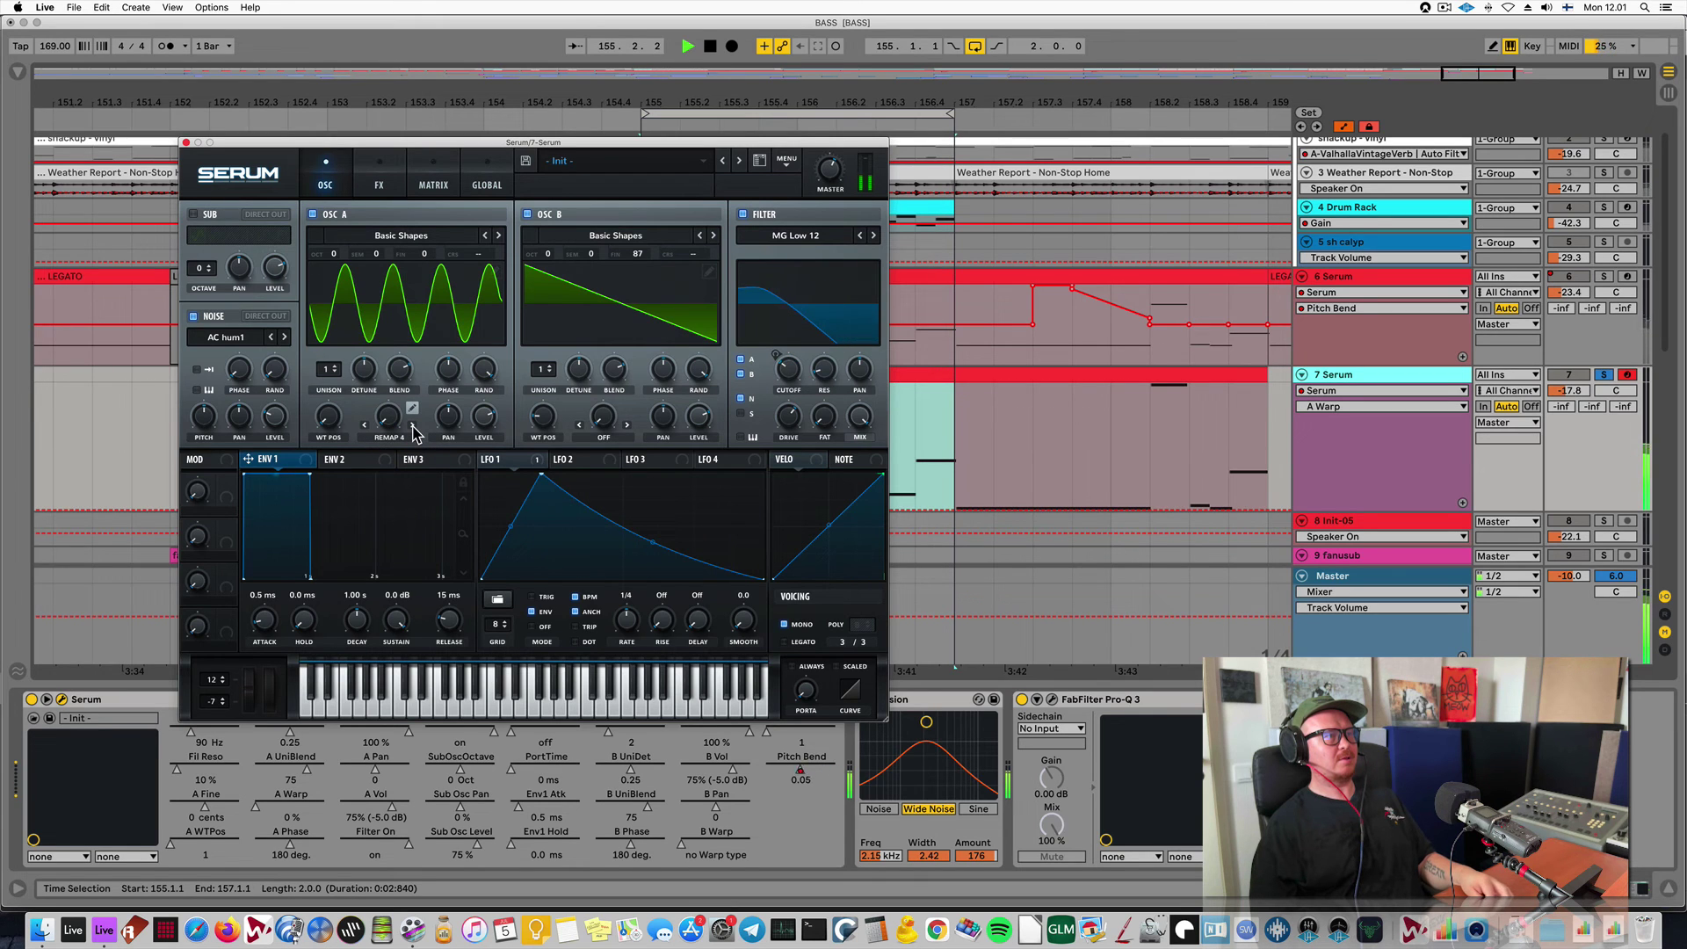
pyautogui.click(412, 425)
pyautogui.press('space')
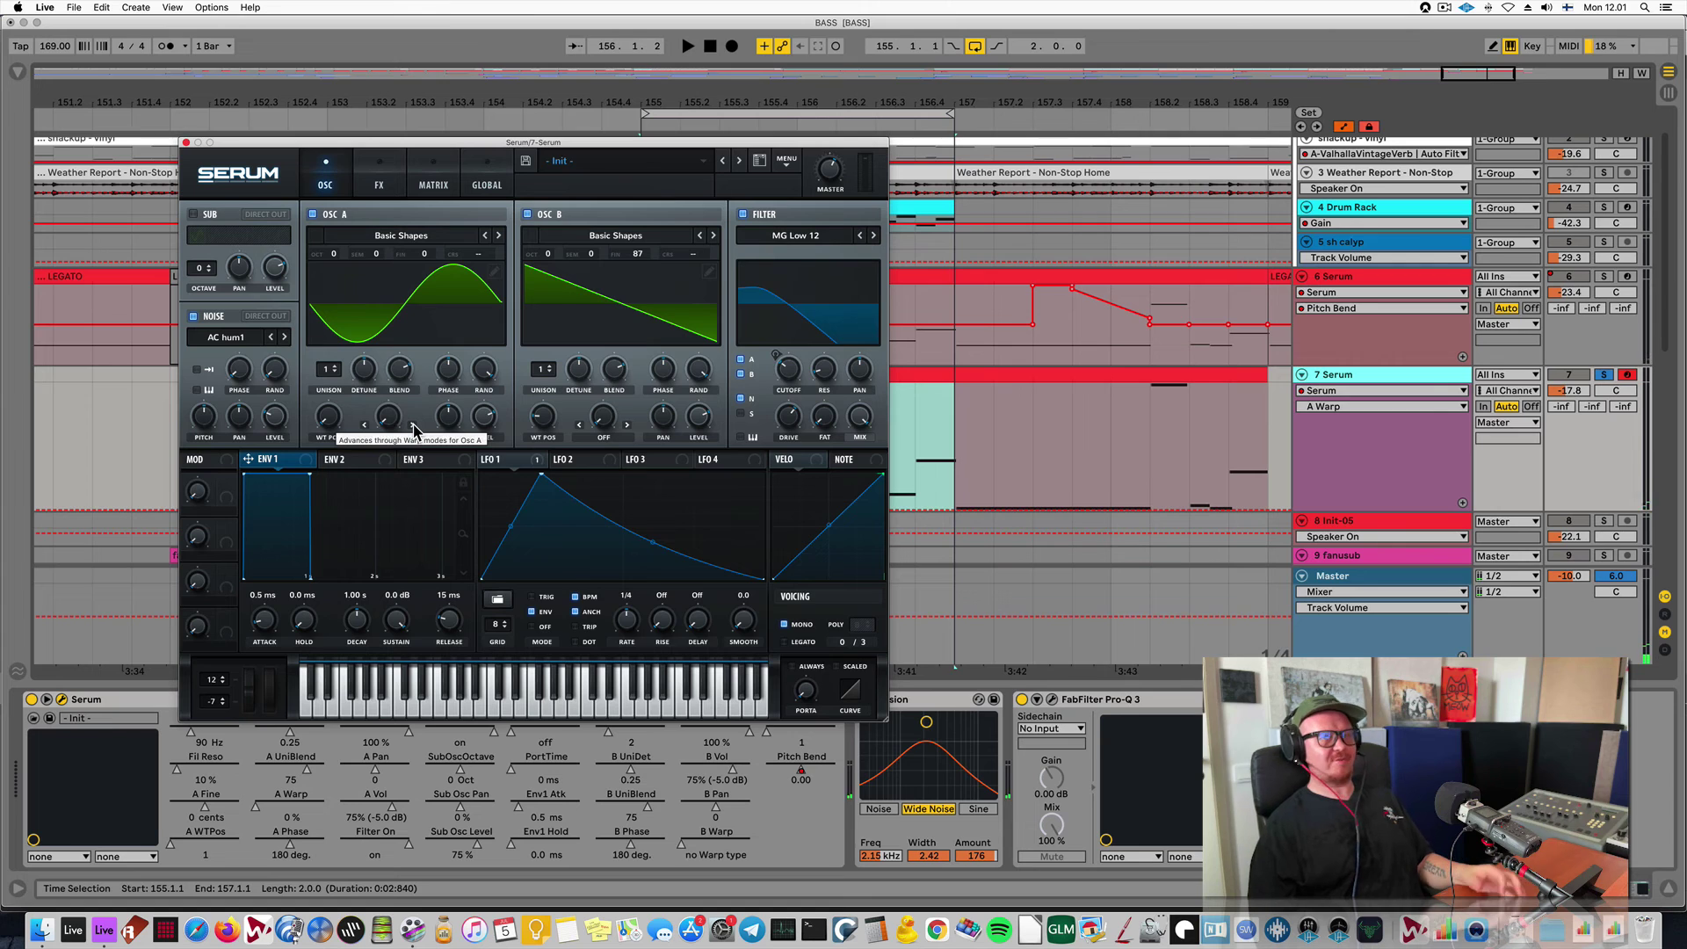
# Try AM (from B) warp on oscillator A at about 92% and turn its warp off.
pyautogui.click(412, 426)
pyautogui.press('space')
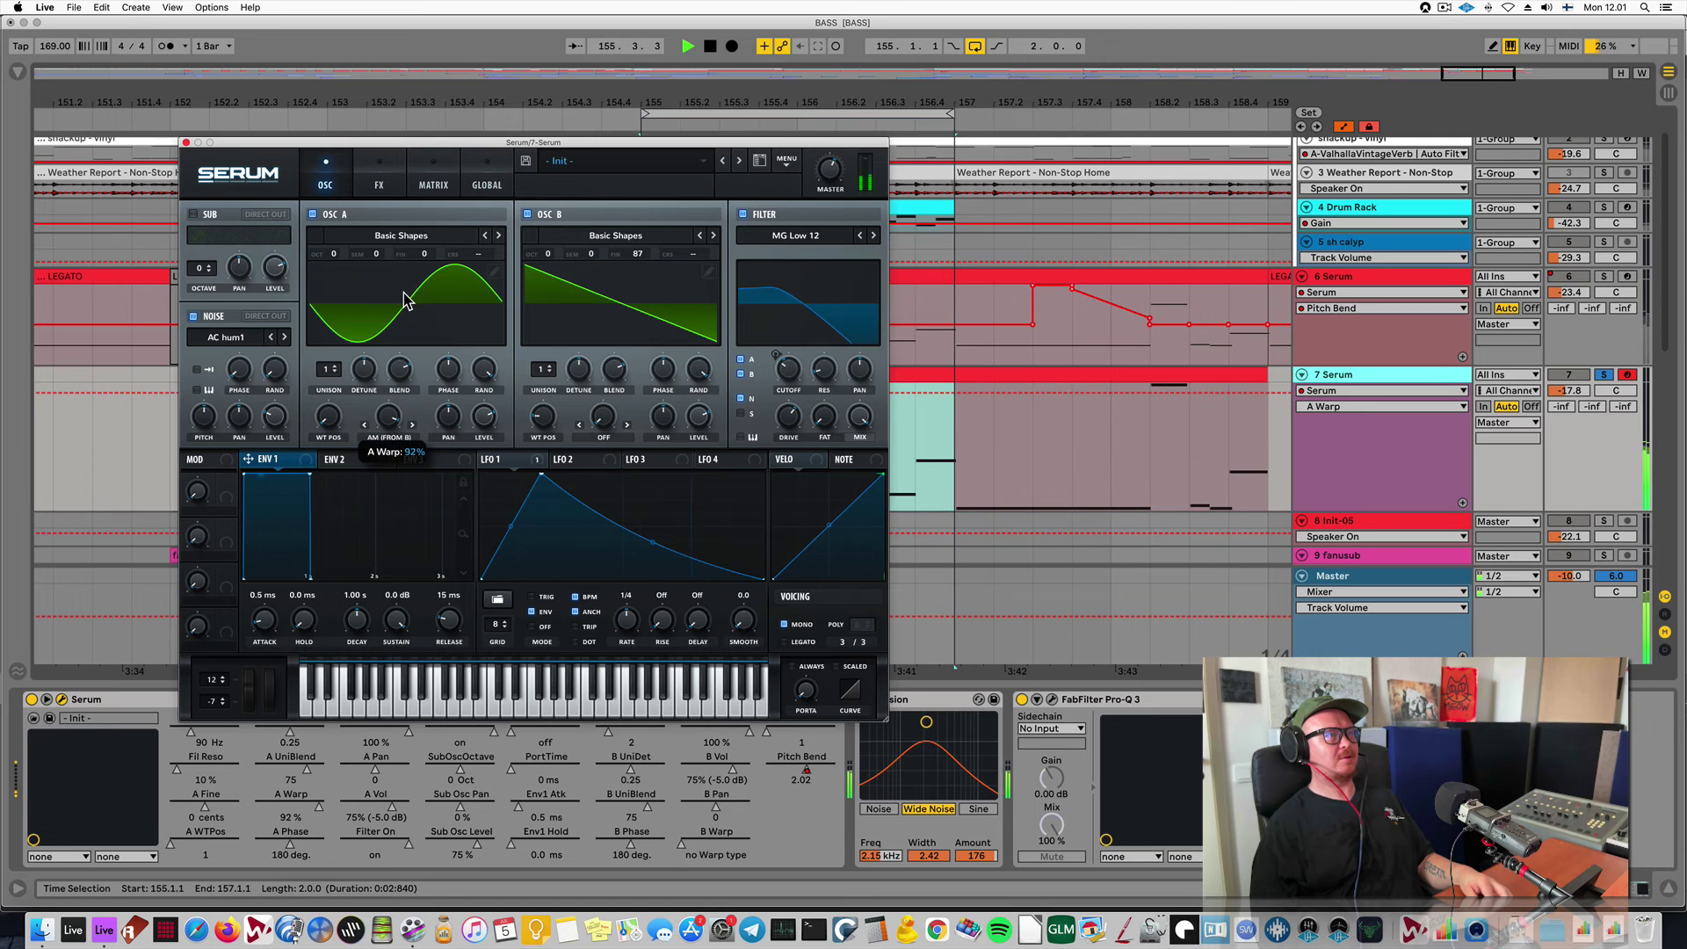
pyautogui.moveTo(384, 437)
pyautogui.press('space')
pyautogui.click(395, 439)
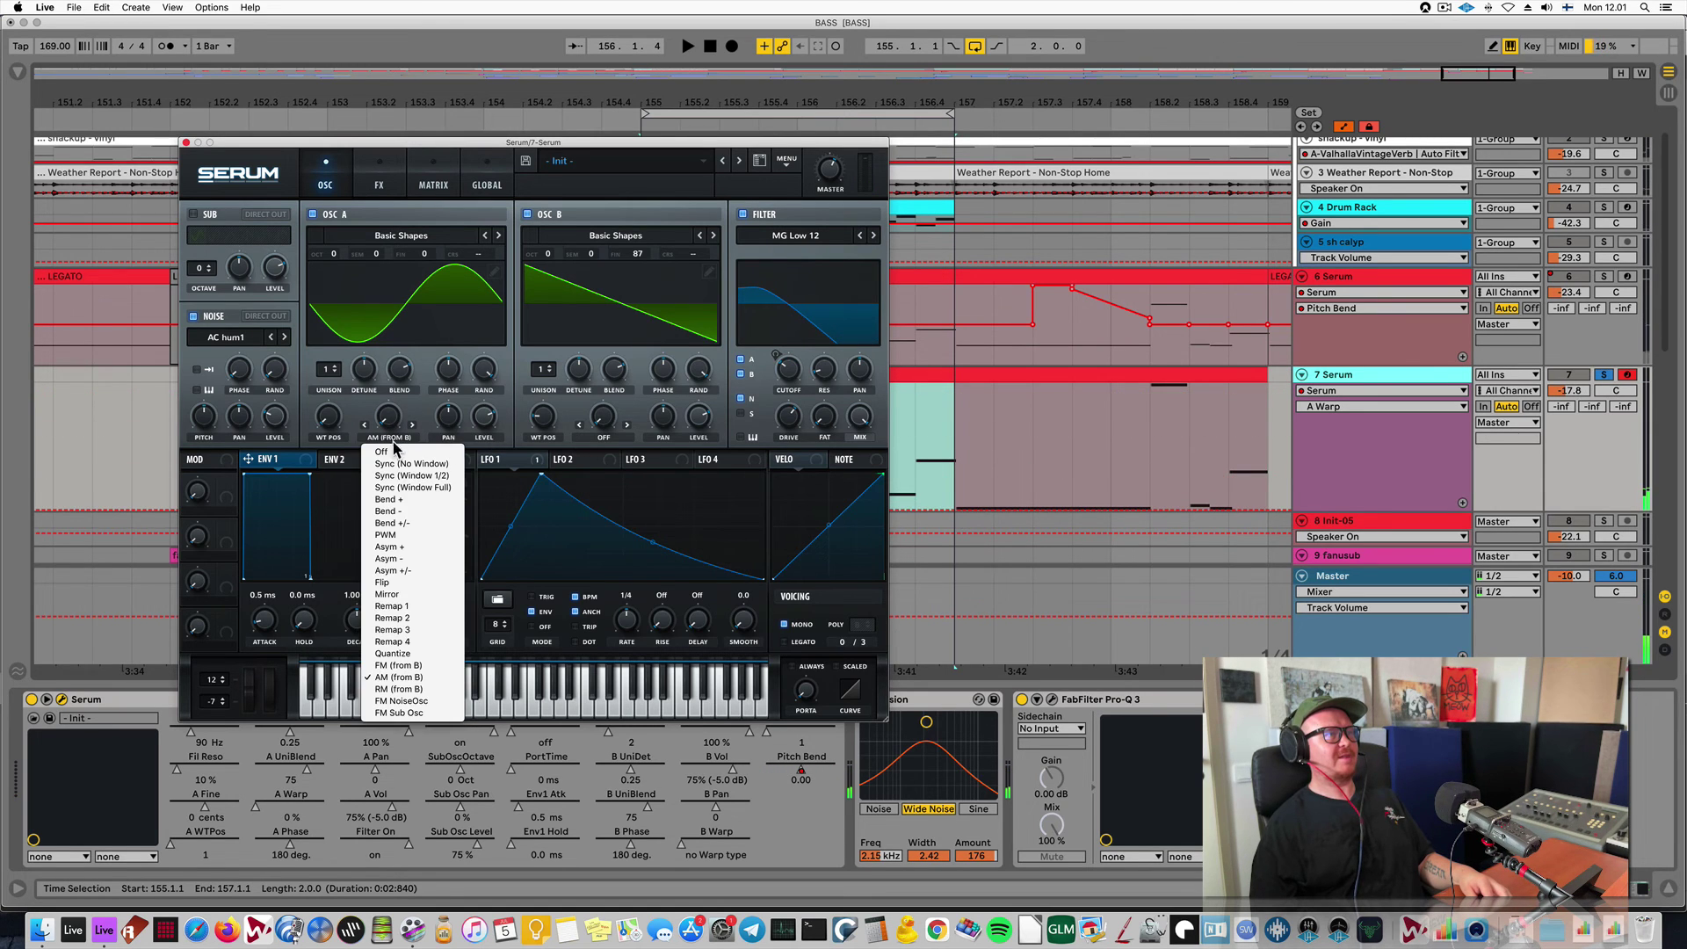
pyautogui.click(373, 450)
# Audition oscillator B with Remap 1 warp at 100% and Remap 2 at about 35%.
pyautogui.click(608, 438)
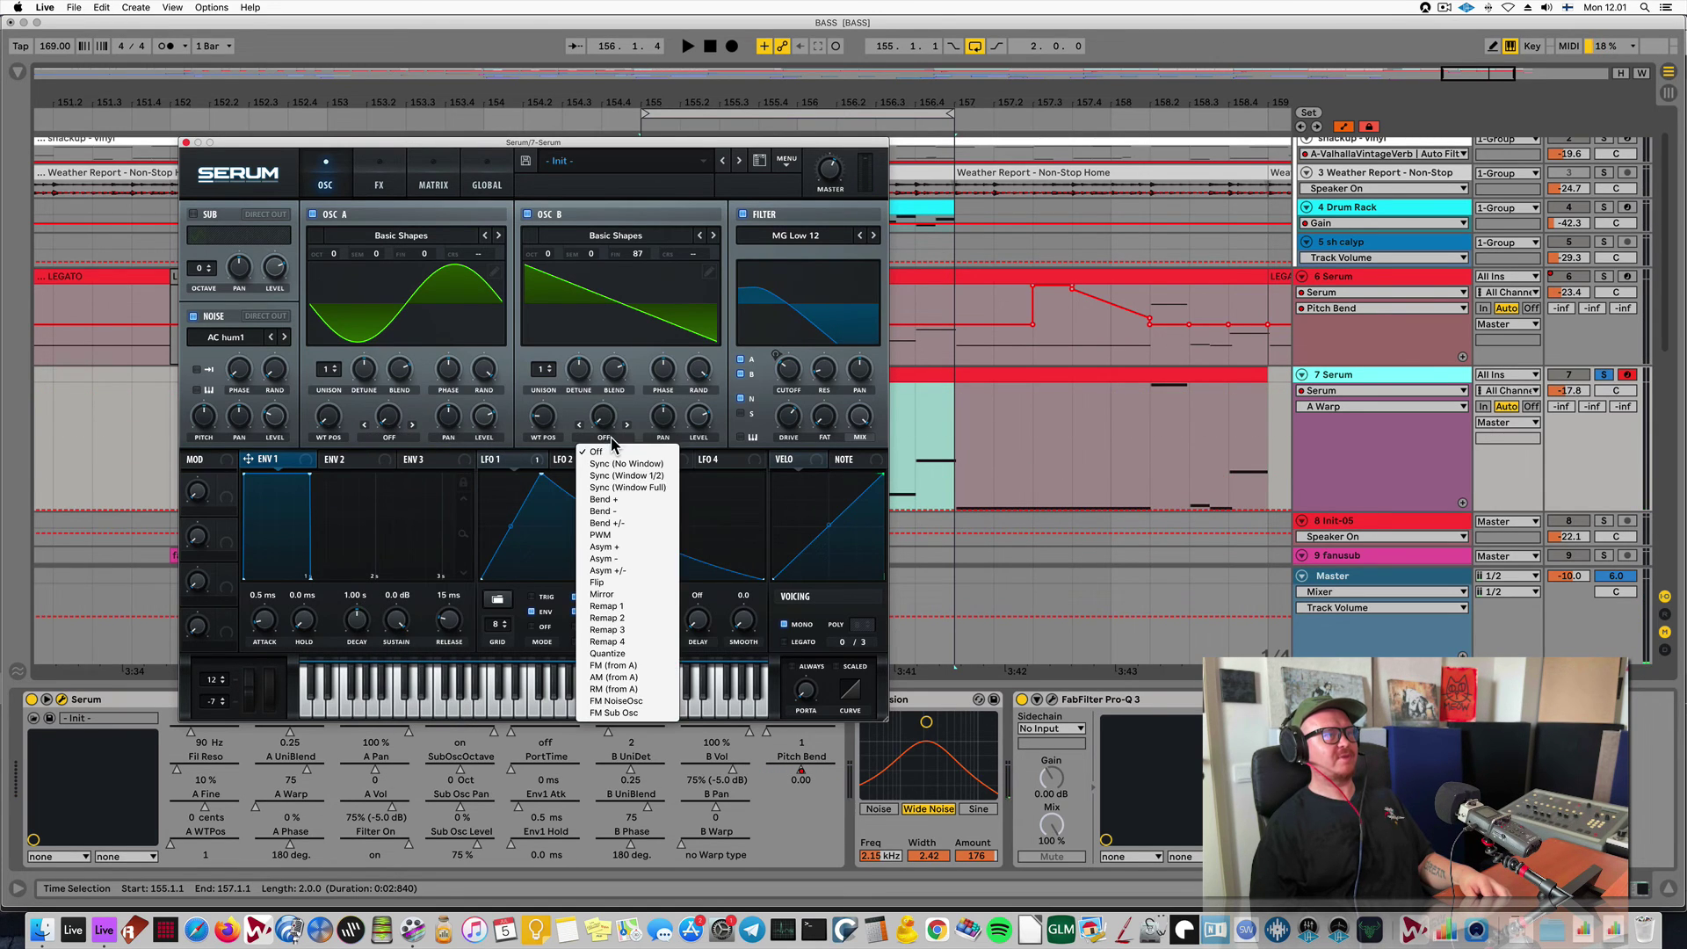
pyautogui.click(610, 606)
pyautogui.press('space')
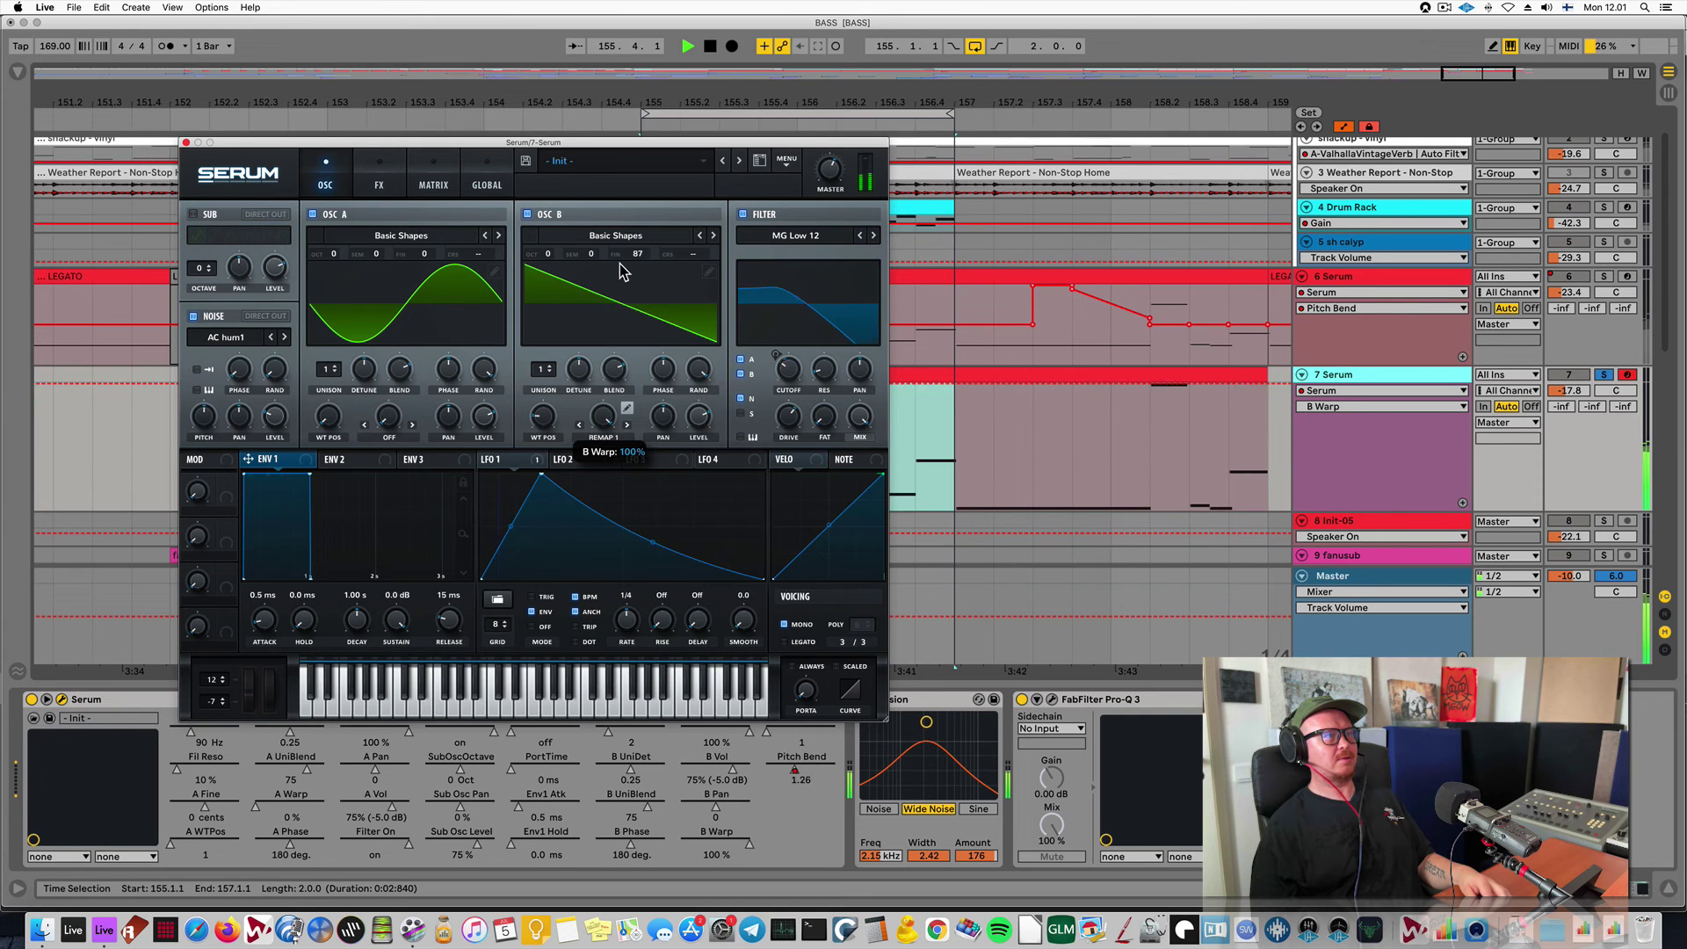
pyautogui.click(625, 424)
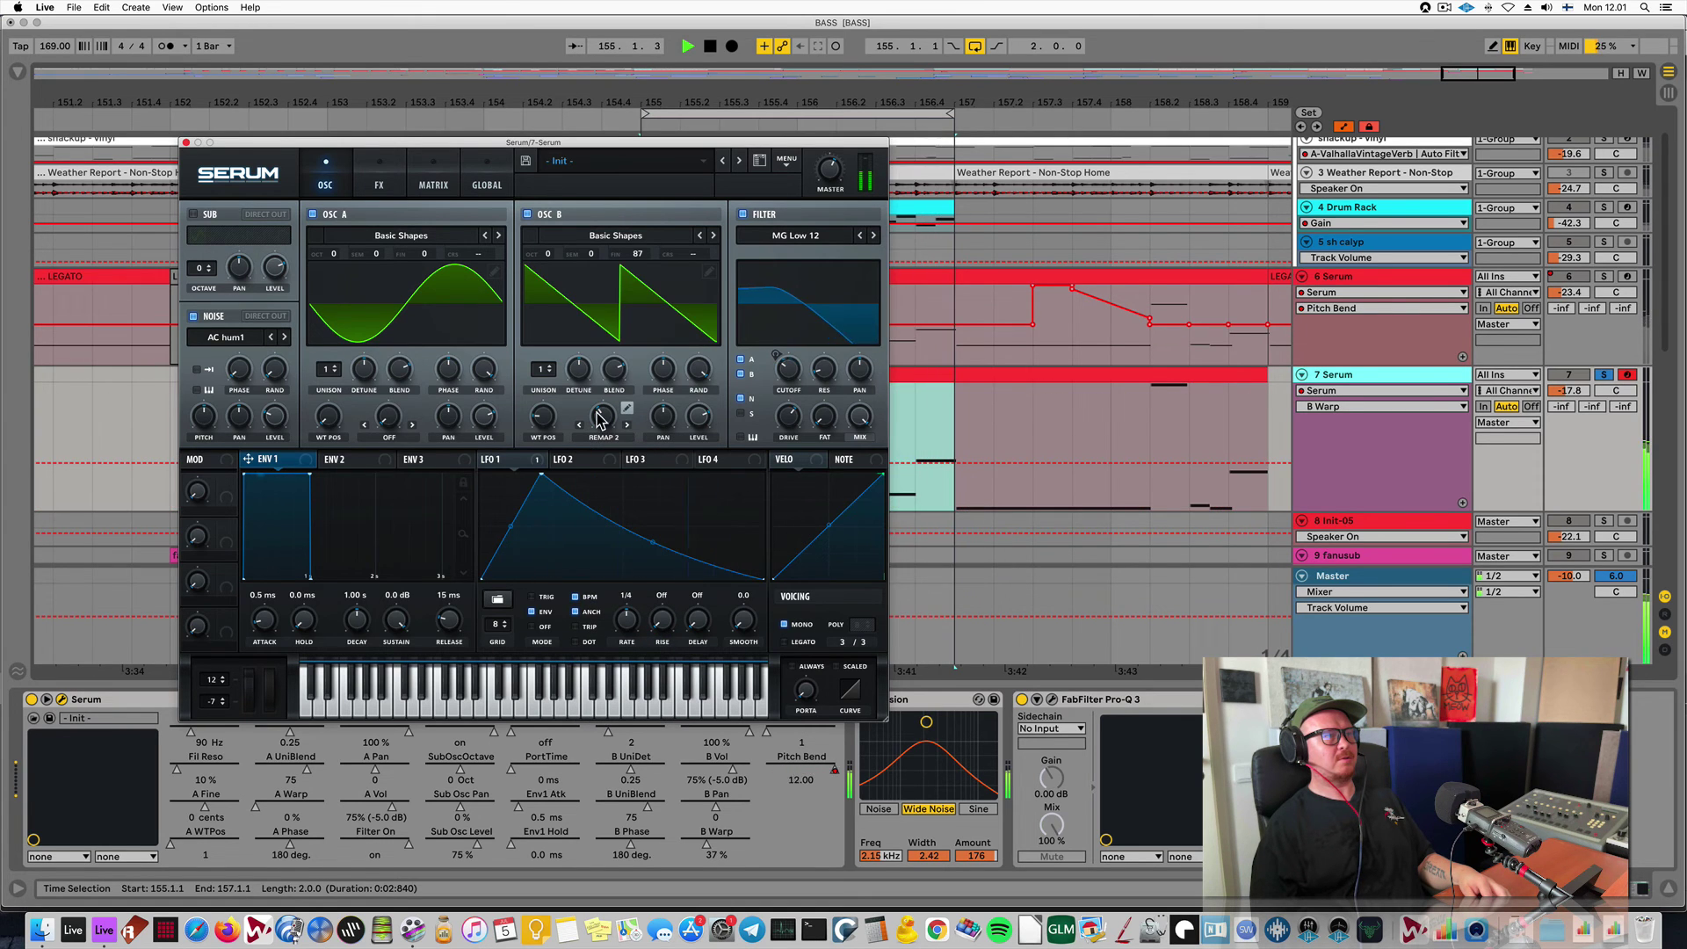
pyautogui.moveTo(605, 416); pyautogui.dragTo(576, 524)
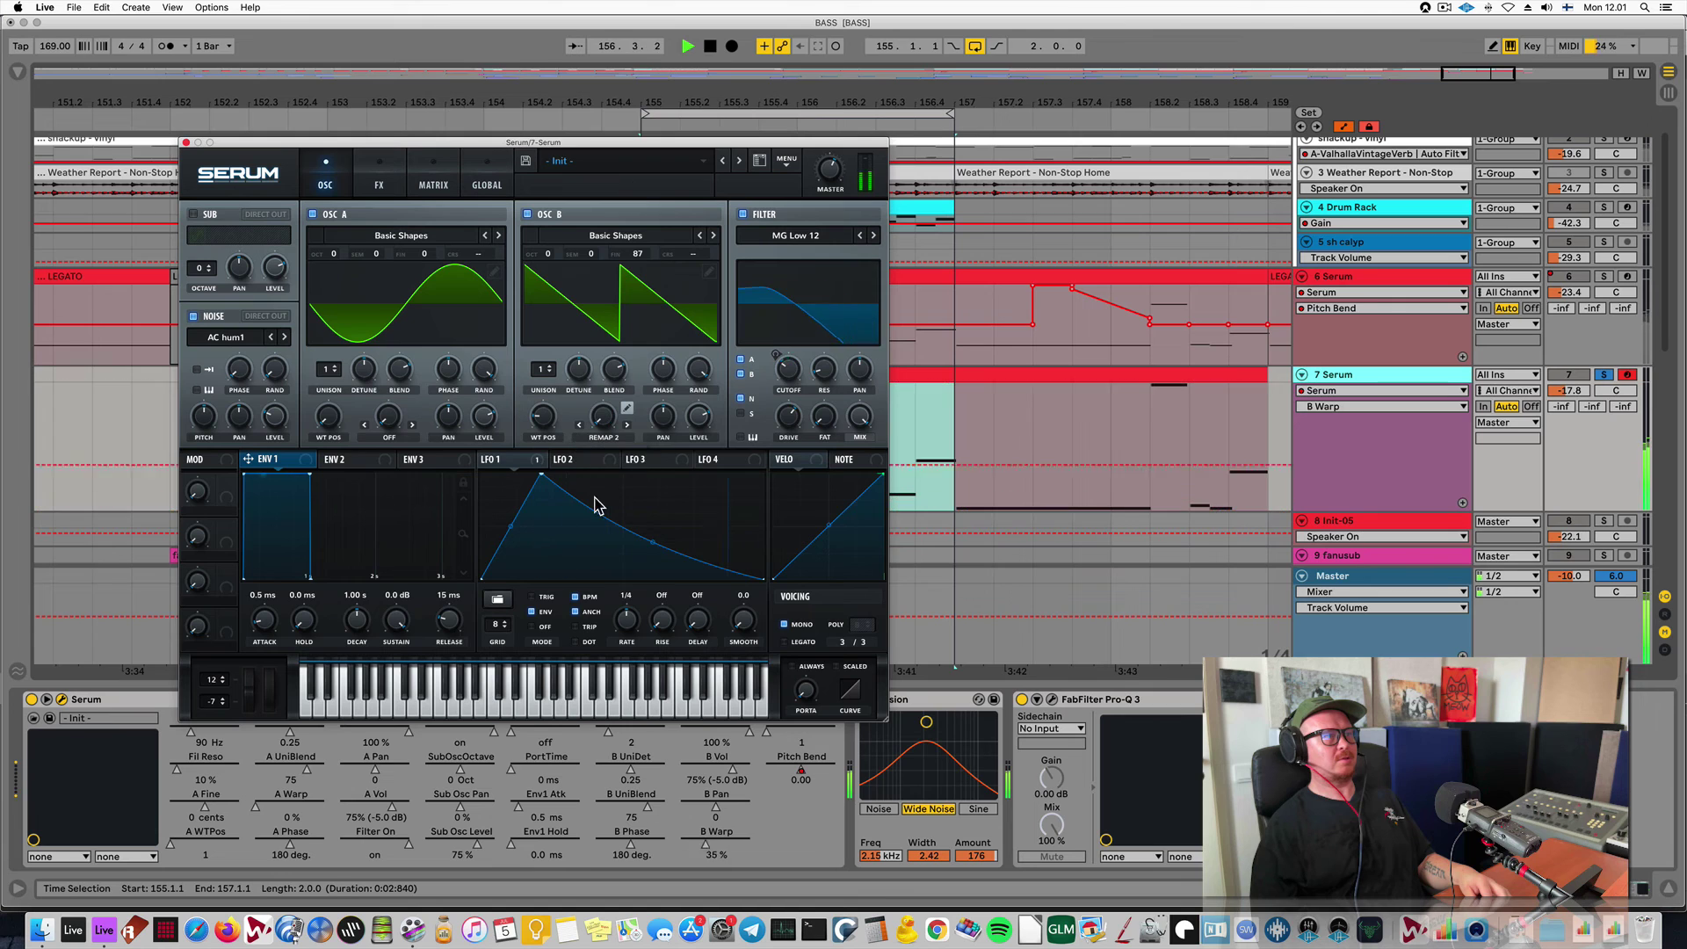
pyautogui.press('space')
# Try Remap 3 warp on oscillator B at 100% and listen to the loop.
pyautogui.click(627, 425)
pyautogui.moveTo(603, 421); pyautogui.dragTo(621, 230)
pyautogui.press('space')
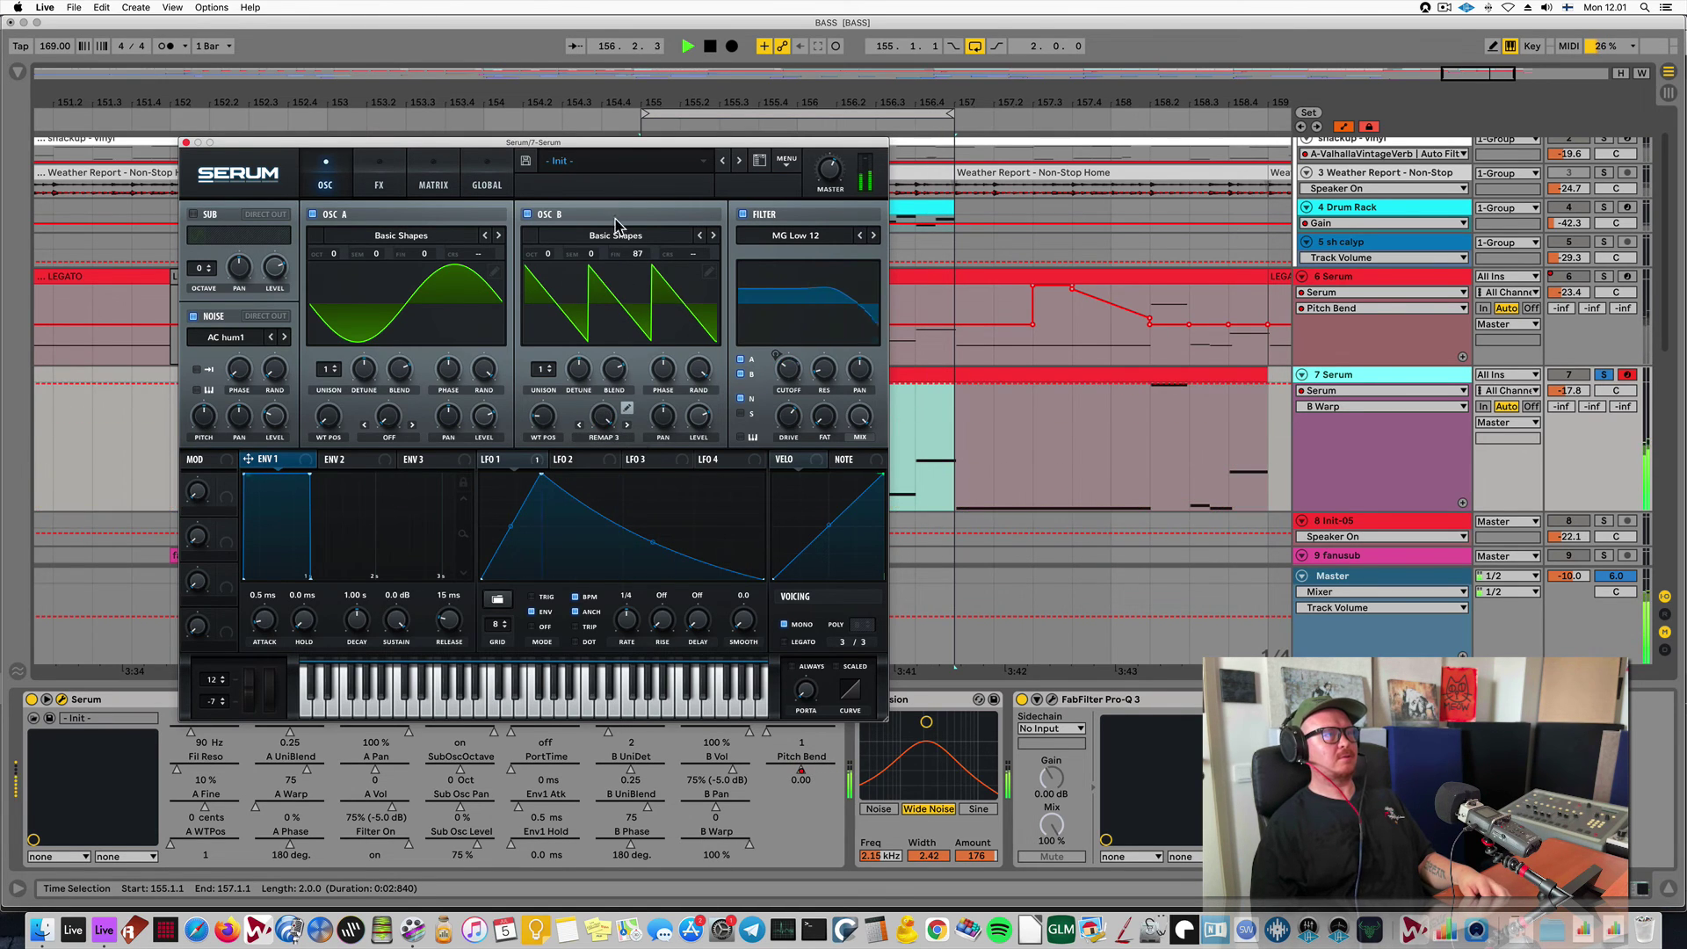
pyautogui.press('space')
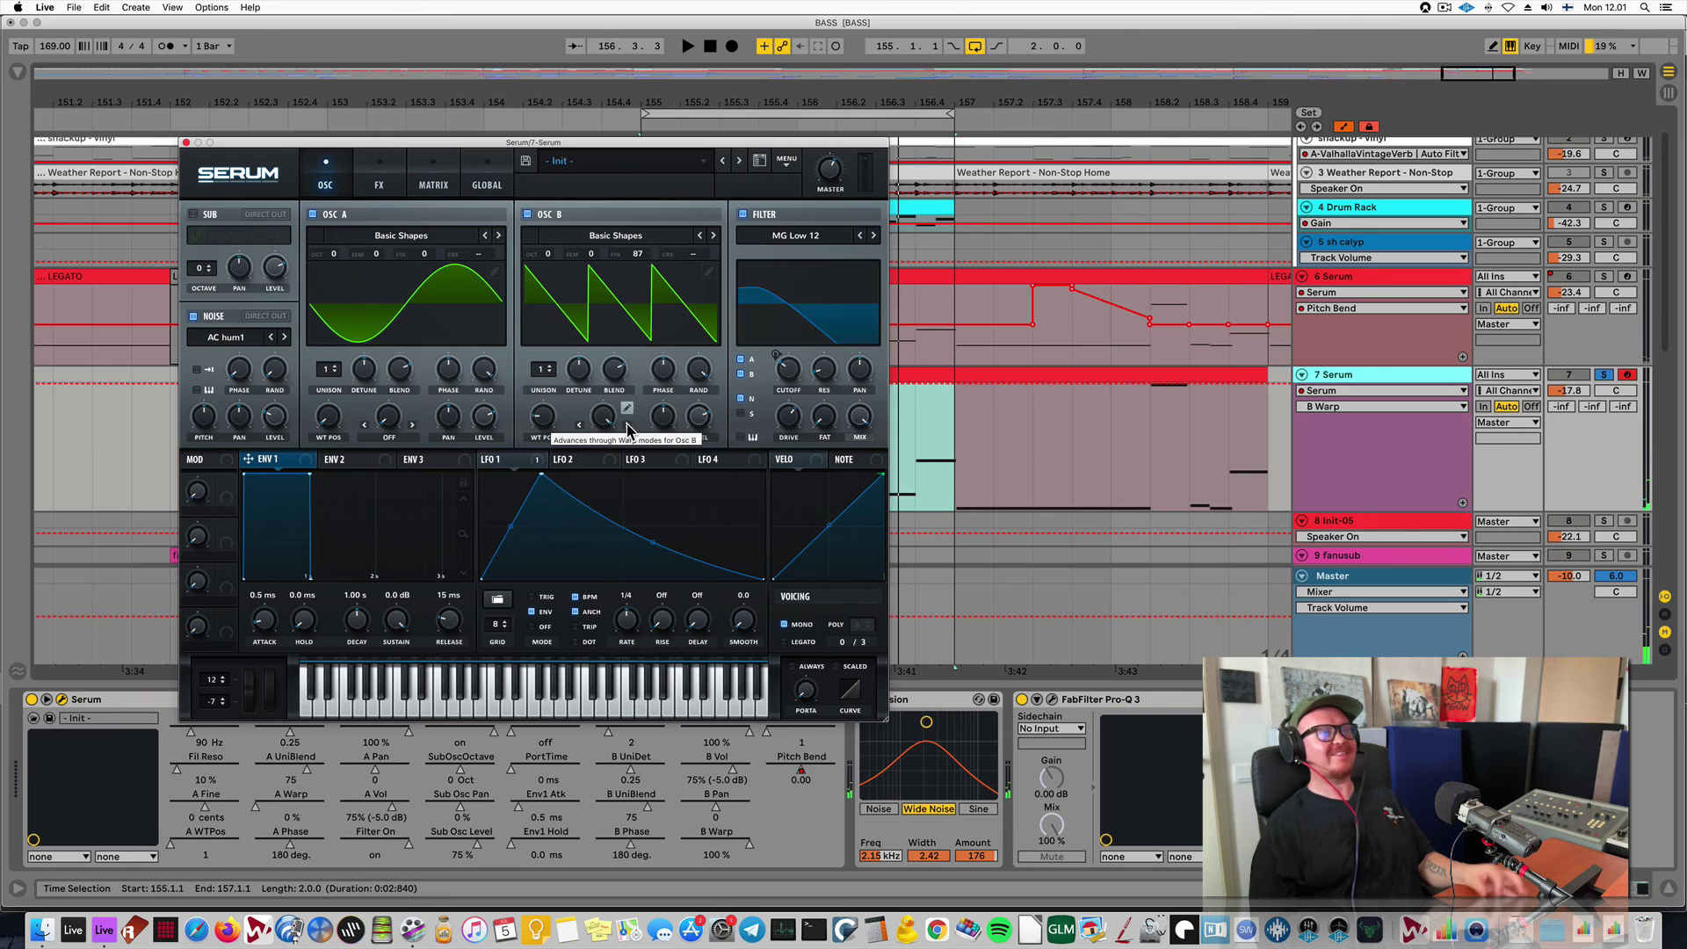
pyautogui.press('space')
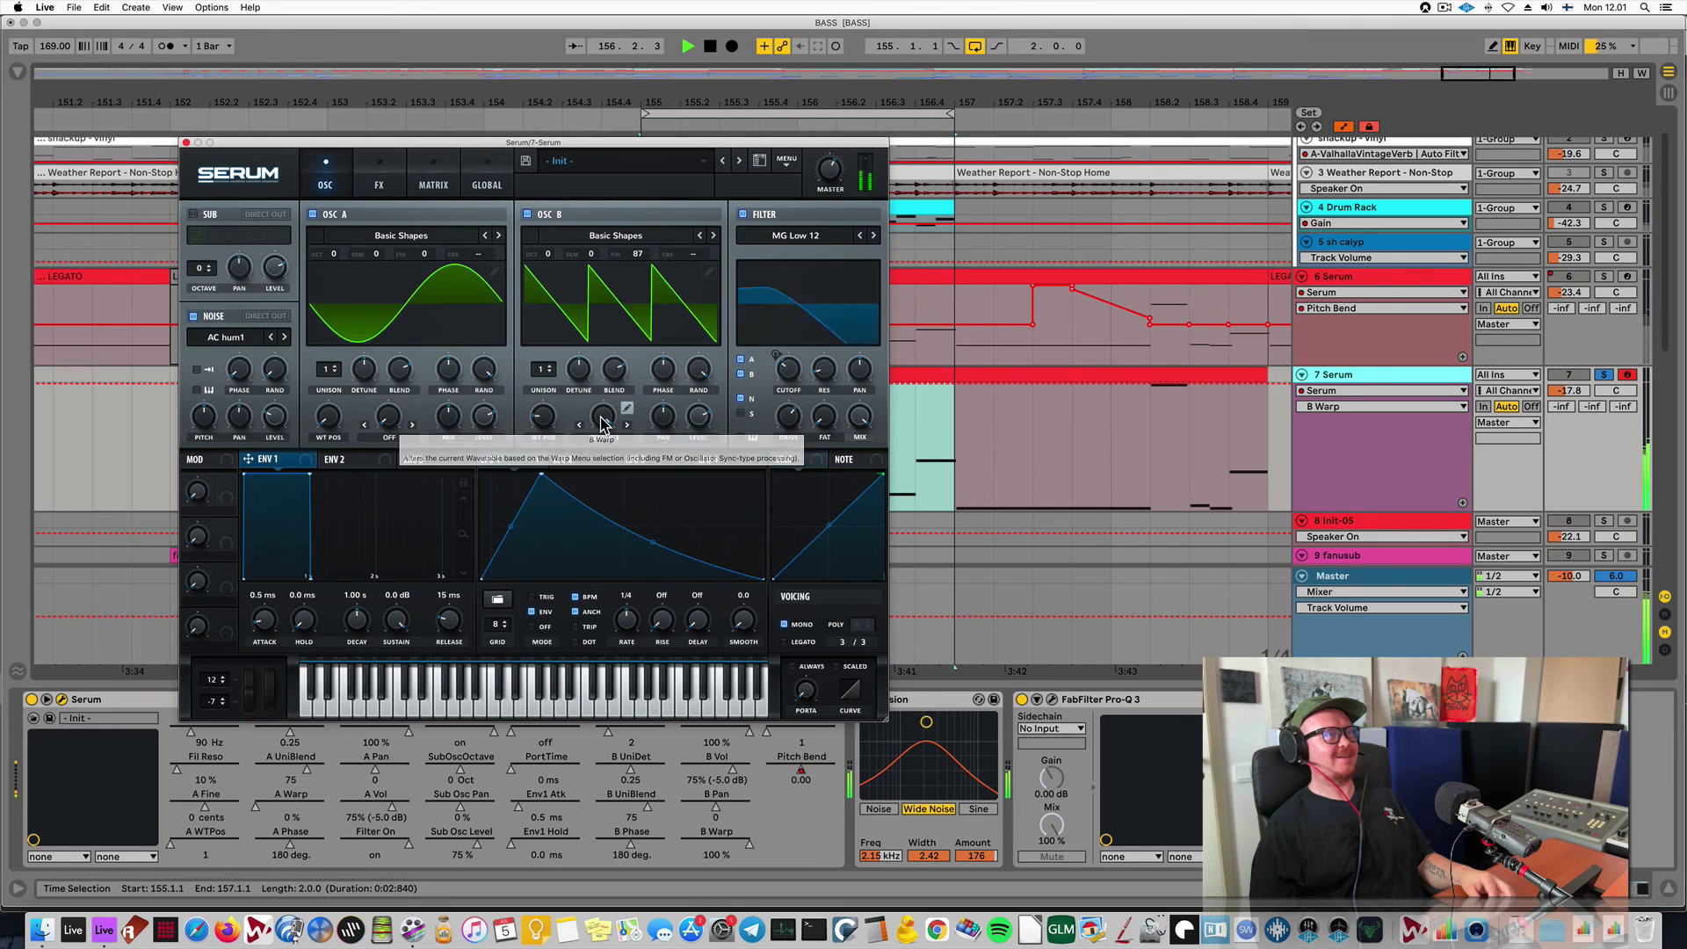
# Try Remap 4 warp on oscillator B, sweeping the warp amount during loop playback.
pyautogui.click(629, 427)
pyautogui.press('space')
pyautogui.click(629, 427)
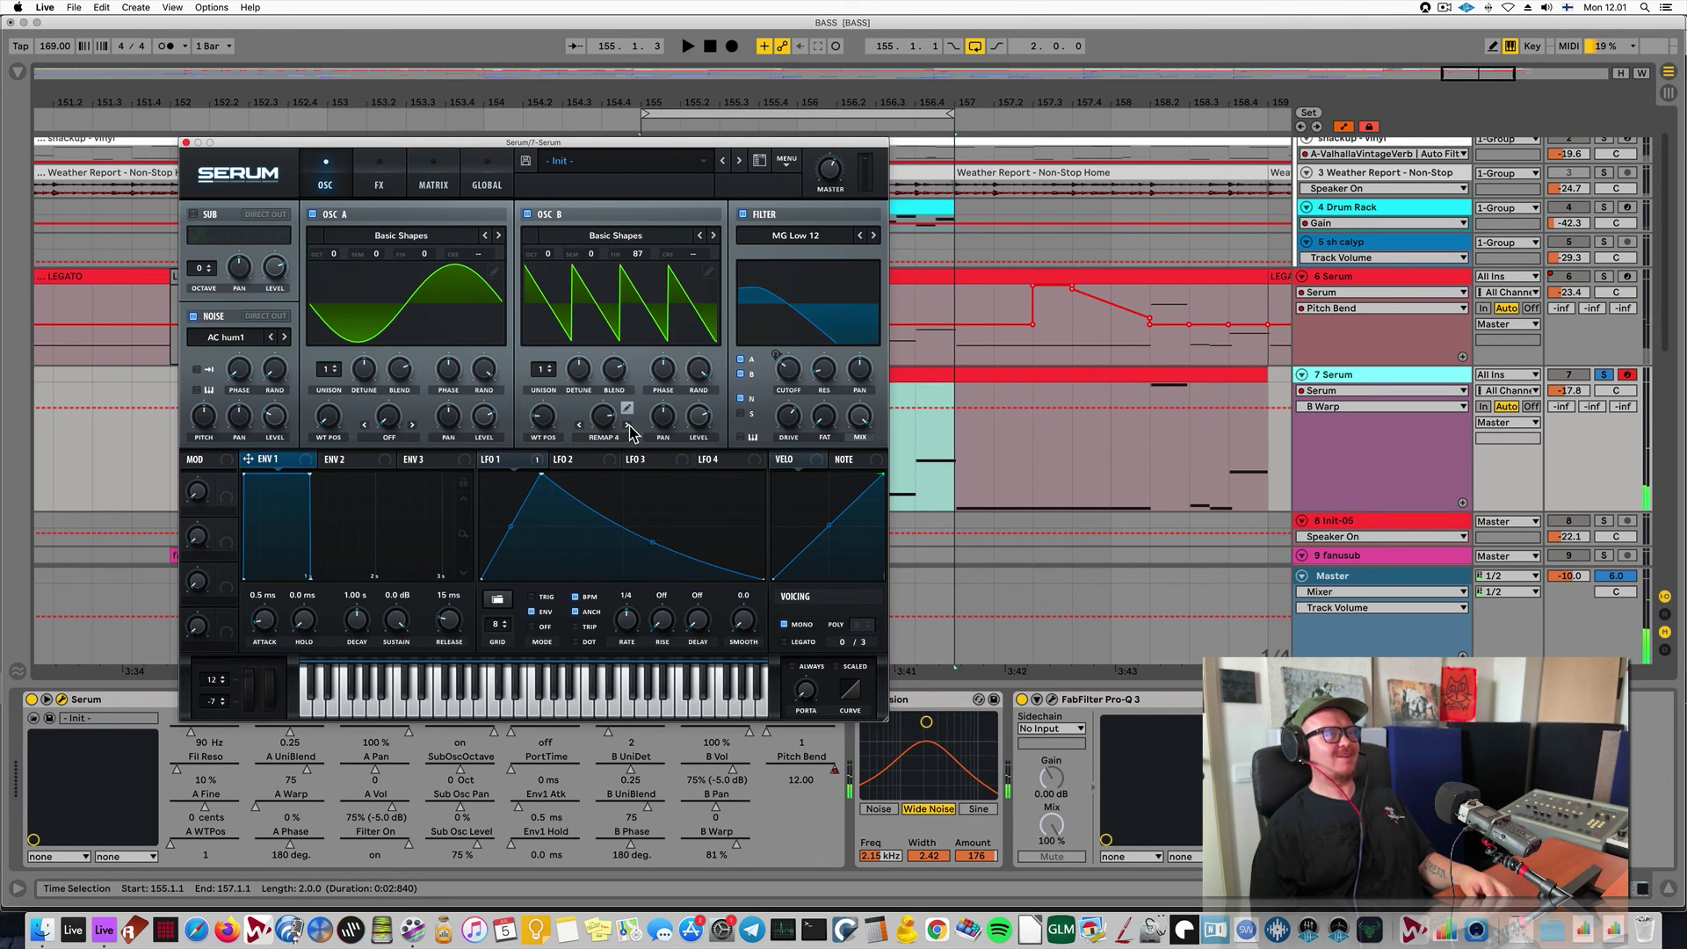
pyautogui.moveTo(603, 417); pyautogui.dragTo(578, 573)
pyautogui.press('space')
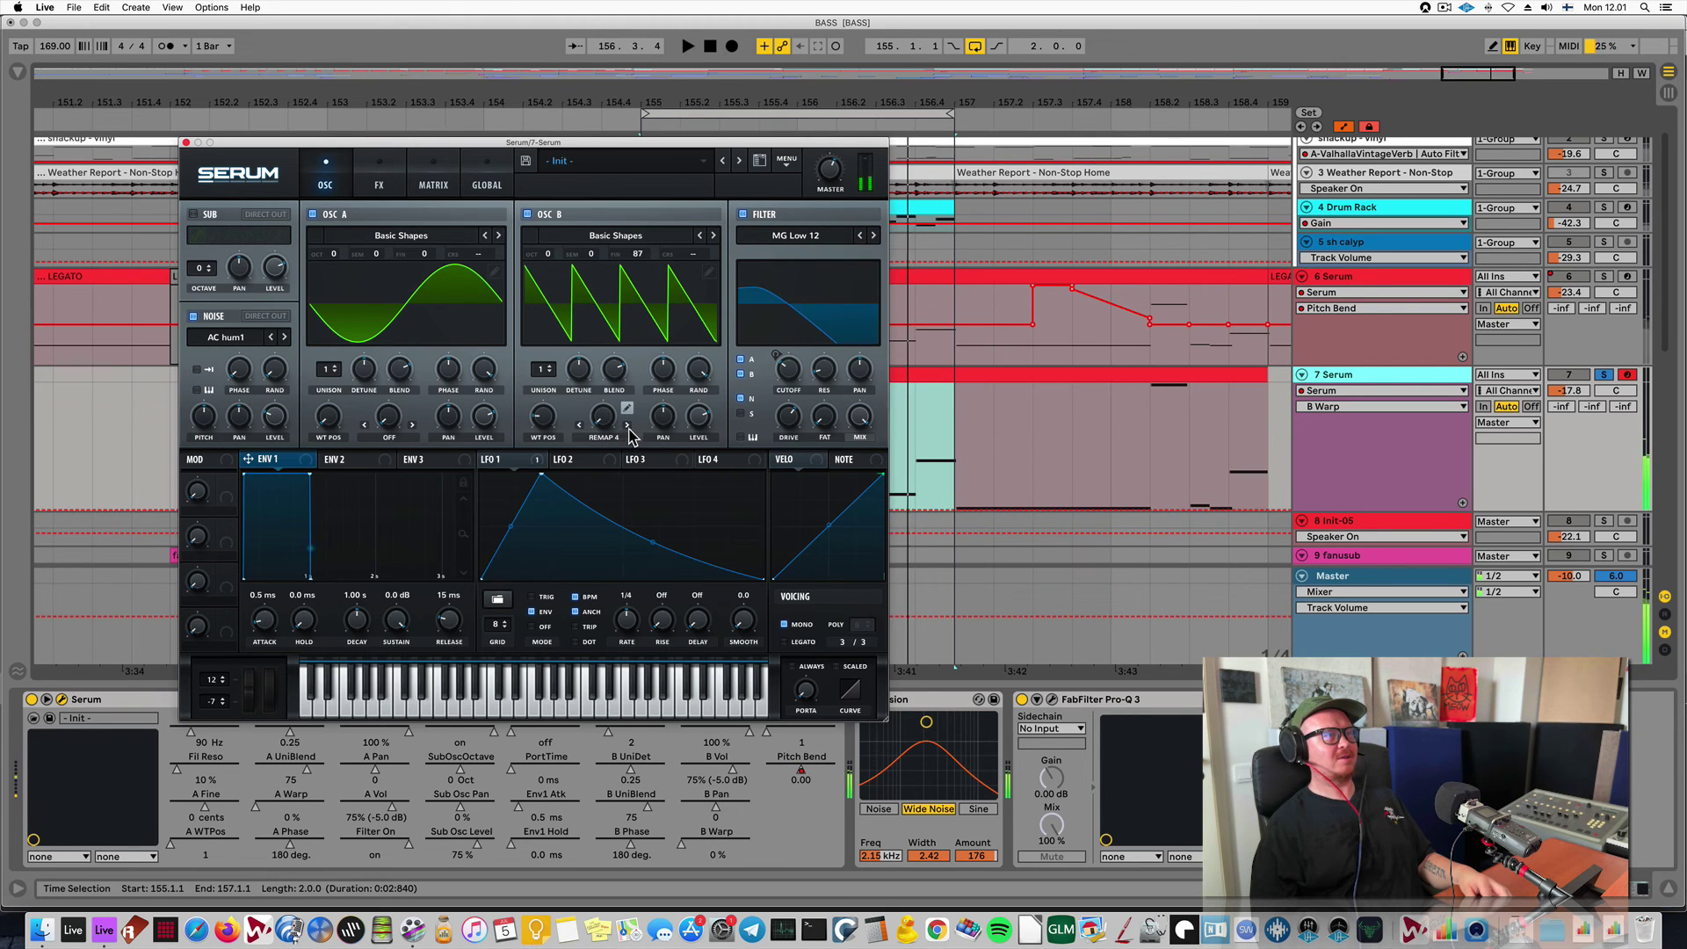
# Audition the FM (from A) and AM (from A) warp modes on oscillator B.
pyautogui.click(626, 425)
pyautogui.moveTo(603, 417); pyautogui.dragTo(641, 466)
pyautogui.click(628, 425)
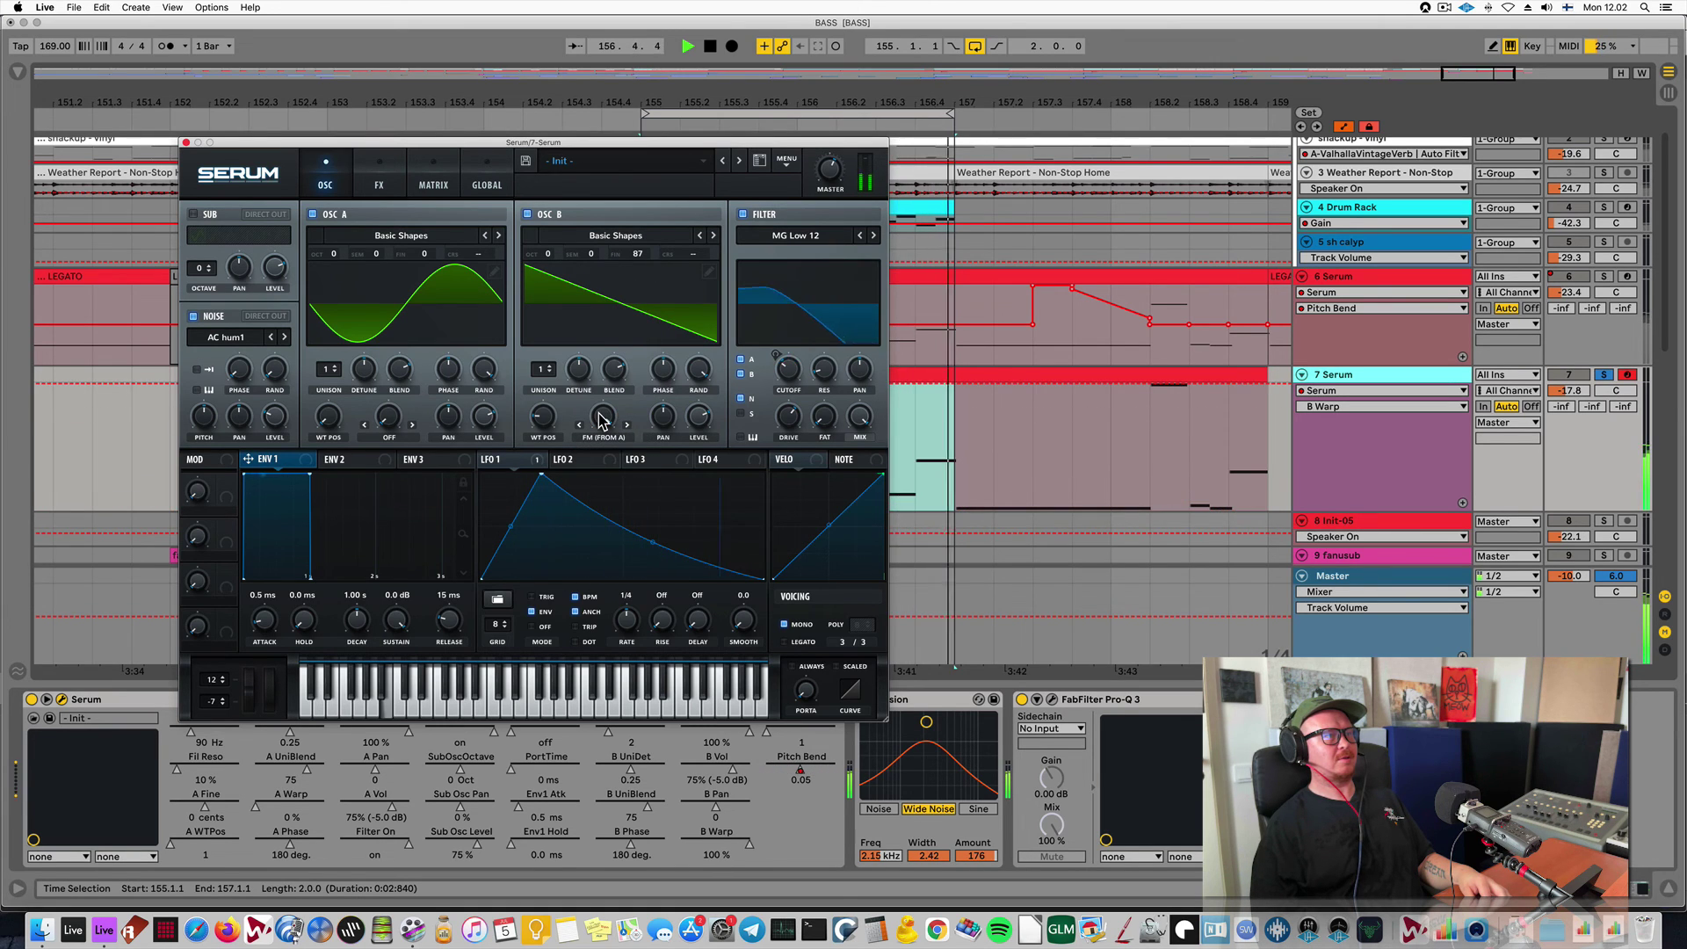
pyautogui.press('space')
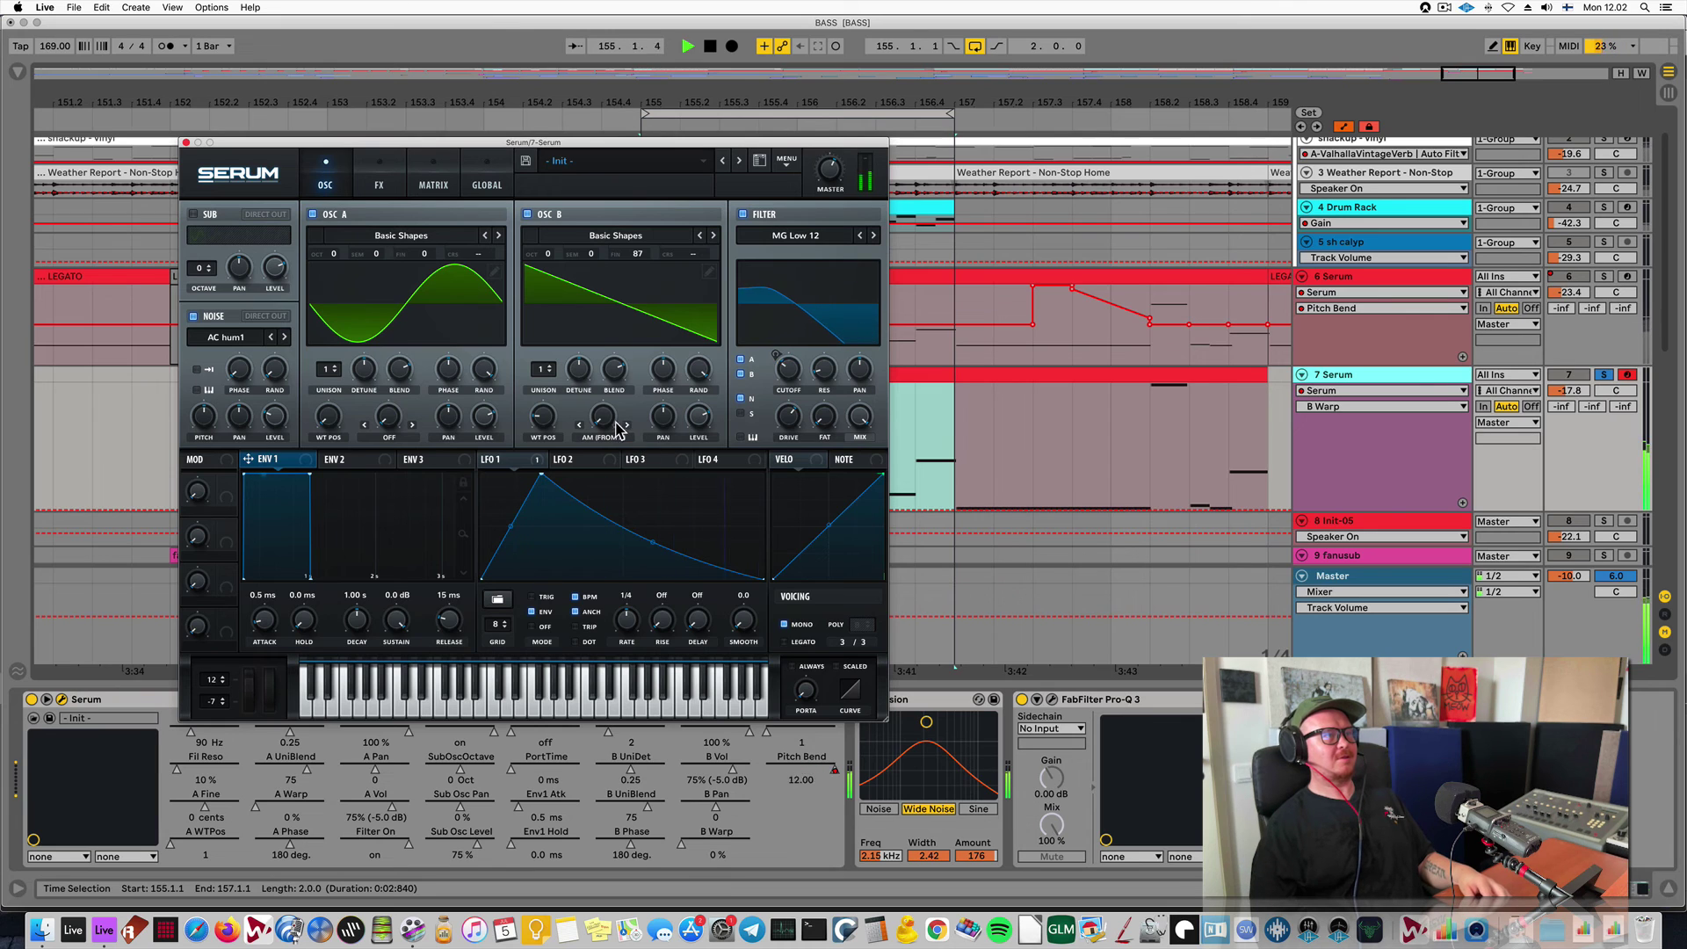
# Try Sync (No Window) on oscillator B, set its warp to Sync (Window 1/2), and play the loop.
pyautogui.click(606, 426)
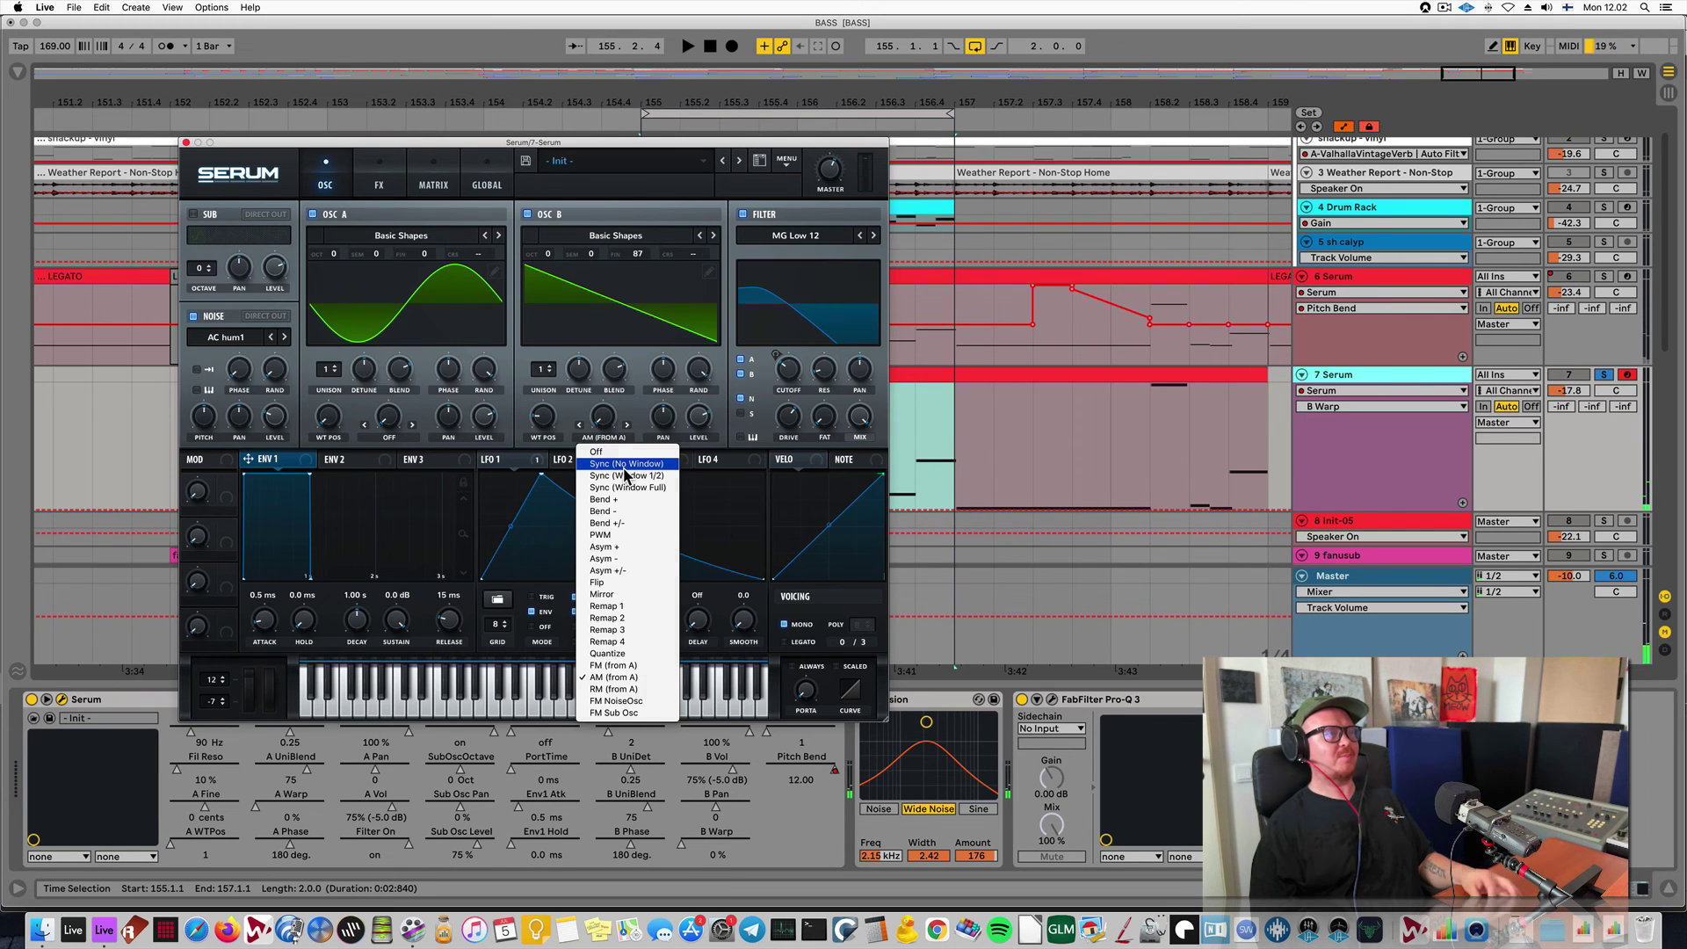
pyautogui.click(605, 462)
pyautogui.moveTo(612, 426); pyautogui.dragTo(552, 618)
pyautogui.click(629, 426)
pyautogui.press('space')
pyautogui.press('space')
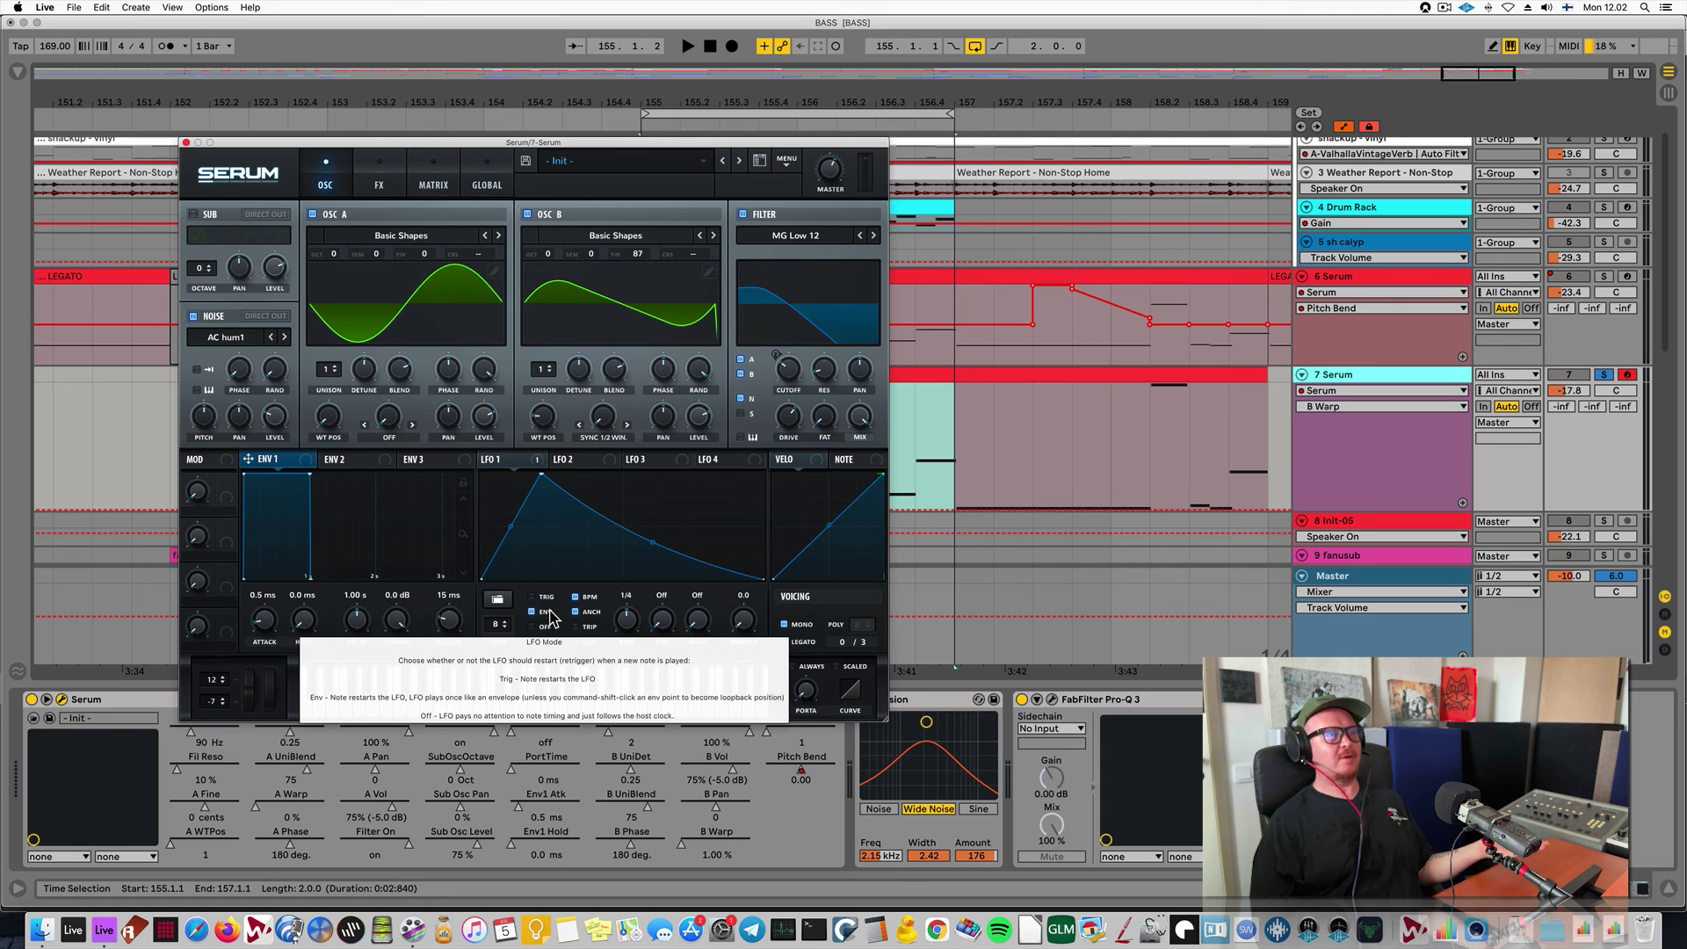
# Examine the warp modes available for oscillator B.
pyautogui.click(604, 438)
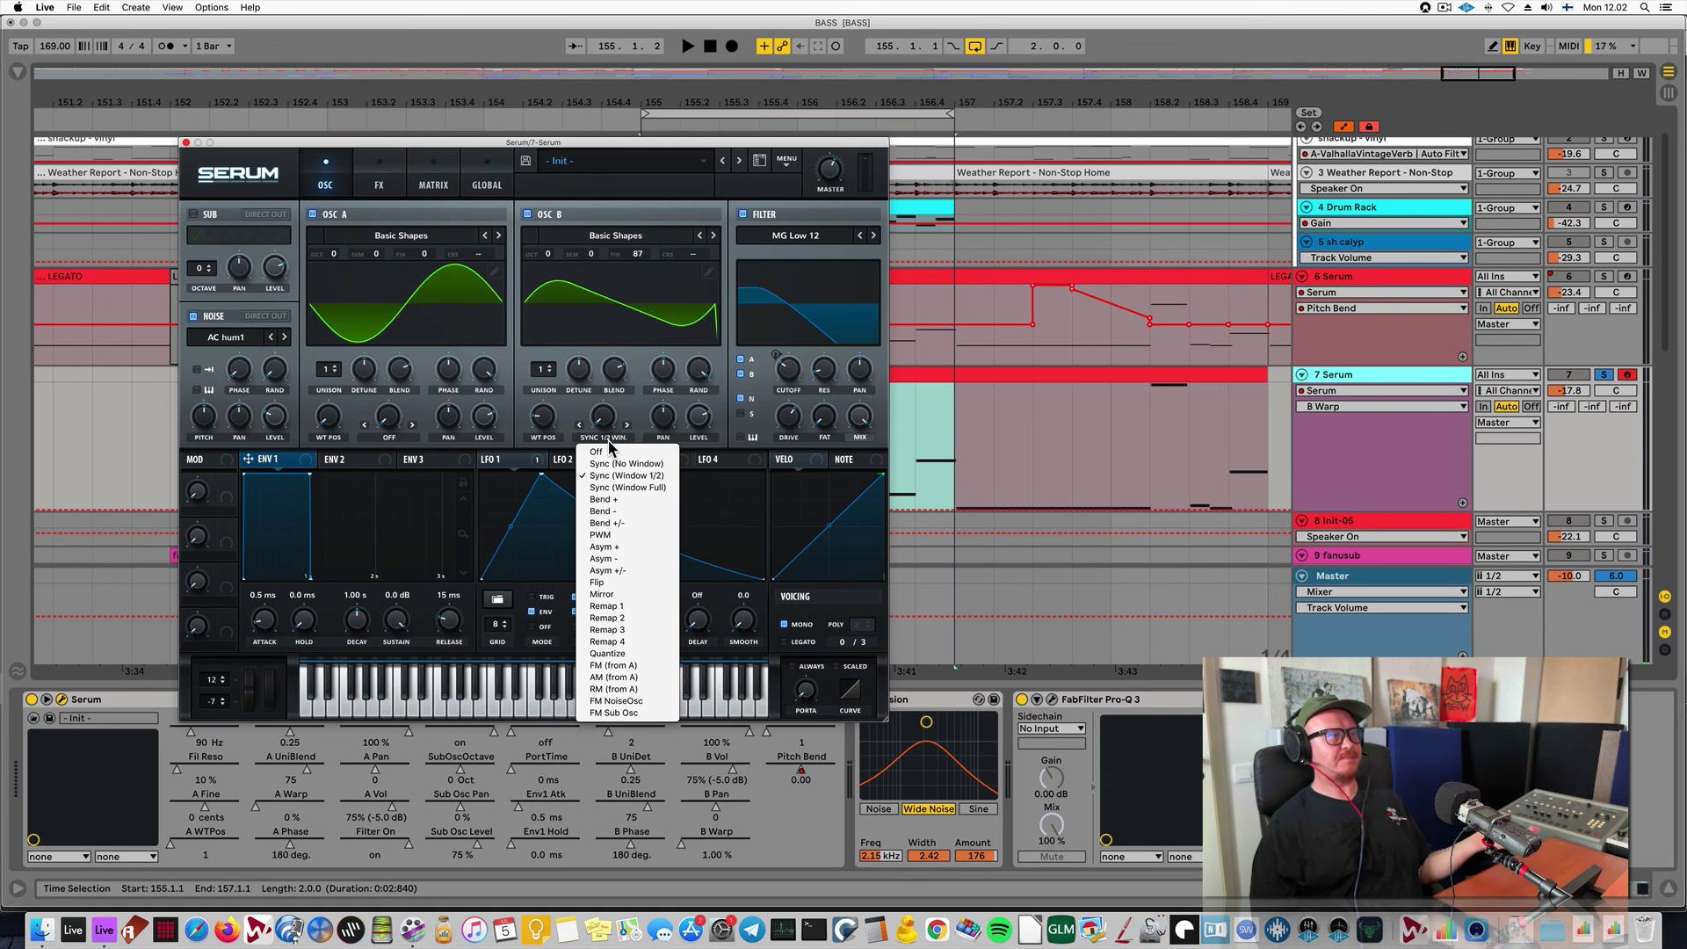
pyautogui.click(613, 437)
pyautogui.moveTo(610, 423)
pyautogui.mouseDown()
pyautogui.moveTo(615, 368)
pyautogui.moveTo(604, 449)
pyautogui.mouseUp()
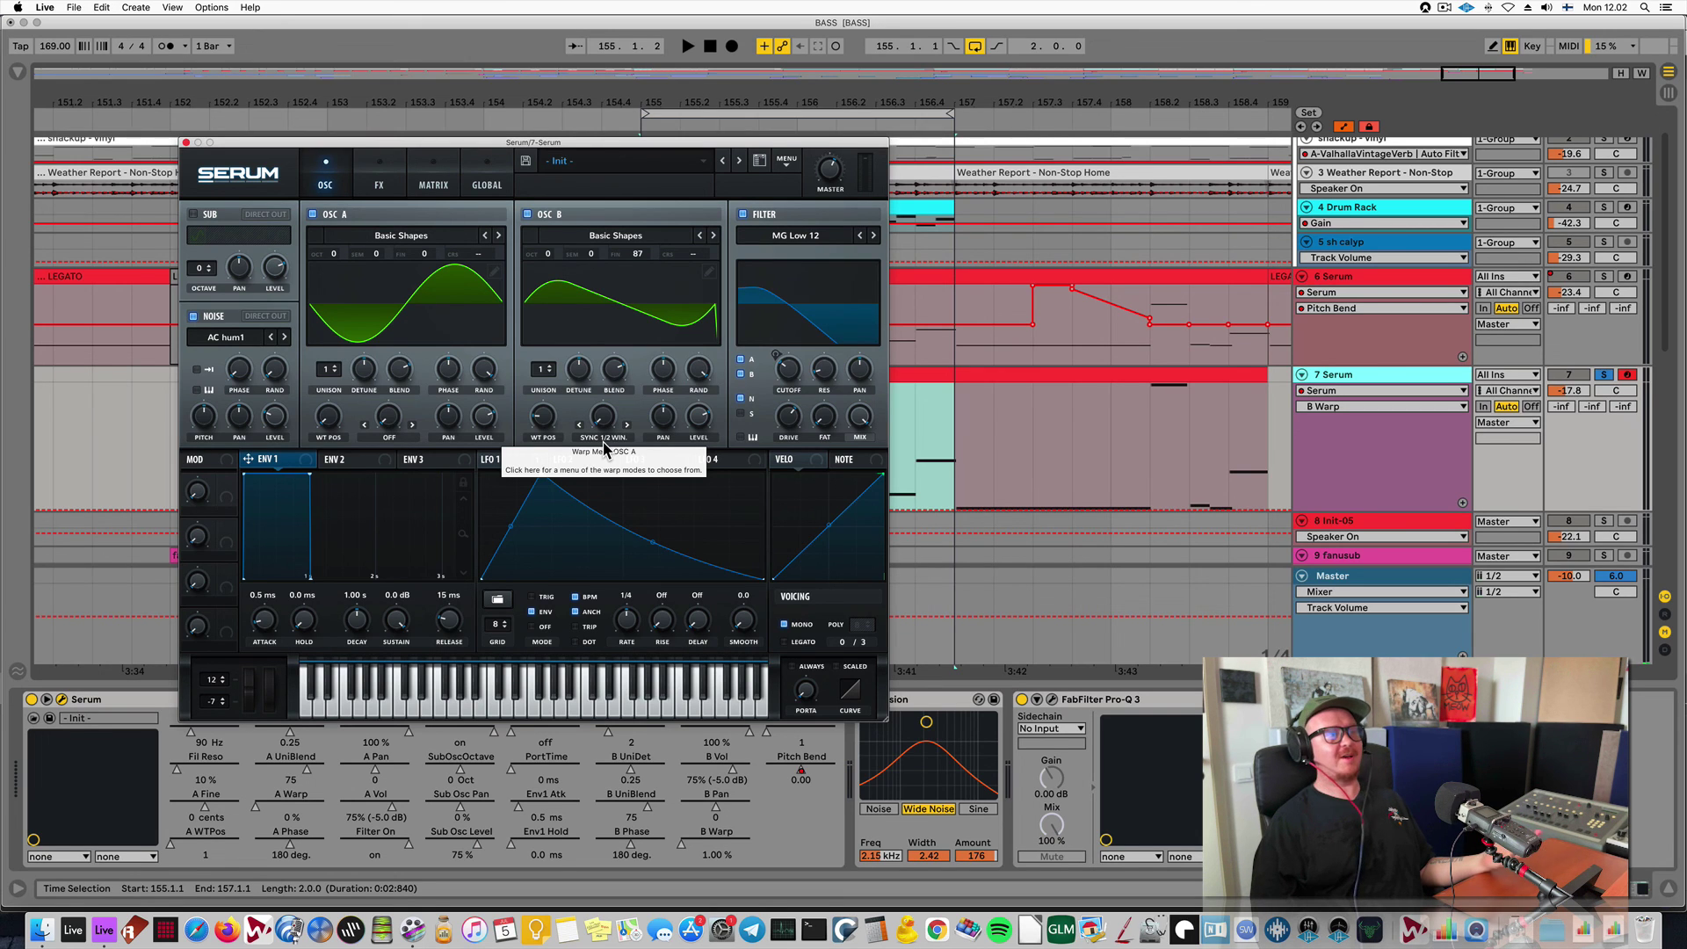
pyautogui.click(604, 439)
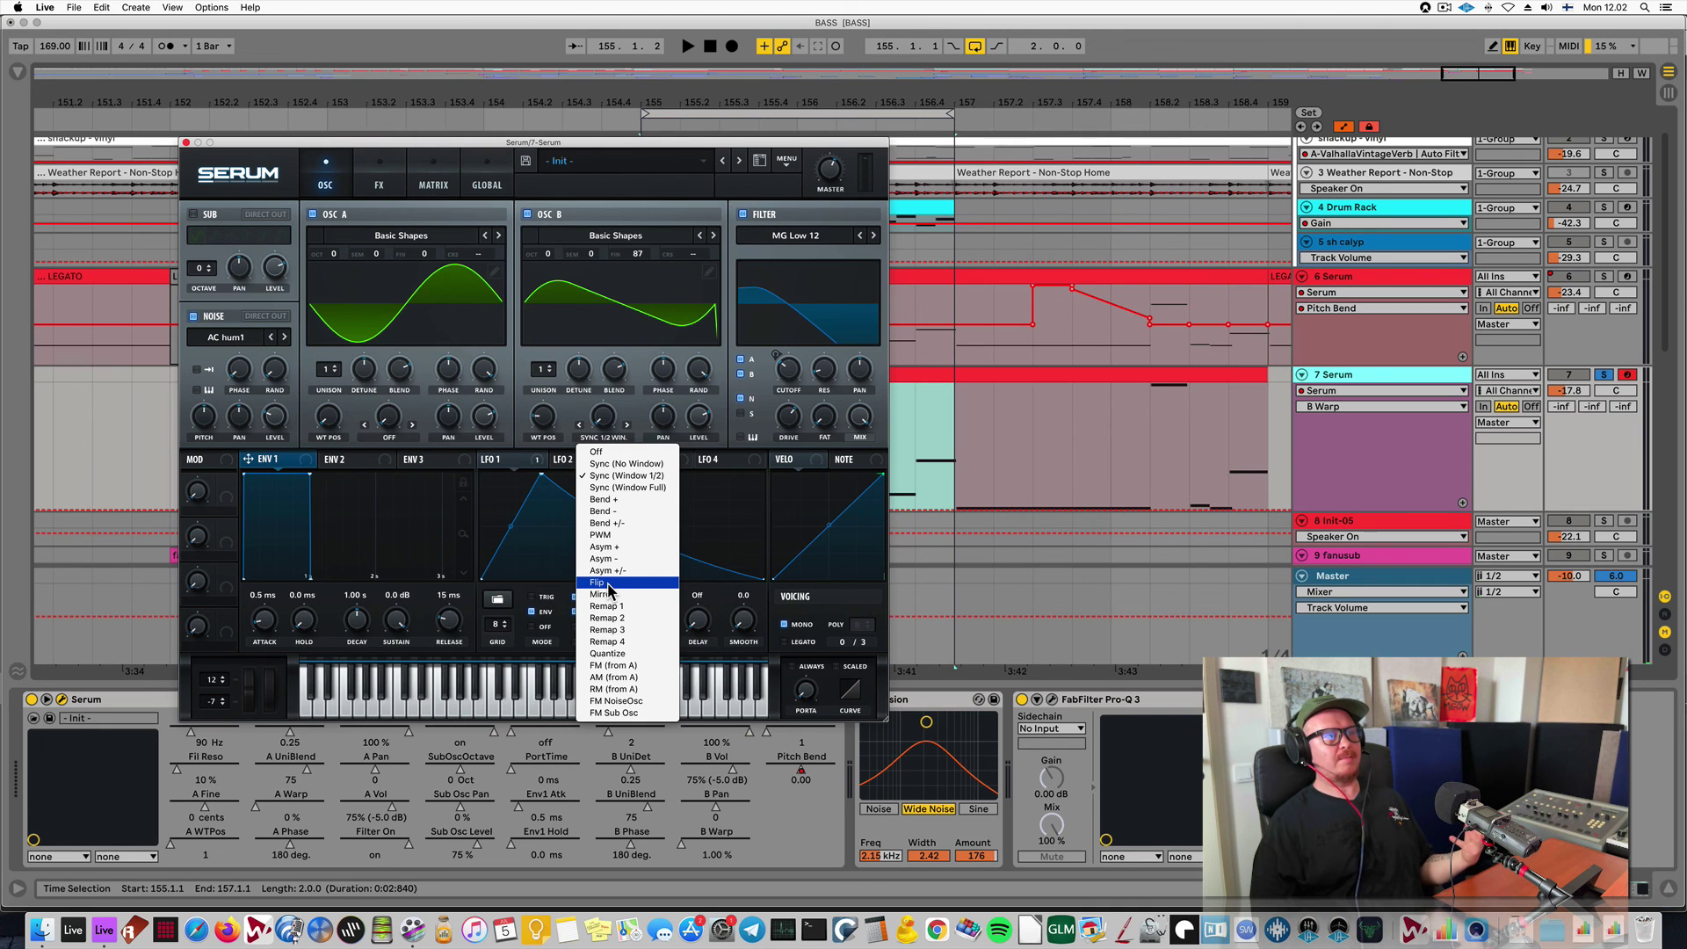
# Lower the Serum filter cutoff to about 74 Hz and bring up the filter drive parameter.
pyautogui.click(799, 368)
pyautogui.moveTo(800, 354); pyautogui.dragTo(790, 373)
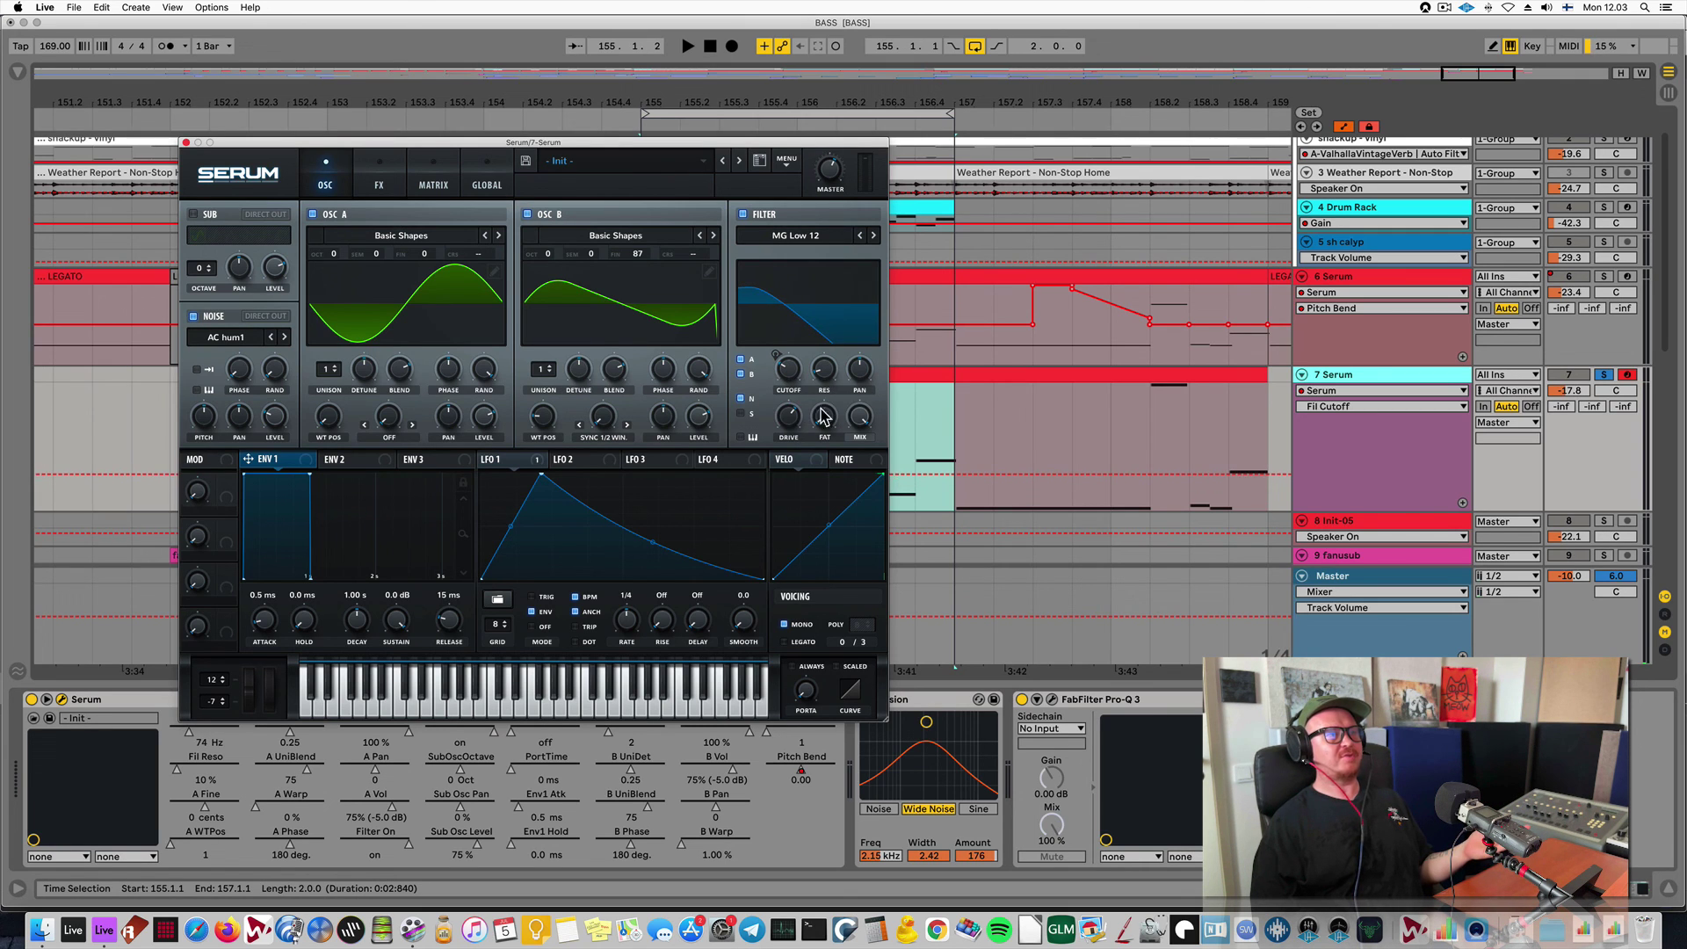
pyautogui.click(789, 417)
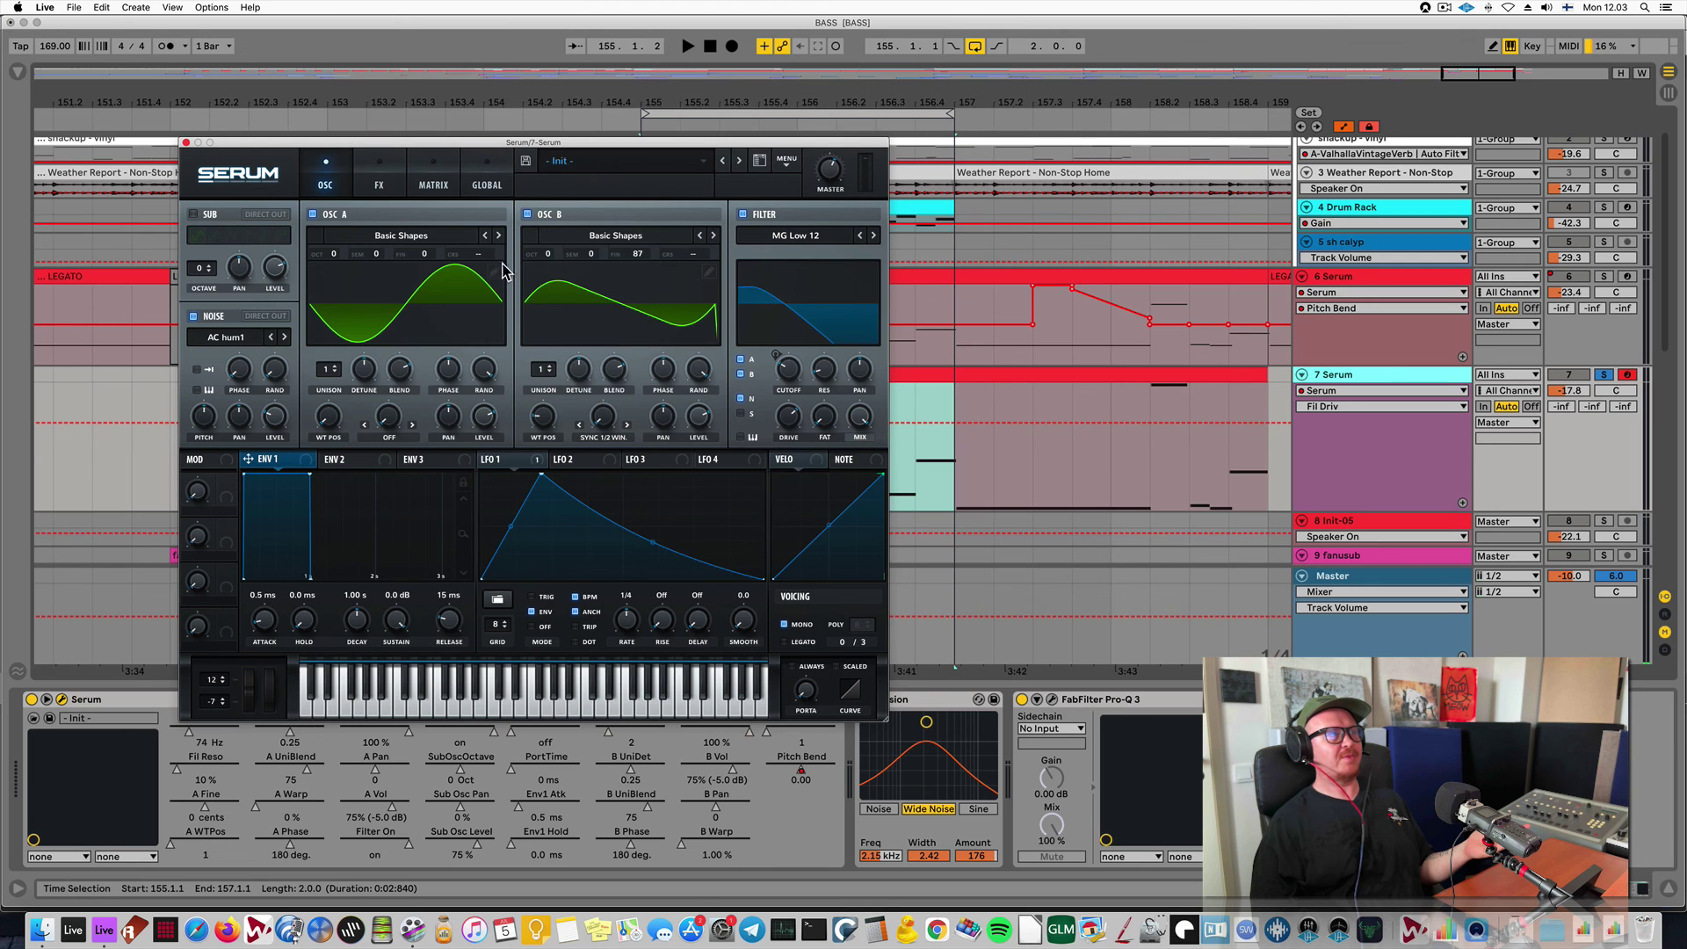
# Check the distortion types in Serum's effects and switch from Tube to Diode 1 while the loop plays.
pyautogui.click(378, 182)
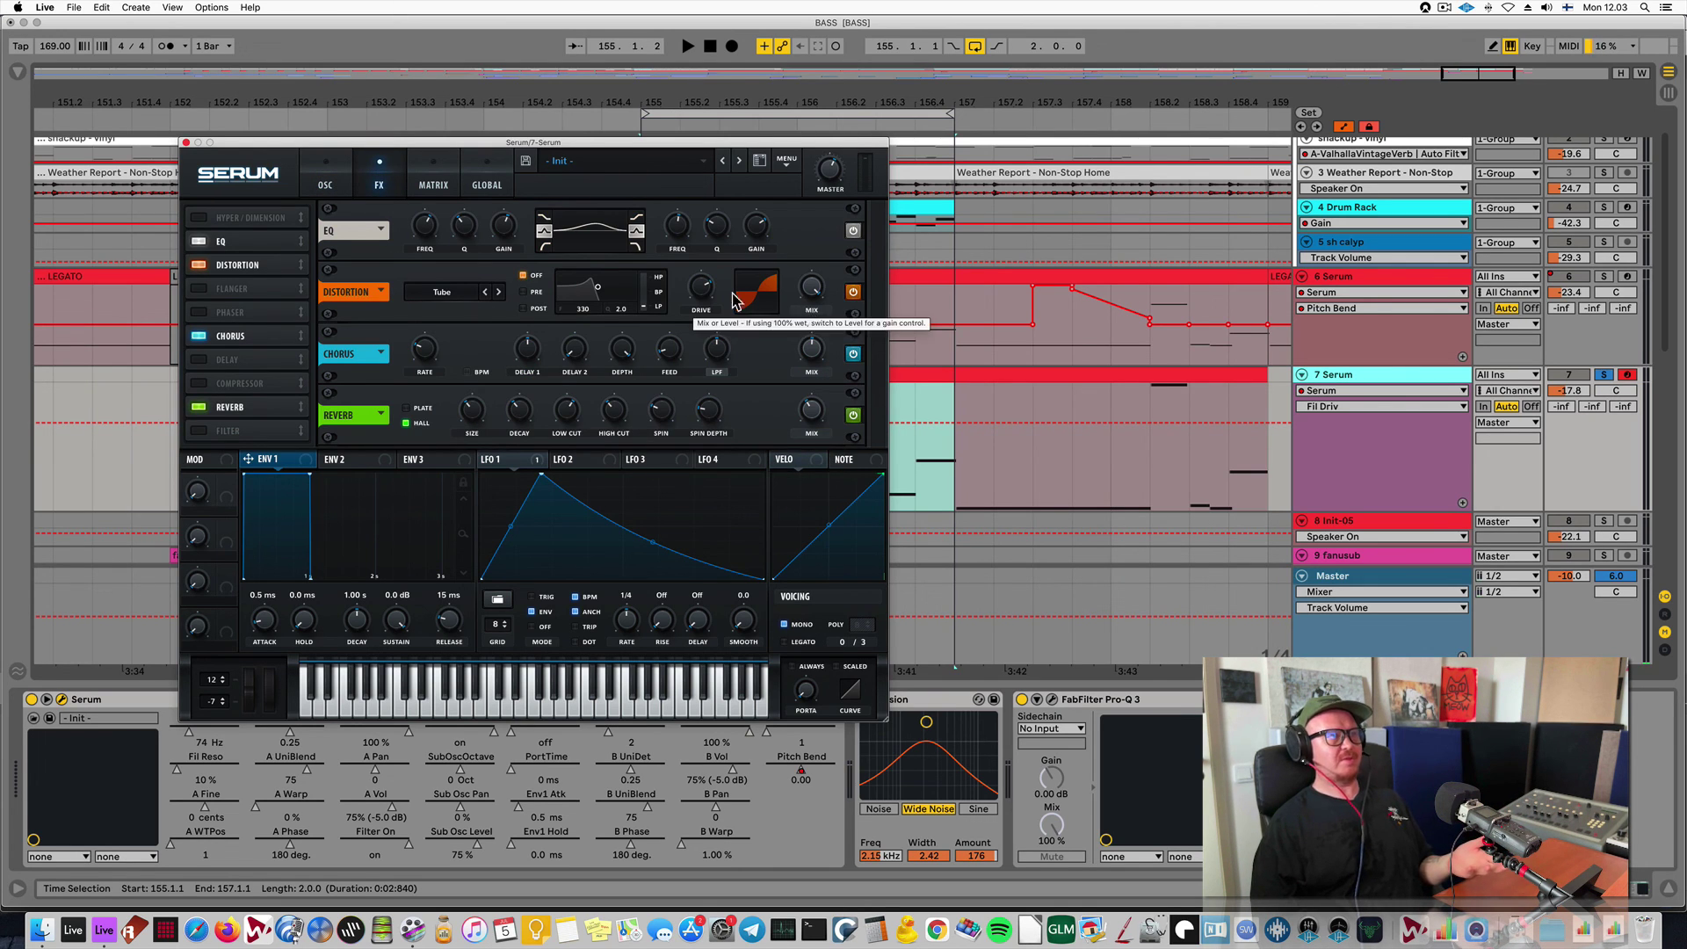
pyautogui.click(456, 293)
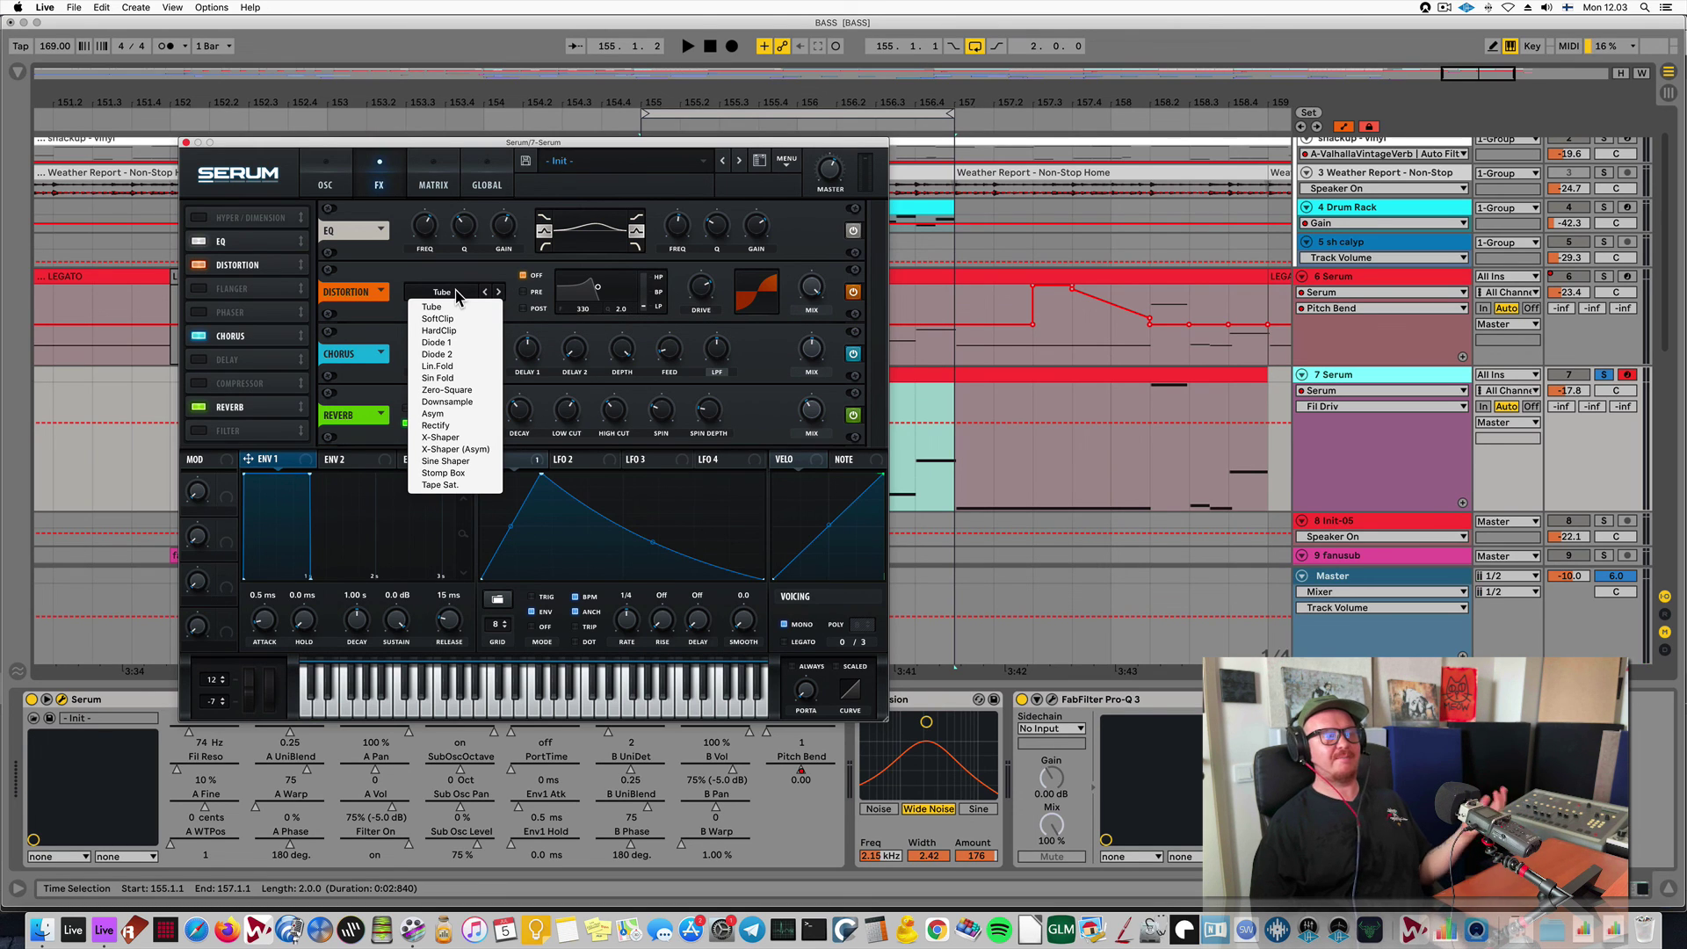
pyautogui.click(451, 267)
pyautogui.press('space')
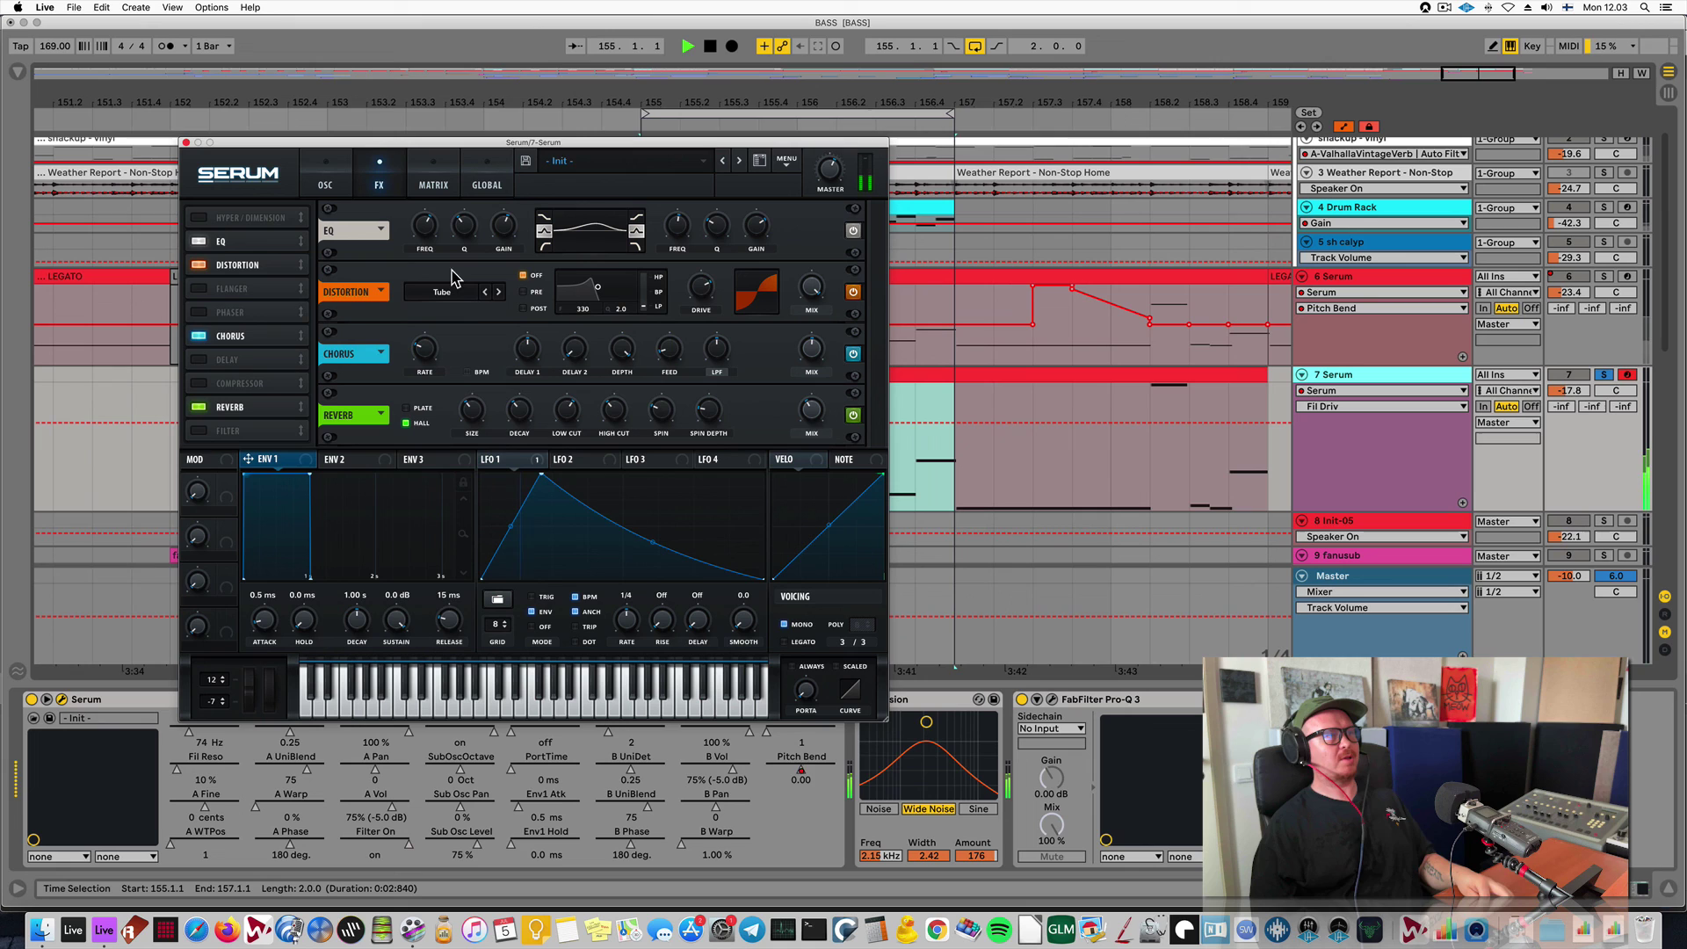
pyautogui.click(500, 293)
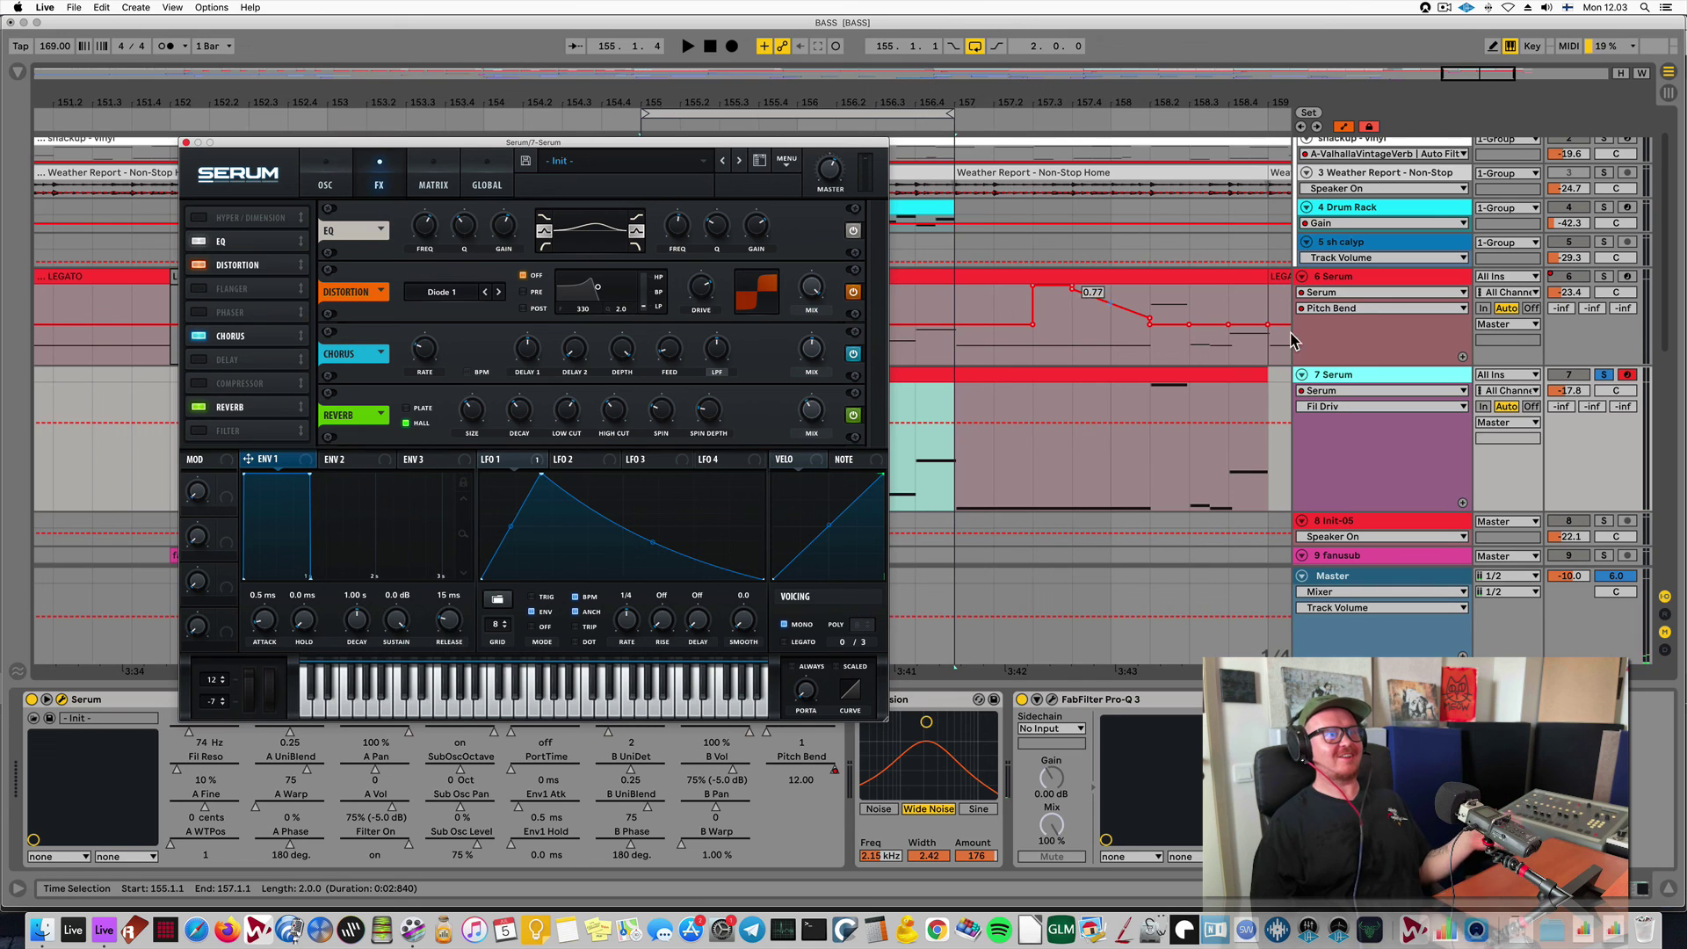
# Compare the two basses by soloing the 6 Serum track during playback, then soloing 7 Serum again.
pyautogui.click(1603, 276)
pyautogui.press('space')
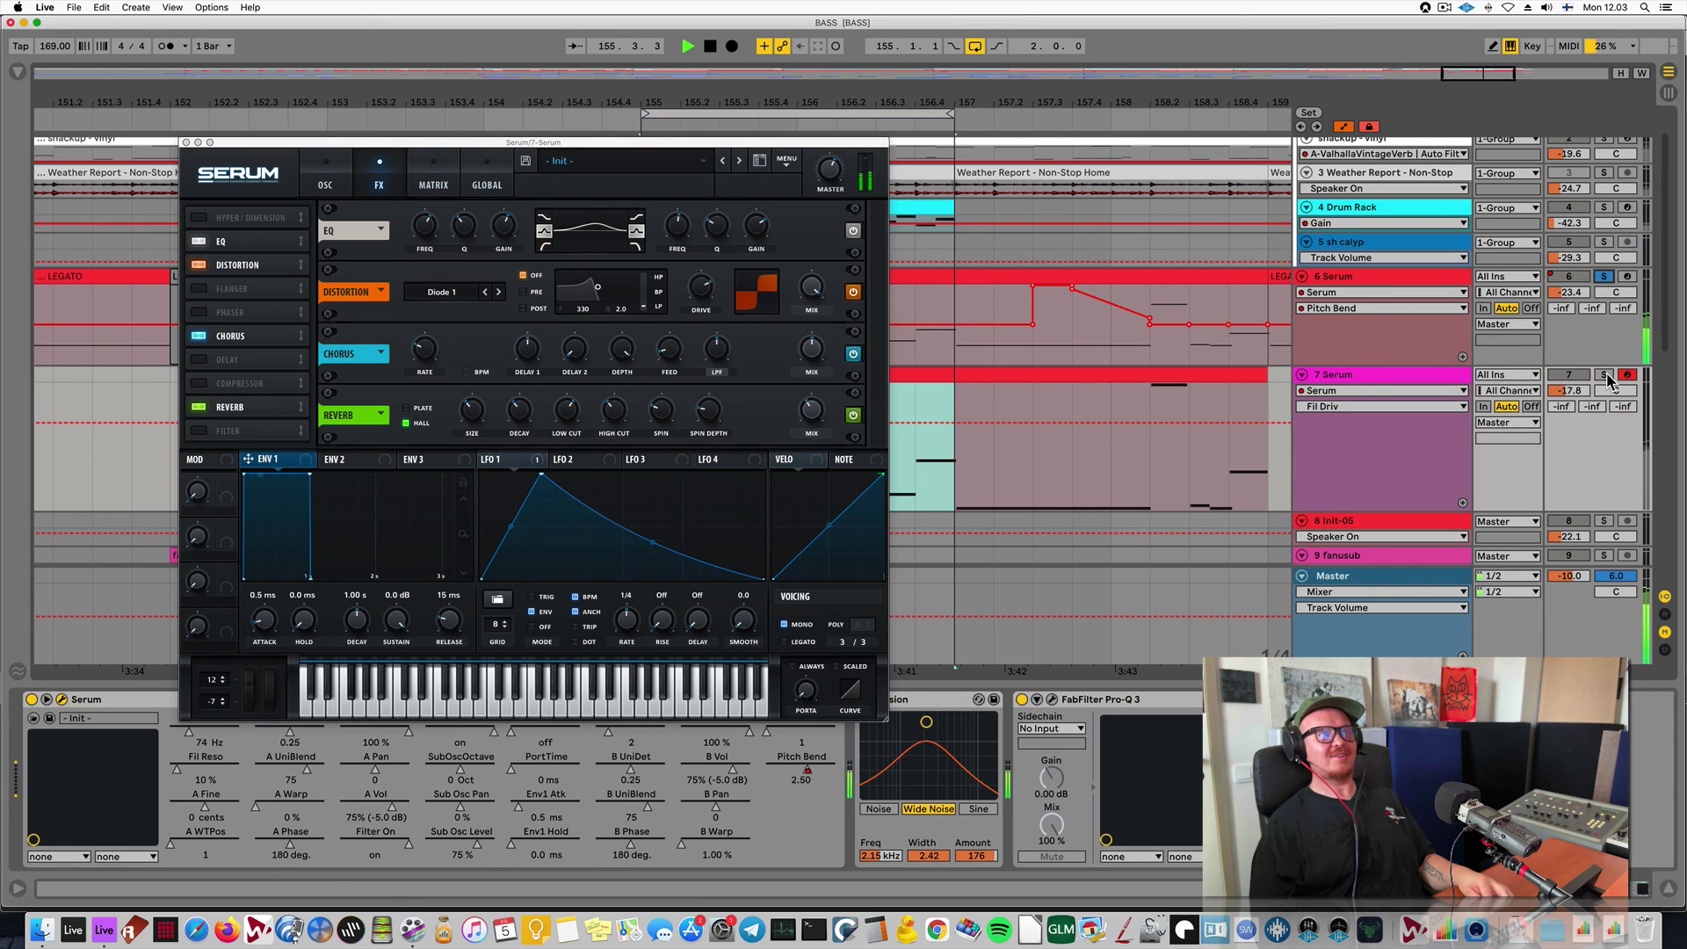
pyautogui.click(1604, 375)
pyautogui.press('space')
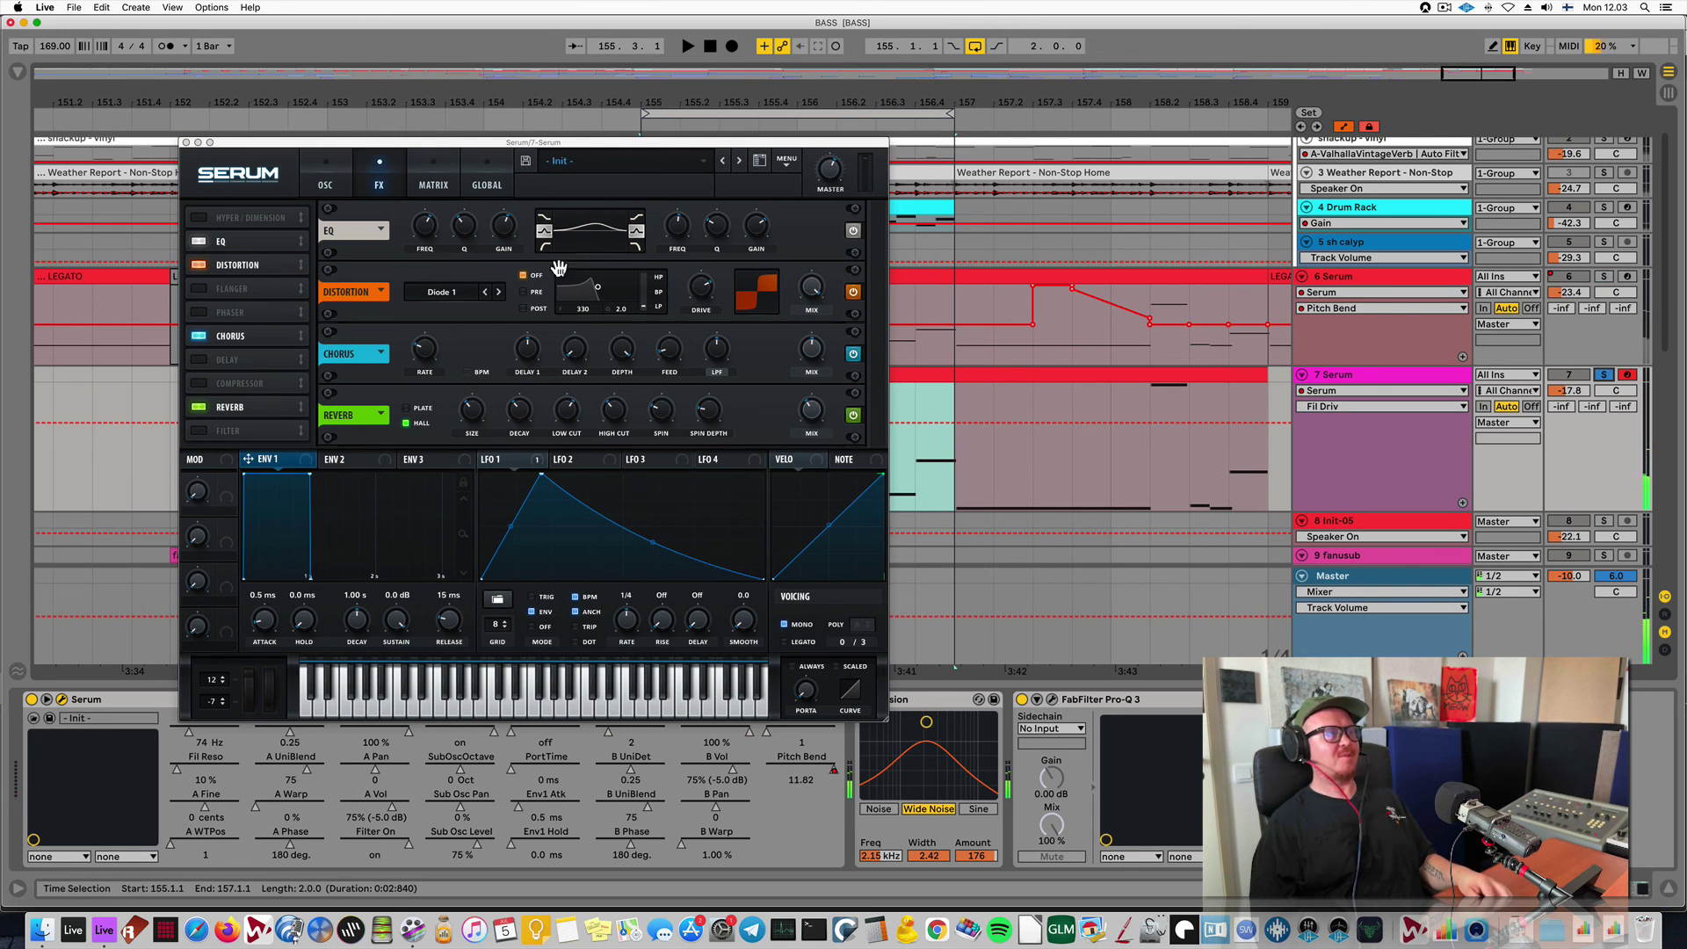
# Set the Serum distortion type to HardClip and bring up the EQ's high-band Q and gain parameters.
pyautogui.click(483, 293)
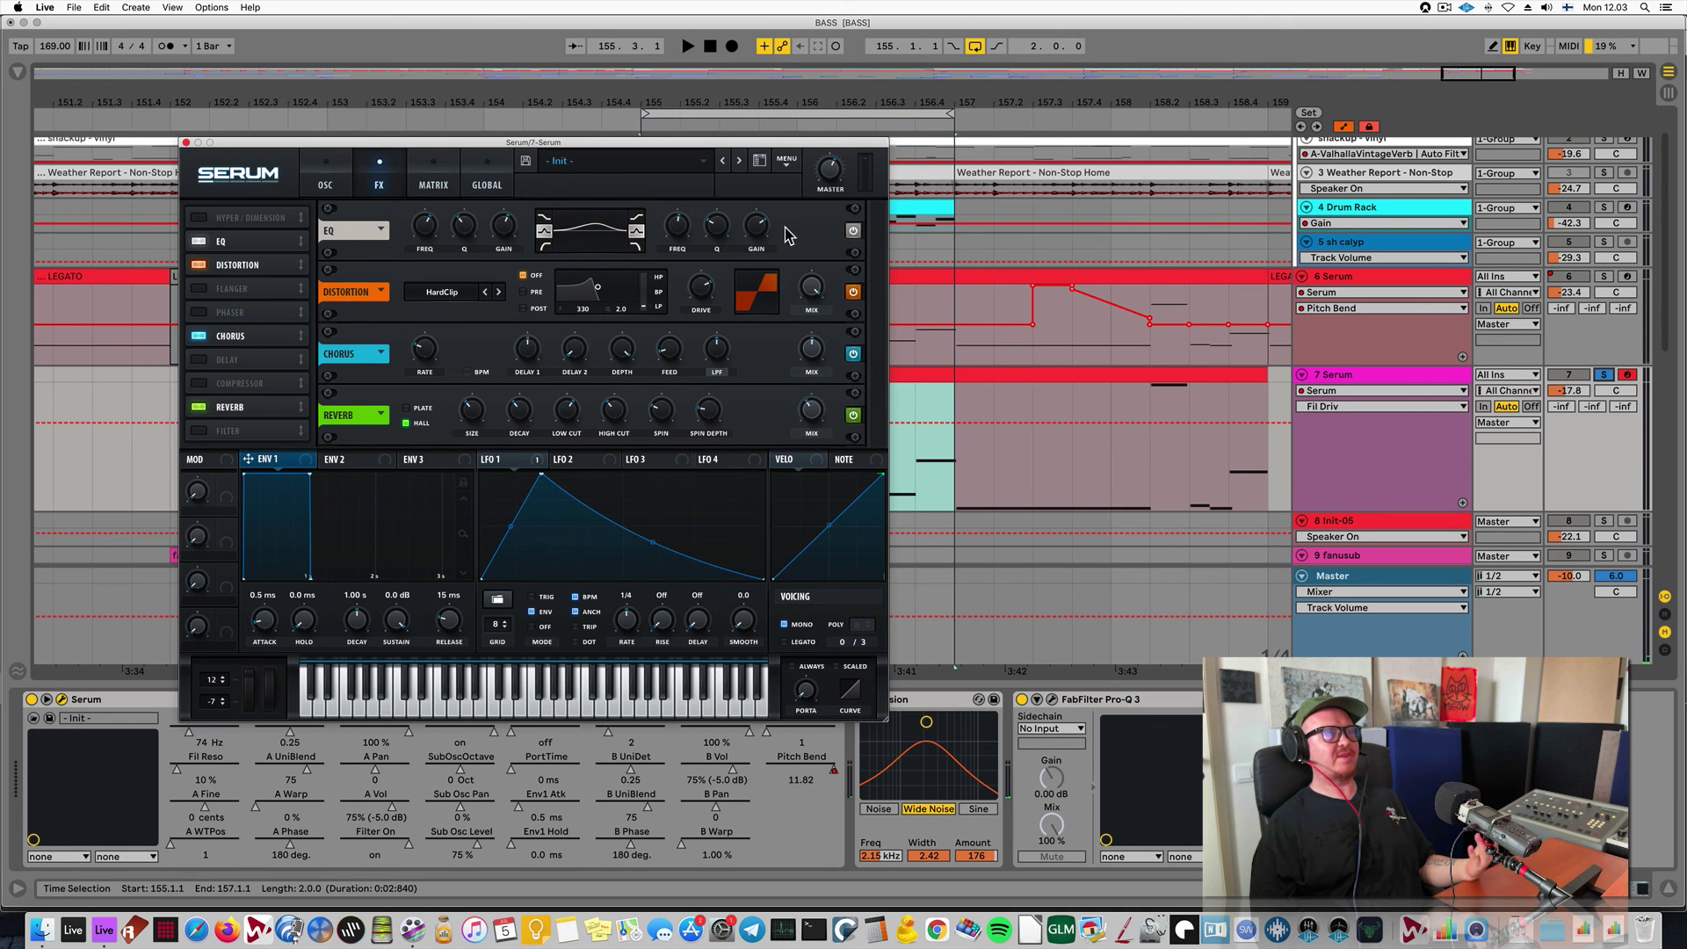
pyautogui.click(719, 231)
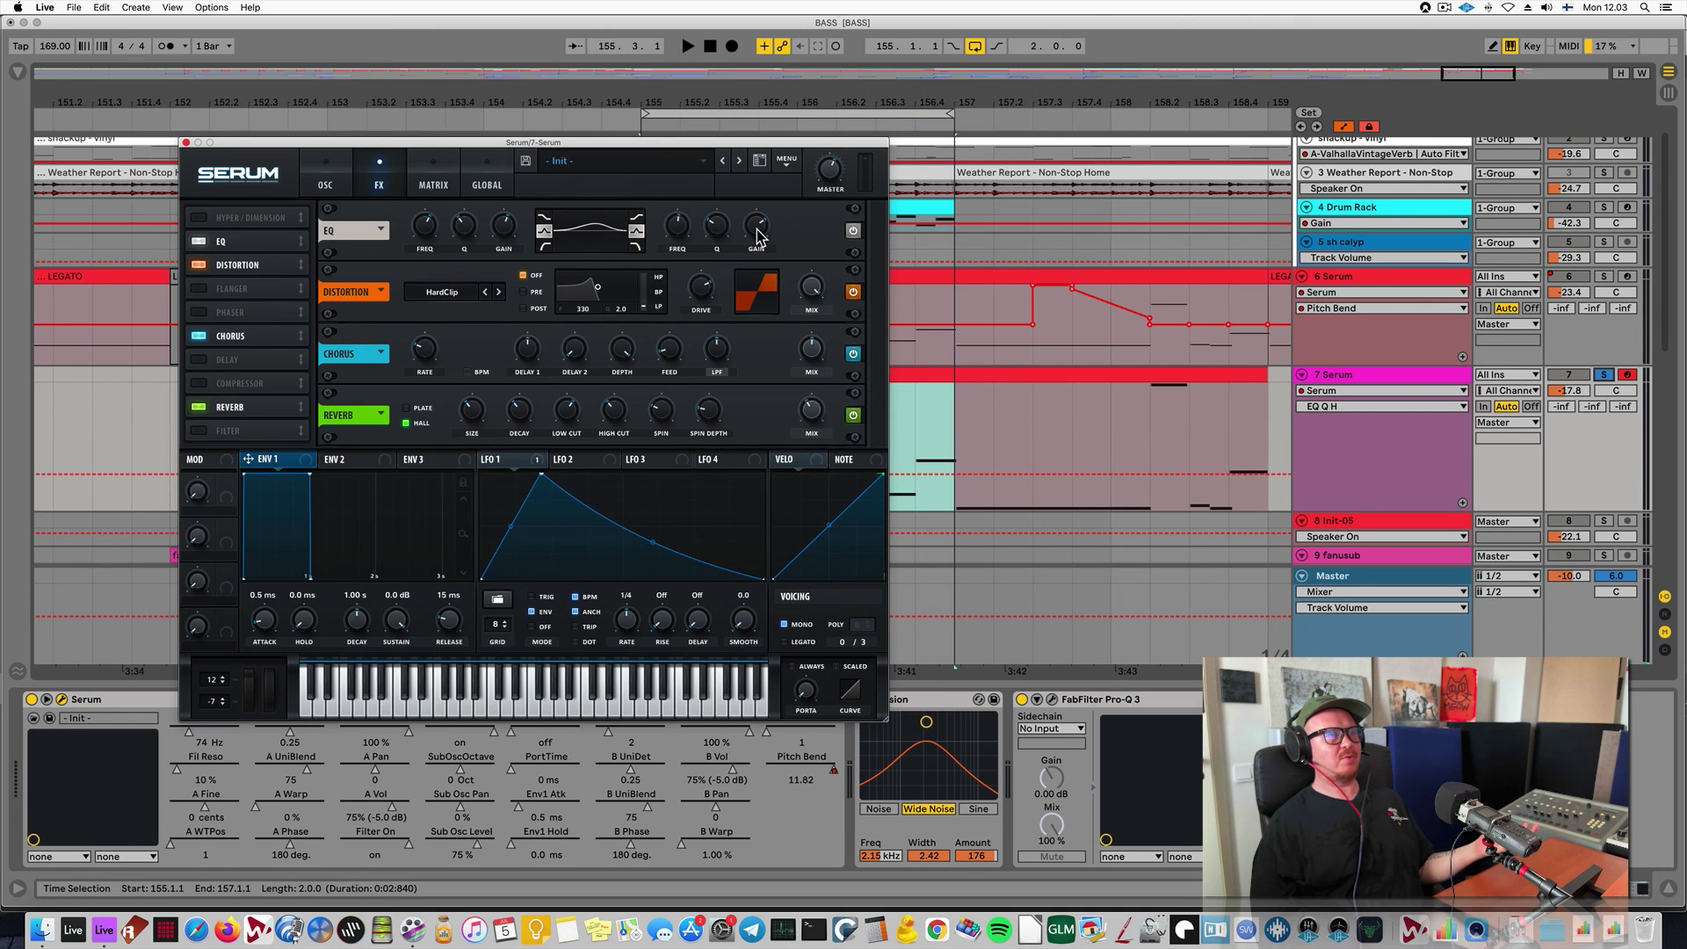
pyautogui.click(758, 235)
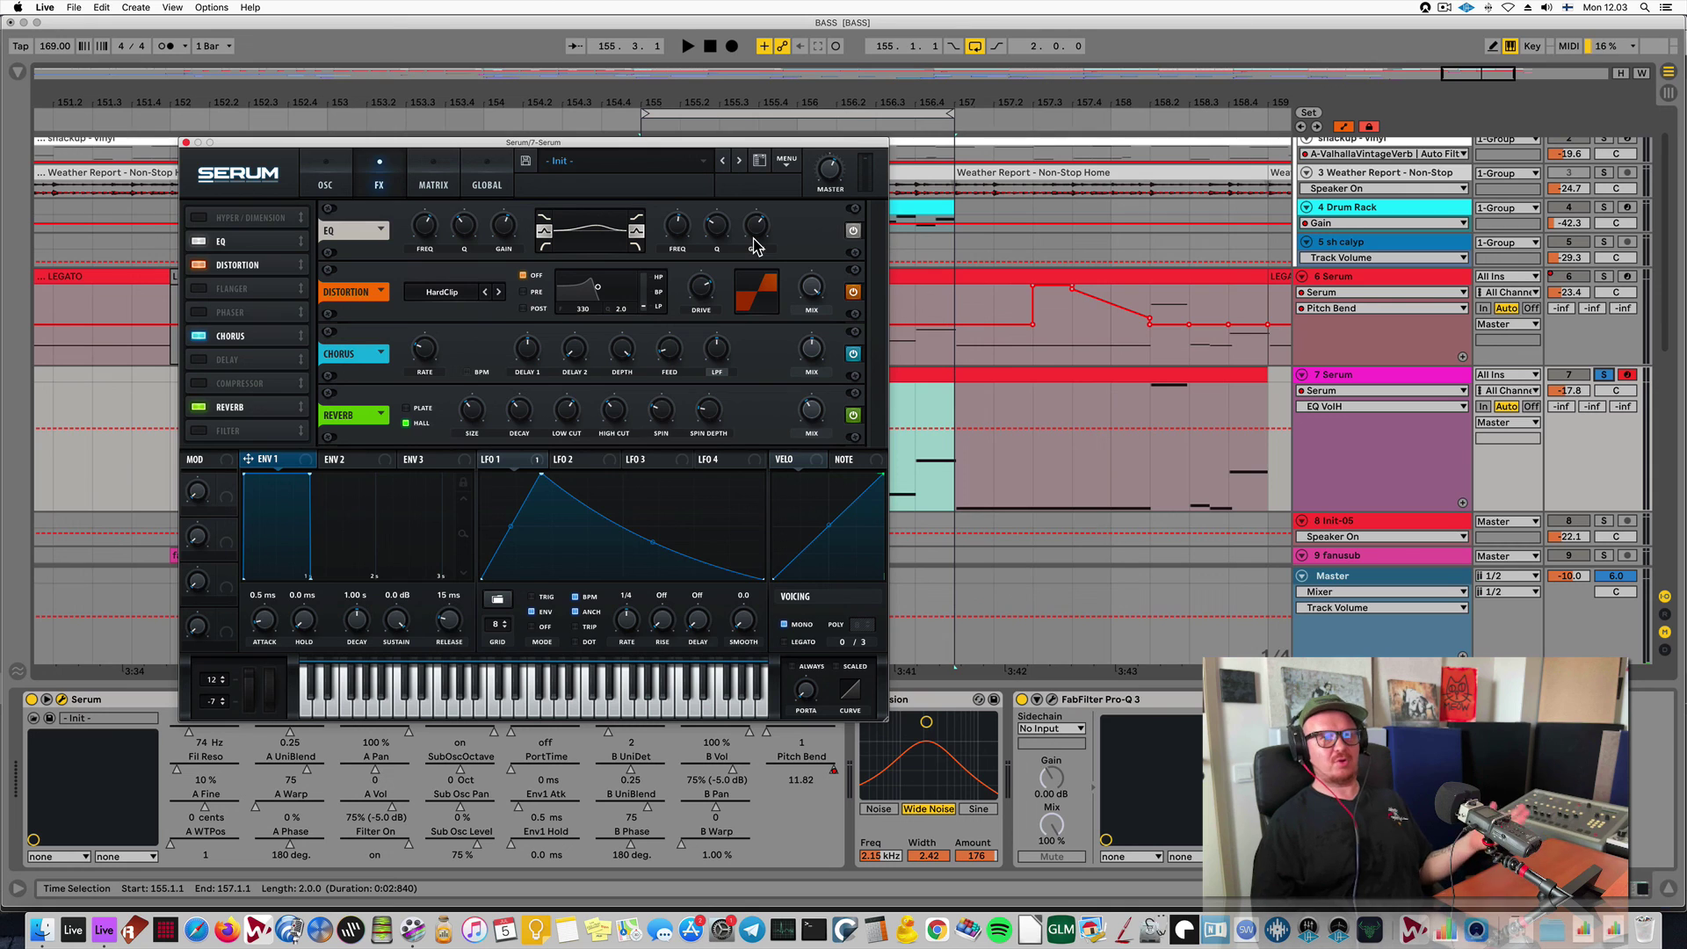